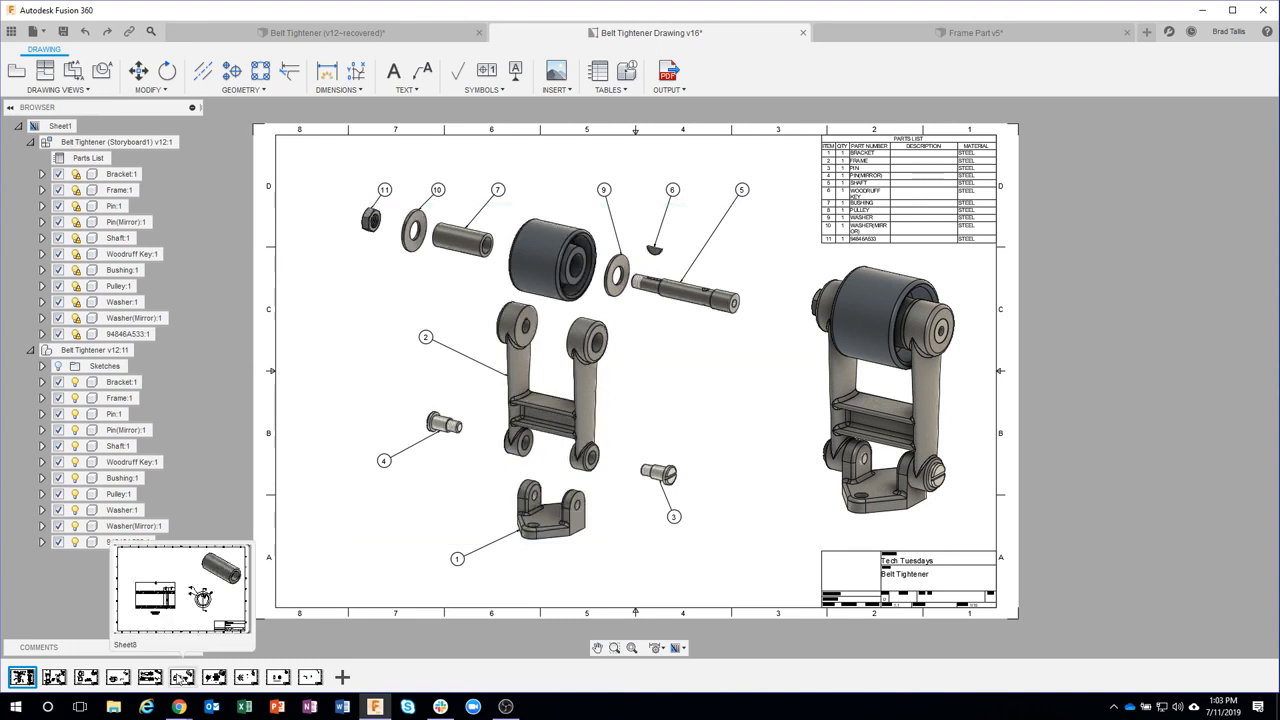
- Review the shaft, bushing and pin sheets of the Belt Tightener drawing, finishing on the pin's dimensions
{"action": "left_click", "coordinate": [149, 677]}
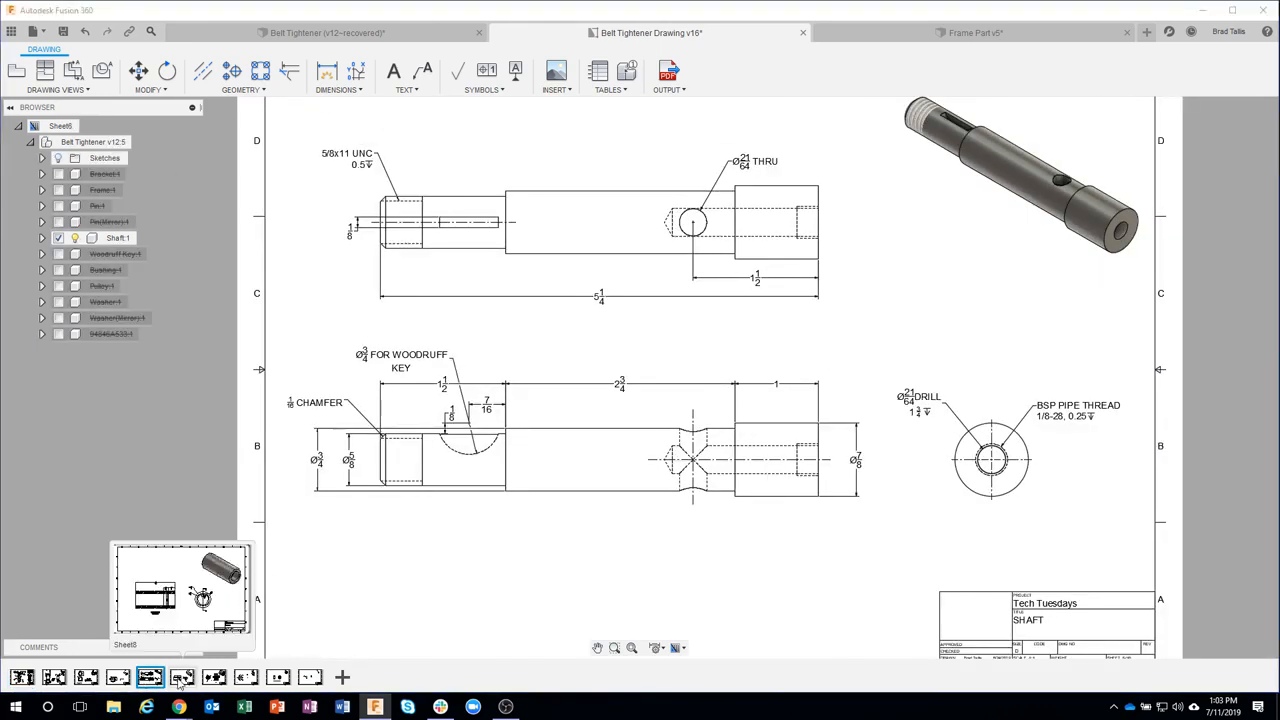
{"action": "left_click", "coordinate": [181, 677]}
{"action": "scroll", "coordinate": [416, 579], "scroll_direction": "down", "scroll_amount": 2}
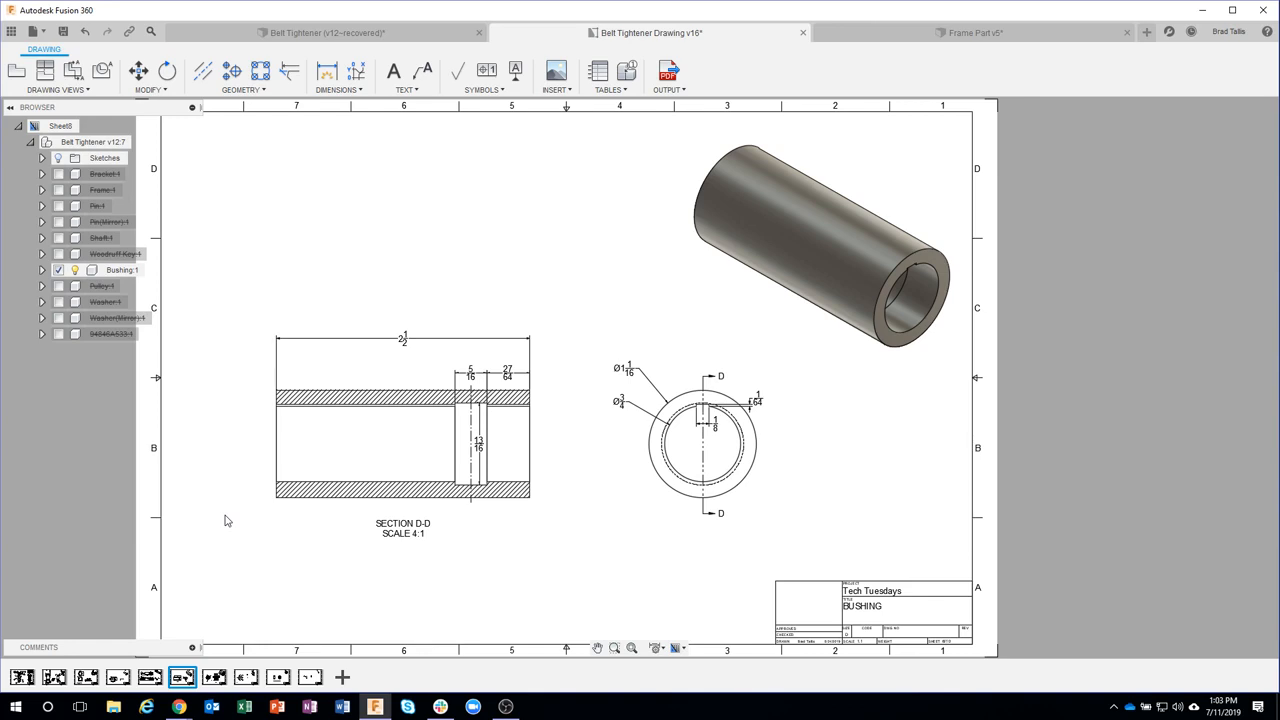
{"action": "left_click", "coordinate": [117, 679]}
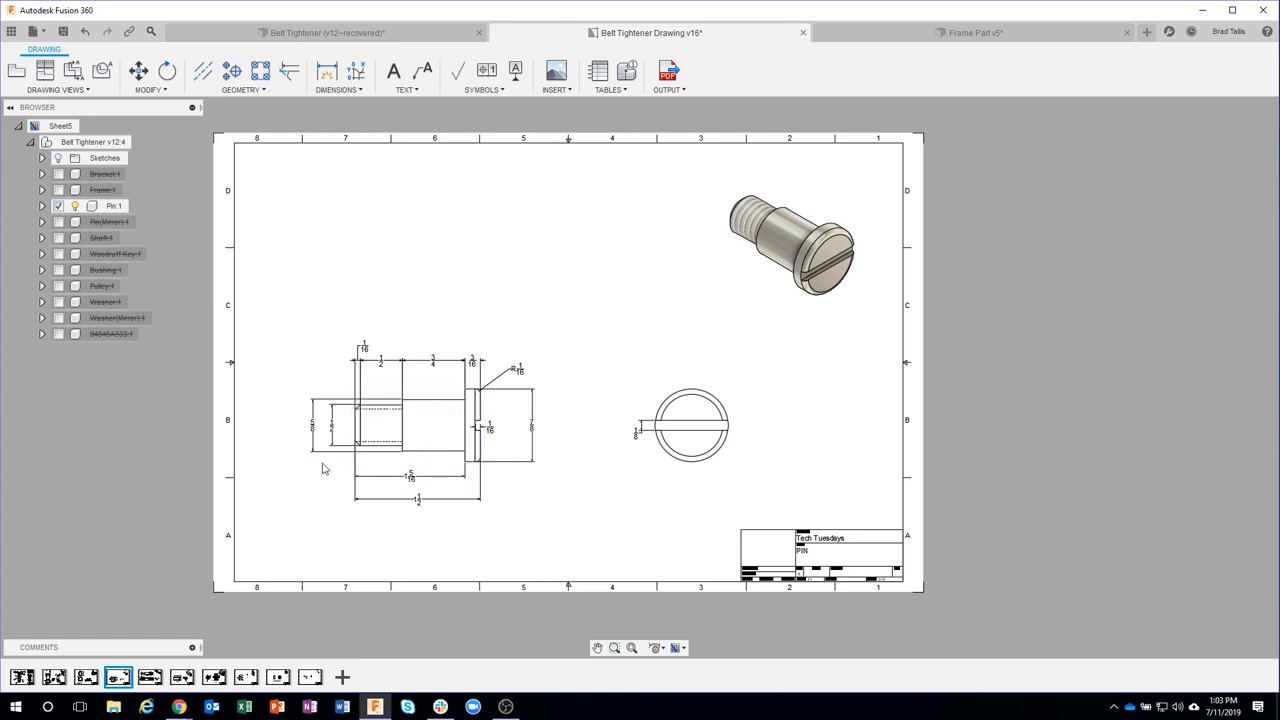
{"action": "scroll", "coordinate": [445, 520], "scroll_direction": "up", "scroll_amount": 2}
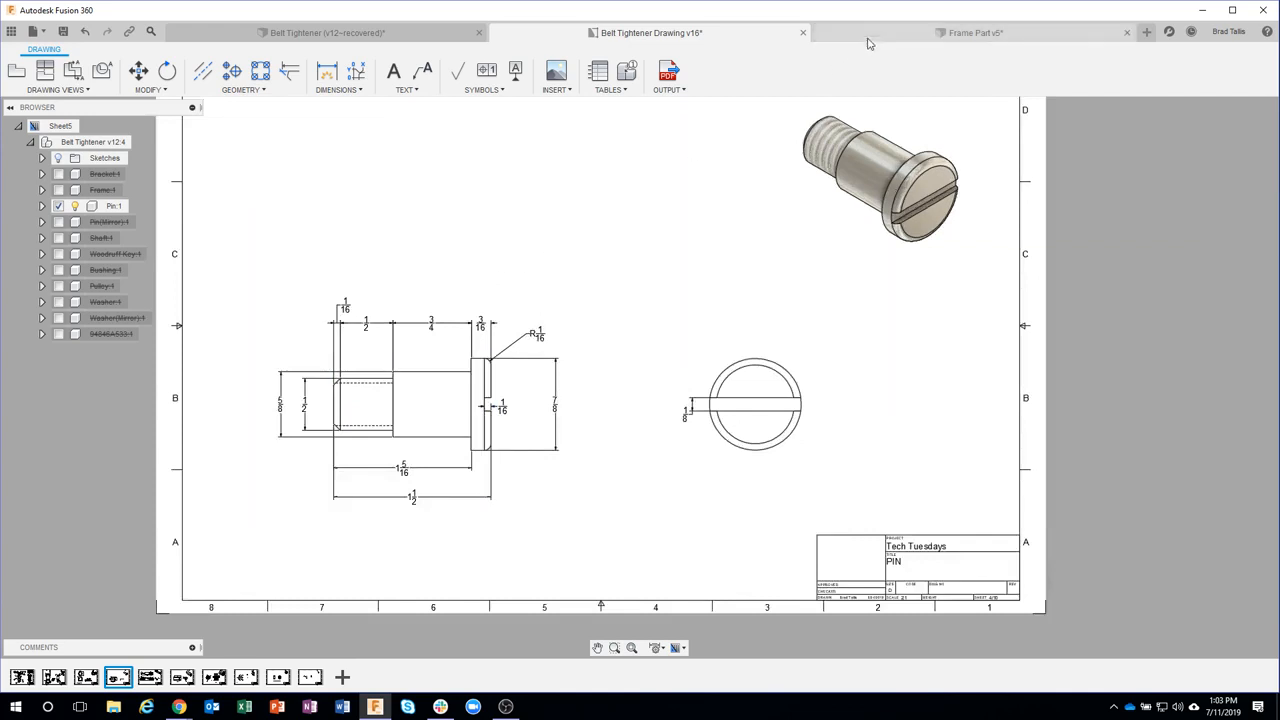
- Switch to the Frame Part design and remove its existing Pin component
{"action": "left_click", "coordinate": [866, 40]}
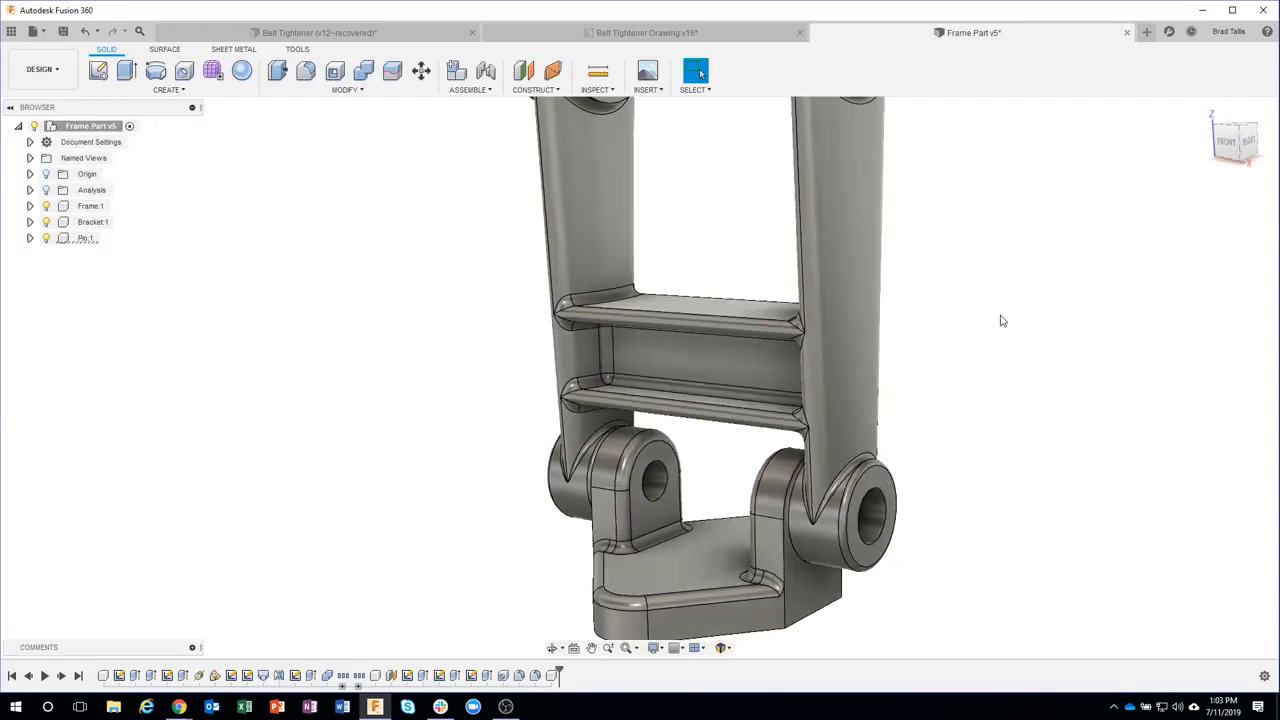
{"action": "scroll", "coordinate": [920, 317], "scroll_direction": "up", "scroll_amount": 6}
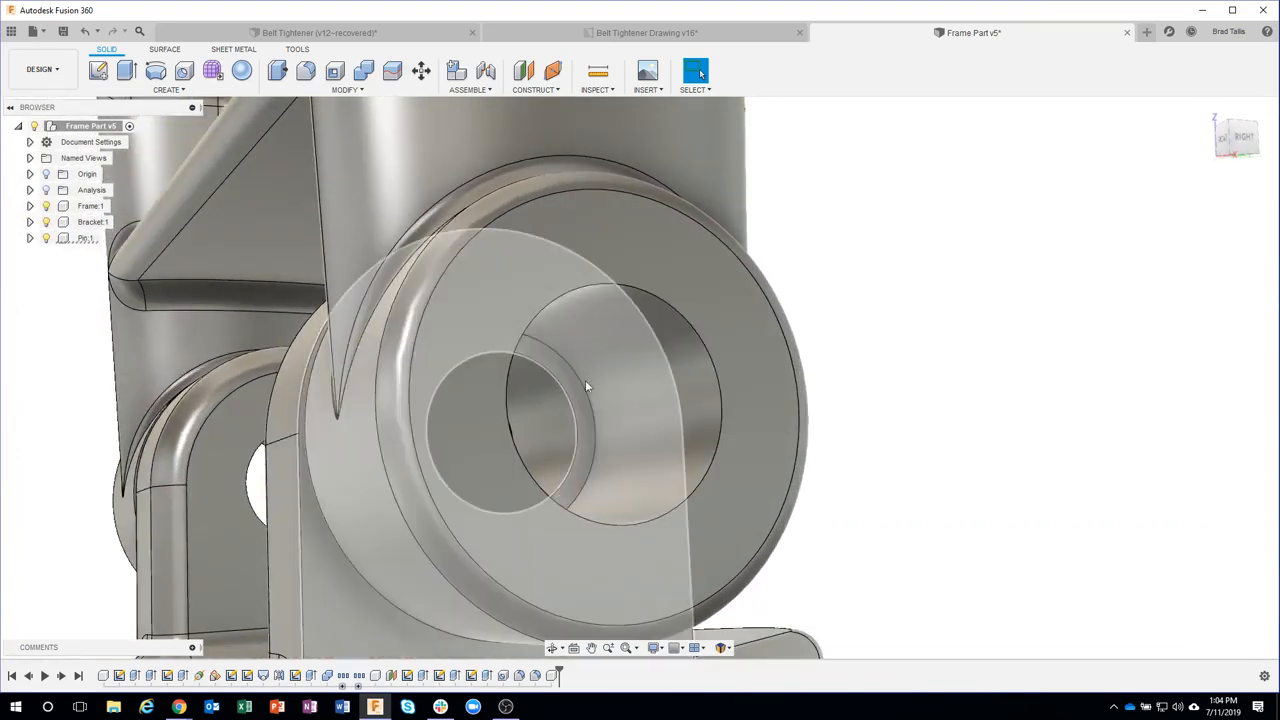
{"action": "scroll", "coordinate": [934, 398], "scroll_direction": "down", "scroll_amount": 4}
{"action": "middle_click_drag", "start_coordinate": [934, 398], "coordinate": [949, 390], "text": "shift"}
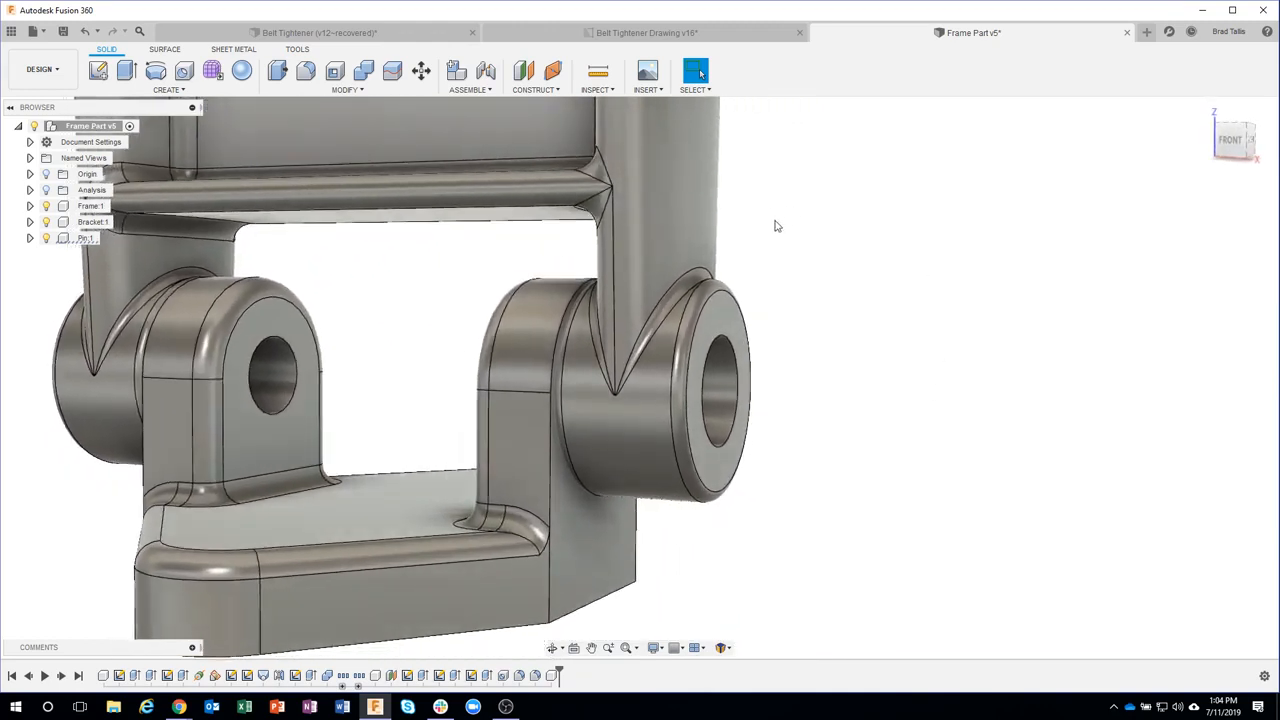
{"action": "scroll", "coordinate": [371, 162], "scroll_direction": "down", "scroll_amount": 1}
{"action": "middle_click_drag", "start_coordinate": [306, 132], "coordinate": [425, 167]}
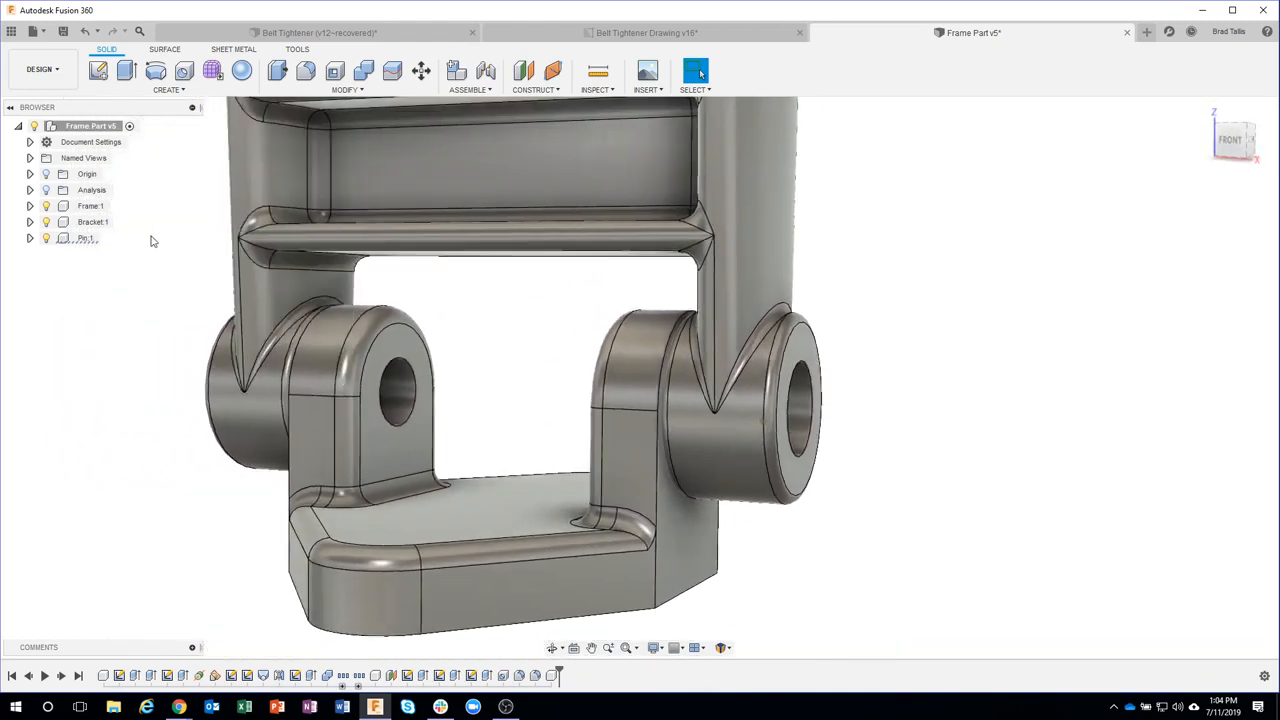
{"action": "right_click", "coordinate": [88, 238]}
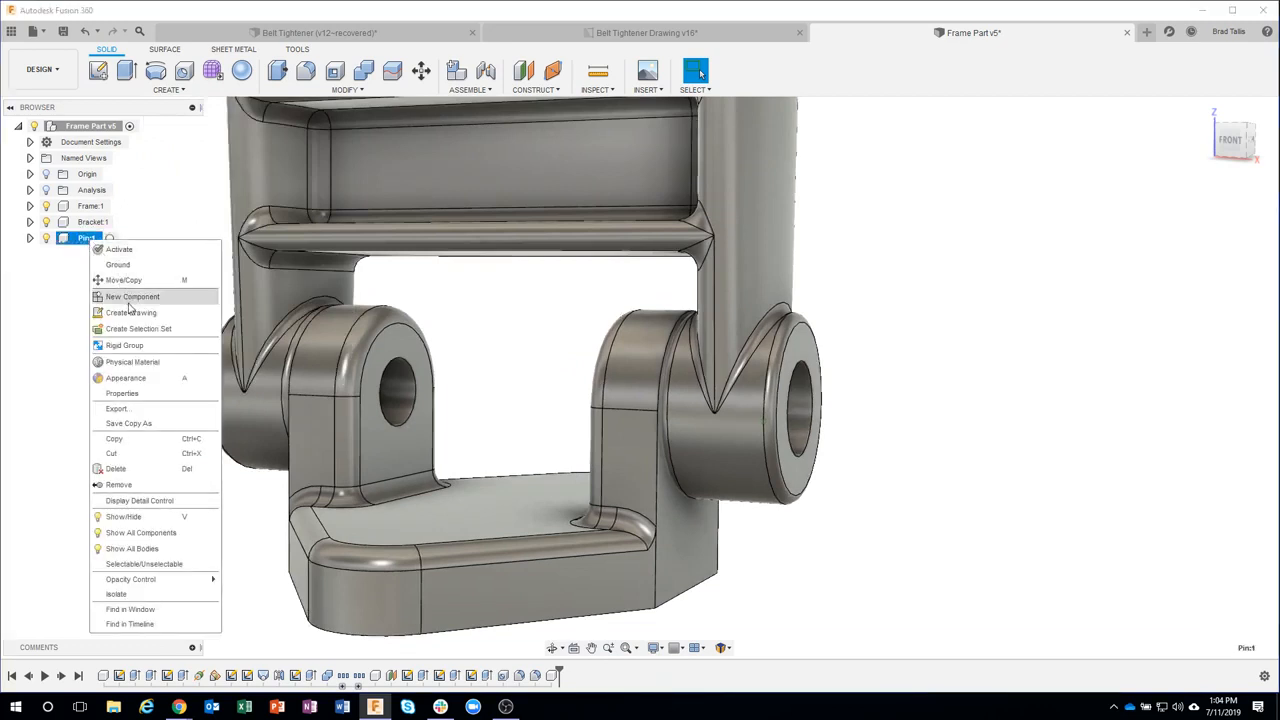
{"action": "left_click", "coordinate": [122, 485]}
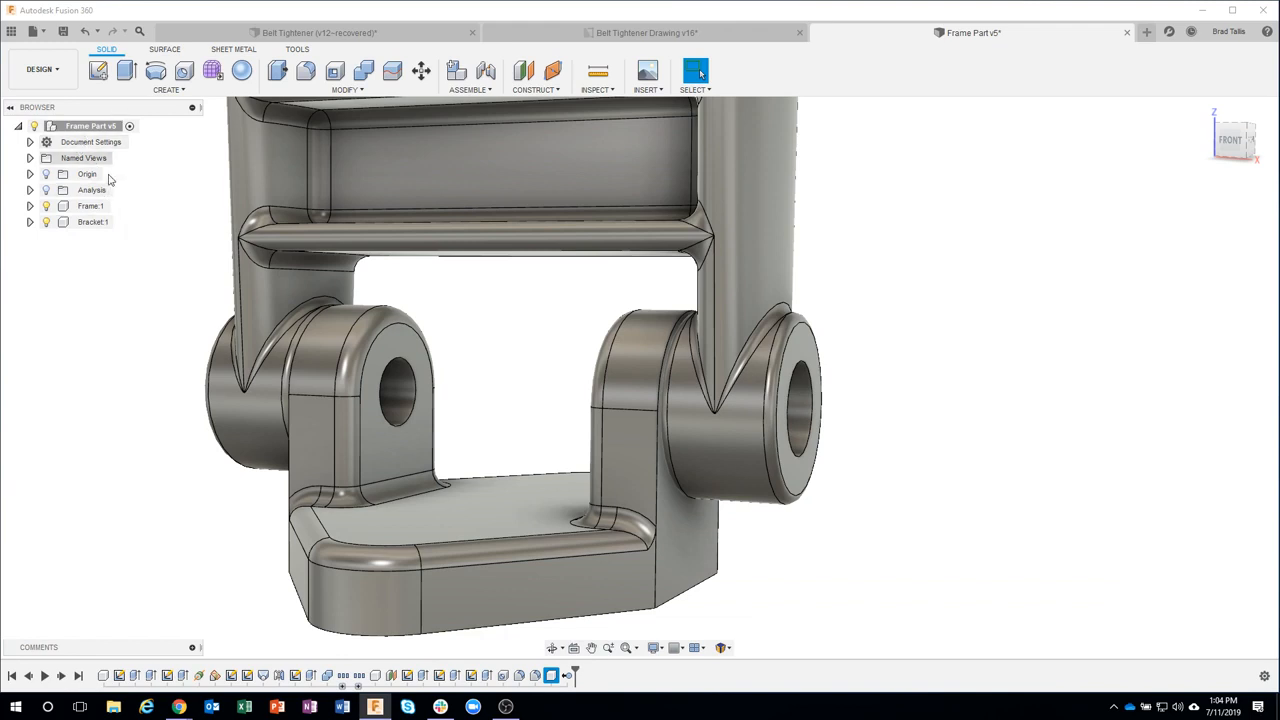
- Create a new component under the top-level Frame Part assembly and name it Pin
{"action": "left_click", "coordinate": [90, 127]}
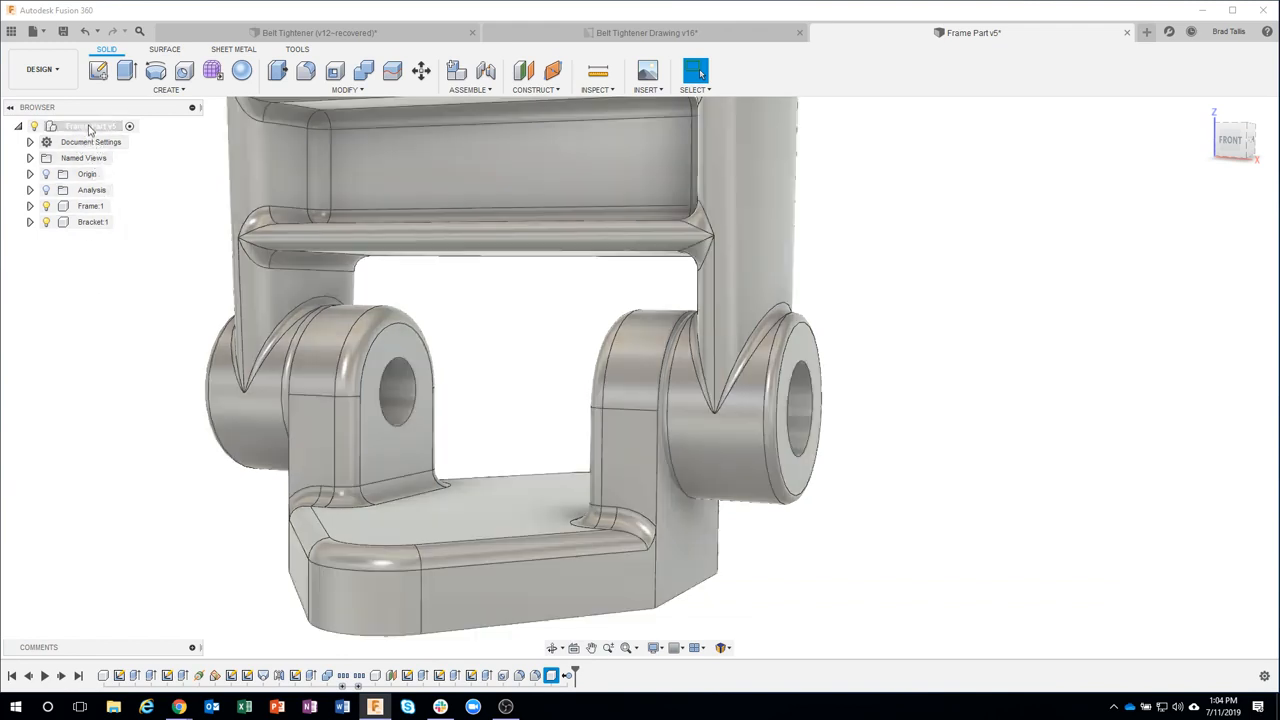
{"action": "right_click", "coordinate": [90, 128]}
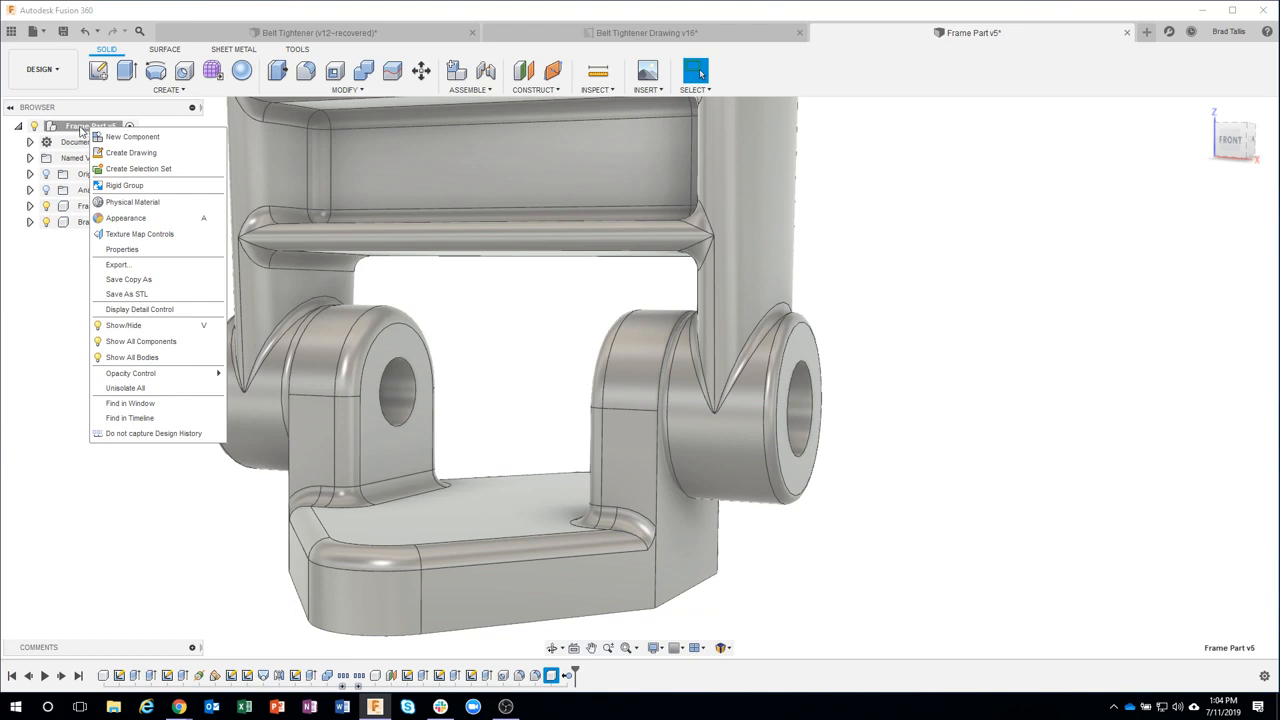
{"action": "left_click", "coordinate": [163, 137]}
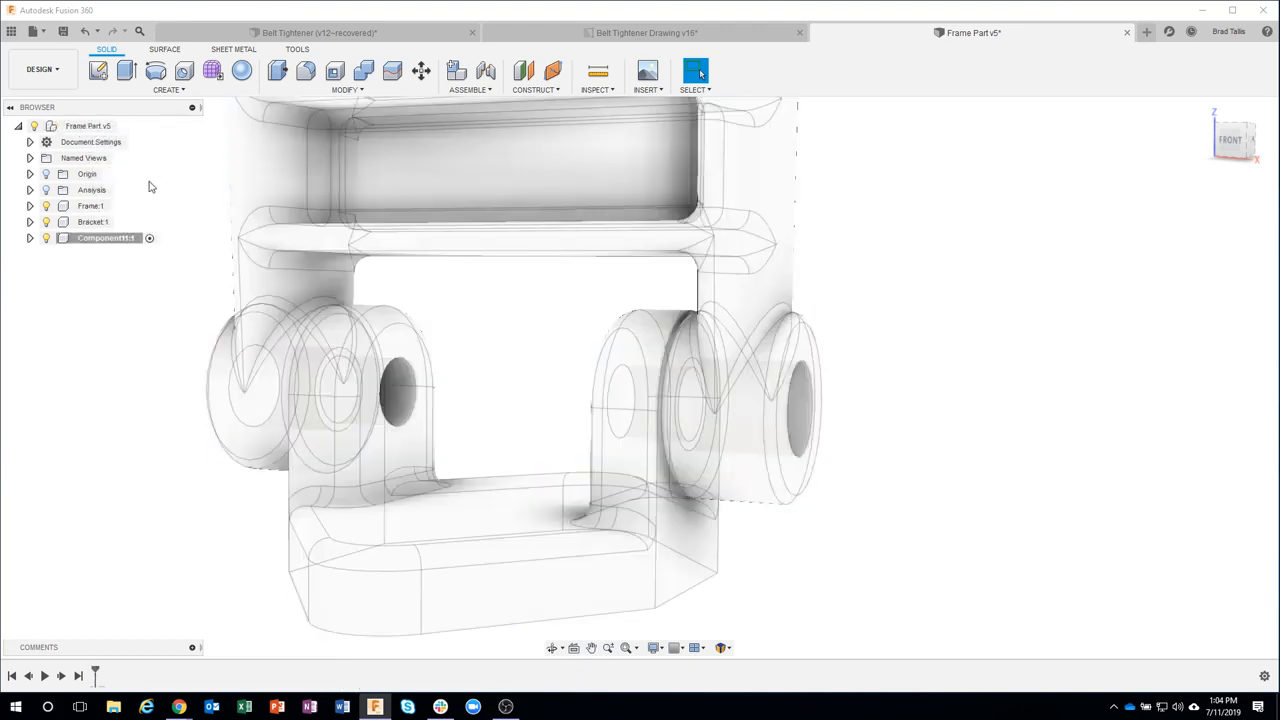
{"action": "left_click", "coordinate": [110, 243]}
{"action": "left_click", "coordinate": [110, 240]}
{"action": "type", "text": "Pin"}
{"action": "key", "text": "Return"}
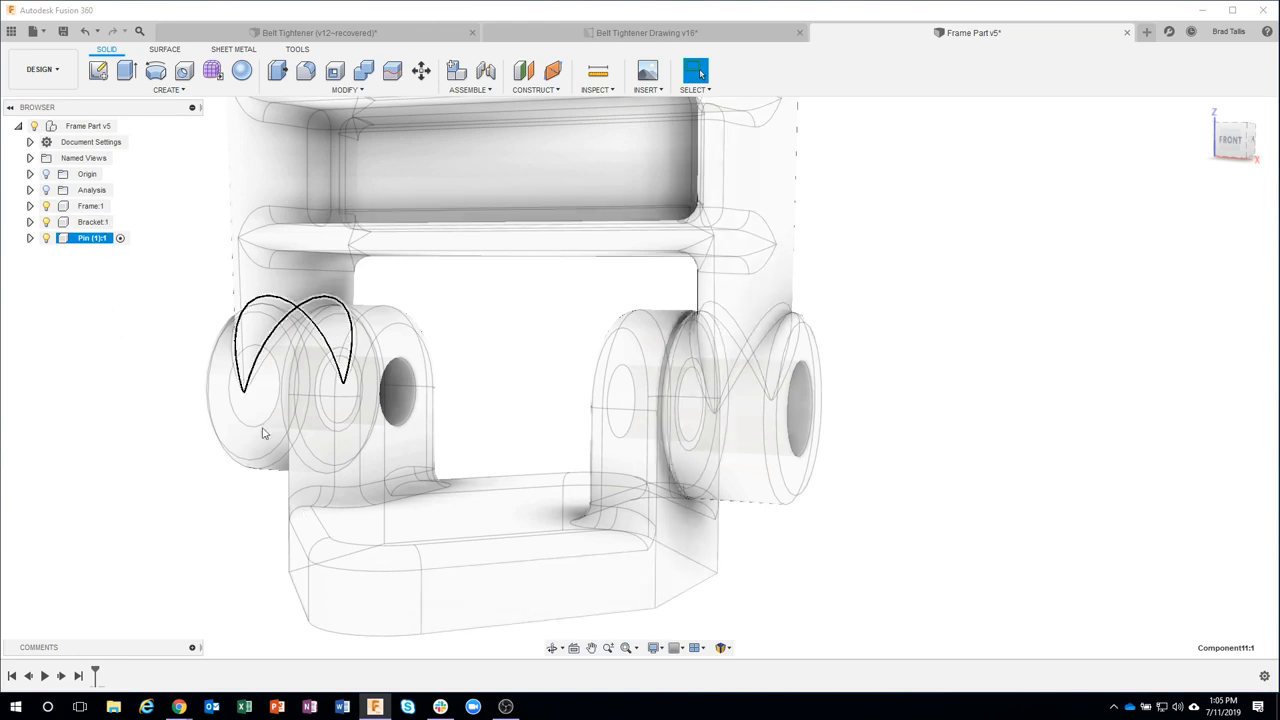
- Start a sketch for the new pin on the outer annular face of the frame's lower boss
{"action": "middle_click_drag", "start_coordinate": [934, 543], "coordinate": [889, 536], "text": "shift"}
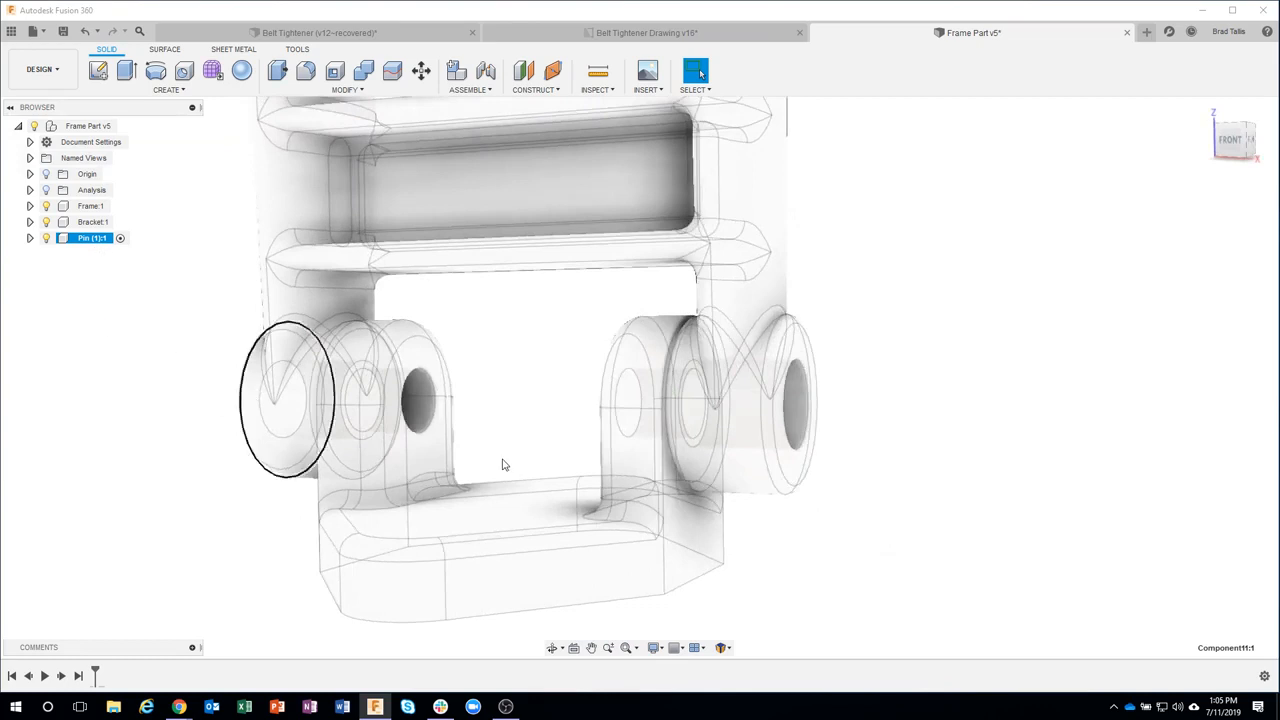
{"action": "middle_click_drag", "start_coordinate": [1018, 400], "coordinate": [1018, 398], "text": "shift"}
{"action": "scroll", "coordinate": [1017, 397], "scroll_direction": "up", "scroll_amount": 2}
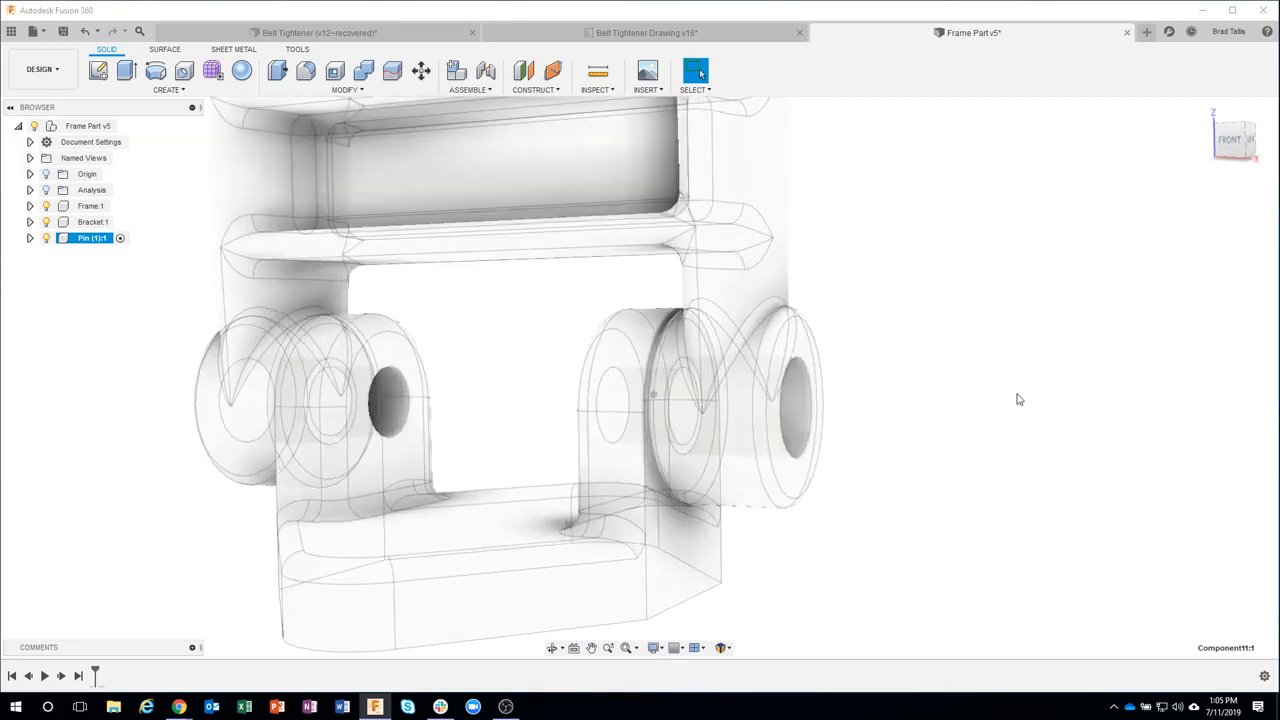
{"action": "middle_click_drag", "start_coordinate": [1000, 371], "coordinate": [860, 337], "text": "shift"}
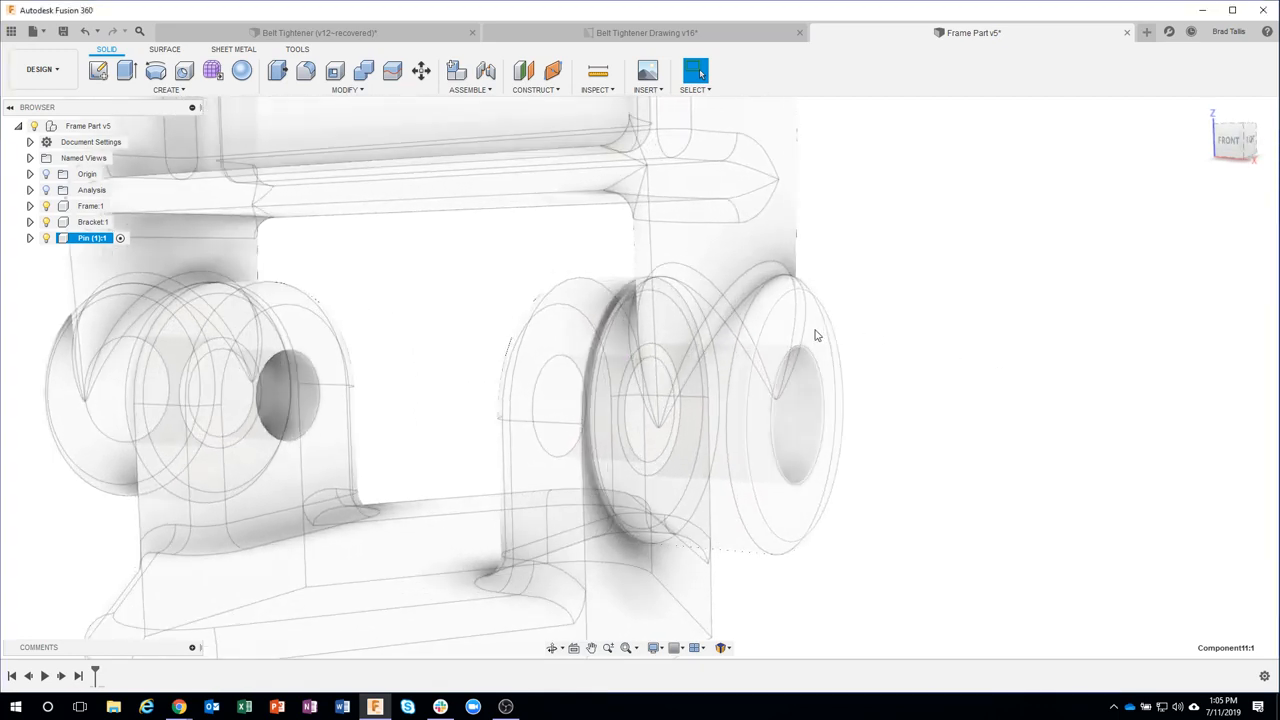
{"action": "left_click", "coordinate": [817, 334]}
{"action": "right_click", "coordinate": [815, 332]}
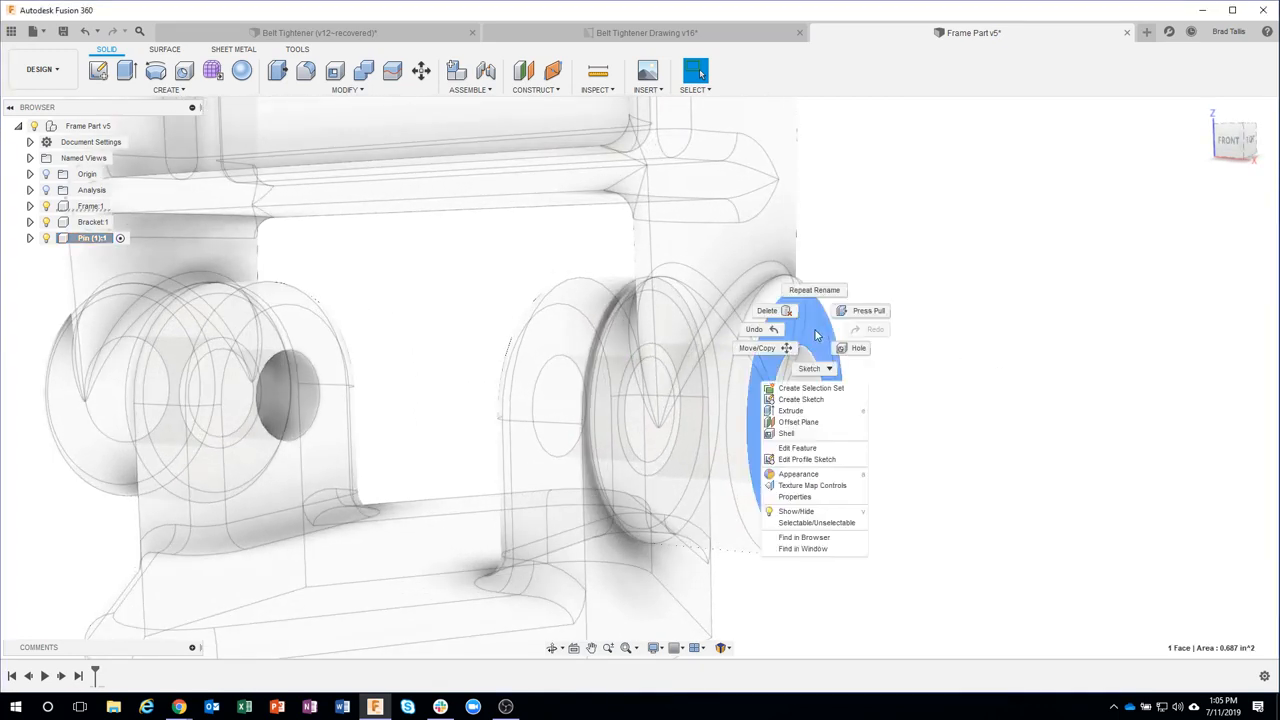
{"action": "left_click", "coordinate": [812, 400]}
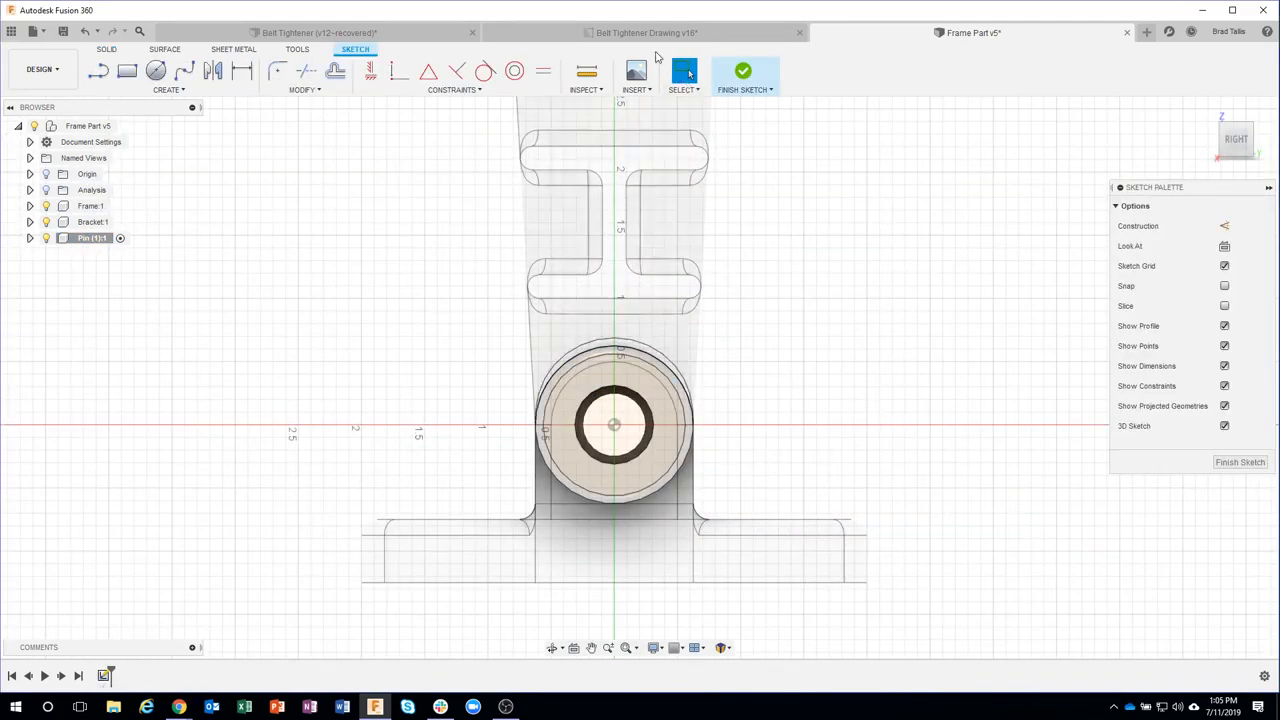
- Check the pin drawing, sketch a 7/8 in diameter circle centred on the boss hole, and finish the sketch
{"action": "left_click", "coordinate": [646, 32]}
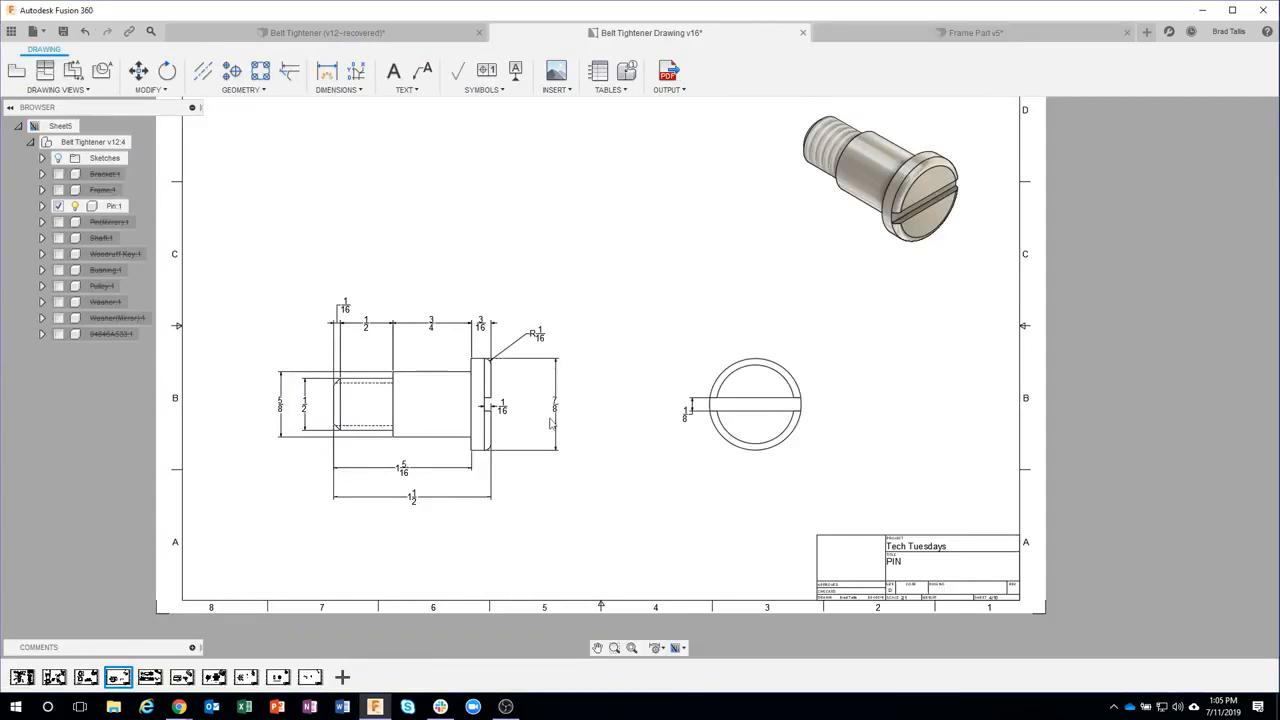
{"action": "left_click", "coordinate": [905, 33]}
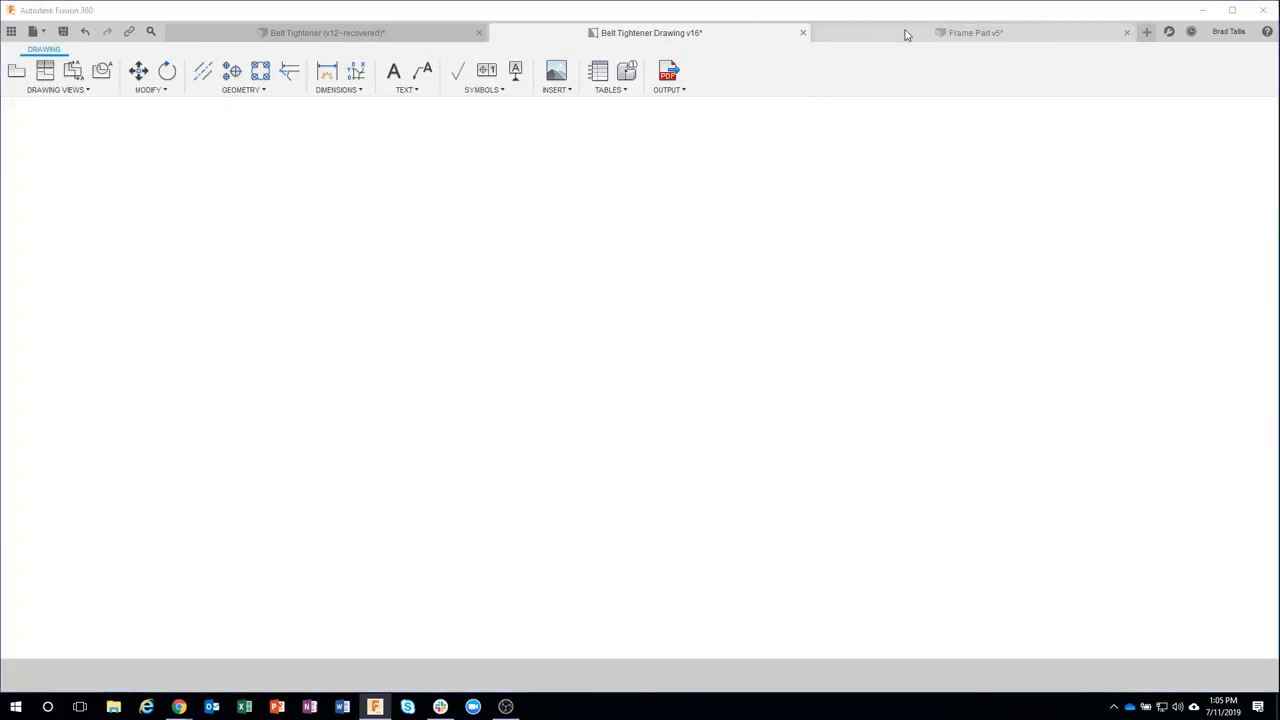
{"action": "key", "text": "c"}
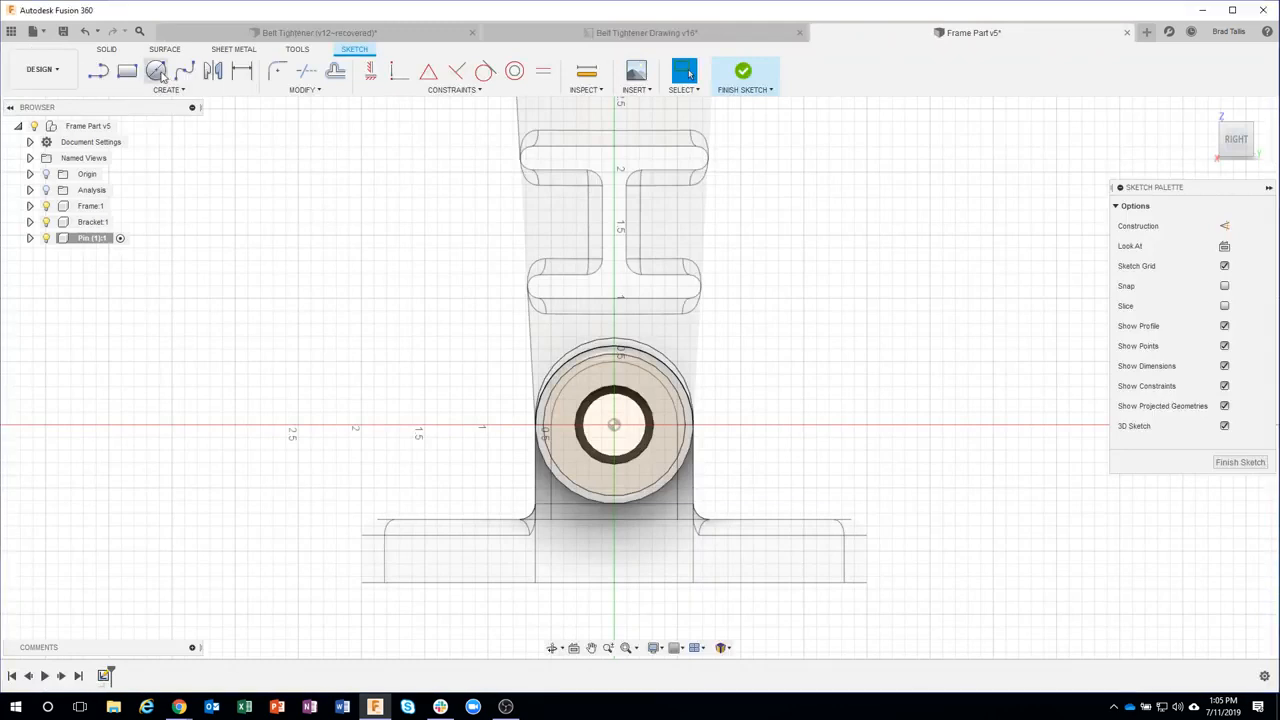
{"action": "left_click", "coordinate": [614, 425]}
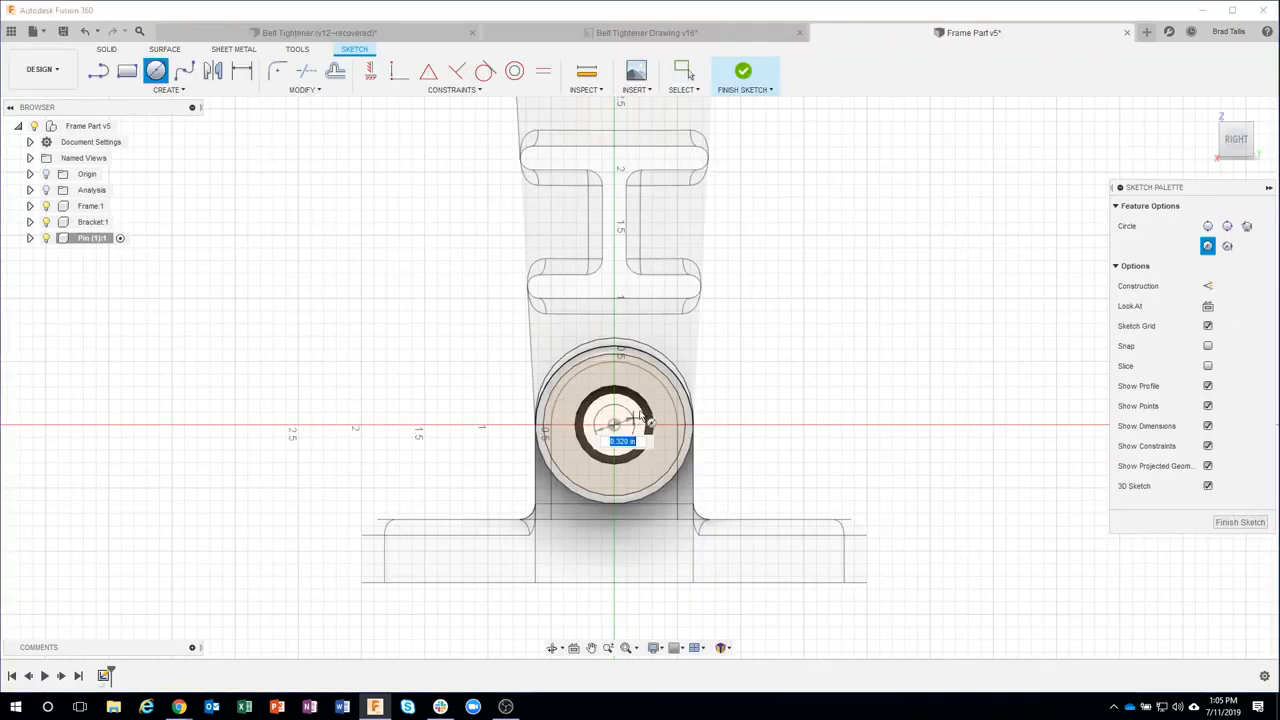
{"action": "type", "text": "7/8"}
{"action": "key", "text": "Tab"}
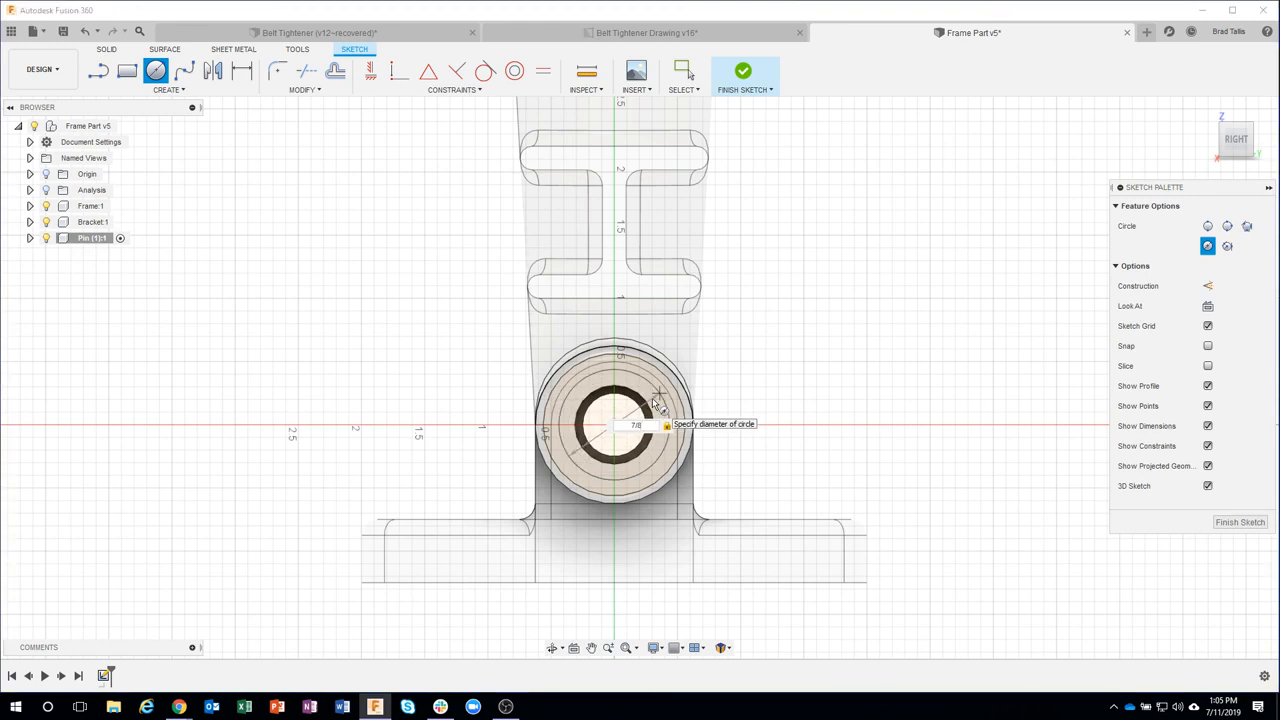
{"action": "key", "text": "Return"}
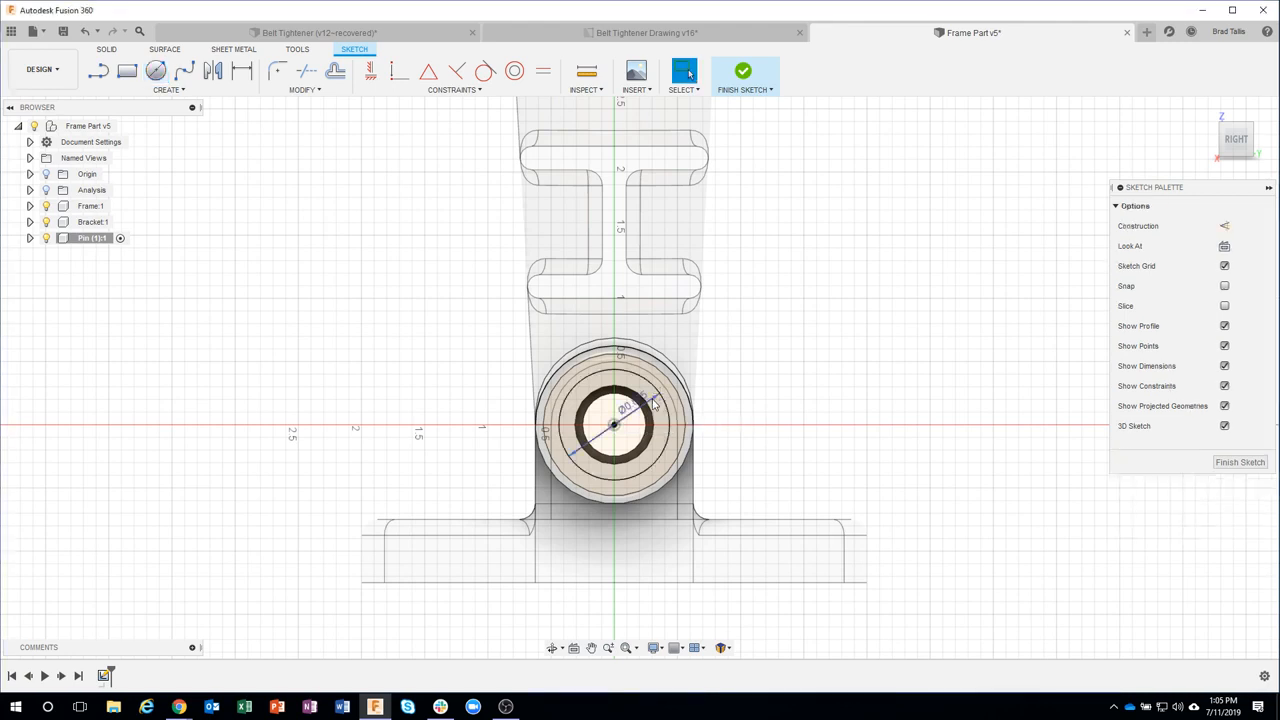
{"action": "scroll", "coordinate": [655, 403], "scroll_direction": "up", "scroll_amount": 5}
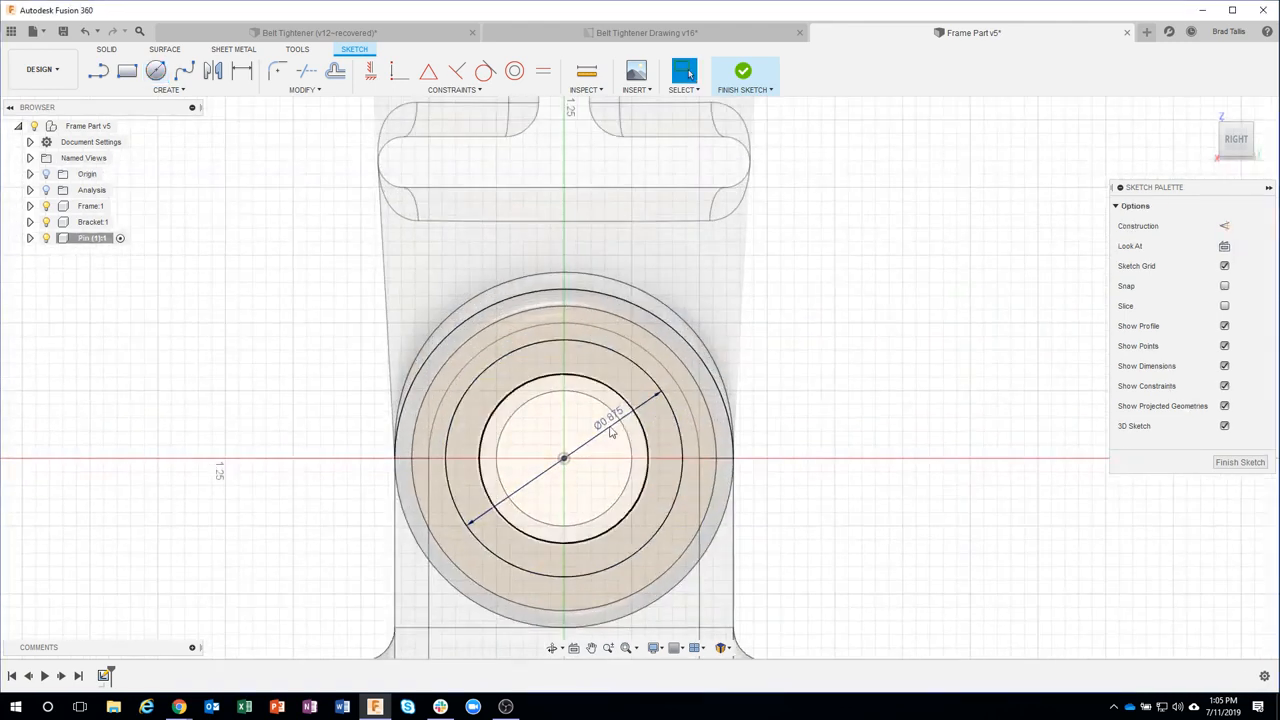
{"action": "scroll", "coordinate": [866, 392], "scroll_direction": "down", "scroll_amount": 2}
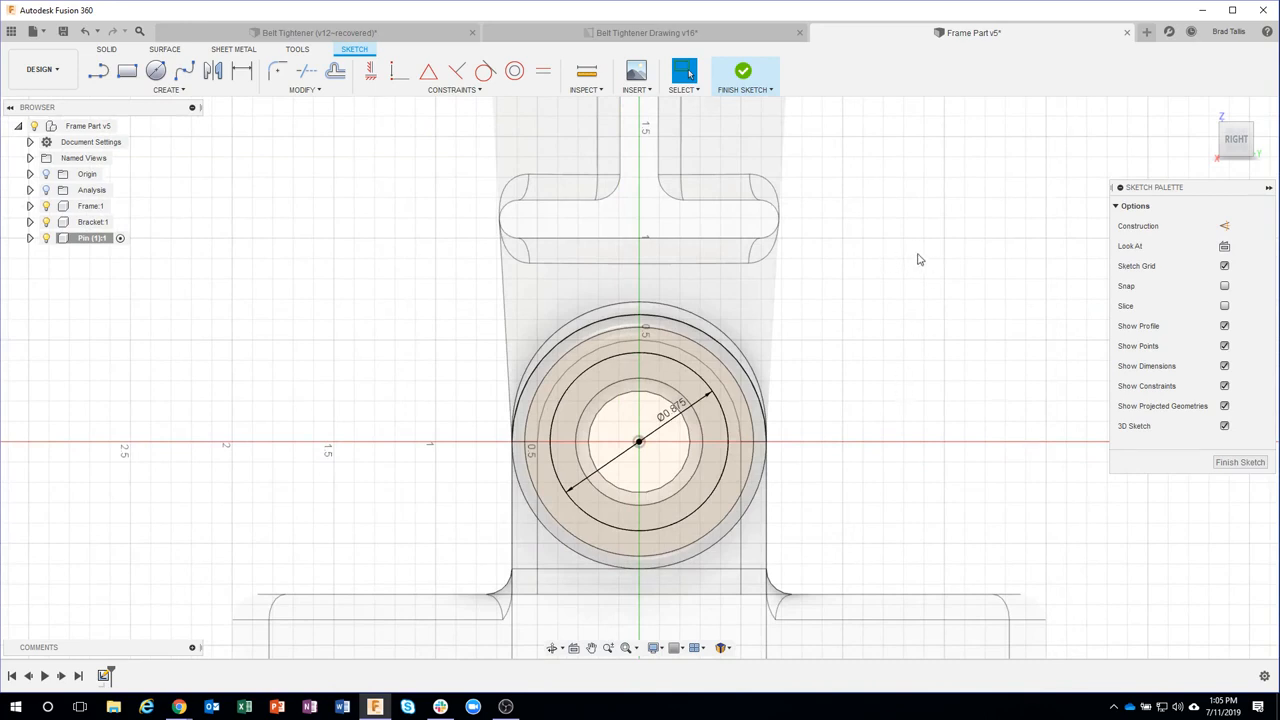
{"action": "left_click", "coordinate": [745, 78]}
- Extrude both circle profiles -1.25 in through the frame boss to the inner face of the bracket lug
{"action": "left_click", "coordinate": [669, 372]}
{"action": "left_click", "coordinate": [676, 358], "text": "shift"}
{"action": "right_click", "coordinate": [676, 358]}
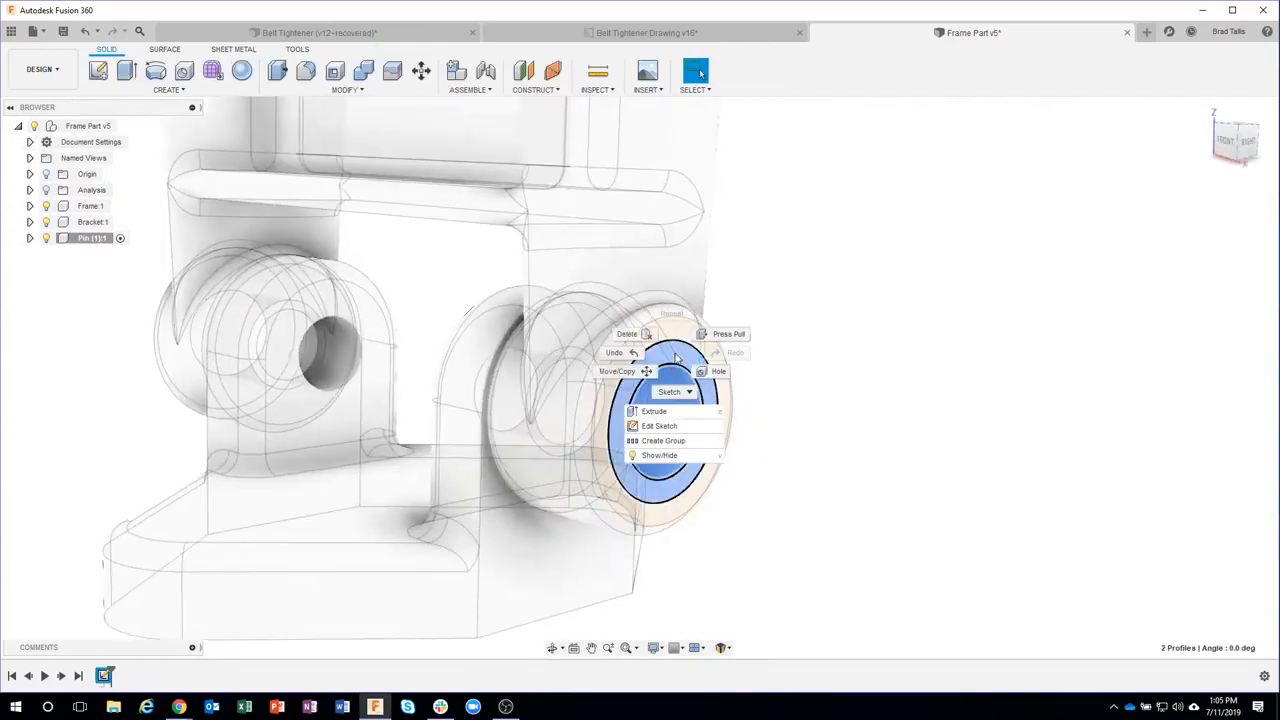
{"action": "left_click", "coordinate": [662, 418]}
{"action": "middle_click_drag", "start_coordinate": [860, 471], "coordinate": [790, 374], "text": "shift"}
{"action": "left_click_drag", "start_coordinate": [752, 379], "coordinate": [623, 379]}
{"action": "middle_click_drag", "start_coordinate": [429, 366], "coordinate": [511, 351], "text": "shift"}
{"action": "left_click", "coordinate": [543, 328]}
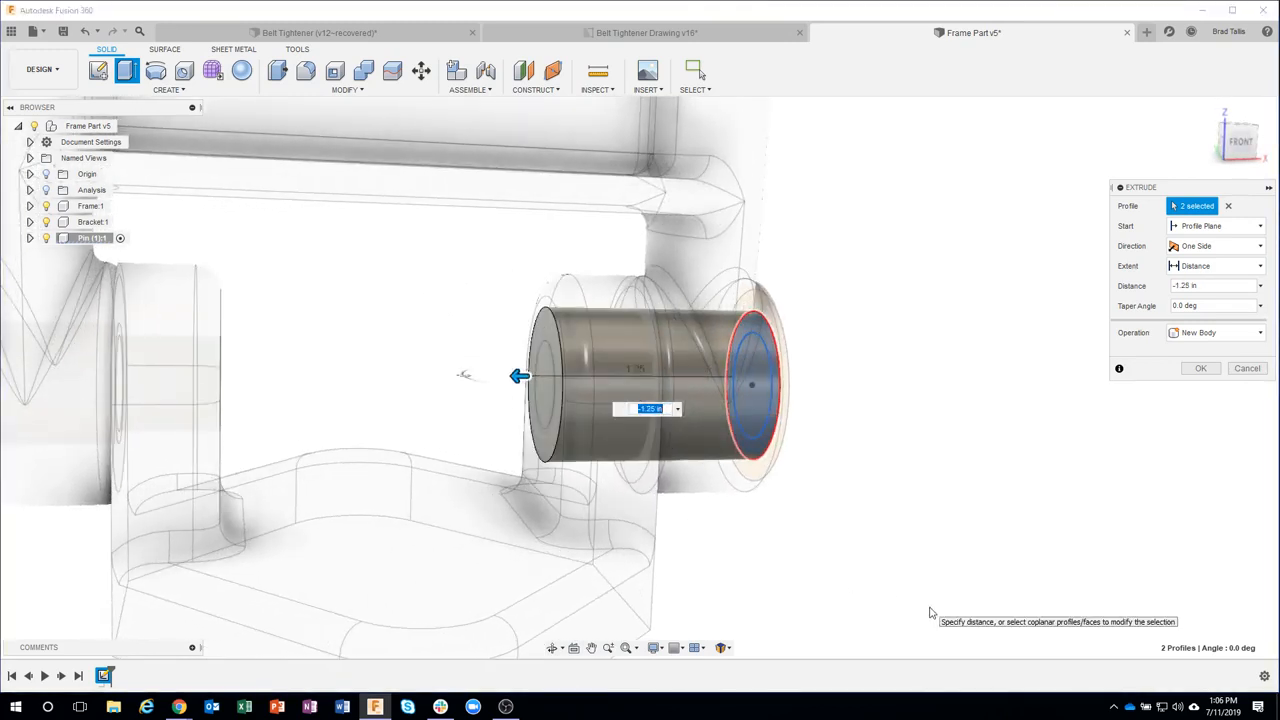
{"action": "middle_click_drag", "start_coordinate": [926, 606], "coordinate": [826, 339], "text": "shift"}
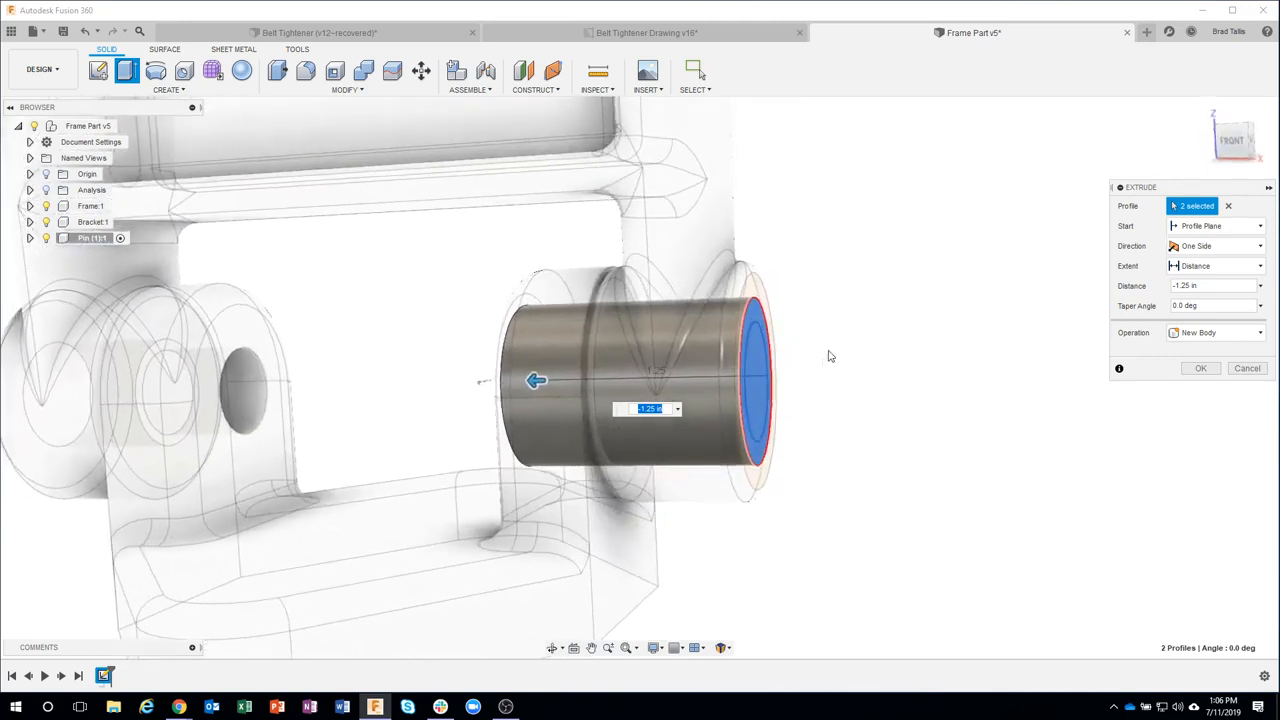
- Change the extrusion direction to Two Sides with a Side 2 distance of -3/16 in and create it as a new body
{"action": "left_click", "coordinate": [1221, 251]}
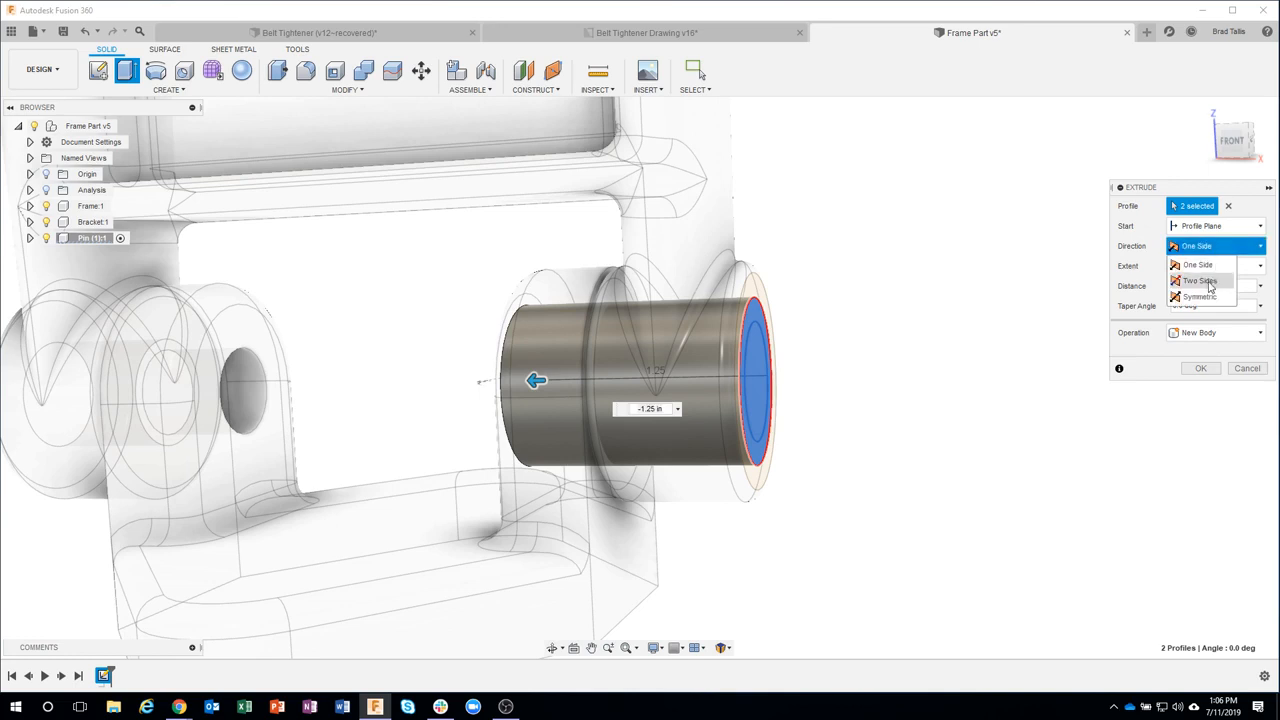
{"action": "left_click", "coordinate": [1205, 281]}
{"action": "left_click_drag", "start_coordinate": [755, 377], "coordinate": [828, 376]}
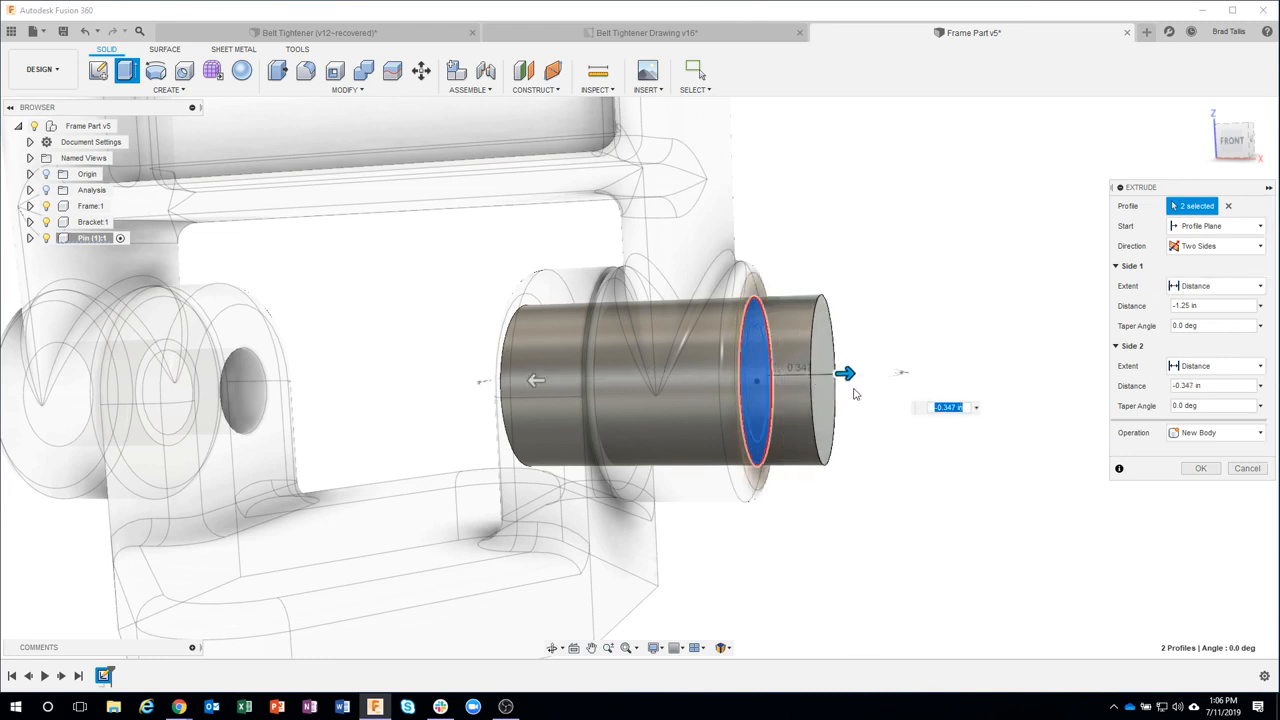
{"action": "middle_click_drag", "start_coordinate": [411, 386], "coordinate": [396, 404], "text": "shift"}
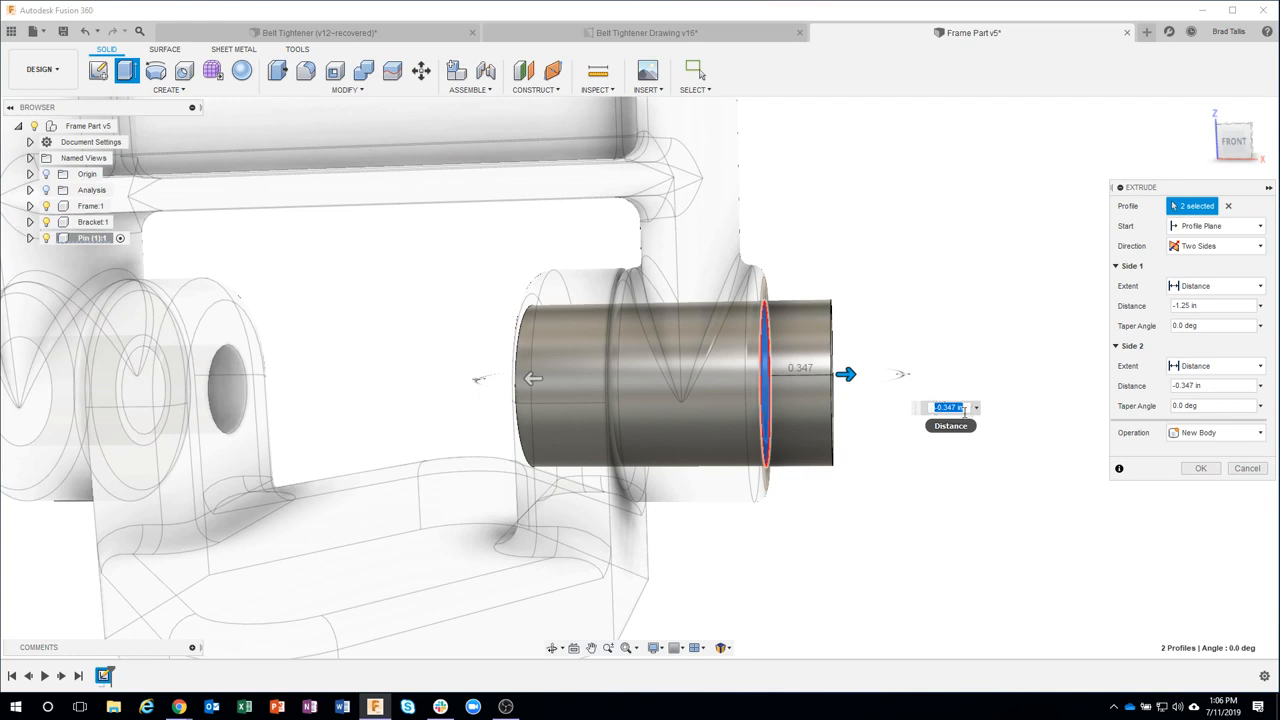
{"action": "type", "text": "-"}
{"action": "key", "text": "Return"}
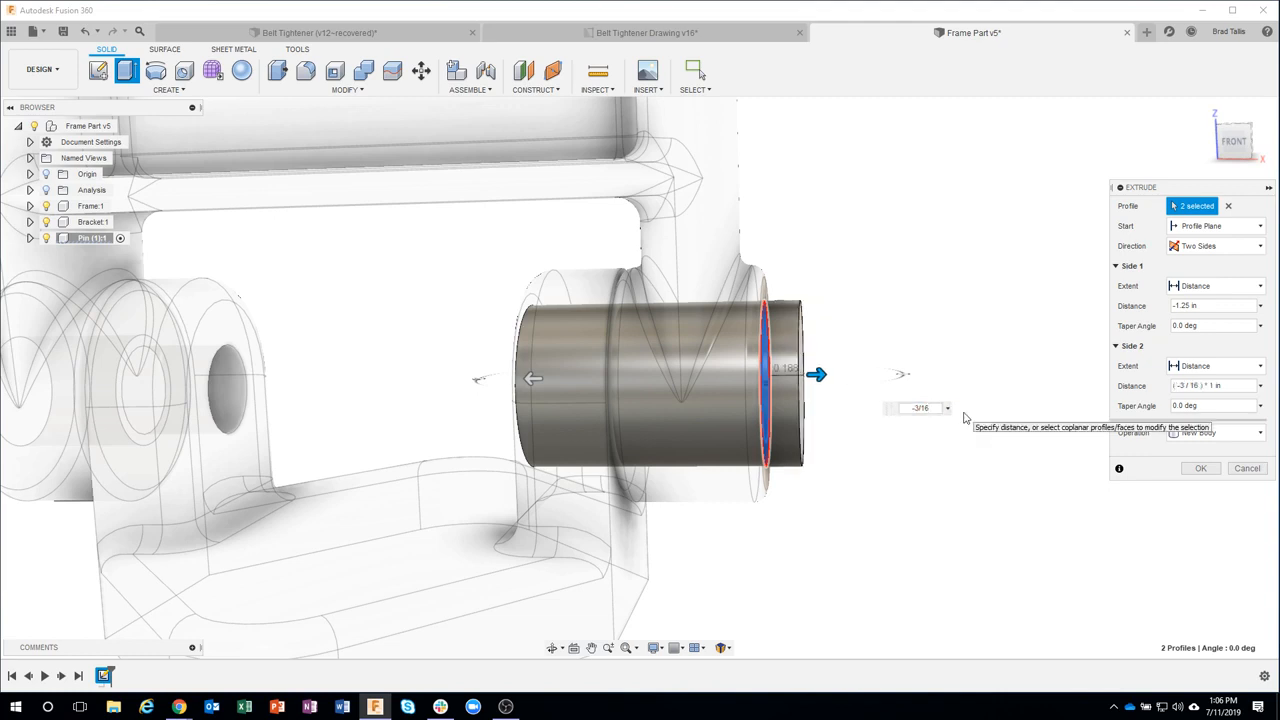
{"action": "key", "text": "Return"}
{"action": "middle_click_drag", "start_coordinate": [995, 355], "coordinate": [505, 184], "text": "shift"}
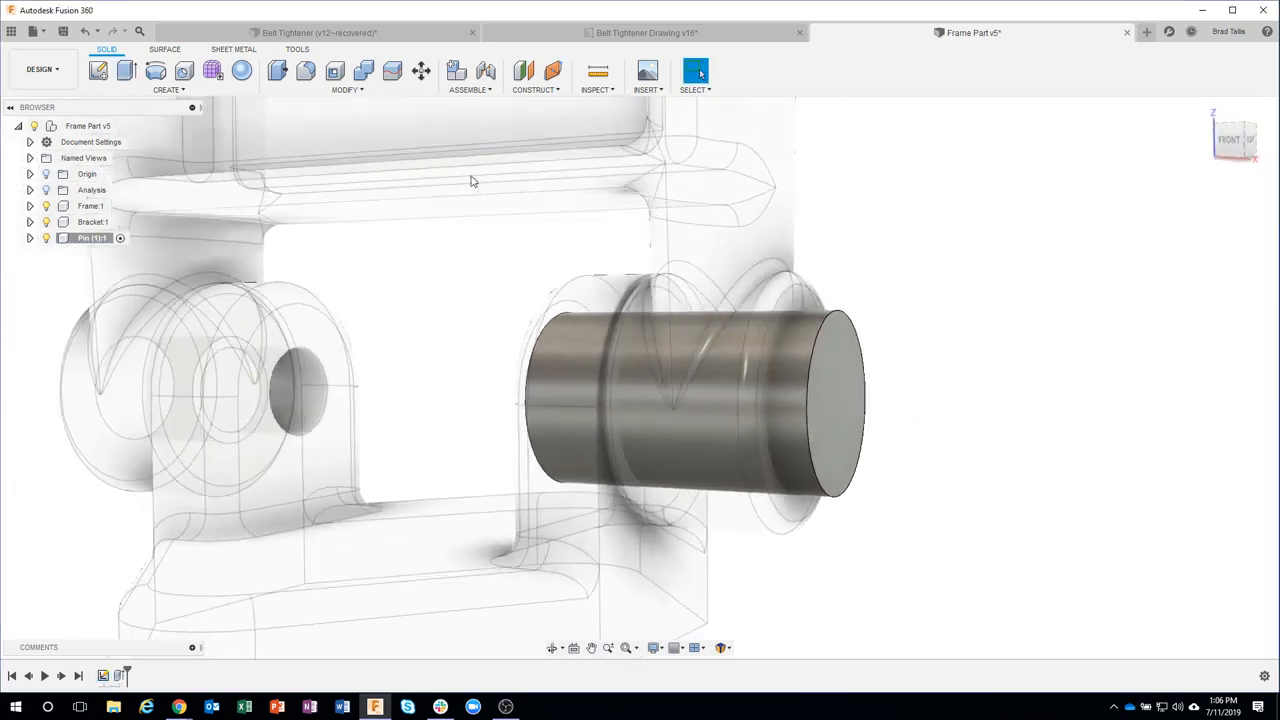
- Show the section analysis to inspect how the solid pin overlaps the frame boss and bracket lug, and hide it again
{"action": "left_click", "coordinate": [46, 190]}
{"action": "middle_click_drag", "start_coordinate": [603, 260], "coordinate": [705, 262], "text": "shift"}
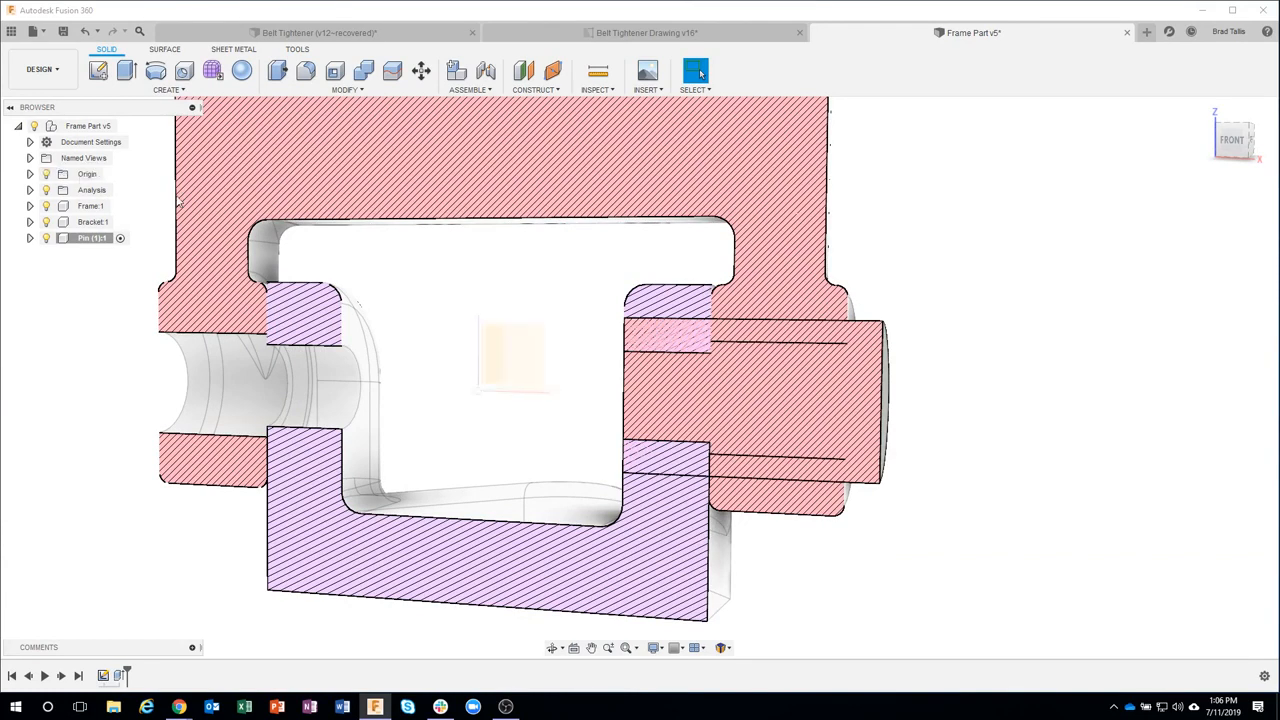
{"action": "left_click", "coordinate": [46, 189]}
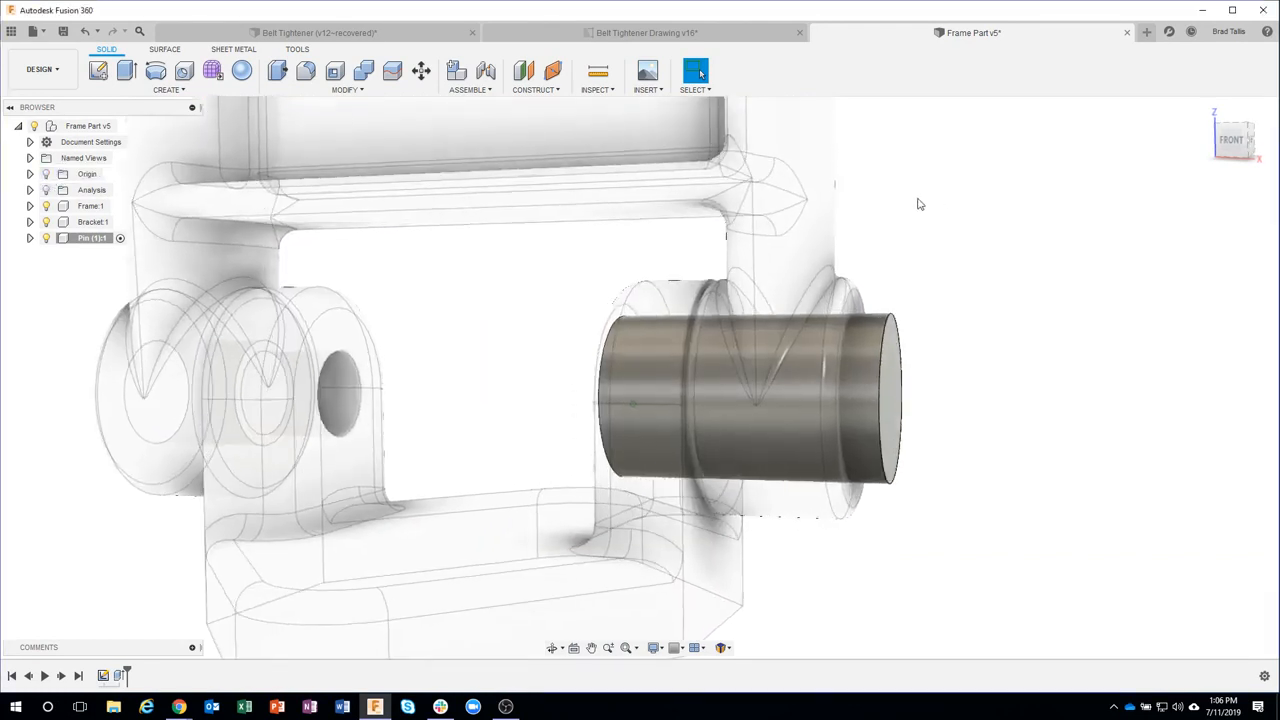
{"action": "middle_click_drag", "start_coordinate": [564, 279], "coordinate": [578, 282], "text": "shift"}
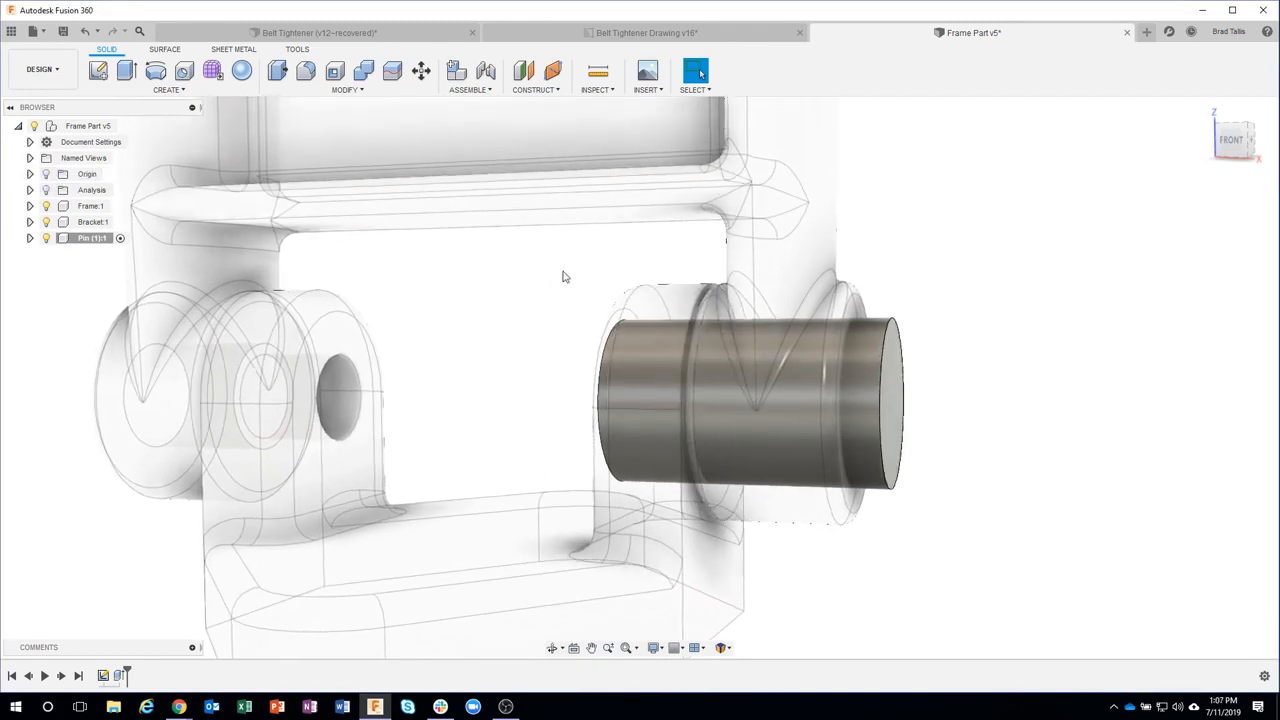
- Start a Combine cut with the pin as target body and the frame as tool body, keeping the tools
{"action": "left_click", "coordinate": [345, 90]}
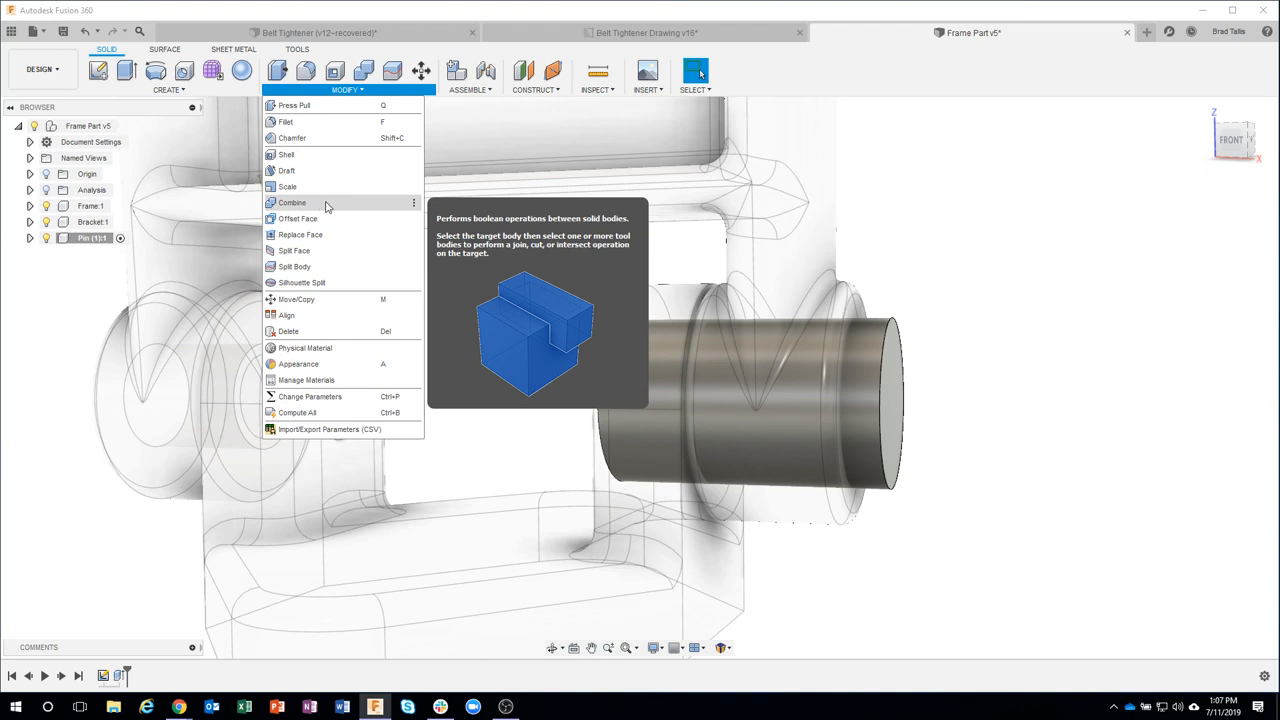
{"action": "left_click", "coordinate": [292, 203]}
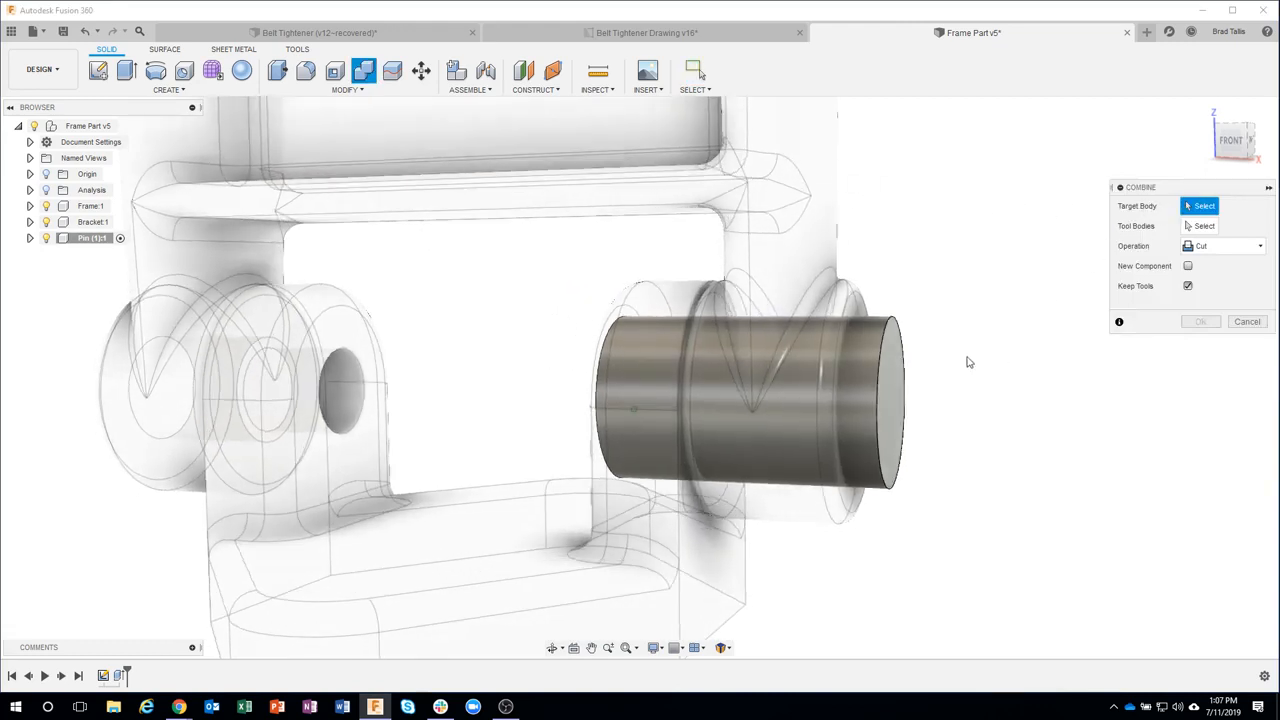
{"action": "left_click", "coordinate": [881, 345]}
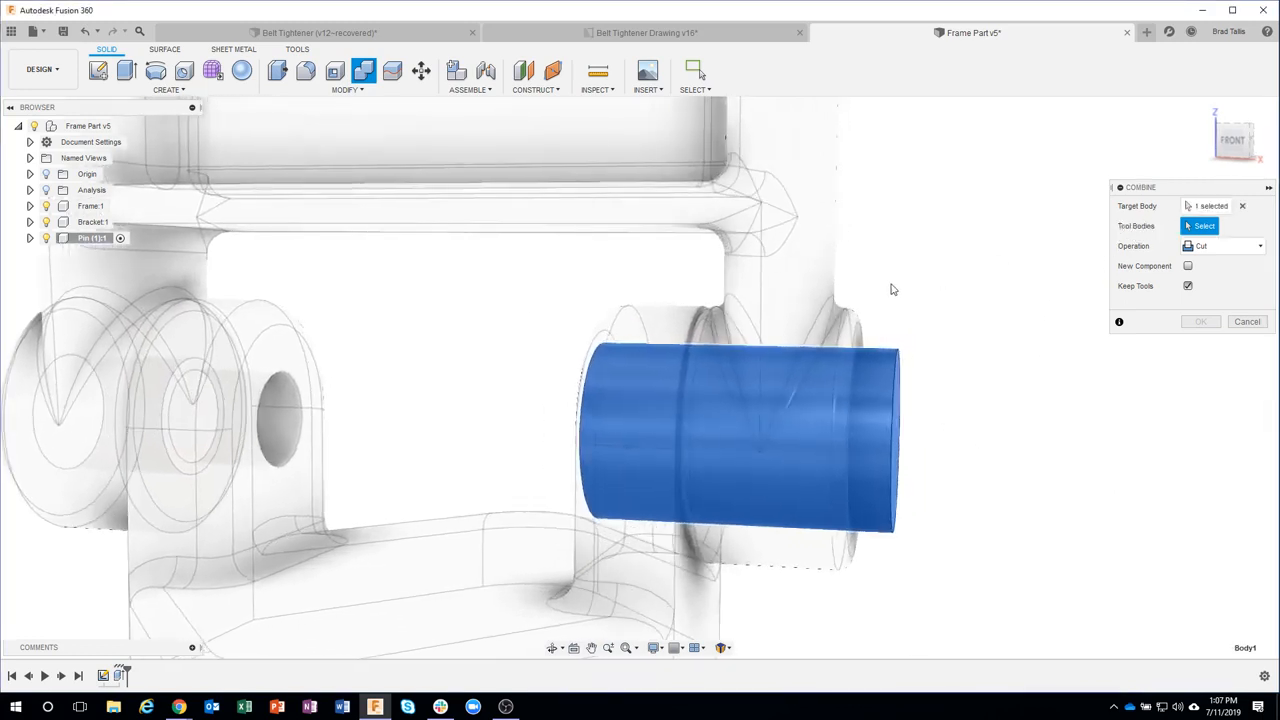
{"action": "left_click", "coordinate": [798, 290]}
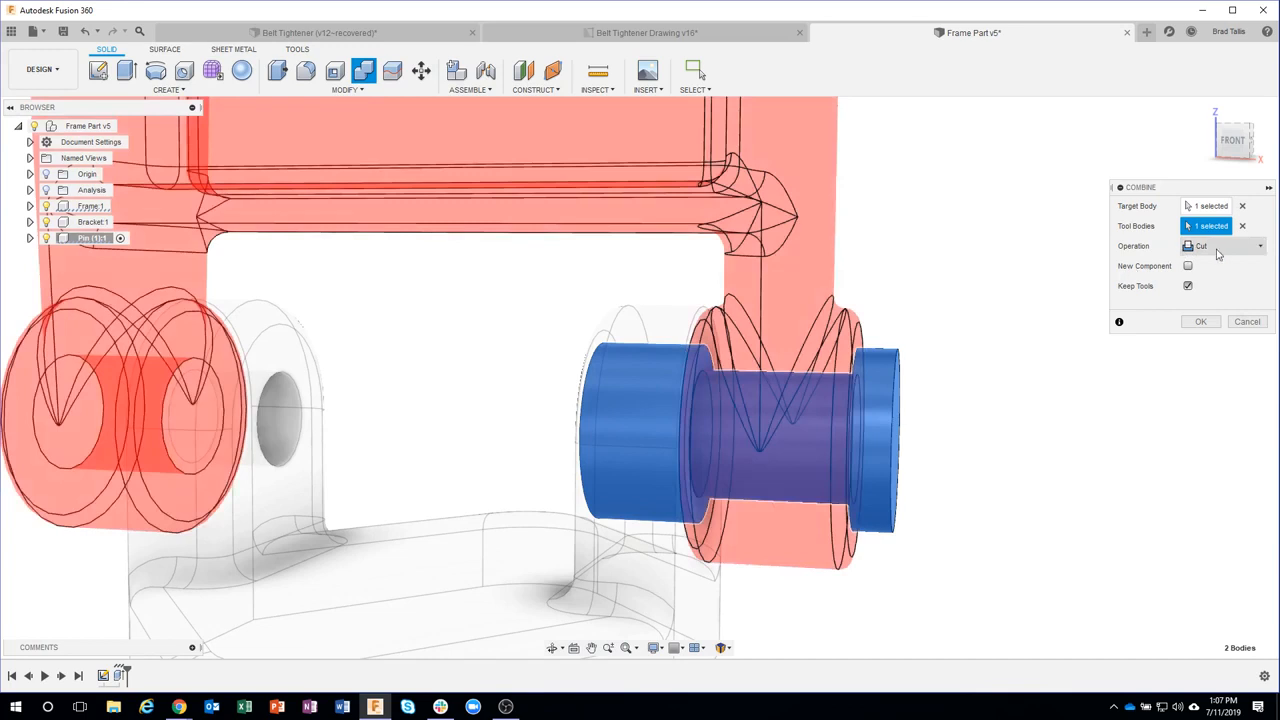
- Preview the Intersect operation between the pin and frame, and return the operation to Cut
{"action": "left_click", "coordinate": [1249, 250]}
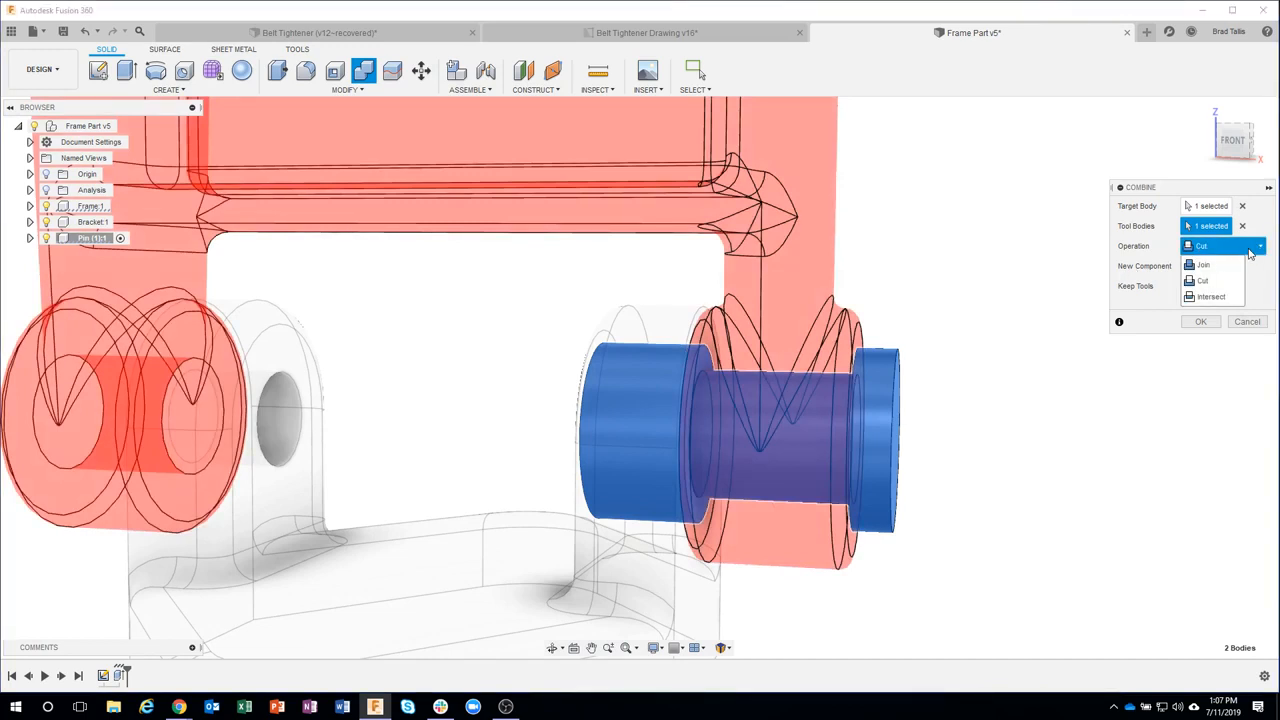
{"action": "left_click", "coordinate": [1213, 297]}
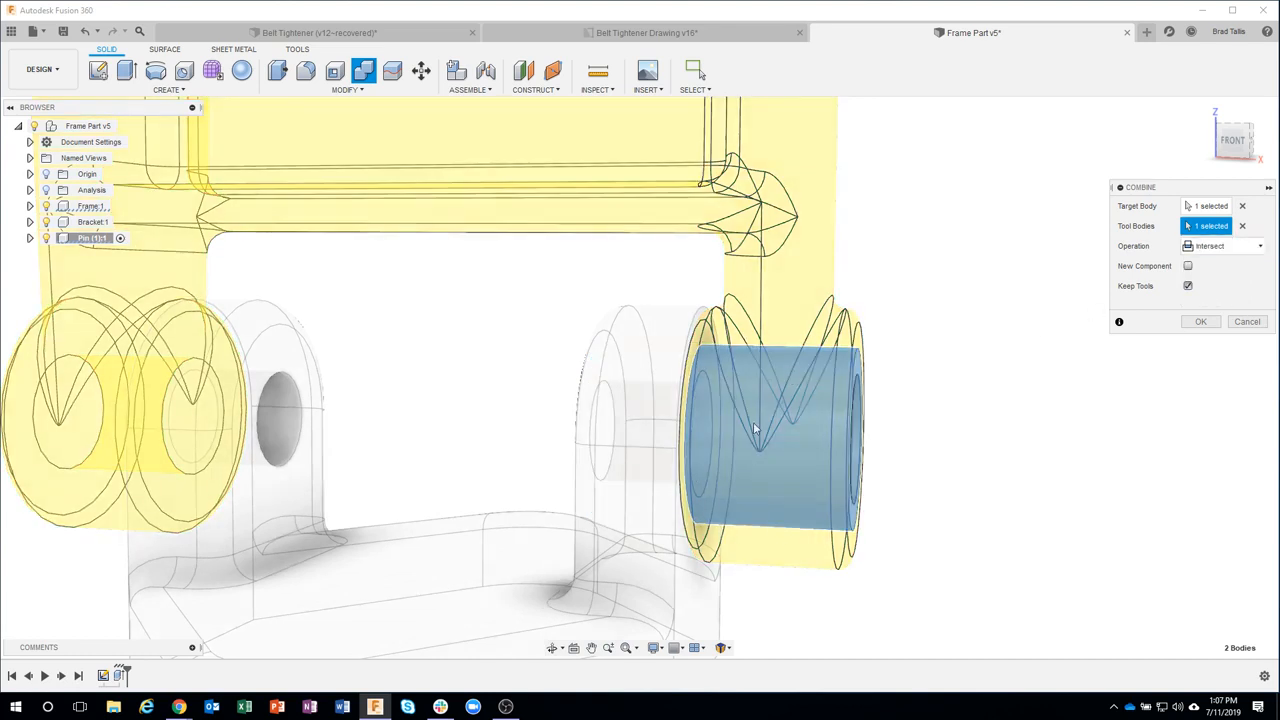
{"action": "left_click", "coordinate": [1240, 246]}
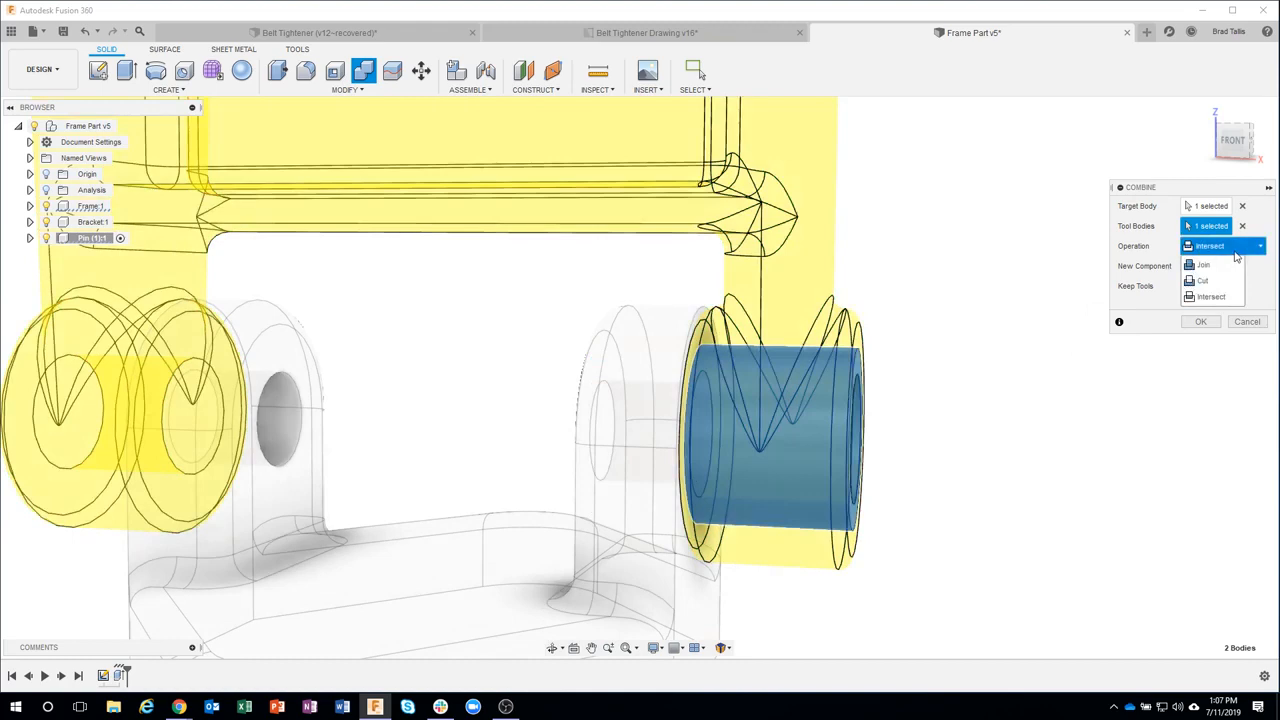
{"action": "left_click", "coordinate": [1210, 281]}
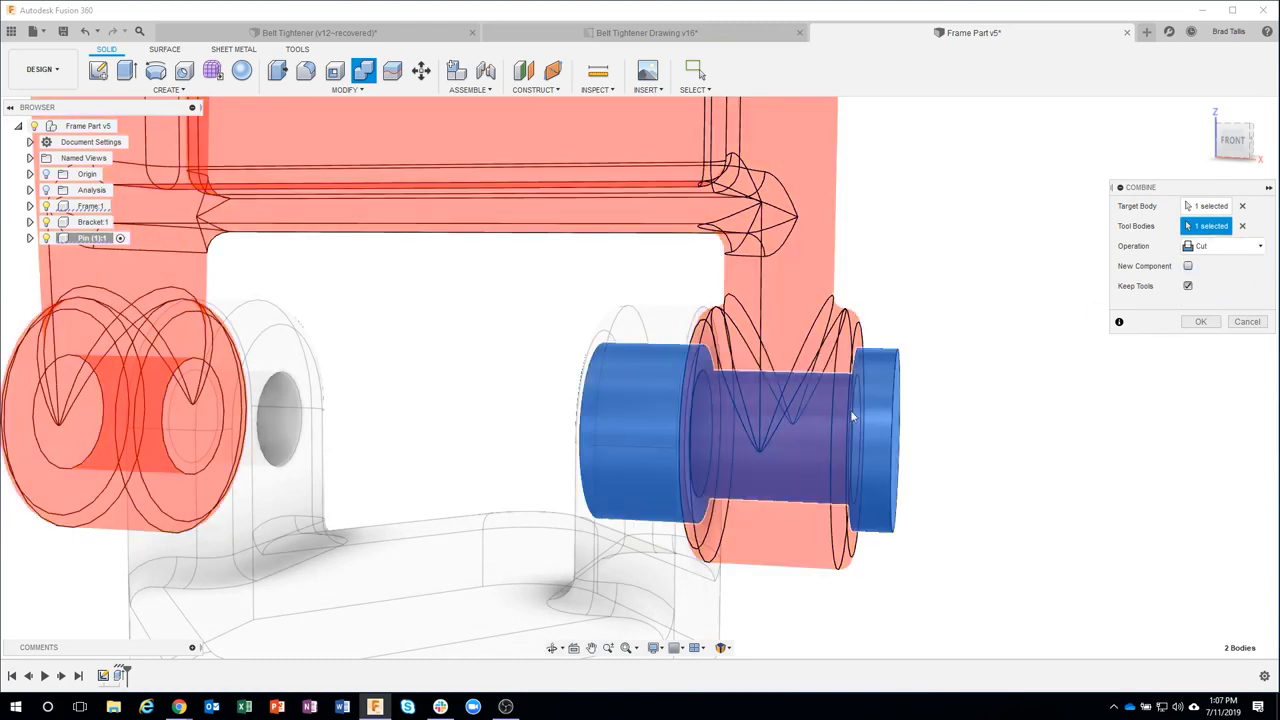
- Add the bracket as a second tool body and complete the cut that shapes the stepped pin
{"action": "left_click", "coordinate": [888, 428]}
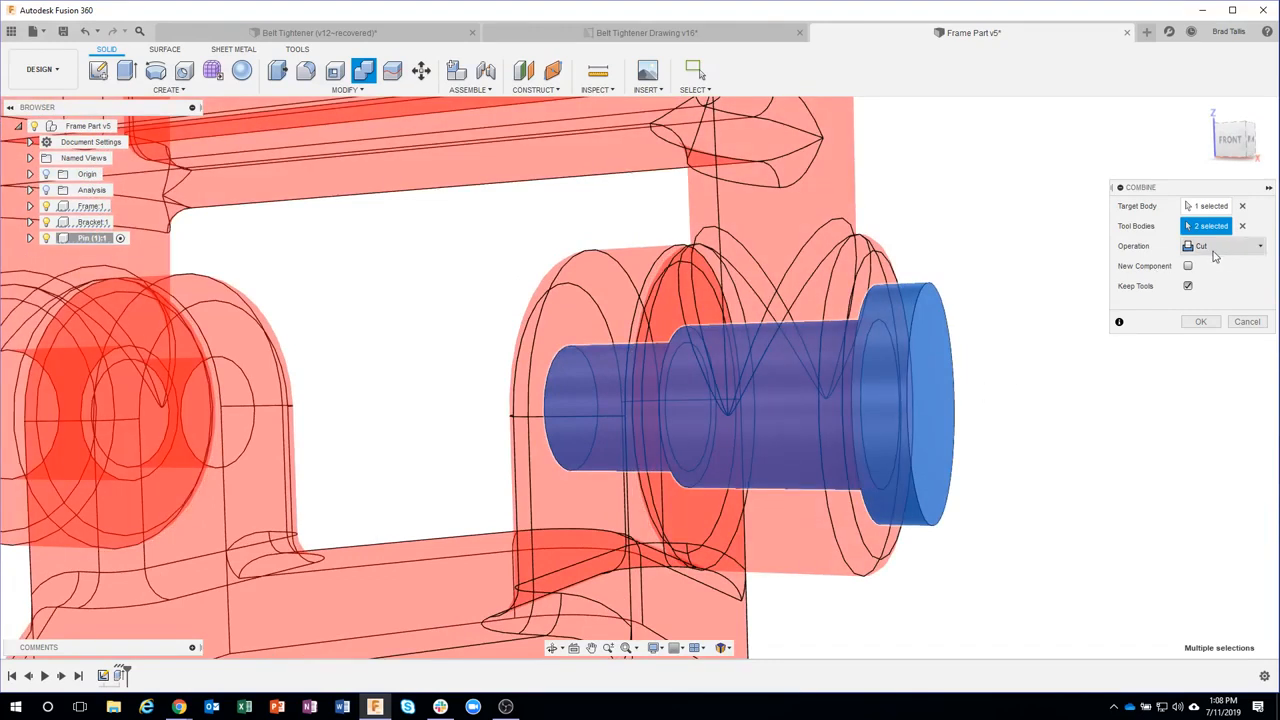
{"action": "left_click", "coordinate": [1204, 322]}
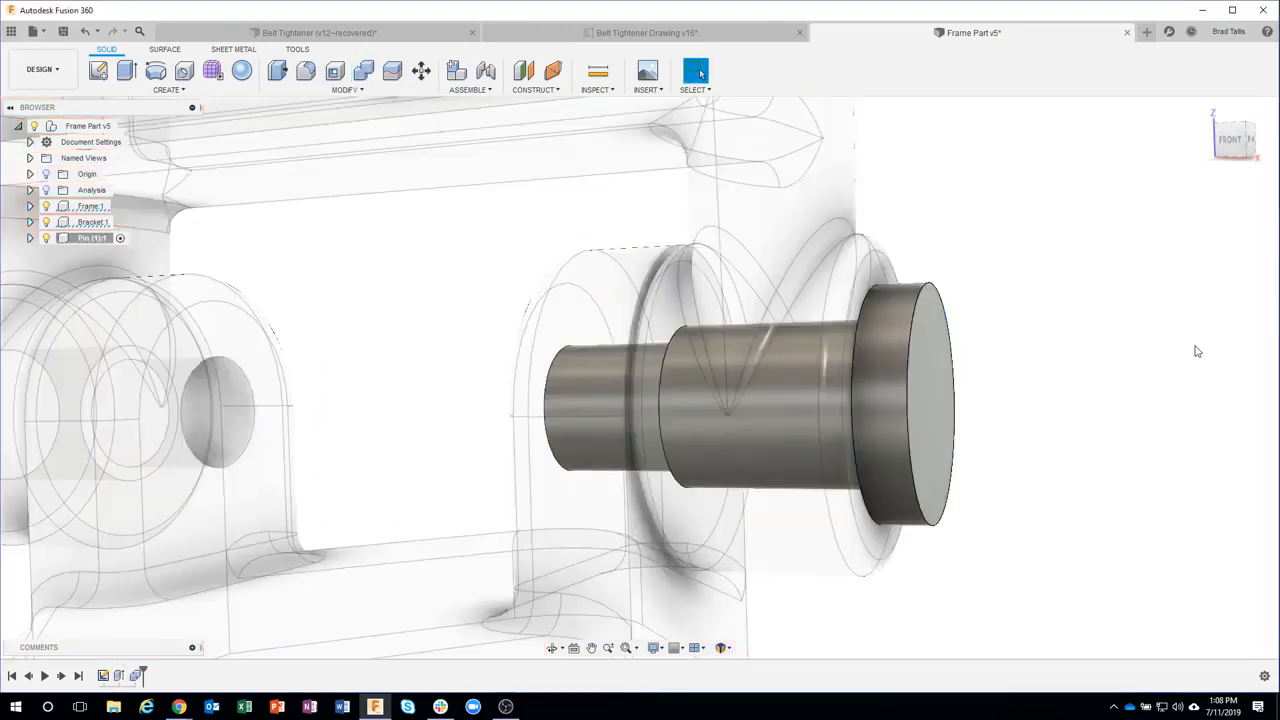
- Inspect the stepped pin in section from the front, and check its lengths against the pin drawing
{"action": "left_click", "coordinate": [1236, 140]}
{"action": "left_click", "coordinate": [46, 190]}
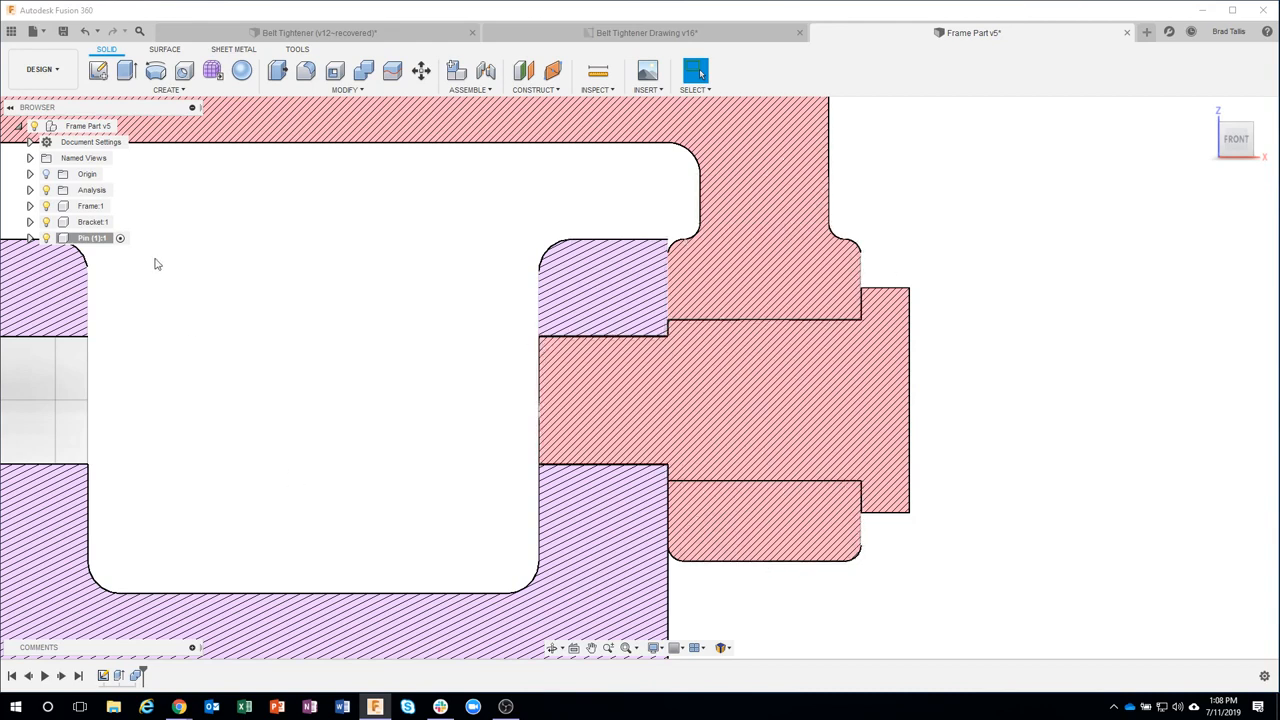
{"action": "left_click", "coordinate": [46, 190]}
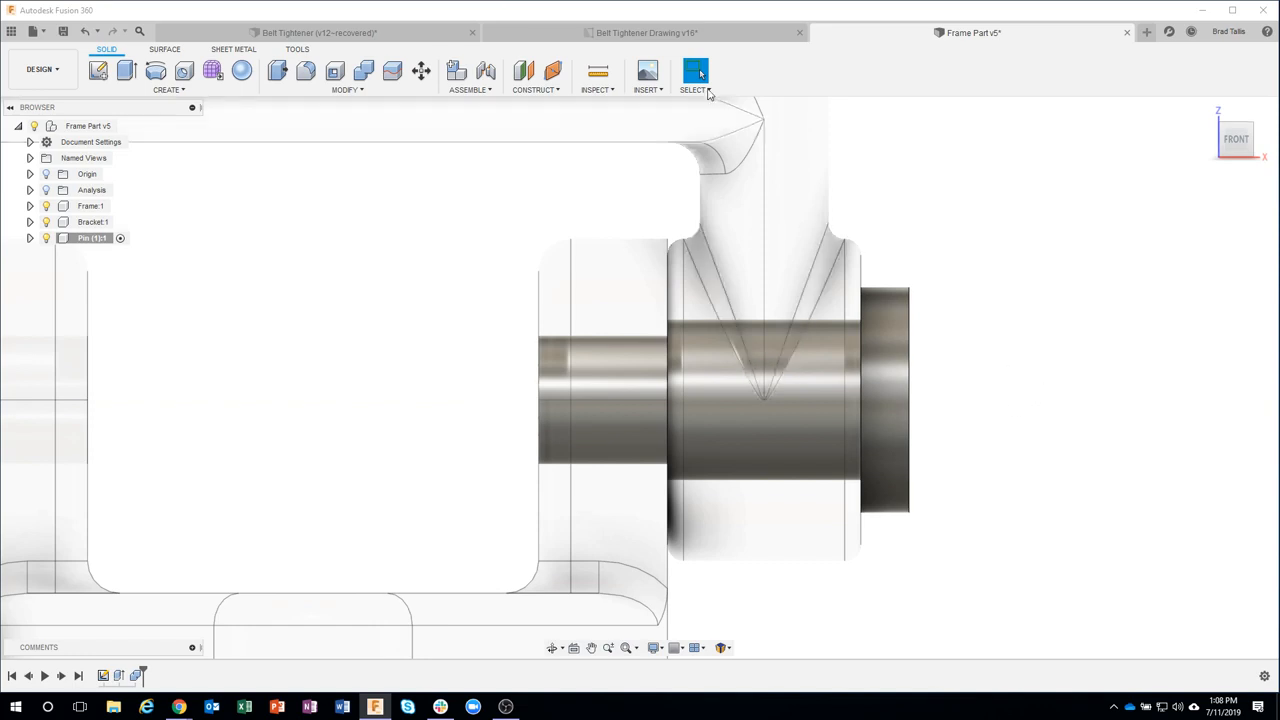
{"action": "left_click", "coordinate": [648, 32]}
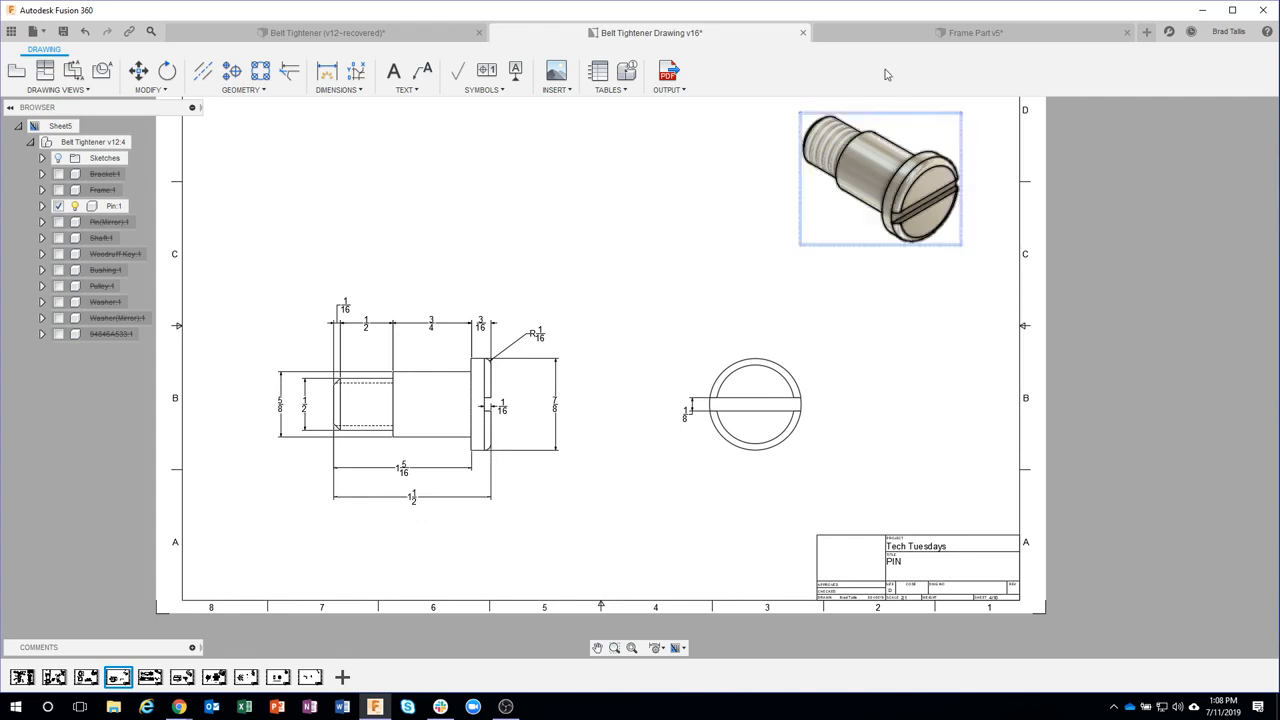
{"action": "left_click", "coordinate": [934, 33]}
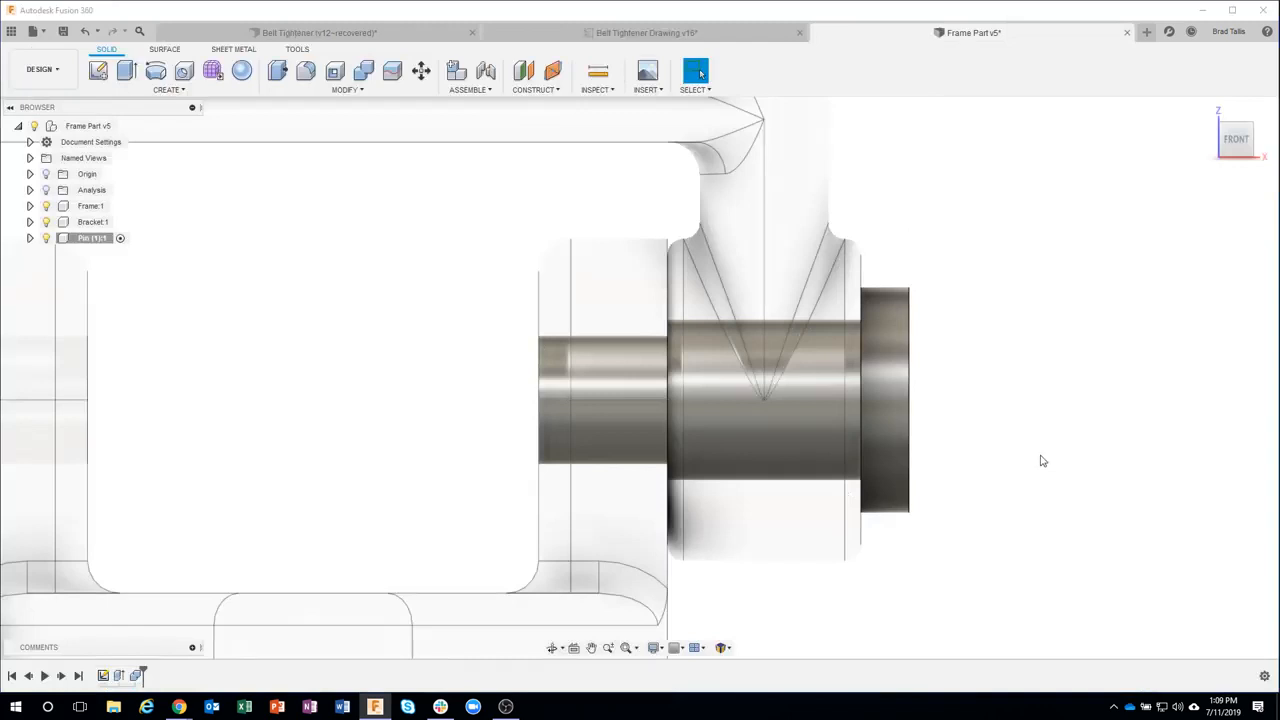
- Measure the distance between the outer face of the pin's head and the end face of its narrow shank
{"action": "mouse_move", "coordinate": [992, 342]}
{"action": "middle_mouse_down", "text": "shift"}
{"action": "mouse_move", "coordinate": [694, 209]}
{"action": "mouse_move", "coordinate": [594, 82]}
{"action": "middle_mouse_up", "text": "shift"}
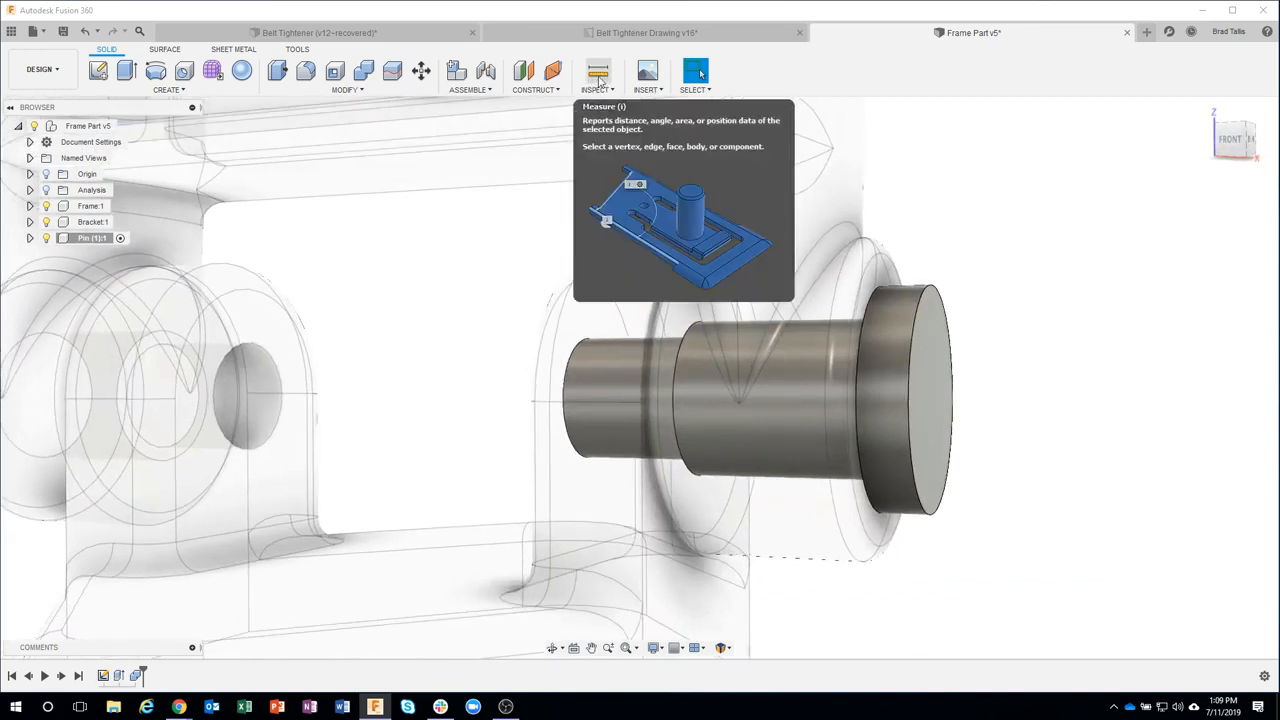
{"action": "left_click", "coordinate": [598, 78]}
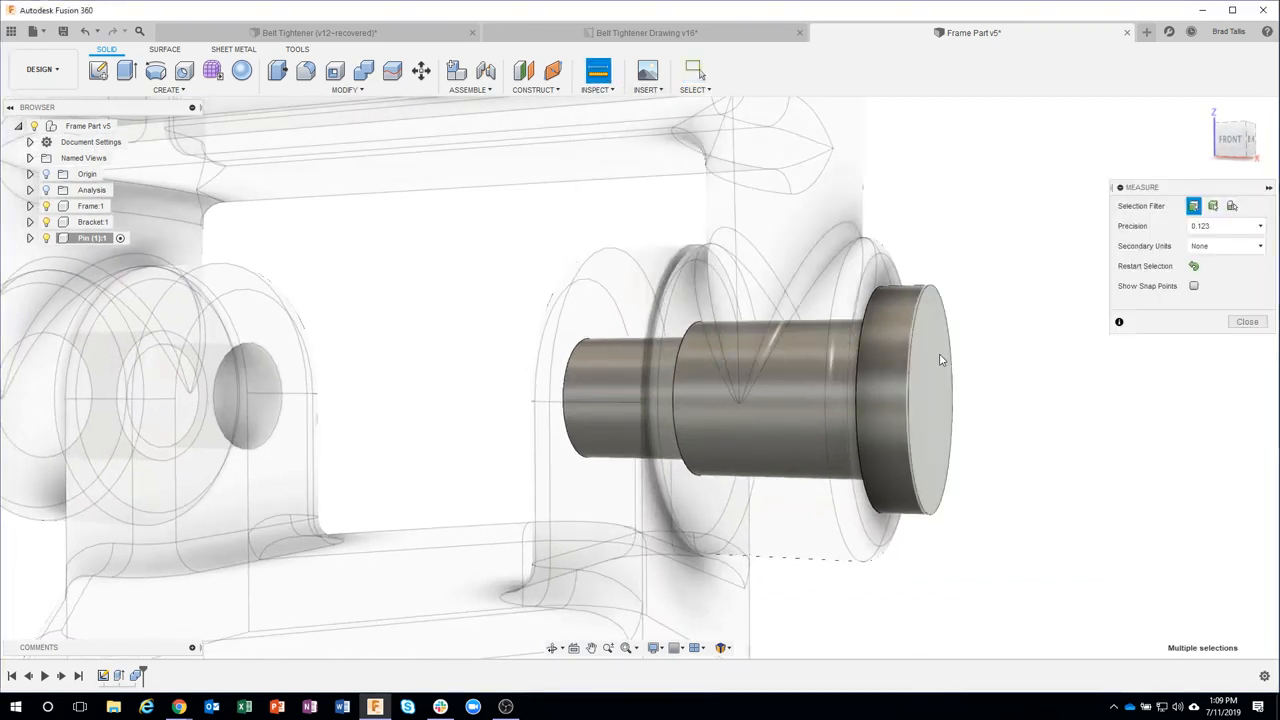
{"action": "left_click", "coordinate": [935, 360]}
{"action": "middle_click_drag", "start_coordinate": [1049, 565], "coordinate": [481, 362], "text": "shift"}
{"action": "left_click", "coordinate": [481, 363]}
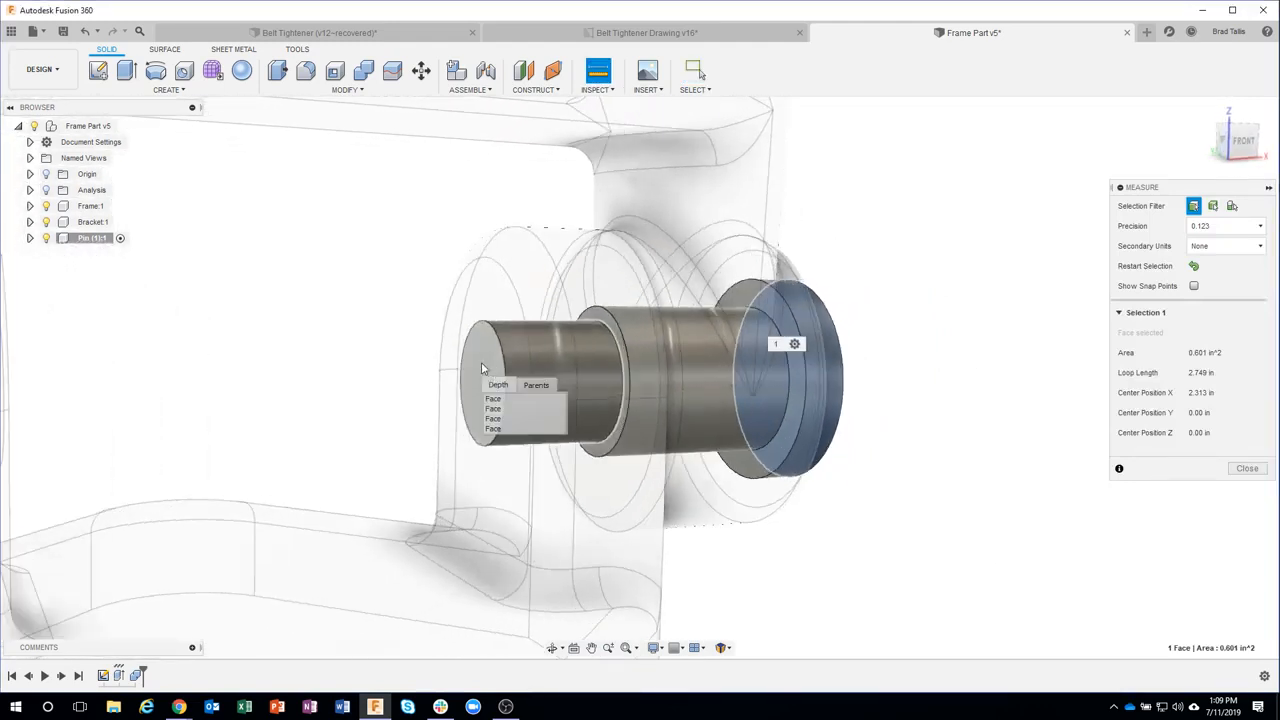
{"action": "left_click", "coordinate": [498, 420]}
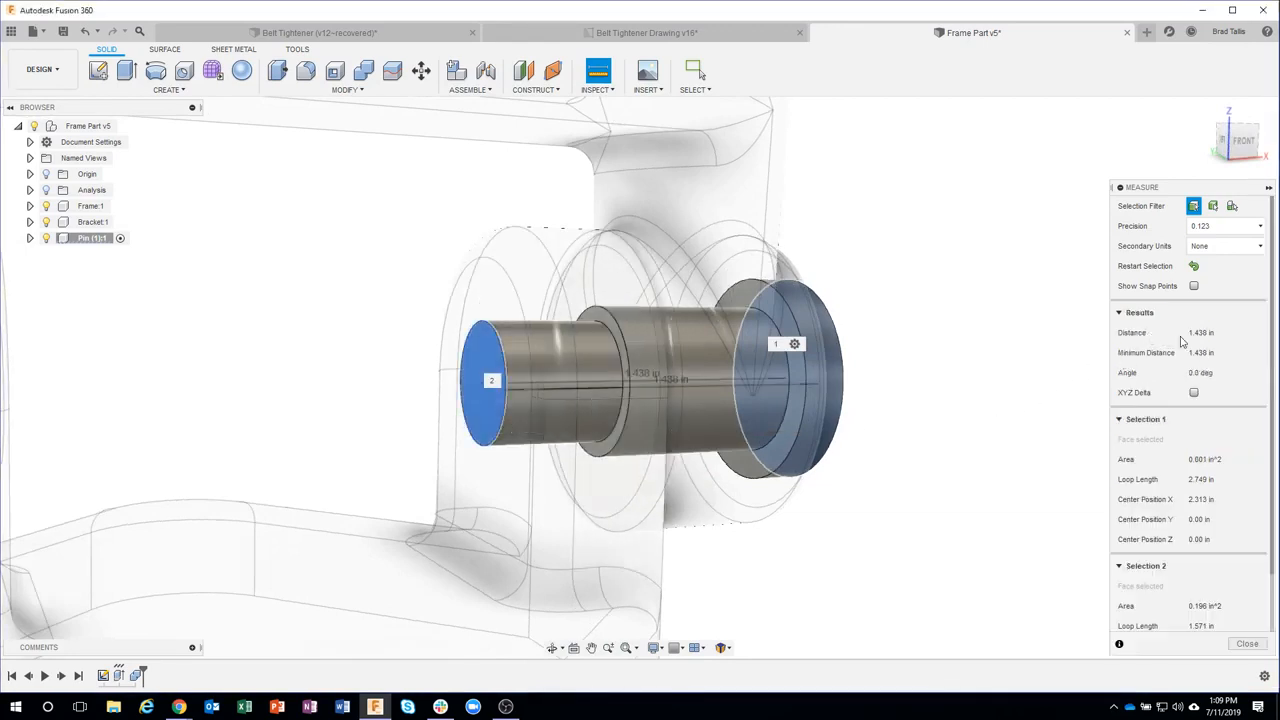
{"action": "middle_click_drag", "start_coordinate": [1049, 400], "coordinate": [778, 347], "text": "shift"}
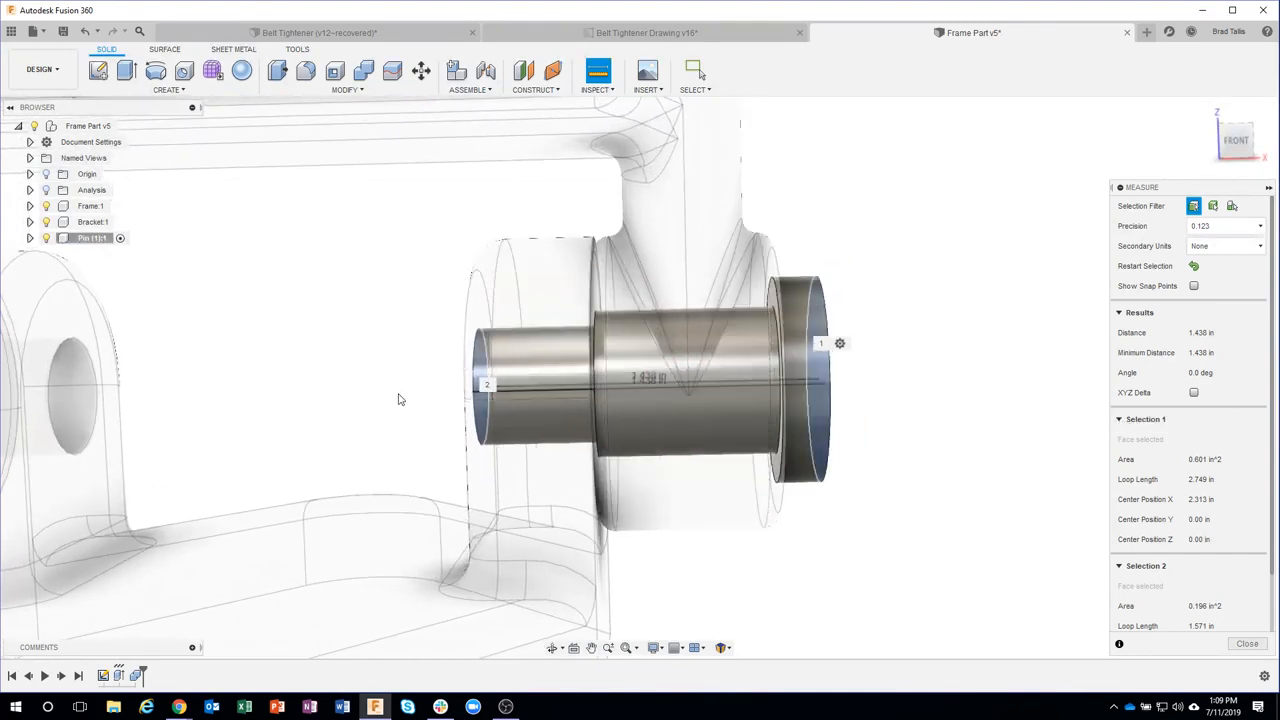
{"action": "middle_click_drag", "start_coordinate": [886, 306], "coordinate": [820, 315], "text": "shift"}
{"action": "middle_click_drag", "start_coordinate": [469, 329], "coordinate": [482, 328], "text": "shift"}
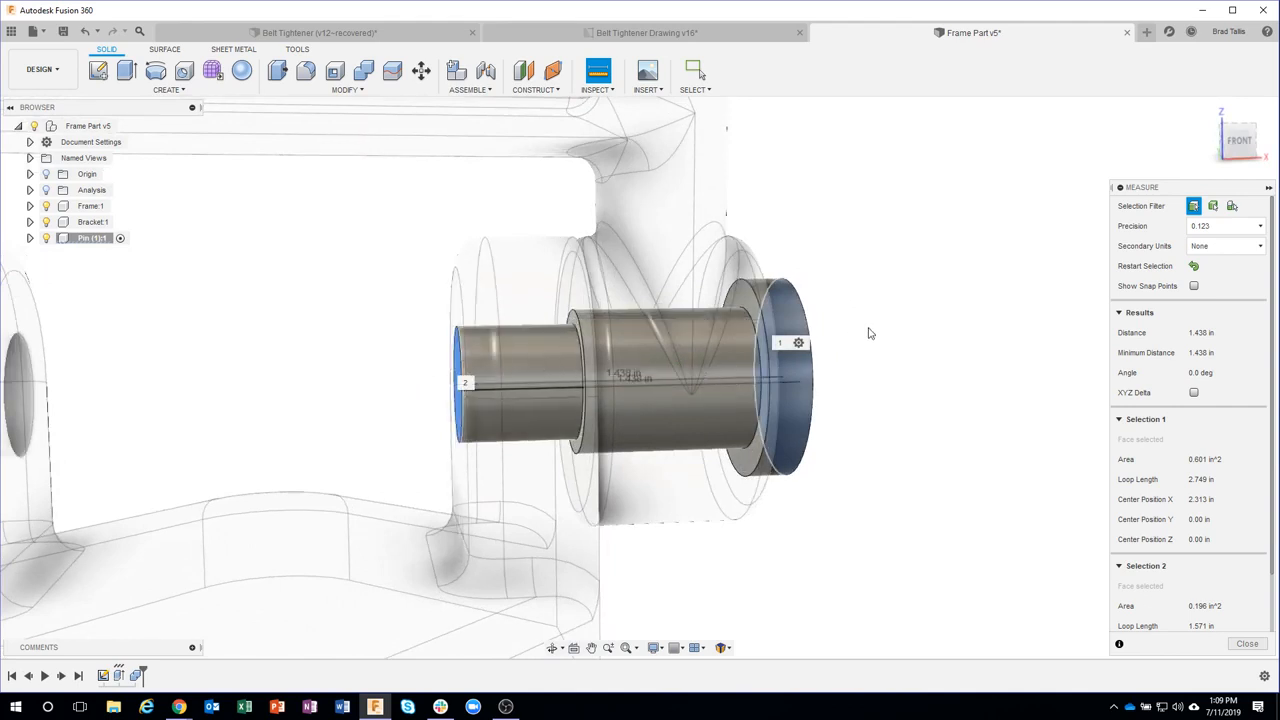
{"action": "left_click", "coordinate": [1247, 643]}
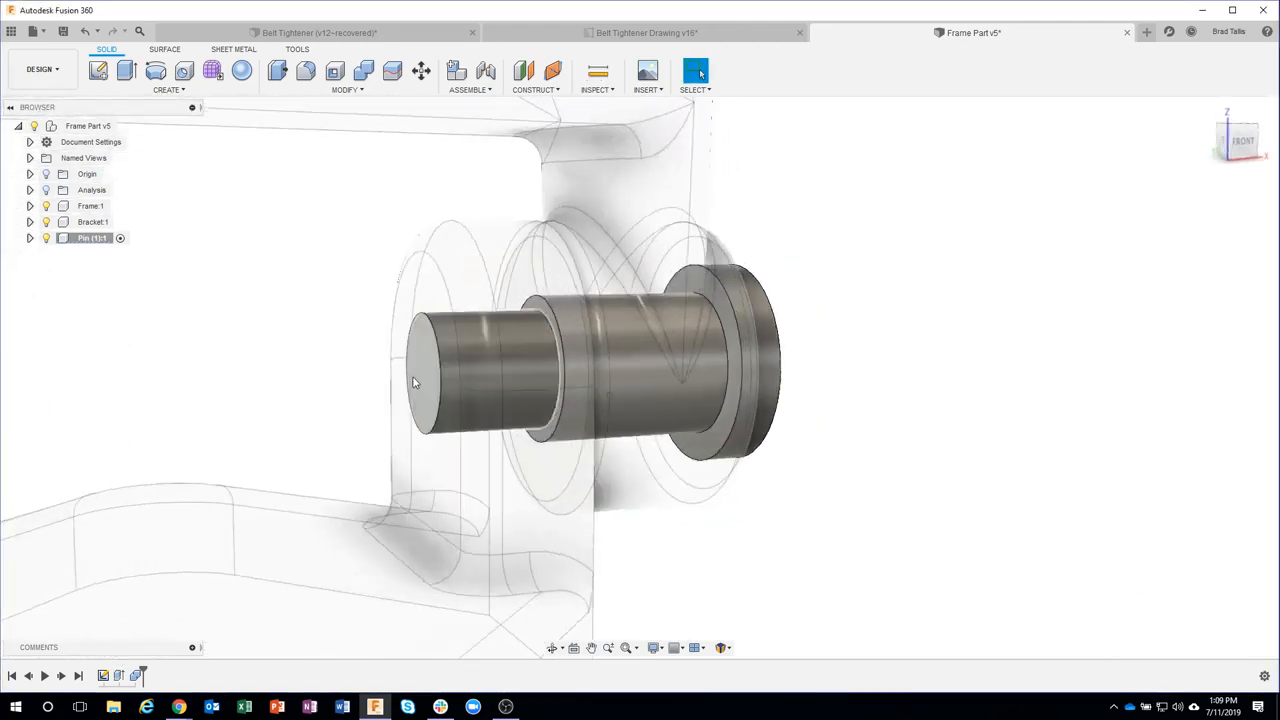
- Select the end face of the pin's narrow shank and pull it outward about 0.578 in with Press Pull
{"action": "left_click", "coordinate": [421, 376]}
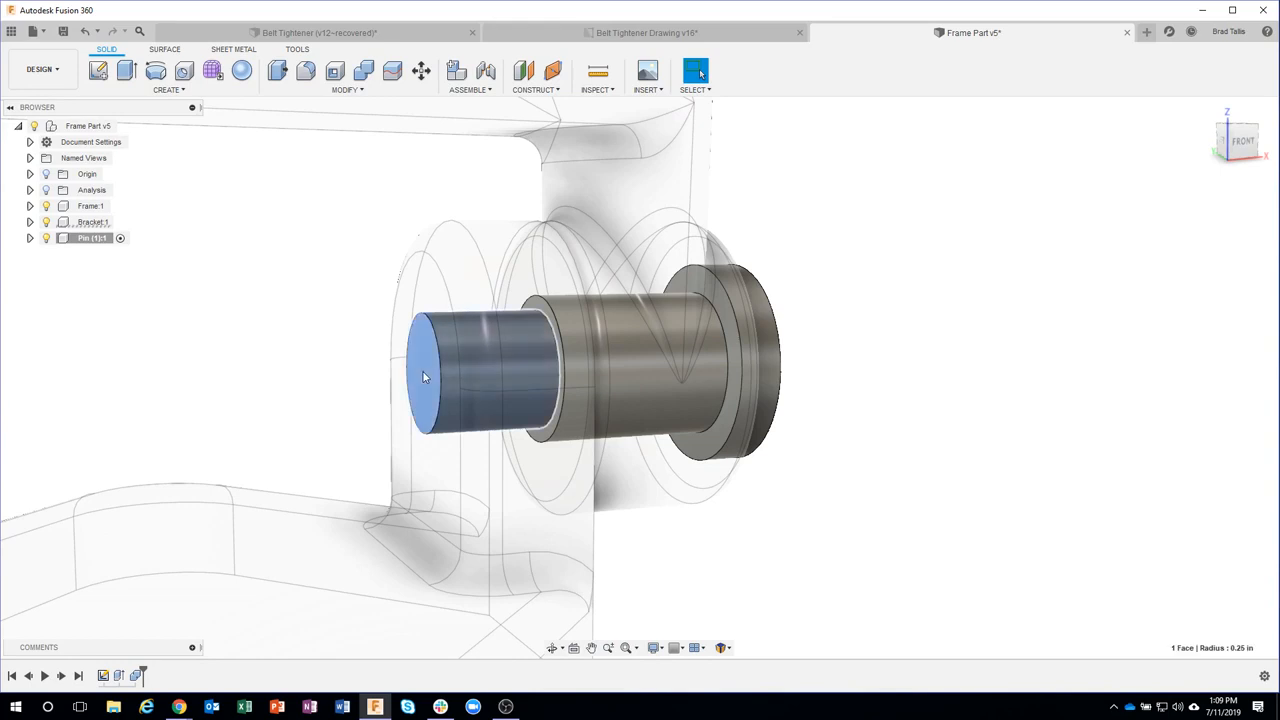
{"action": "left_click", "coordinate": [352, 347]}
{"action": "left_click", "coordinate": [429, 368]}
{"action": "middle_click_drag", "start_coordinate": [372, 373], "coordinate": [303, 343], "text": "shift"}
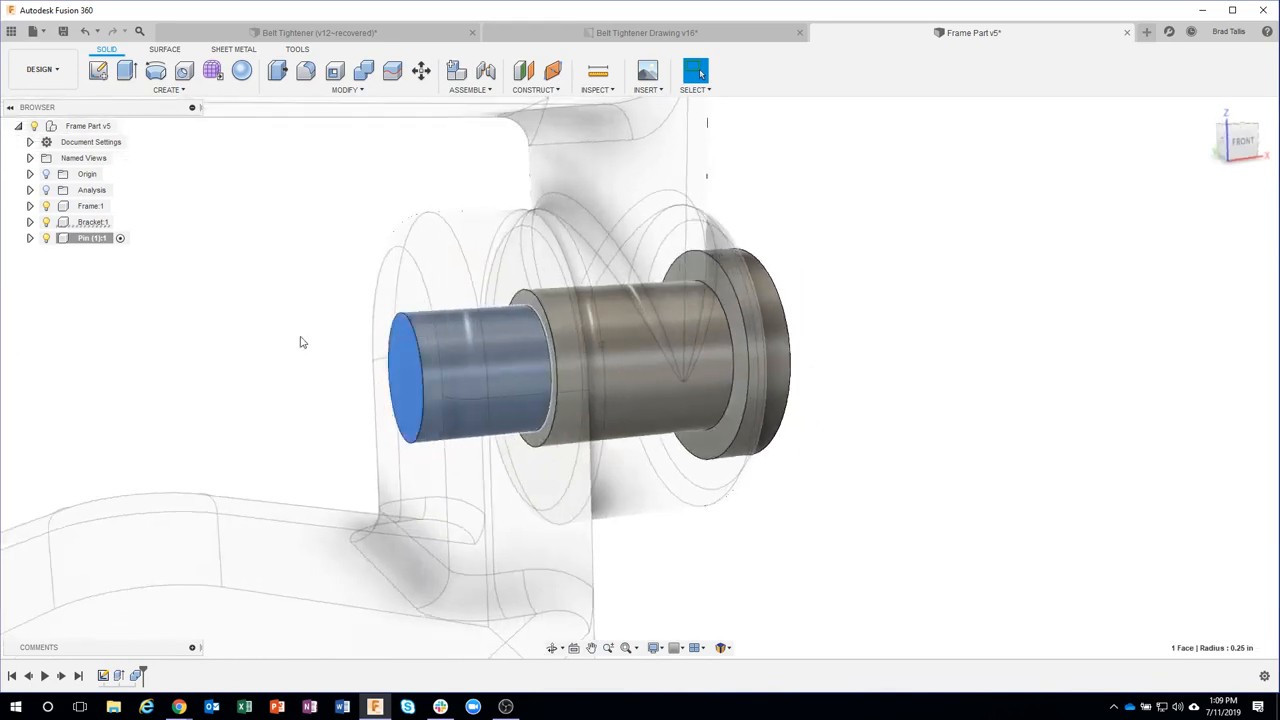
{"action": "left_click", "coordinate": [291, 336]}
{"action": "left_click", "coordinate": [407, 368]}
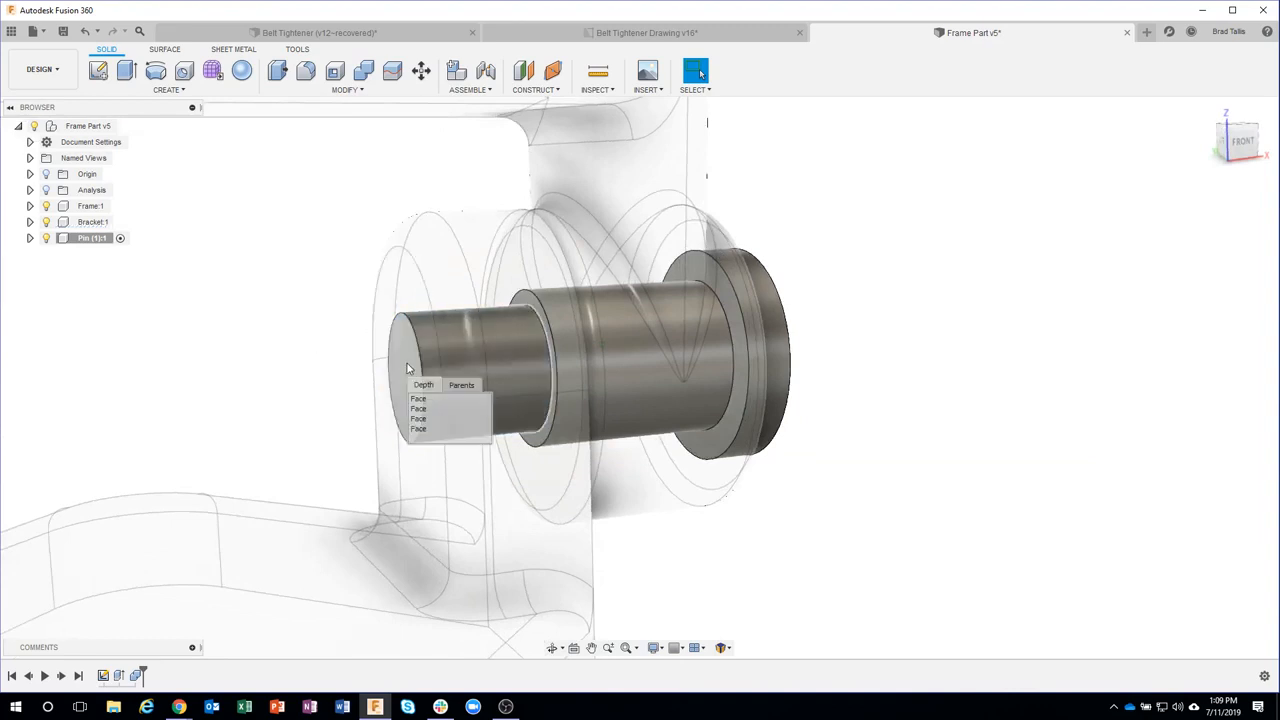
{"action": "left_click", "coordinate": [421, 419]}
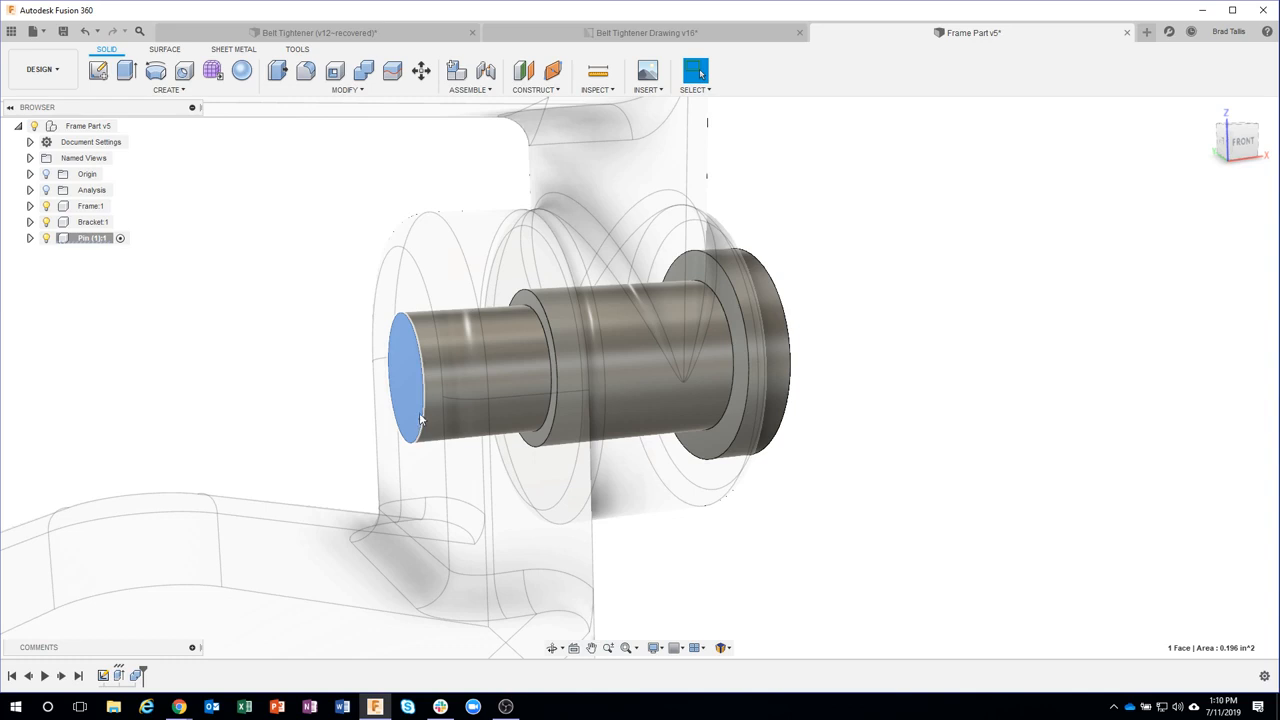
{"action": "right_click", "coordinate": [404, 369]}
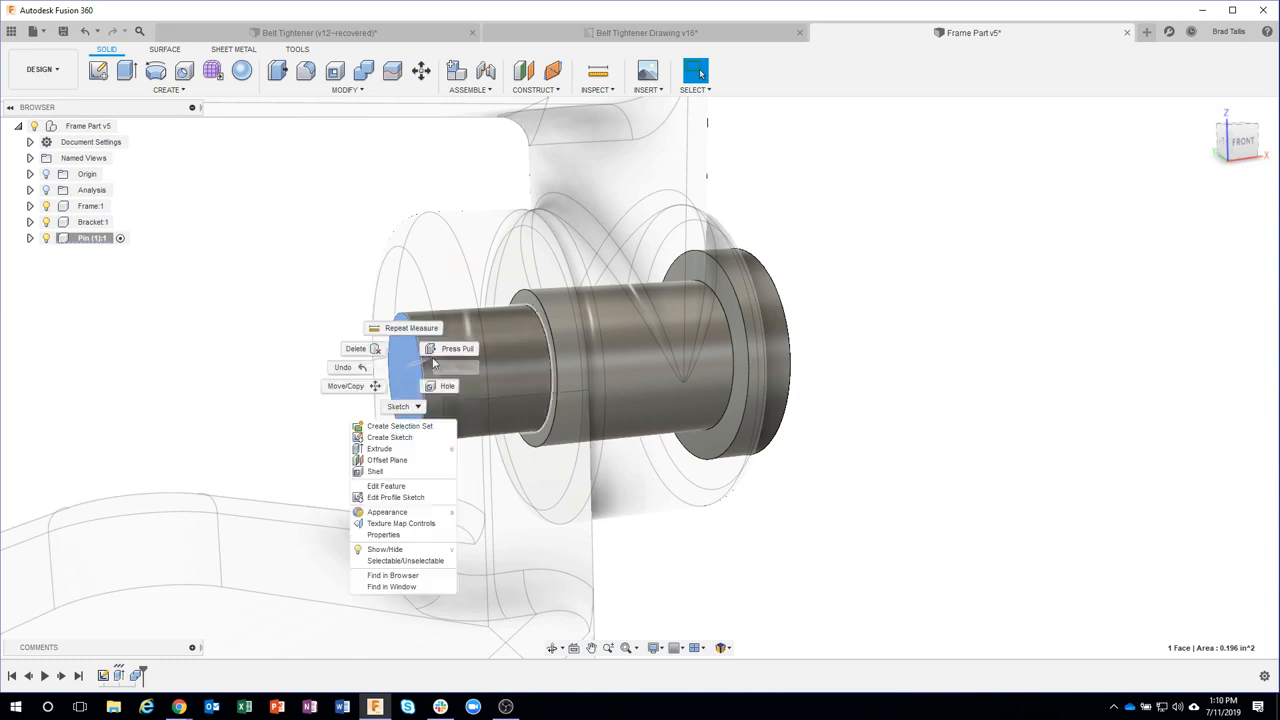
{"action": "left_click", "coordinate": [449, 349]}
{"action": "left_click_drag", "start_coordinate": [400, 386], "coordinate": [251, 405]}
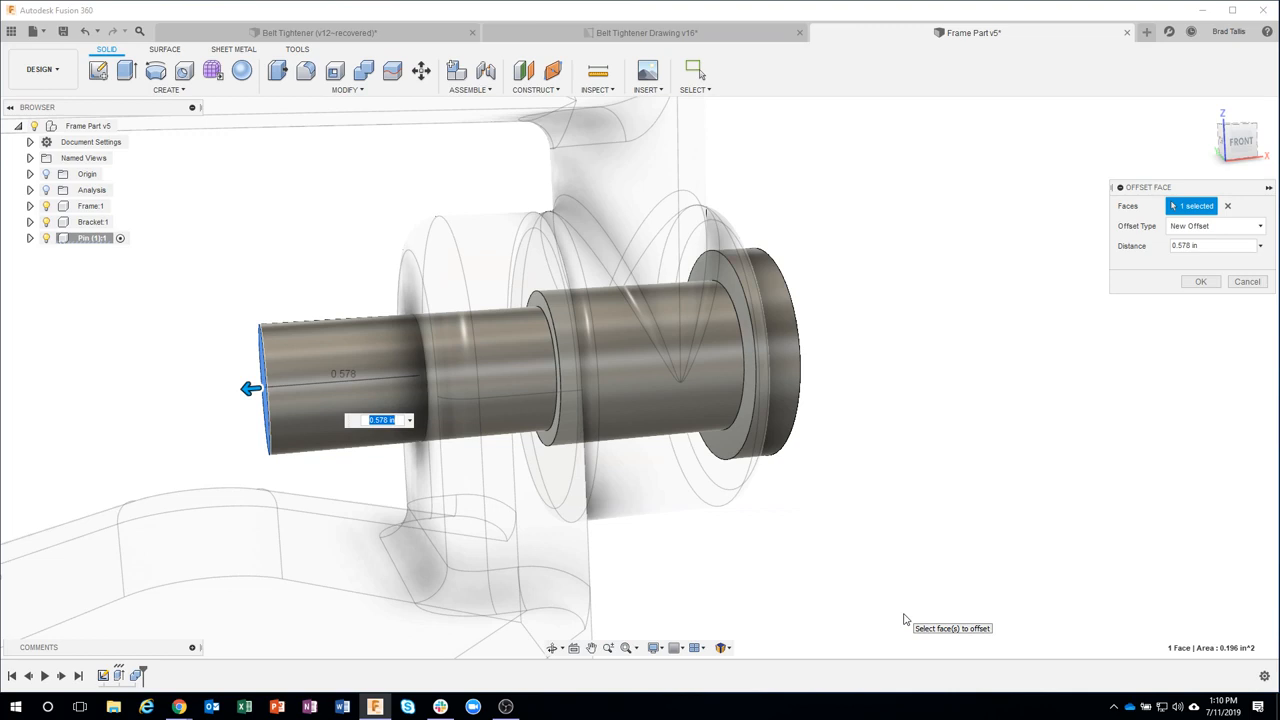
- Re-anchor the offset distance of the shank's end face to the outer face of the pin's head
{"action": "middle_click_drag", "start_coordinate": [947, 492], "coordinate": [416, 344], "text": "shift"}
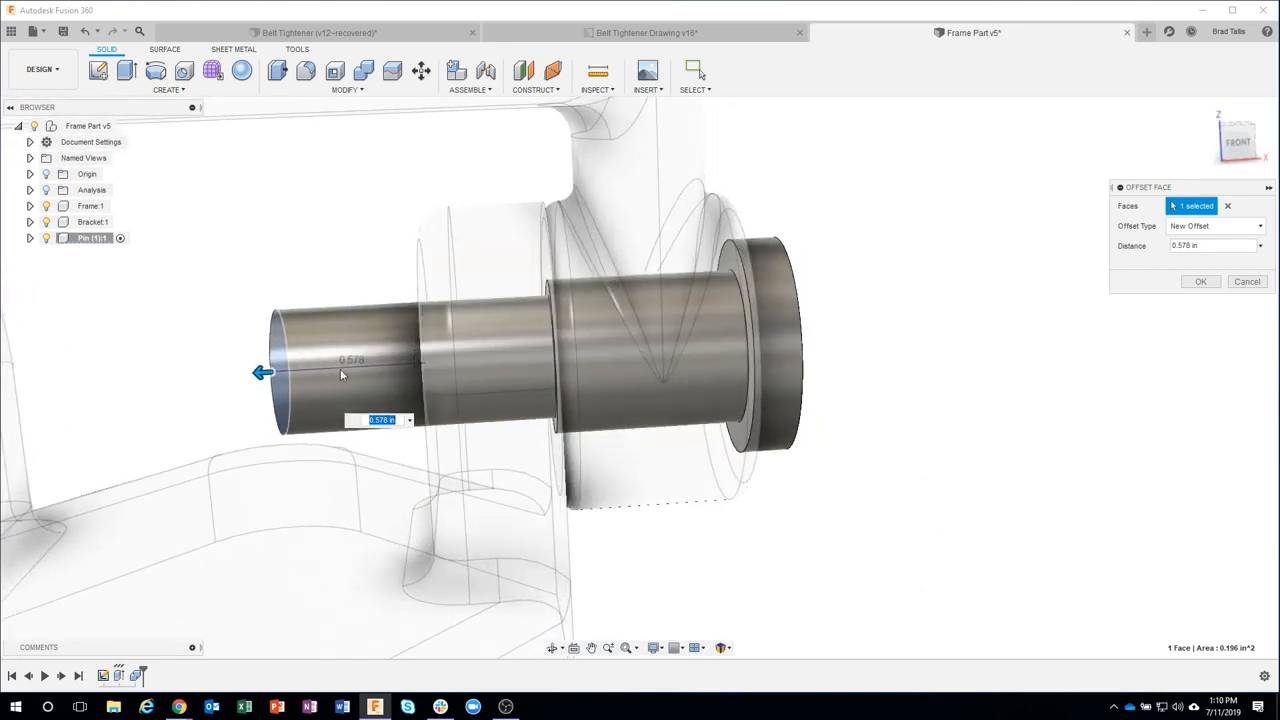
{"action": "middle_click_drag", "start_coordinate": [400, 371], "coordinate": [413, 364], "text": "shift"}
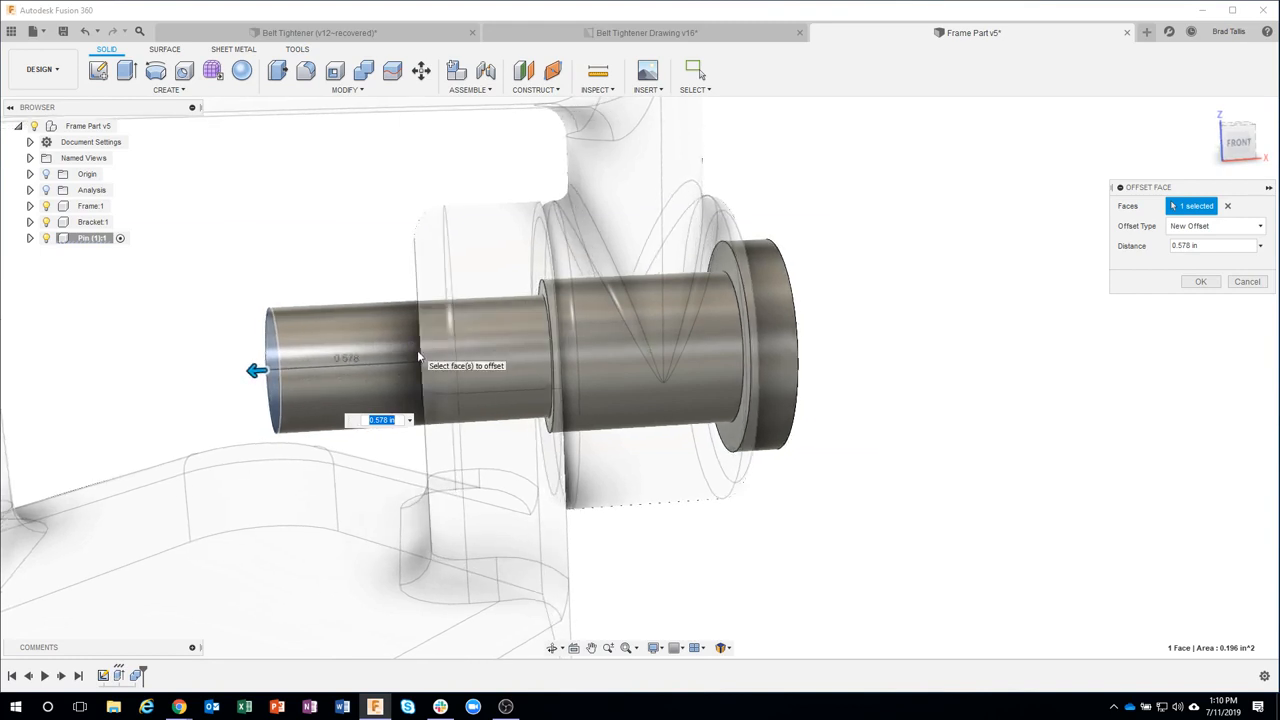
{"action": "left_click", "coordinate": [410, 420]}
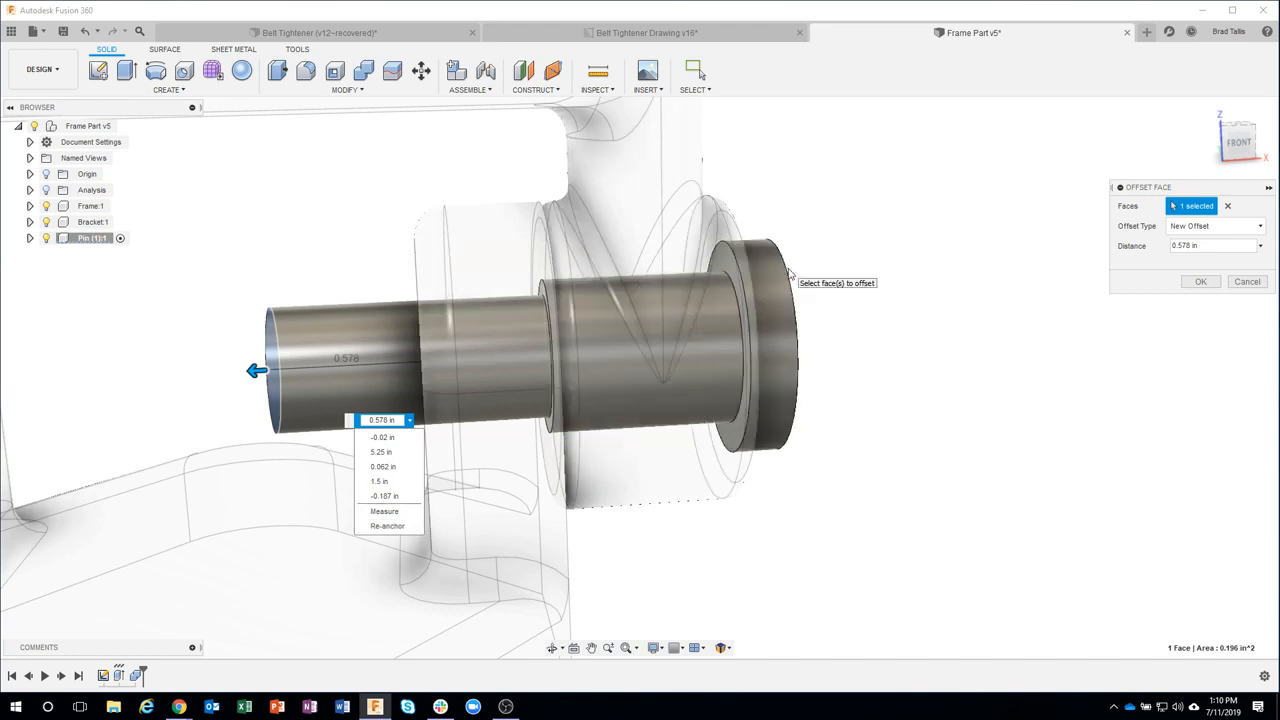
{"action": "left_click", "coordinate": [388, 527]}
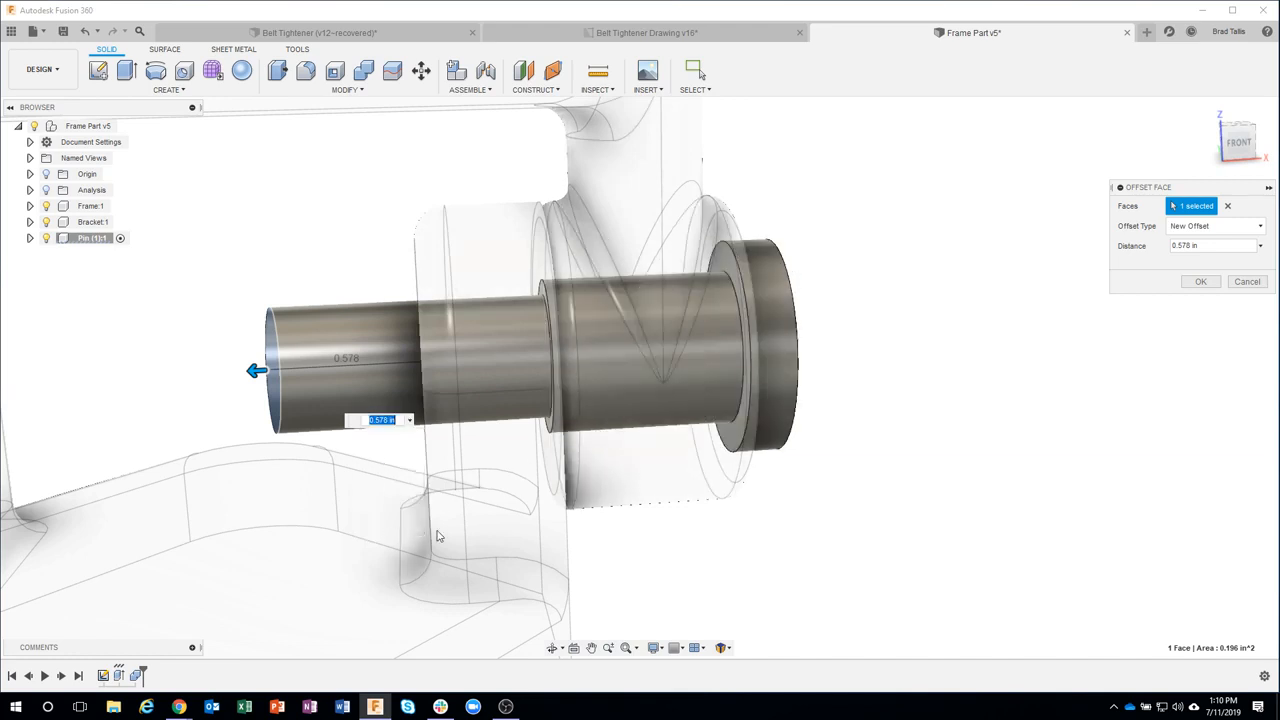
{"action": "middle_click_drag", "start_coordinate": [792, 536], "coordinate": [792, 298], "text": "shift"}
{"action": "left_click", "coordinate": [792, 300]}
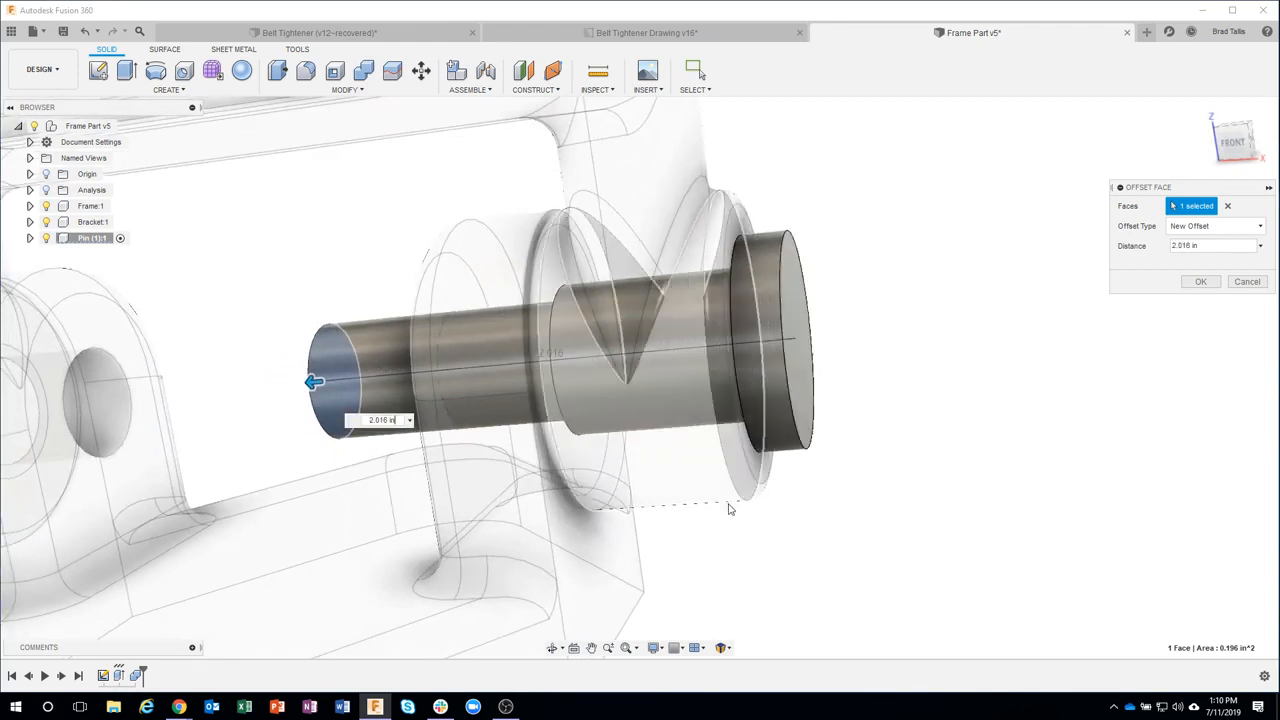
- Set the offset distance between the pin head's outer face and the shank's end face to 1.5 in
{"action": "middle_click_drag", "start_coordinate": [786, 533], "coordinate": [803, 531], "text": "shift"}
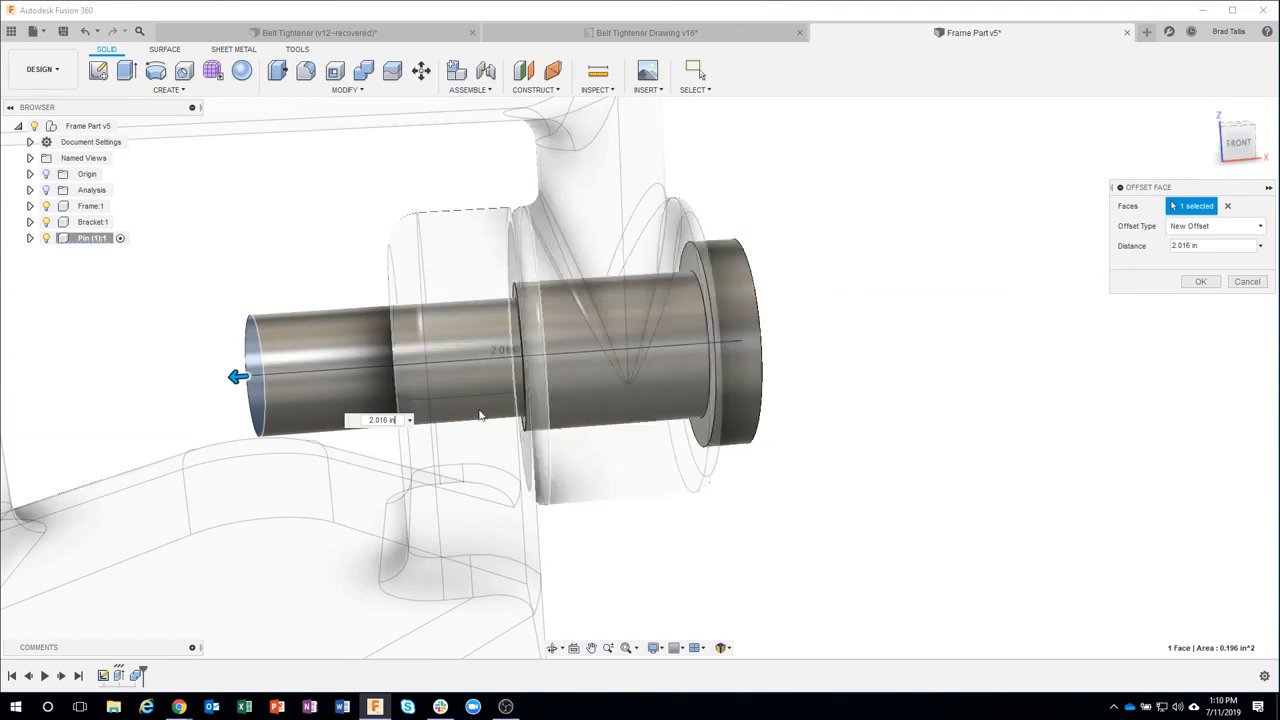
{"action": "left_click_drag", "start_coordinate": [403, 420], "coordinate": [353, 424]}
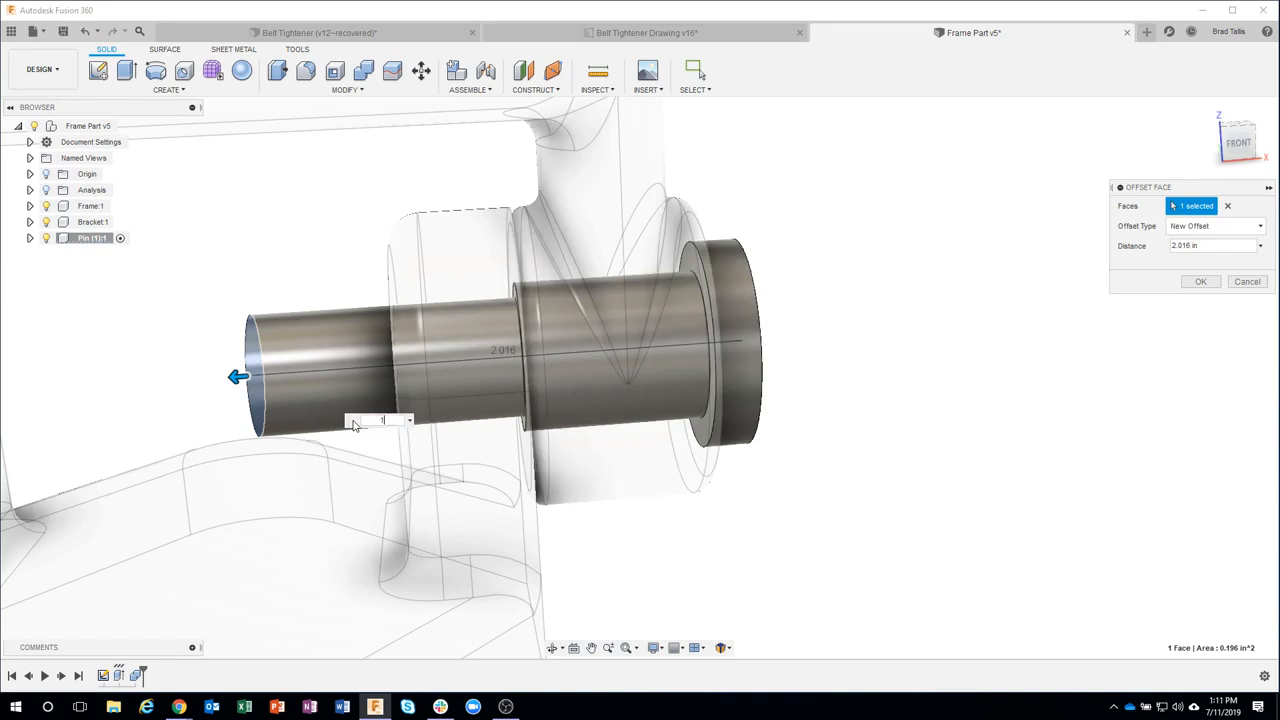
{"action": "type", "text": "1.5"}
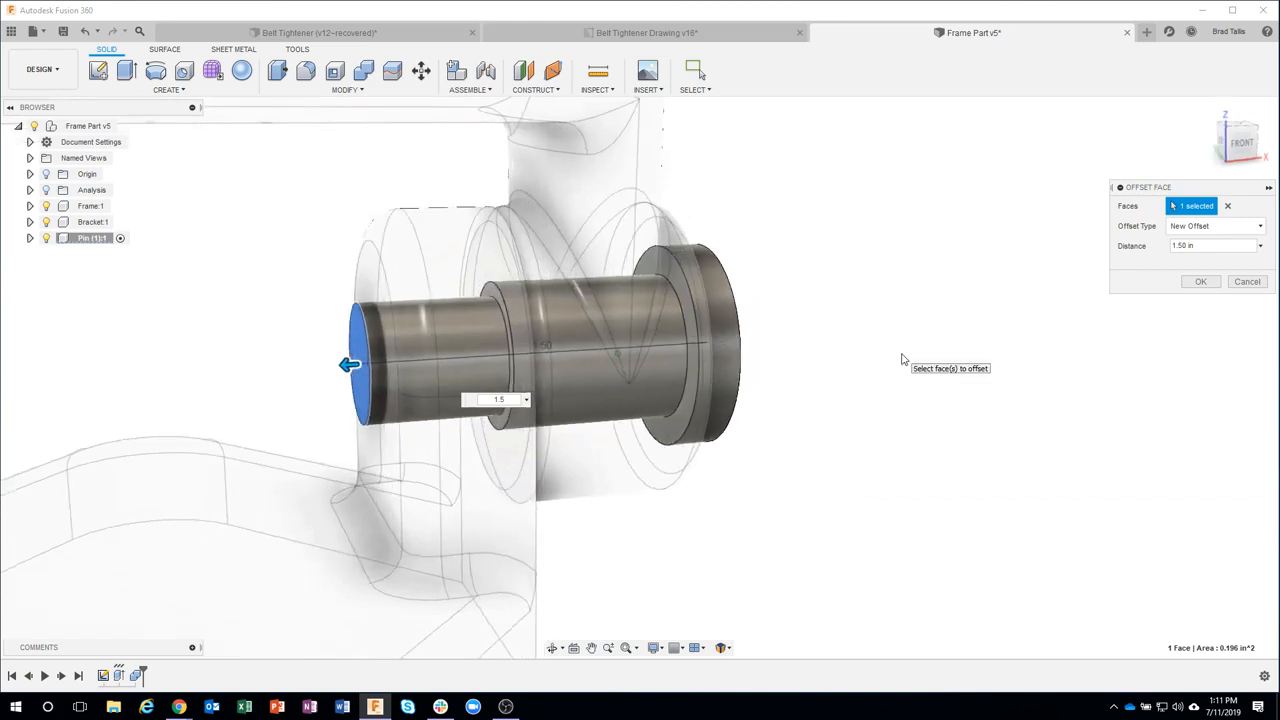
{"action": "middle_click_drag", "start_coordinate": [901, 360], "coordinate": [806, 337], "text": "shift"}
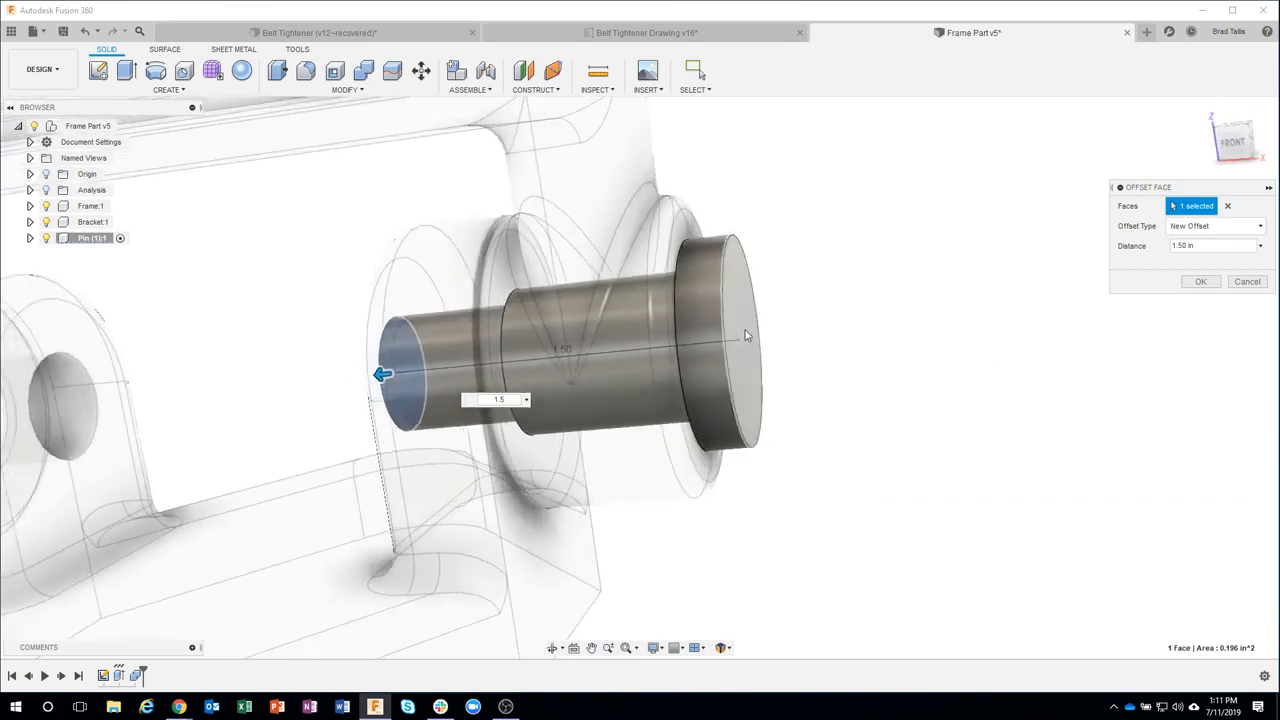
{"action": "left_click", "coordinate": [1200, 281]}
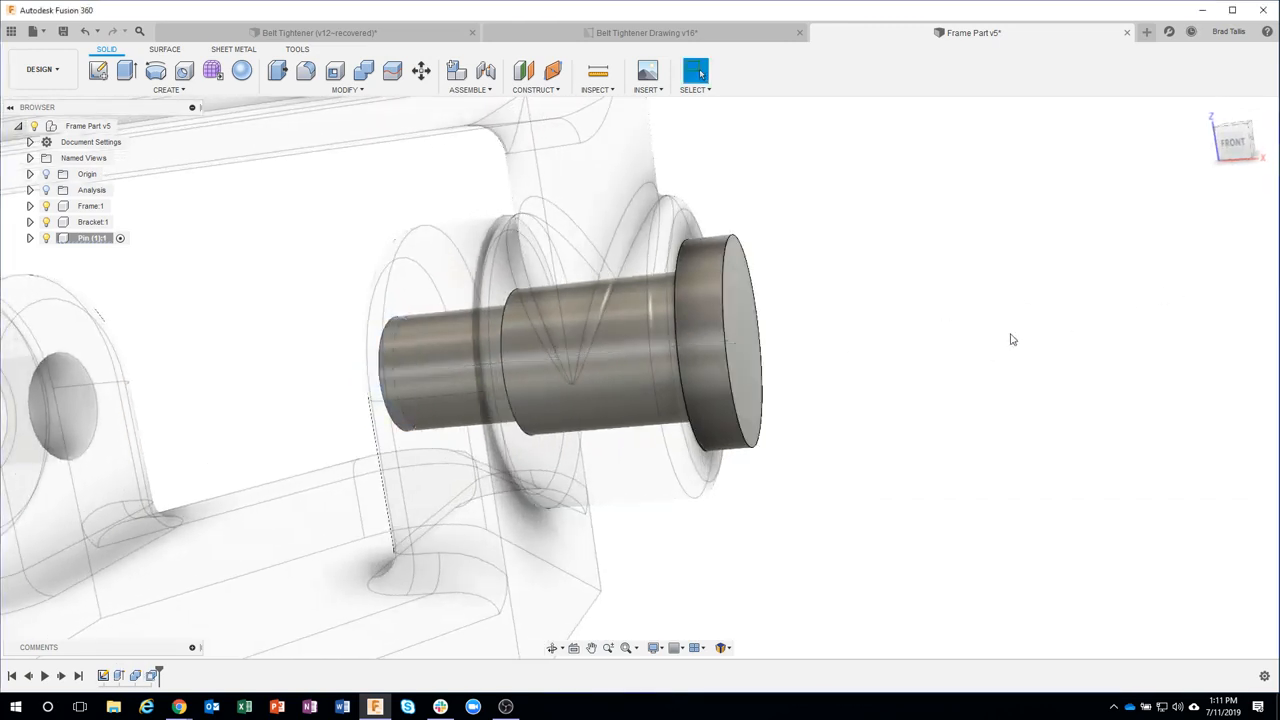
{"action": "middle_click_drag", "start_coordinate": [737, 331], "coordinate": [340, 318], "text": "shift"}
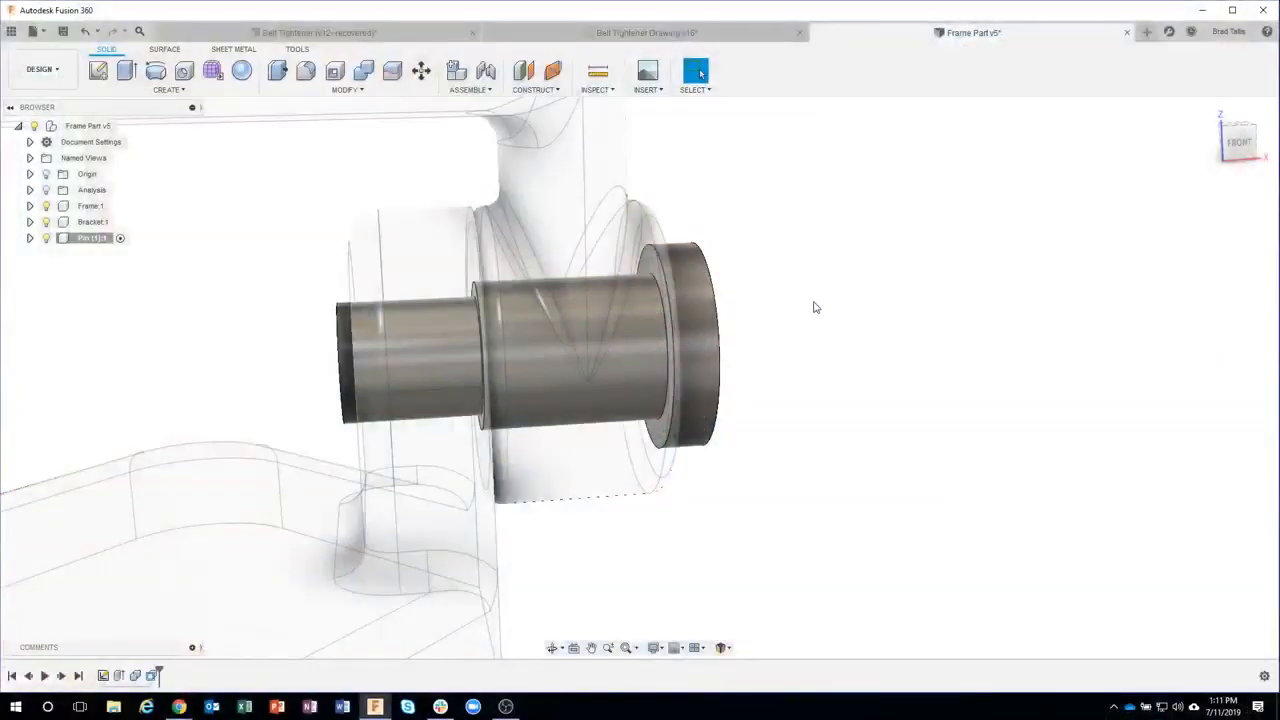
{"action": "middle_click_drag", "start_coordinate": [825, 307], "coordinate": [934, 386], "text": "shift"}
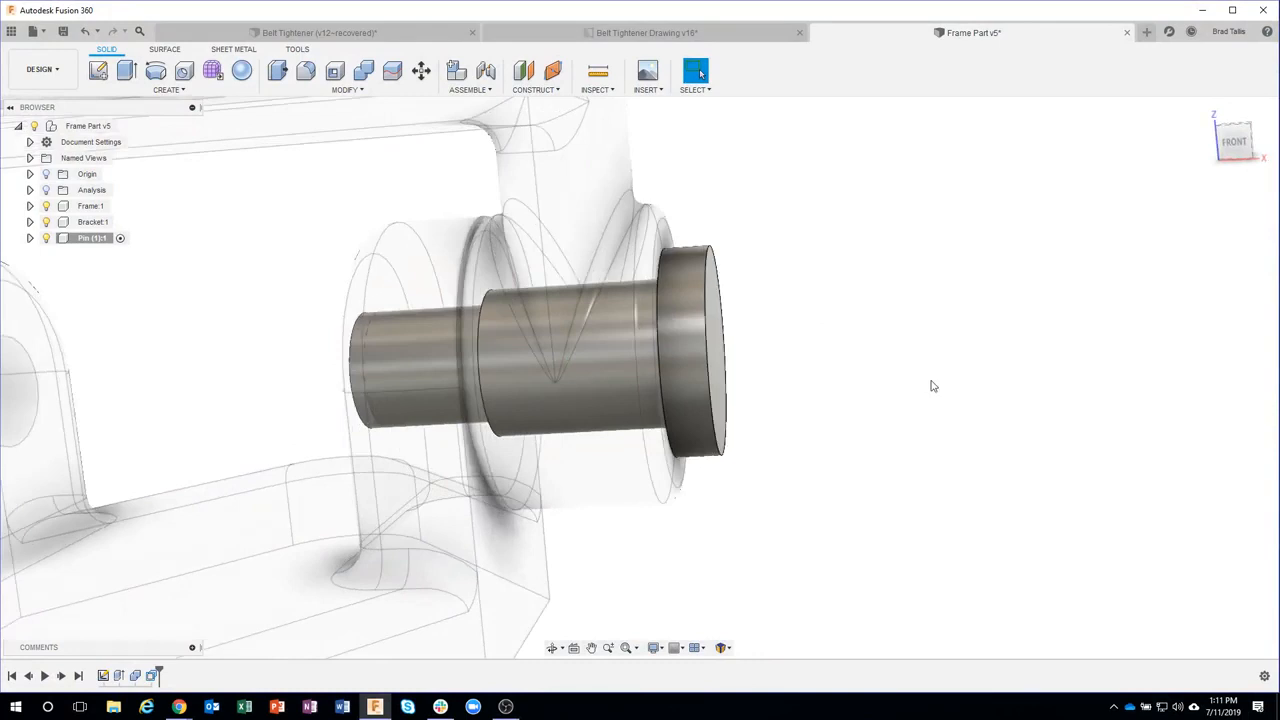
- Check the pin drawing, and chamfer the end edge of the pin's narrow shank by an equal distance of 1/16 in
{"action": "left_click", "coordinate": [651, 35]}
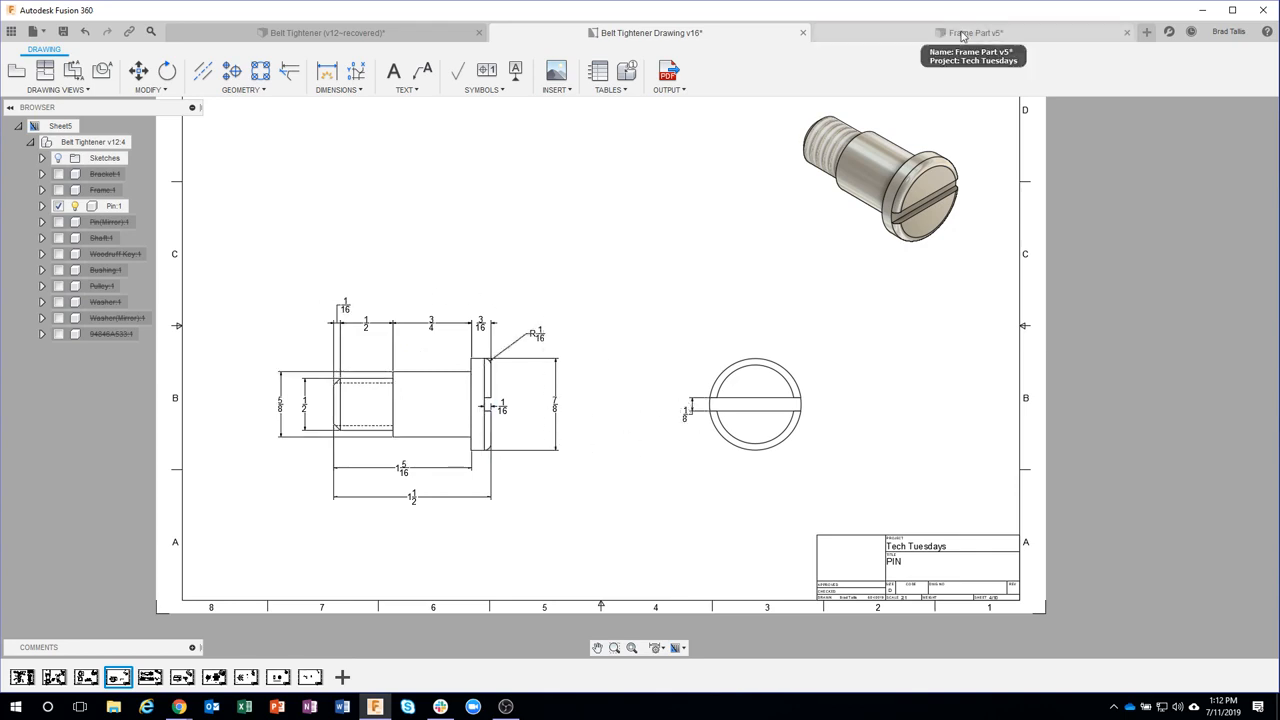
{"action": "left_click", "coordinate": [962, 35]}
{"action": "middle_click_drag", "start_coordinate": [943, 263], "coordinate": [316, 318], "text": "shift"}
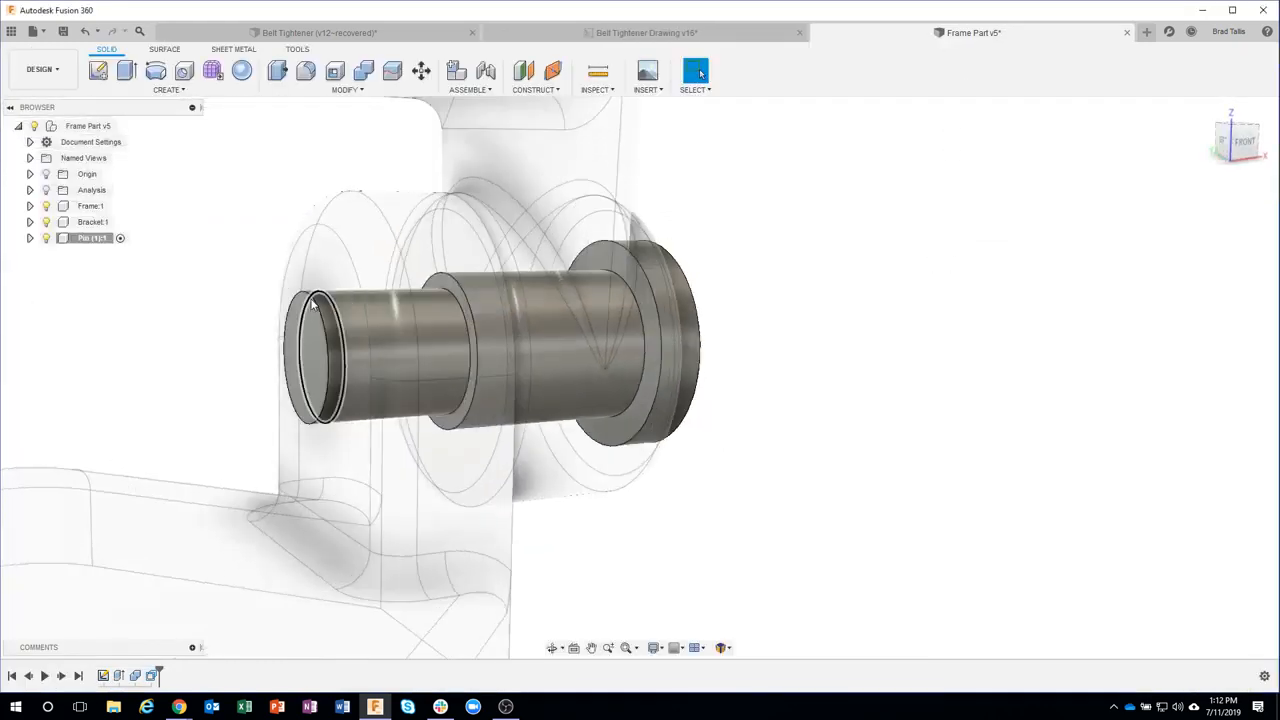
{"action": "left_click", "coordinate": [316, 313]}
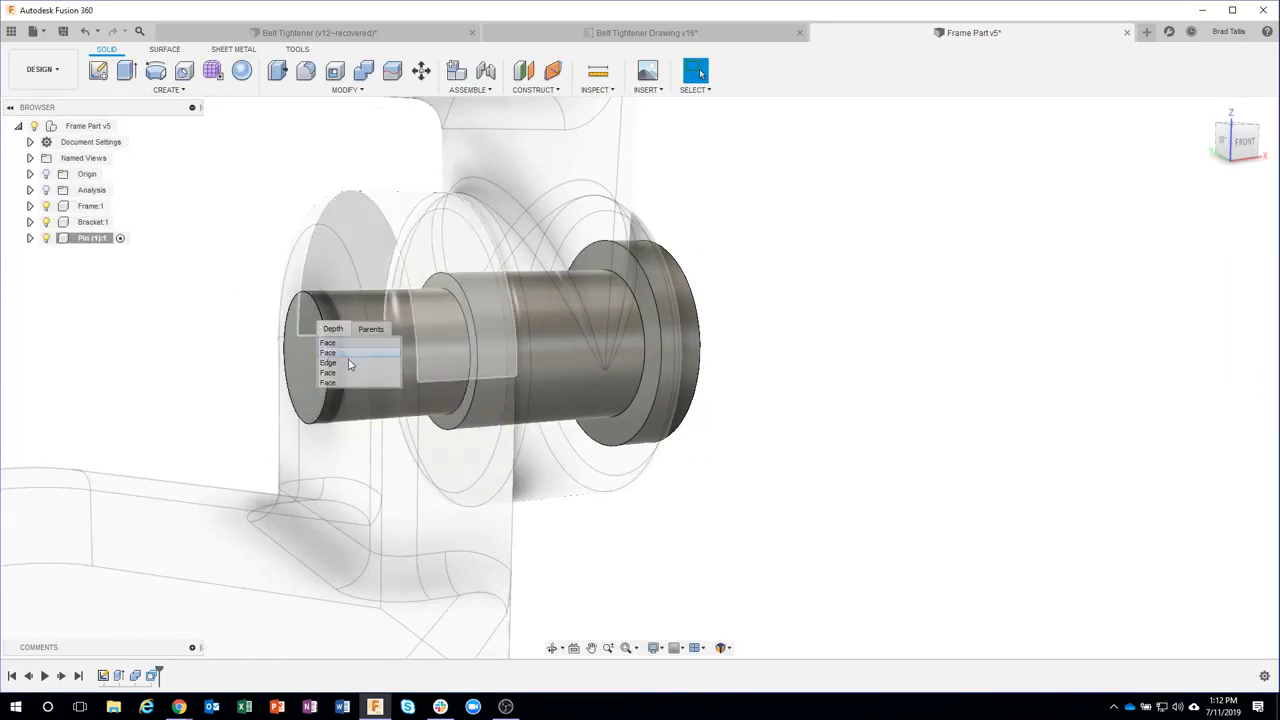
{"action": "left_click", "coordinate": [326, 350]}
{"action": "right_click", "coordinate": [326, 350]}
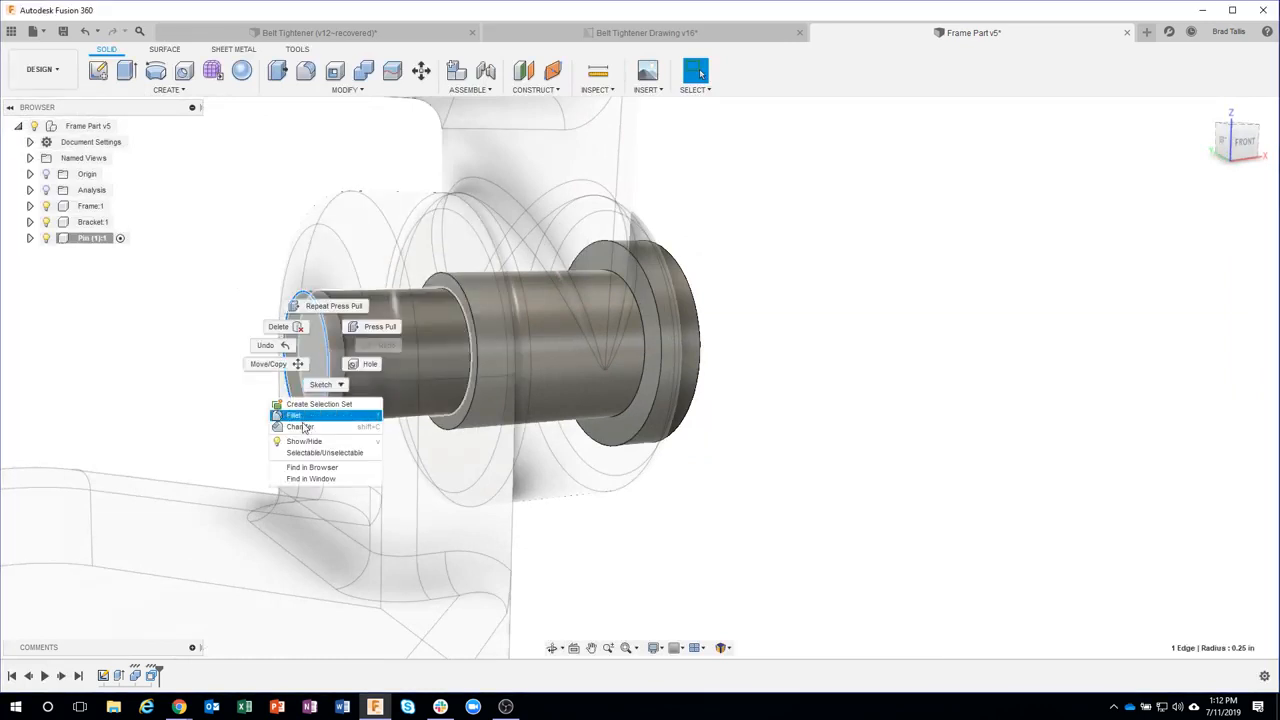
{"action": "left_click", "coordinate": [318, 406]}
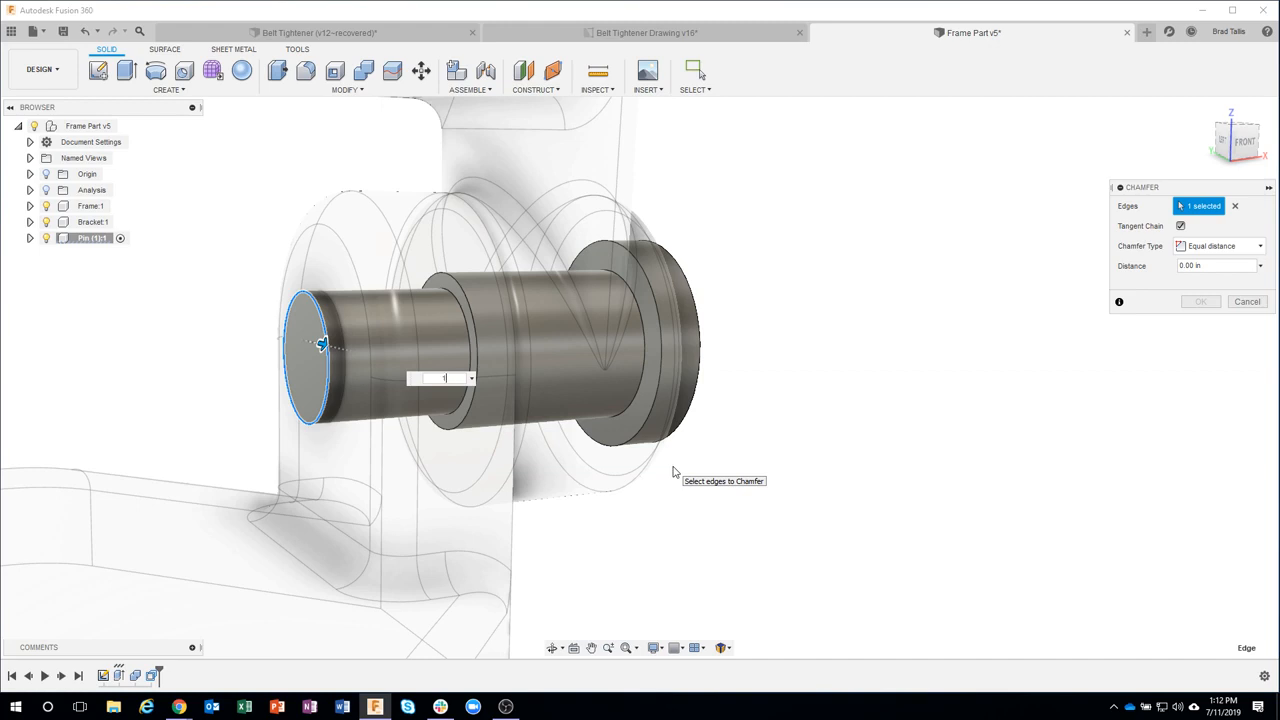
{"action": "type", "text": "16"}
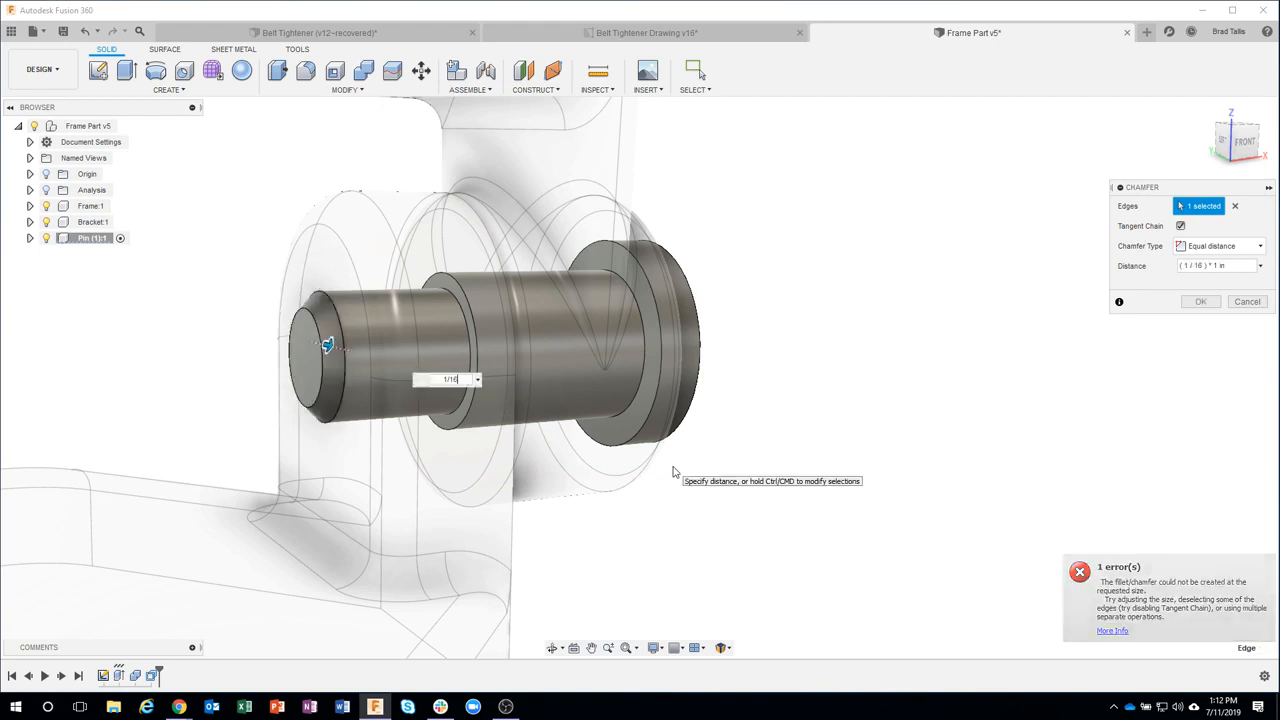
{"action": "key", "text": "Return"}
- Recheck the pin drawing, and fillet the outer edge of the pin's head with its 1/16 in radius
{"action": "middle_click_drag", "start_coordinate": [674, 471], "coordinate": [919, 300], "text": "shift"}
{"action": "left_click", "coordinate": [703, 33]}
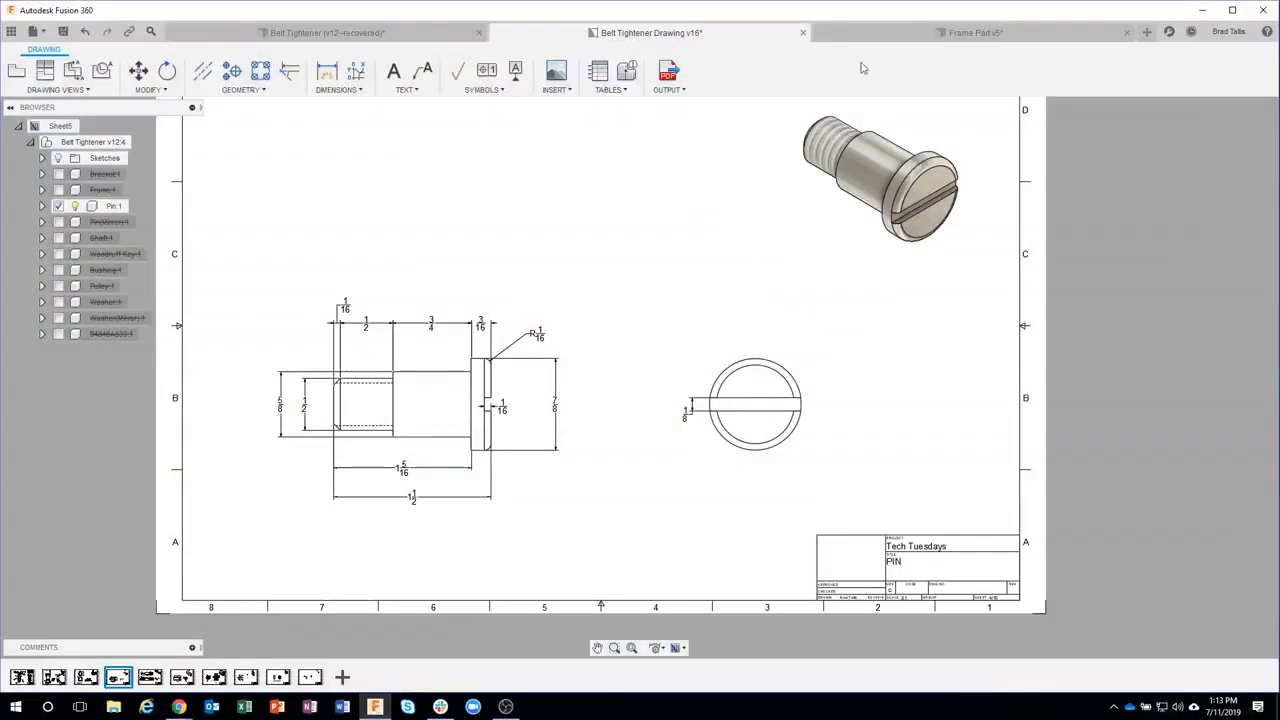
{"action": "left_click", "coordinate": [905, 34]}
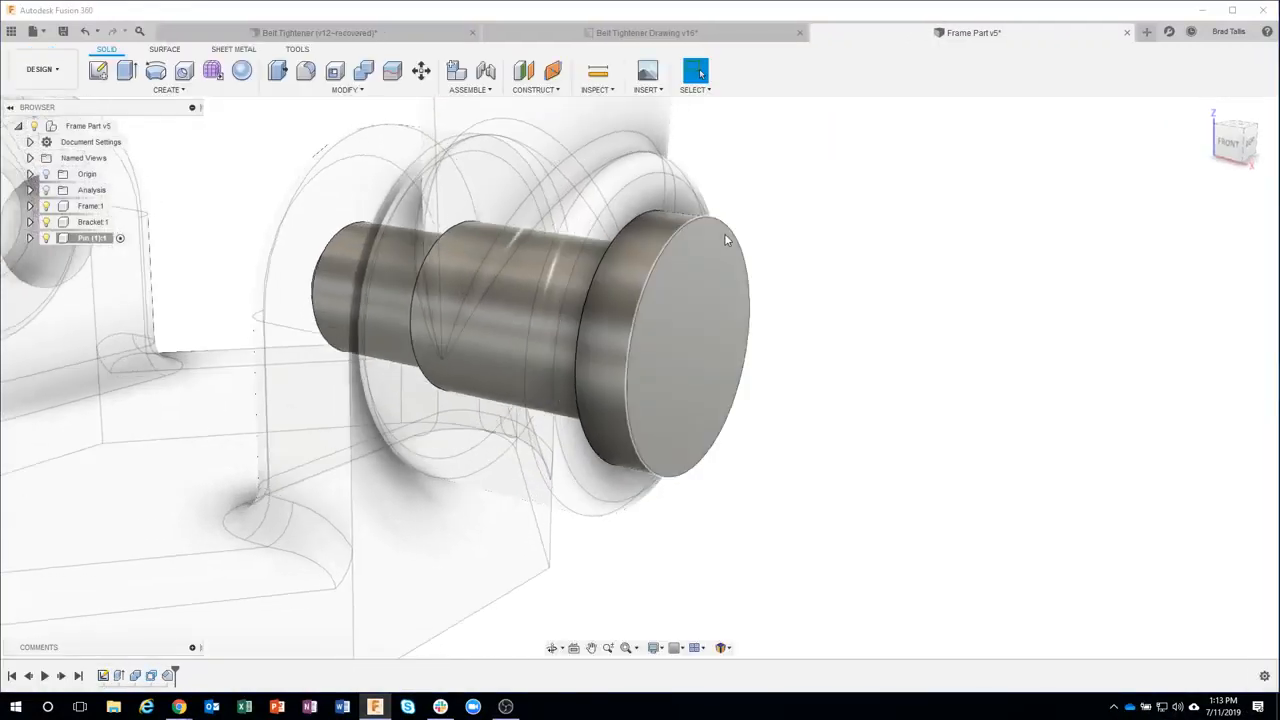
{"action": "left_click", "coordinate": [735, 235]}
{"action": "right_click", "coordinate": [735, 235]}
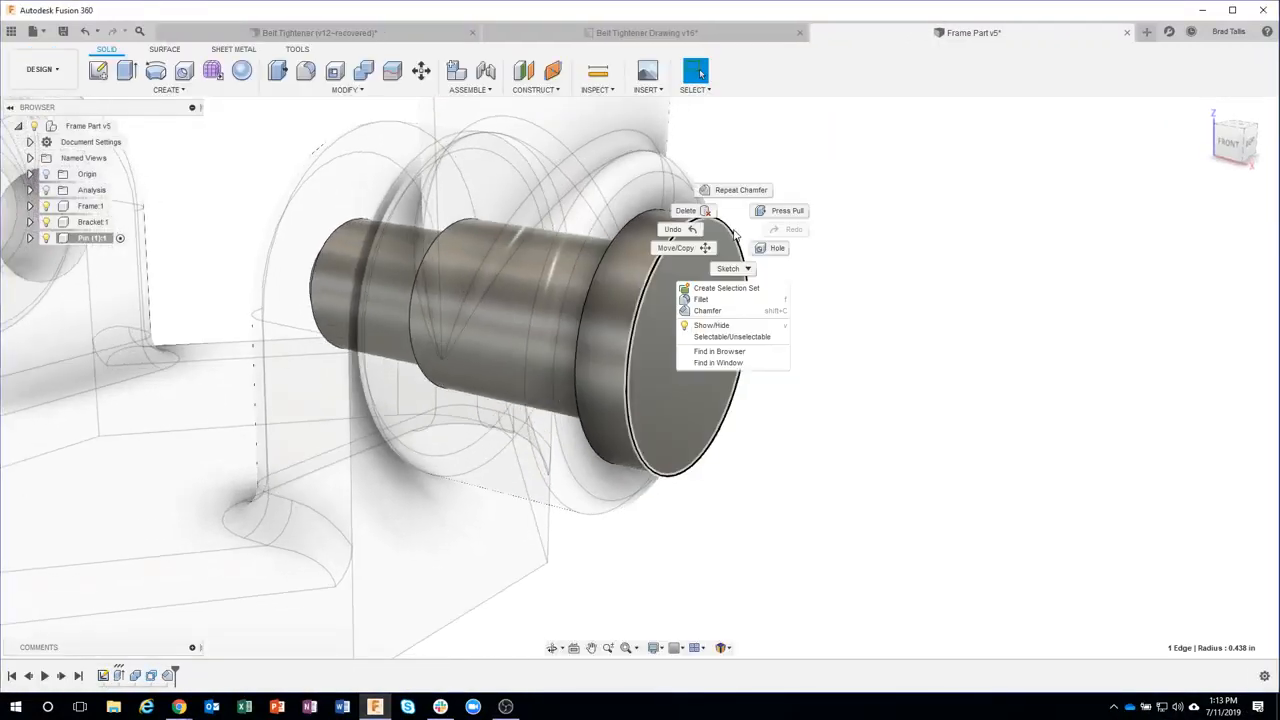
{"action": "left_click", "coordinate": [720, 300]}
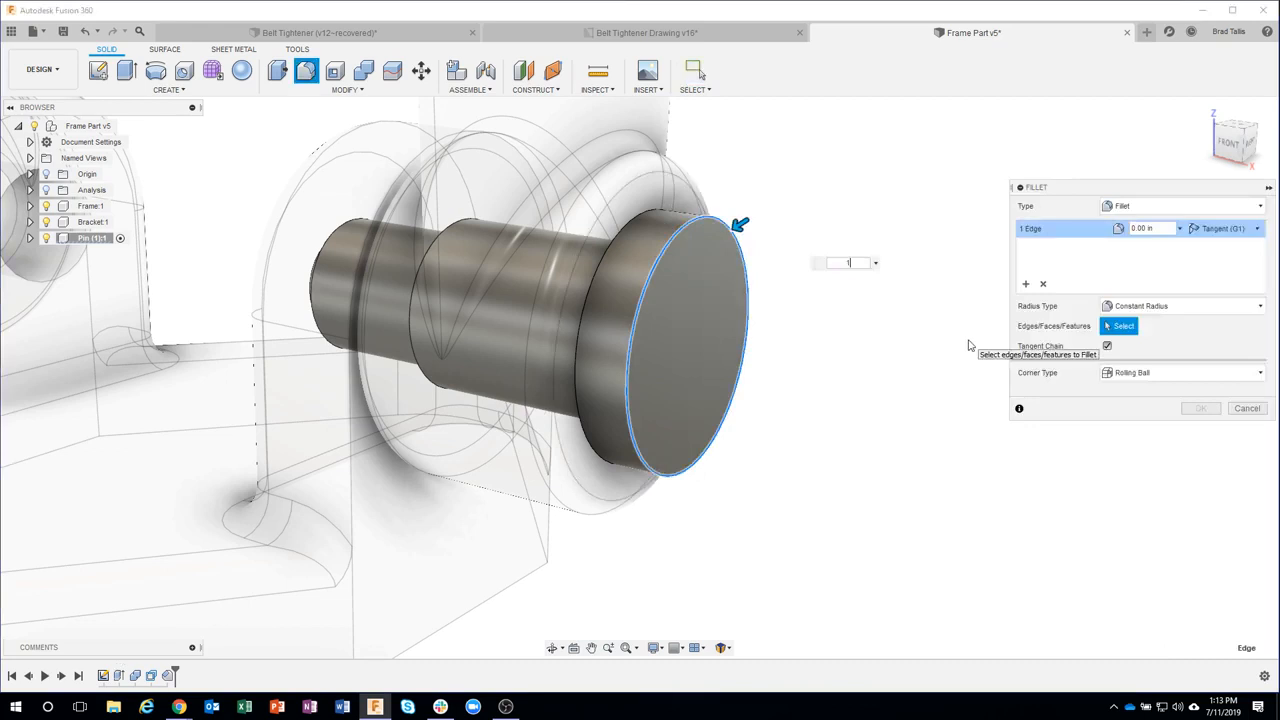
{"action": "key", "text": "Return"}
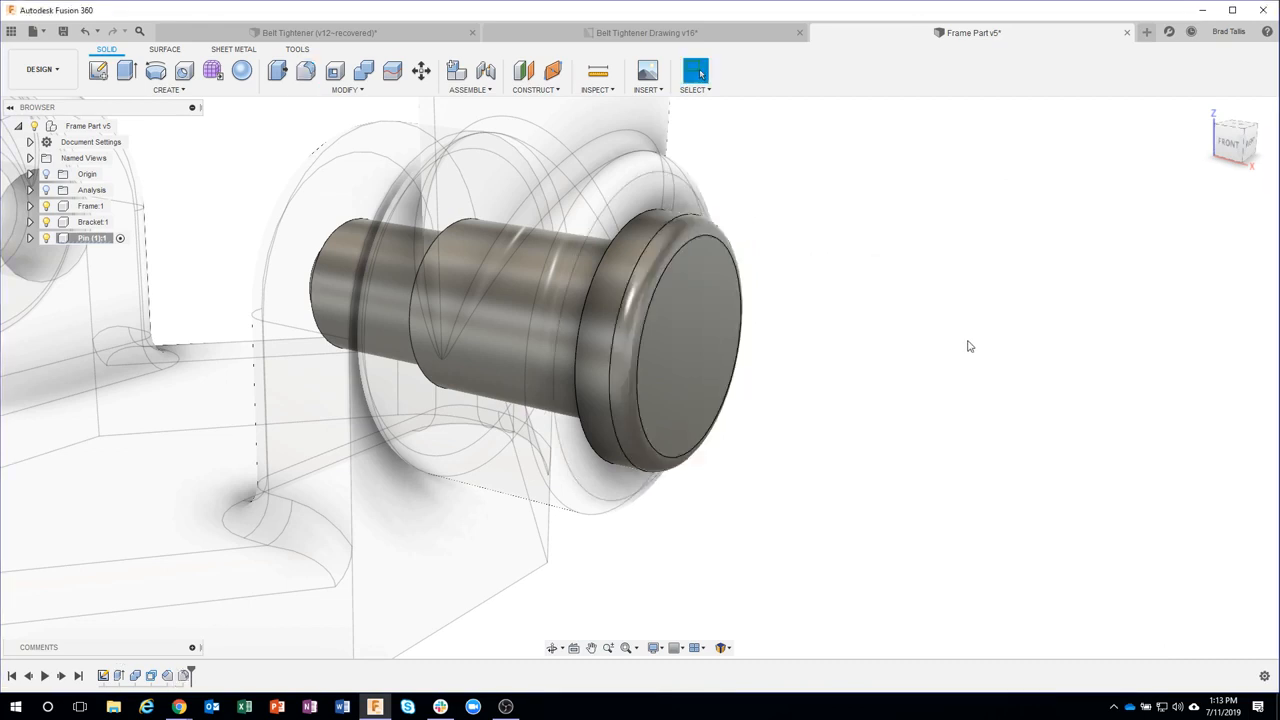
- Create a sketch on the outer face of the pin's head
{"action": "mouse_move", "coordinate": [944, 505]}
{"action": "middle_mouse_down", "text": "shift"}
{"action": "mouse_move", "coordinate": [933, 425]}
{"action": "mouse_move", "coordinate": [728, 331]}
{"action": "mouse_move", "coordinate": [878, 310]}
{"action": "mouse_move", "coordinate": [869, 305]}
{"action": "middle_mouse_up", "text": "shift"}
{"action": "left_click", "coordinate": [772, 345]}
{"action": "right_click", "coordinate": [771, 343]}
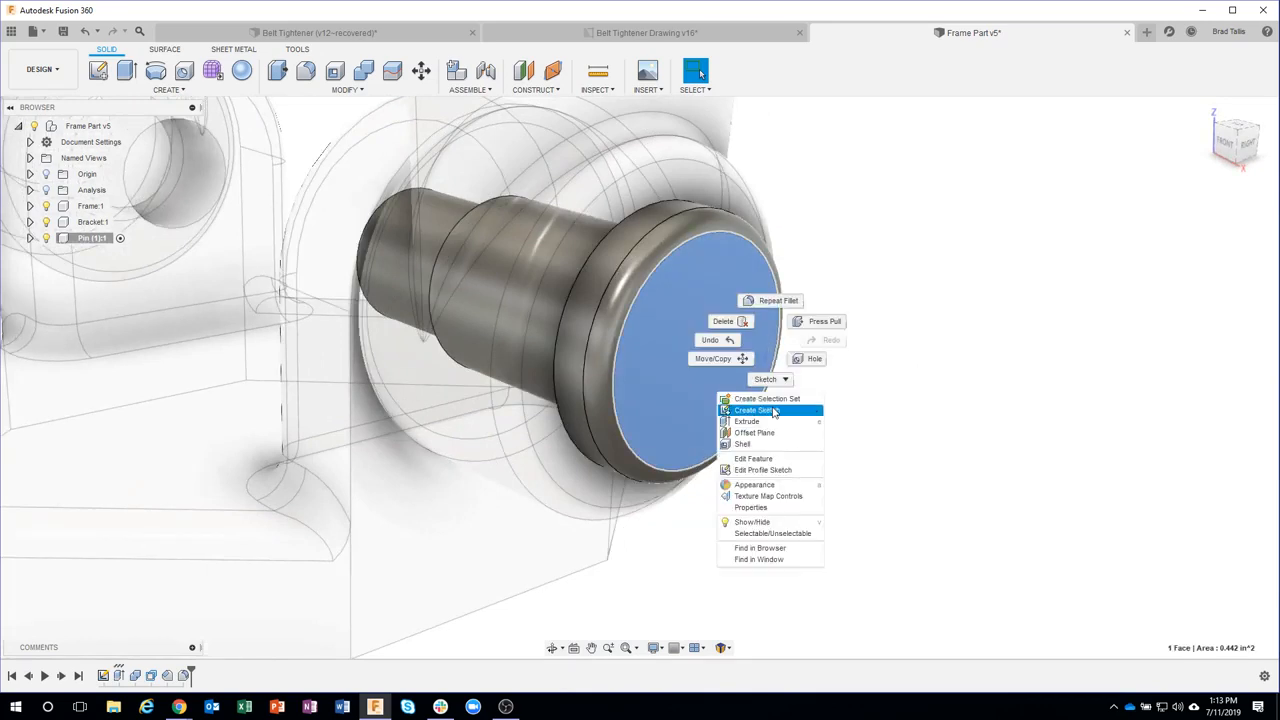
{"action": "left_click", "coordinate": [774, 412]}
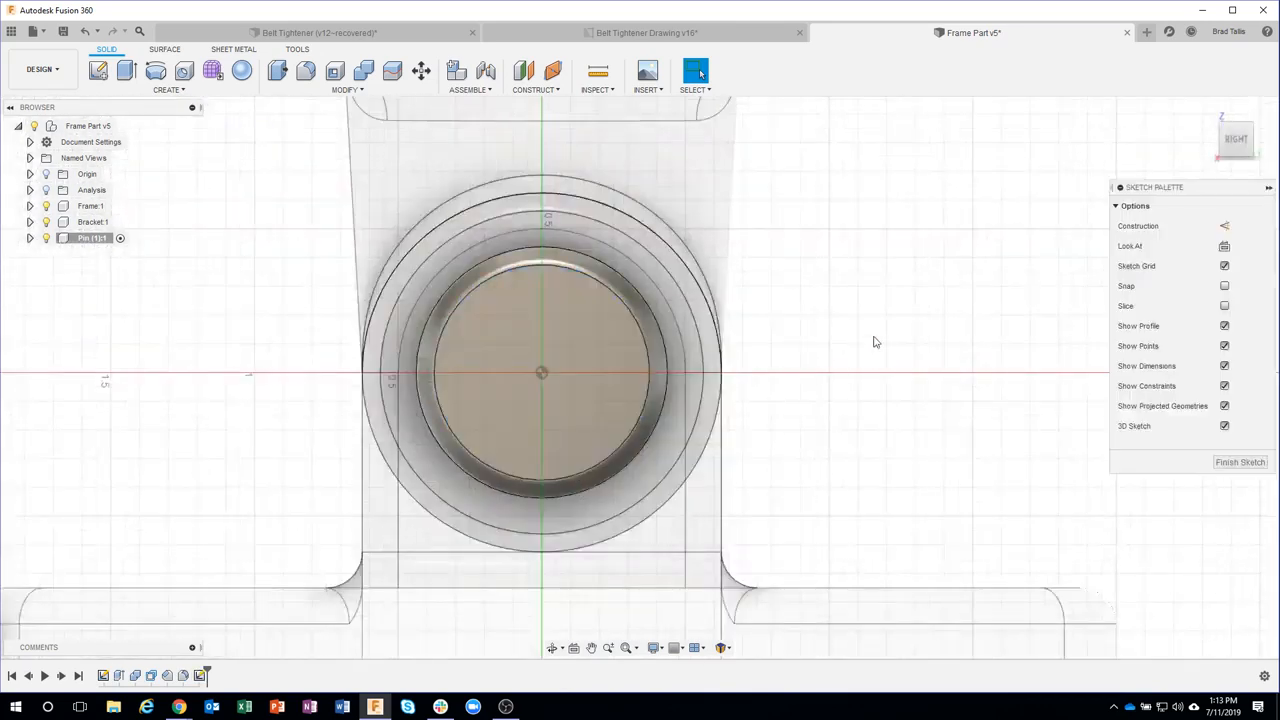
{"action": "left_click", "coordinate": [127, 71]}
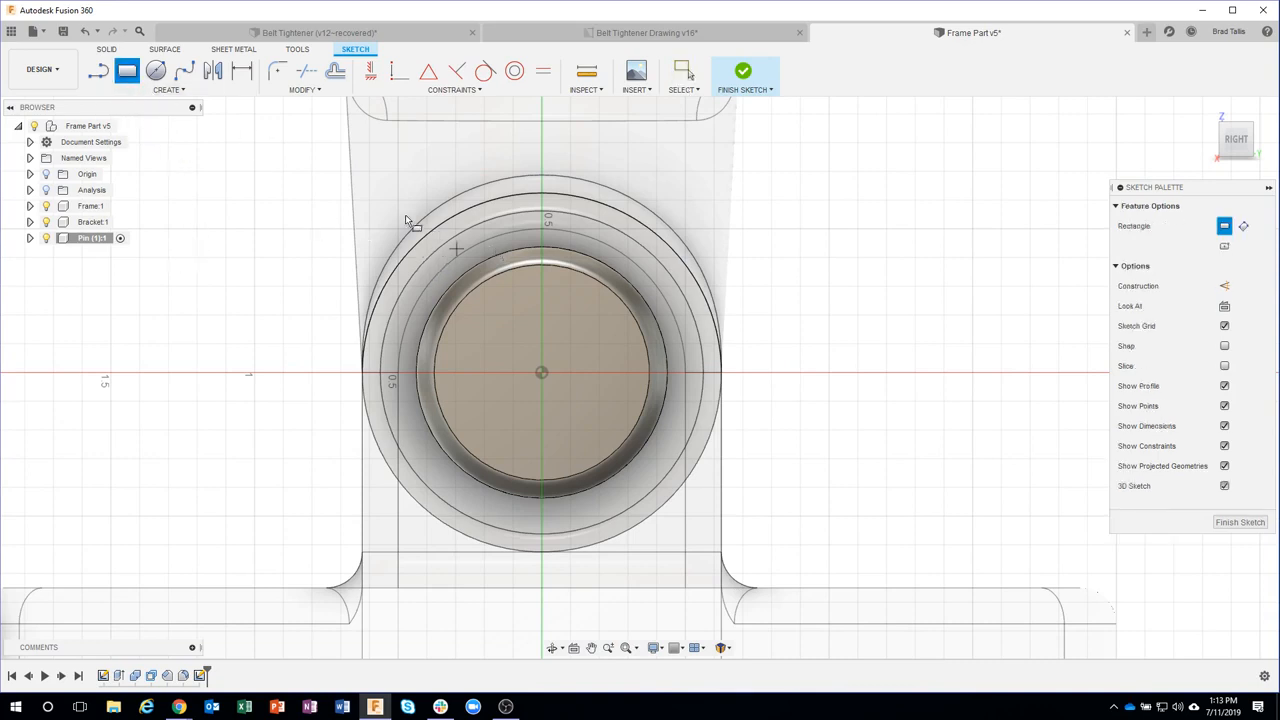
{"action": "left_click", "coordinate": [168, 89]}
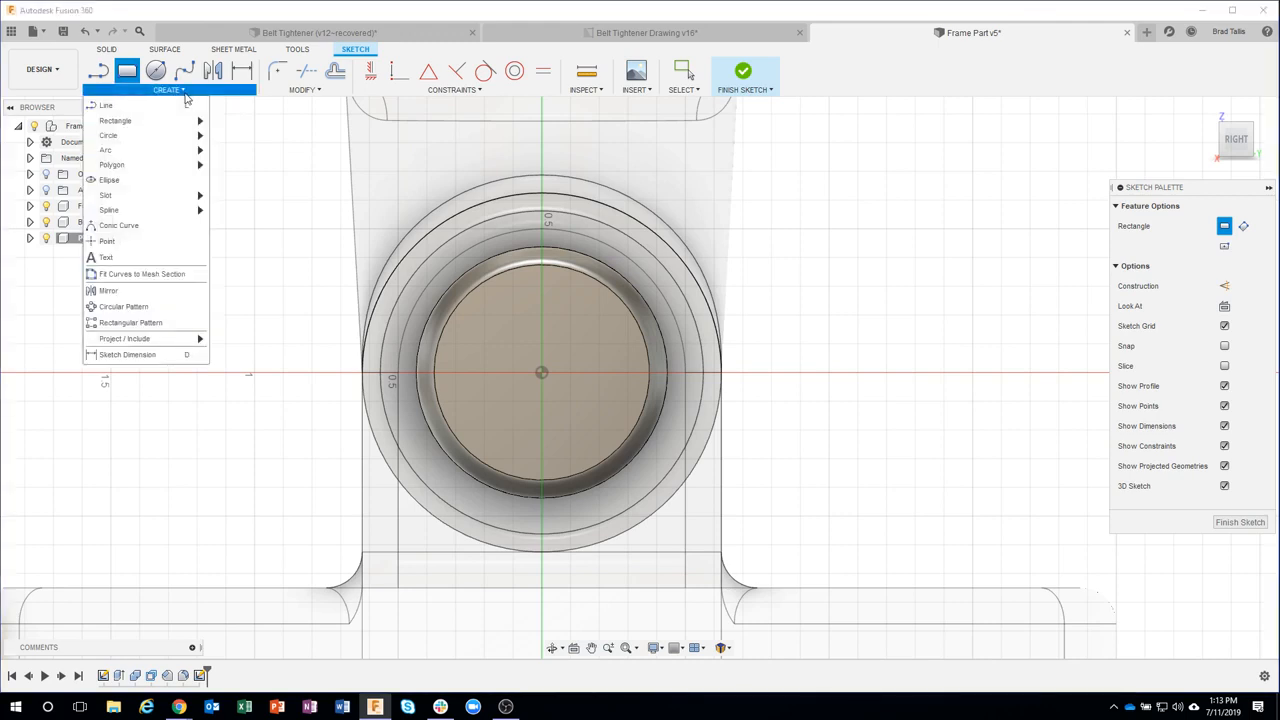
{"action": "mouse_move", "coordinate": [170, 122]}
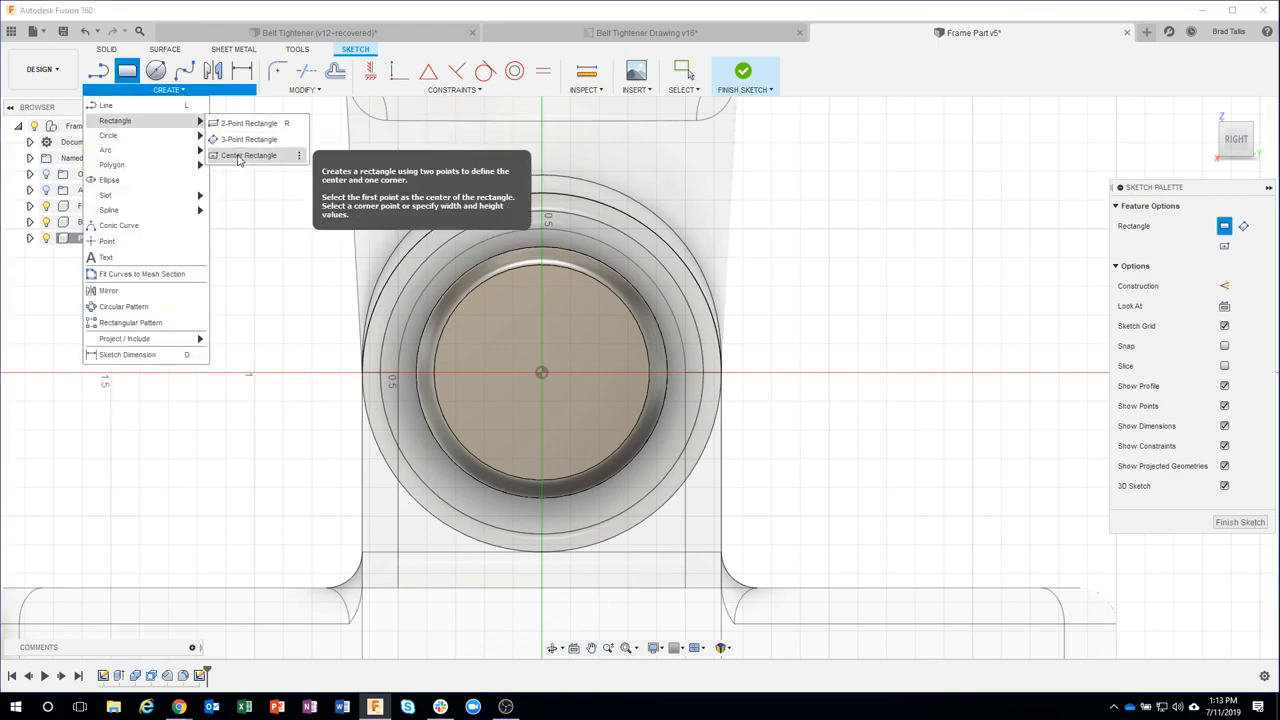
{"action": "key", "text": "Escape"}
{"action": "key", "text": "Escape"}
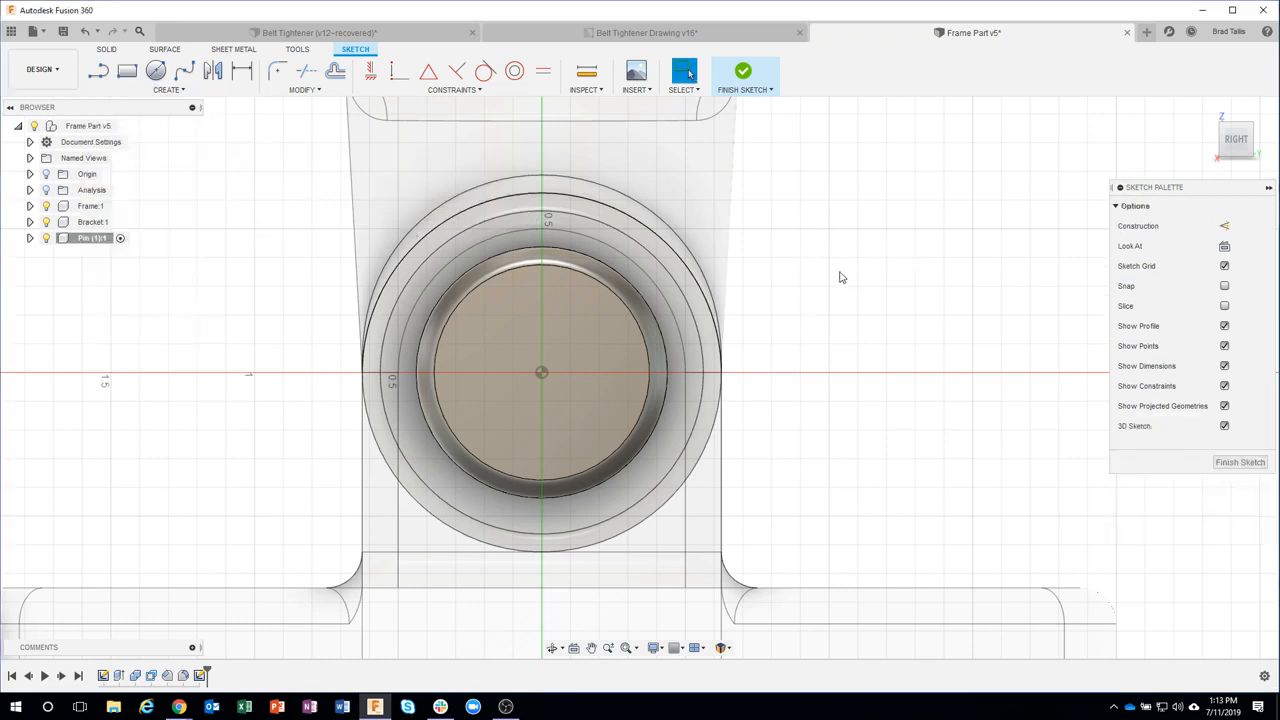
- Sketch a center rectangle about 1.65 in wide and 1/8 in high on the middle of the pin's head, and finish the sketch
{"action": "key", "text": "r"}
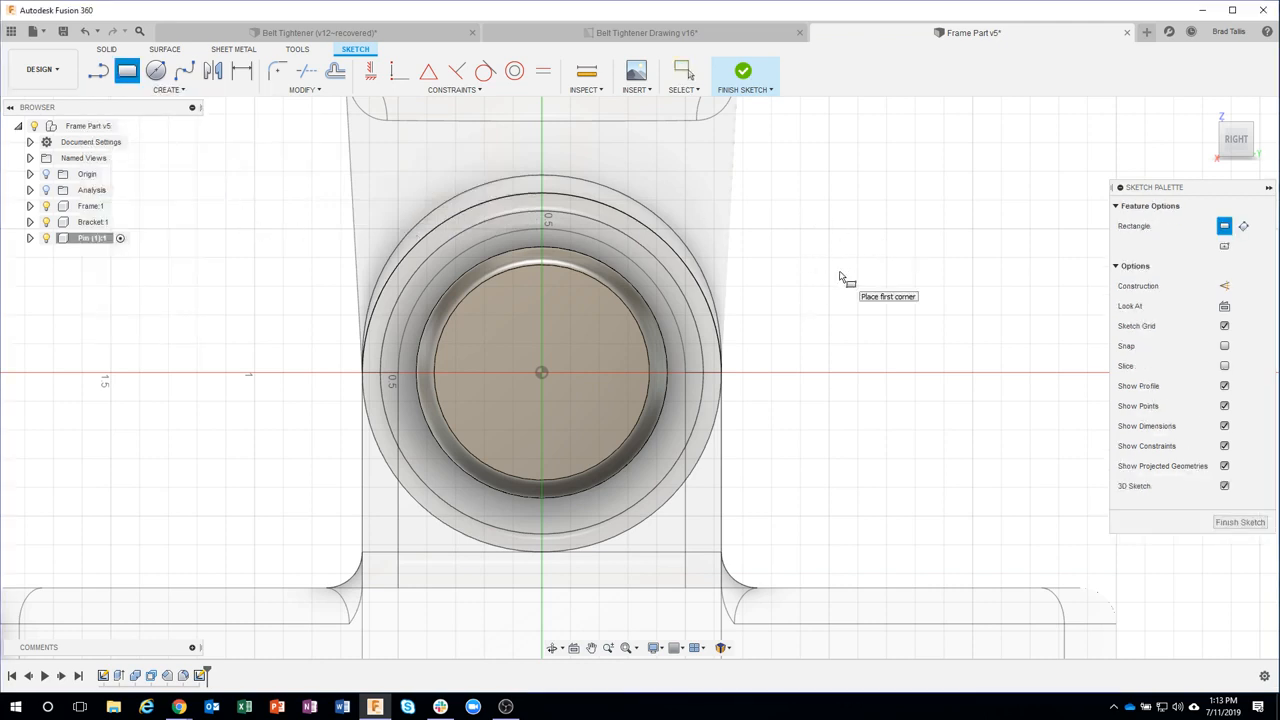
{"action": "left_click", "coordinate": [1224, 247]}
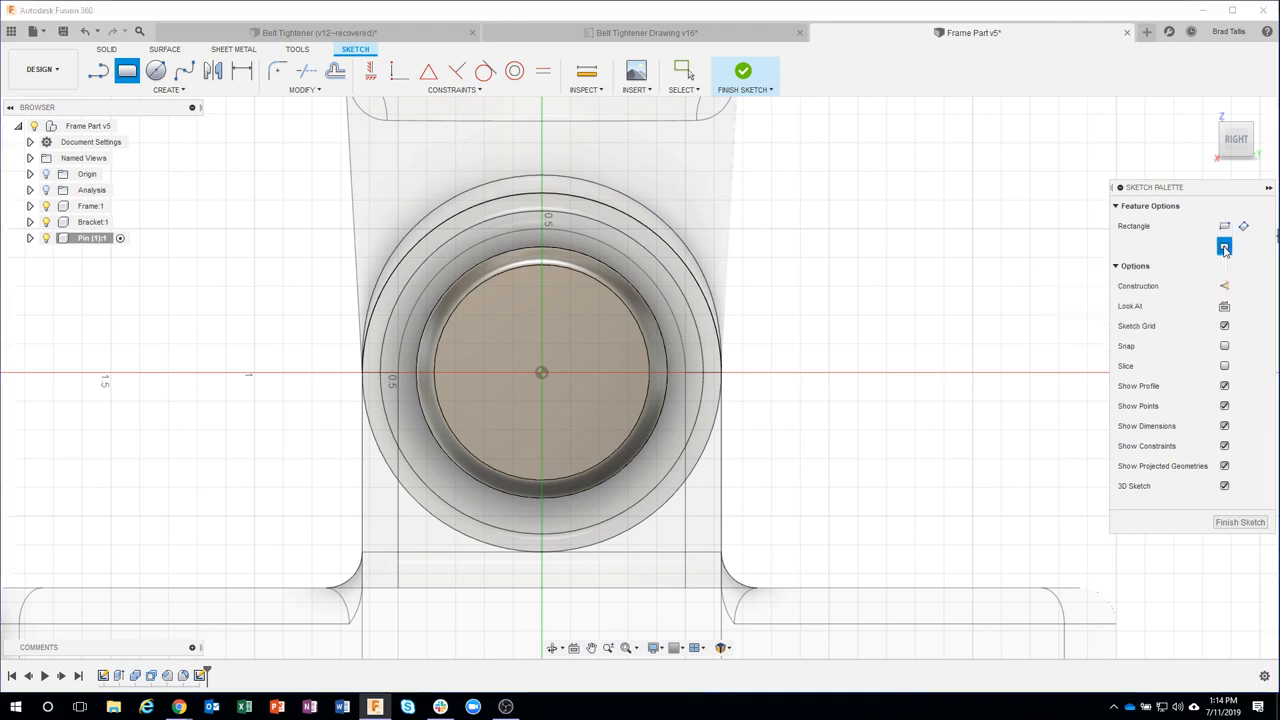
{"action": "left_click", "coordinate": [541, 372]}
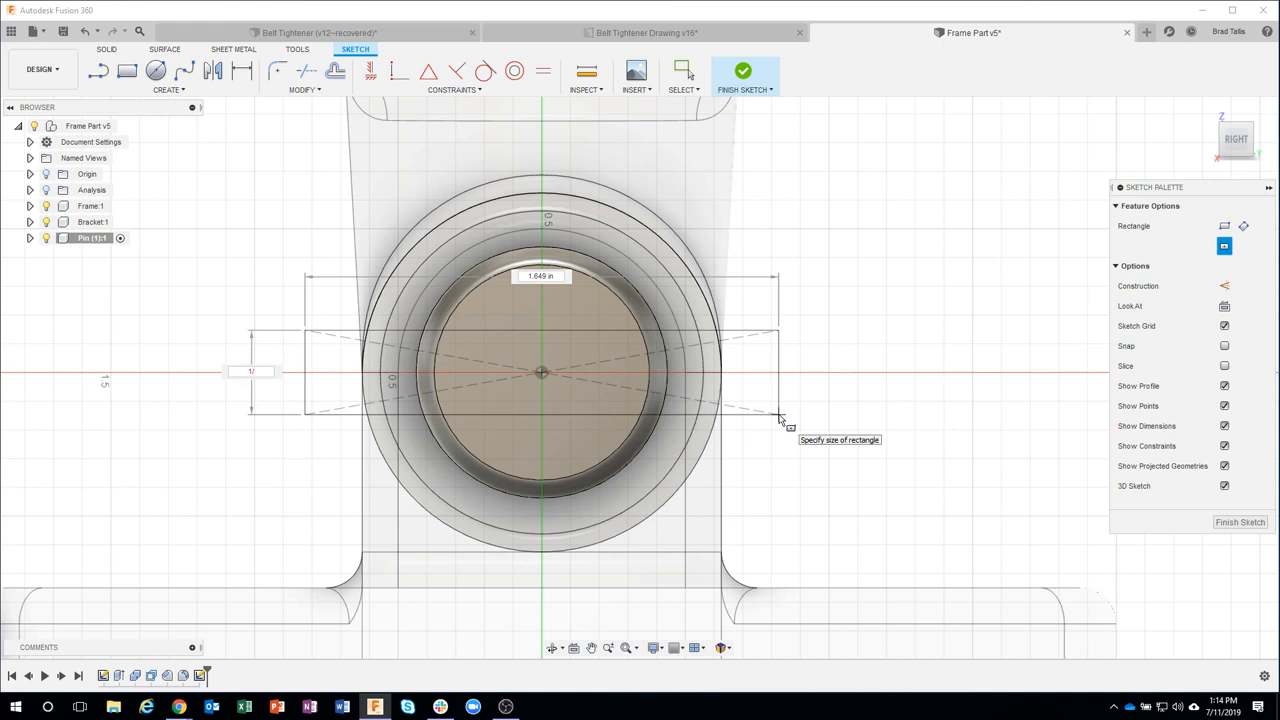
{"action": "type", "text": "1/8"}
{"action": "key", "text": "Tab"}
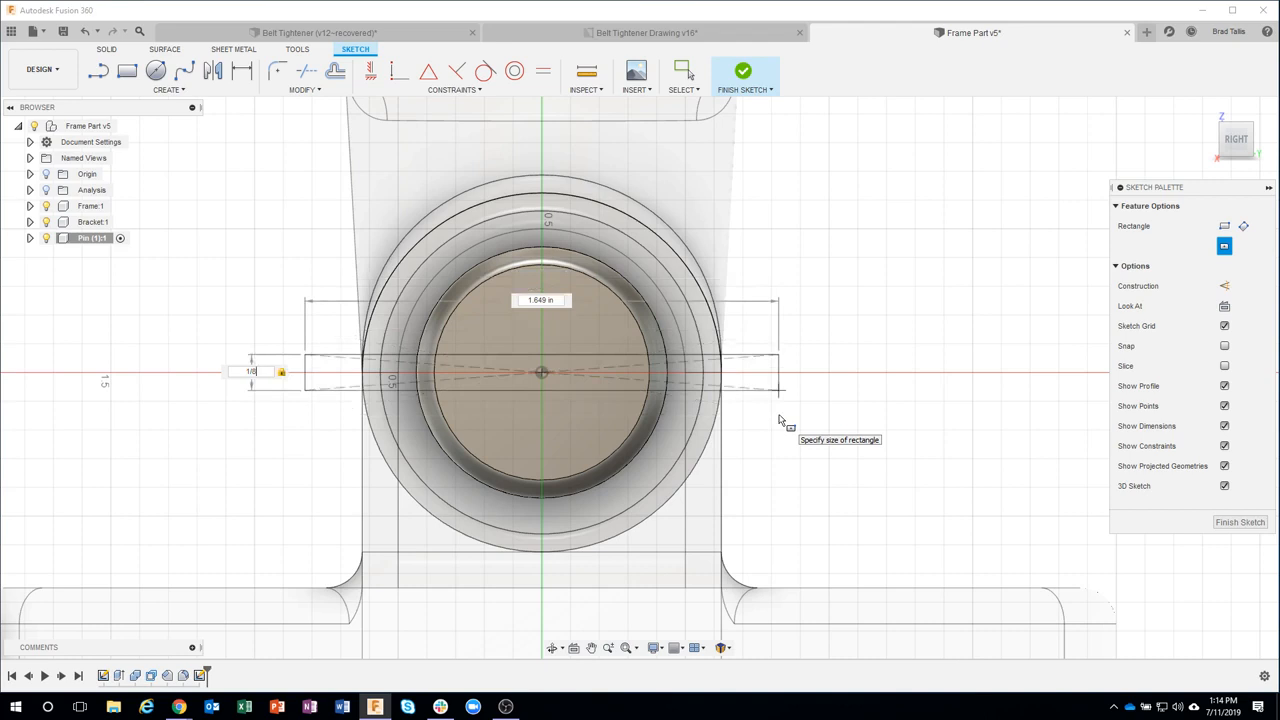
{"action": "key", "text": "Return"}
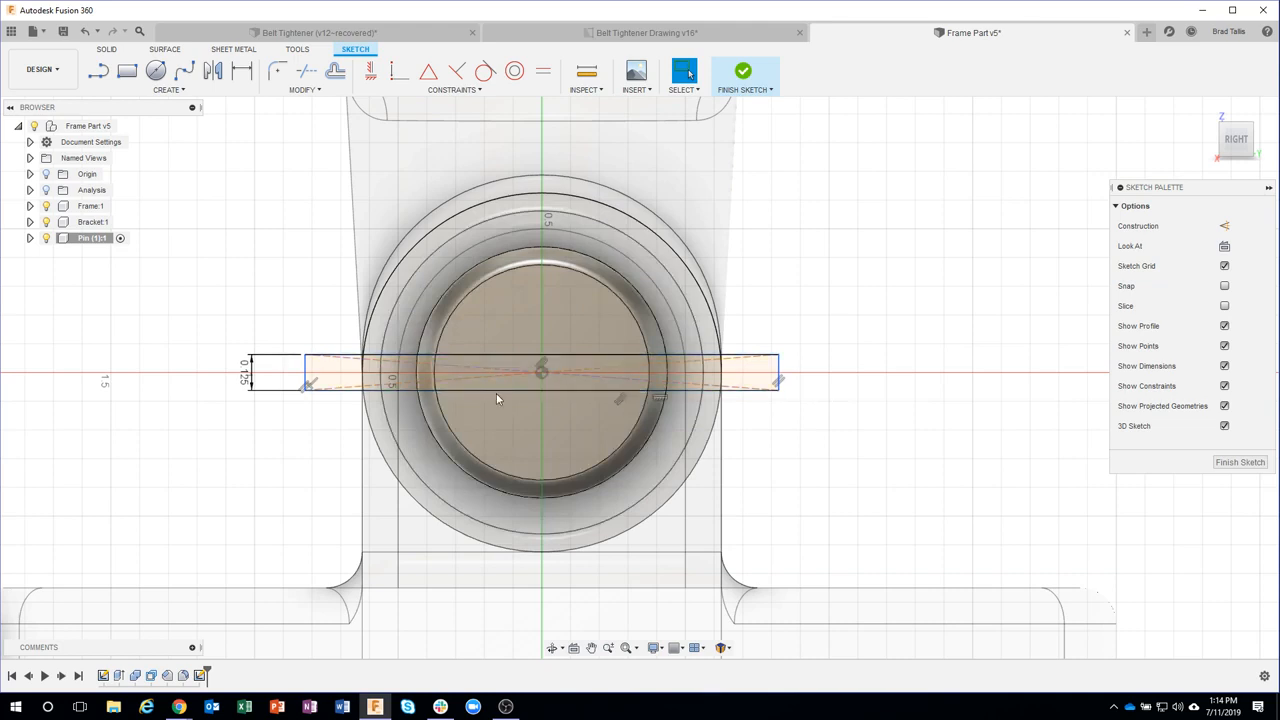
{"action": "left_click", "coordinate": [743, 72]}
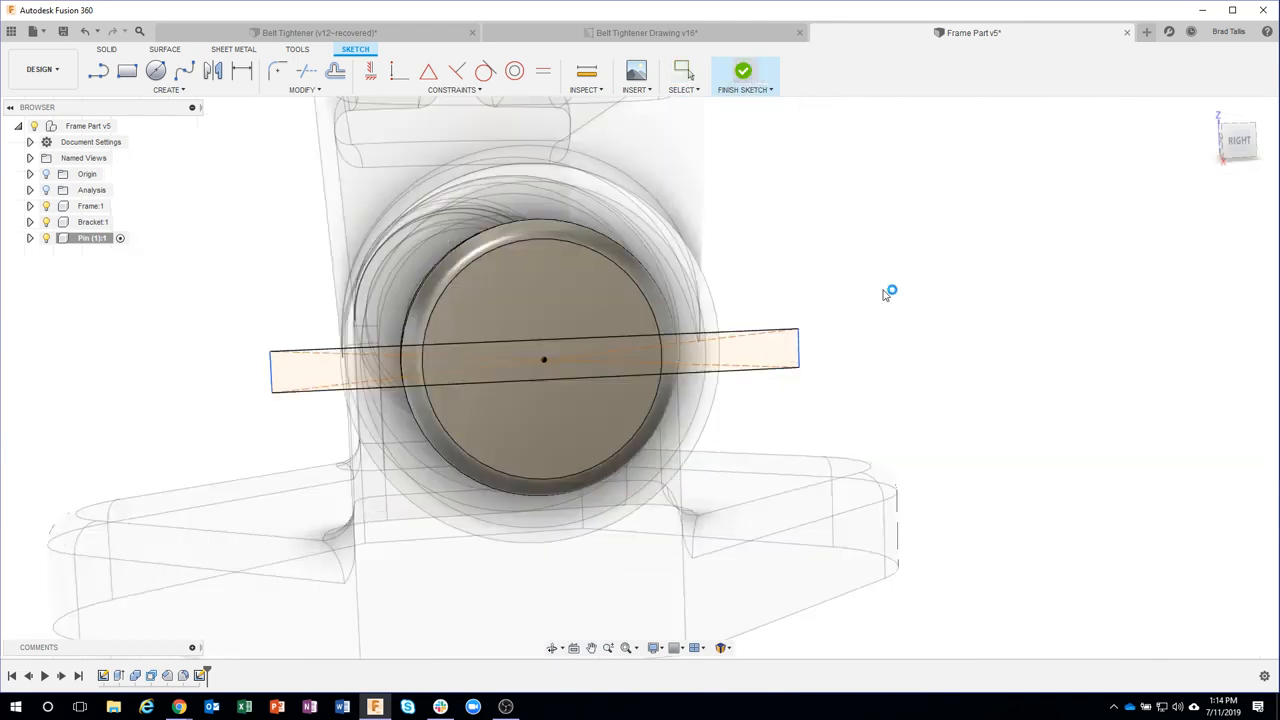
{"action": "left_click", "coordinate": [845, 322]}
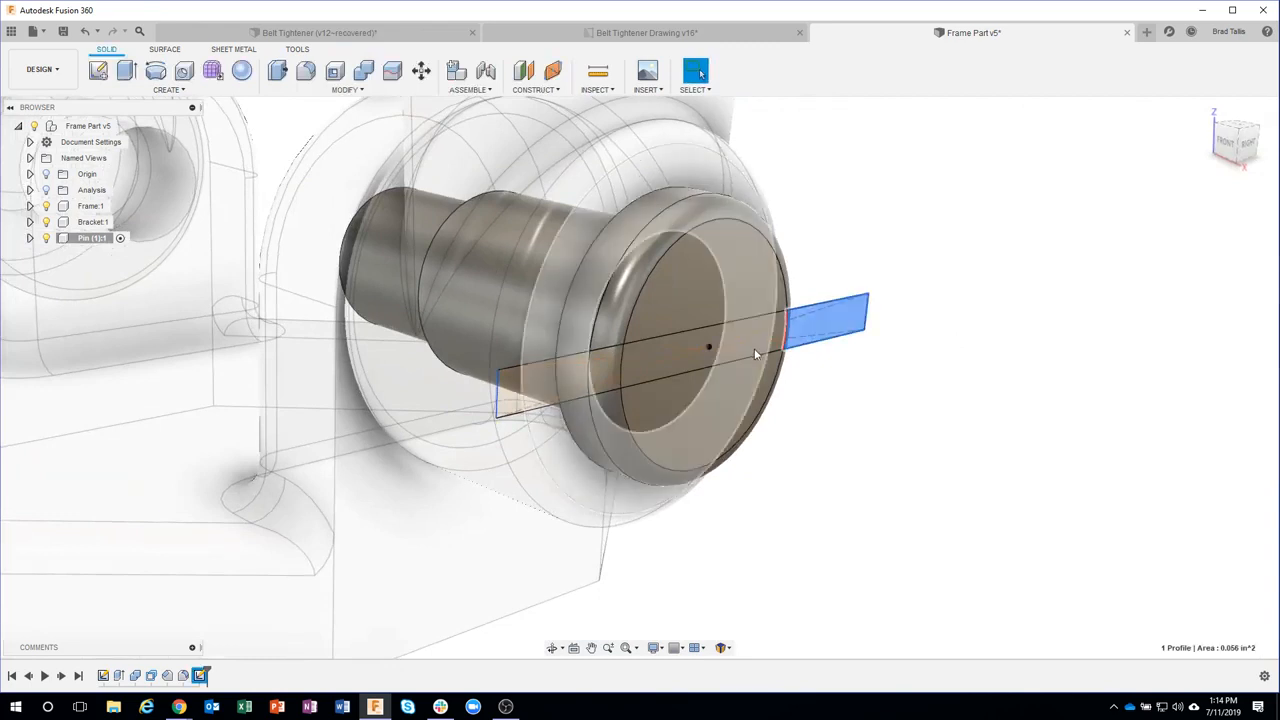
{"action": "left_click", "coordinate": [700, 355], "text": "ctrl"}
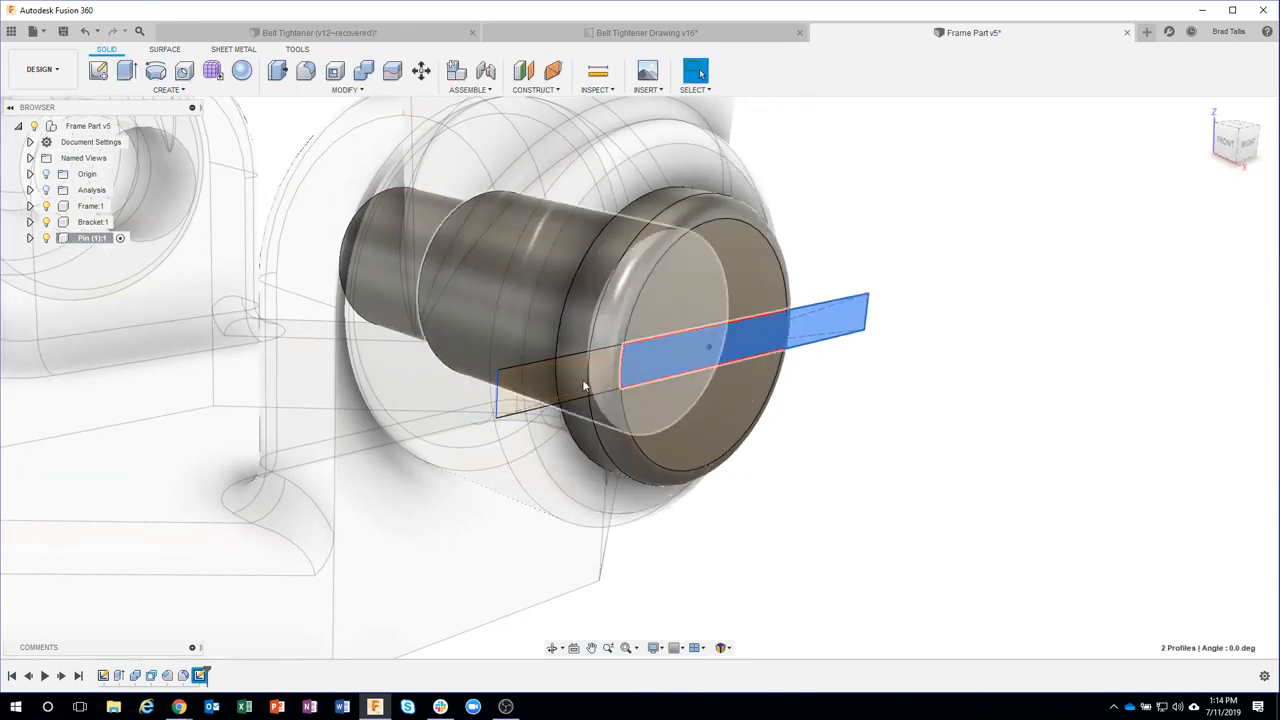
{"action": "left_click", "coordinate": [509, 412], "text": "ctrl"}
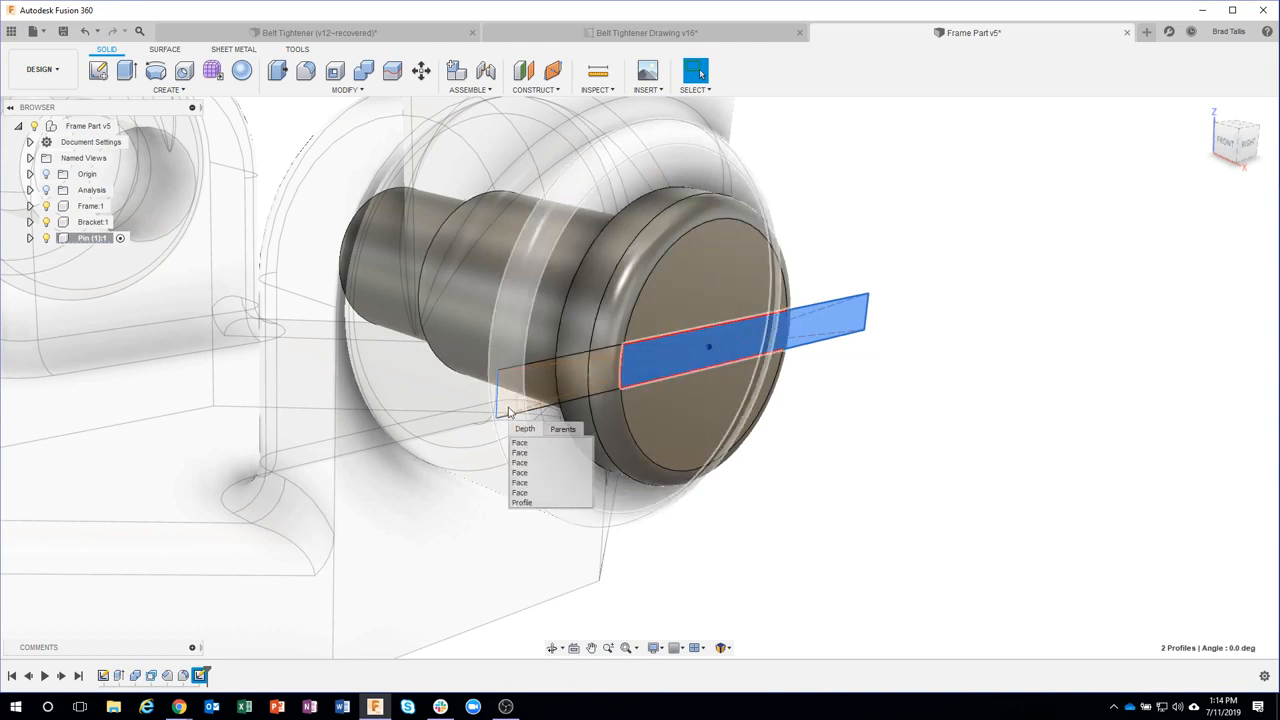
{"action": "left_click", "coordinate": [518, 505], "text": "ctrl"}
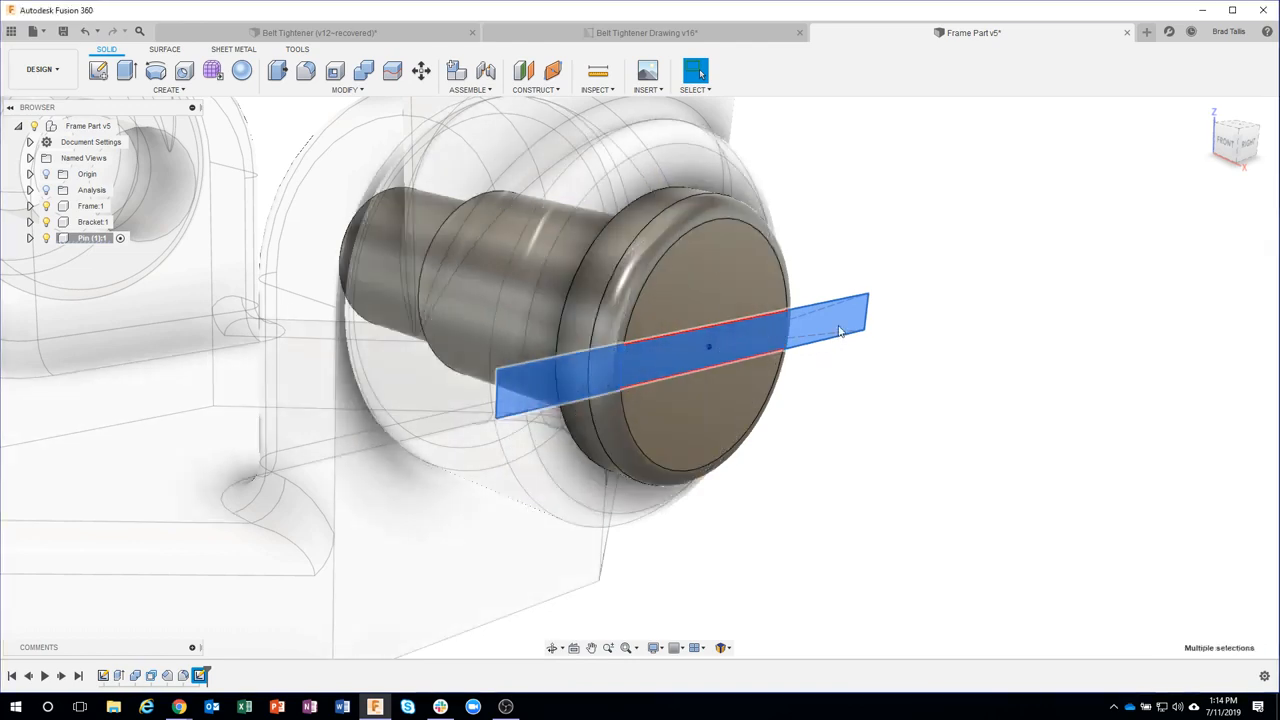
{"action": "right_click", "coordinate": [836, 323]}
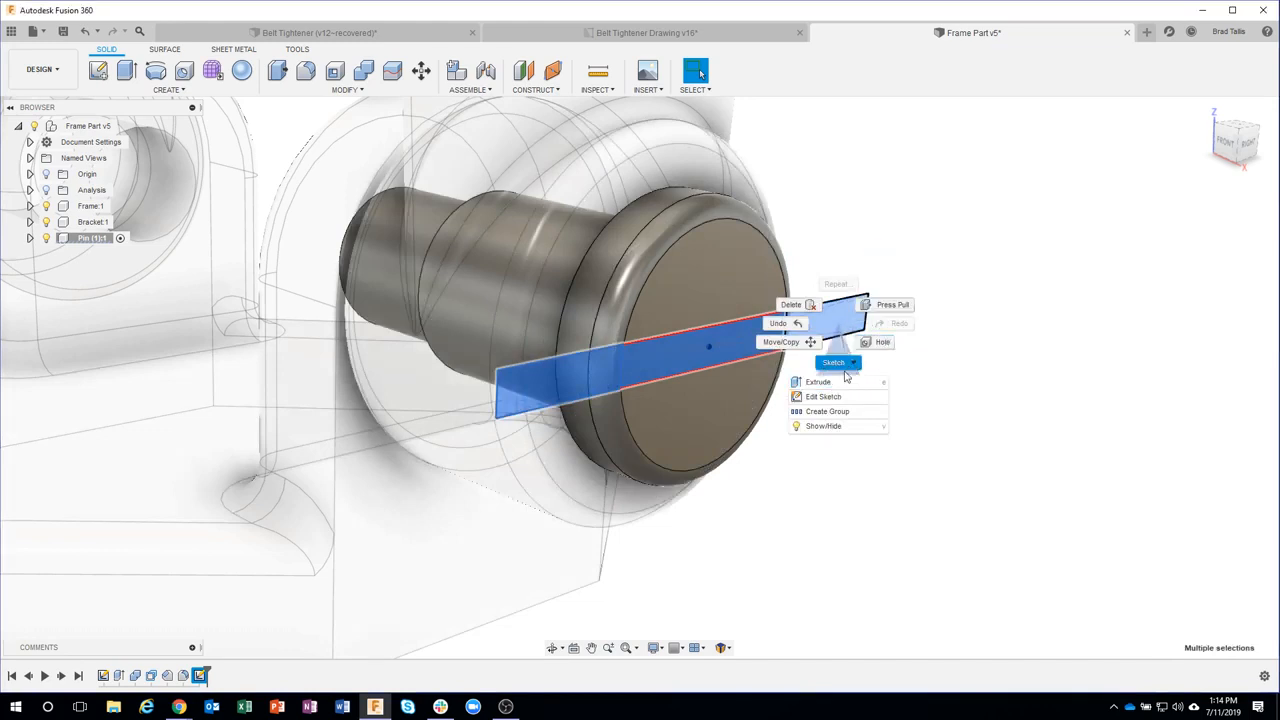
{"action": "left_click", "coordinate": [836, 384]}
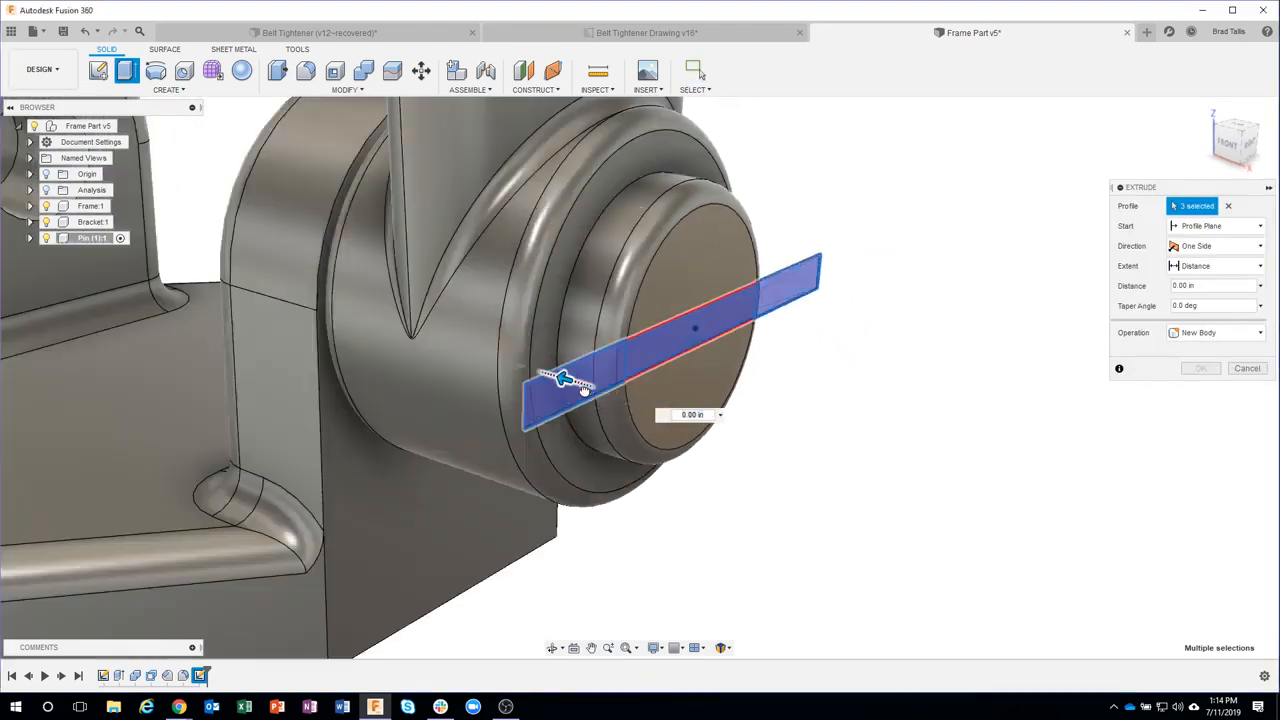
{"action": "left_click_drag", "start_coordinate": [563, 371], "coordinate": [562, 396]}
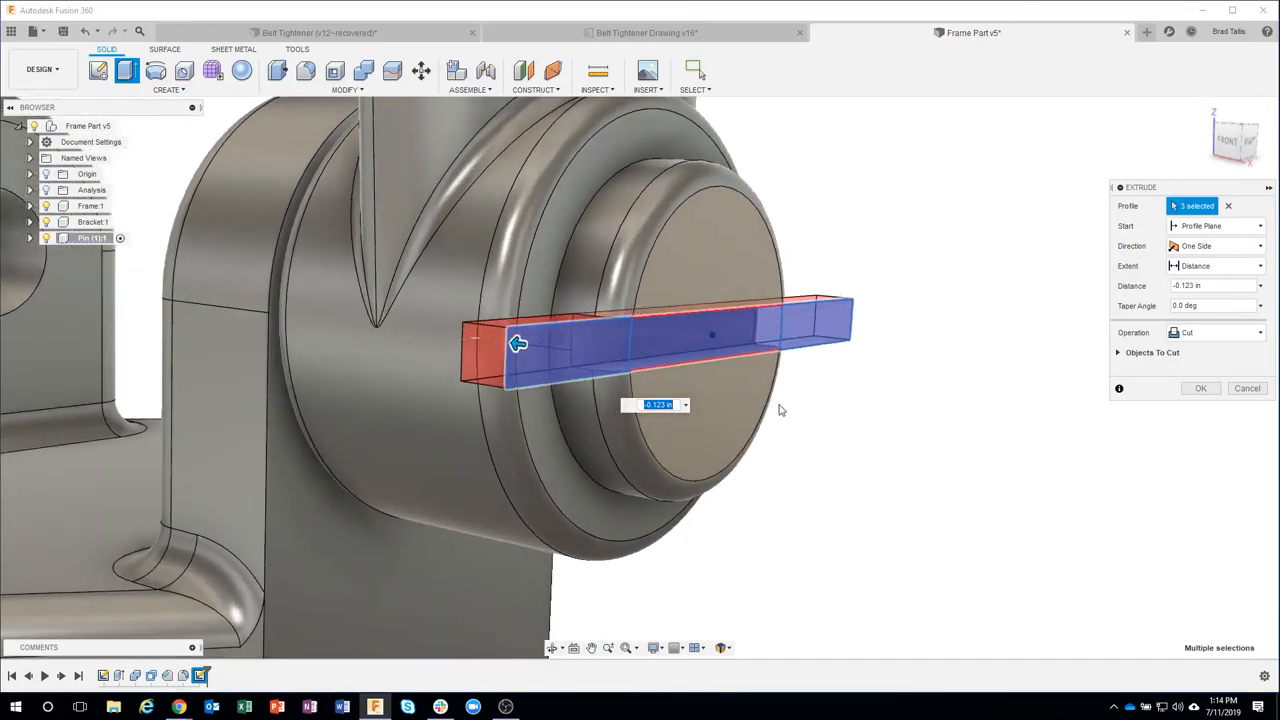
{"action": "left_click", "coordinate": [675, 405]}
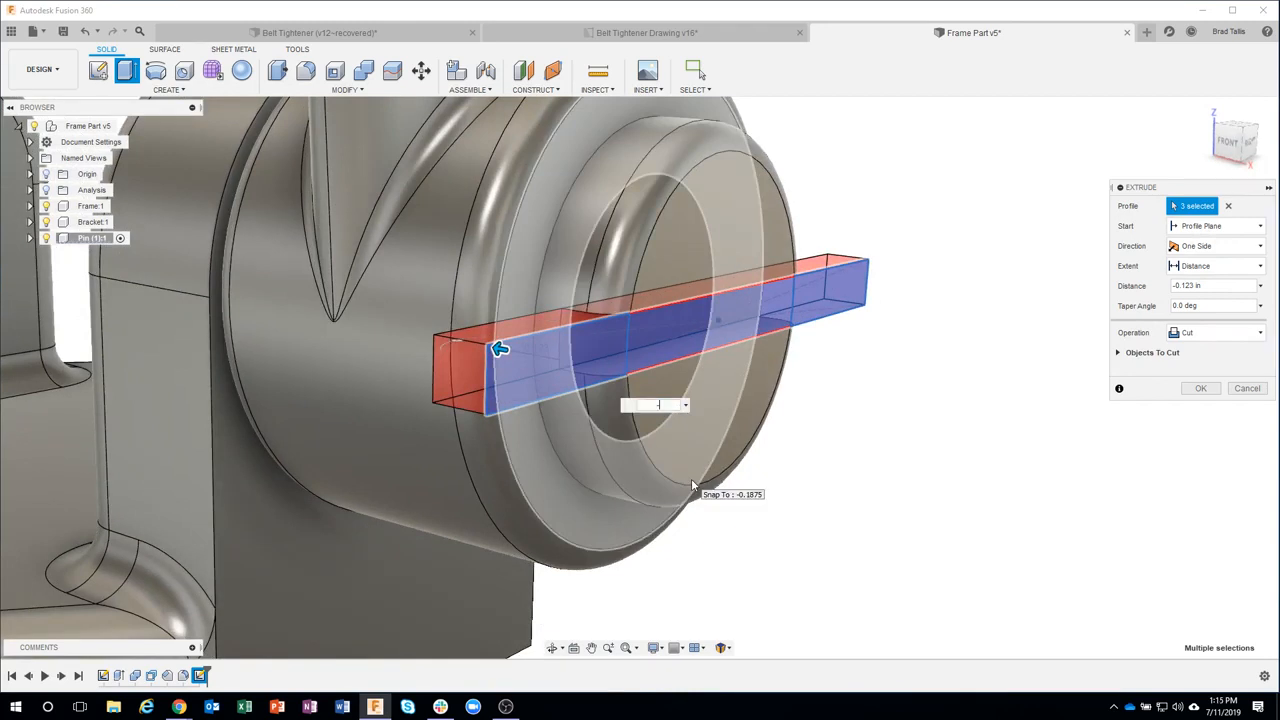
{"action": "type", "text": "-1/16"}
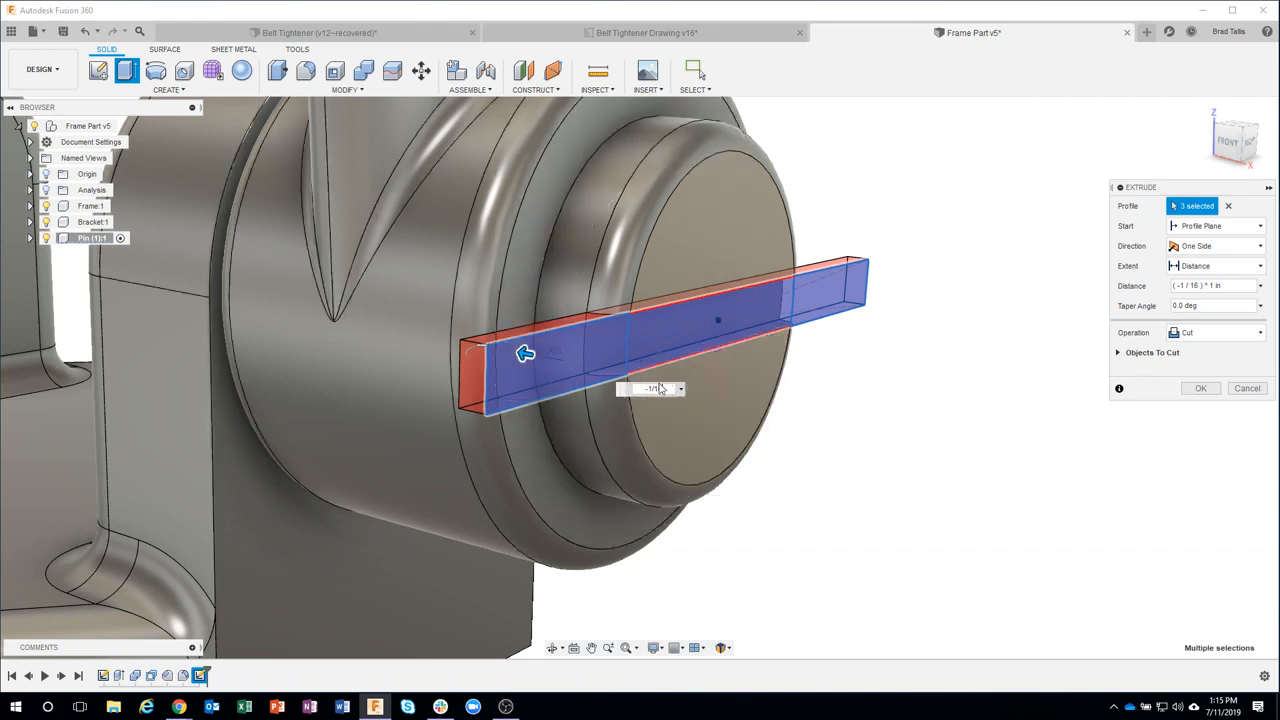
{"action": "scroll", "coordinate": [820, 449], "scroll_direction": "up", "scroll_amount": 3}
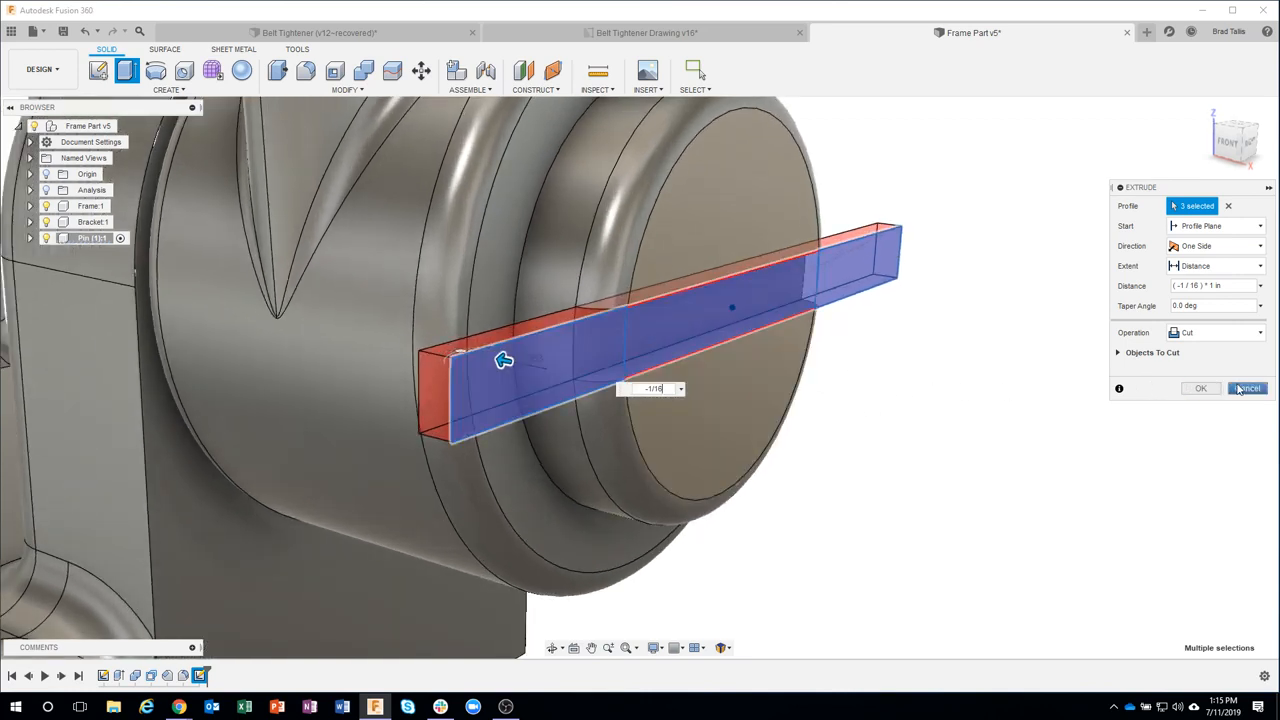
{"action": "left_click", "coordinate": [1240, 389]}
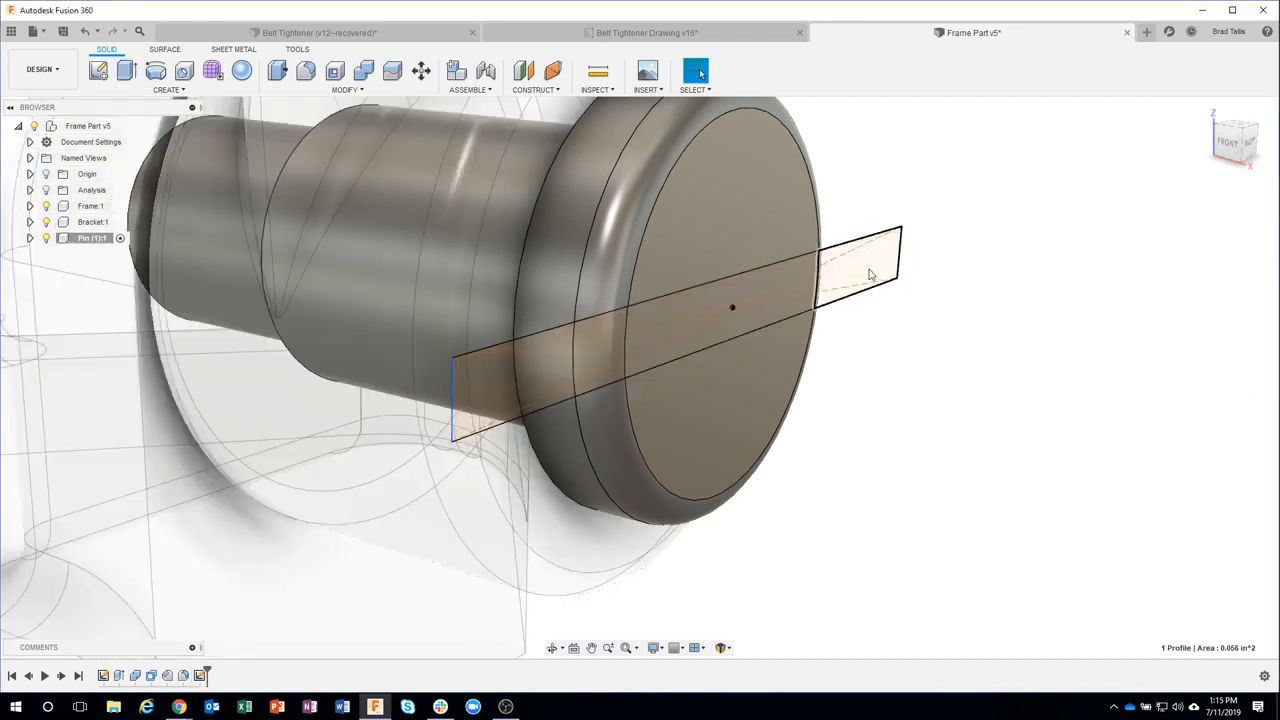
- Extrude the slot rectangle's three profiles as a cut 0.062 in deep into the pin's head
{"action": "left_click", "coordinate": [870, 255]}
{"action": "left_click", "coordinate": [761, 281]}
{"action": "left_click", "coordinate": [600, 329]}
{"action": "right_click", "coordinate": [600, 329]}
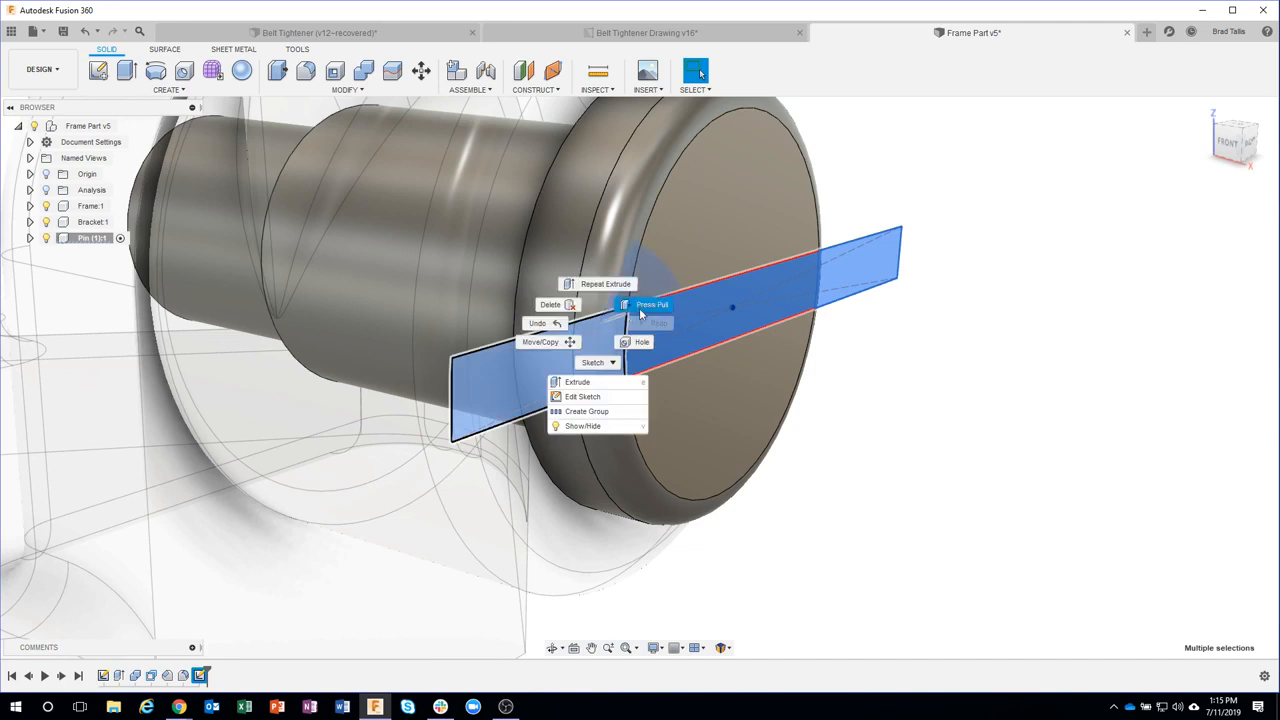
{"action": "left_click", "coordinate": [605, 300]}
{"action": "left_click_drag", "start_coordinate": [557, 368], "coordinate": [524, 364]}
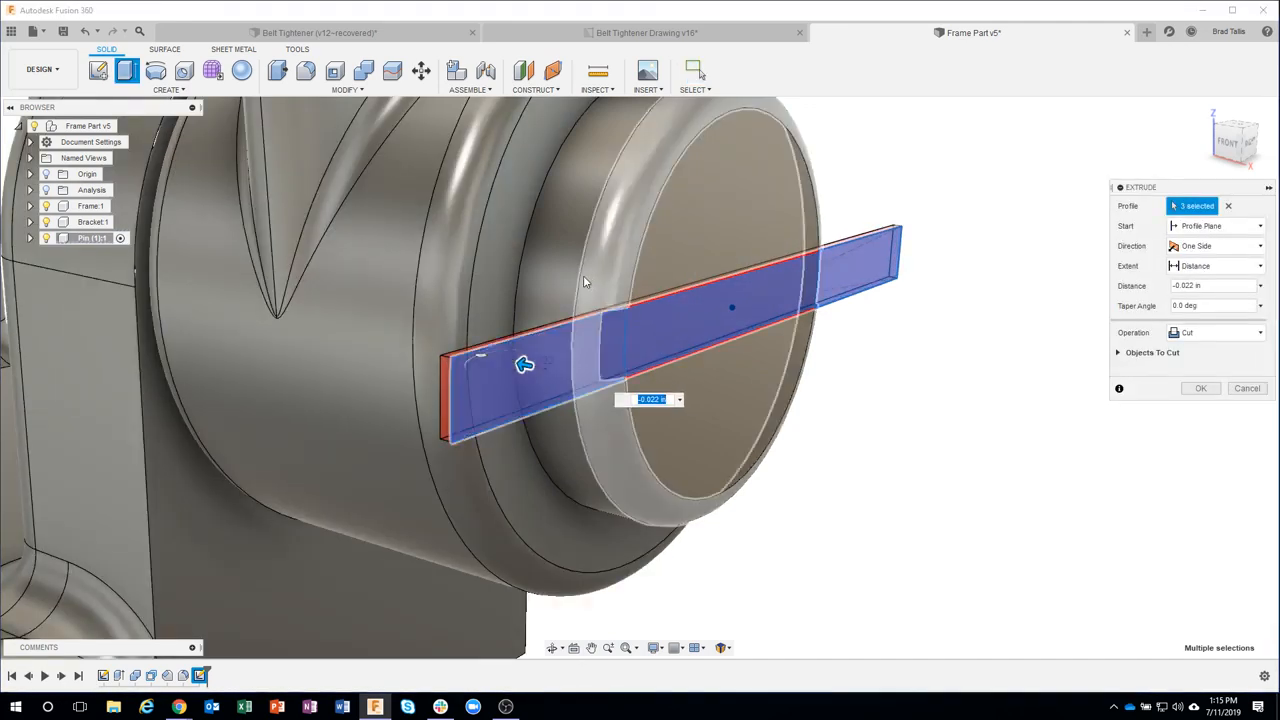
{"action": "left_click_drag", "start_coordinate": [581, 282], "coordinate": [583, 281]}
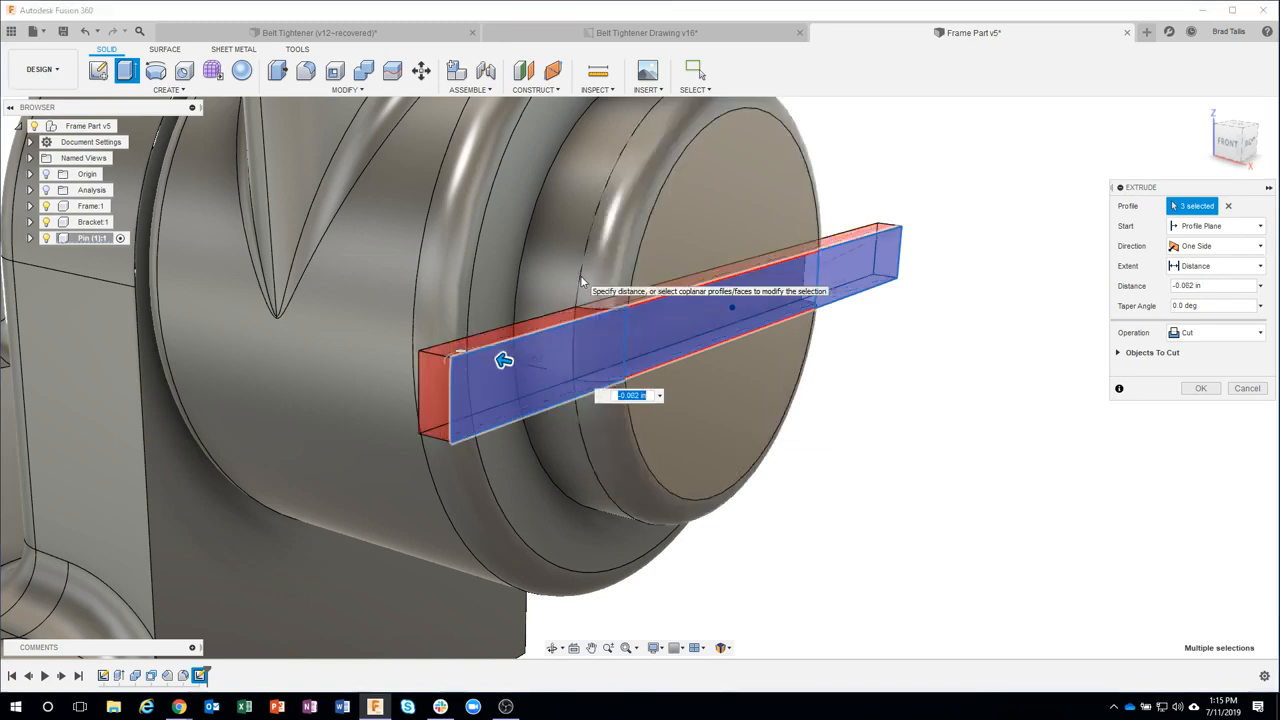
{"action": "middle_click_drag", "start_coordinate": [1012, 573], "coordinate": [992, 346], "text": "shift"}
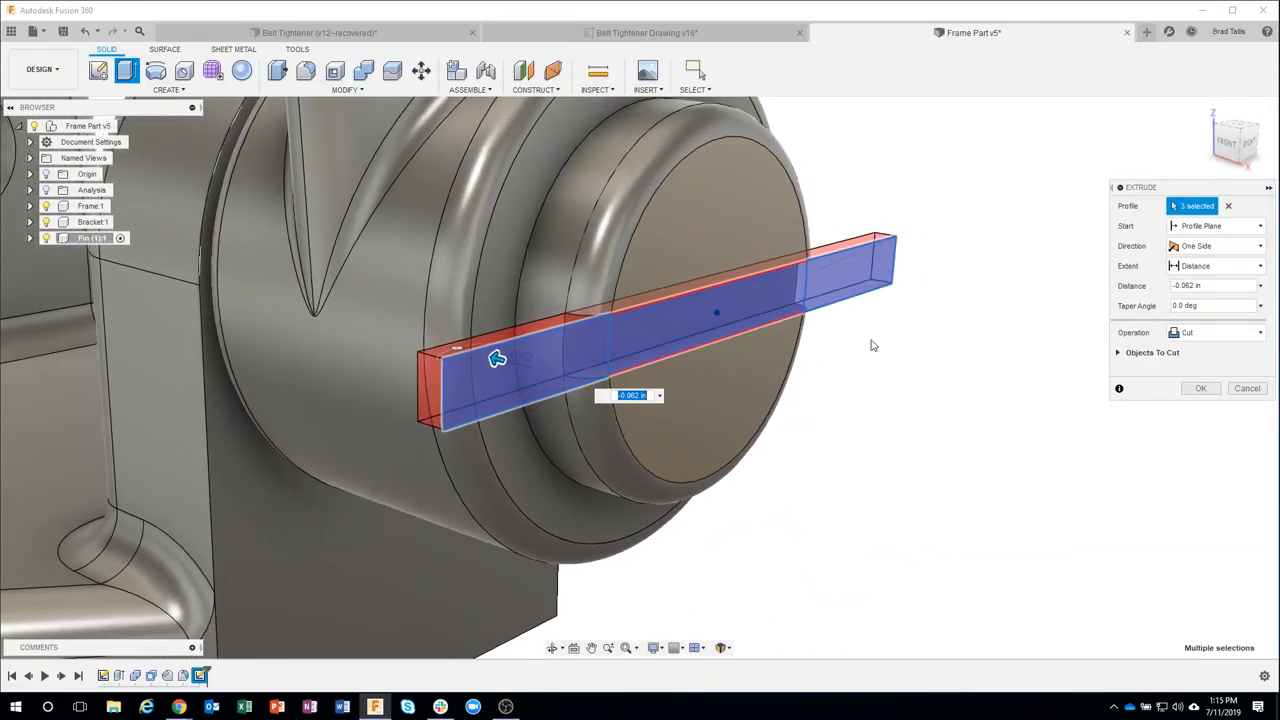
{"action": "left_click", "coordinate": [1200, 388]}
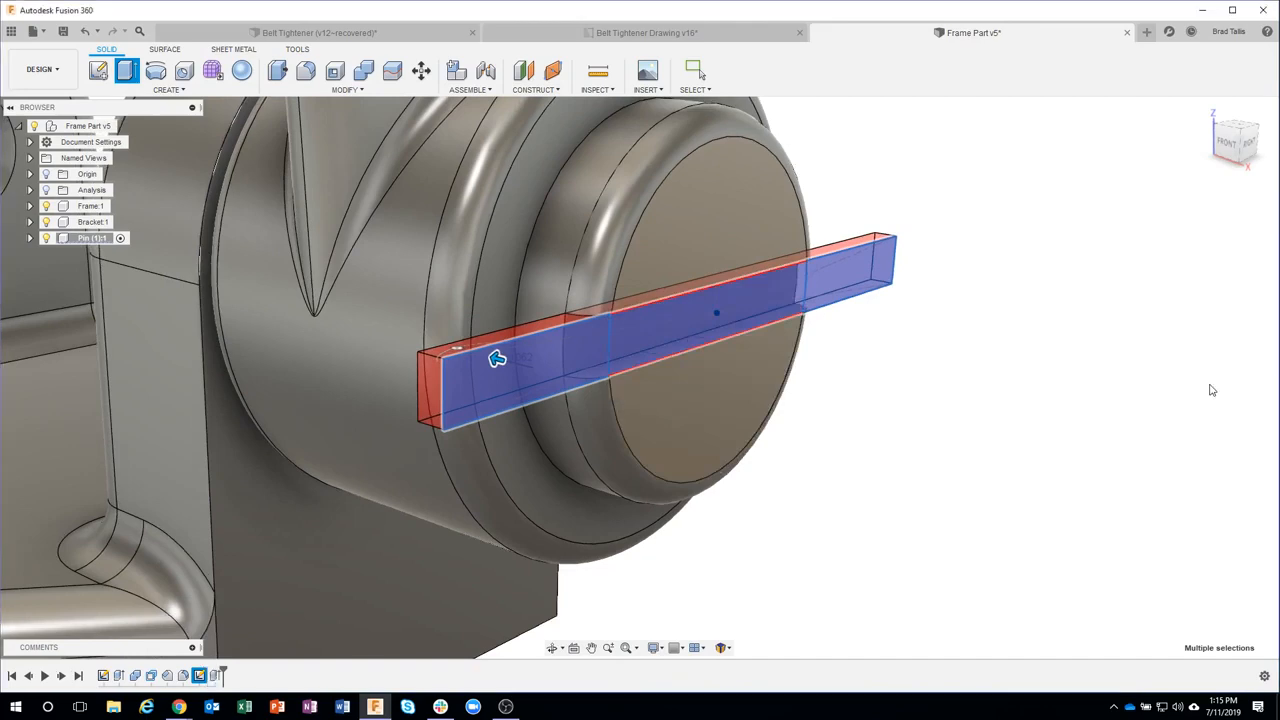
{"action": "middle_click_drag", "start_coordinate": [1066, 493], "coordinate": [1005, 439], "text": "shift"}
{"action": "scroll", "coordinate": [1012, 441], "scroll_direction": "down", "scroll_amount": 5}
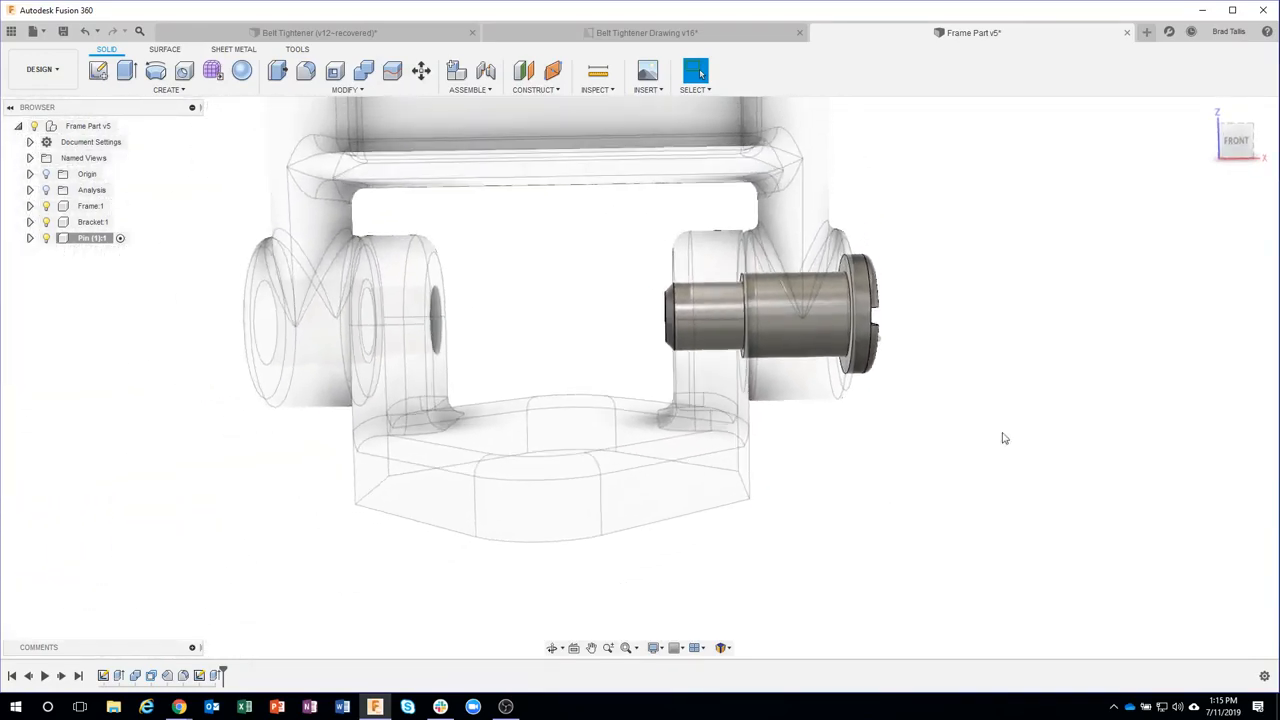
- Show the origin planes and mirror the pin as a component across the vertical origin plane midway between the frame's two arms
{"action": "middle_click_drag", "start_coordinate": [1061, 331], "coordinate": [955, 320], "text": "shift"}
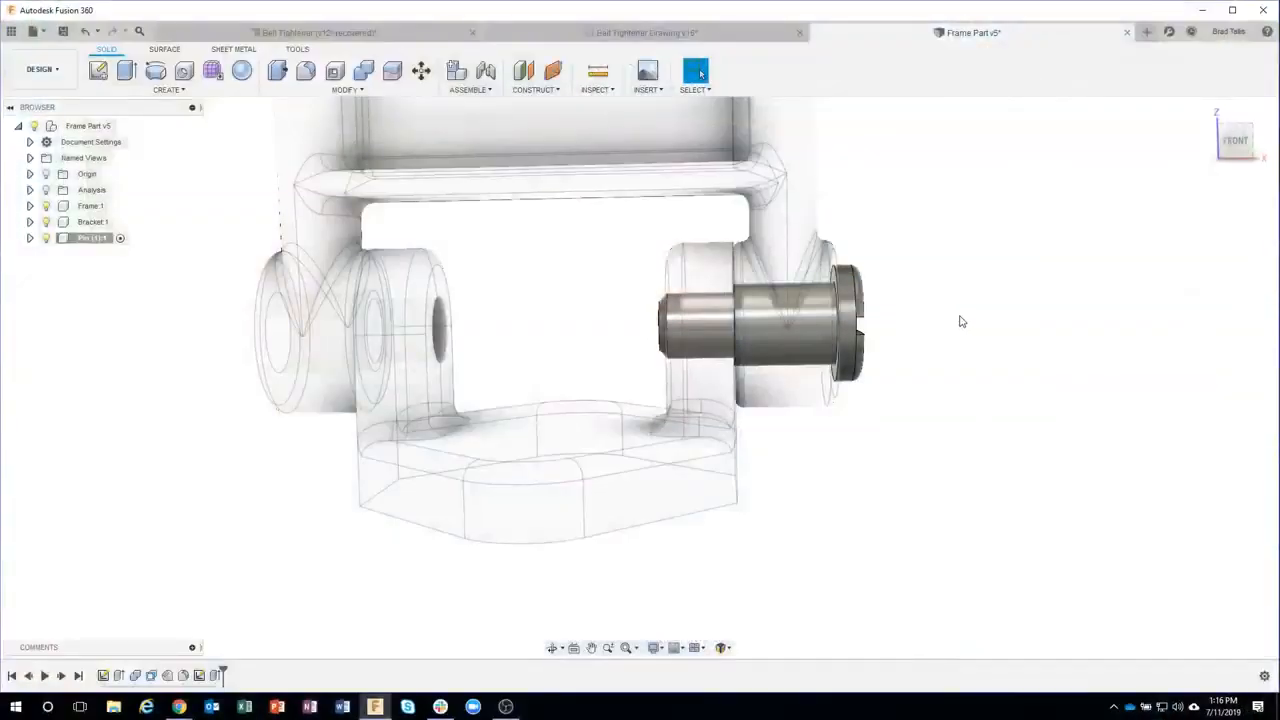
{"action": "scroll", "coordinate": [933, 344], "scroll_direction": "down", "scroll_amount": 3}
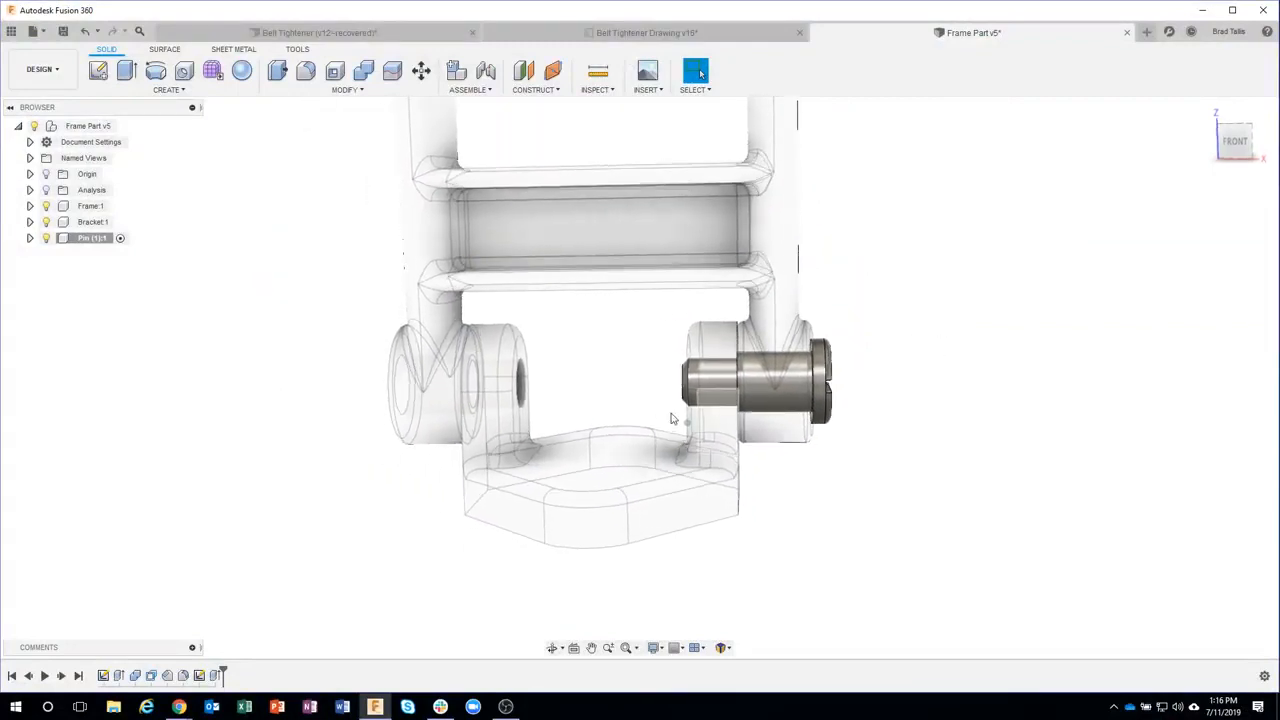
{"action": "middle_click_drag", "start_coordinate": [485, 382], "coordinate": [274, 360], "text": "shift"}
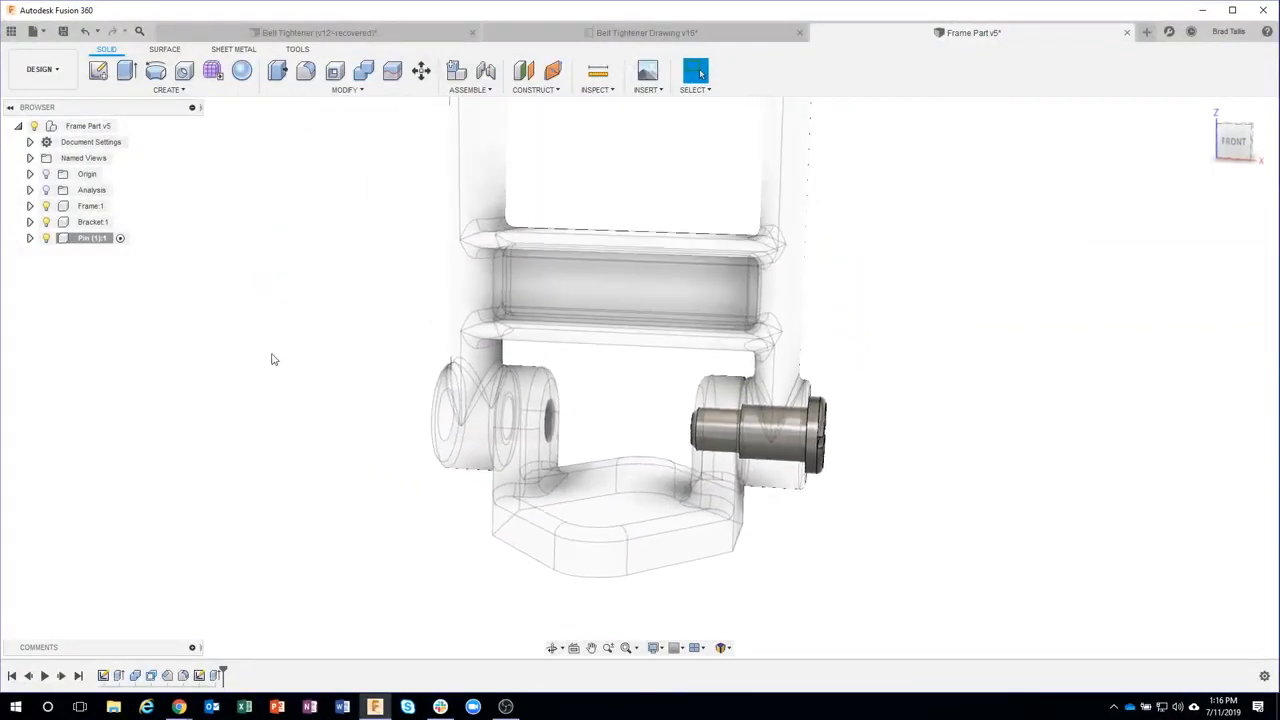
{"action": "left_click", "coordinate": [172, 90]}
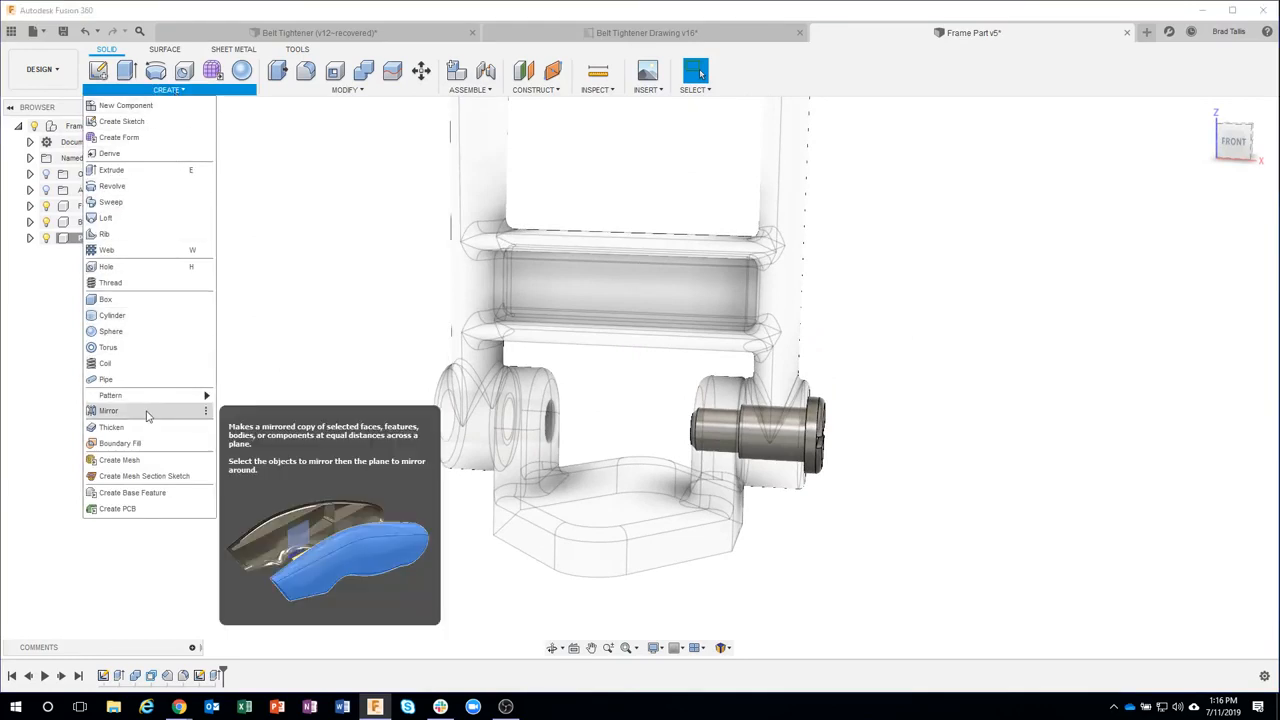
{"action": "left_click", "coordinate": [110, 411]}
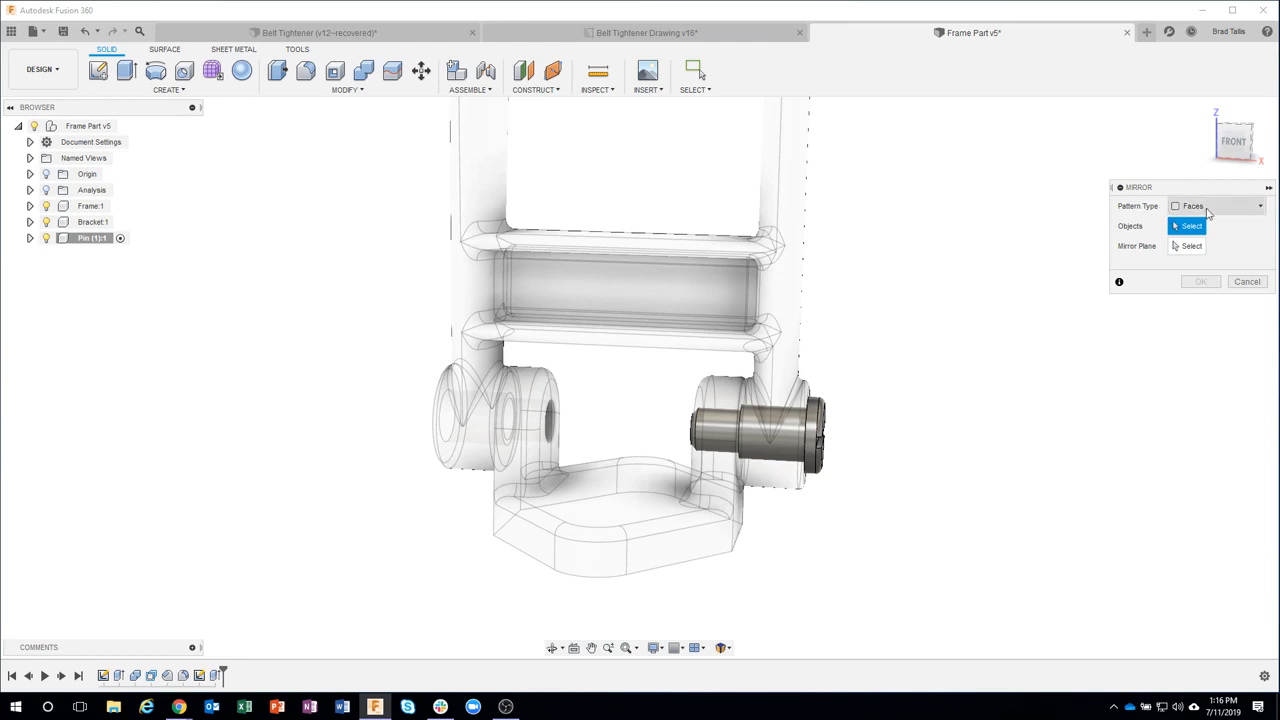
{"action": "left_click", "coordinate": [1221, 210]}
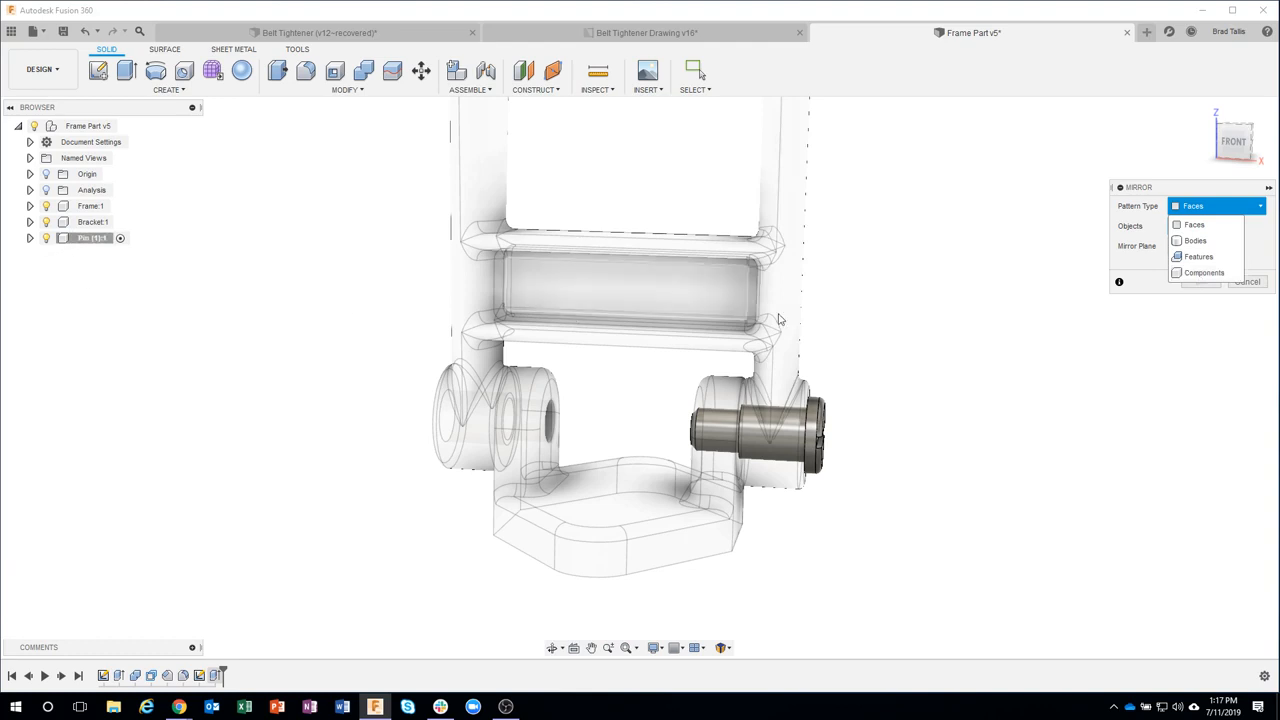
{"action": "left_click", "coordinate": [1200, 272]}
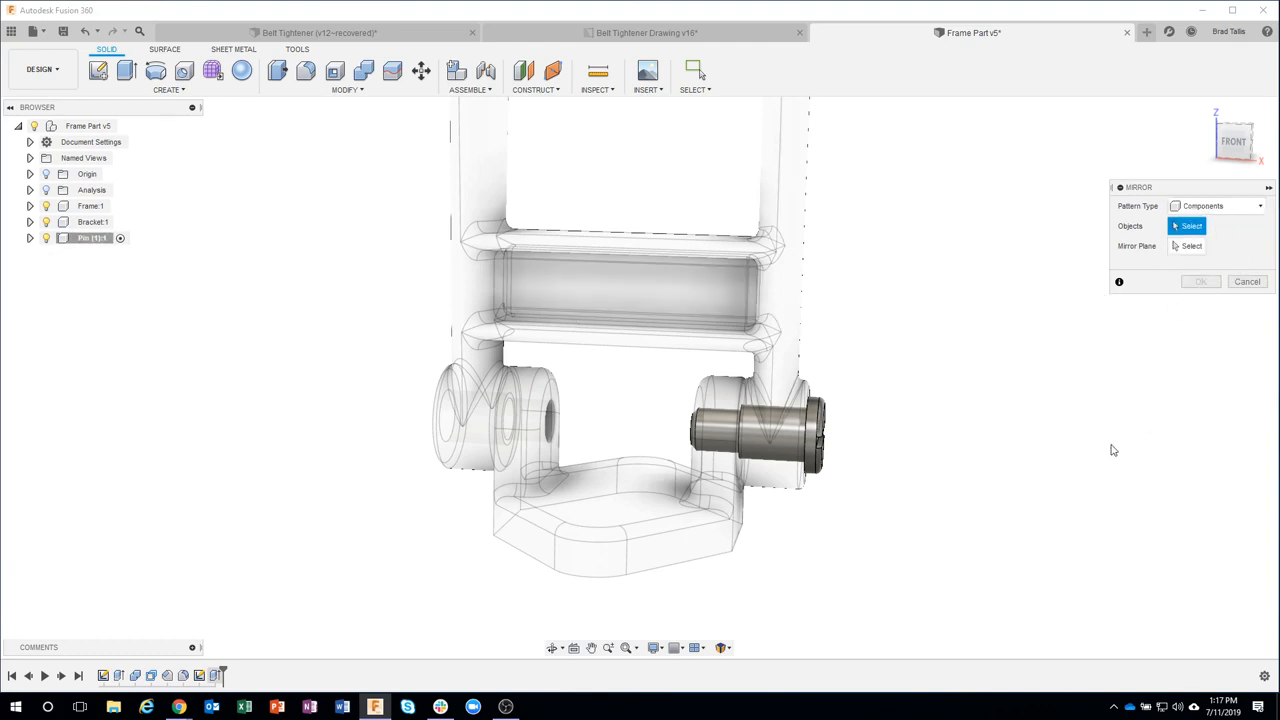
{"action": "left_click", "coordinate": [819, 424]}
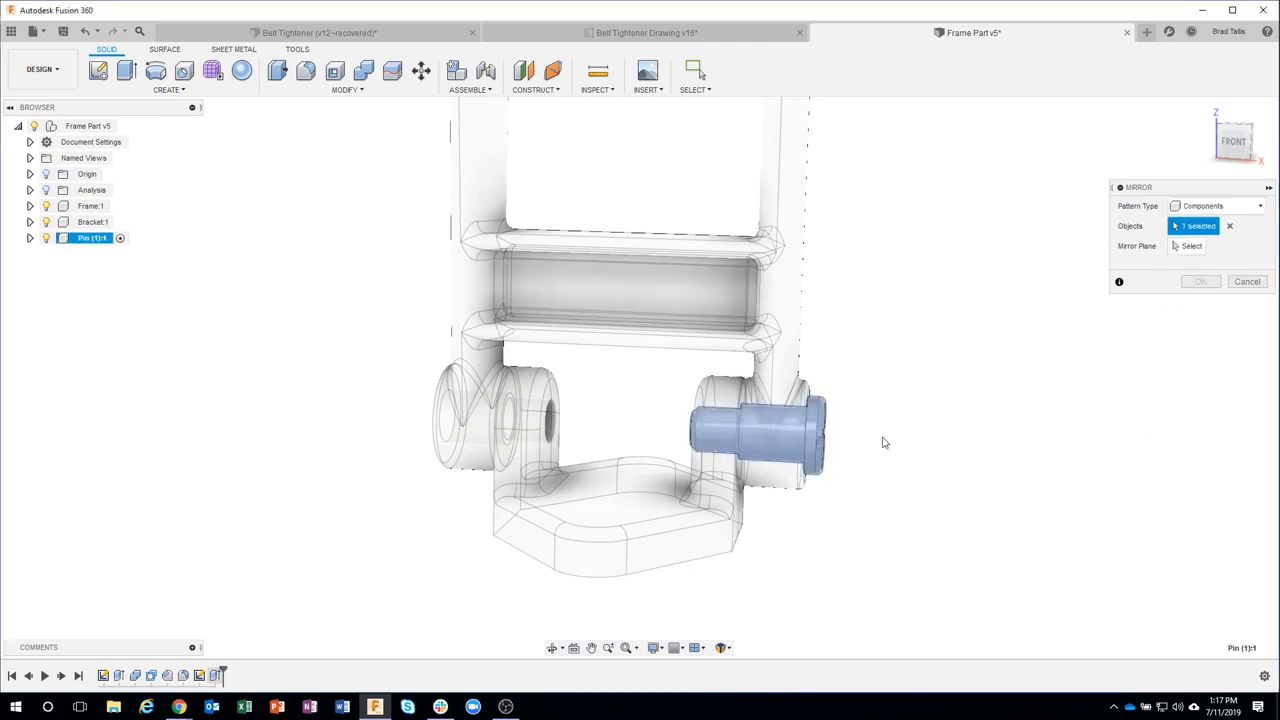
{"action": "left_click", "coordinate": [1180, 246]}
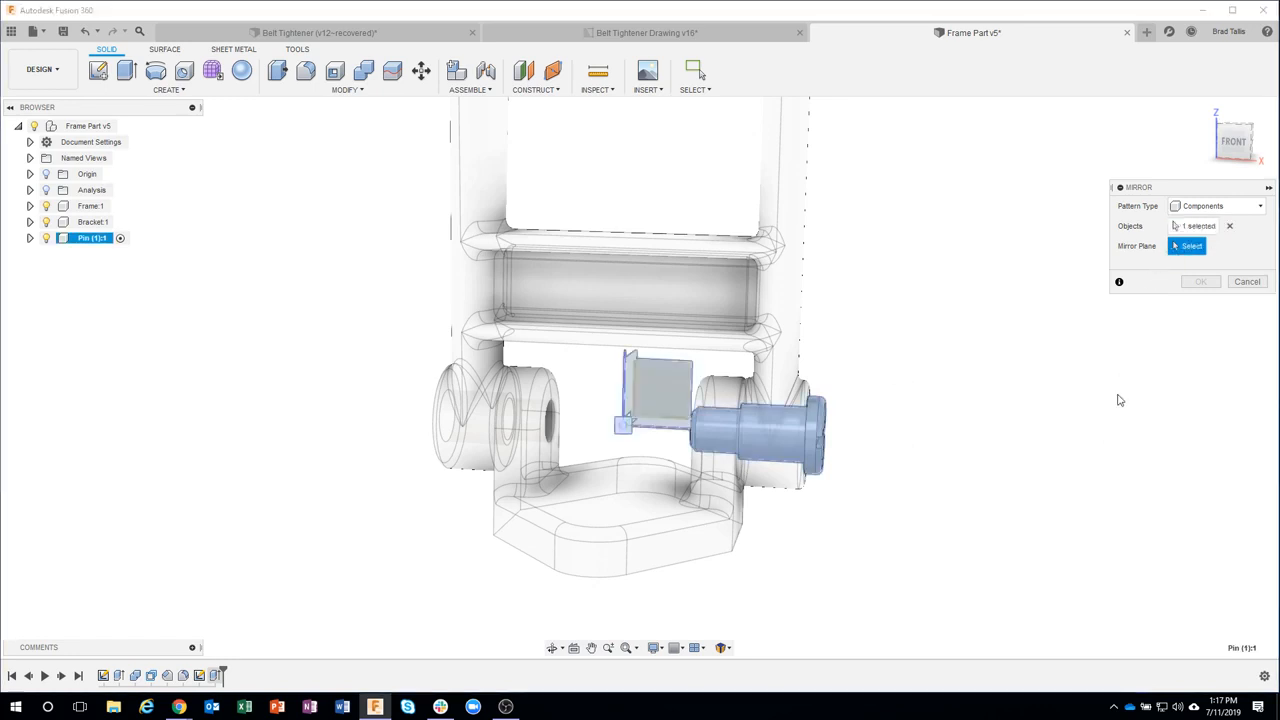
{"action": "middle_click_drag", "start_coordinate": [1165, 250], "coordinate": [612, 413], "text": "shift"}
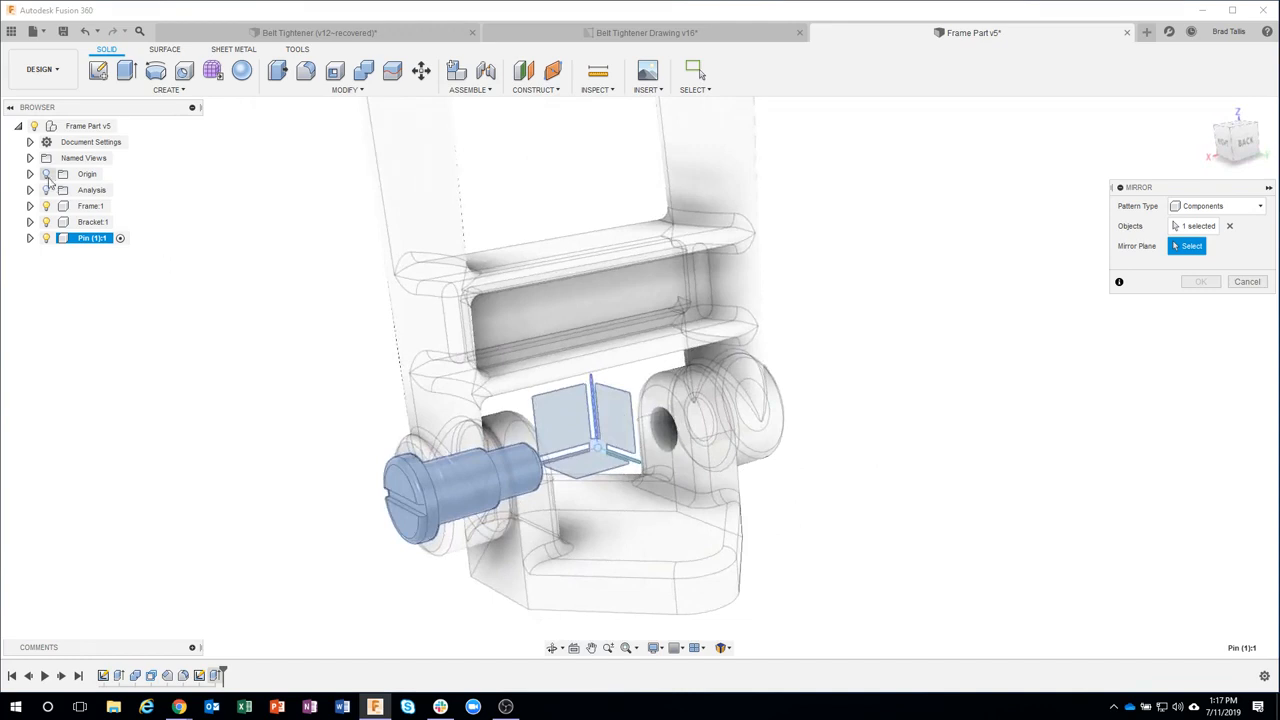
{"action": "left_click", "coordinate": [622, 413]}
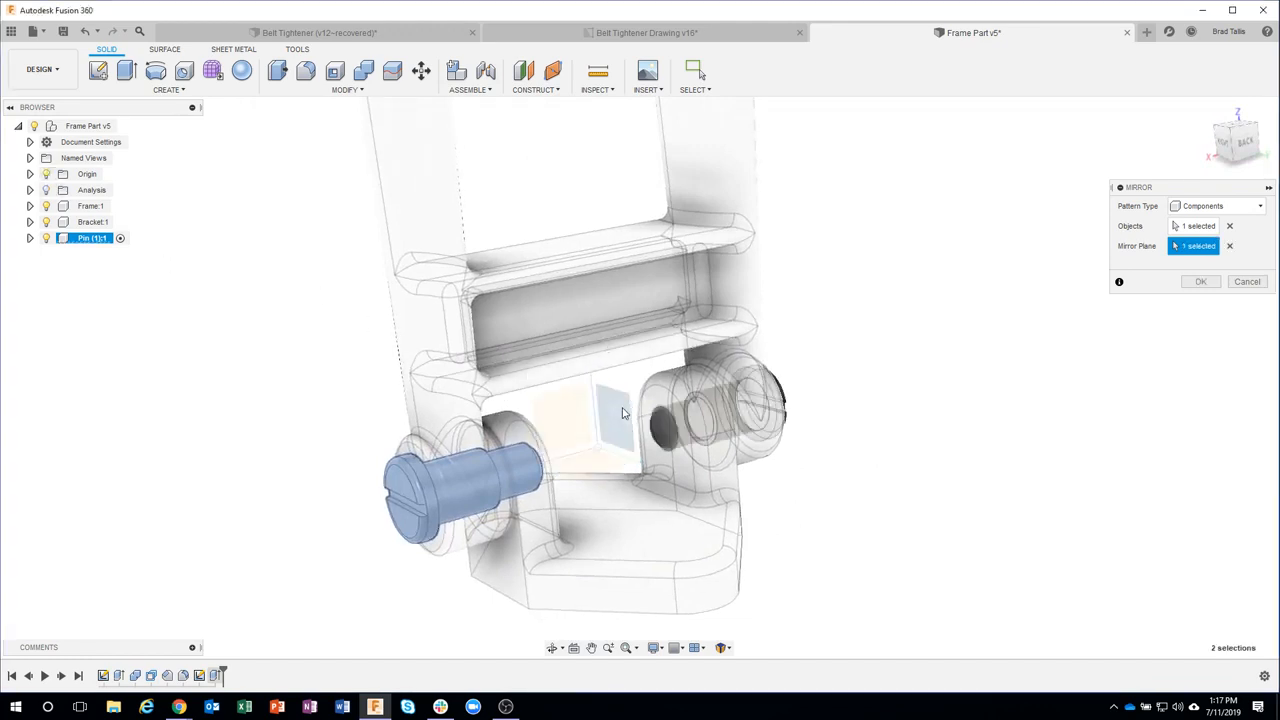
{"action": "middle_click_drag", "start_coordinate": [923, 577], "coordinate": [681, 371], "text": "shift"}
{"action": "middle_click_drag", "start_coordinate": [773, 426], "coordinate": [500, 300], "text": "shift"}
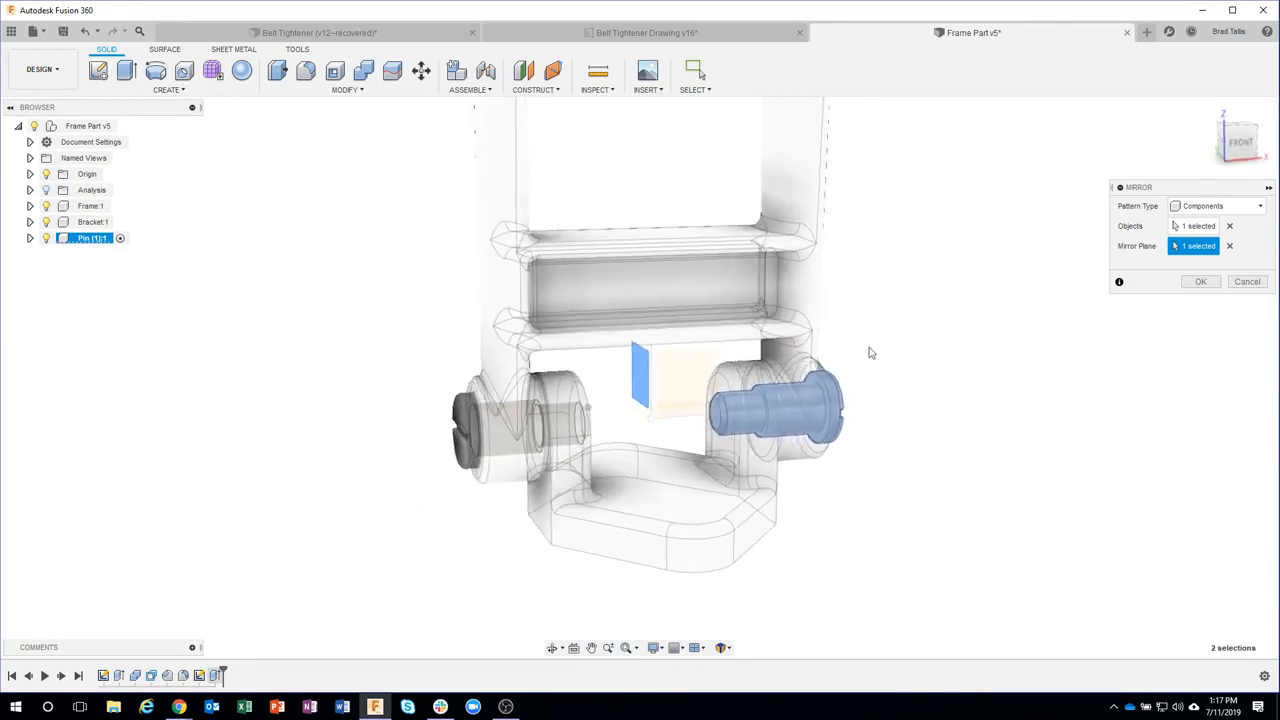
{"action": "left_click", "coordinate": [1198, 282]}
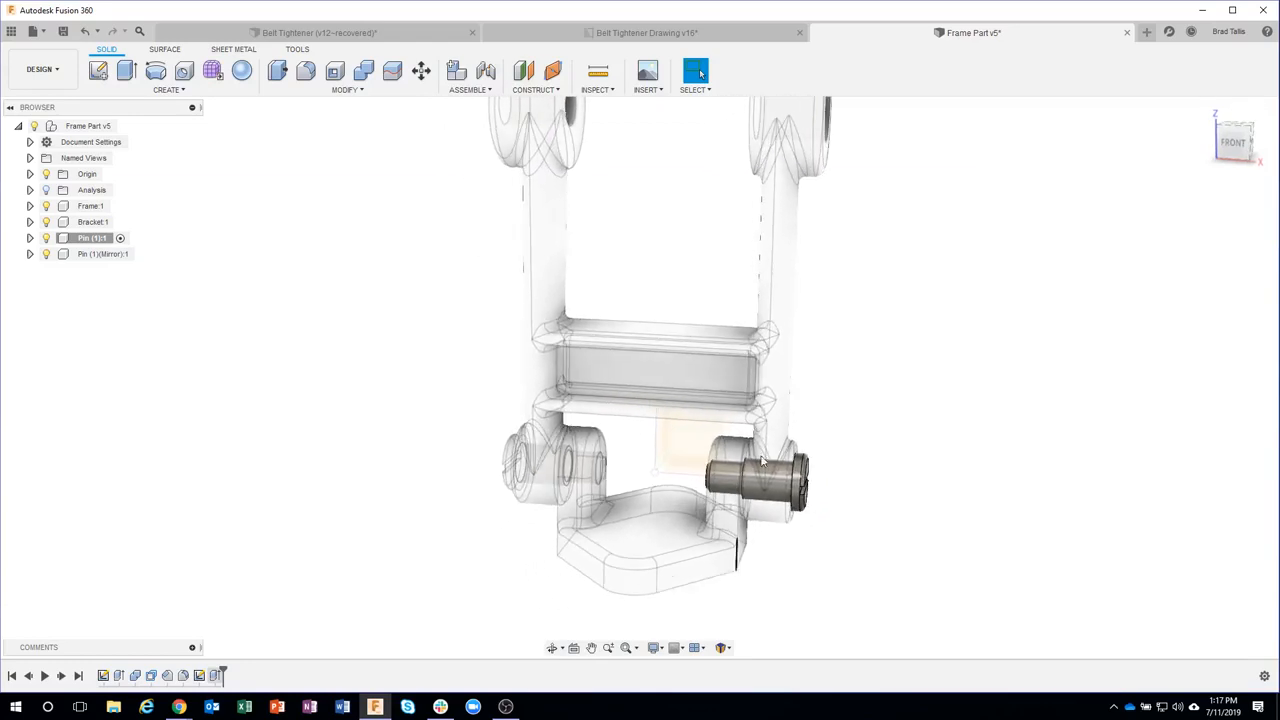
- Switch to the Belt Tightener Drawing and examine the shaft's dimensions on Sheet6
{"action": "left_click", "coordinate": [595, 33]}
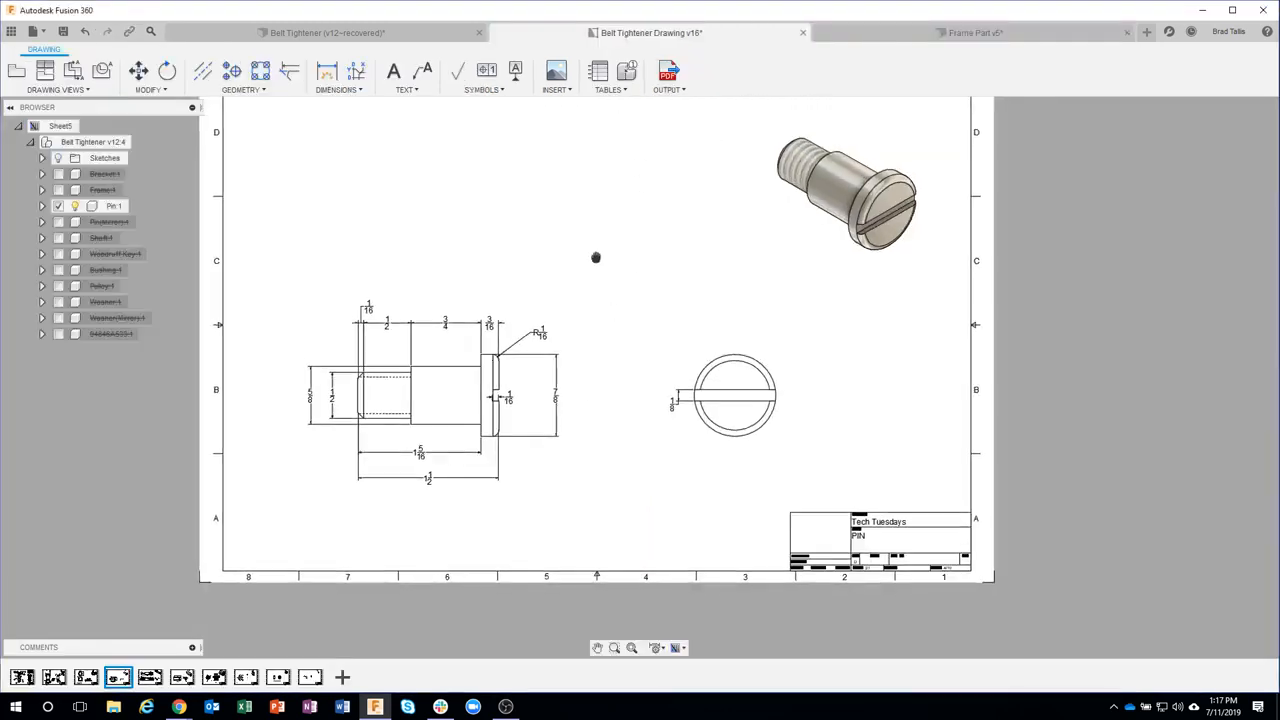
{"action": "mouse_move", "coordinate": [158, 678]}
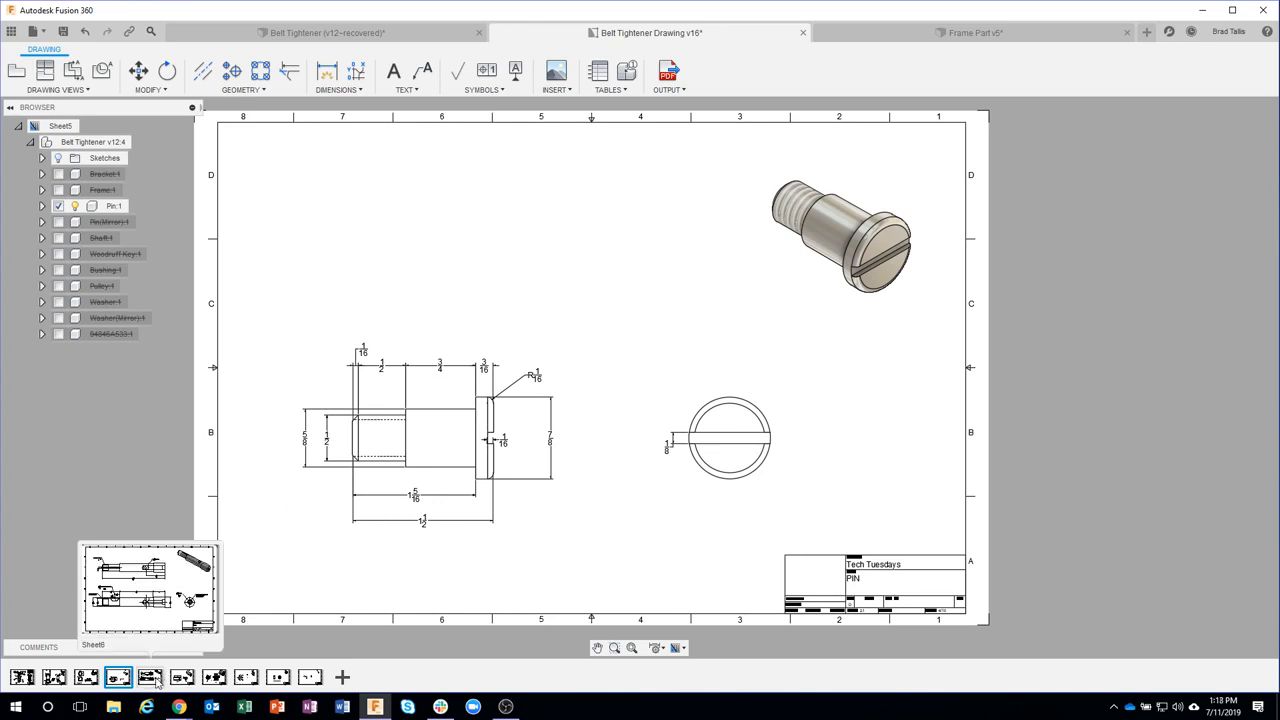
{"action": "left_click", "coordinate": [150, 679]}
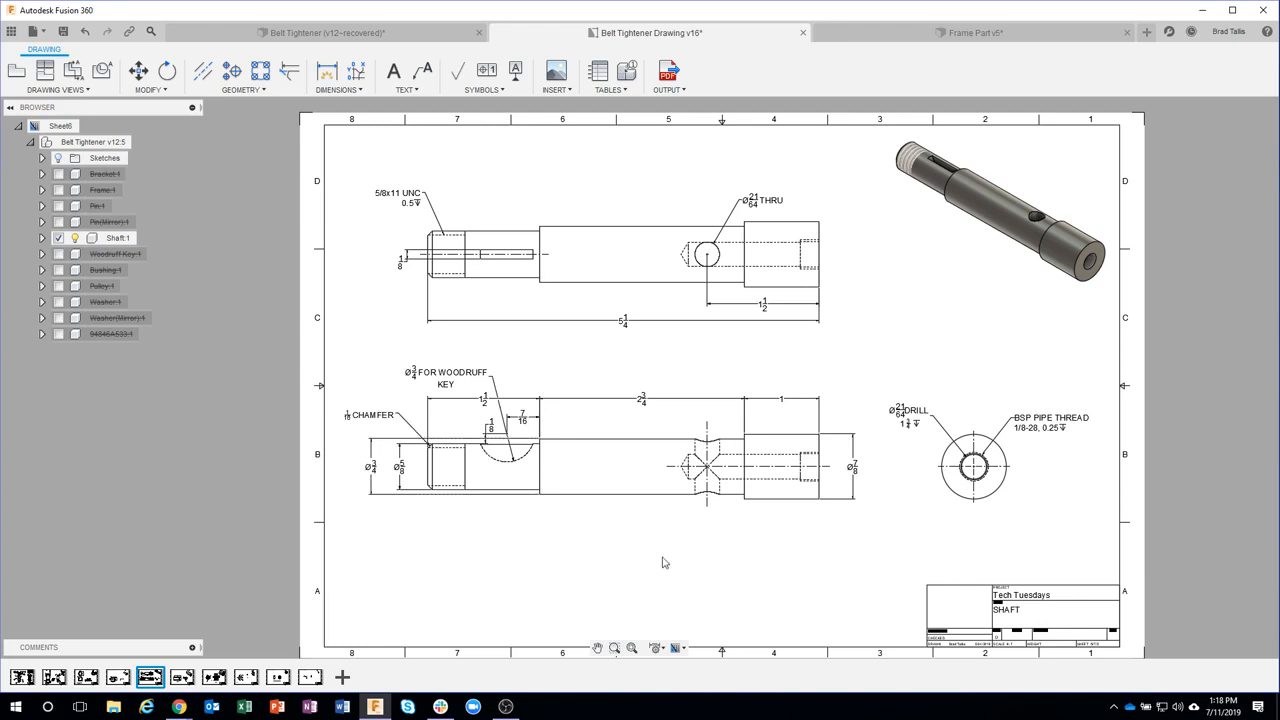
- Switch back to the Frame Part assembly and add a component named Shaft under the top-level assembly
{"action": "left_click", "coordinate": [920, 36]}
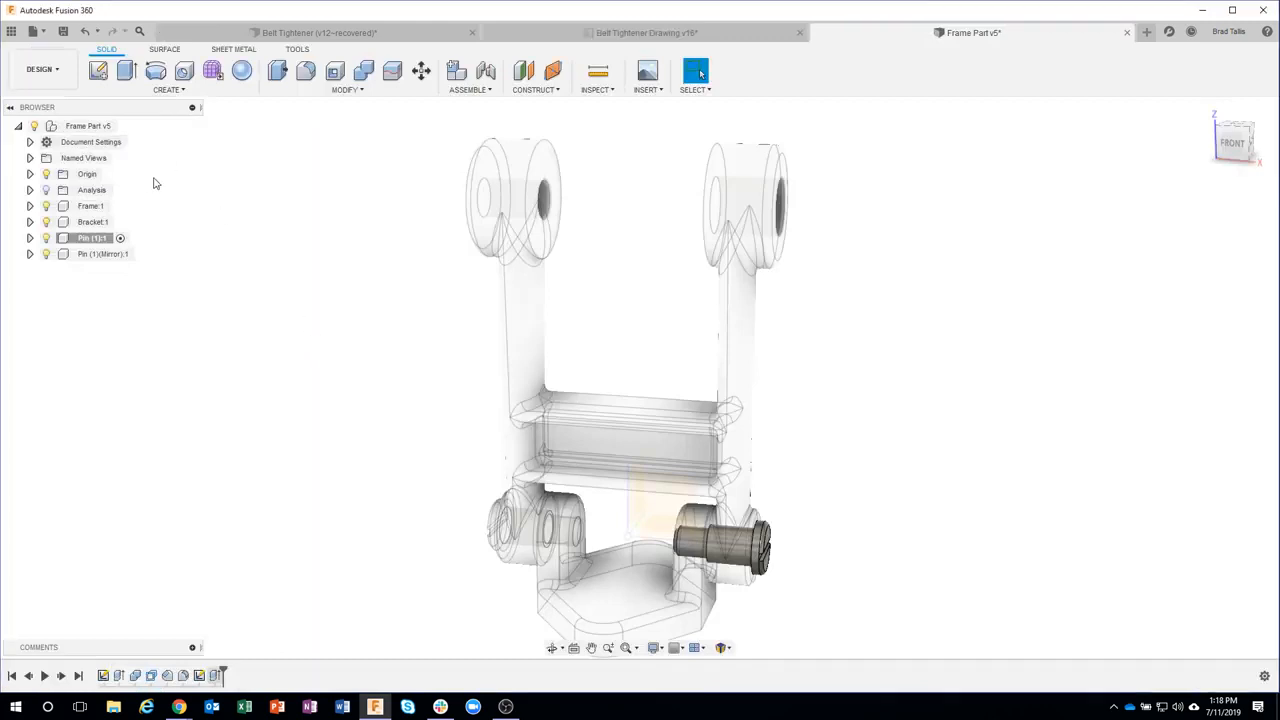
{"action": "left_click", "coordinate": [92, 130]}
{"action": "right_click", "coordinate": [90, 130]}
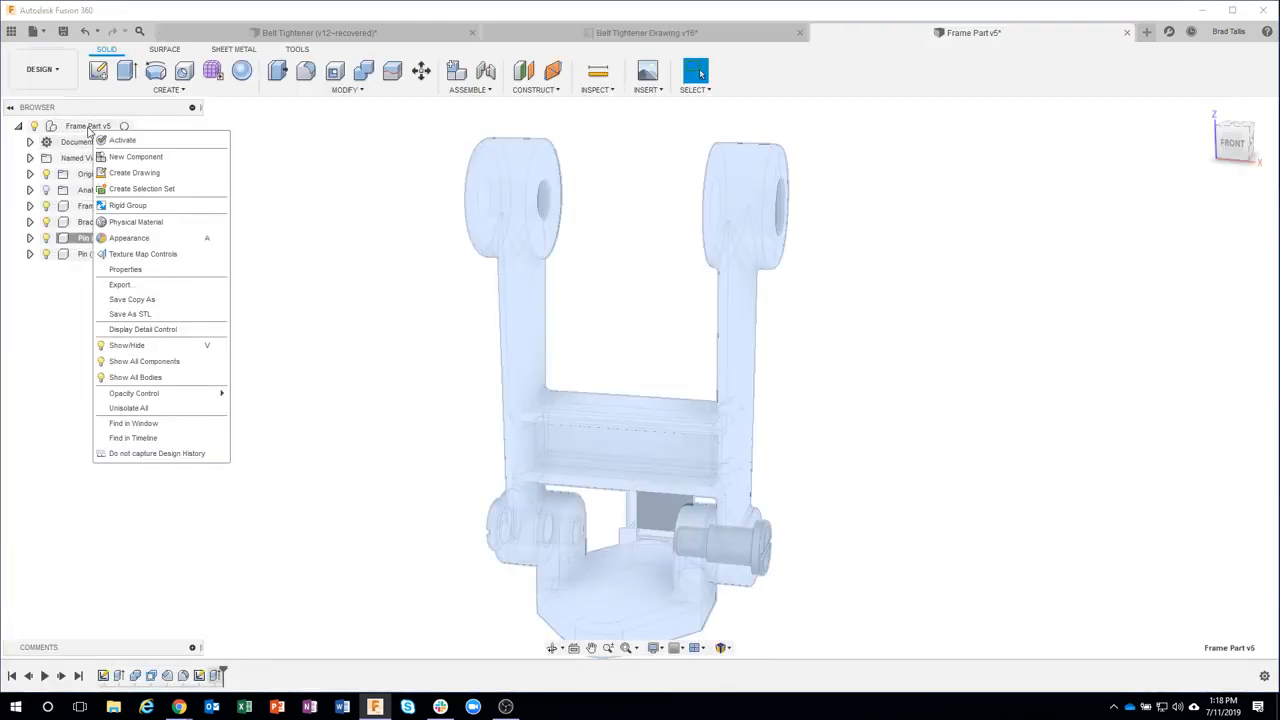
{"action": "left_click", "coordinate": [132, 157]}
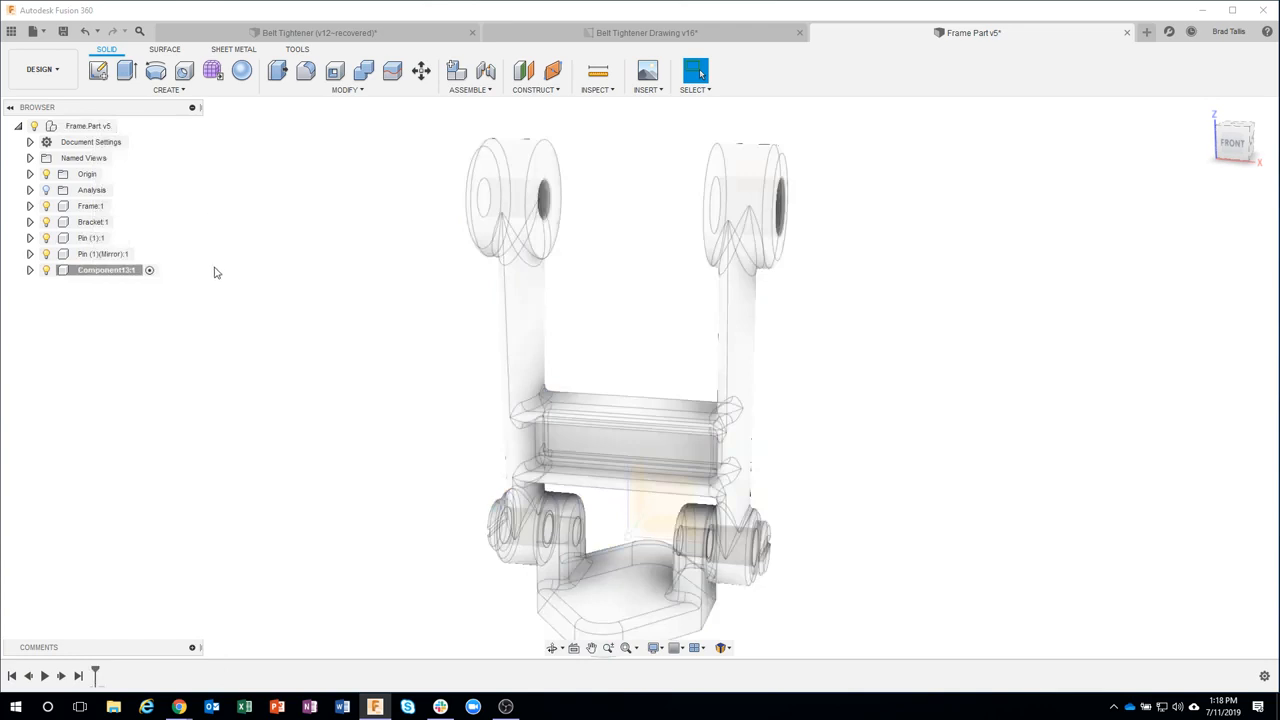
{"action": "double_click", "coordinate": [122, 272]}
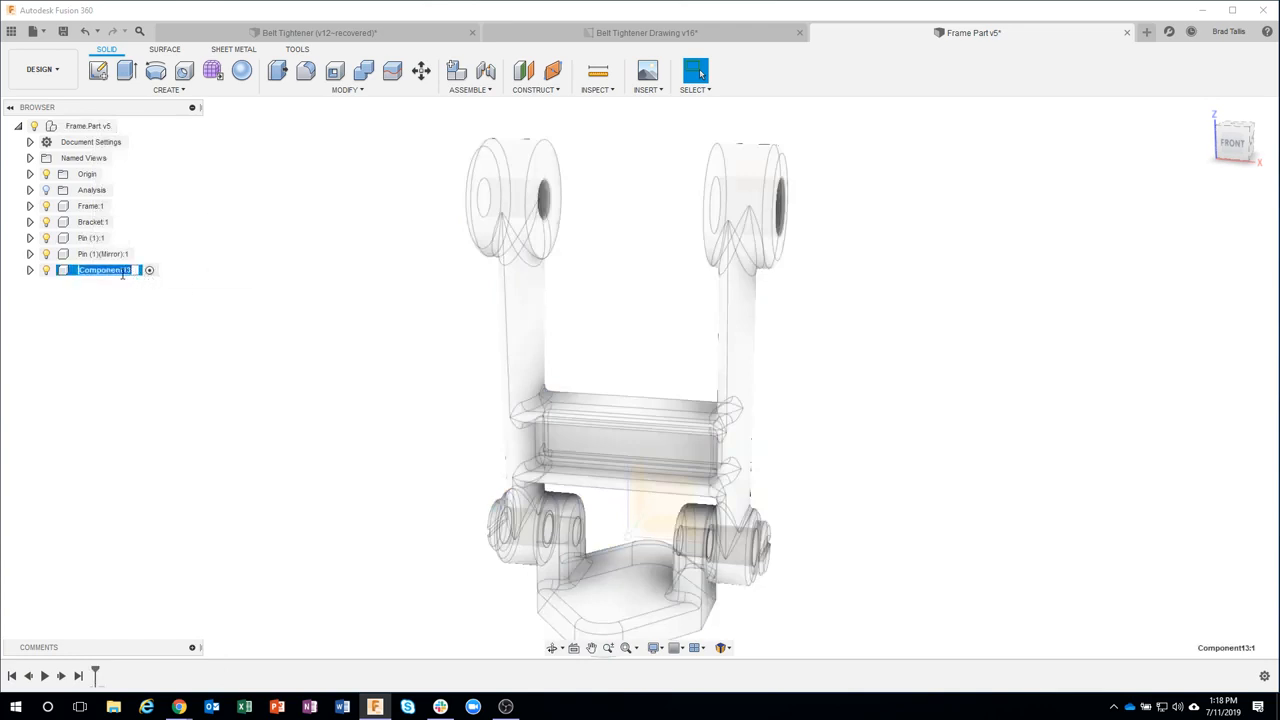
{"action": "type", "text": "S"}
{"action": "key", "text": "Return"}
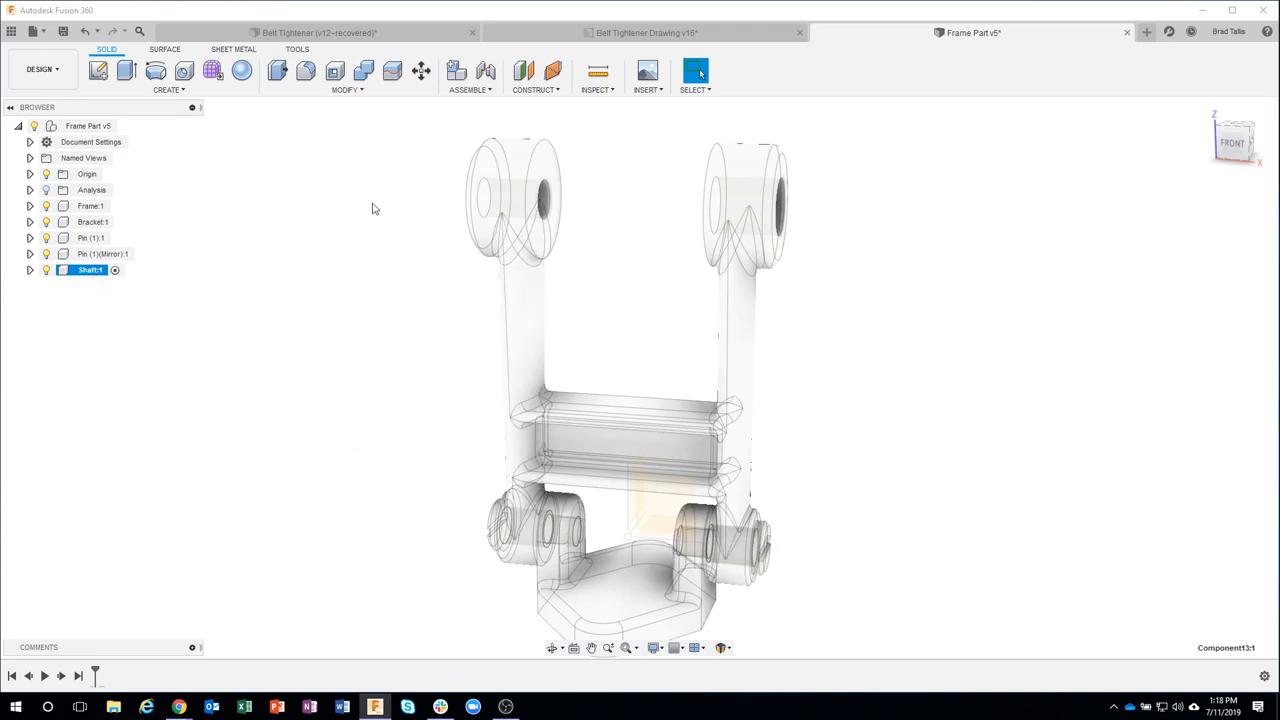
- Start a sketch for the shaft on the origin plane facing the front of the frame
{"action": "left_click", "coordinate": [98, 70]}
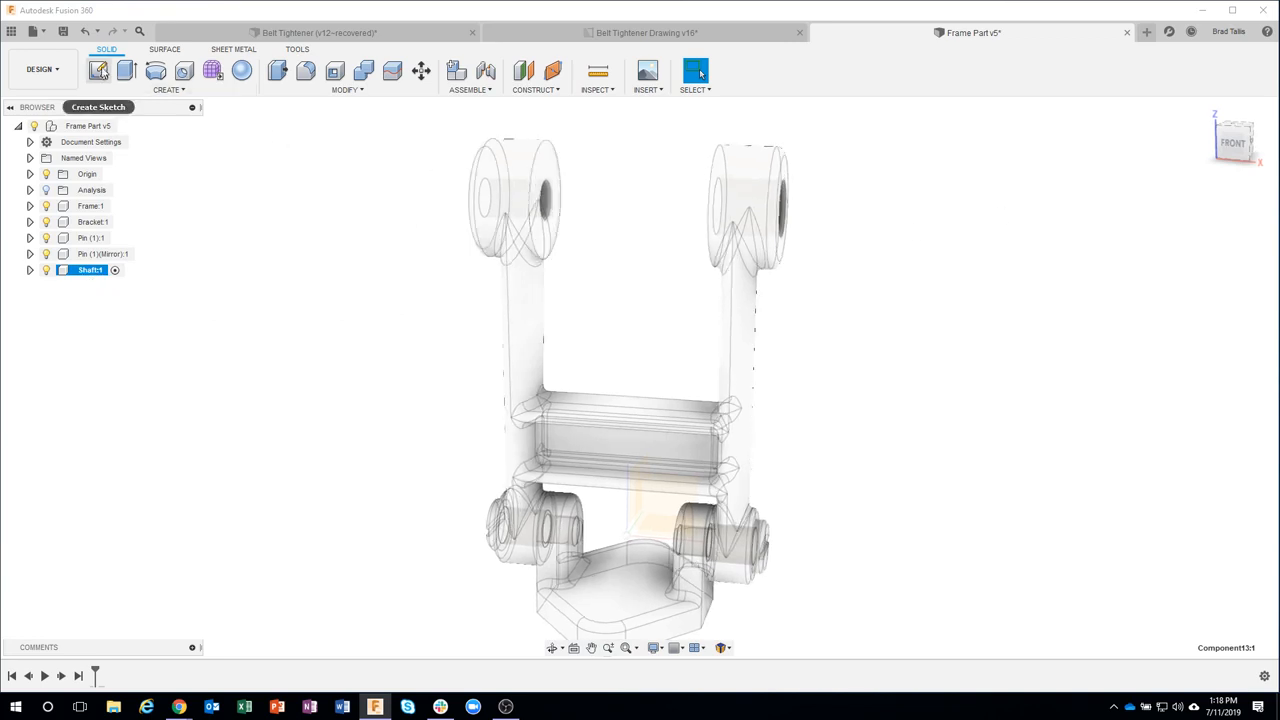
{"action": "left_click", "coordinate": [670, 505]}
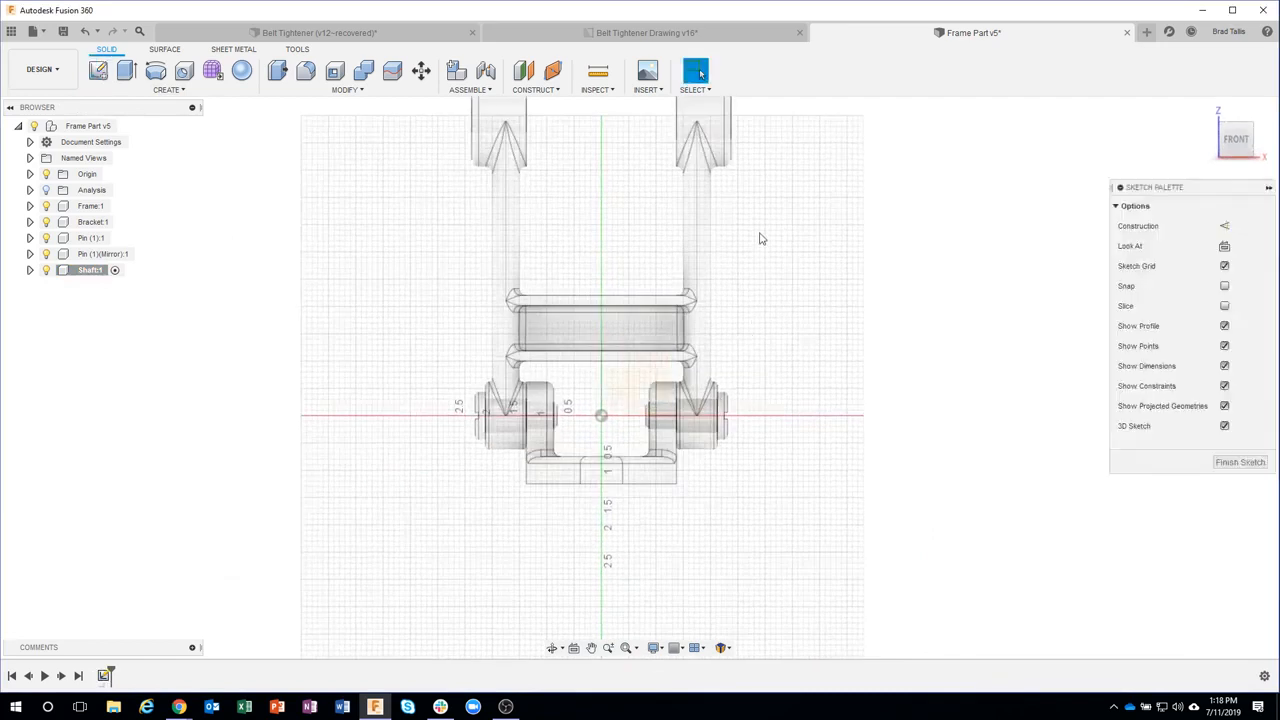
{"action": "scroll", "coordinate": [755, 340], "scroll_direction": "up", "scroll_amount": 5}
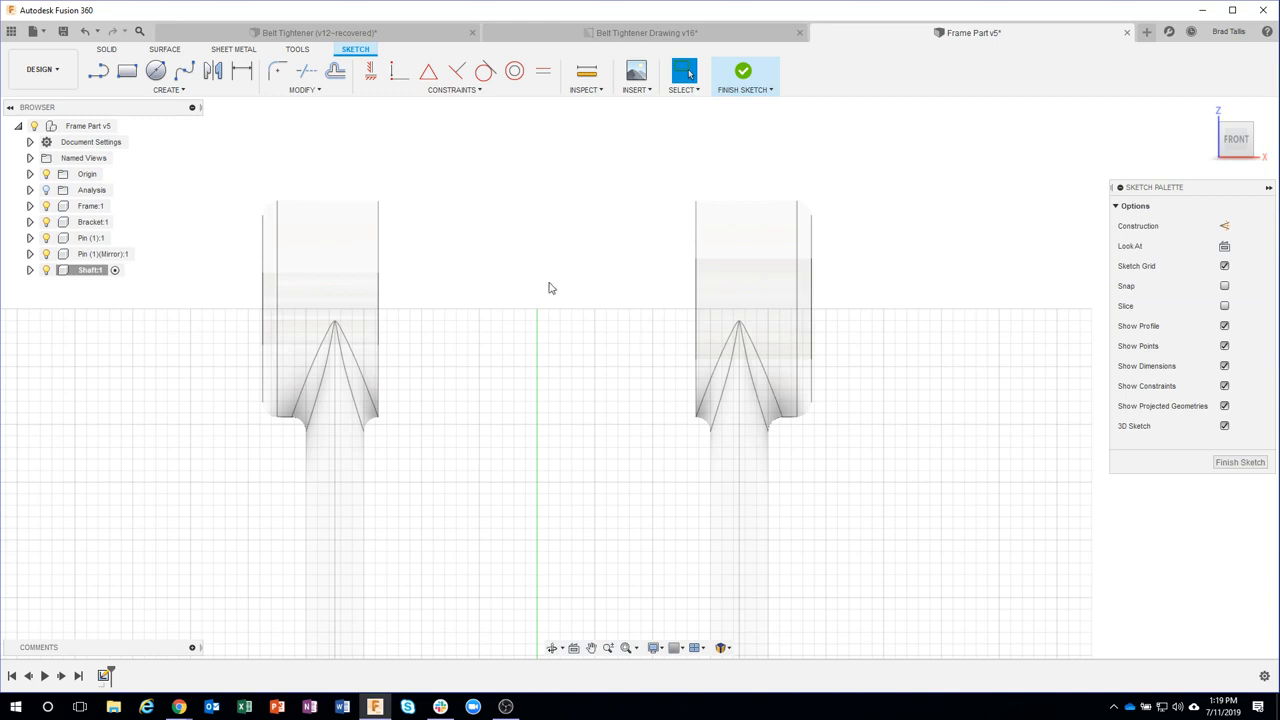
- Project the larger bore's cylindrical face into the sketch using the specified-entities filter, and hide the Frame component
{"action": "left_click", "coordinate": [182, 92]}
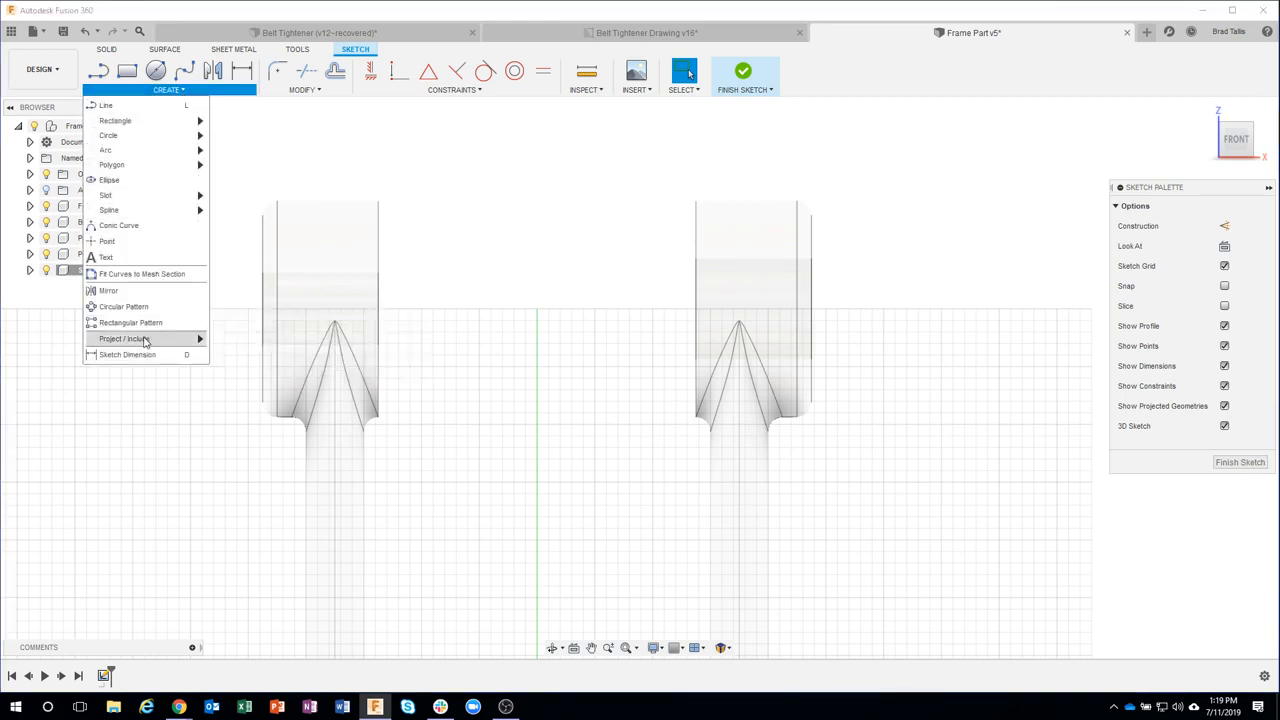
{"action": "mouse_move", "coordinate": [192, 338]}
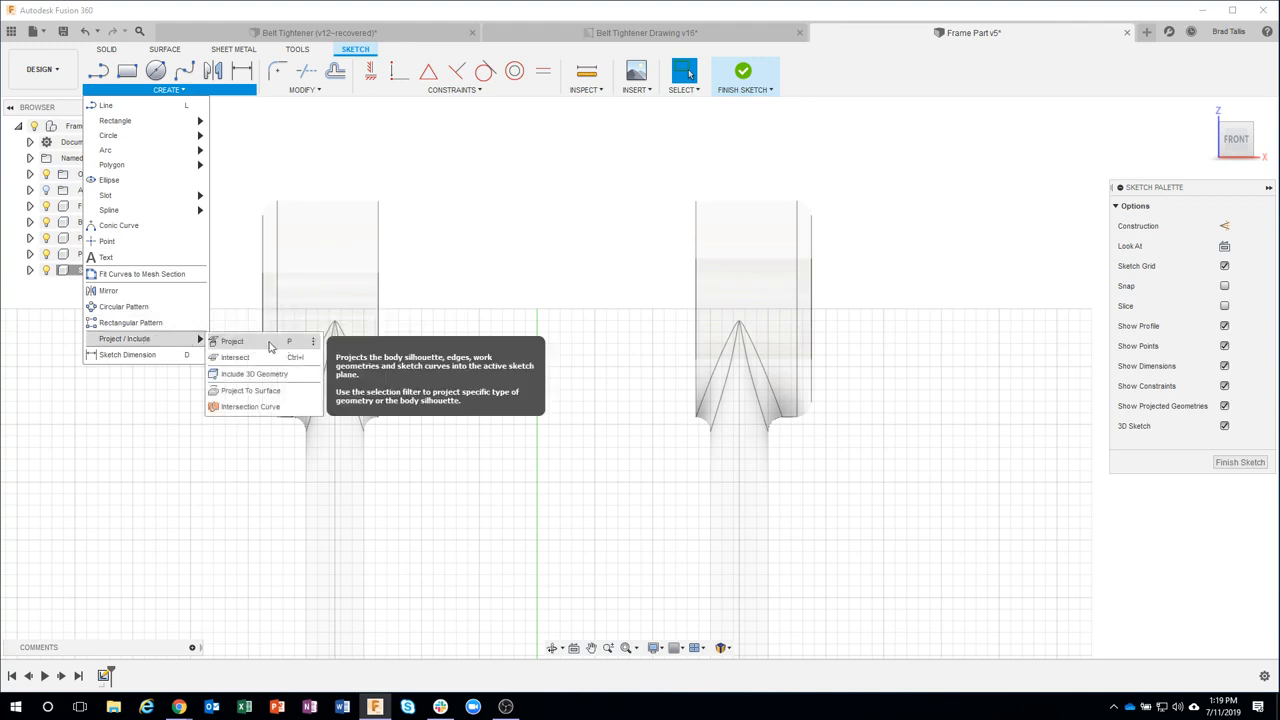
{"action": "left_click", "coordinate": [232, 341]}
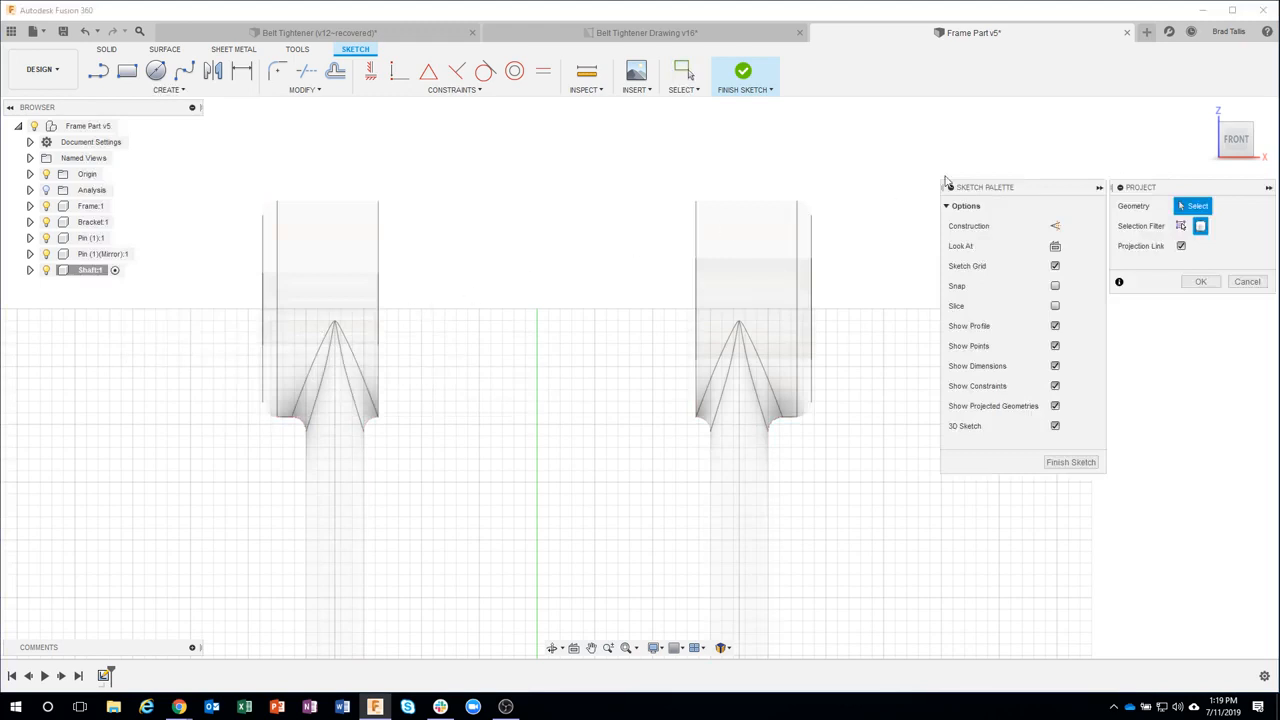
{"action": "left_click", "coordinate": [1181, 228]}
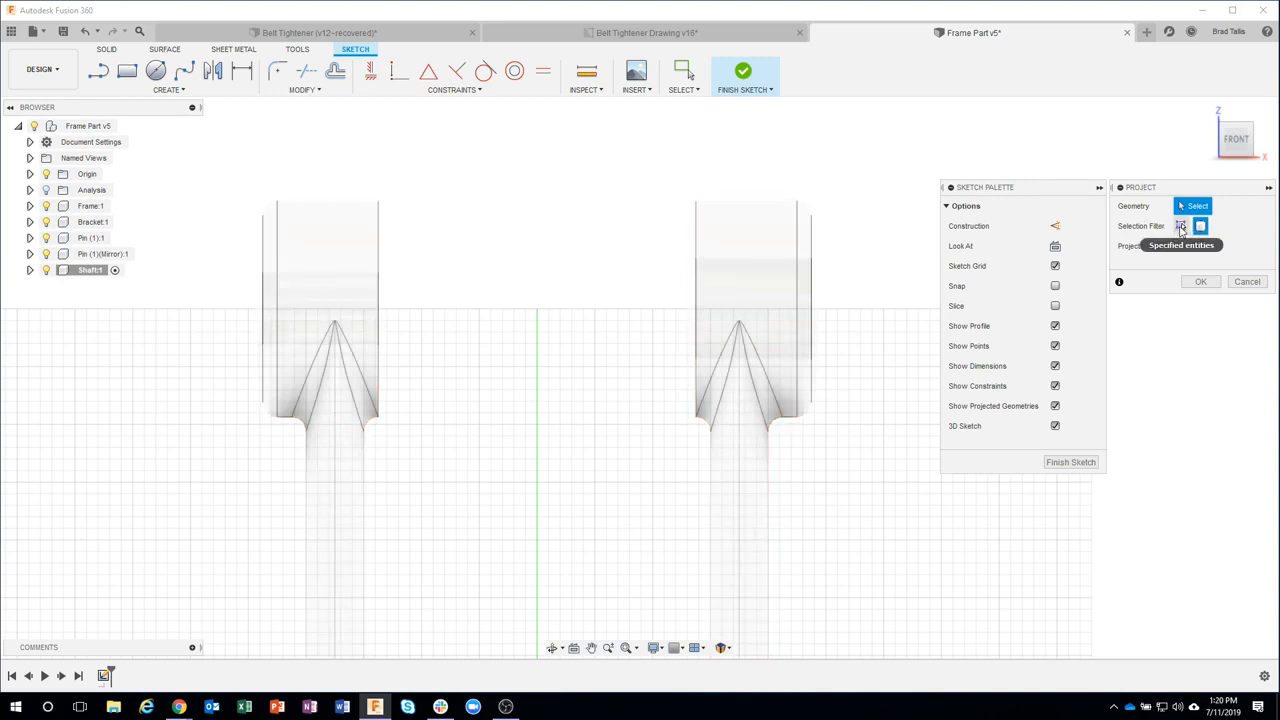
{"action": "left_click", "coordinate": [1181, 228]}
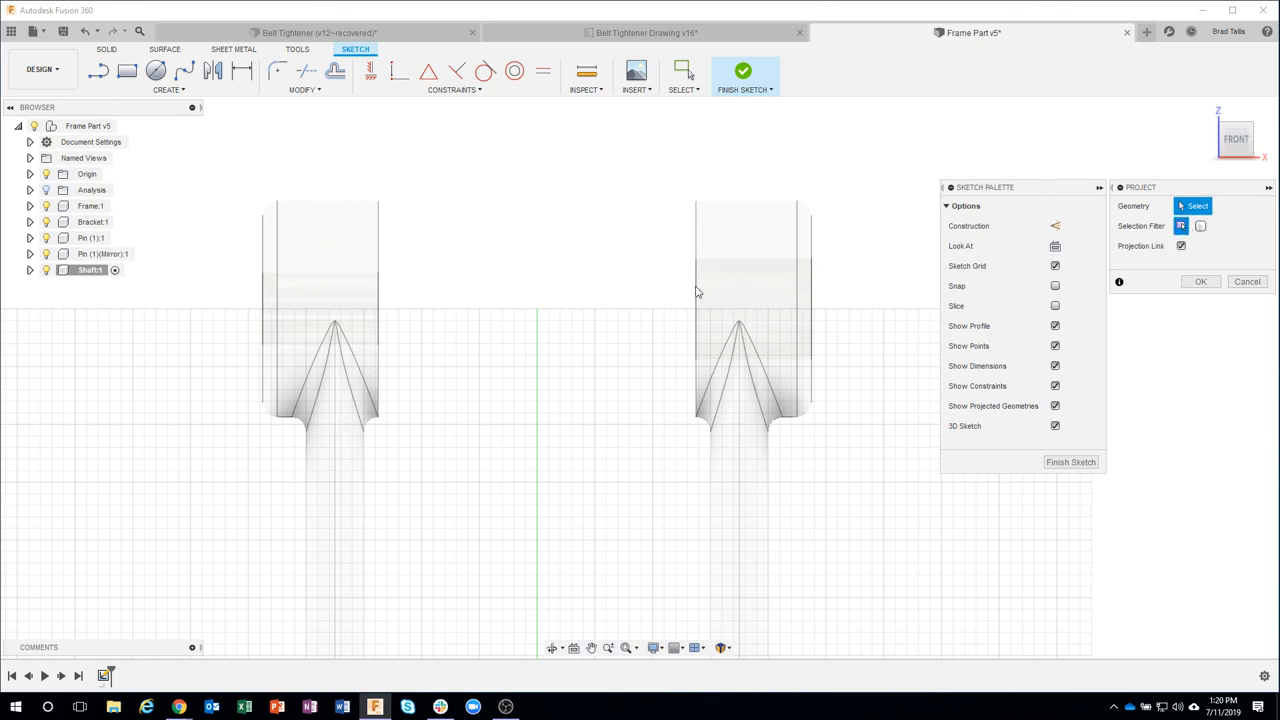
{"action": "middle_click_drag", "start_coordinate": [651, 297], "coordinate": [678, 300], "text": "shift"}
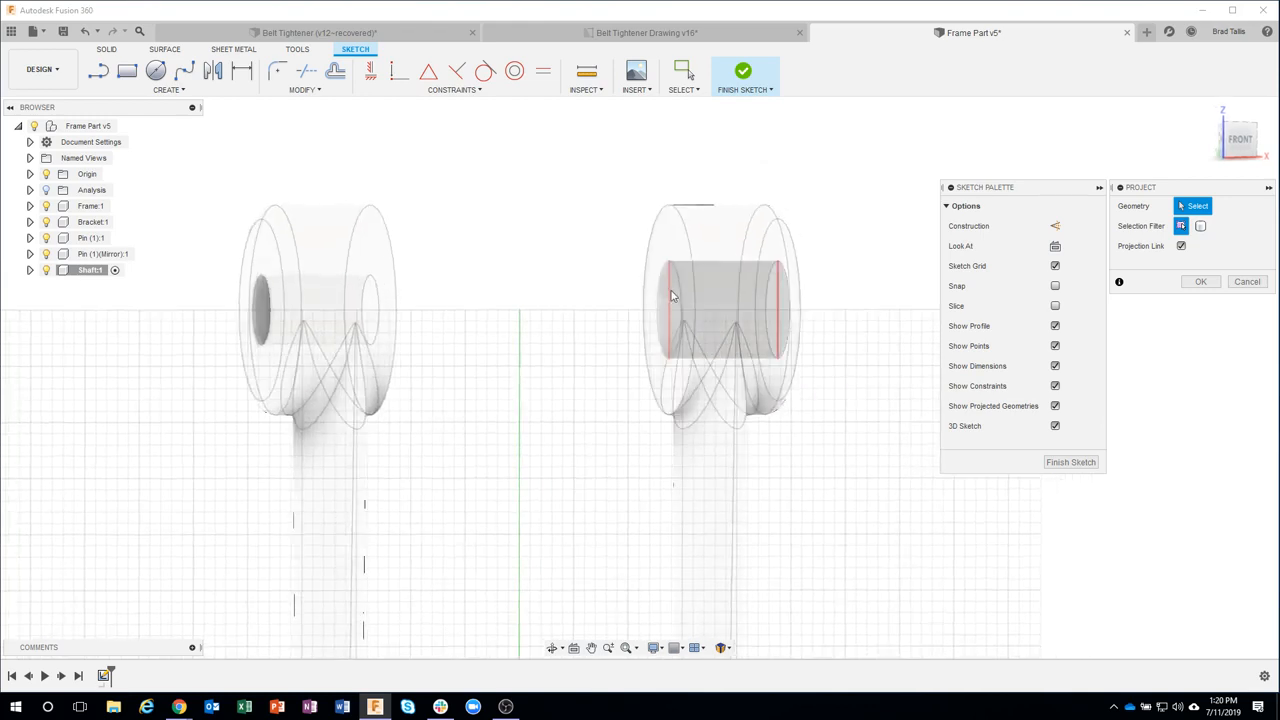
{"action": "middle_click_drag", "start_coordinate": [660, 334], "coordinate": [666, 290], "text": "shift"}
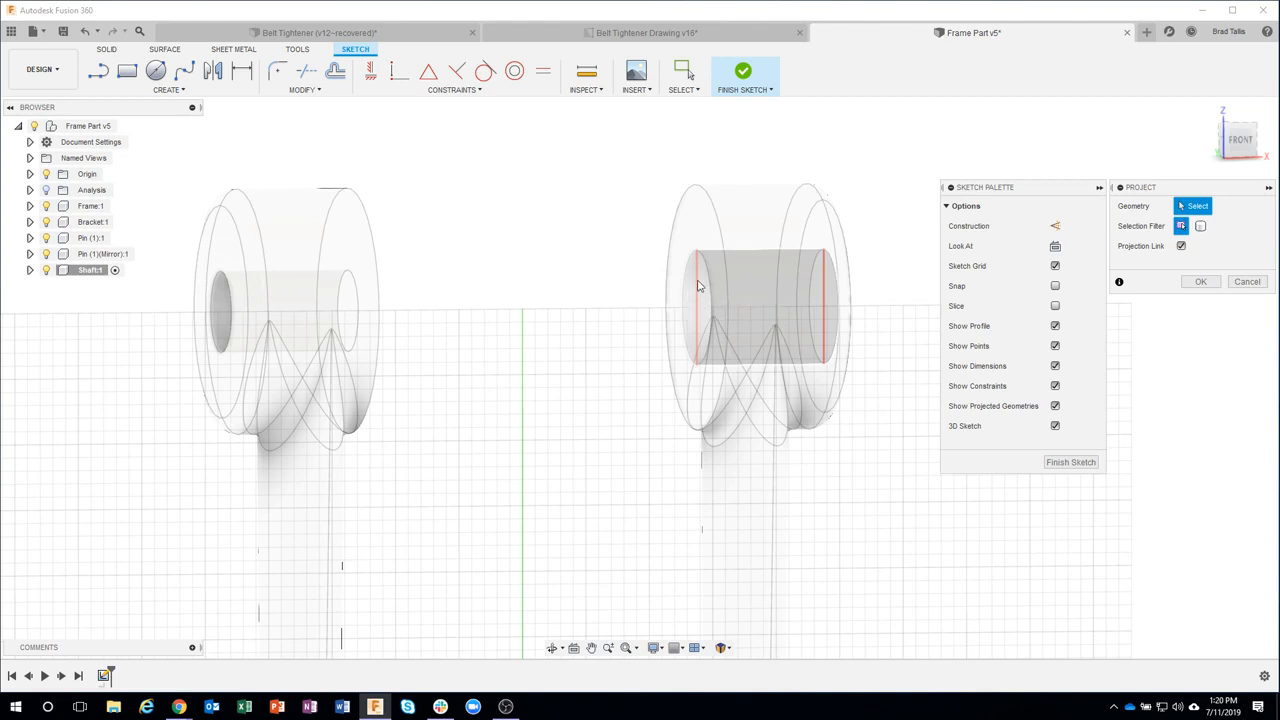
{"action": "left_click", "coordinate": [692, 294]}
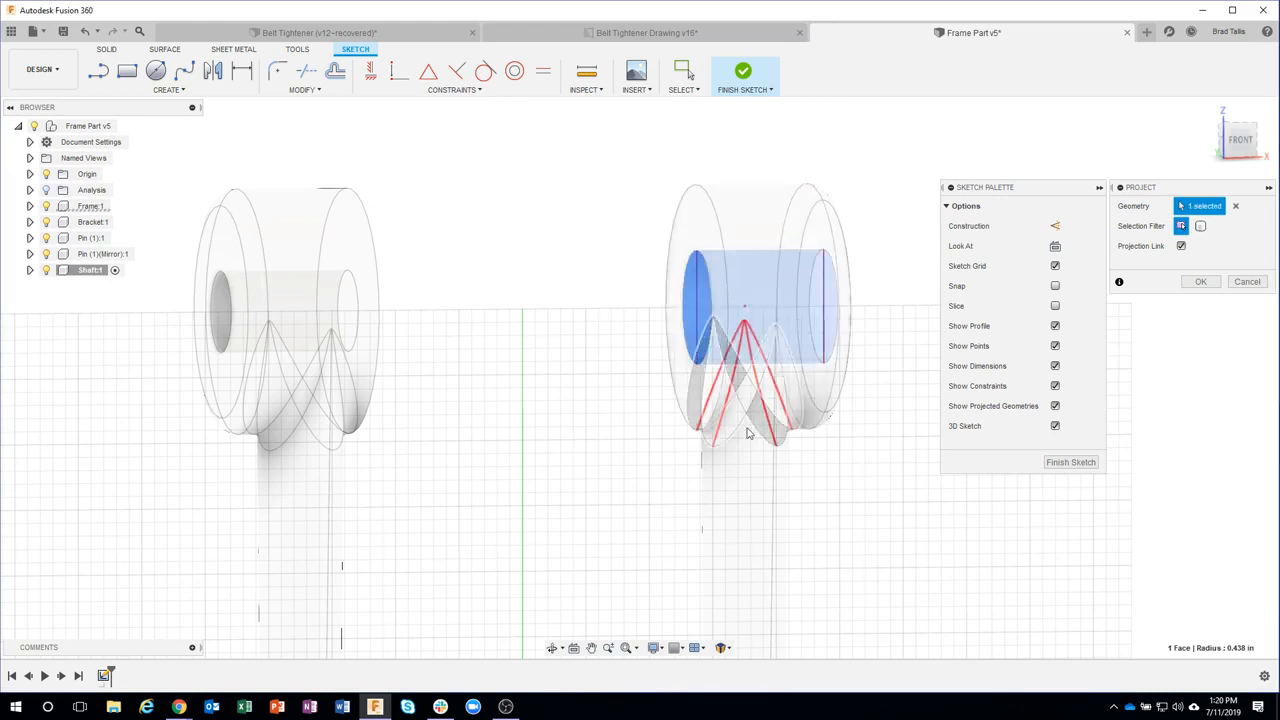
{"action": "left_click", "coordinate": [45, 208]}
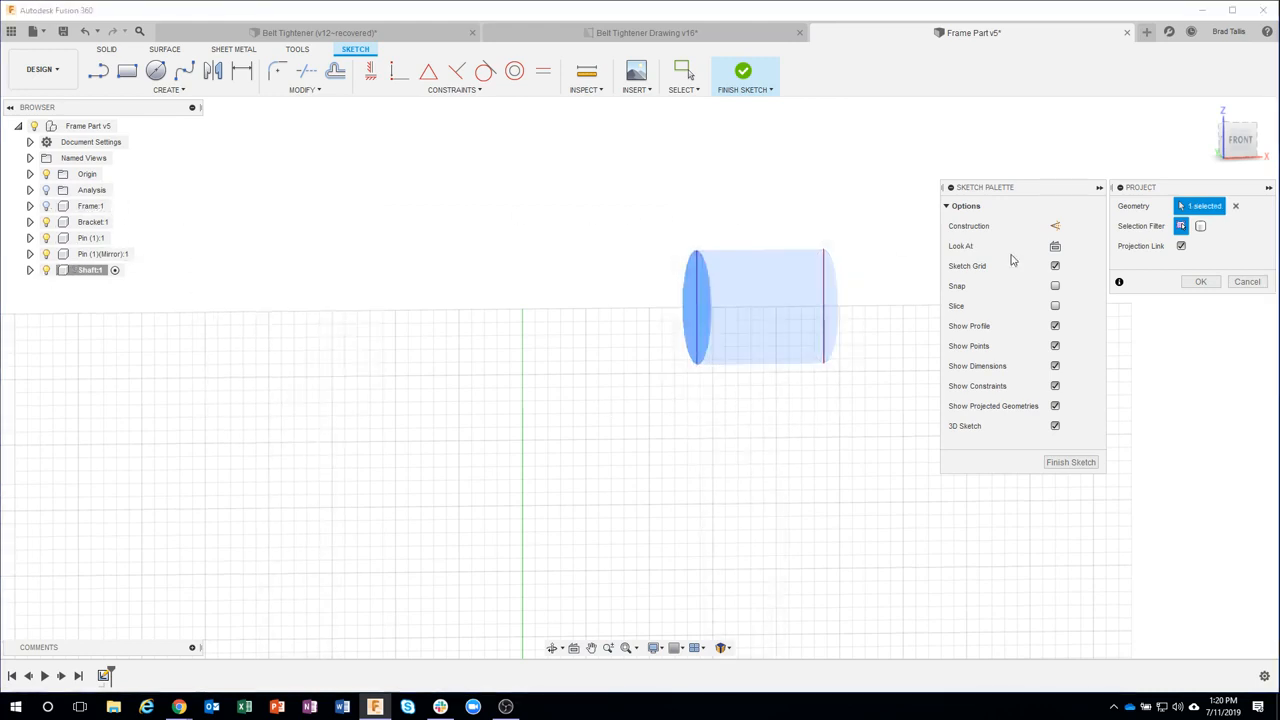
{"action": "left_click", "coordinate": [1192, 281]}
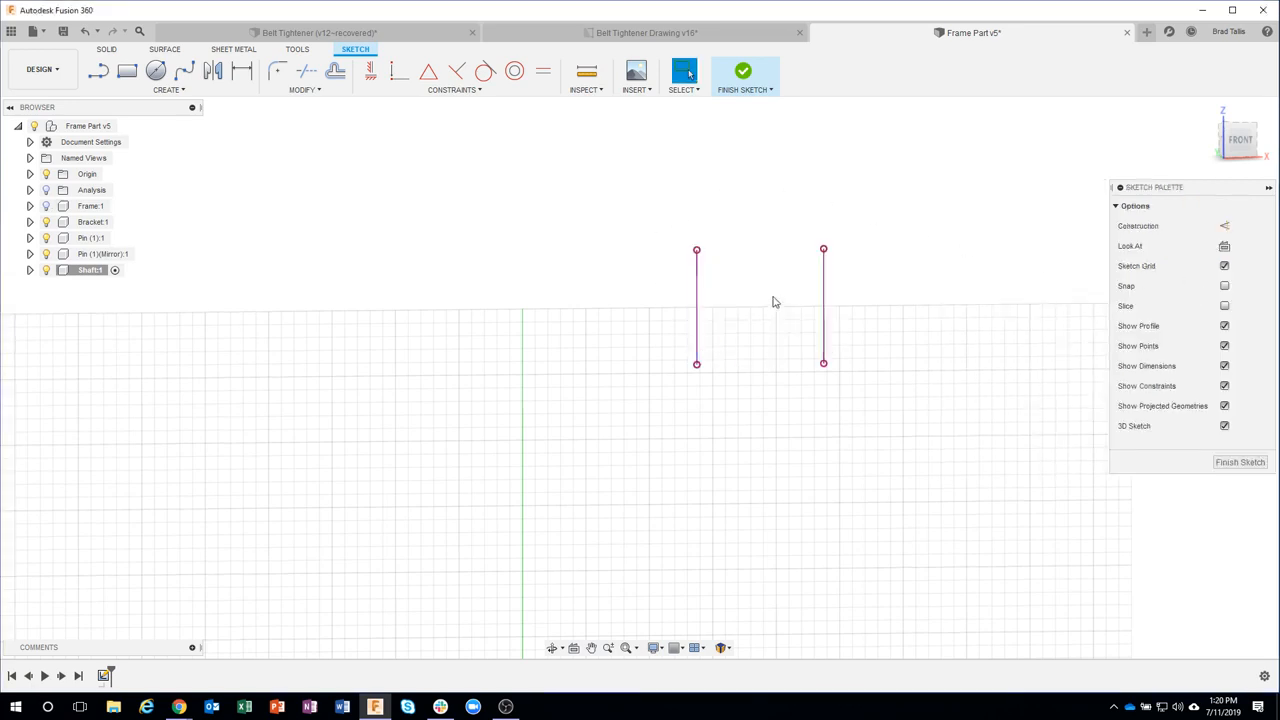
- Show the Frame component again, project the smaller bore's cylindrical face into the sketch, and return to the front view
{"action": "left_click", "coordinate": [46, 206]}
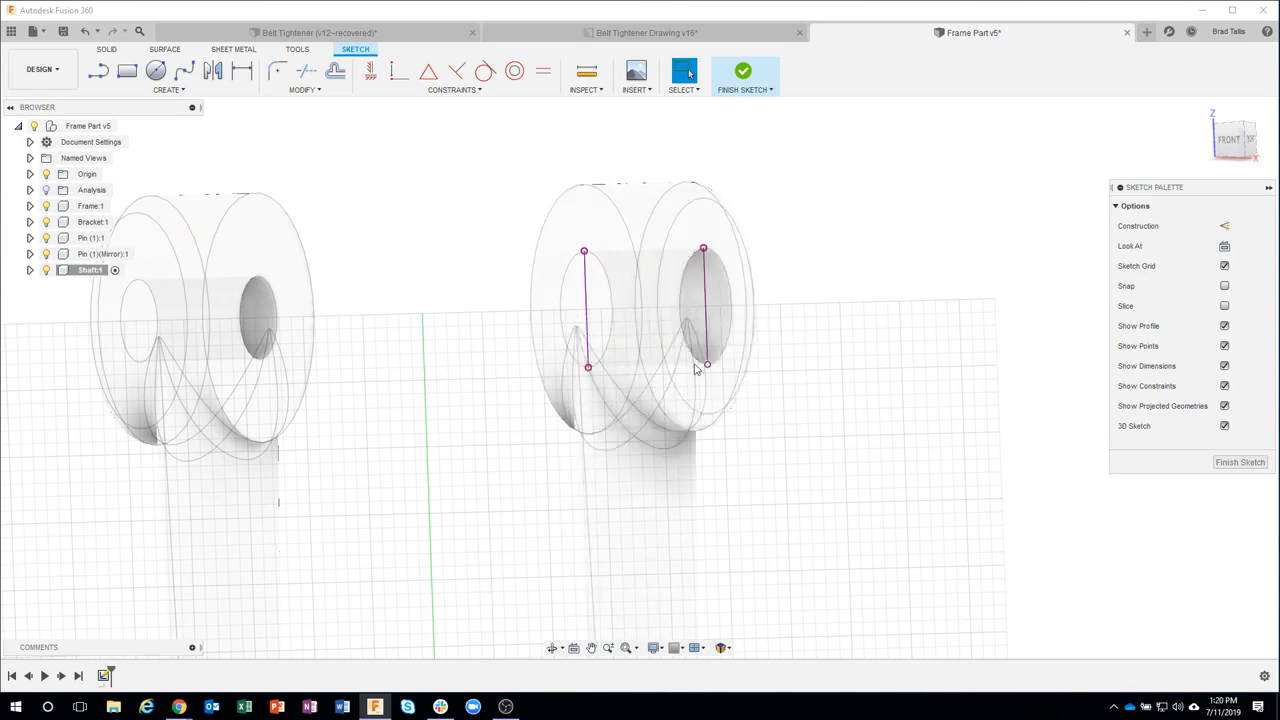
{"action": "left_click", "coordinate": [549, 290]}
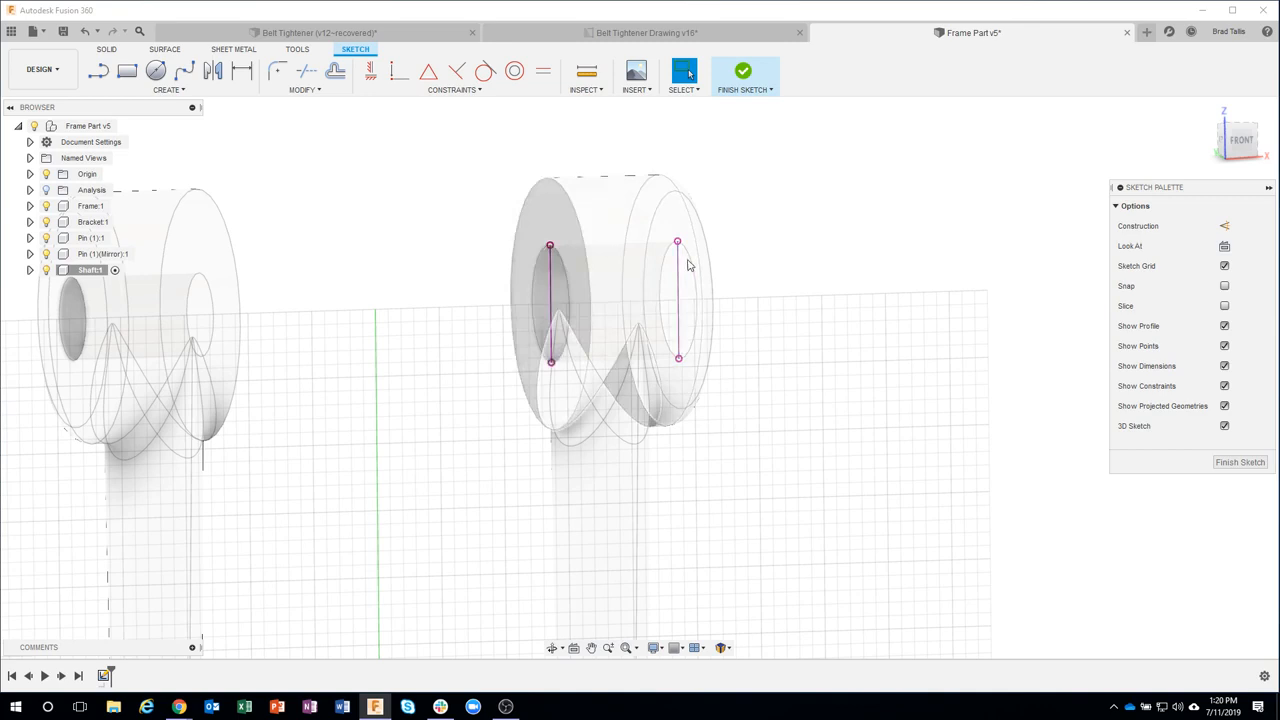
{"action": "mouse_move", "coordinate": [431, 267]}
{"action": "middle_mouse_down", "text": "shift"}
{"action": "mouse_move", "coordinate": [457, 260]}
{"action": "mouse_move", "coordinate": [437, 247]}
{"action": "mouse_move", "coordinate": [404, 288]}
{"action": "middle_mouse_up", "text": "shift"}
{"action": "key", "text": "p"}
{"action": "scroll", "coordinate": [402, 290], "scroll_direction": "up", "scroll_amount": 1}
{"action": "scroll", "coordinate": [444, 267], "scroll_direction": "up", "scroll_amount": 3}
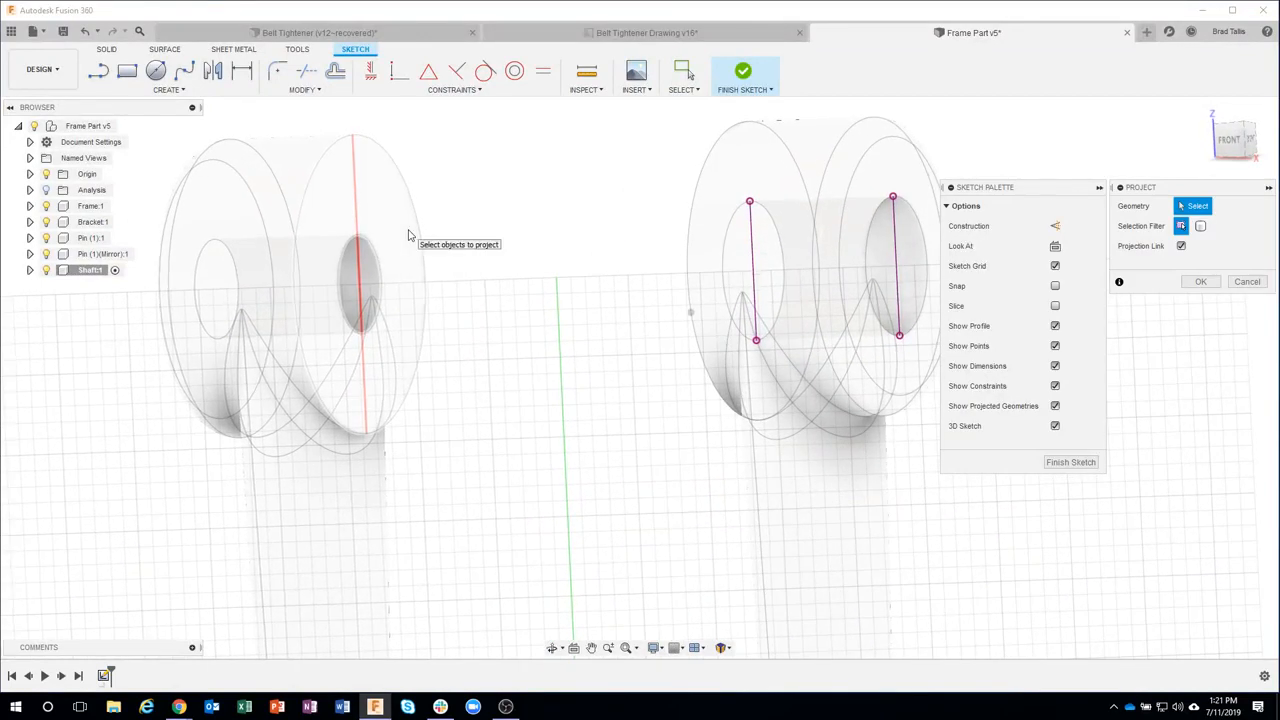
{"action": "middle_click_drag", "start_coordinate": [409, 235], "coordinate": [400, 229], "text": "shift"}
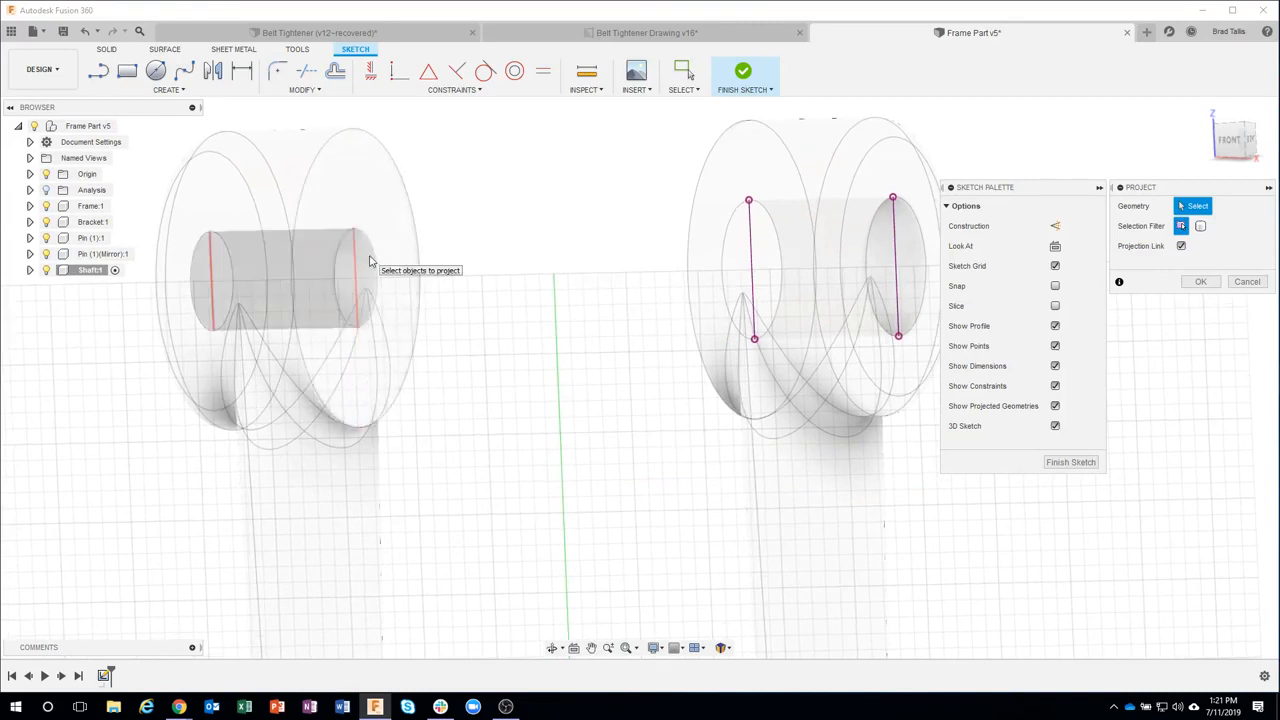
{"action": "left_click", "coordinate": [368, 260]}
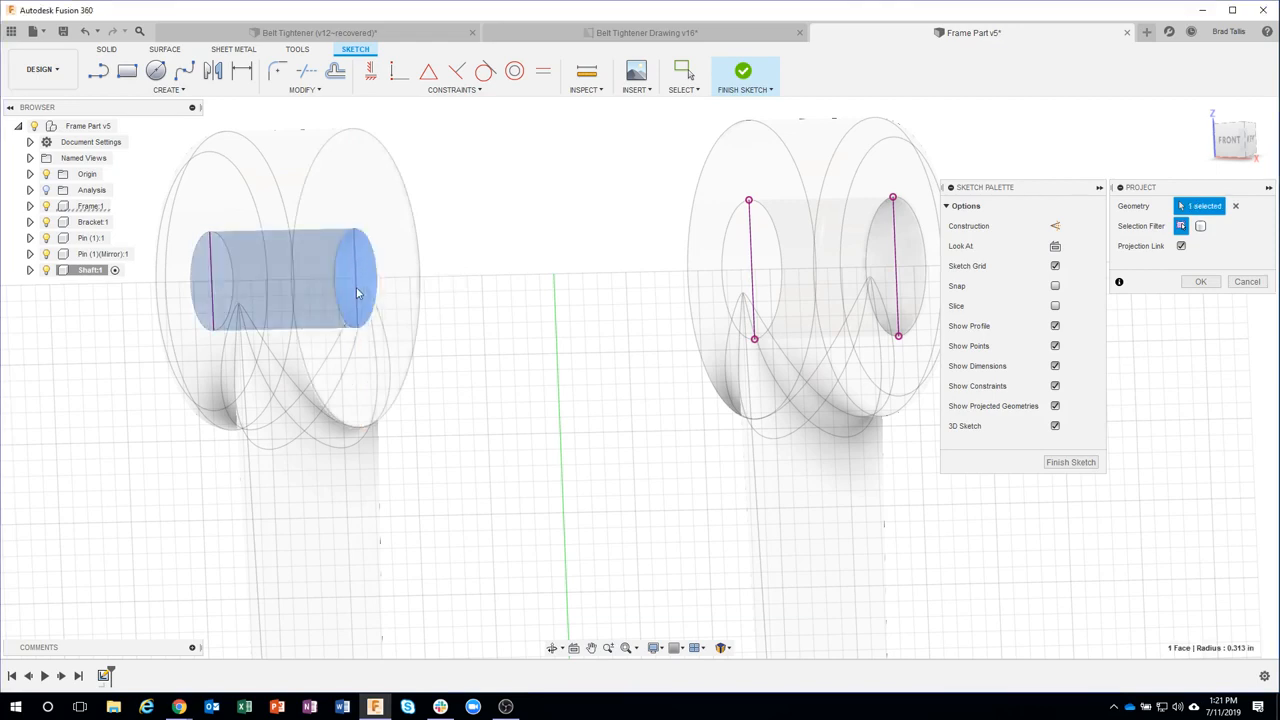
{"action": "left_click", "coordinate": [1201, 281]}
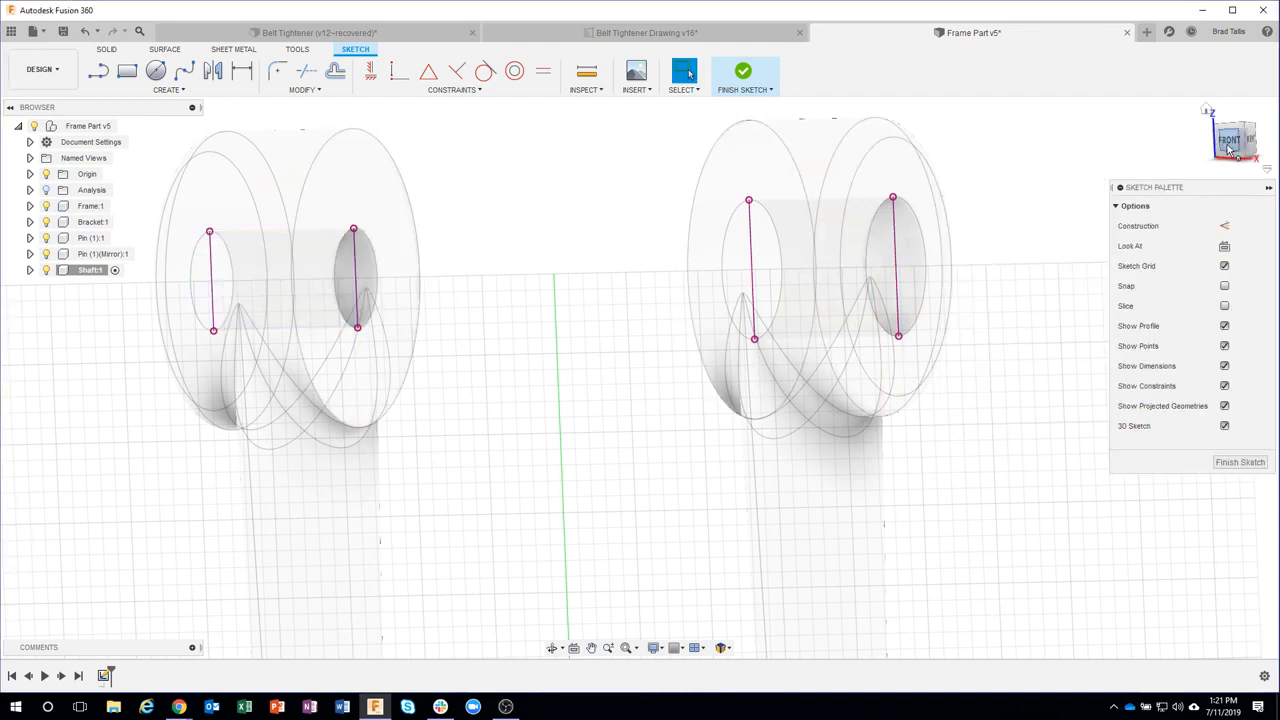
{"action": "left_click", "coordinate": [1232, 139]}
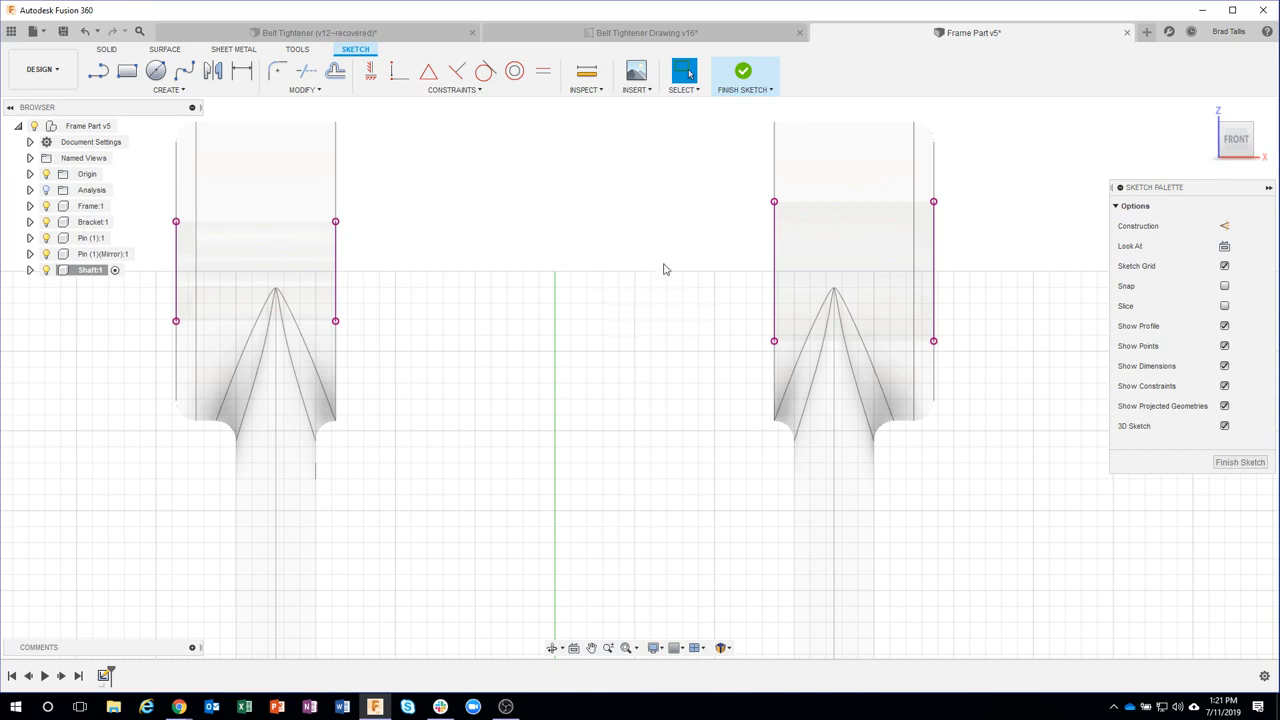
- Check the shaft drawing, draw a 2.75 in horizontal line between the midpoints of the bores' inner projected edges, and make it a construction line
{"action": "left_click", "coordinate": [622, 34]}
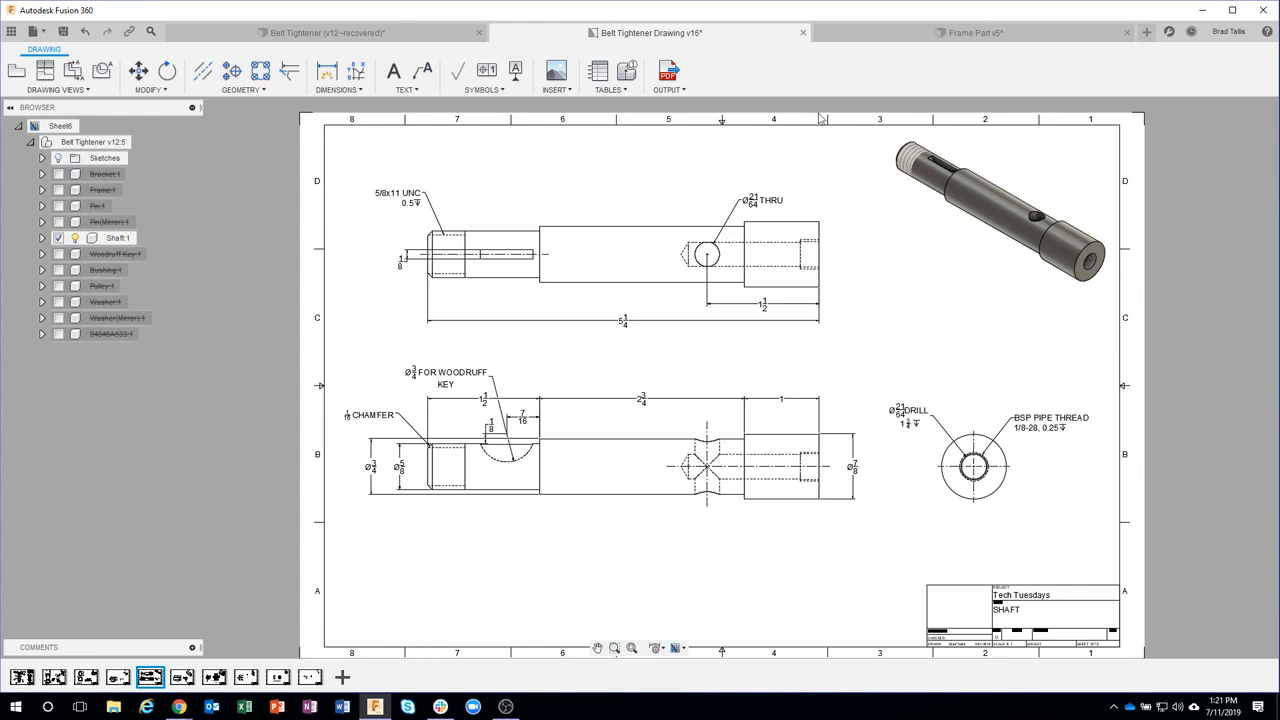
{"action": "left_click", "coordinate": [903, 36]}
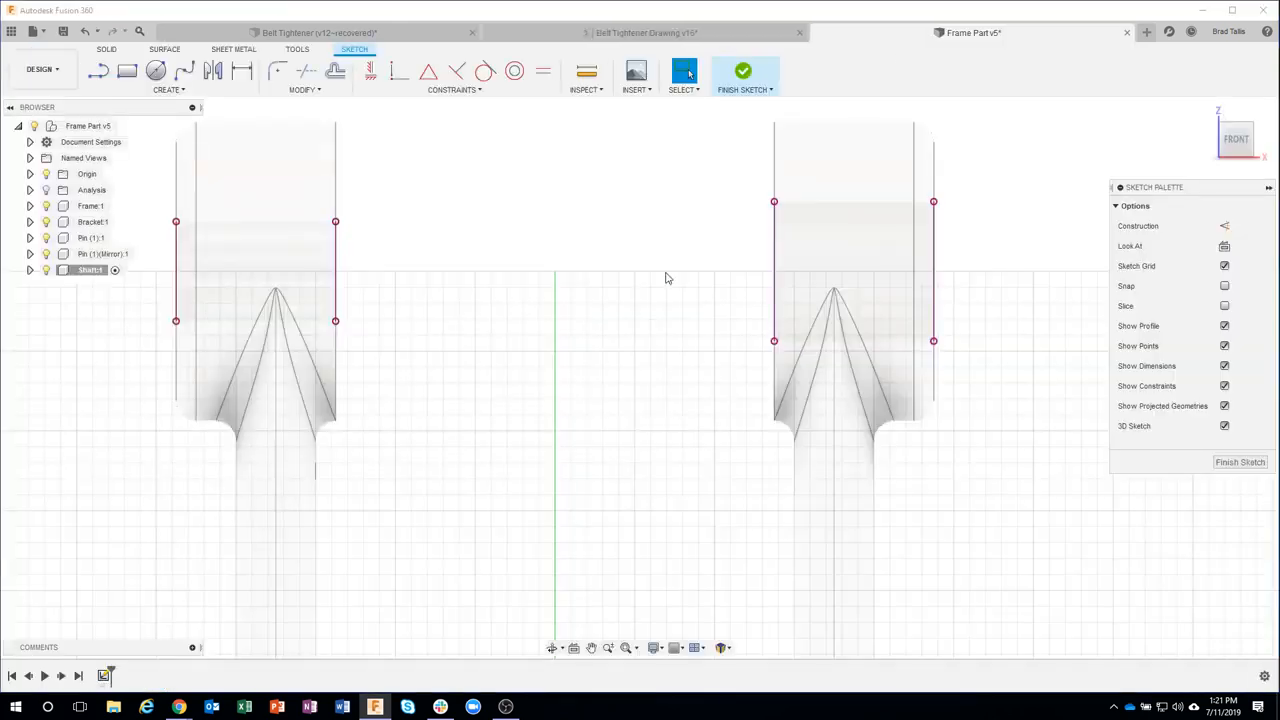
{"action": "middle_click_drag", "start_coordinate": [675, 242], "coordinate": [671, 331]}
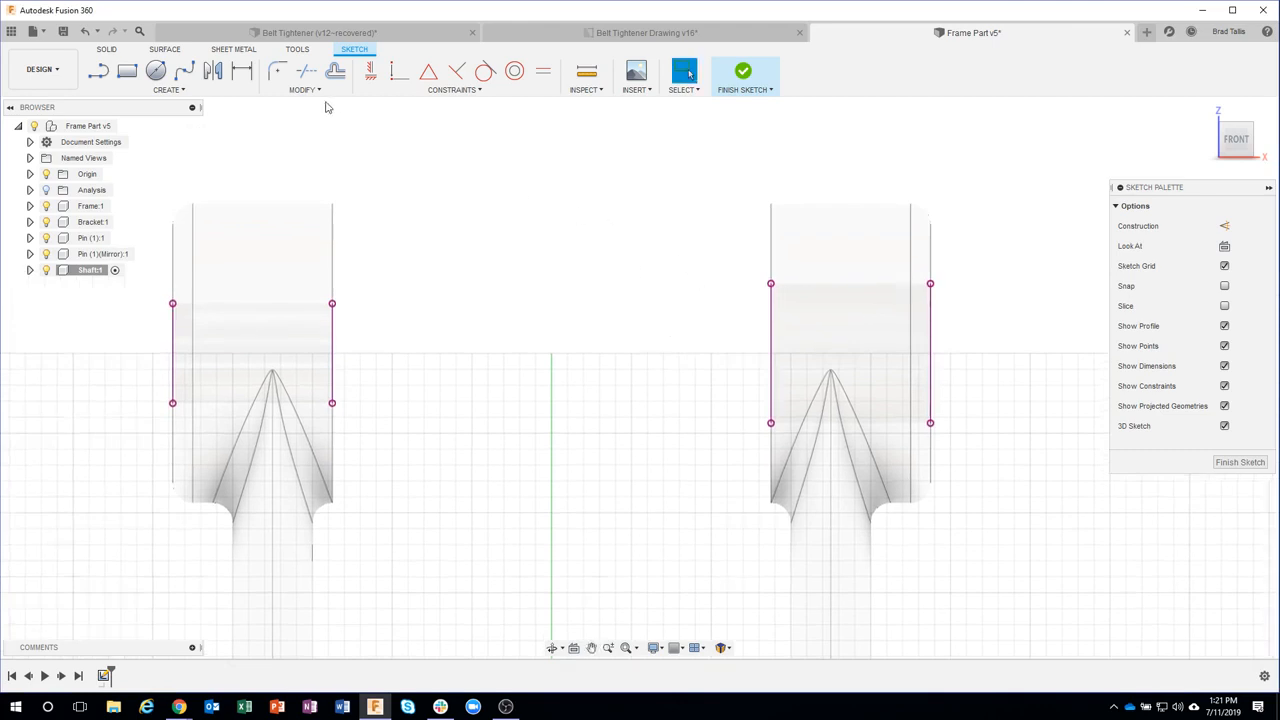
{"action": "left_click", "coordinate": [98, 70]}
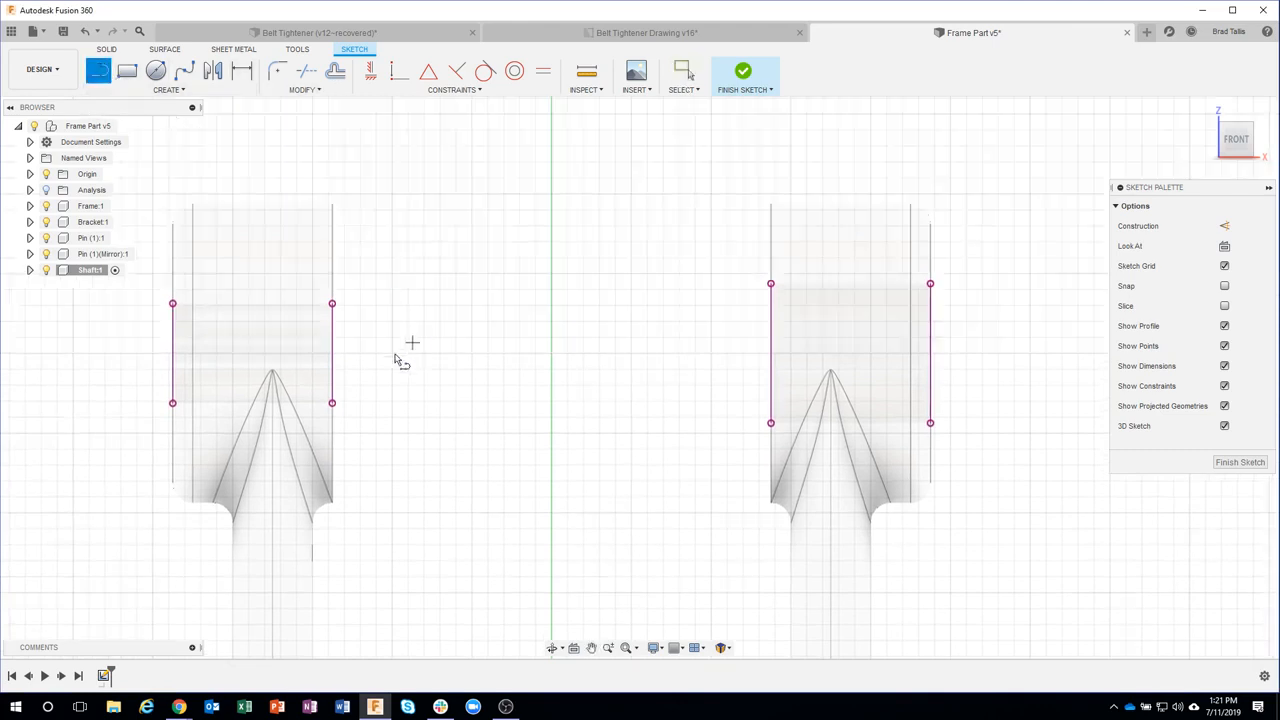
{"action": "left_click", "coordinate": [332, 355]}
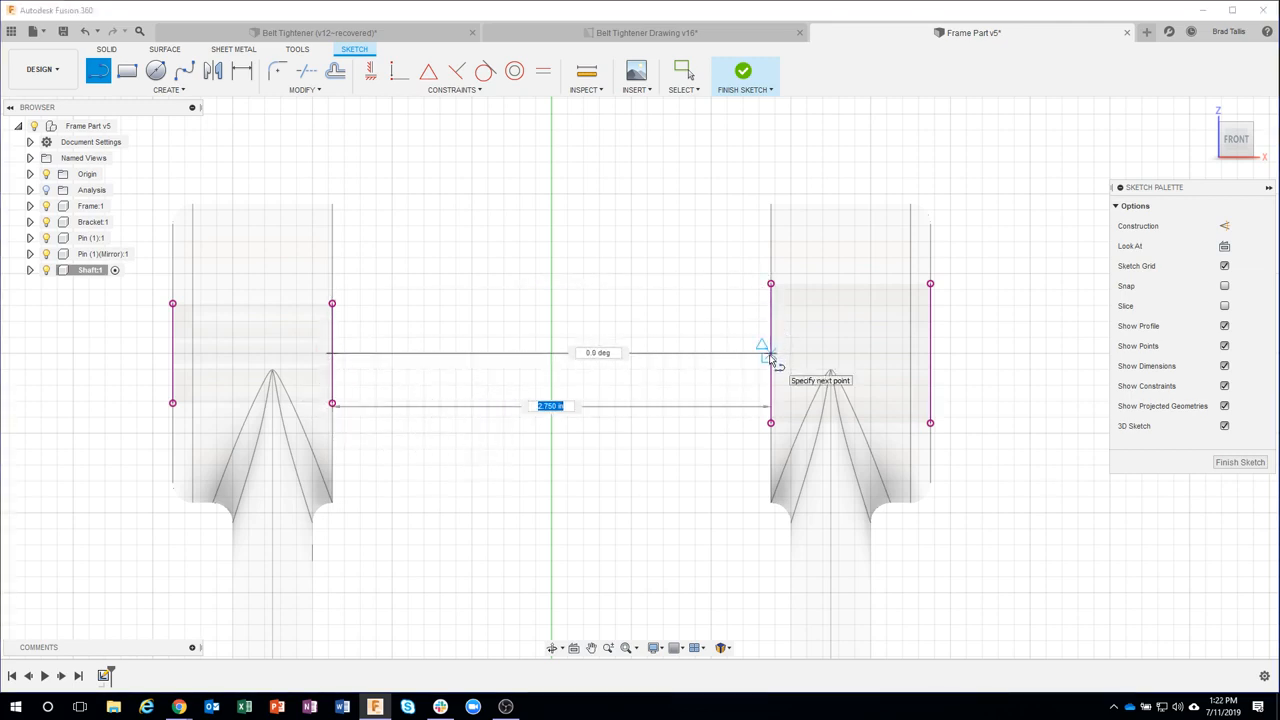
{"action": "double_click", "coordinate": [769, 355]}
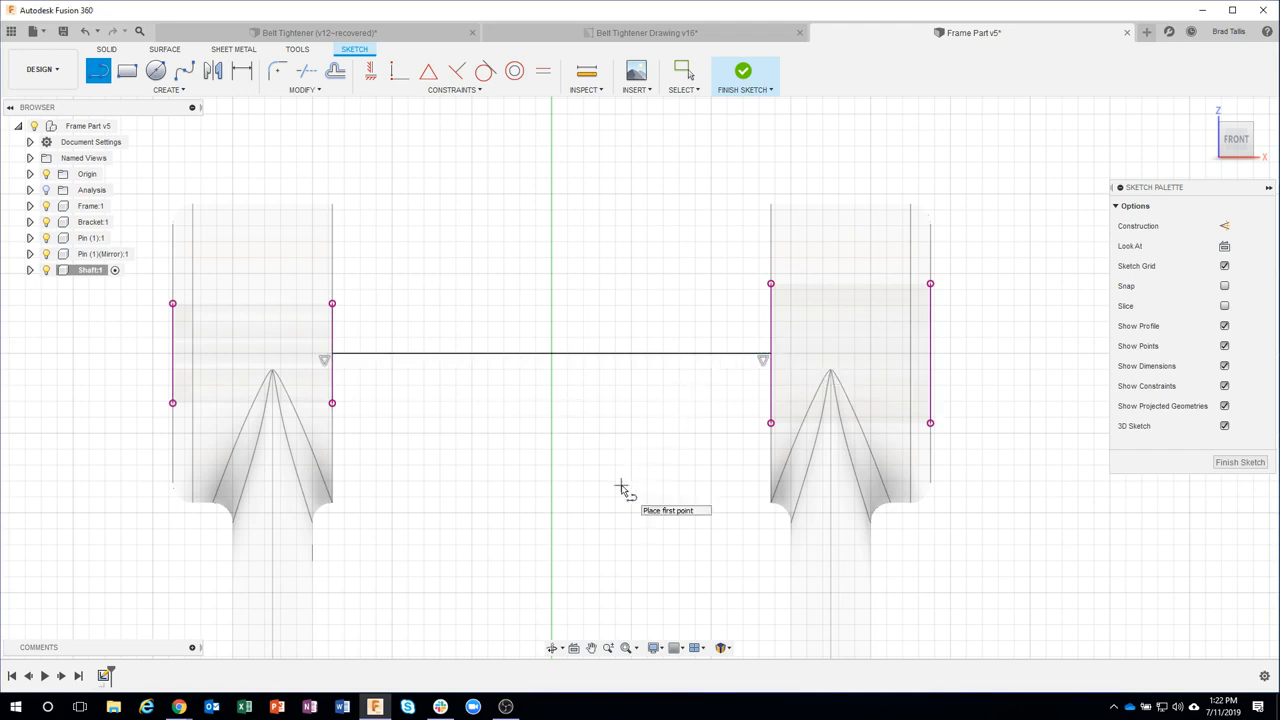
{"action": "key", "text": "Escape"}
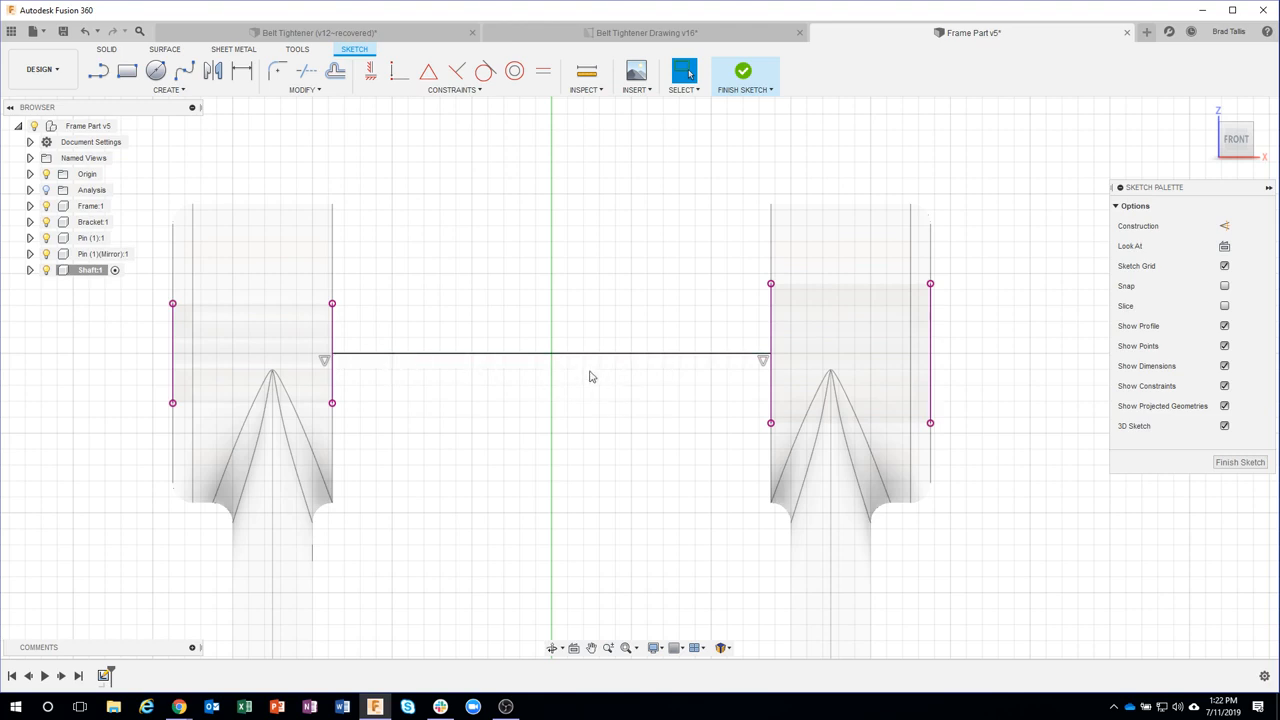
{"action": "left_click", "coordinate": [625, 355]}
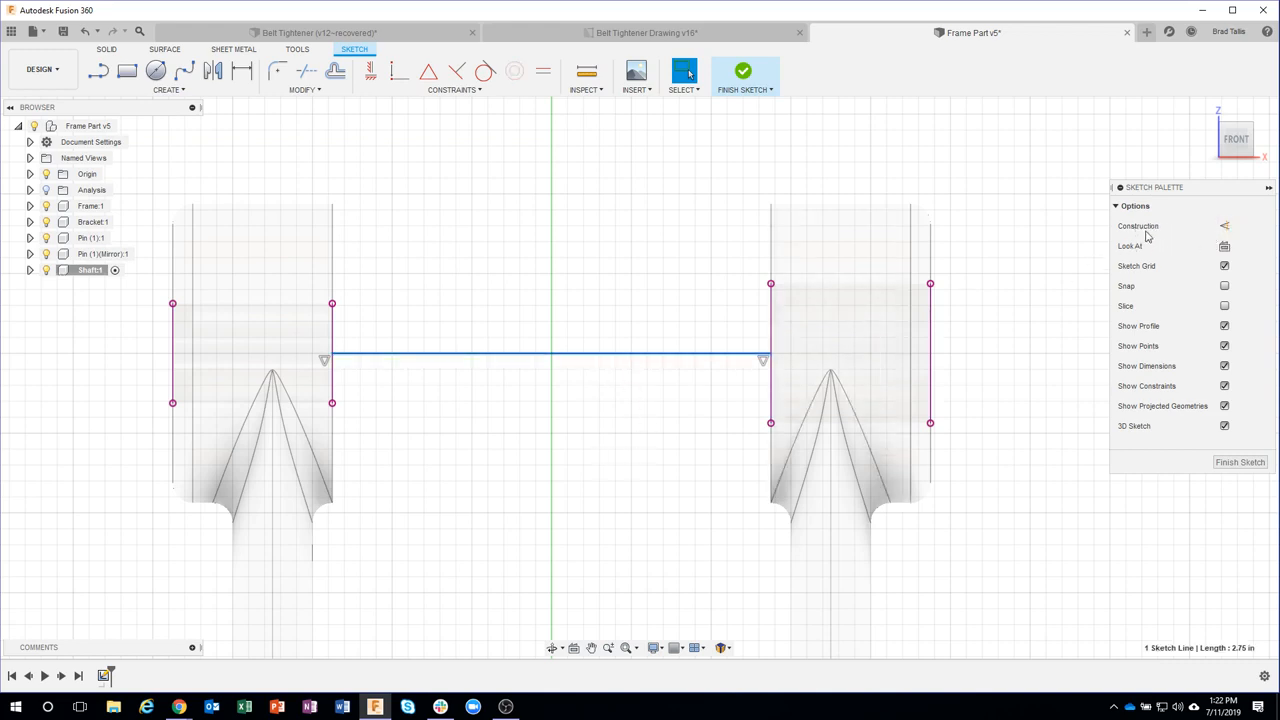
{"action": "left_click", "coordinate": [1224, 226]}
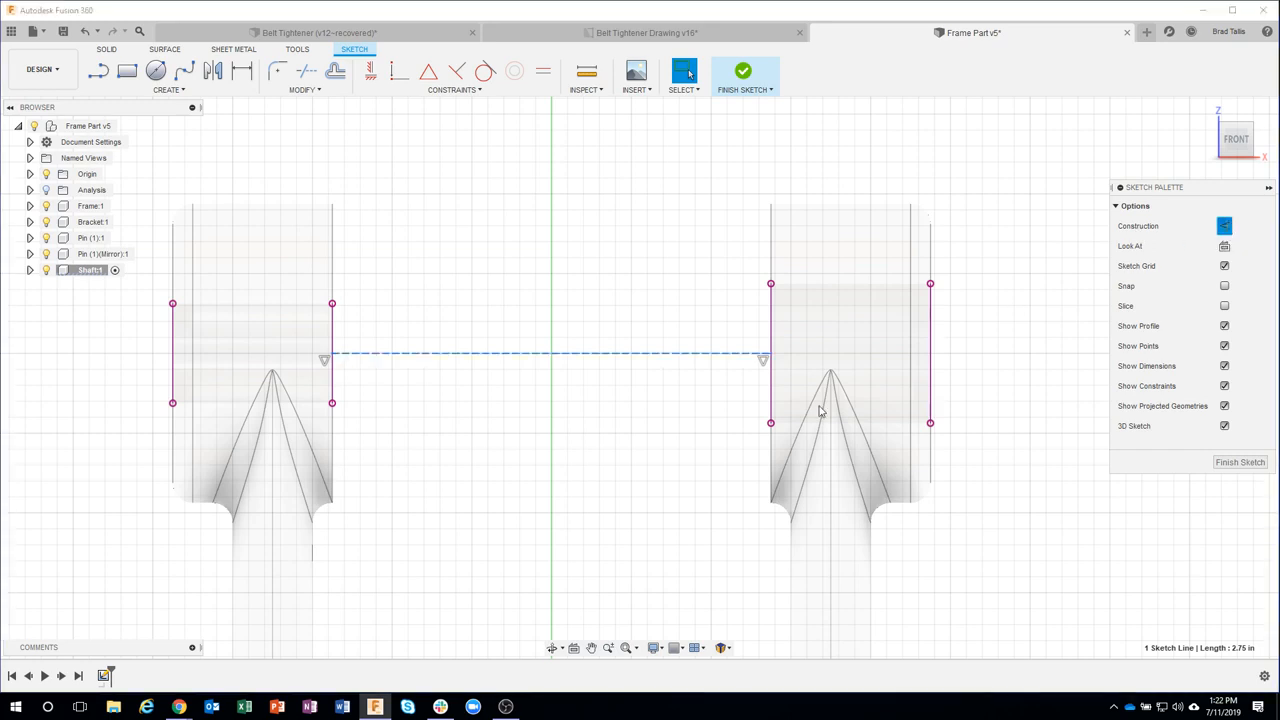
{"action": "left_click", "coordinate": [600, 440]}
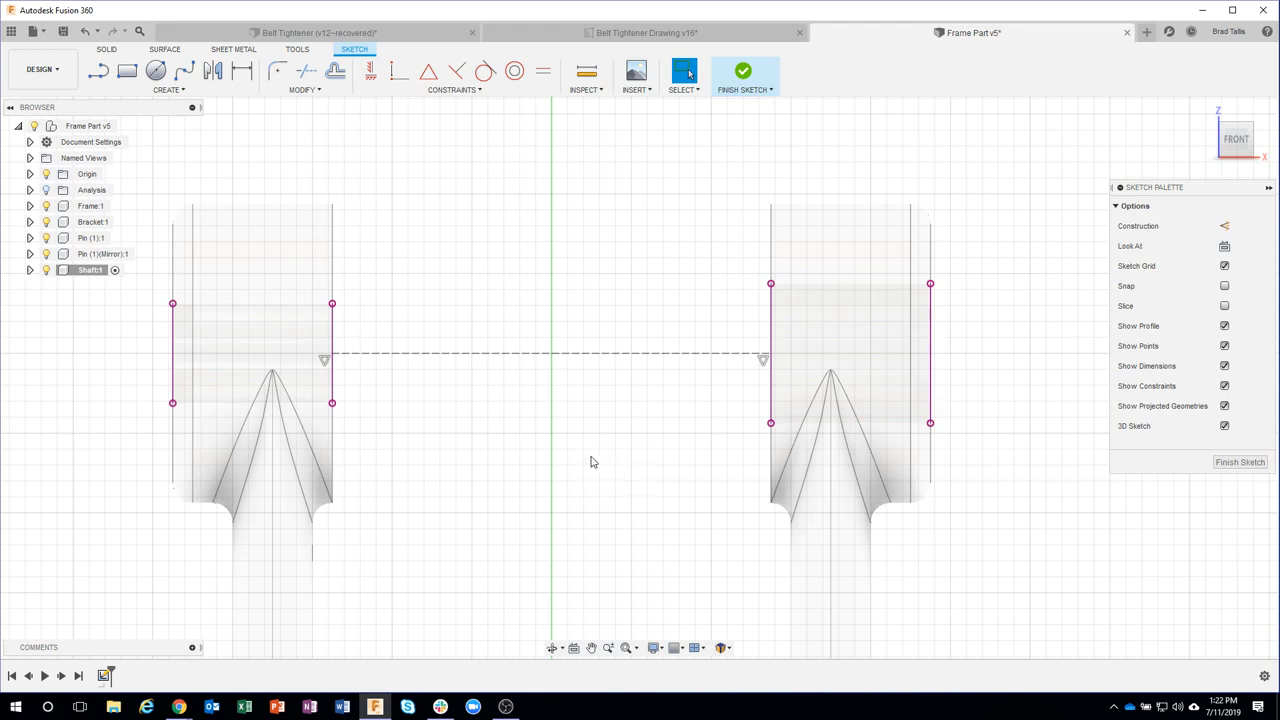
- Offset the construction centerline upward by (3/4)/2 in to form the top edge of the shaft's middle section
{"action": "middle_click_drag", "start_coordinate": [585, 459], "coordinate": [634, 472]}
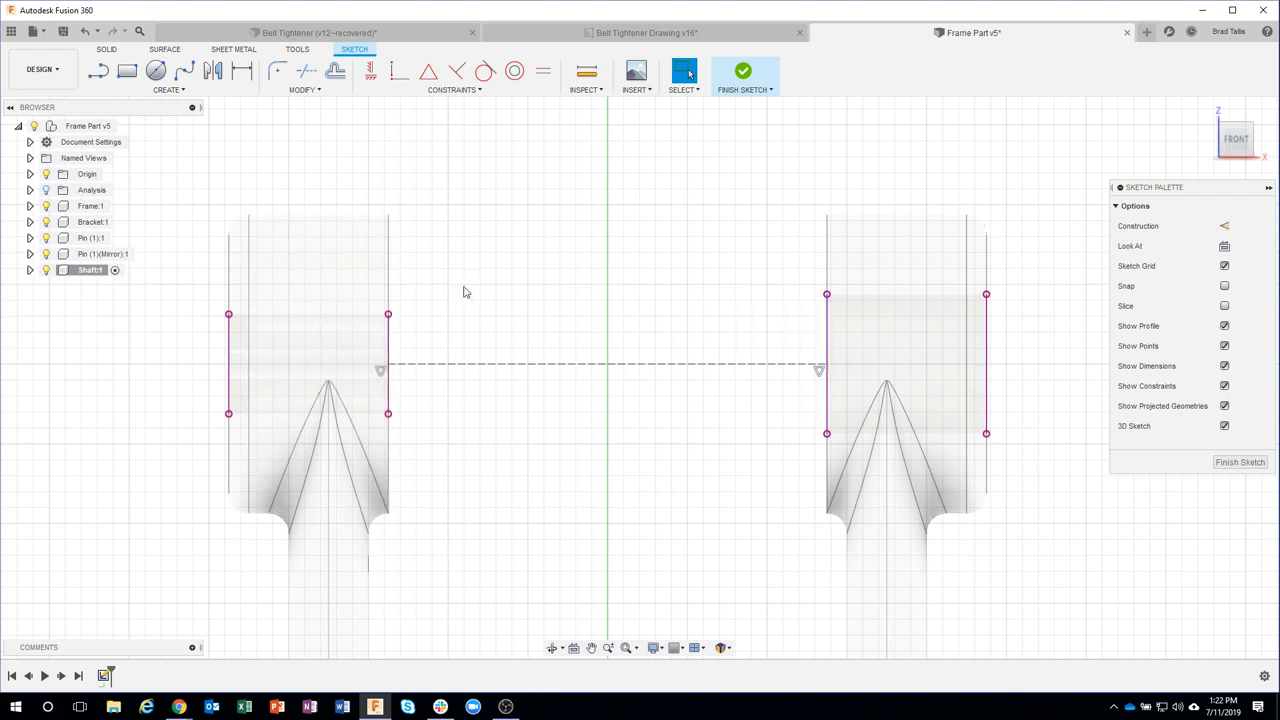
{"action": "left_click", "coordinate": [335, 72]}
{"action": "left_click", "coordinate": [546, 365]}
{"action": "left_click_drag", "start_coordinate": [541, 357], "coordinate": [556, 335]}
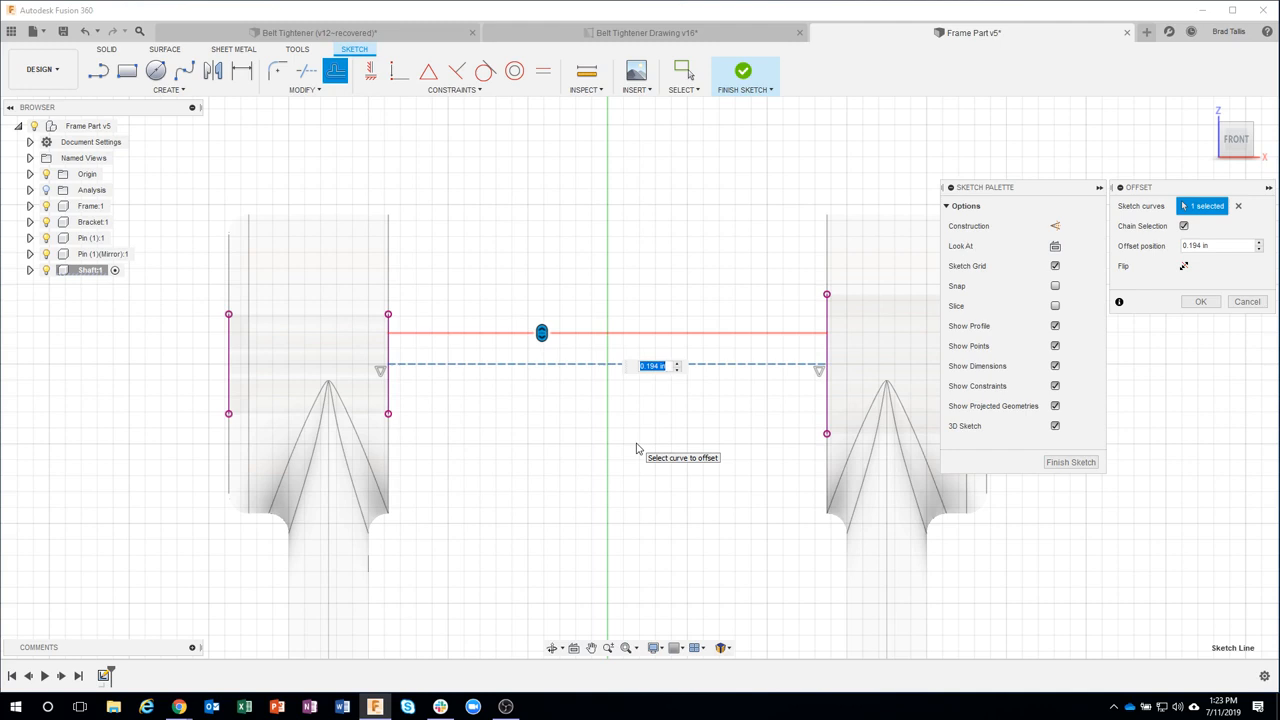
{"action": "type", "text": "3/4"}
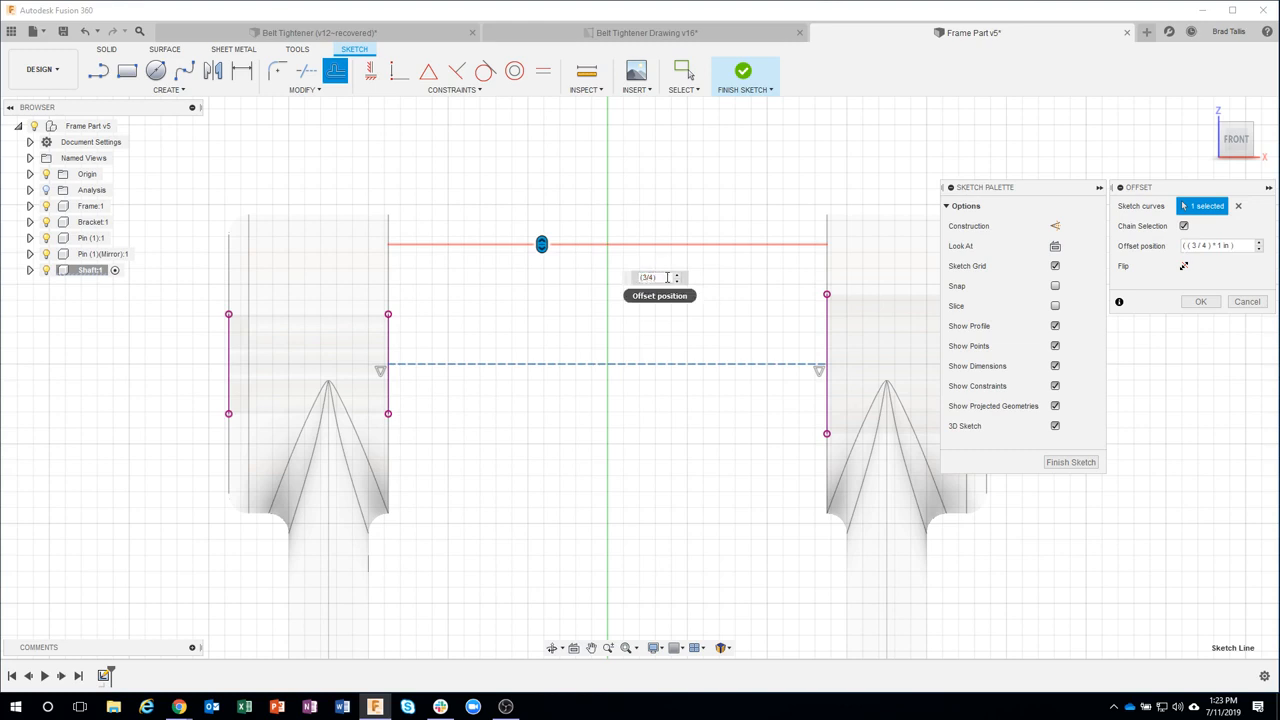
{"action": "type", "text": "/2"}
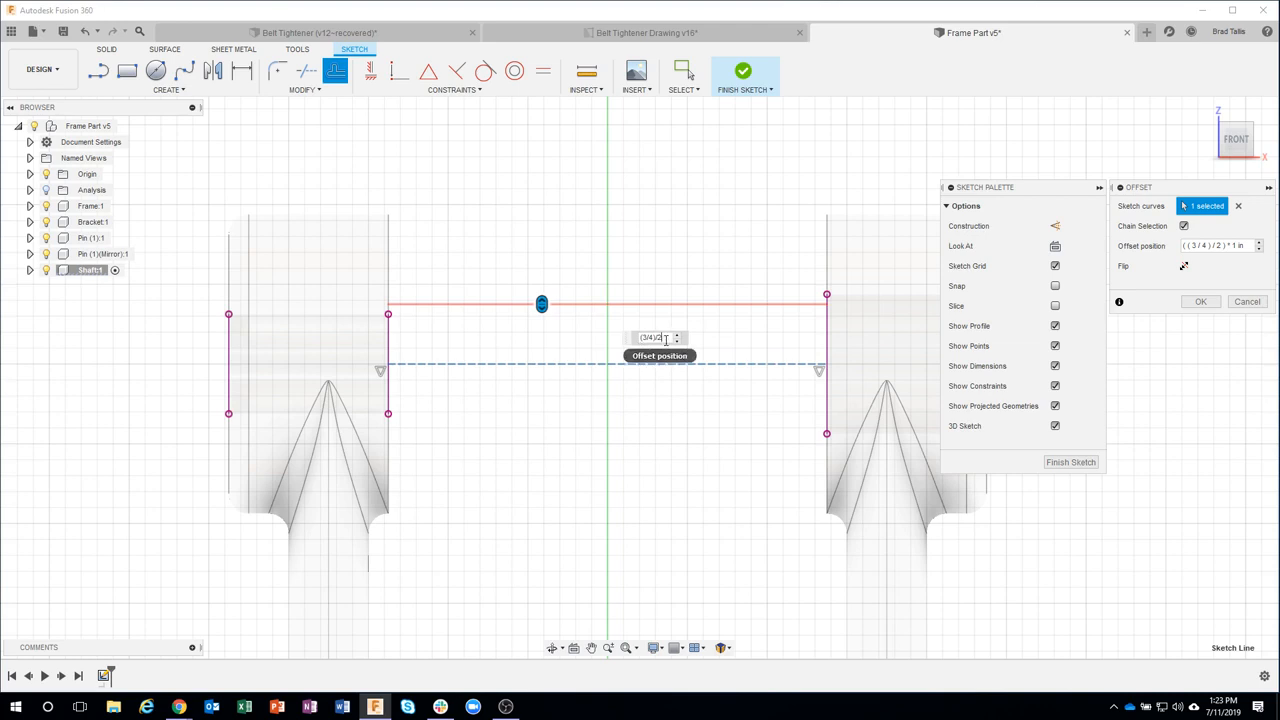
{"action": "key", "text": "Return"}
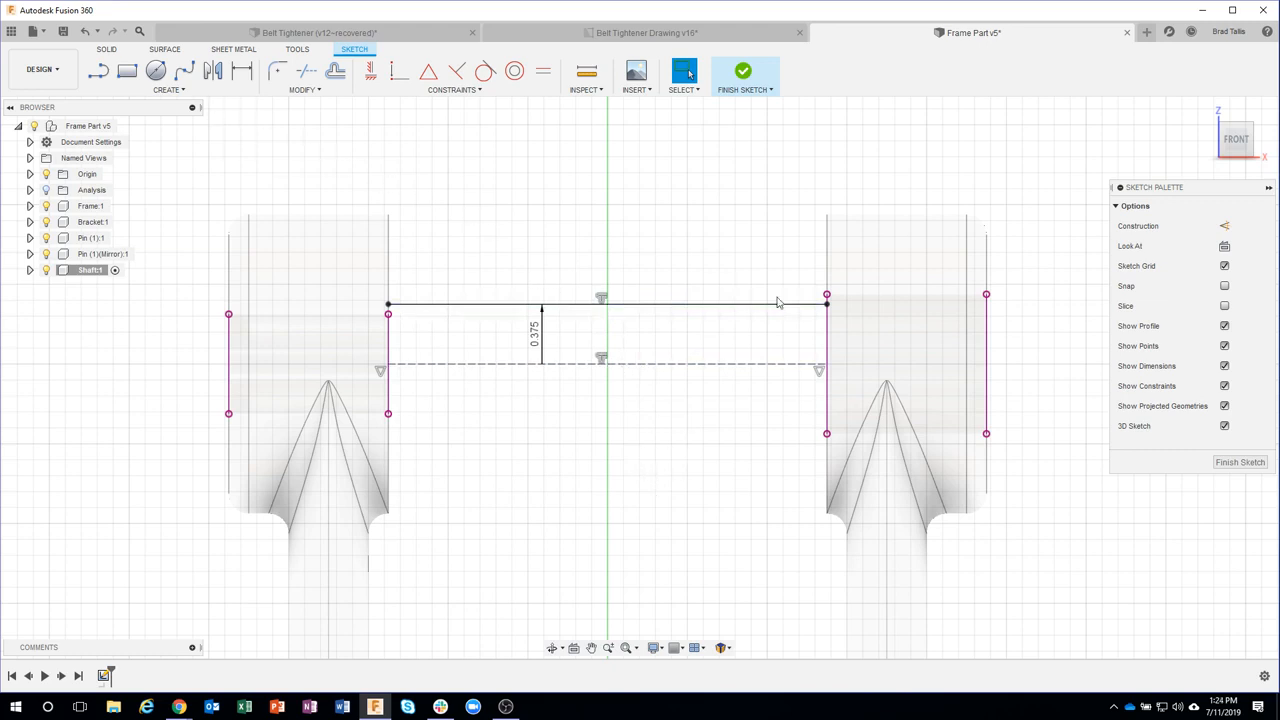
- Draw horizontal lines joining the upper endpoints of the projected edges across the larger bore and across the smaller bore
{"action": "left_click", "coordinate": [98, 70]}
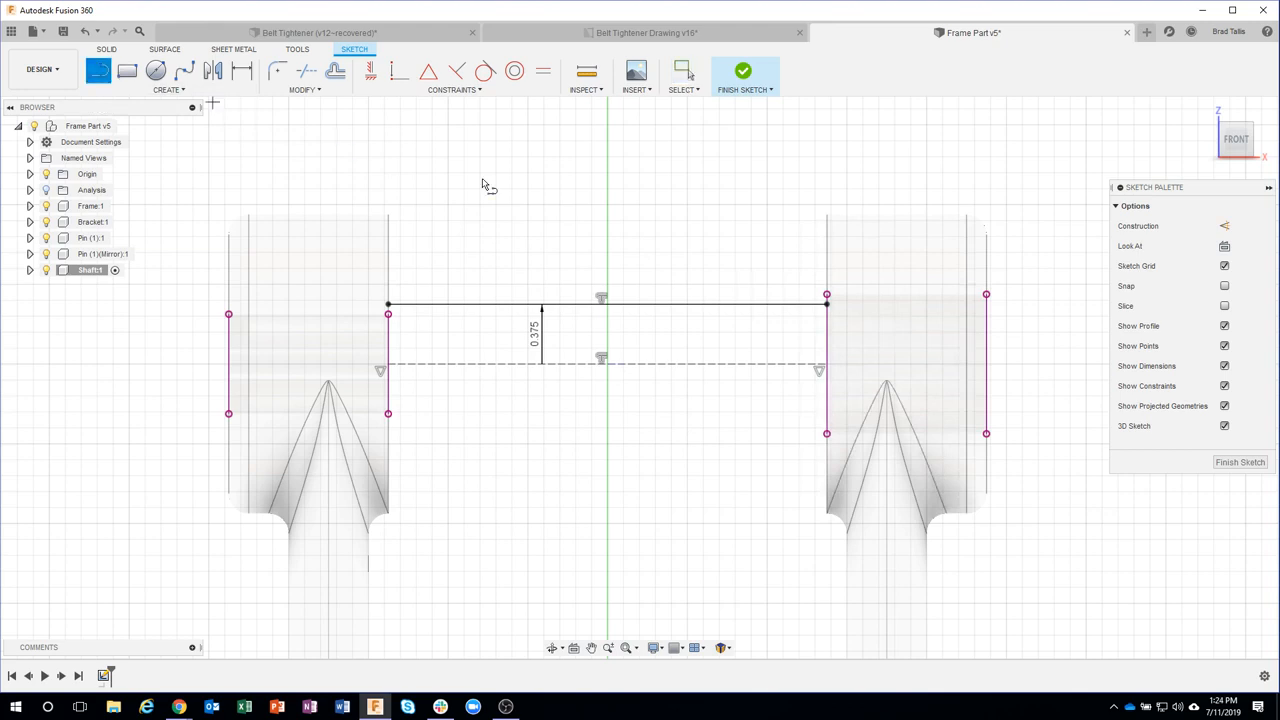
{"action": "left_click", "coordinate": [986, 294]}
{"action": "left_click", "coordinate": [826, 294]}
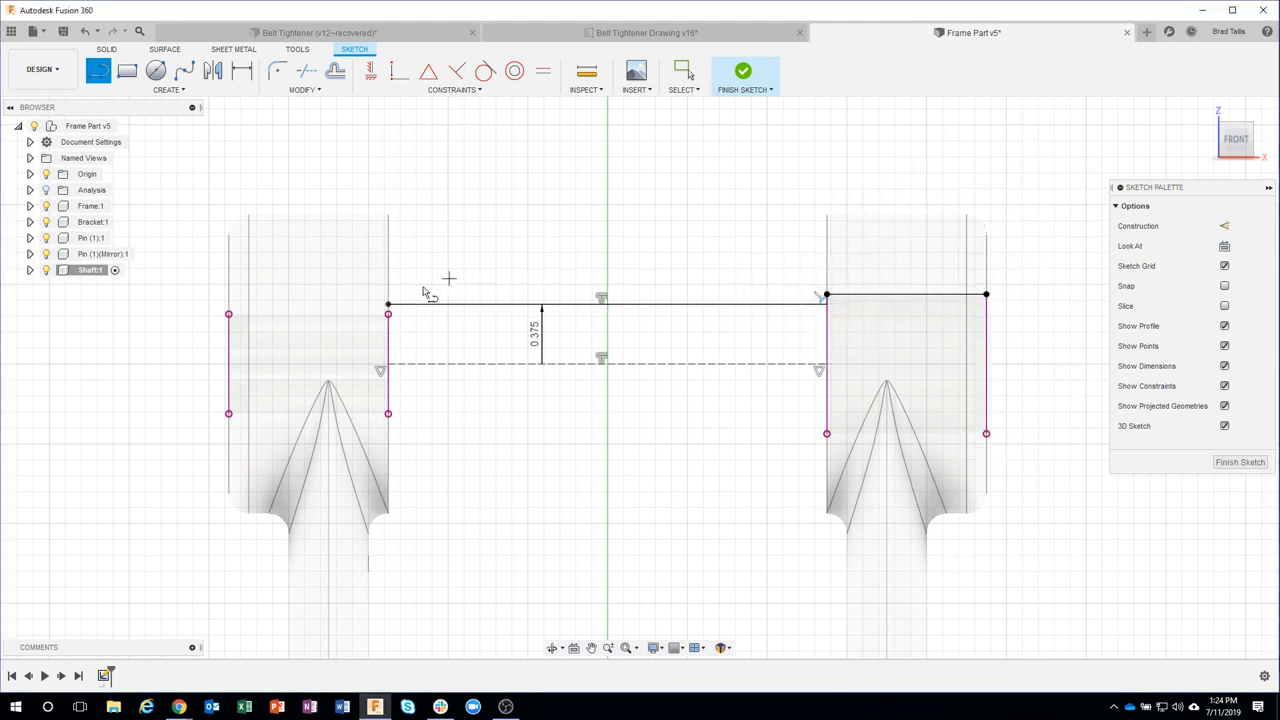
{"action": "left_click", "coordinate": [388, 313]}
{"action": "left_click_drag", "start_coordinate": [390, 316], "coordinate": [229, 315]}
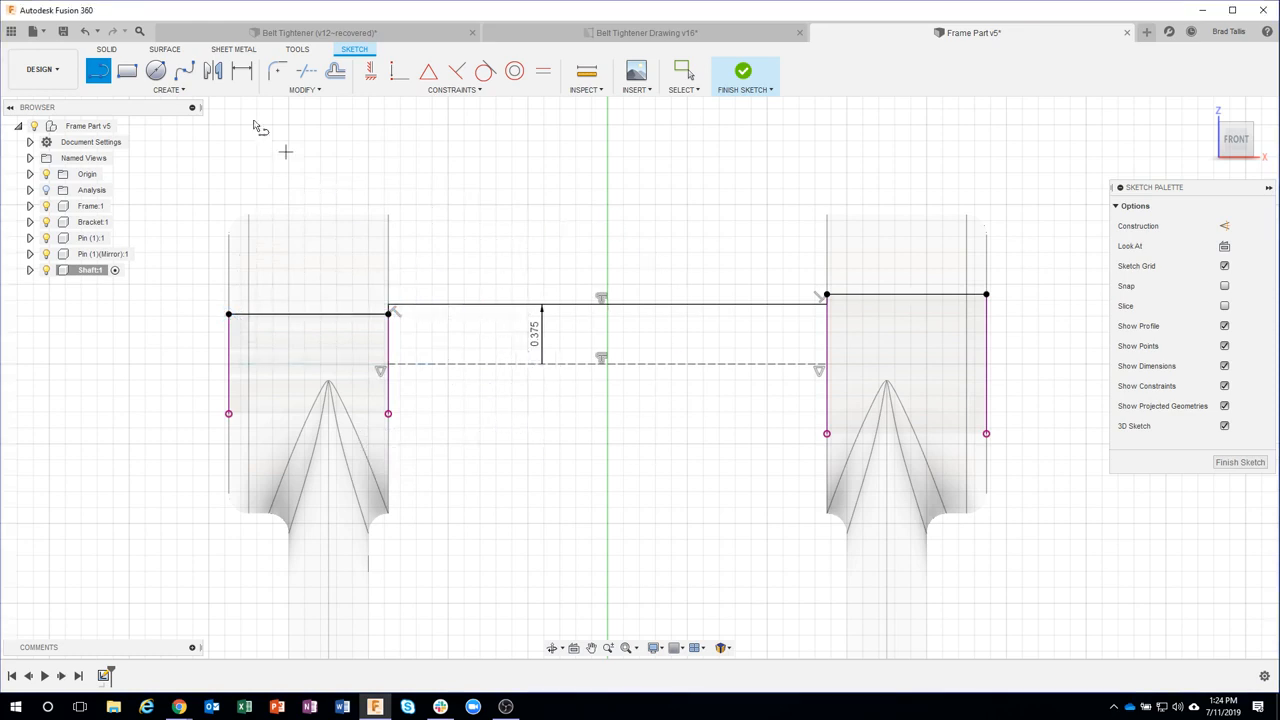
- Close the profile with a line down the smaller bore's outer edge to its midpoint and across to the larger bore's outer-edge midpoint
{"action": "left_click", "coordinate": [228, 315]}
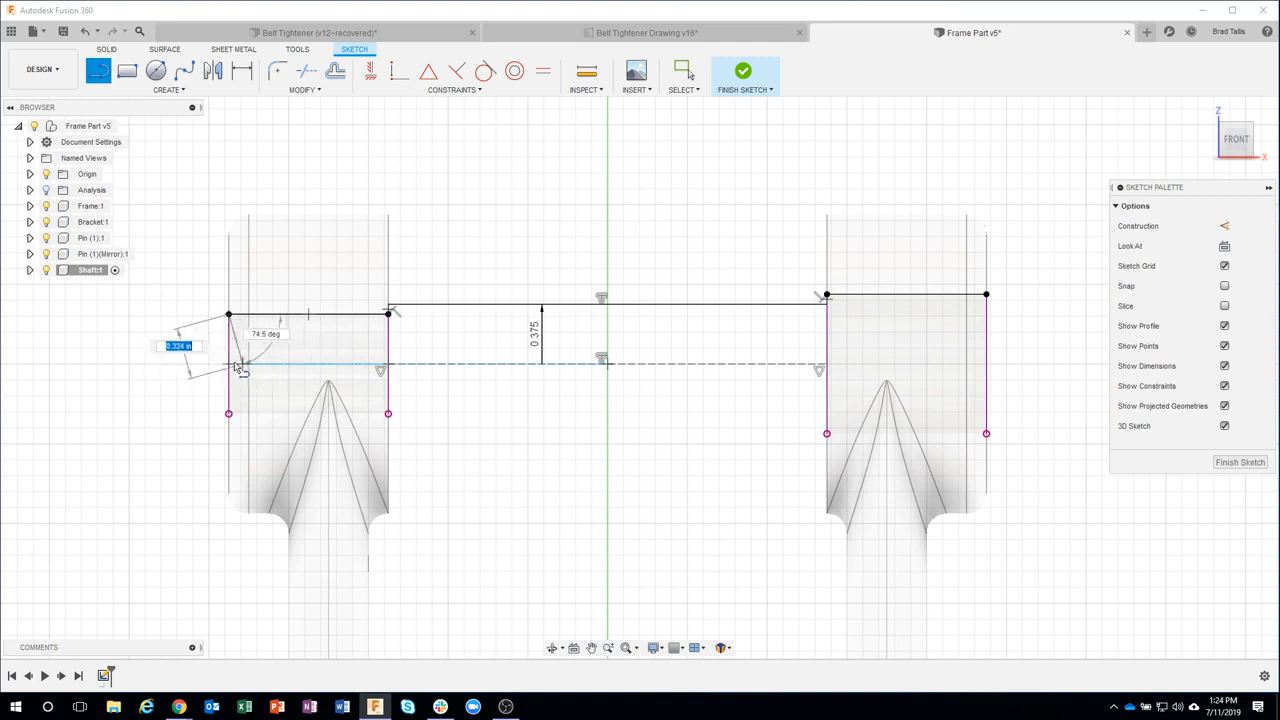
{"action": "key", "text": "Escape"}
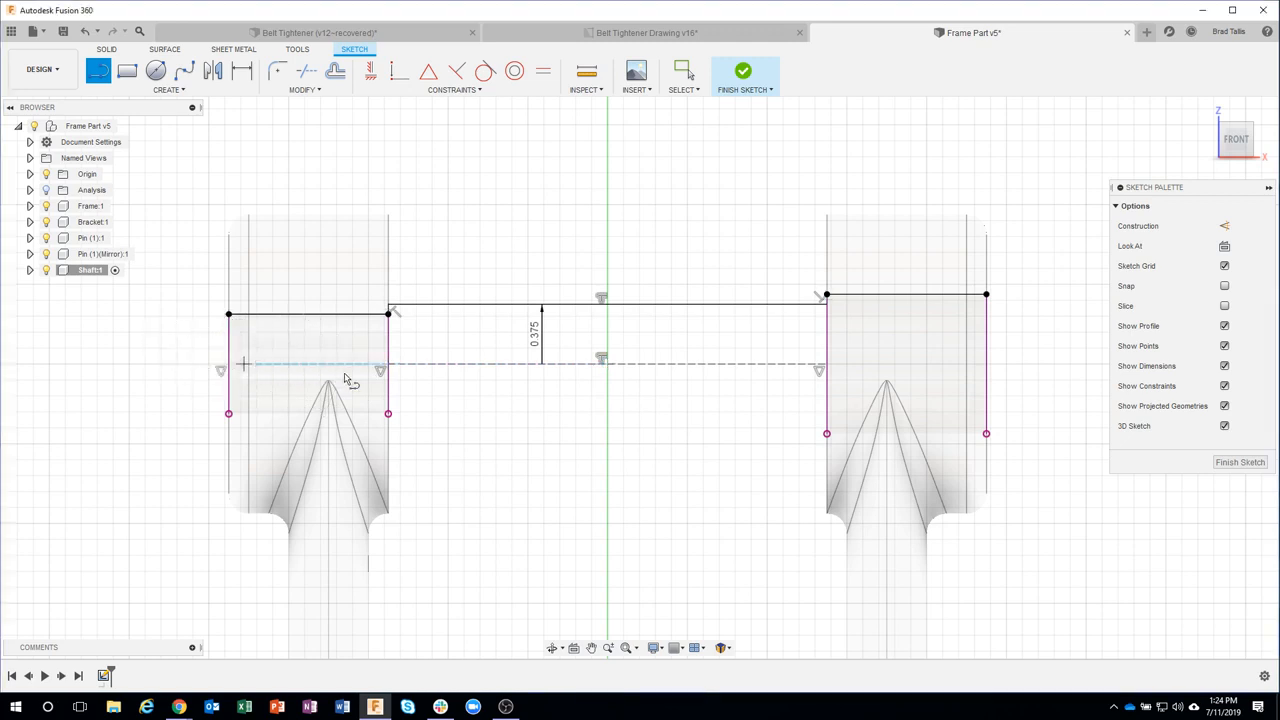
{"action": "left_click", "coordinate": [230, 369]}
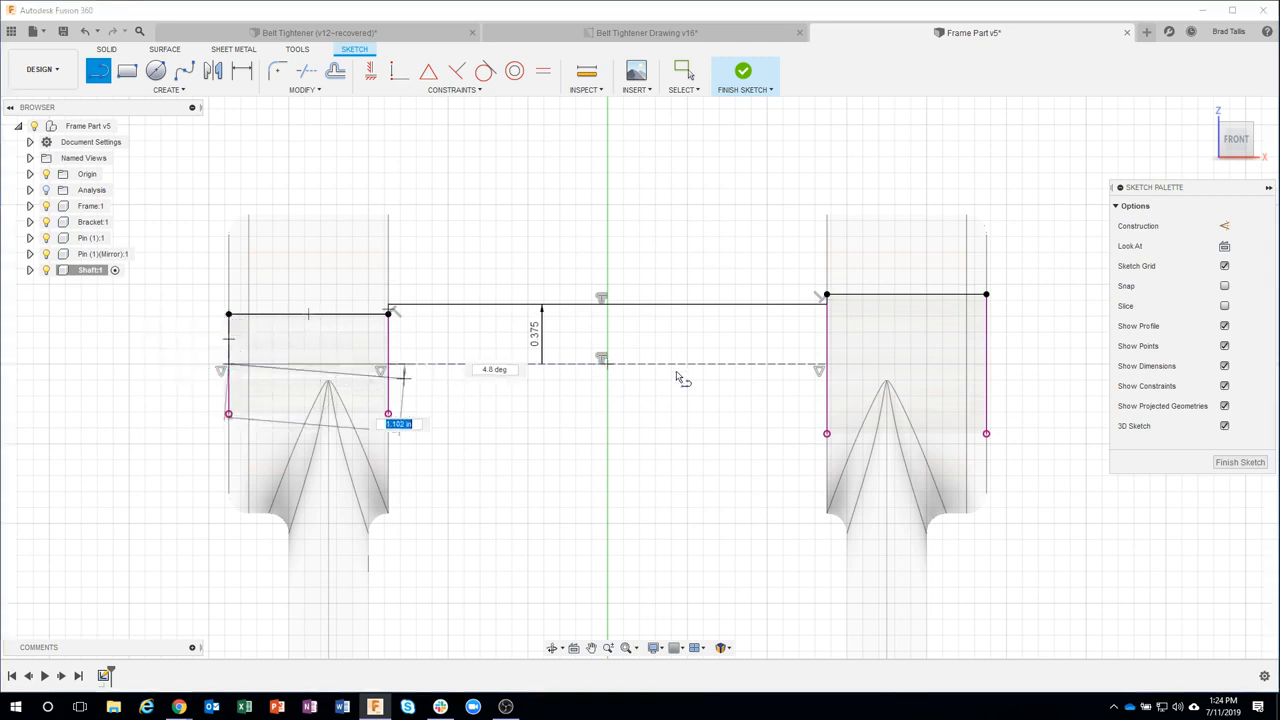
{"action": "left_click", "coordinate": [987, 365]}
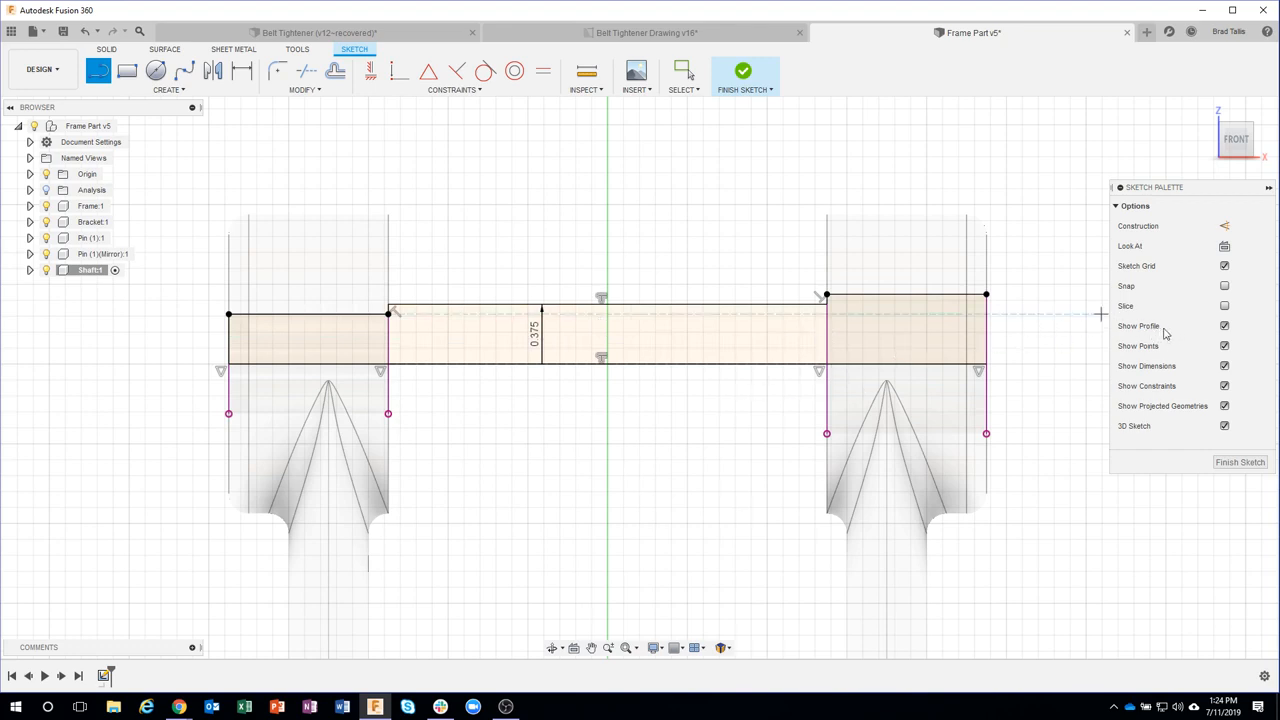
- Turn the sketch profile shading off and back on, and finish the shaft sketch
{"action": "left_click", "coordinate": [1224, 328]}
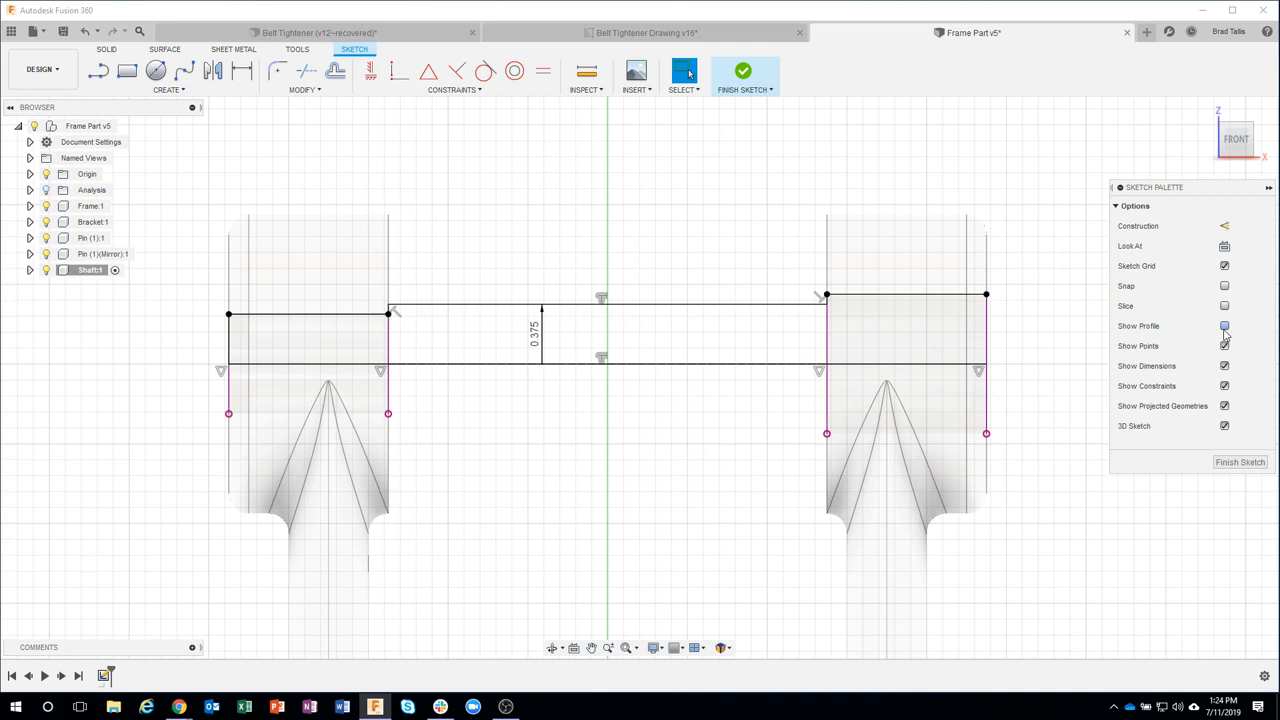
{"action": "left_click", "coordinate": [1224, 327]}
{"action": "left_click", "coordinate": [745, 78]}
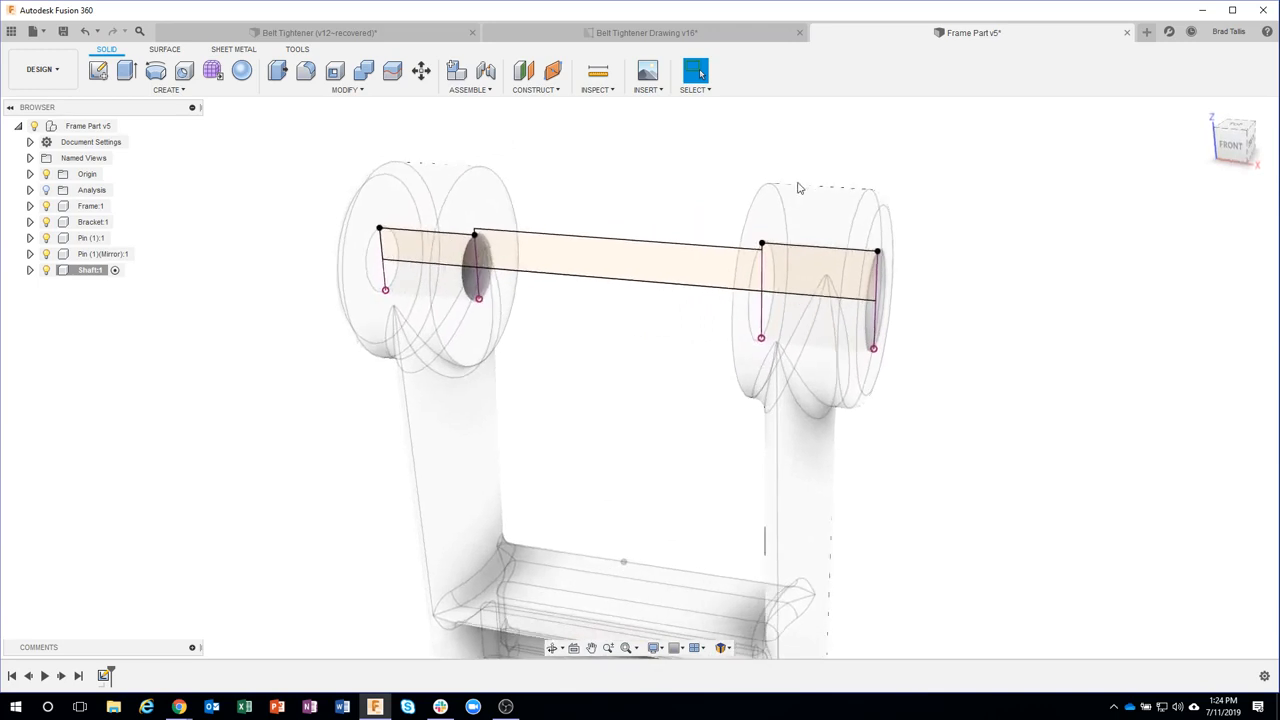
- Revolve all three shaft profile regions 360 degrees about the sketch's bottom centerline as a new body
{"action": "left_click", "coordinate": [796, 268]}
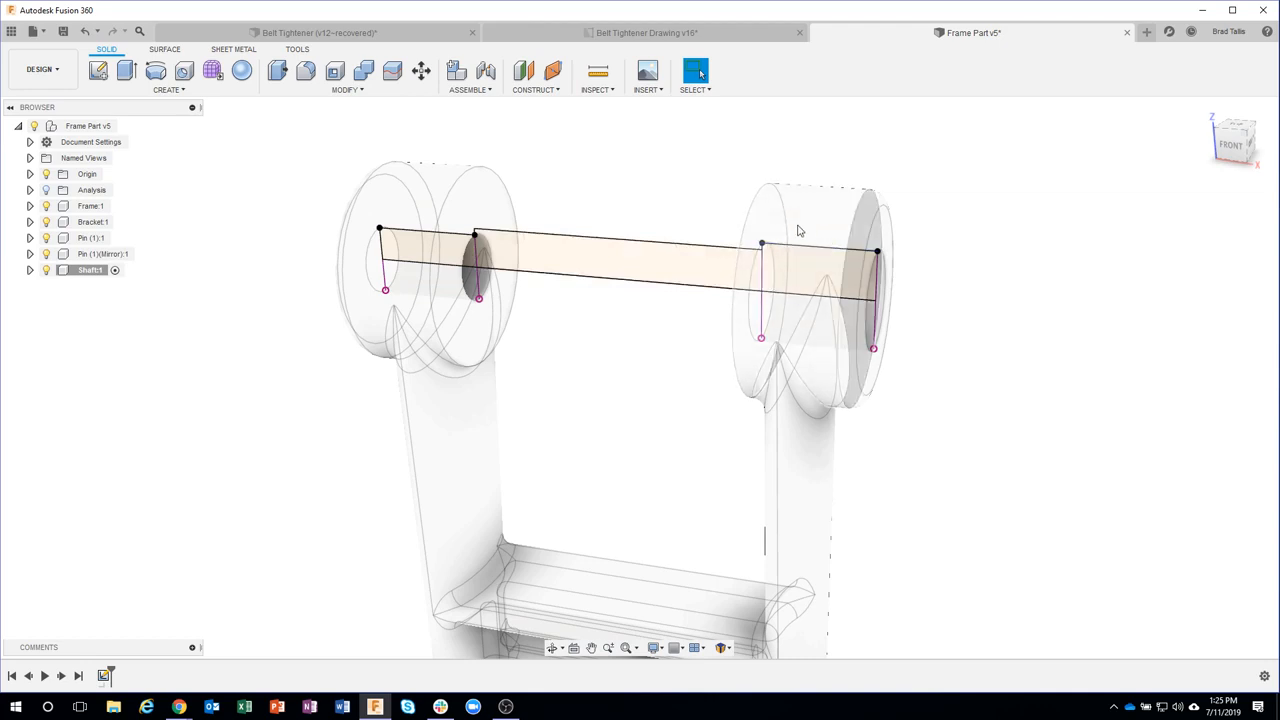
{"action": "left_click", "coordinate": [90, 206]}
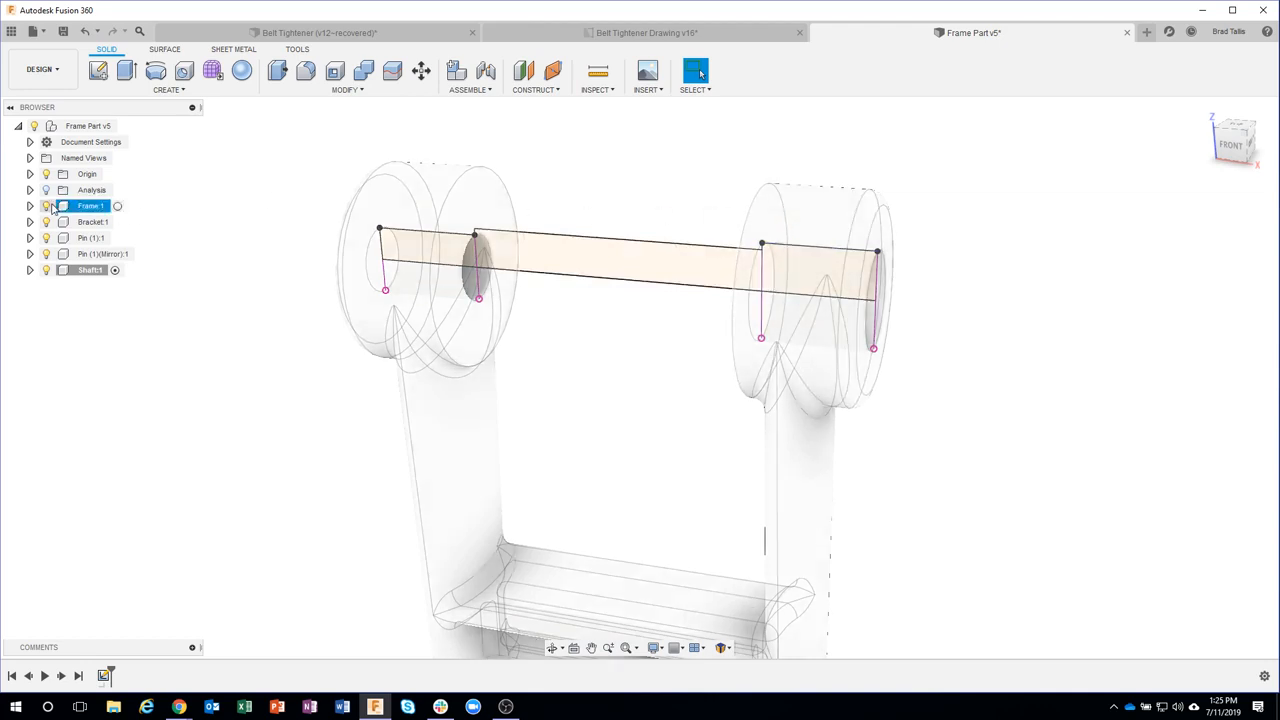
{"action": "left_click", "coordinate": [805, 268]}
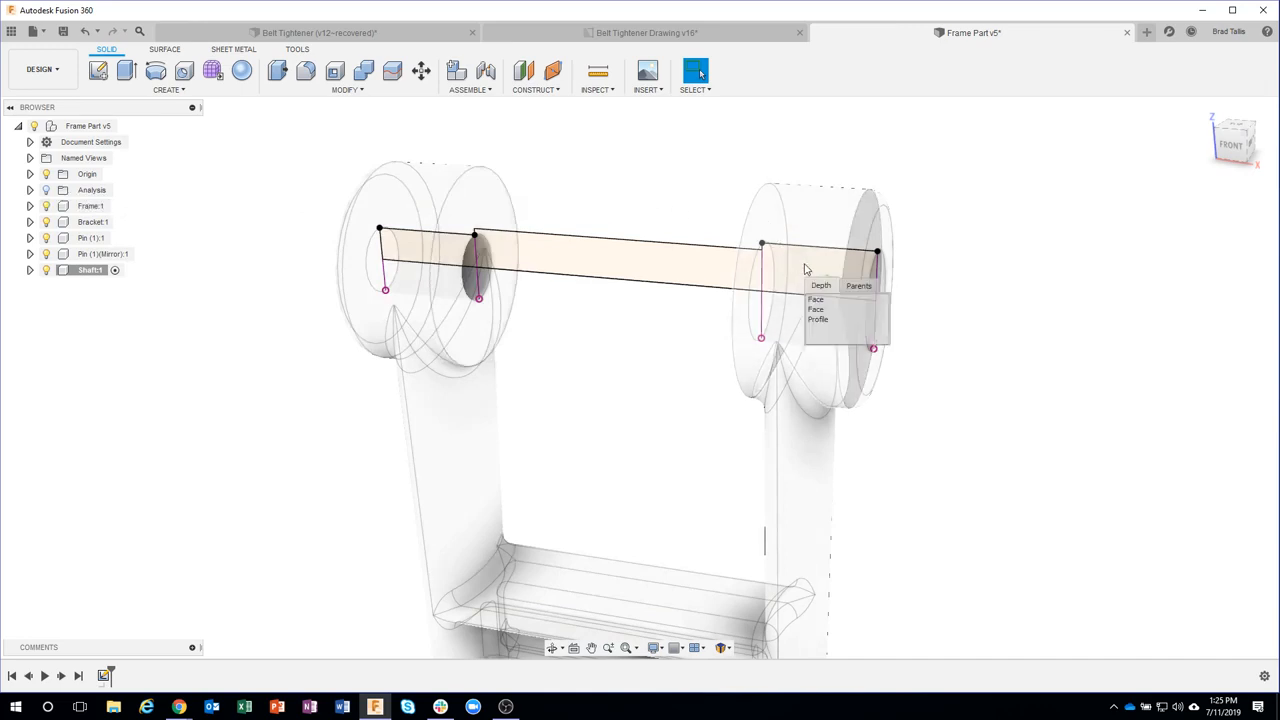
{"action": "left_click", "coordinate": [818, 320]}
{"action": "left_click", "coordinate": [625, 262]}
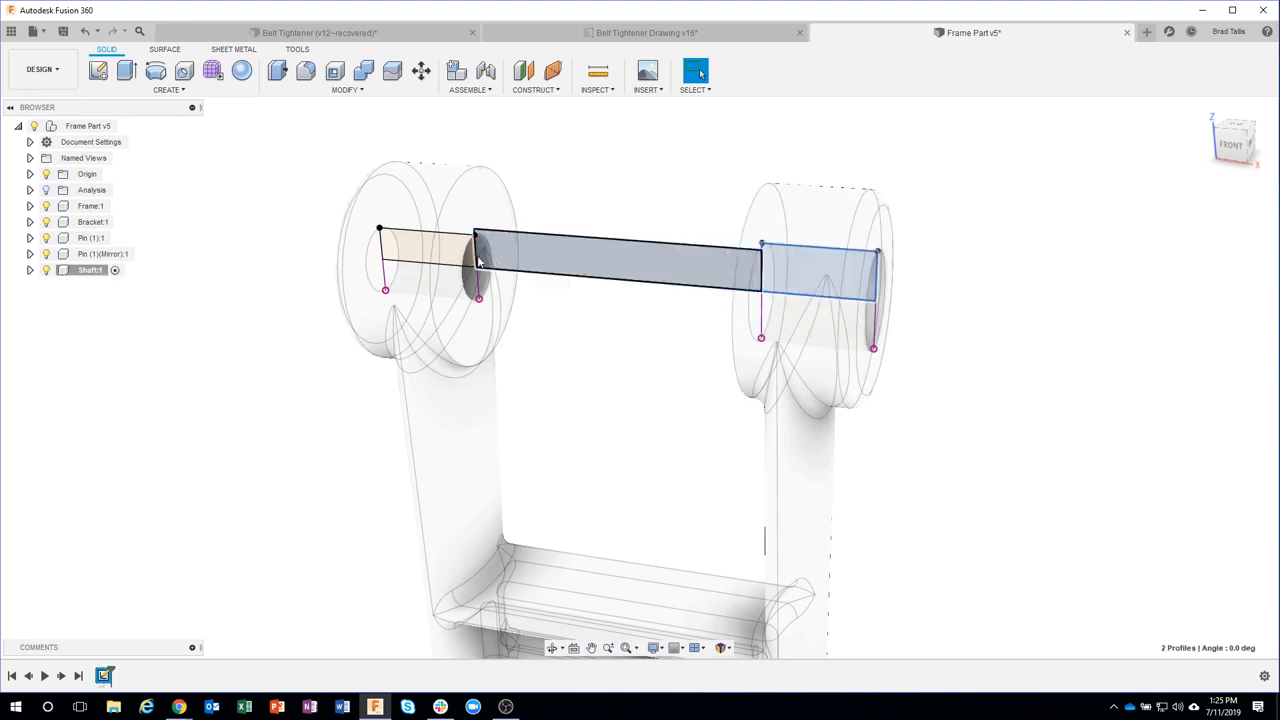
{"action": "left_click", "coordinate": [407, 254]}
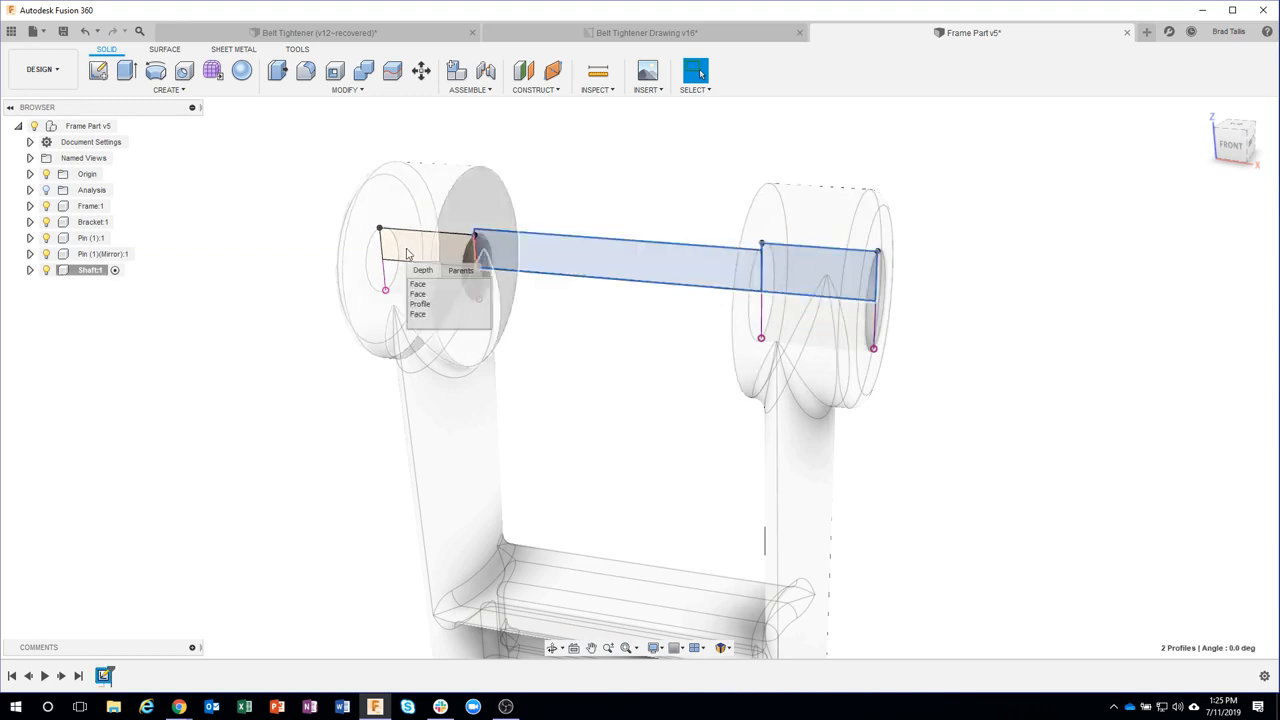
{"action": "left_click", "coordinate": [419, 306]}
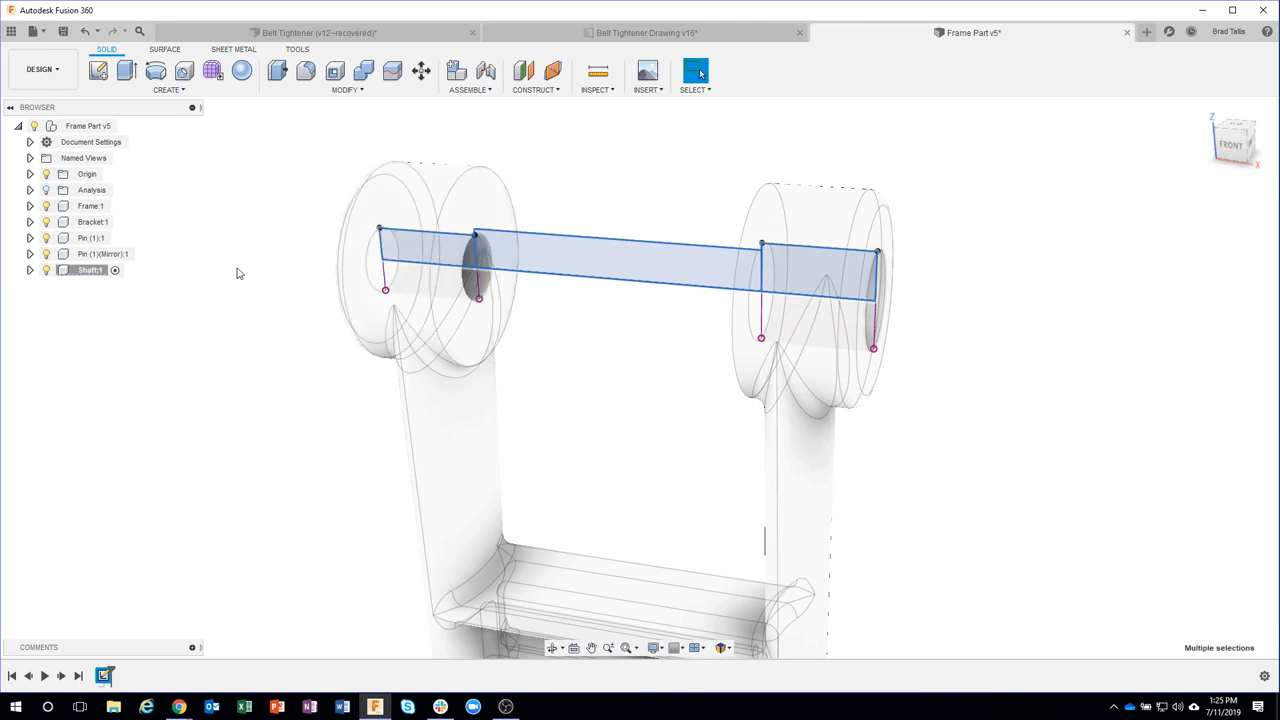
{"action": "left_click", "coordinate": [168, 89]}
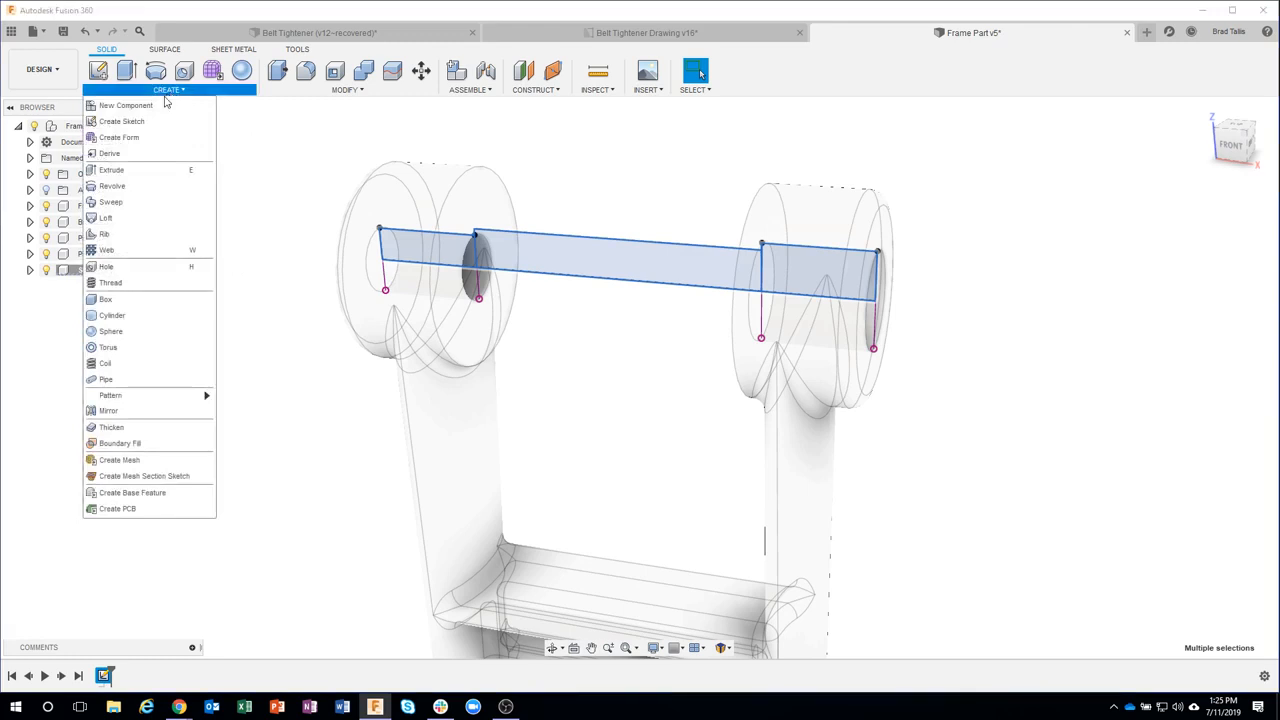
{"action": "left_click", "coordinate": [131, 192]}
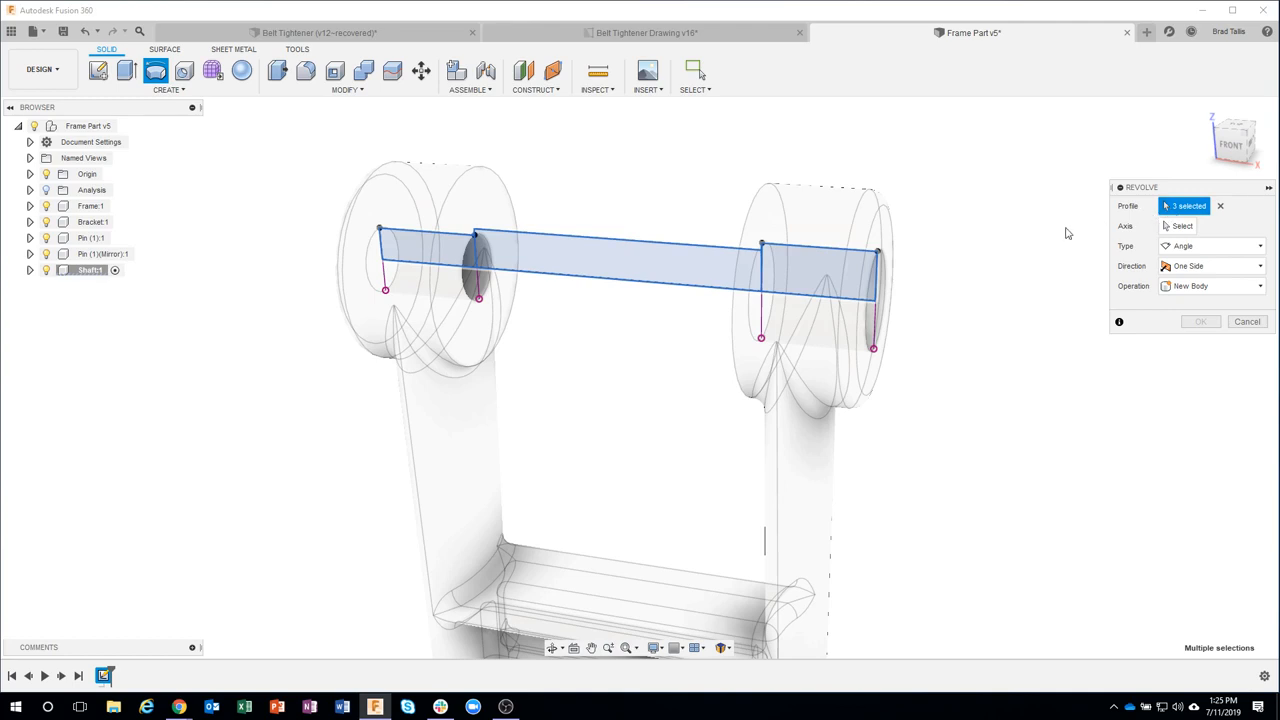
{"action": "left_click", "coordinate": [1122, 238]}
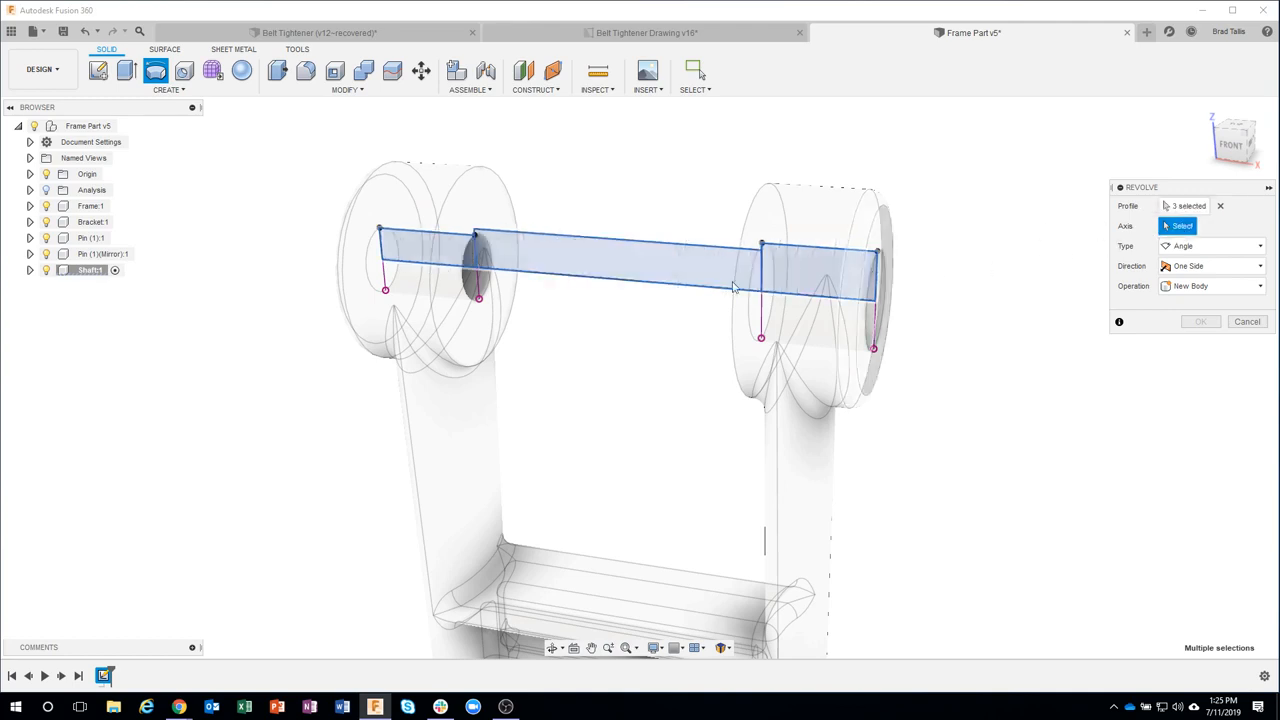
{"action": "left_click", "coordinate": [570, 283]}
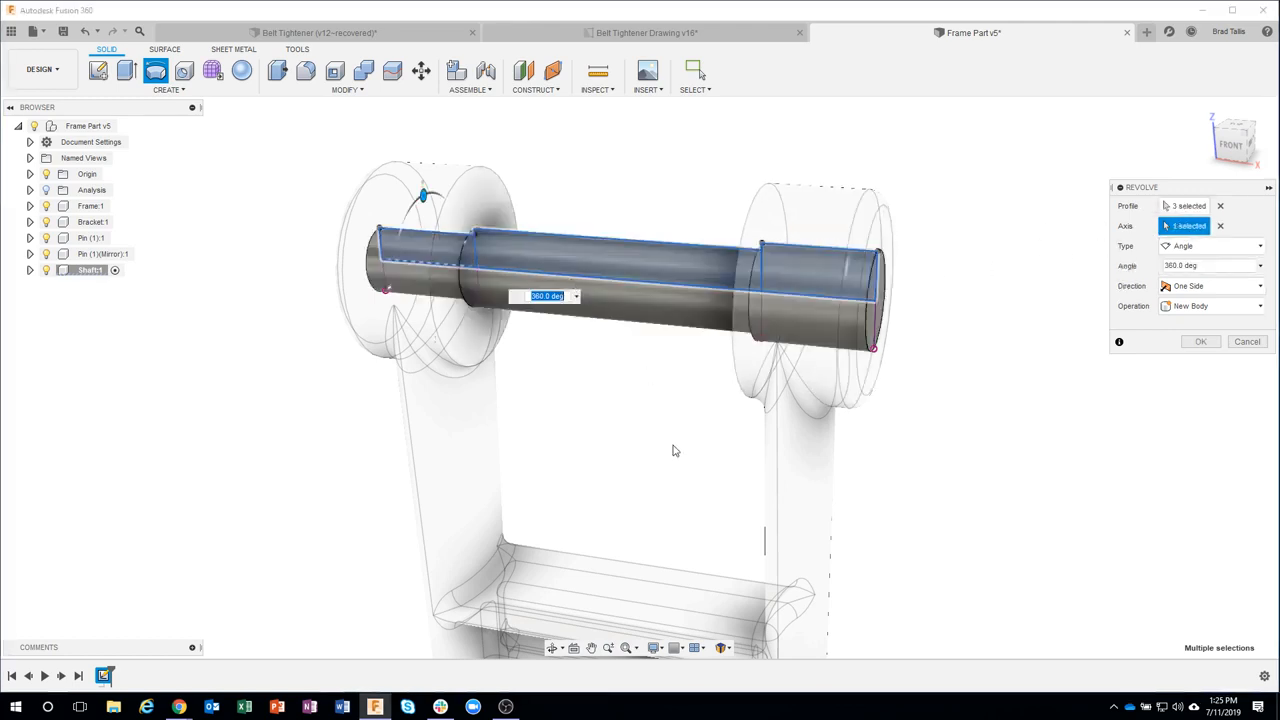
{"action": "middle_click_drag", "start_coordinate": [968, 454], "coordinate": [784, 224], "text": "shift"}
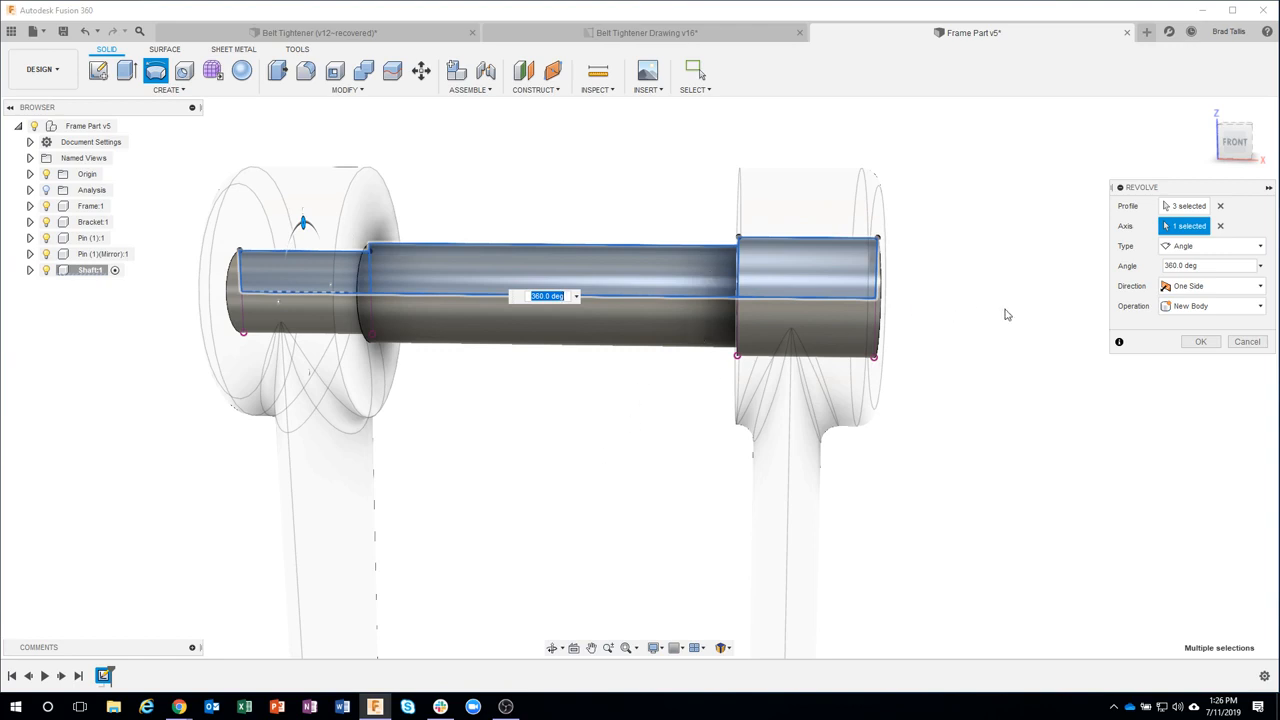
{"action": "left_click", "coordinate": [1199, 342]}
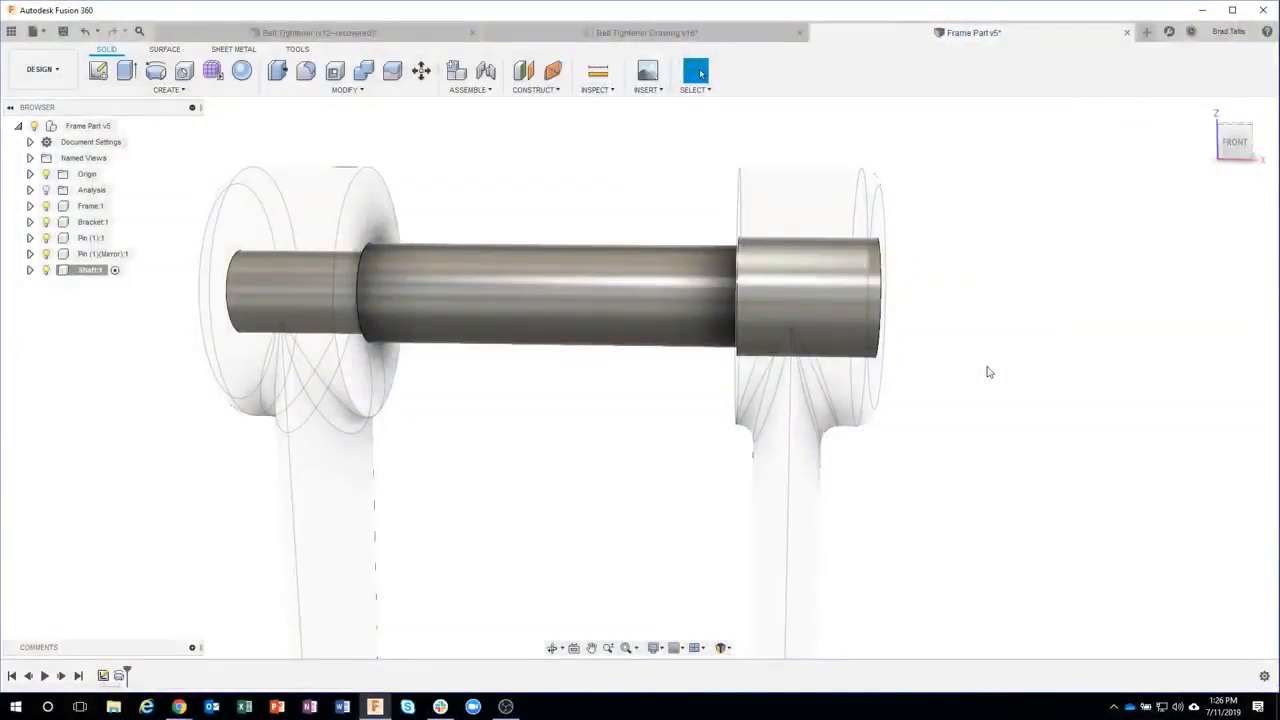
- Check the shaft sheet of the Belt Tightener Drawing for the end hole's drill and pipe thread callouts, and return to the Frame Part model
{"action": "middle_click_drag", "start_coordinate": [1035, 291], "coordinate": [923, 175], "text": "shift"}
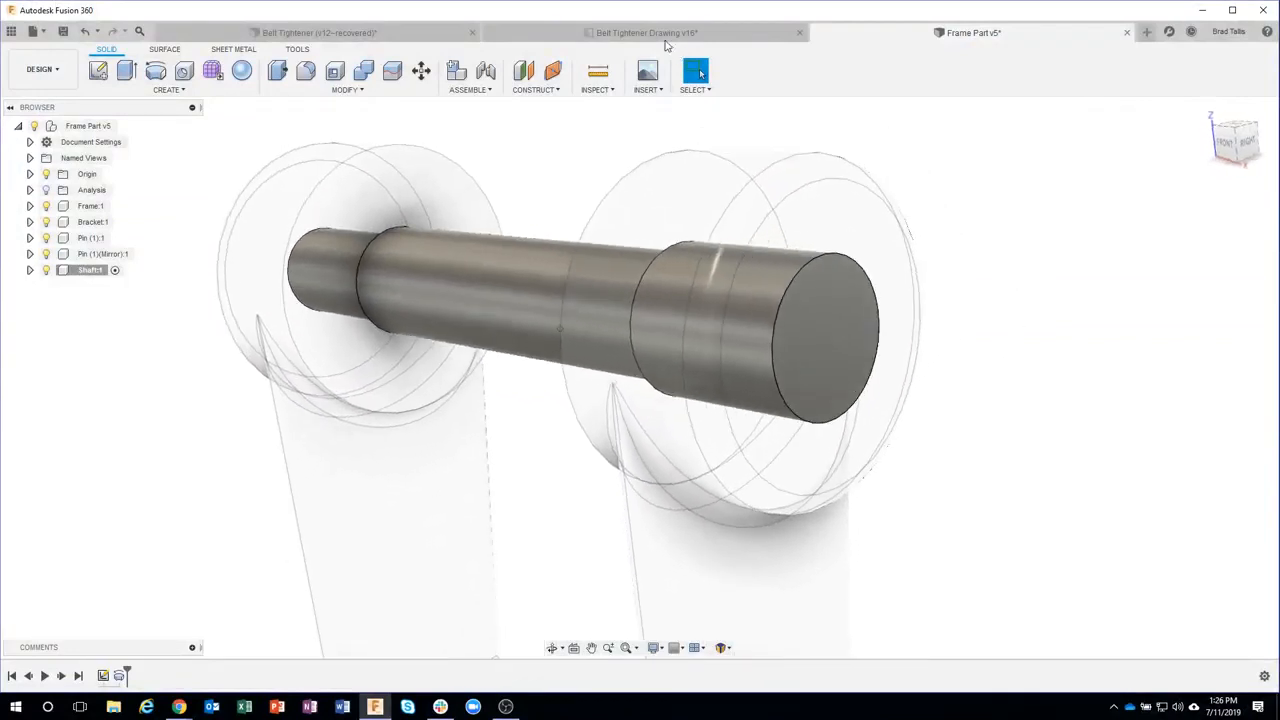
{"action": "left_click", "coordinate": [646, 32]}
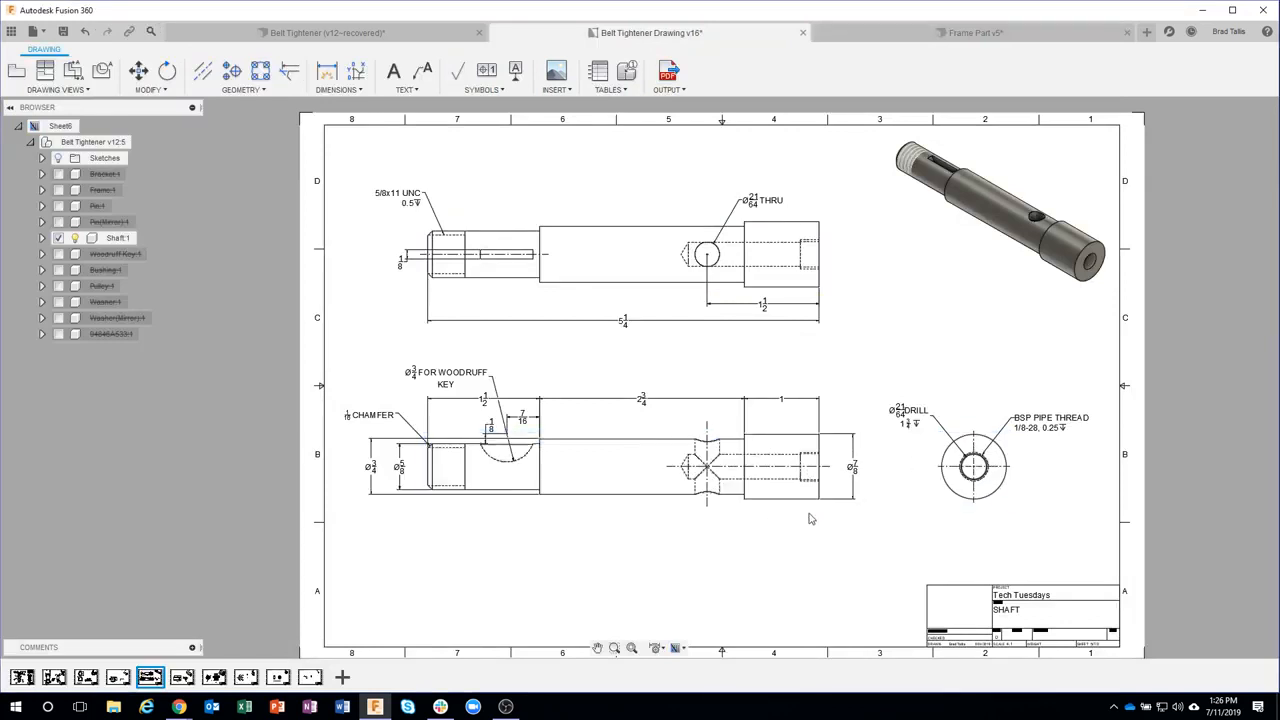
{"action": "scroll", "coordinate": [811, 518], "scroll_direction": "up", "scroll_amount": 5}
{"action": "middle_click_drag", "start_coordinate": [966, 551], "coordinate": [875, 552]}
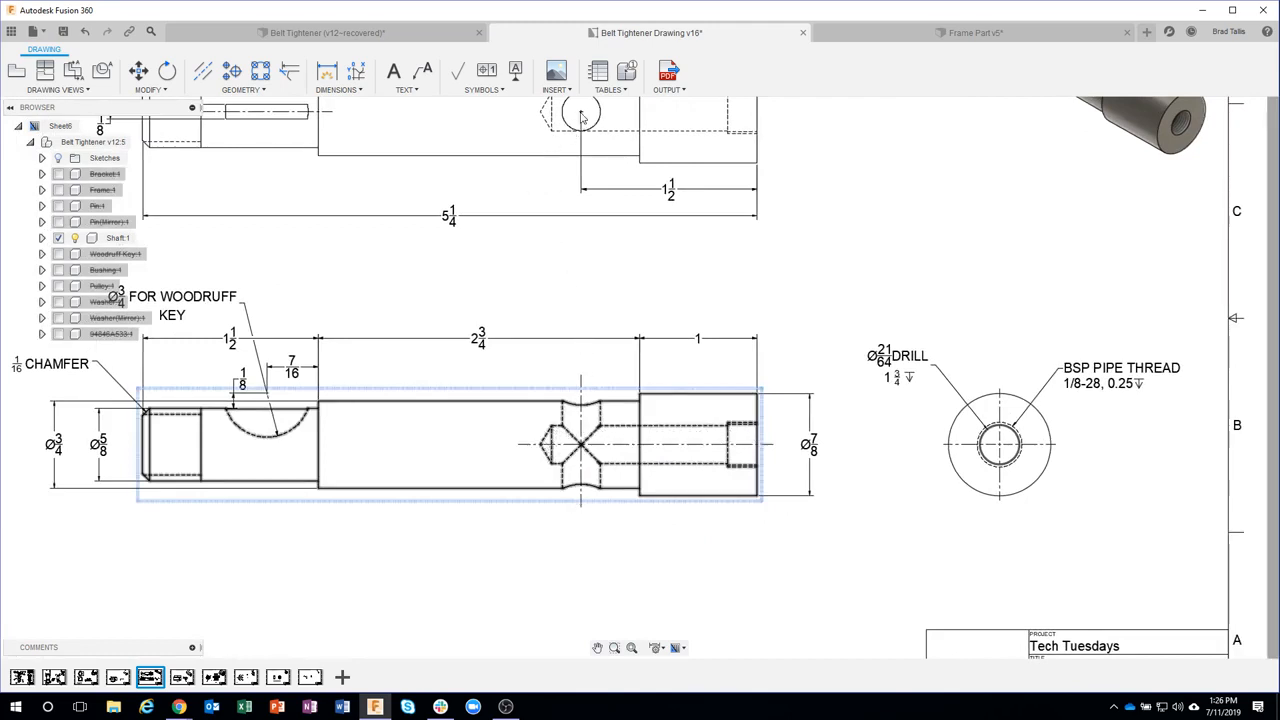
{"action": "left_click", "coordinate": [591, 279]}
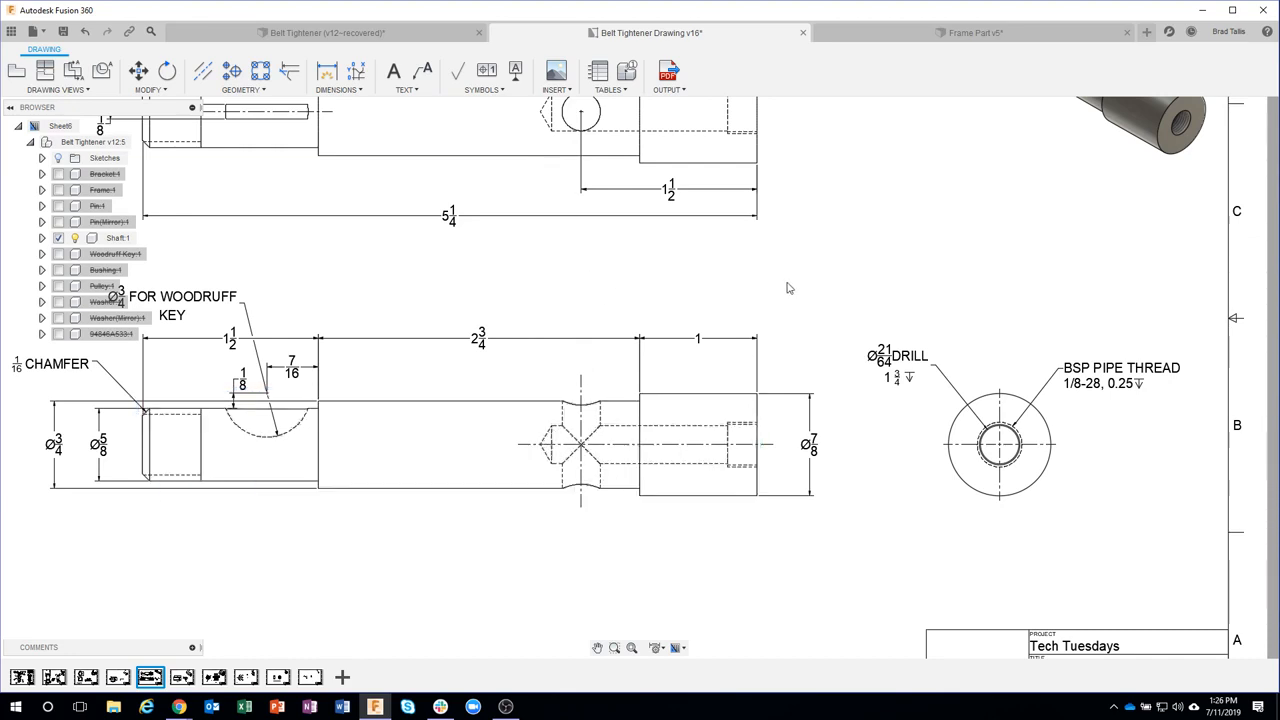
{"action": "left_click", "coordinate": [763, 428]}
{"action": "left_click", "coordinate": [895, 32]}
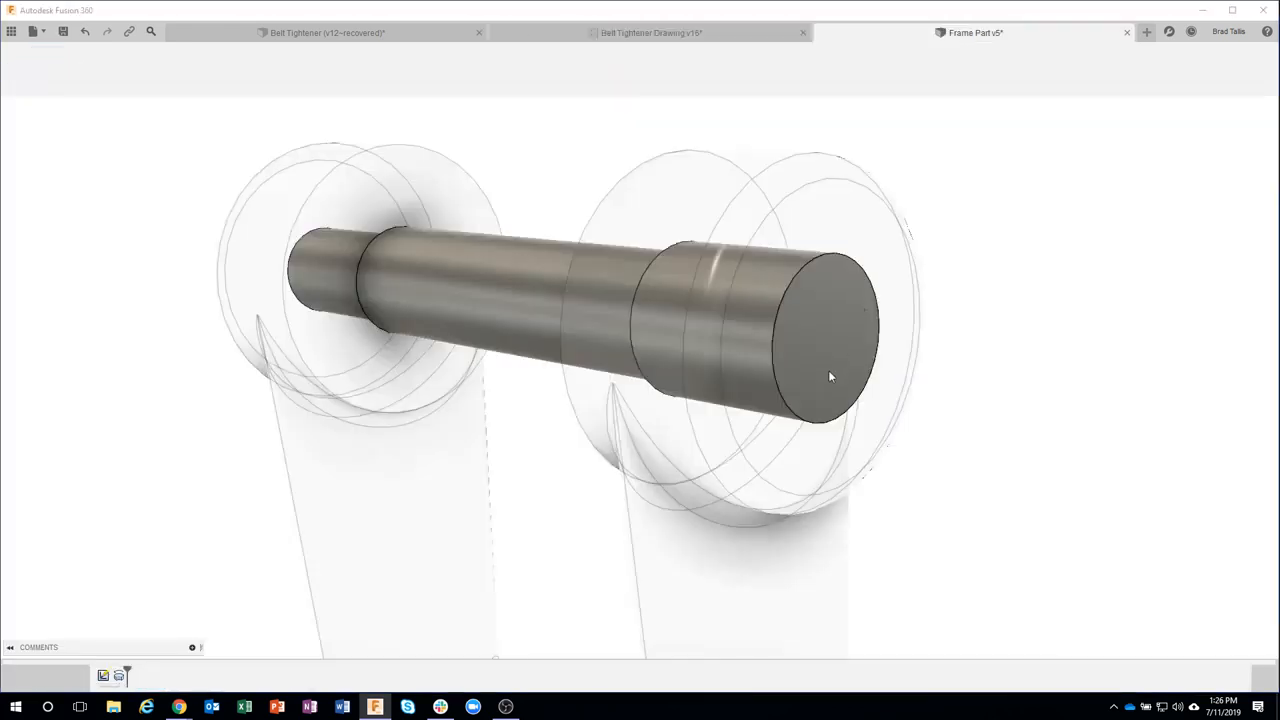
- Start a hole on the flat end face of the shaft's larger-diameter end
{"action": "scroll", "coordinate": [1008, 269], "scroll_direction": "up", "scroll_amount": 2}
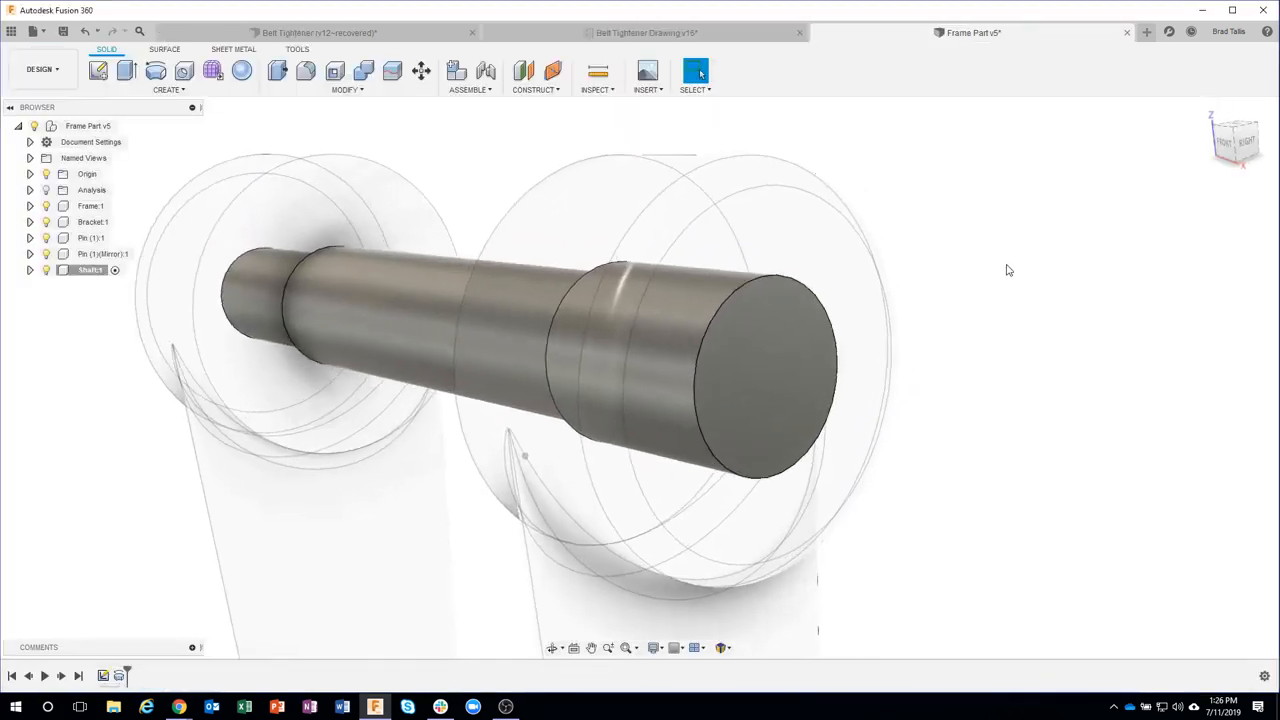
{"action": "left_click", "coordinate": [176, 92]}
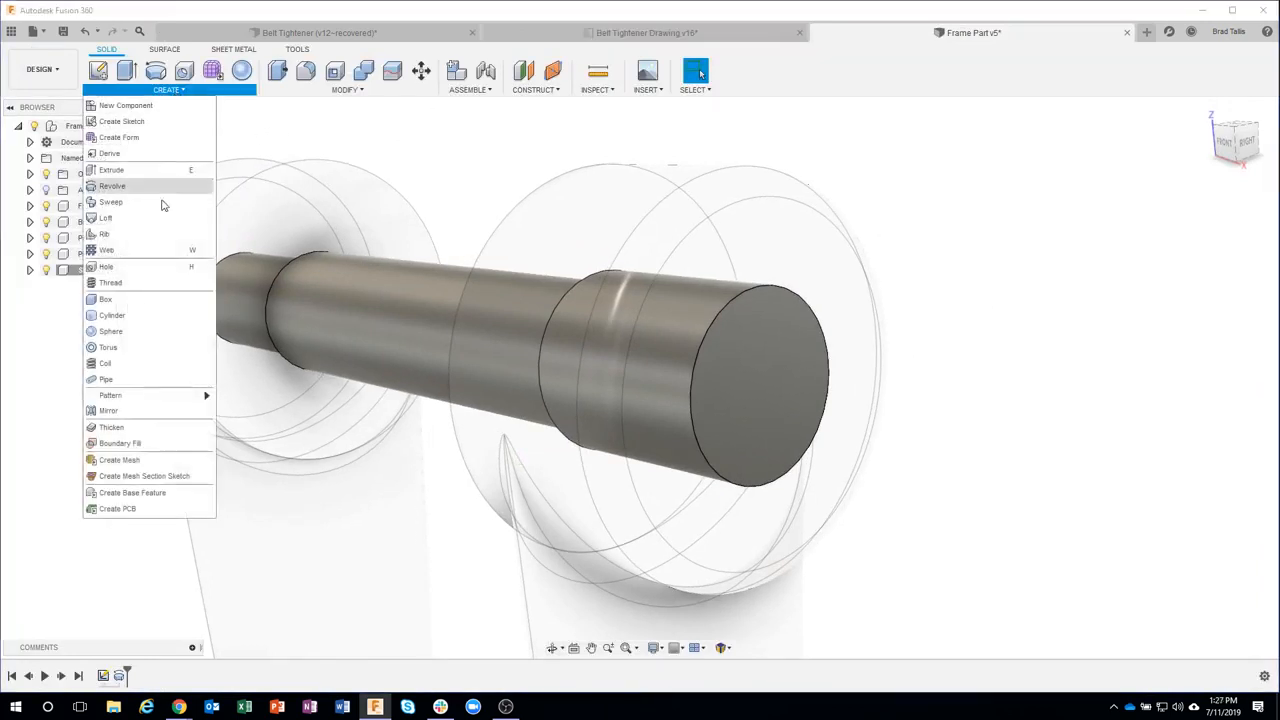
{"action": "left_click", "coordinate": [138, 268]}
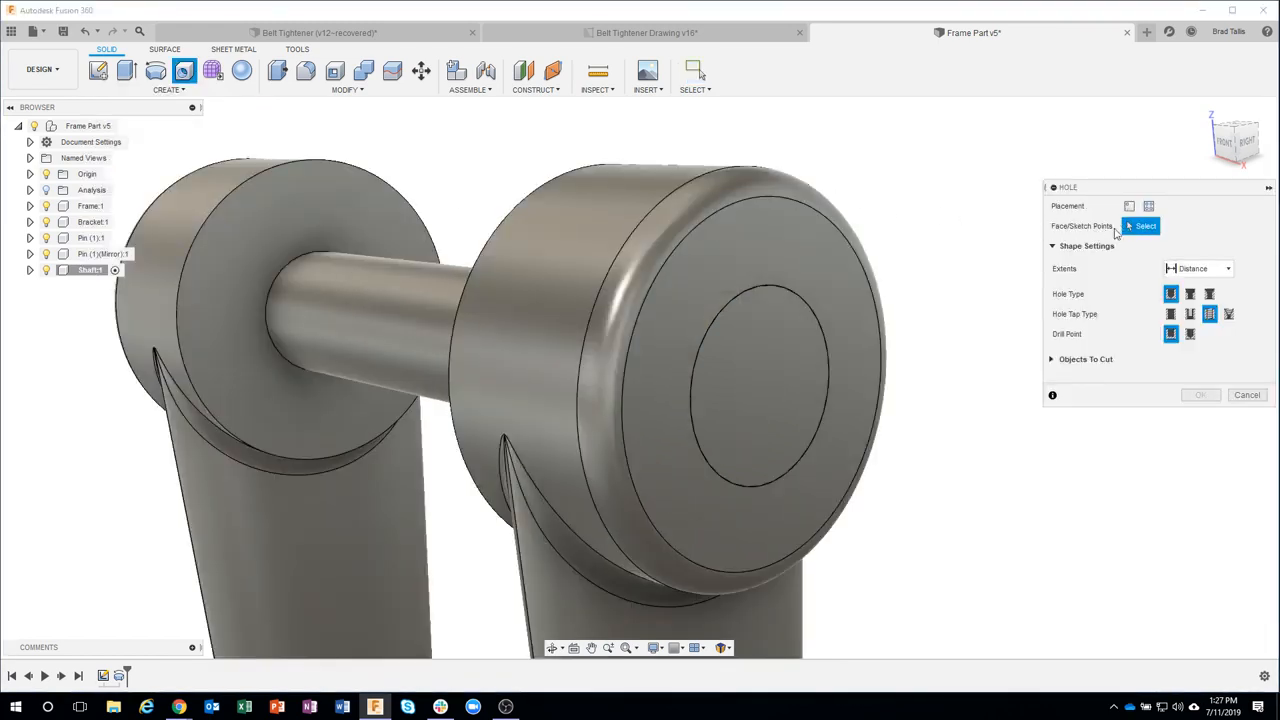
{"action": "left_click", "coordinate": [782, 343]}
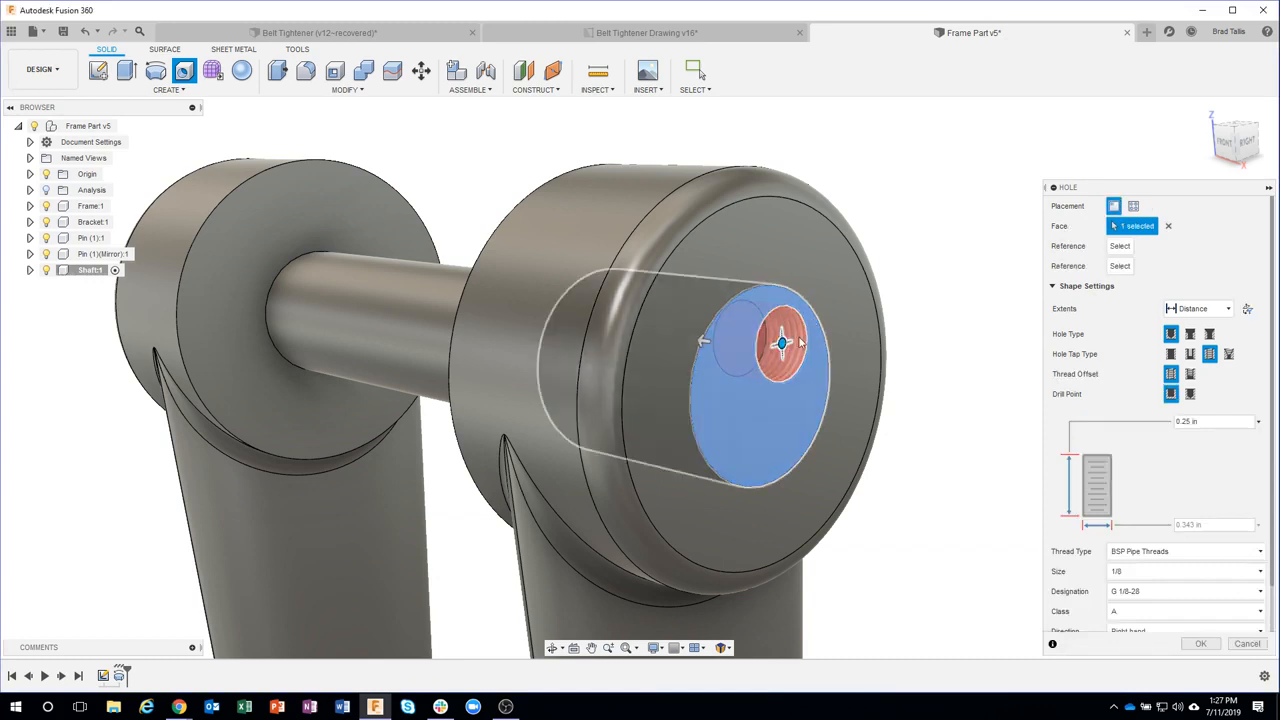
{"action": "scroll", "coordinate": [959, 494], "scroll_direction": "up", "scroll_amount": 3}
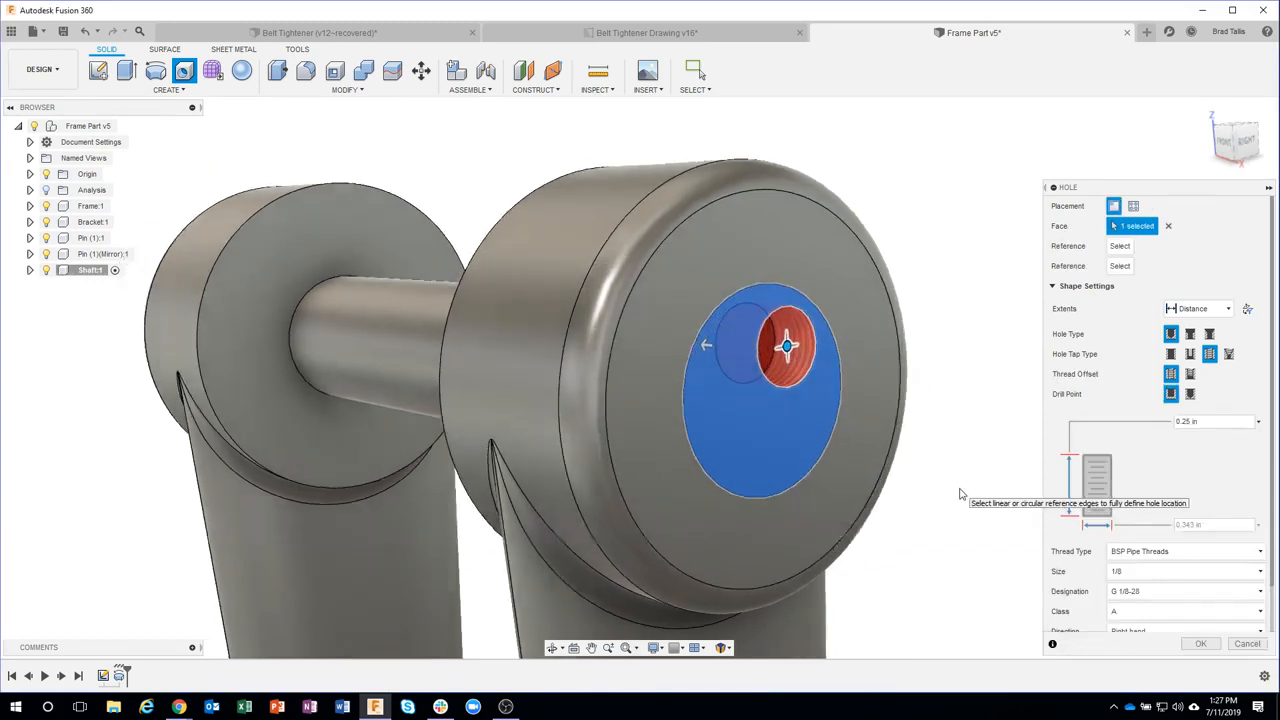
{"action": "scroll", "coordinate": [960, 494], "scroll_direction": "up", "scroll_amount": 1}
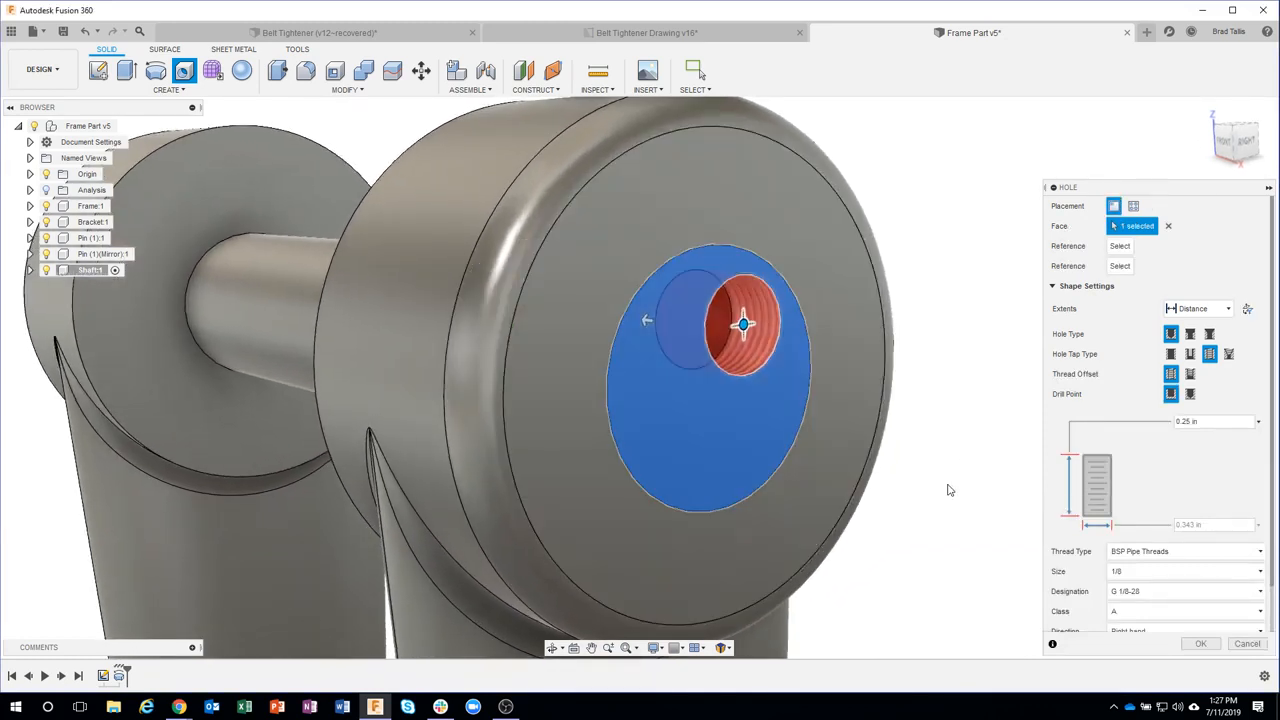
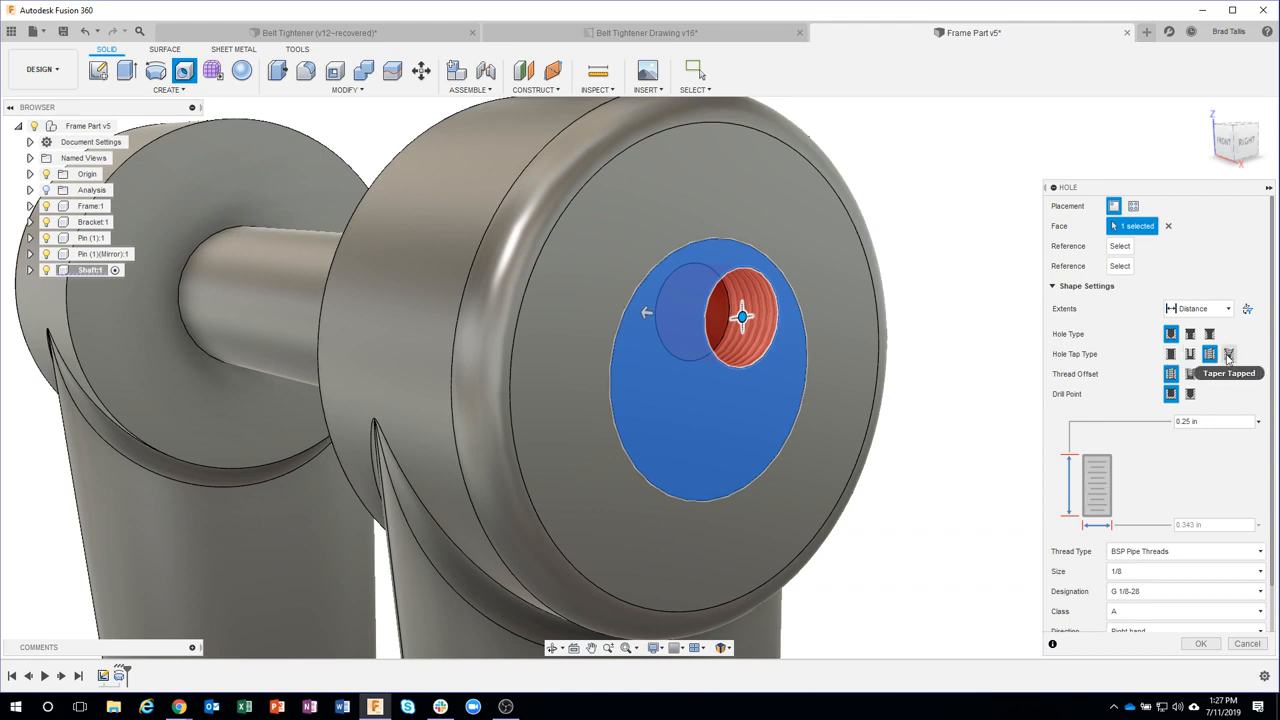
- Make the end hole simple and untapped with an angled drill point, and move its center to the middle of the shaft's end face
{"action": "left_click", "coordinate": [1170, 356]}
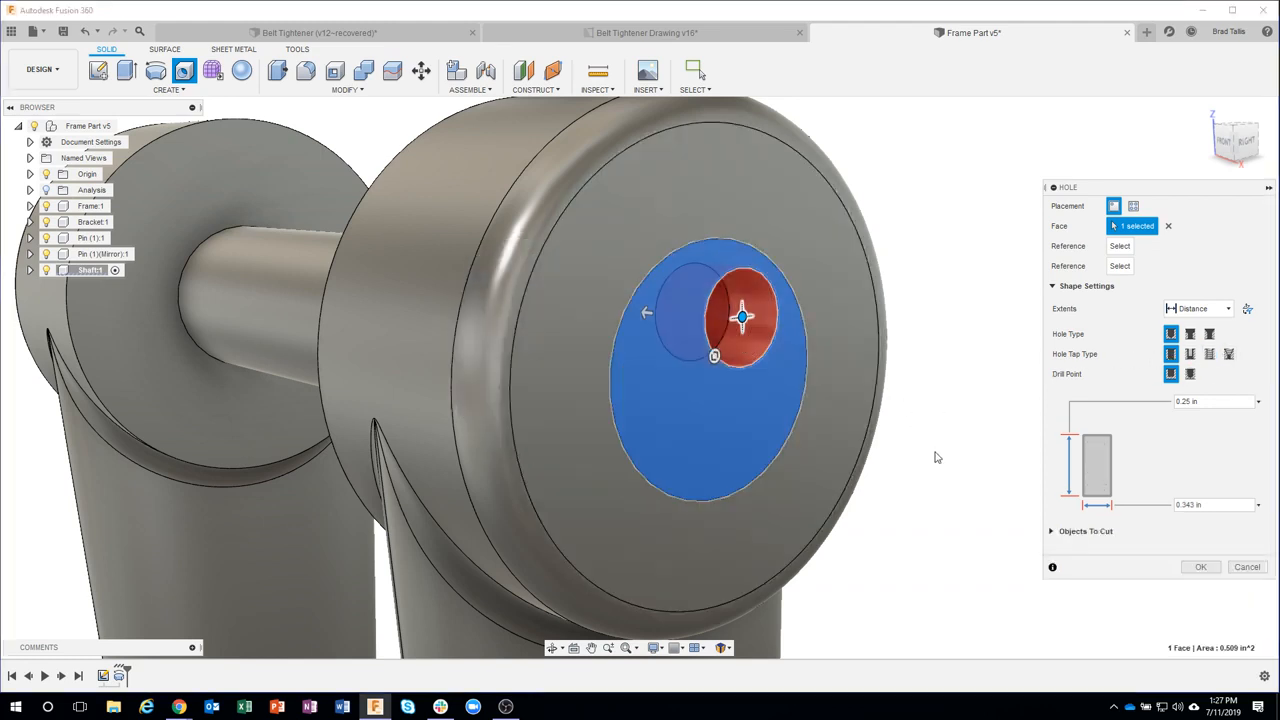
{"action": "scroll", "coordinate": [981, 465], "scroll_direction": "down", "scroll_amount": 2}
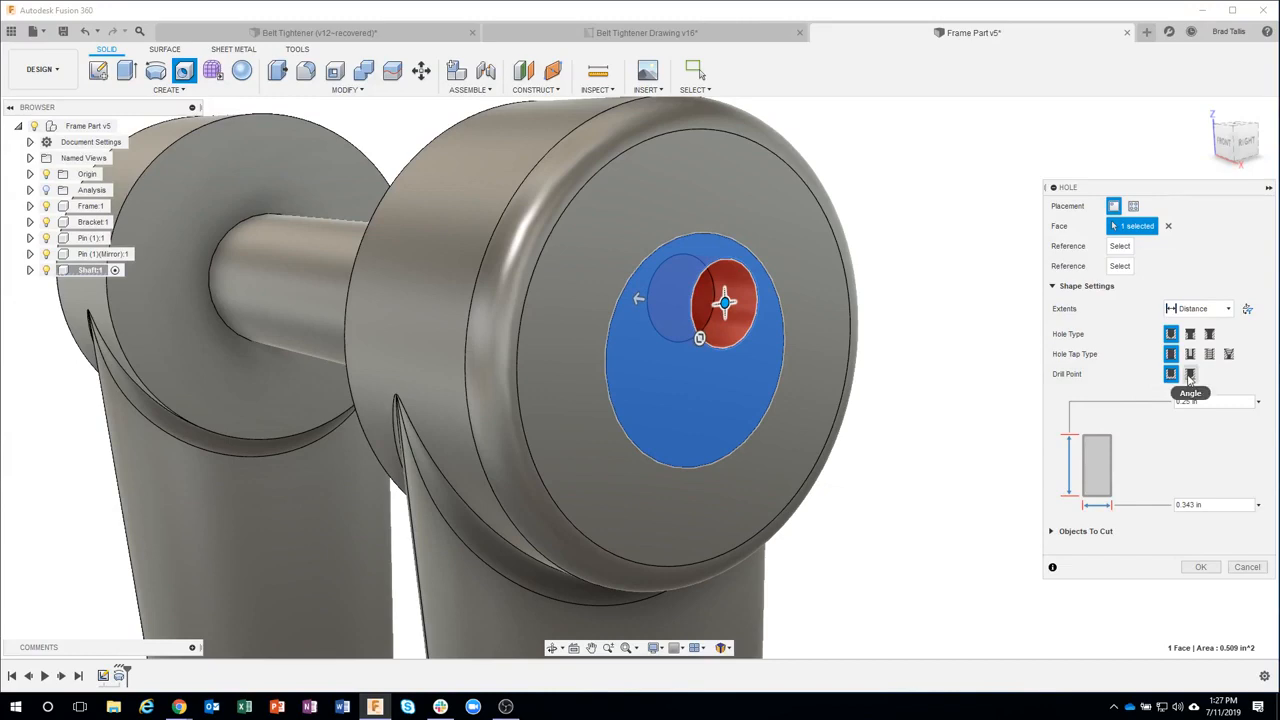
{"action": "left_click", "coordinate": [1190, 376]}
{"action": "middle_click_drag", "start_coordinate": [1042, 404], "coordinate": [1011, 317], "text": "shift"}
{"action": "scroll", "coordinate": [726, 240], "scroll_direction": "up", "scroll_amount": 4}
{"action": "middle_click_drag", "start_coordinate": [1092, 526], "coordinate": [1078, 561], "text": "shift"}
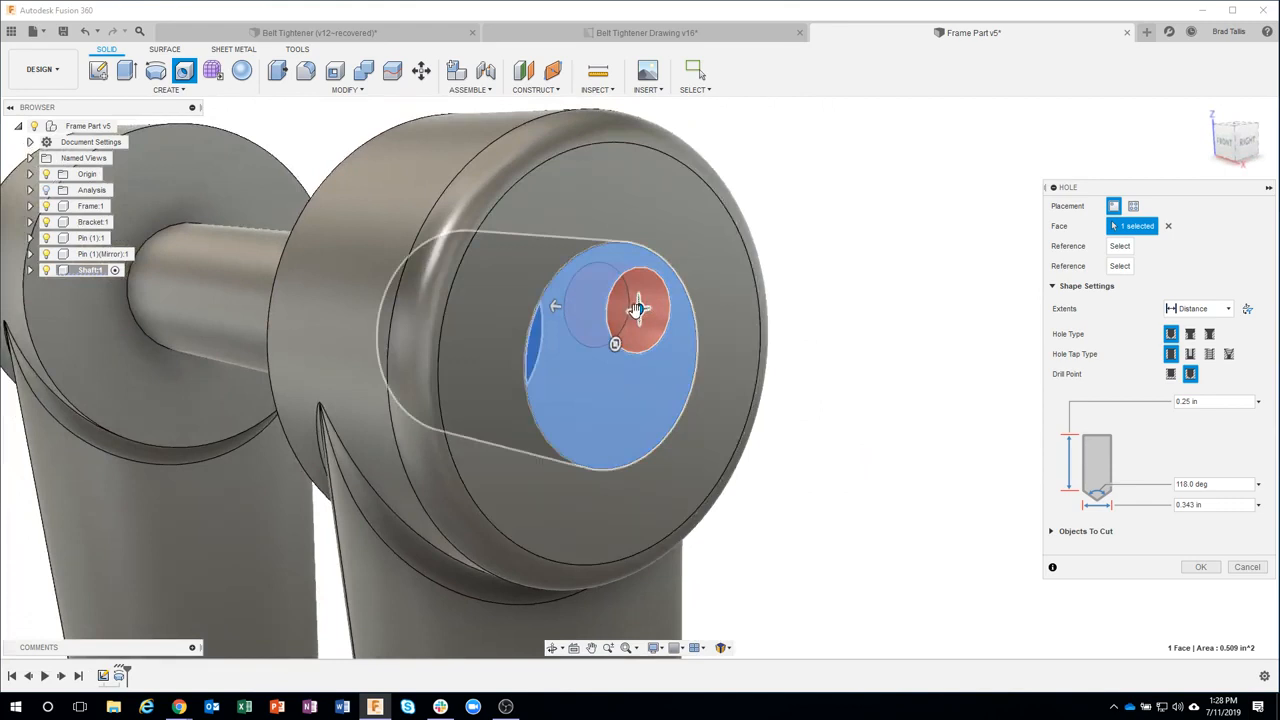
{"action": "left_click_drag", "start_coordinate": [638, 308], "coordinate": [615, 355]}
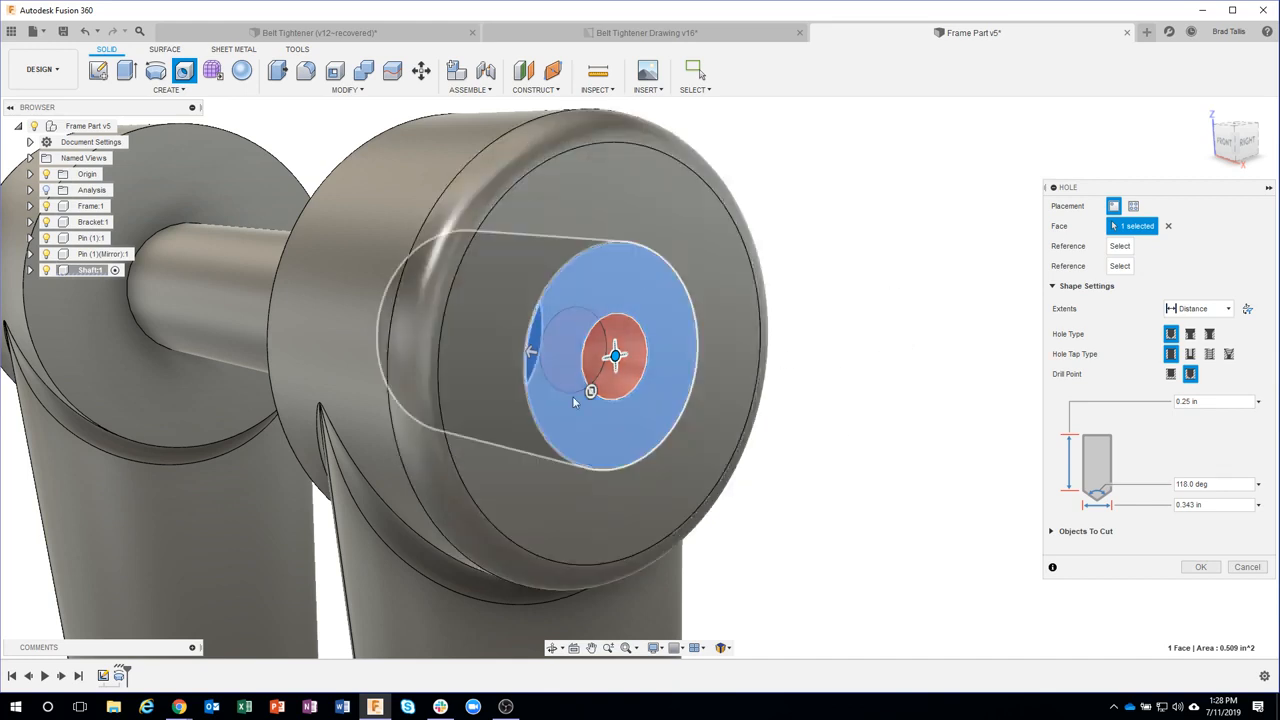
{"action": "middle_click_drag", "start_coordinate": [922, 317], "coordinate": [929, 354], "text": "shift"}
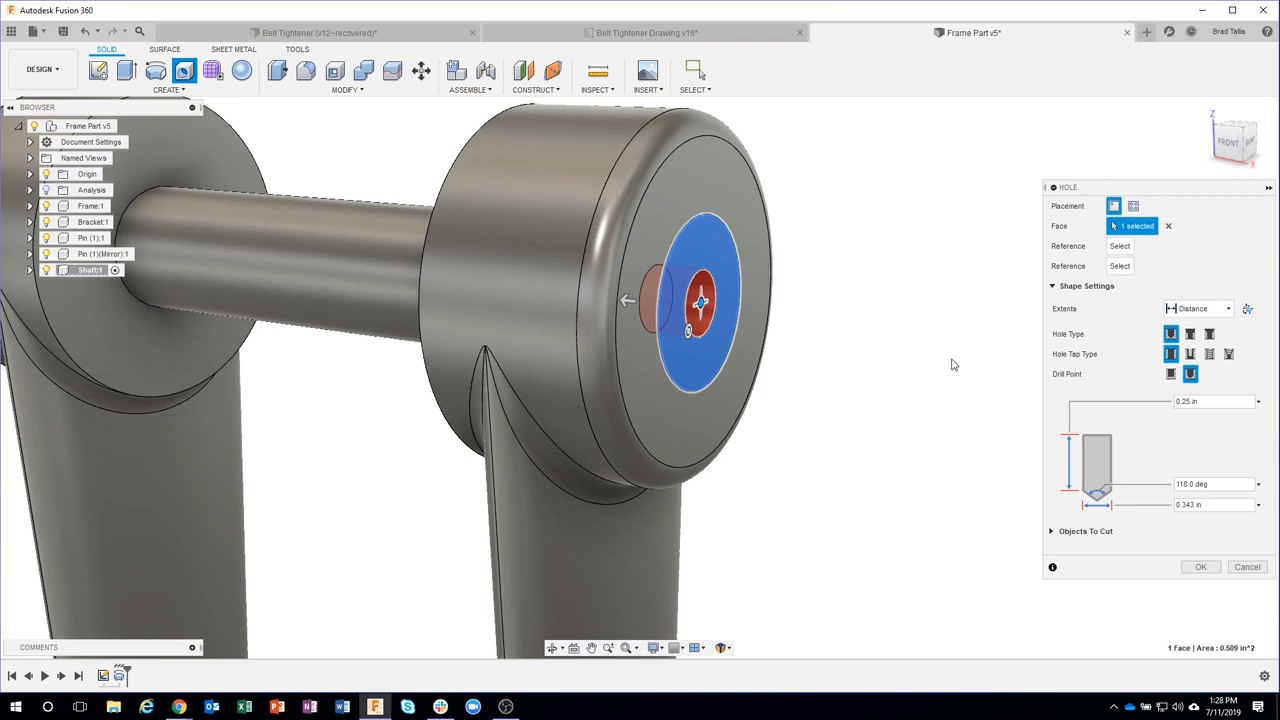
- Try resizing the end hole with its diameter handle, and set its diameter to 5/16 in
{"action": "left_click", "coordinate": [1185, 505]}
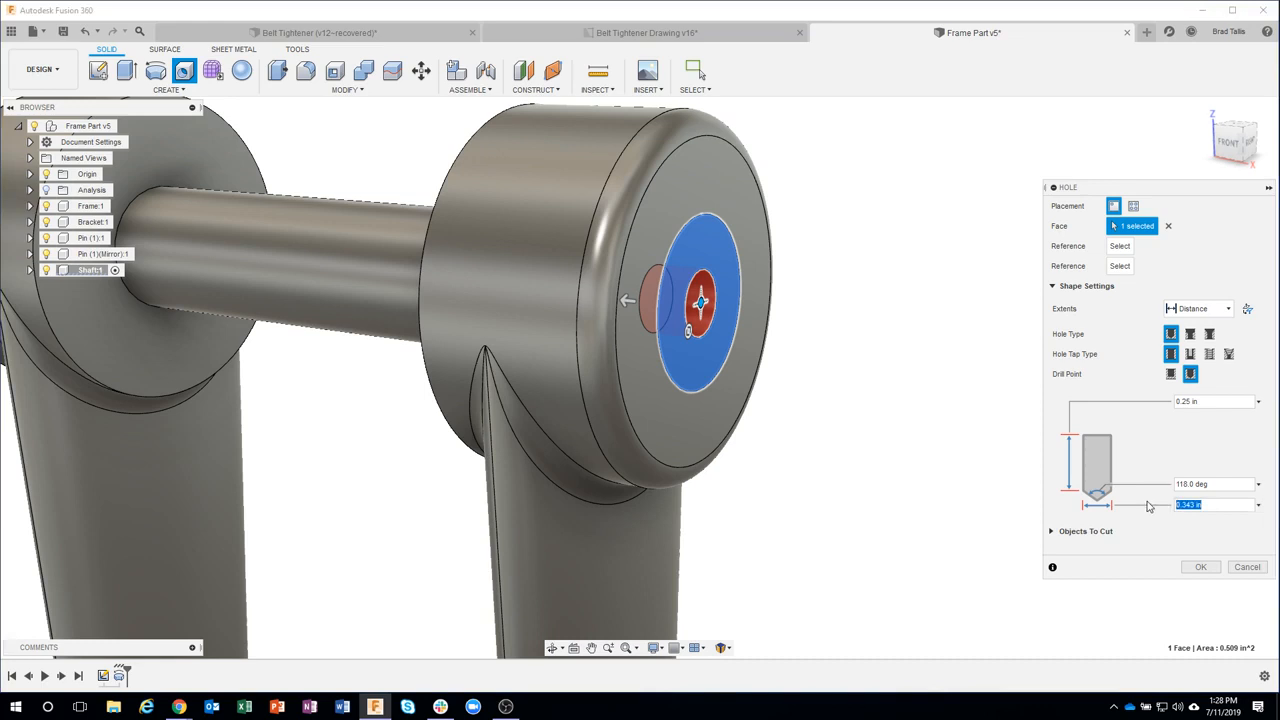
{"action": "type", "text": "5/16"}
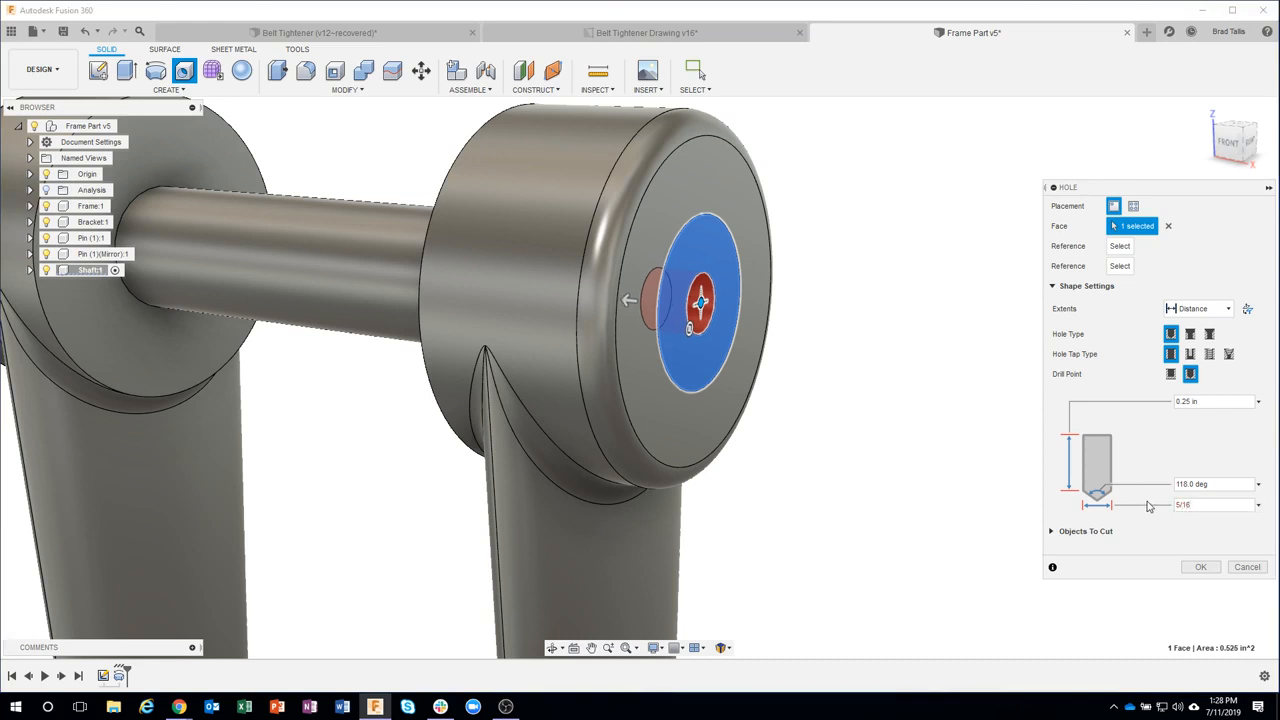
{"action": "left_click", "coordinate": [1201, 503]}
{"action": "left_click_drag", "start_coordinate": [688, 329], "coordinate": [679, 341]}
{"action": "left_click", "coordinate": [1195, 504]}
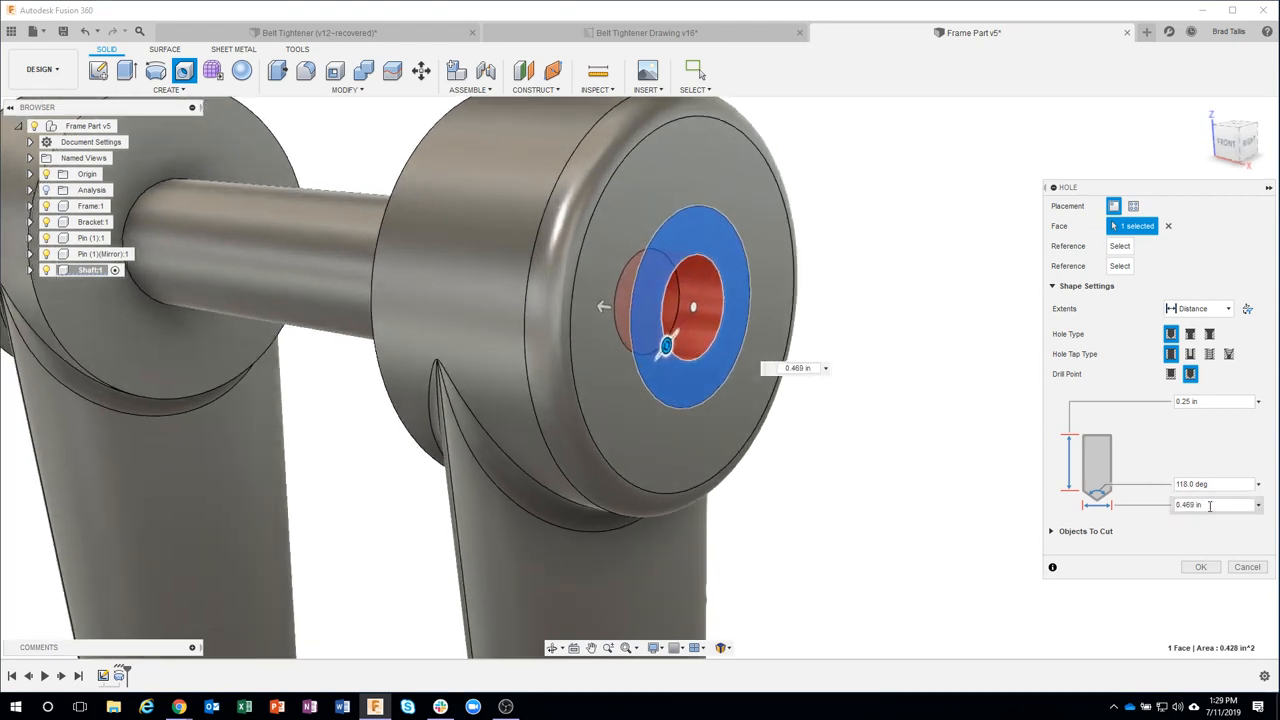
{"action": "type", "text": "5/16"}
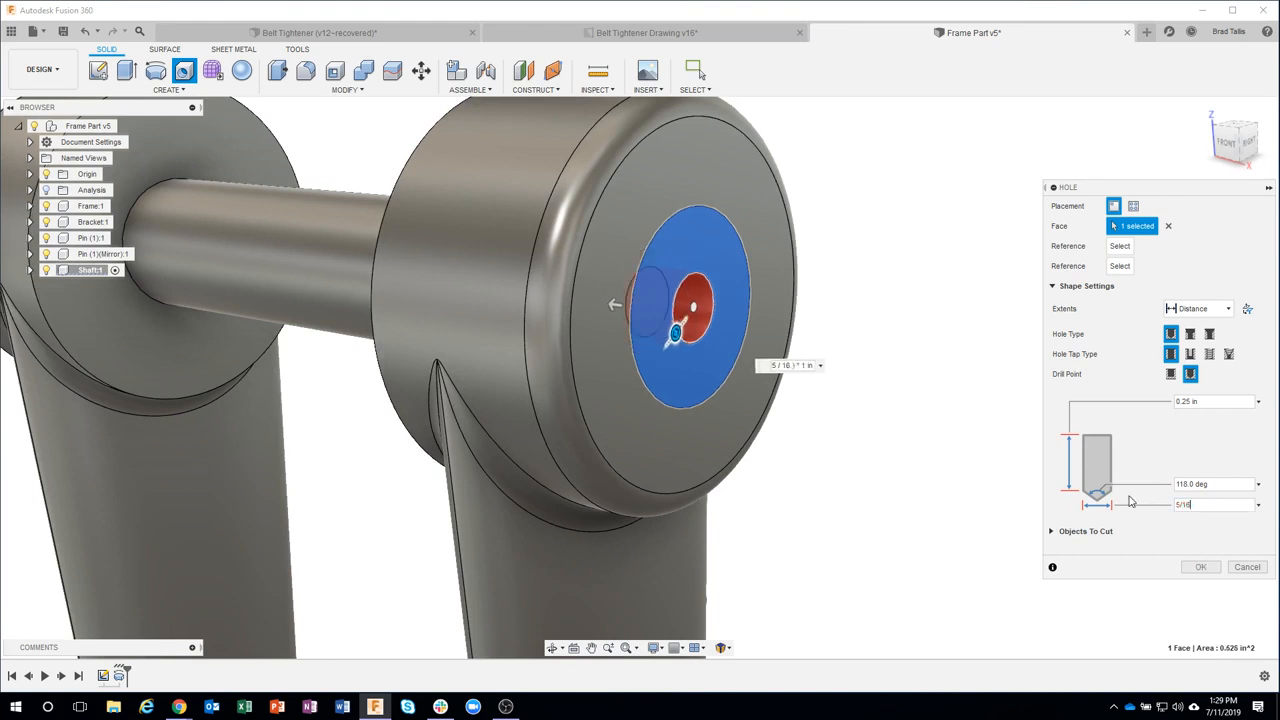
- Set the end hole's depth to 1.75 in and create the hole
{"action": "left_click", "coordinate": [1190, 401]}
{"action": "type", "text": "1.75"}
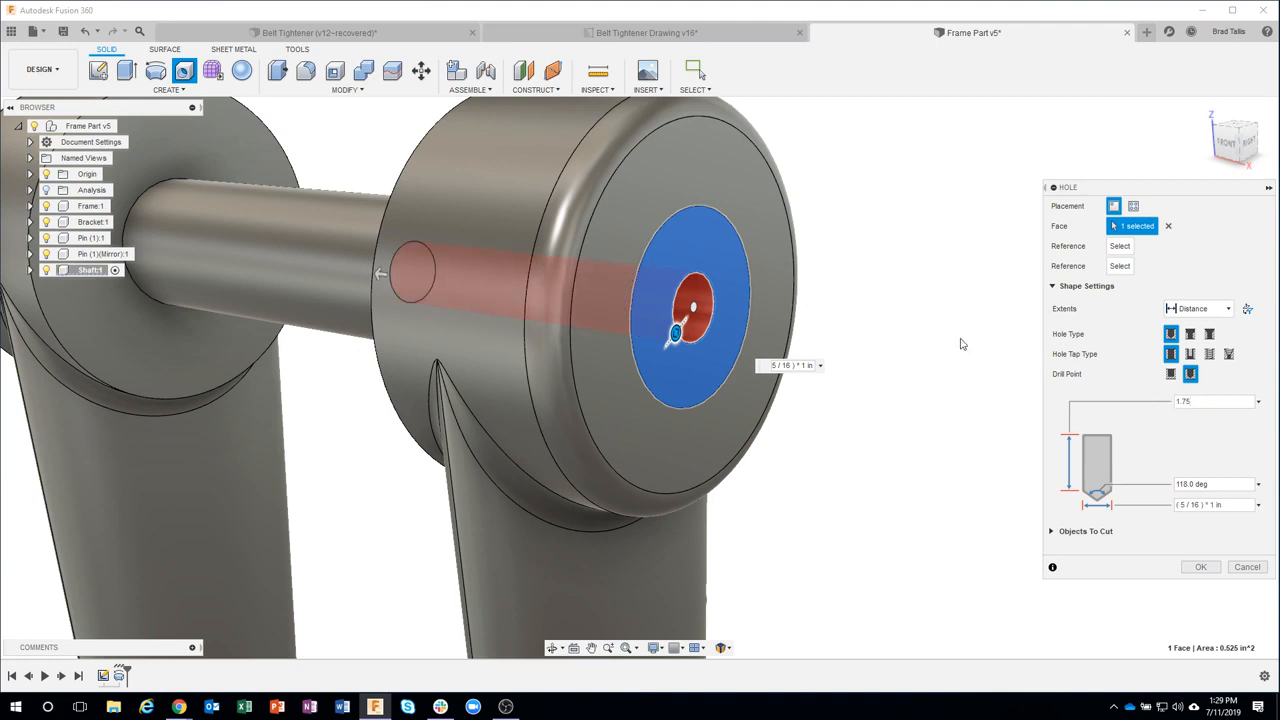
{"action": "middle_click_drag", "start_coordinate": [868, 314], "coordinate": [846, 308], "text": "shift"}
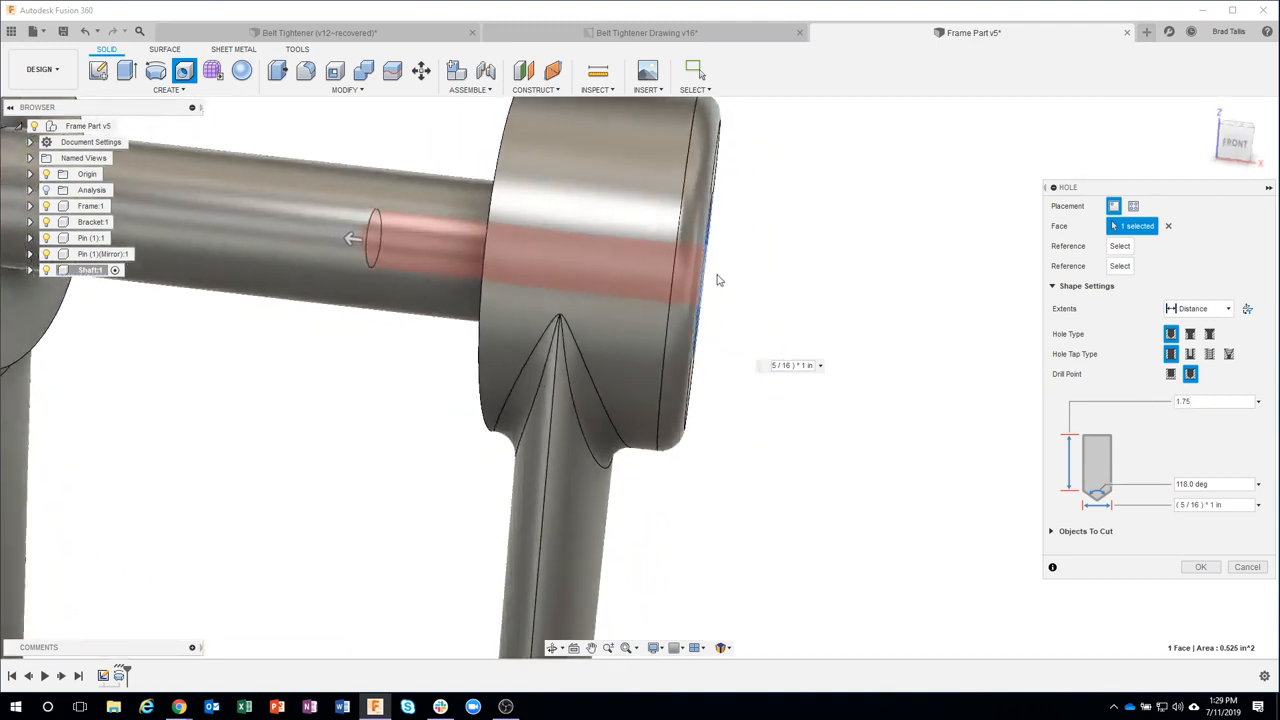
{"action": "middle_click_drag", "start_coordinate": [753, 414], "coordinate": [1009, 447], "text": "shift"}
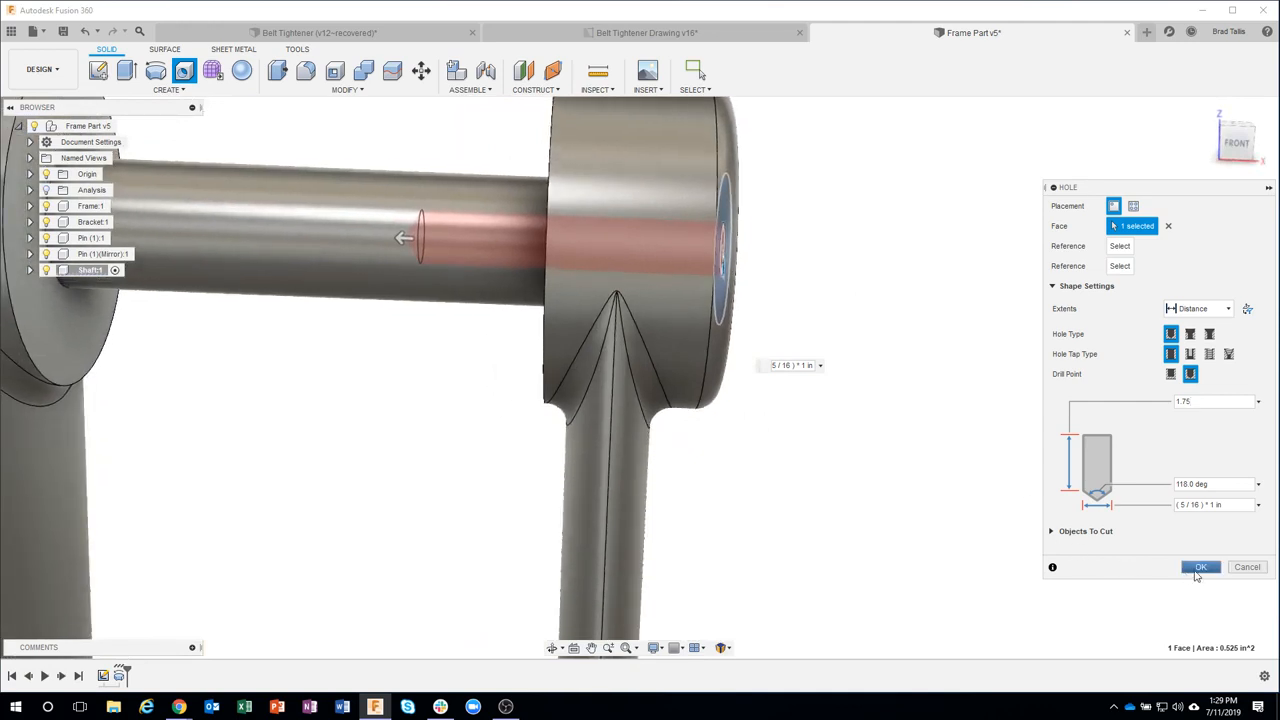
{"action": "left_click", "coordinate": [1198, 568]}
- Show the section analysis to inspect the drilled end hole inside the shaft, and hide it again
{"action": "middle_click_drag", "start_coordinate": [991, 371], "coordinate": [152, 210], "text": "shift"}
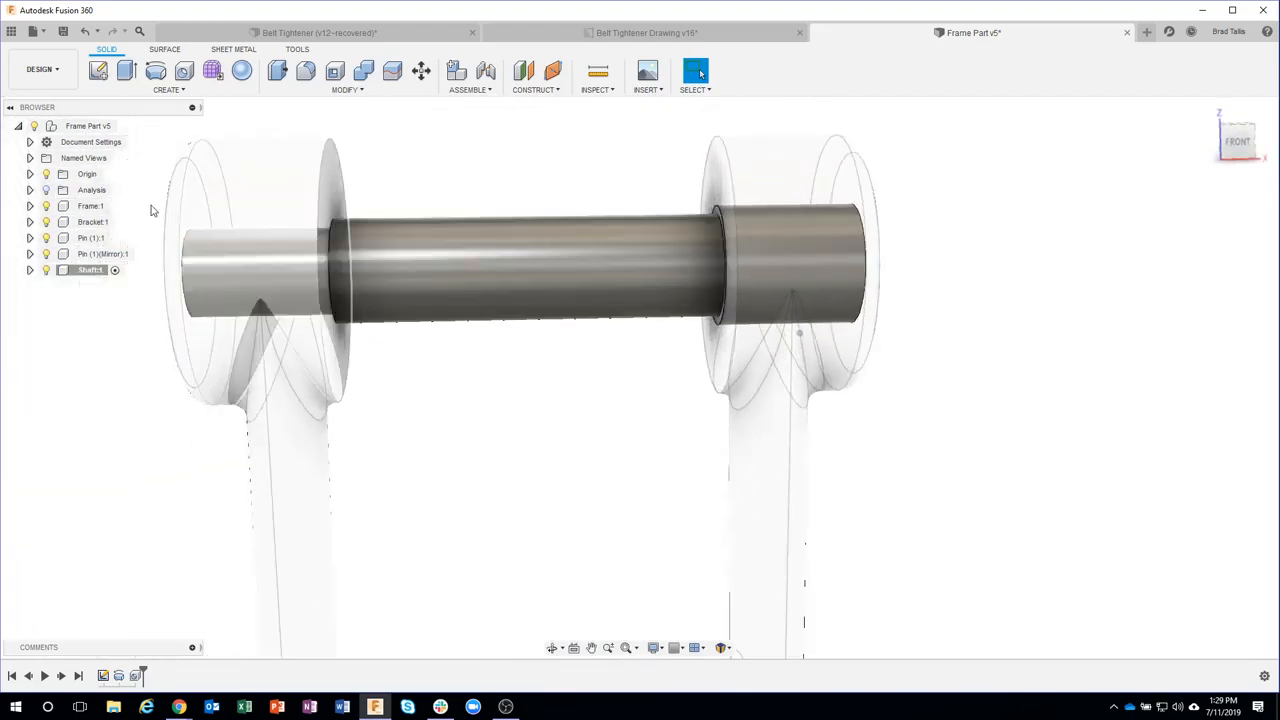
{"action": "left_click", "coordinate": [45, 191]}
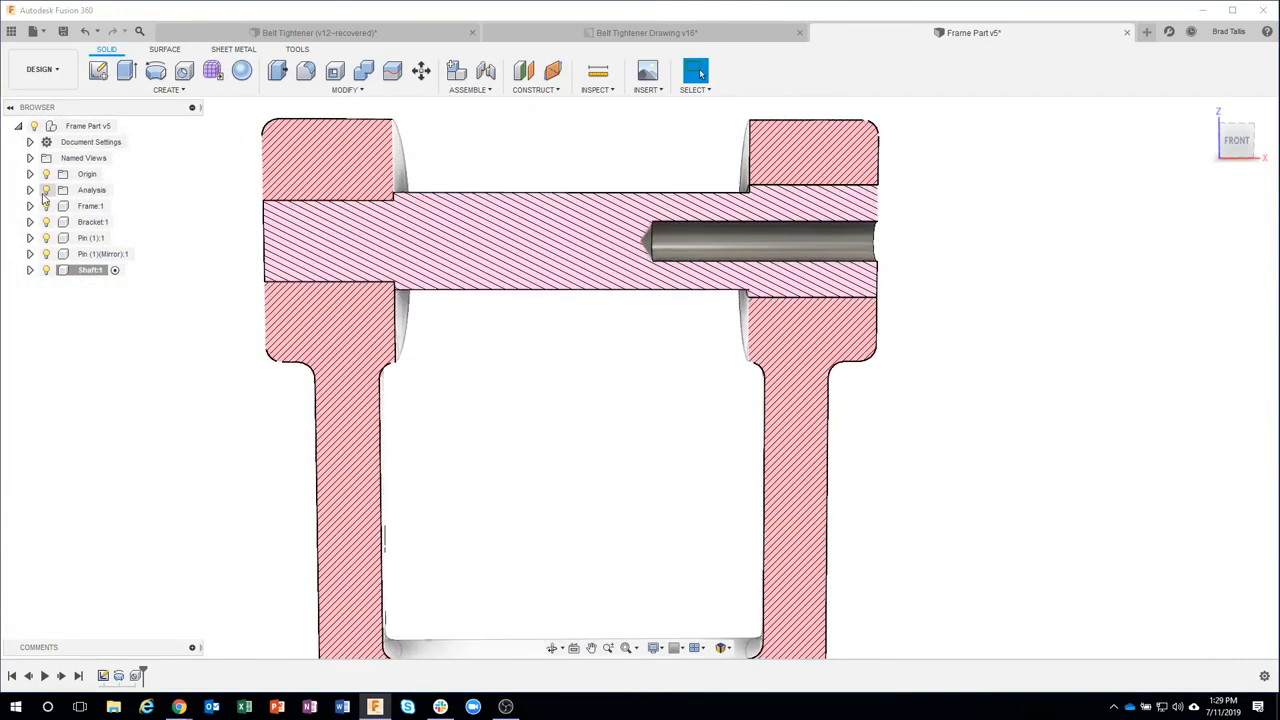
{"action": "left_click", "coordinate": [45, 190]}
{"action": "middle_click_drag", "start_coordinate": [1014, 380], "coordinate": [980, 373], "text": "shift"}
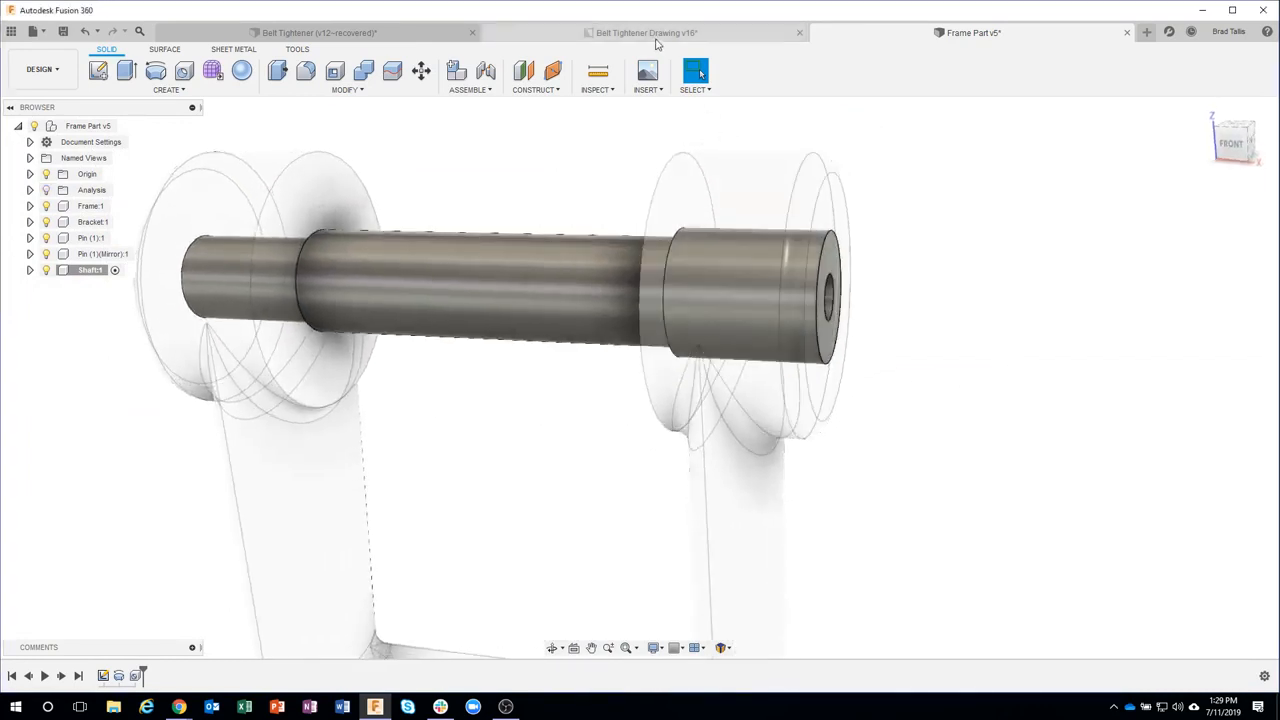
- Check the shaft sheet of the Belt Tightener Drawing for the cross hole's diameter and end distance, and return to the Frame Part model
{"action": "left_click", "coordinate": [645, 32]}
{"action": "middle_click_drag", "start_coordinate": [735, 269], "coordinate": [727, 372]}
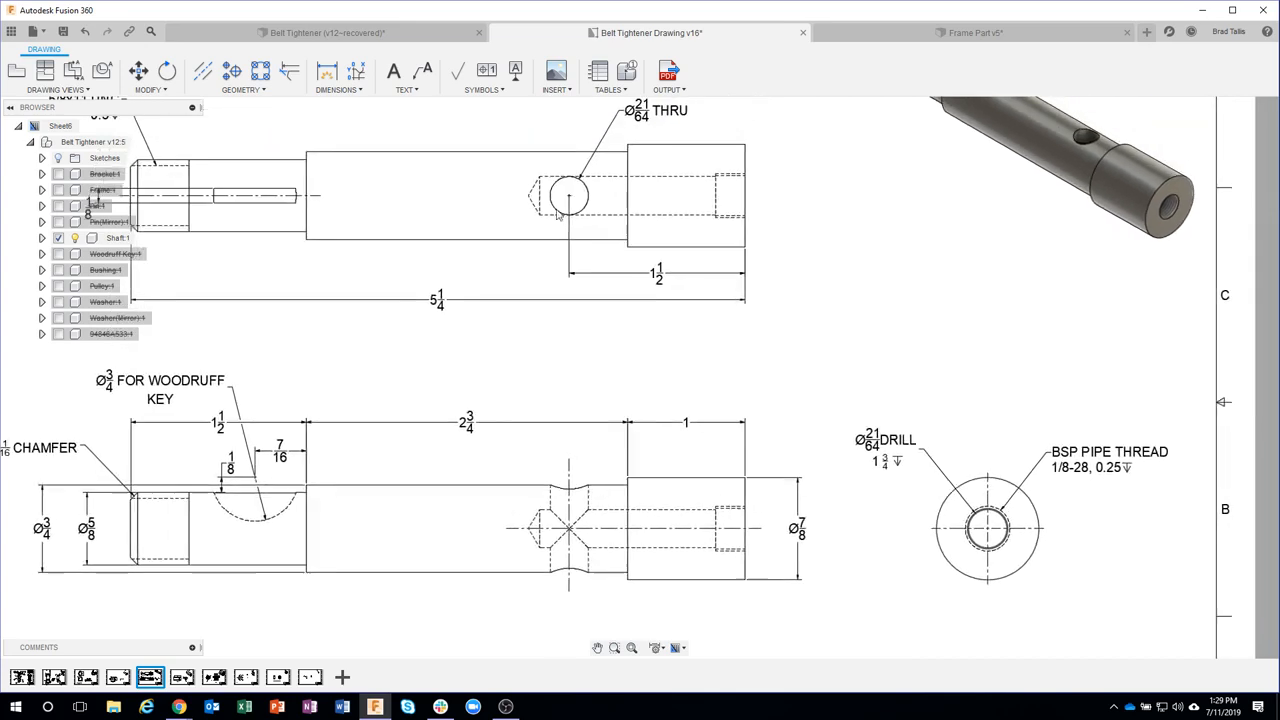
{"action": "middle_click_drag", "start_coordinate": [603, 233], "coordinate": [603, 249]}
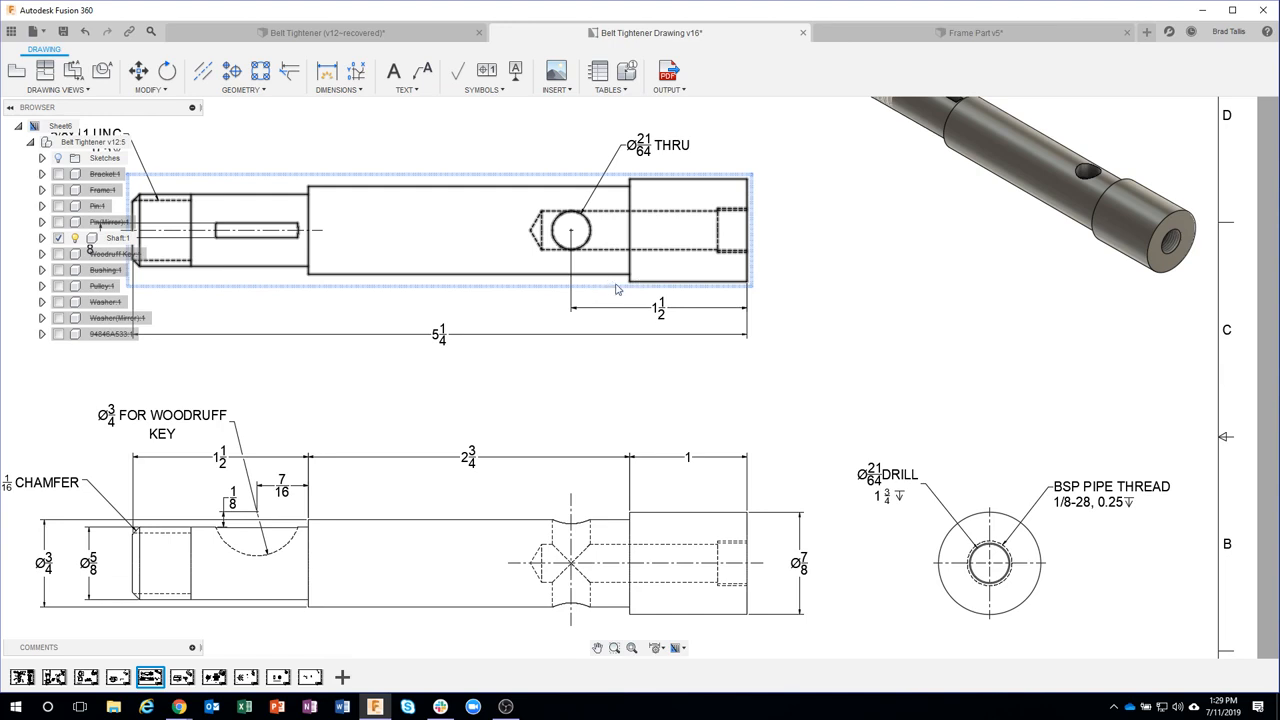
{"action": "left_click", "coordinate": [902, 38]}
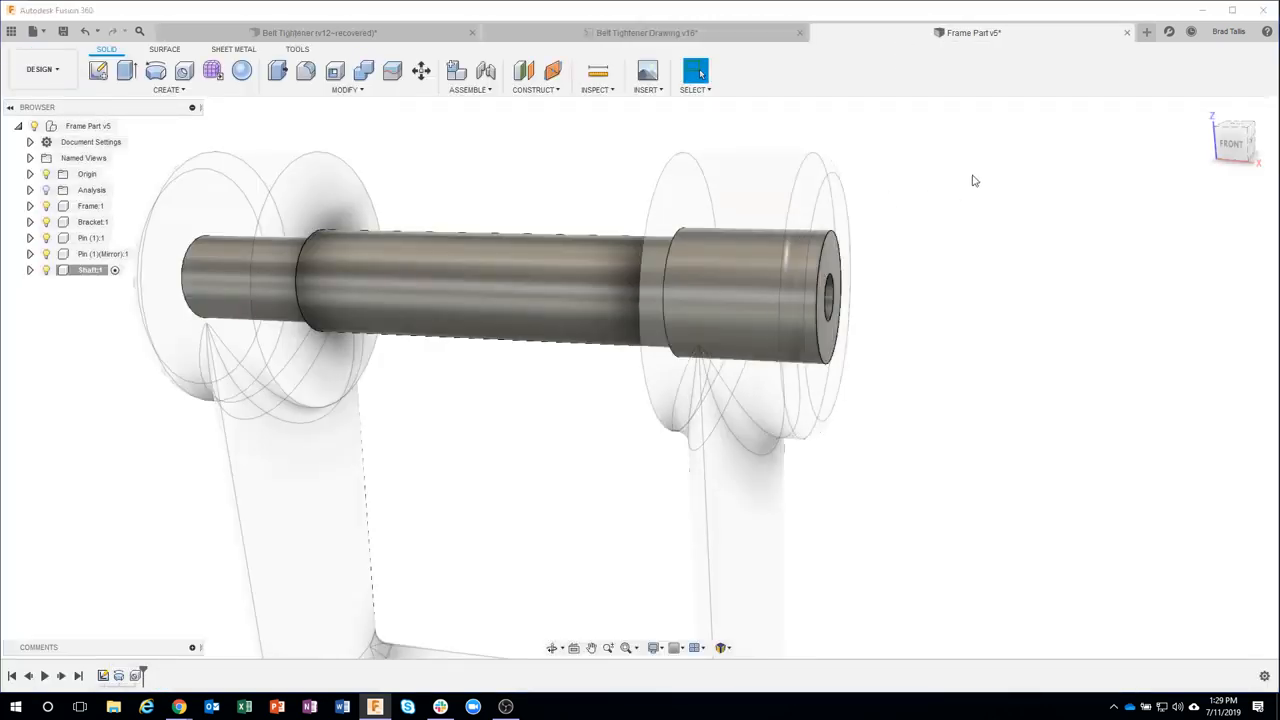
{"action": "left_click", "coordinate": [185, 72]}
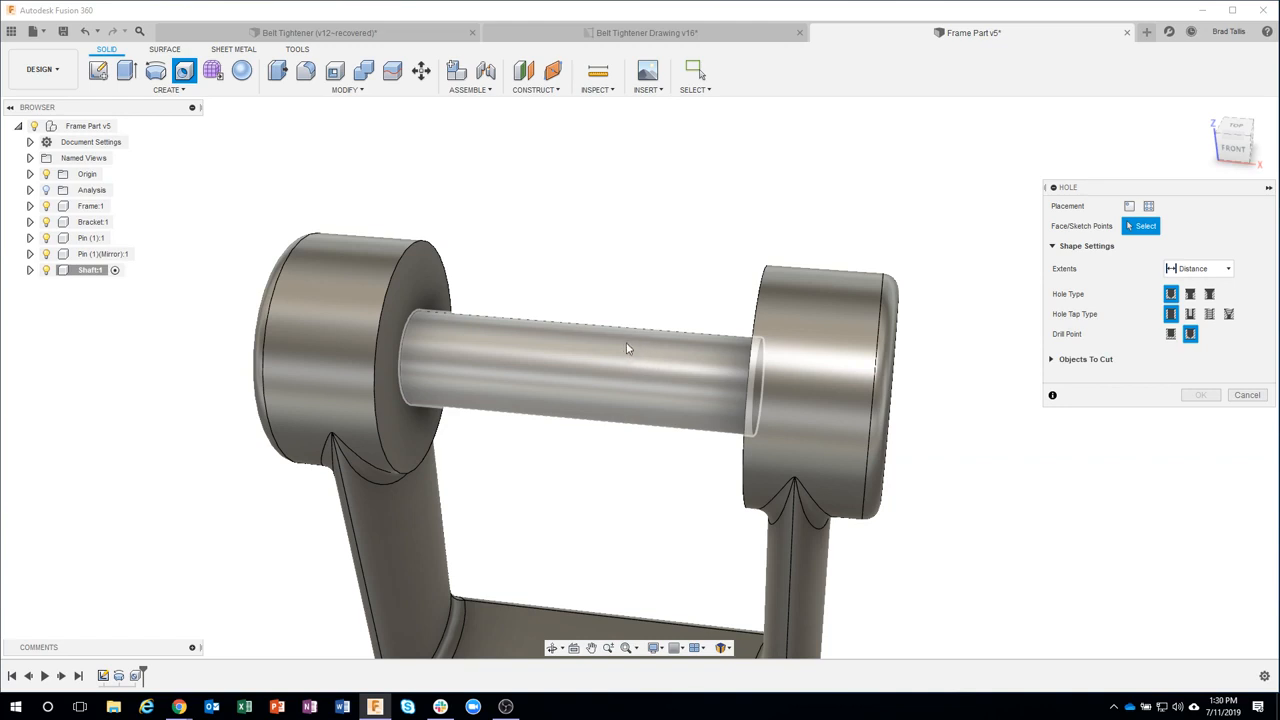
{"action": "left_click", "coordinate": [629, 353]}
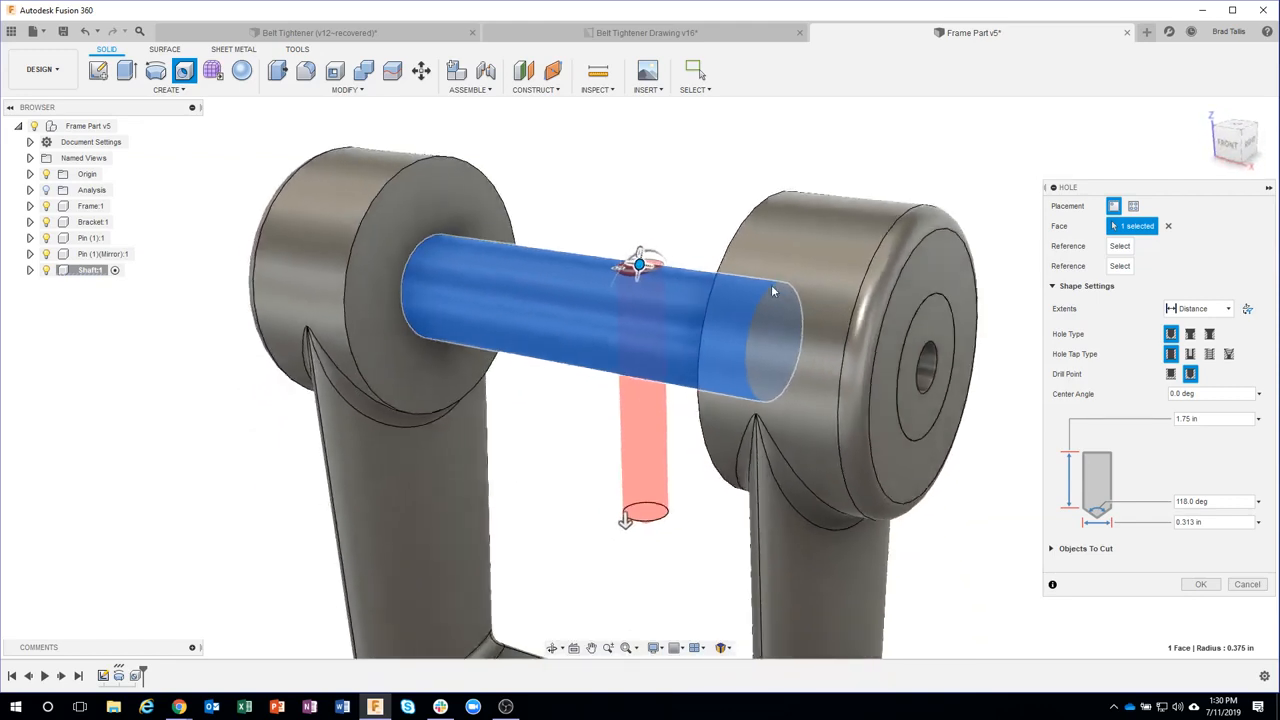
{"action": "left_click", "coordinate": [1246, 583]}
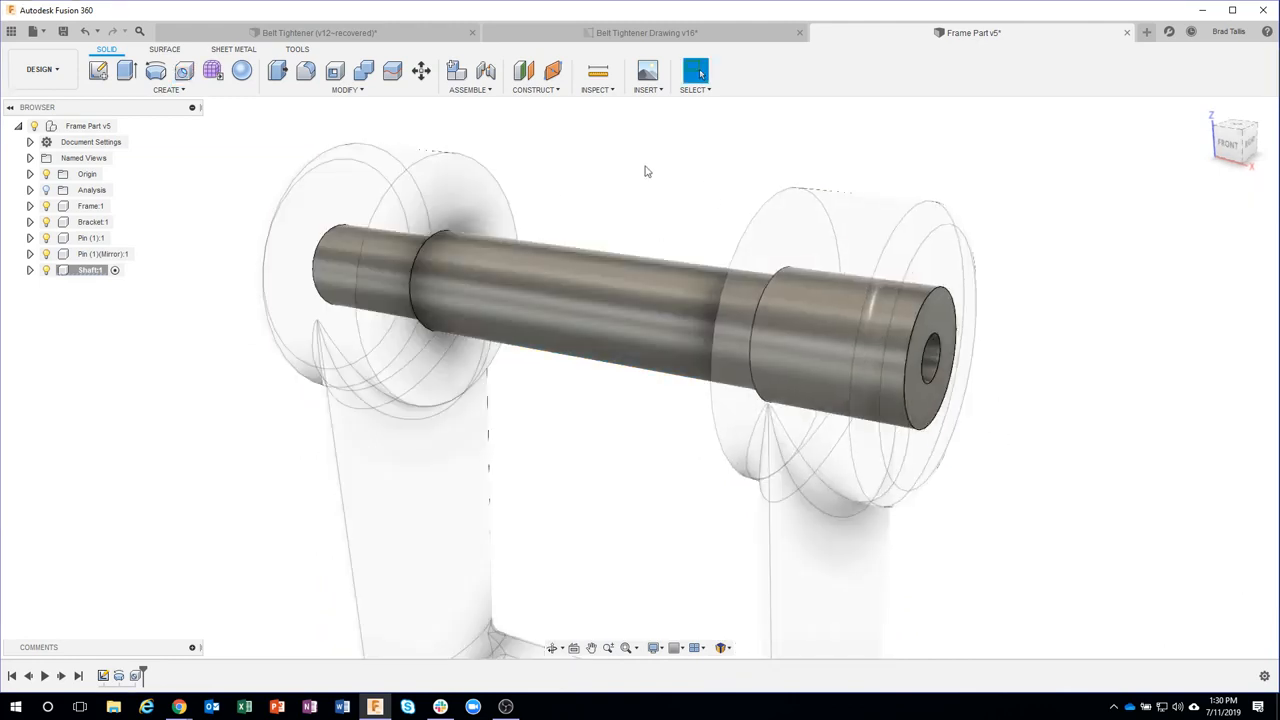
{"action": "left_click", "coordinate": [185, 72]}
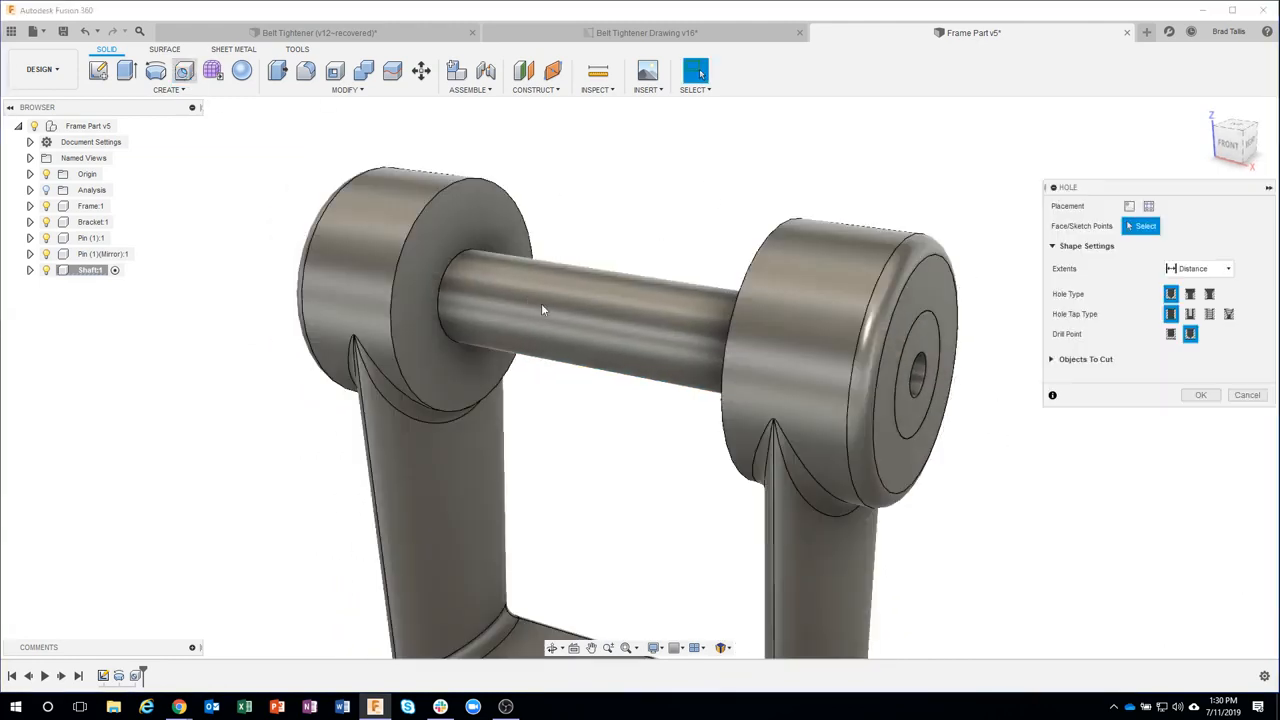
{"action": "left_click", "coordinate": [615, 330]}
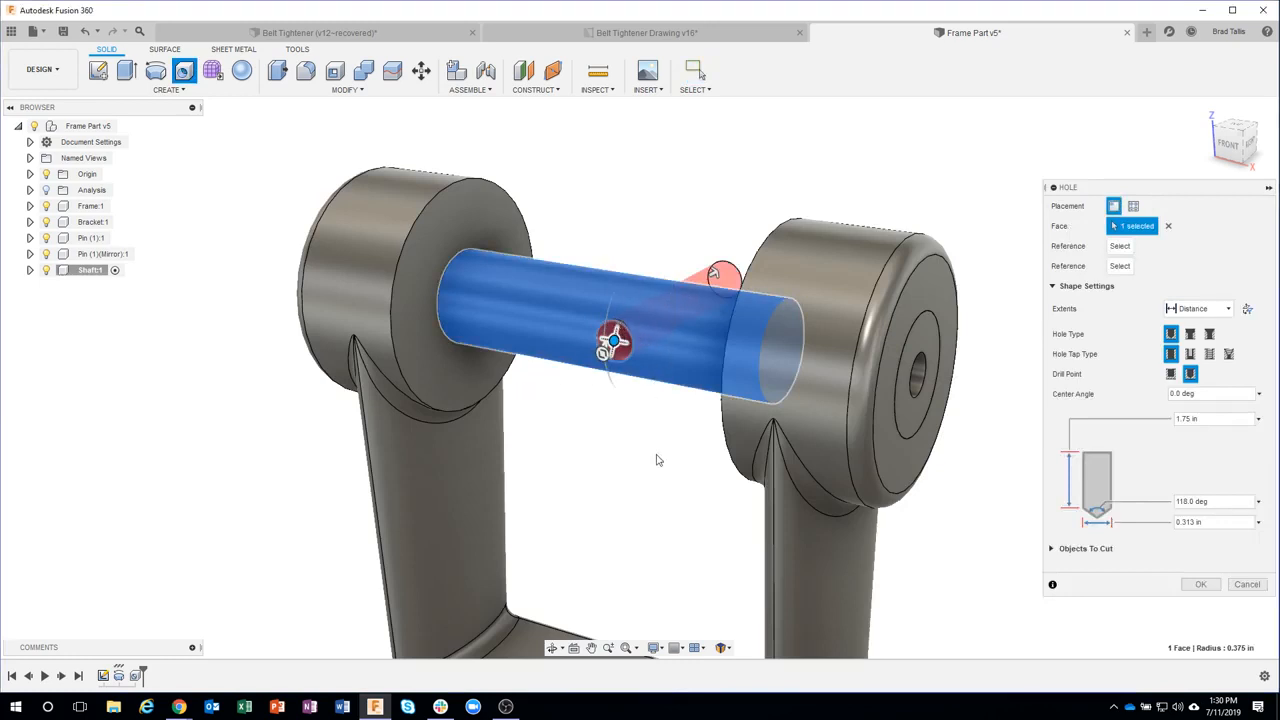
{"action": "left_click", "coordinate": [1247, 584]}
- Start a cross hole on the shaft's middle cylindrical surface, positioned 1.5 in from the larger end face
{"action": "left_click", "coordinate": [184, 70]}
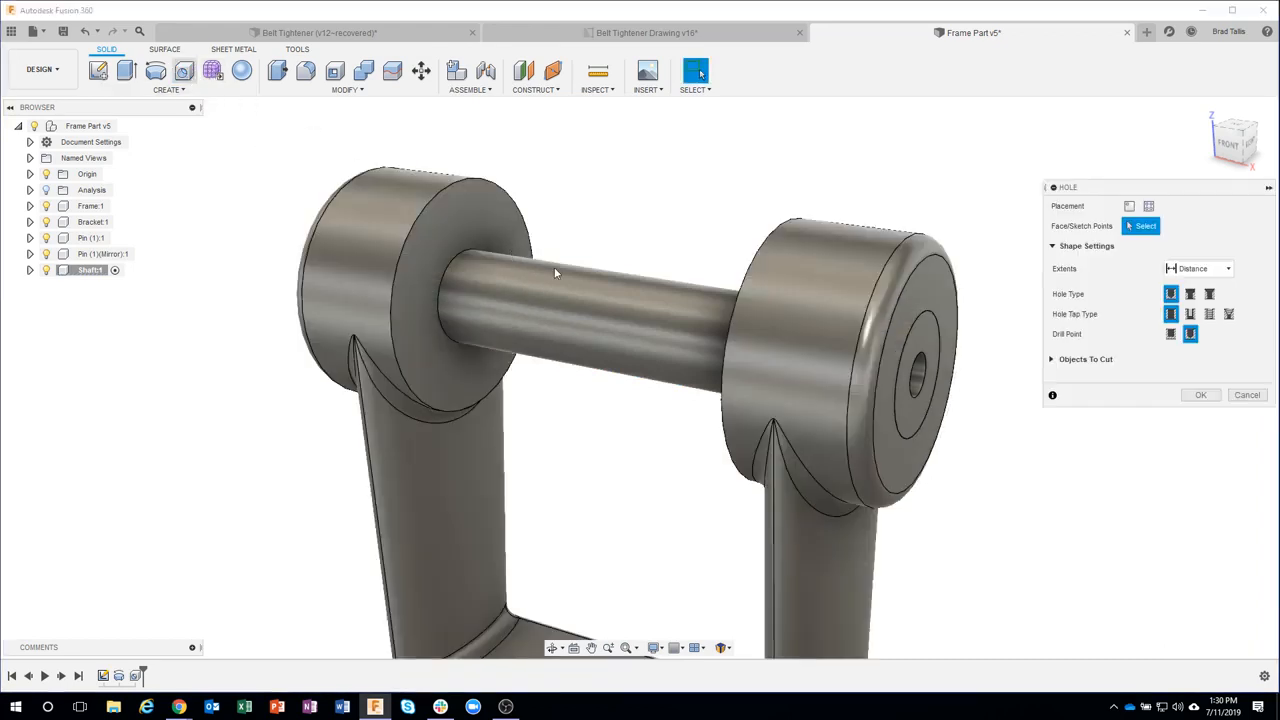
{"action": "left_click", "coordinate": [635, 316]}
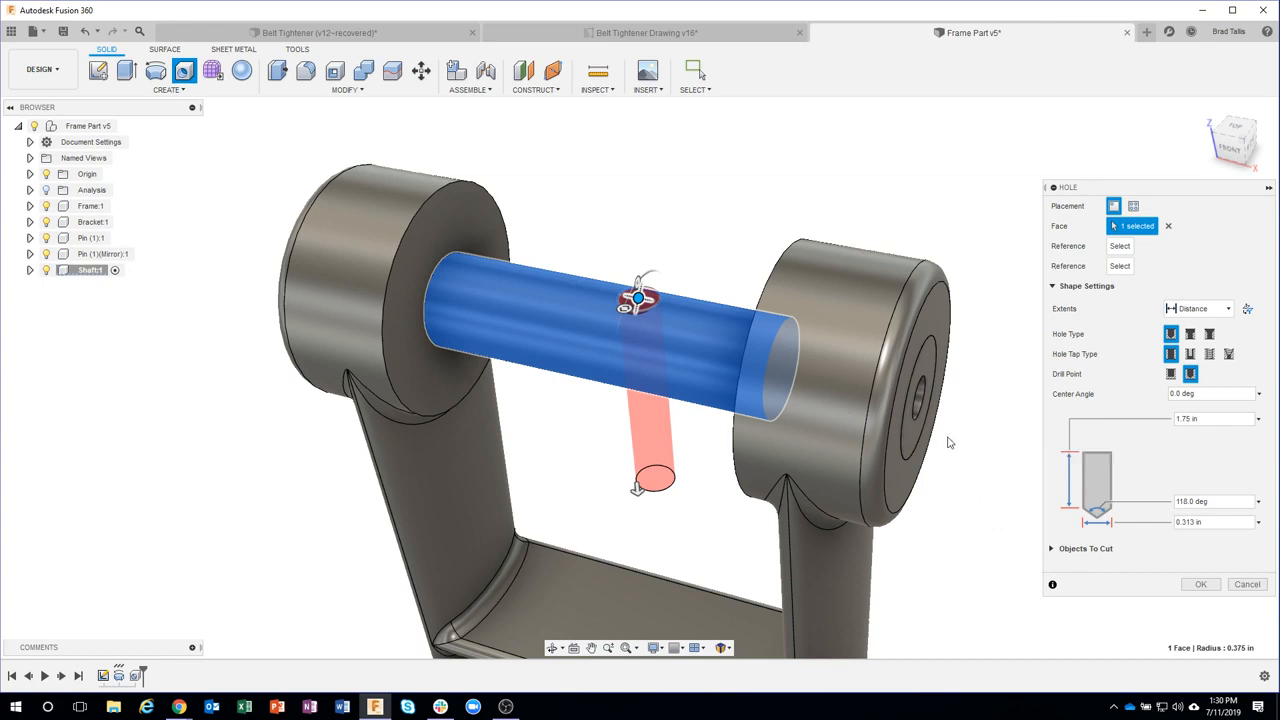
{"action": "left_click", "coordinate": [930, 358]}
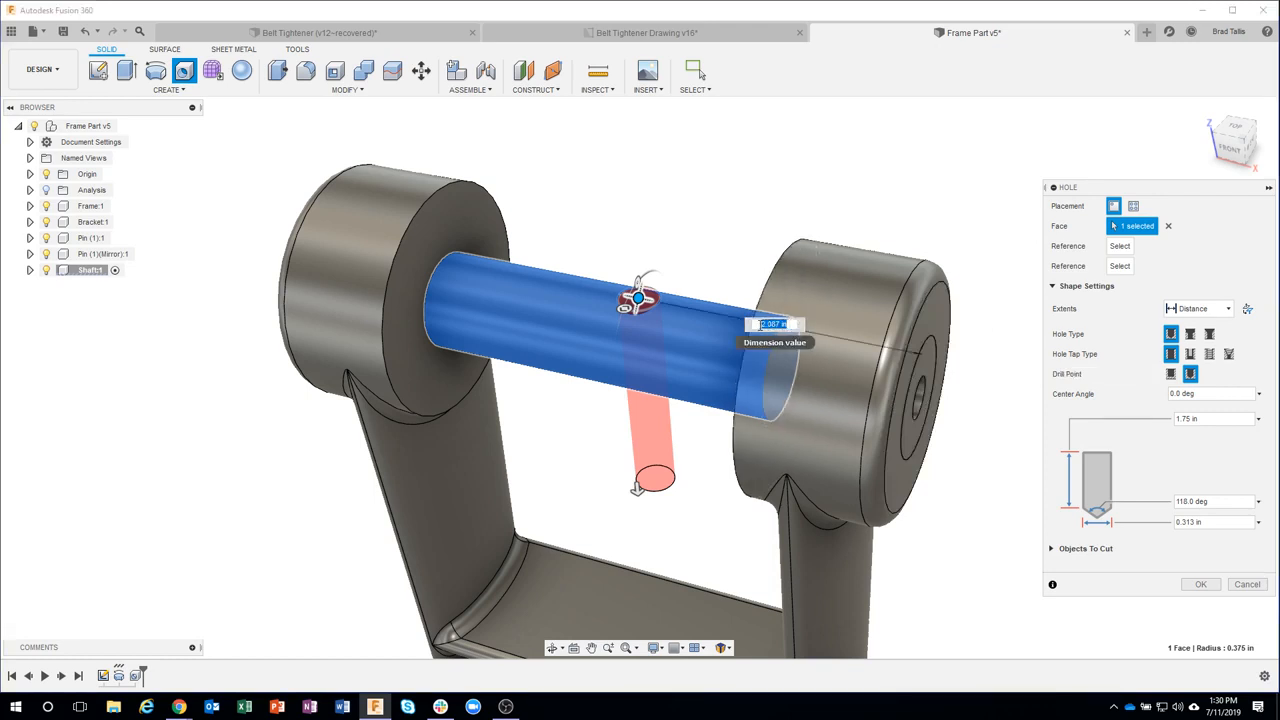
{"action": "type", "text": "1.5"}
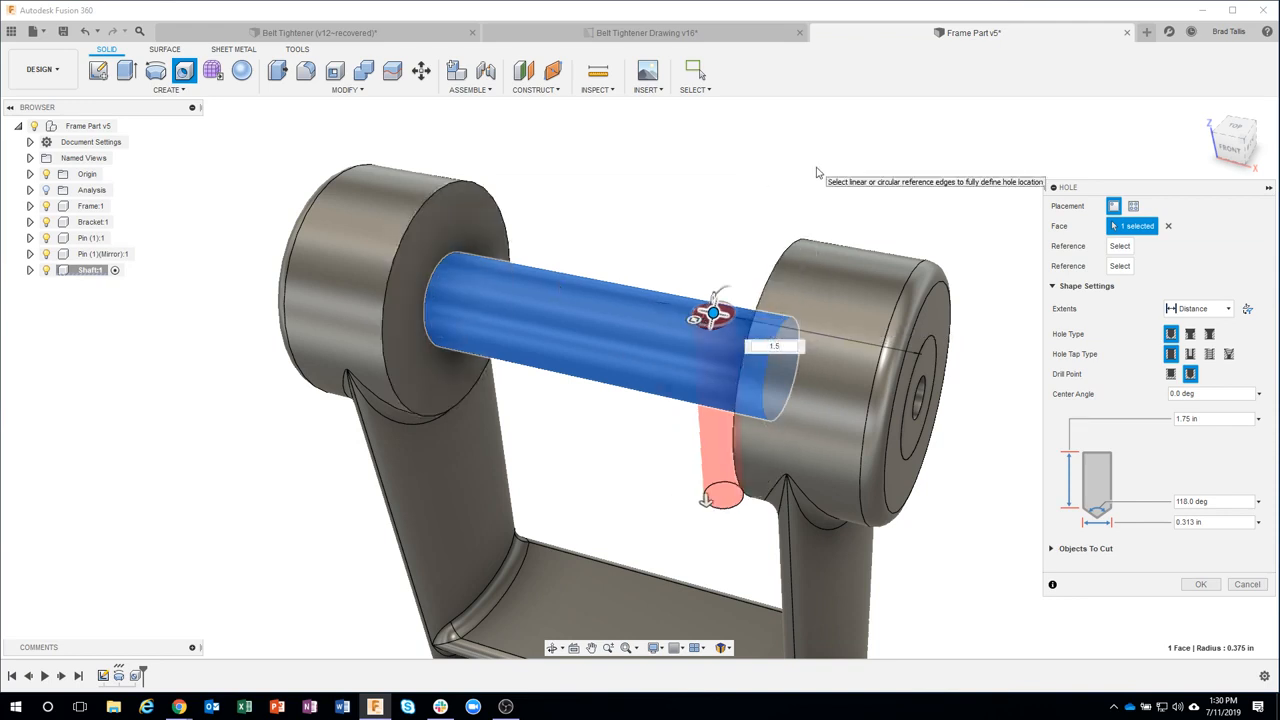
{"action": "middle_click_drag", "start_coordinate": [818, 175], "coordinate": [1006, 364], "text": "shift"}
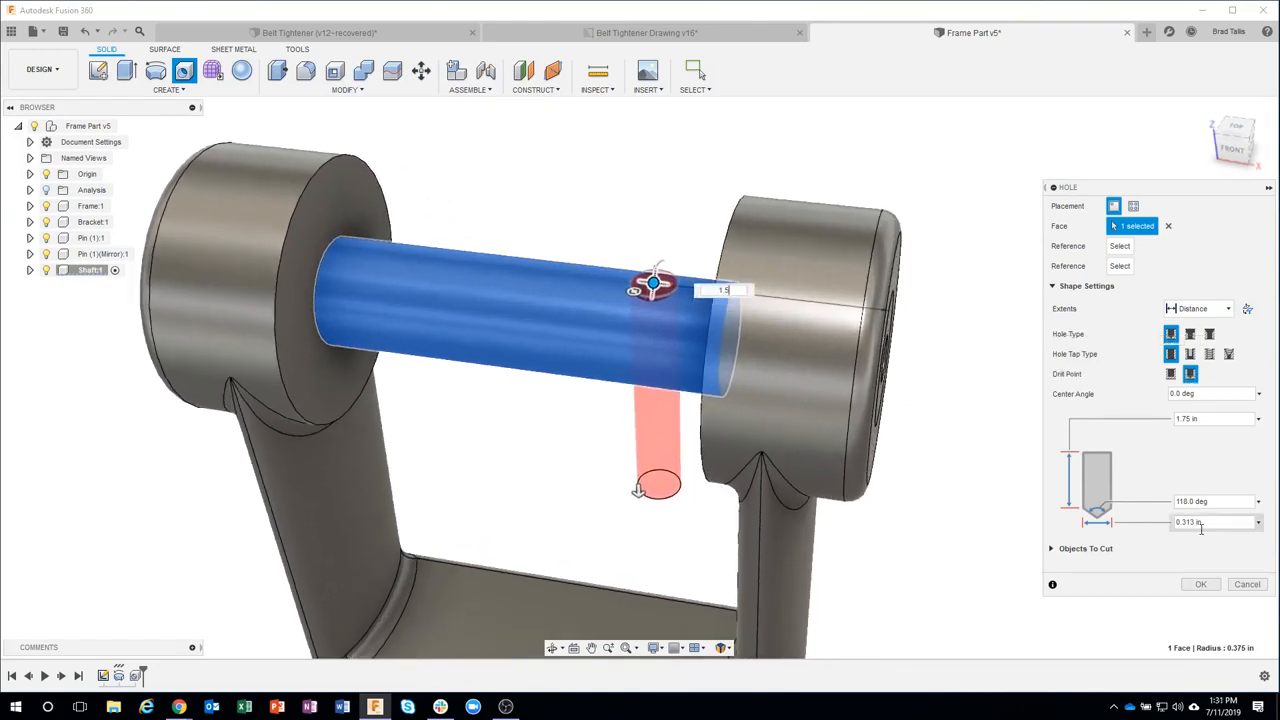
- Set the cross hole's diameter to 5/16 in and create the hole through the shaft
{"action": "left_click", "coordinate": [1218, 527]}
{"action": "type", "text": "5/16"}
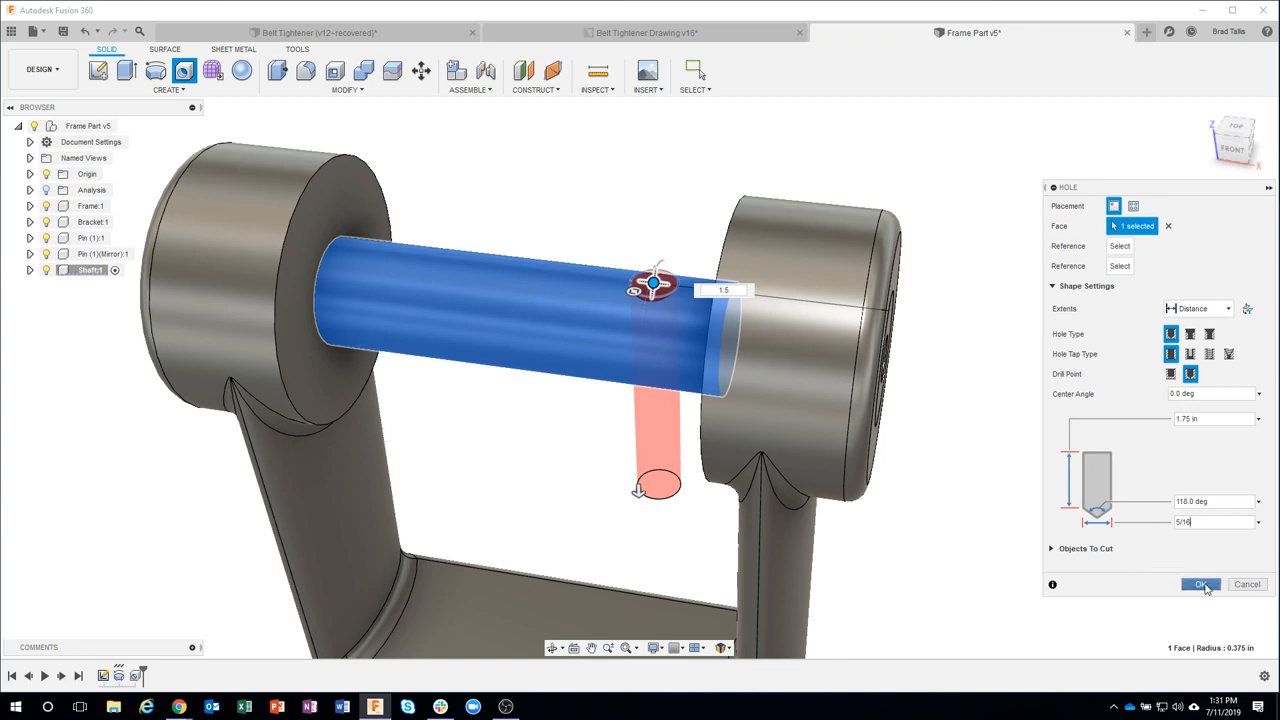
{"action": "left_click", "coordinate": [1203, 585]}
- Compare the cross hole with the shaft sheet of the Belt Tightener Drawing, and inspect it closely on the Frame Part model
{"action": "left_click", "coordinate": [648, 32]}
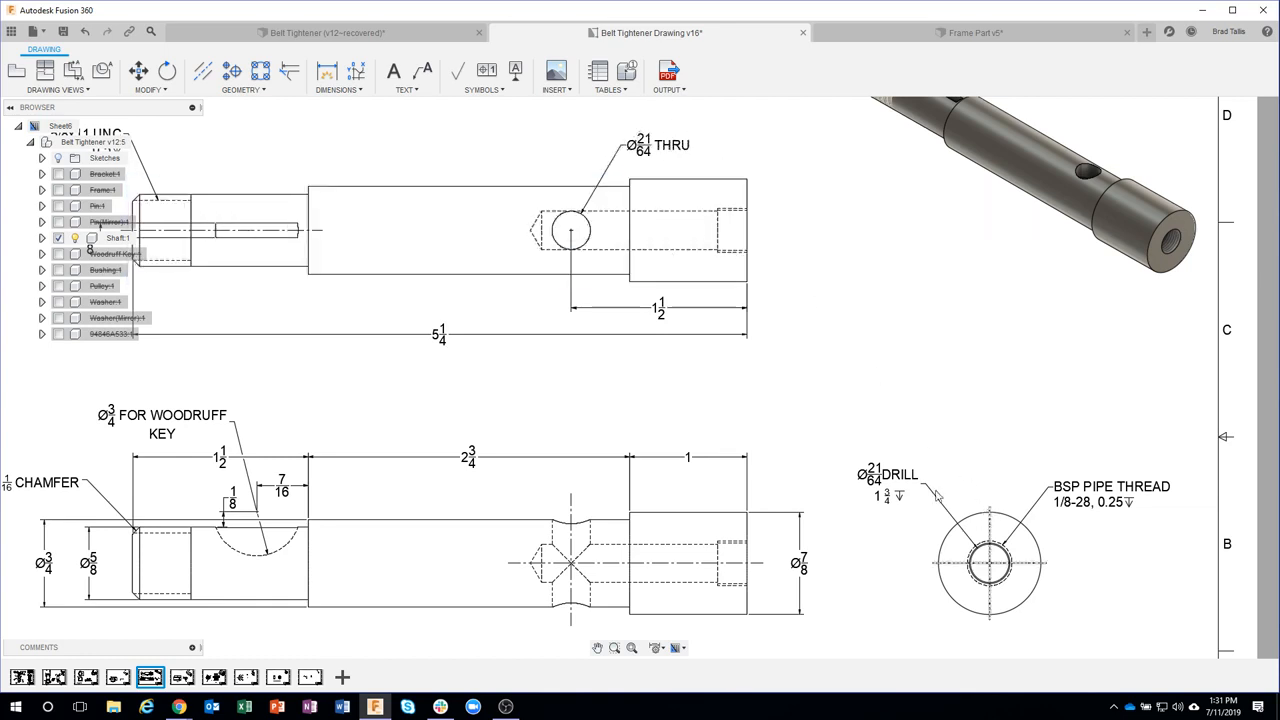
{"action": "left_click", "coordinate": [970, 32]}
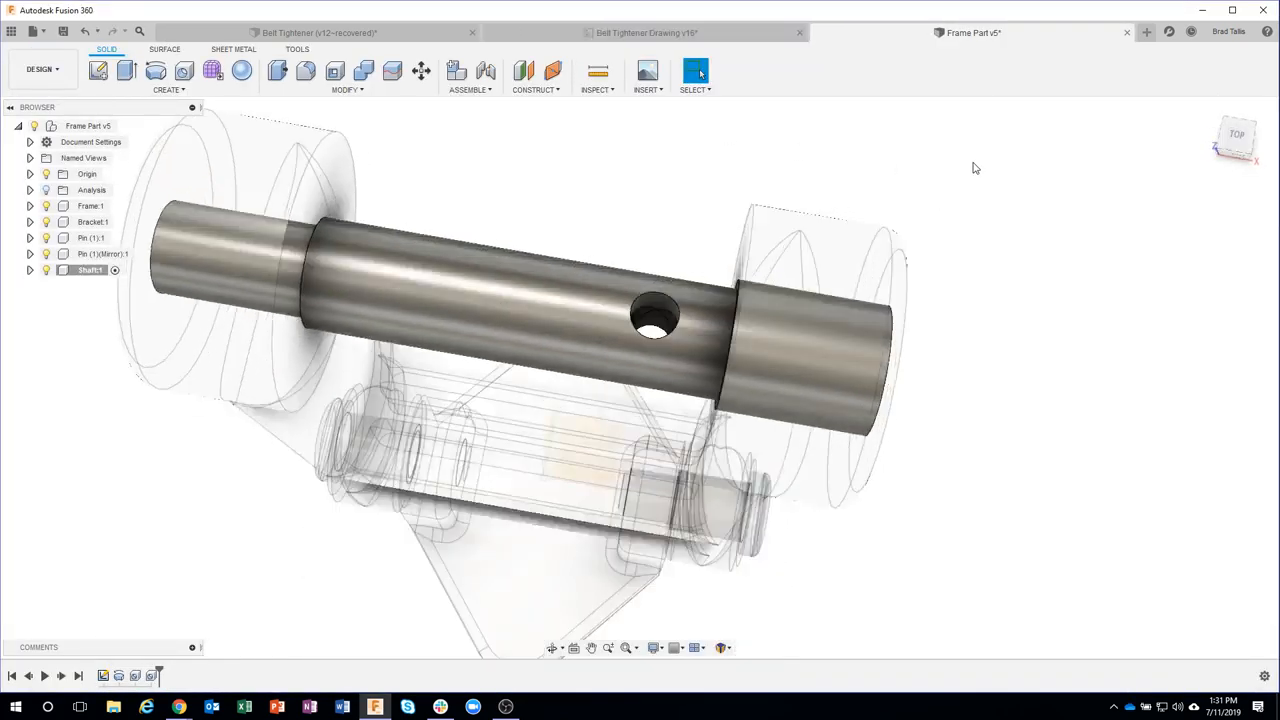
{"action": "middle_click_drag", "start_coordinate": [976, 168], "coordinate": [950, 242], "text": "shift"}
{"action": "scroll", "coordinate": [540, 268], "scroll_direction": "up", "scroll_amount": 6}
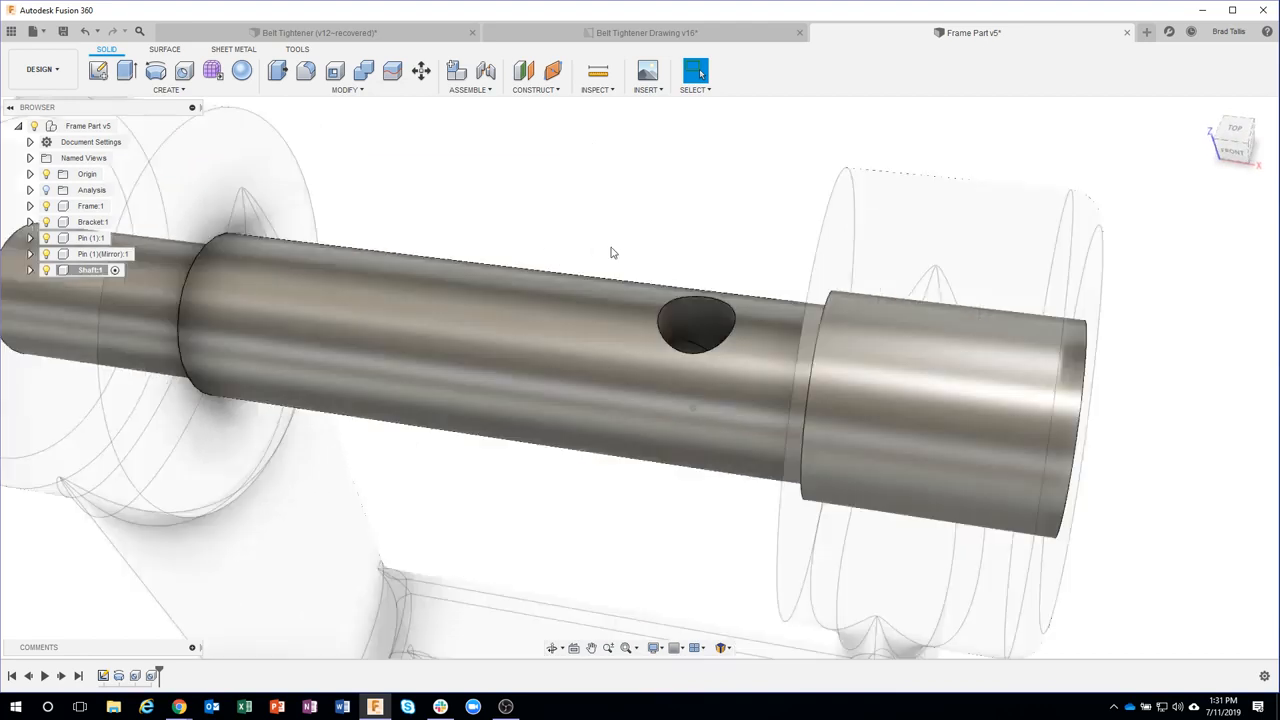
{"action": "middle_click_drag", "start_coordinate": [648, 254], "coordinate": [748, 383], "text": "shift"}
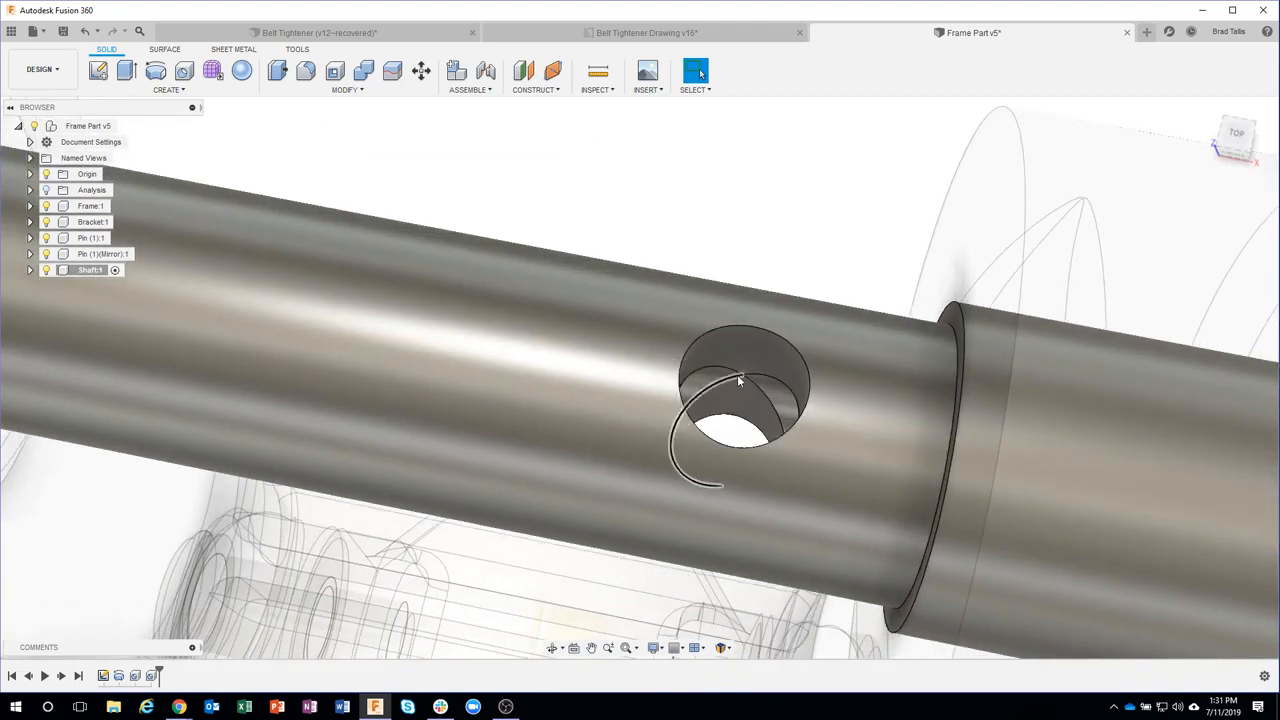
{"action": "middle_click_drag", "start_coordinate": [757, 376], "coordinate": [753, 348], "text": "shift"}
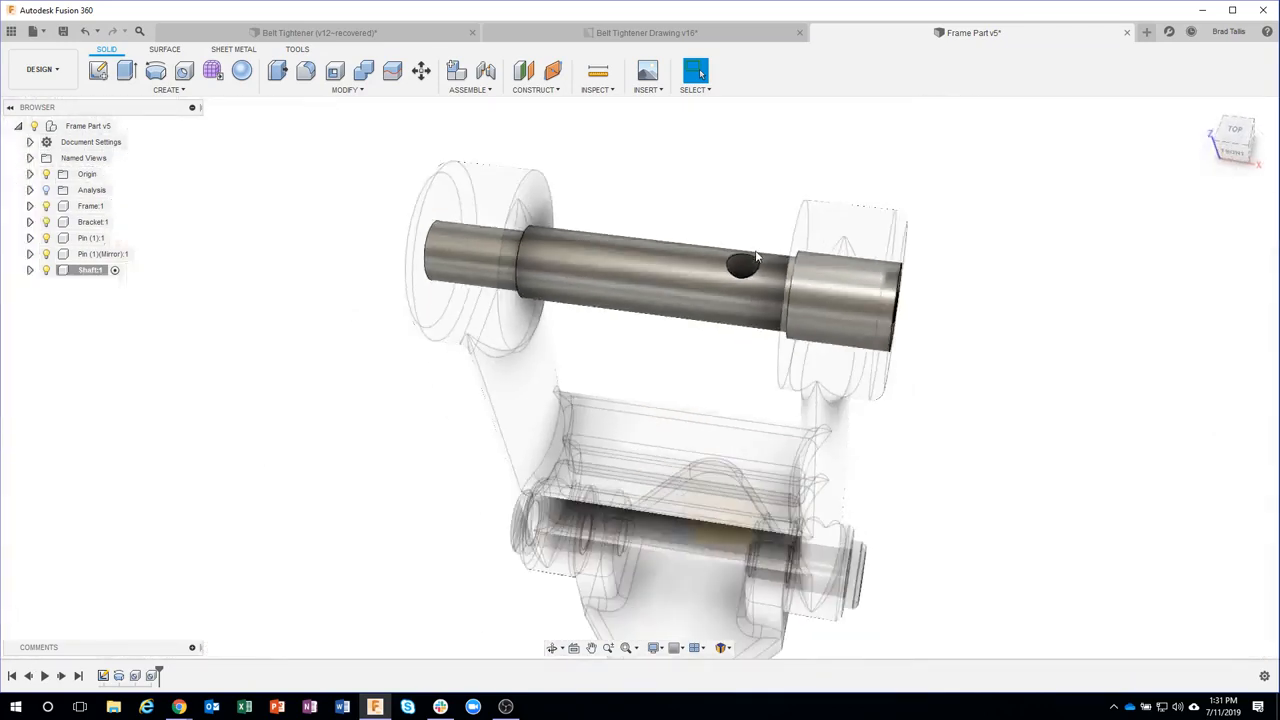
- Show the section analysis from the front to inspect where the shaft's end hole and cross hole intersect, and hide it again
{"action": "left_click", "coordinate": [46, 190]}
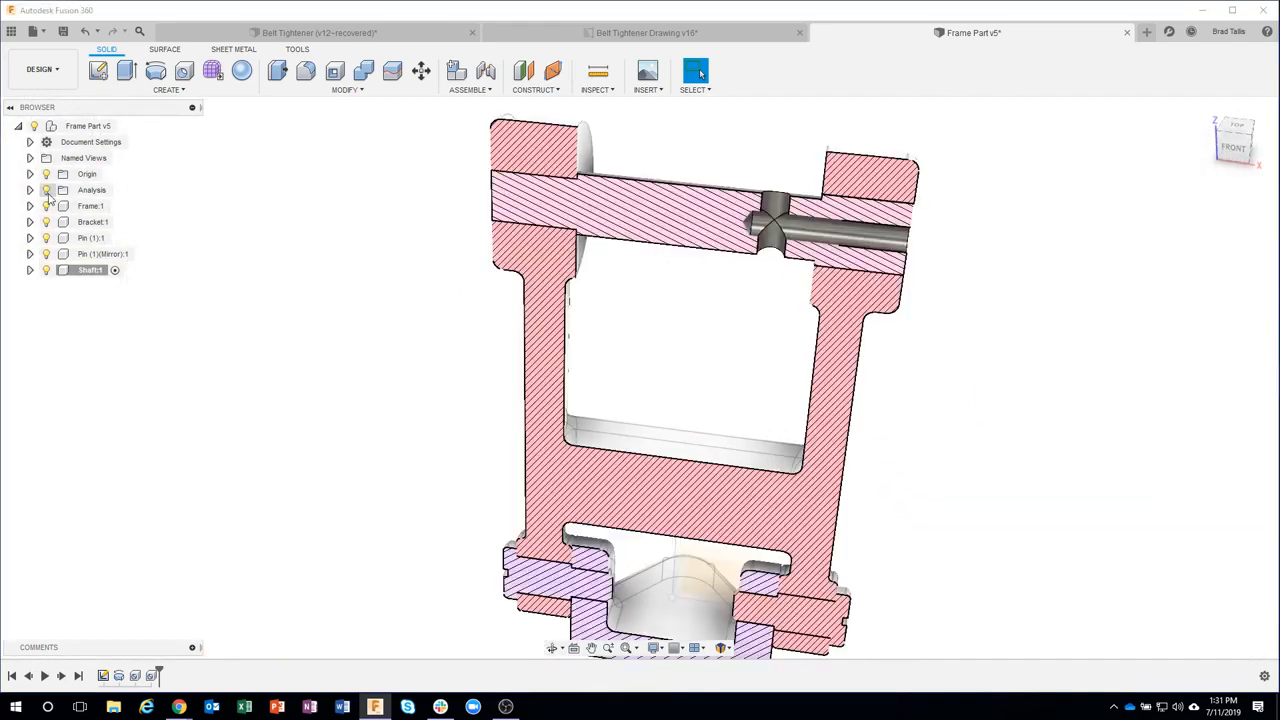
{"action": "left_click", "coordinate": [1226, 152]}
{"action": "middle_click_drag", "start_coordinate": [983, 276], "coordinate": [940, 389]}
{"action": "scroll", "coordinate": [917, 292], "scroll_direction": "up", "scroll_amount": 4}
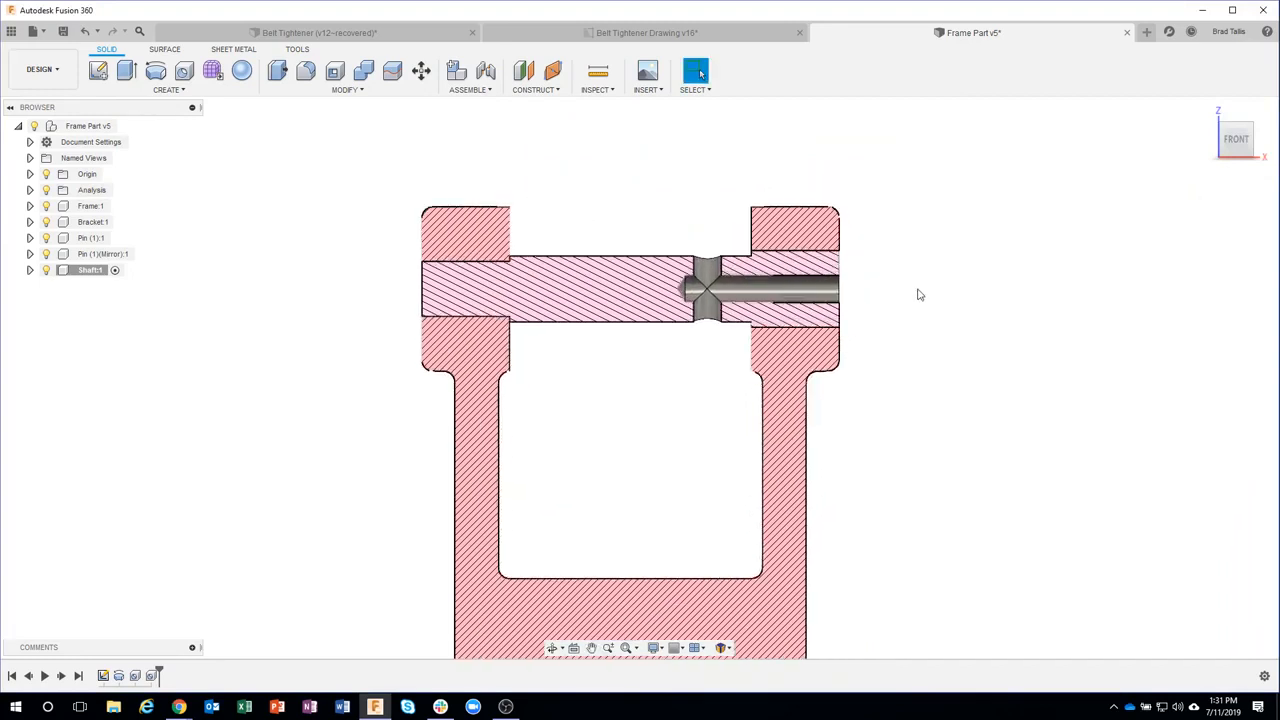
{"action": "scroll", "coordinate": [900, 292], "scroll_direction": "up", "scroll_amount": 2}
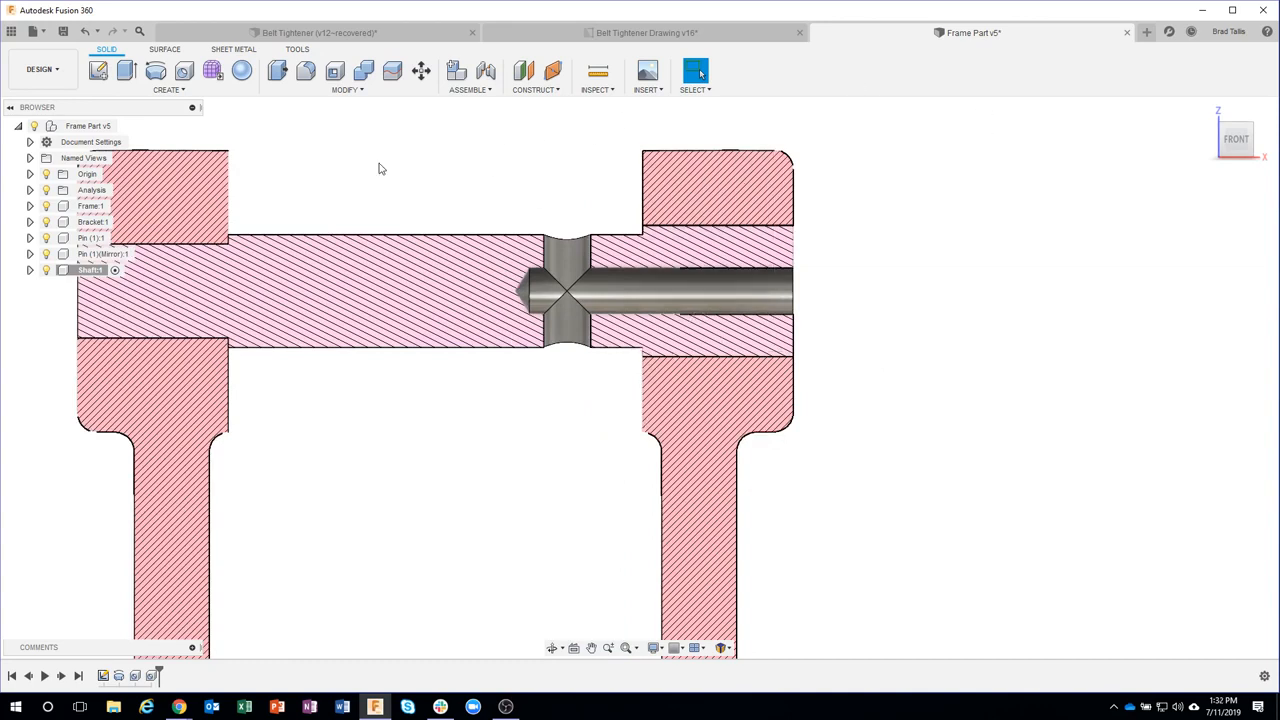
{"action": "left_click", "coordinate": [46, 190]}
{"action": "scroll", "coordinate": [951, 428], "scroll_direction": "down", "scroll_amount": 1}
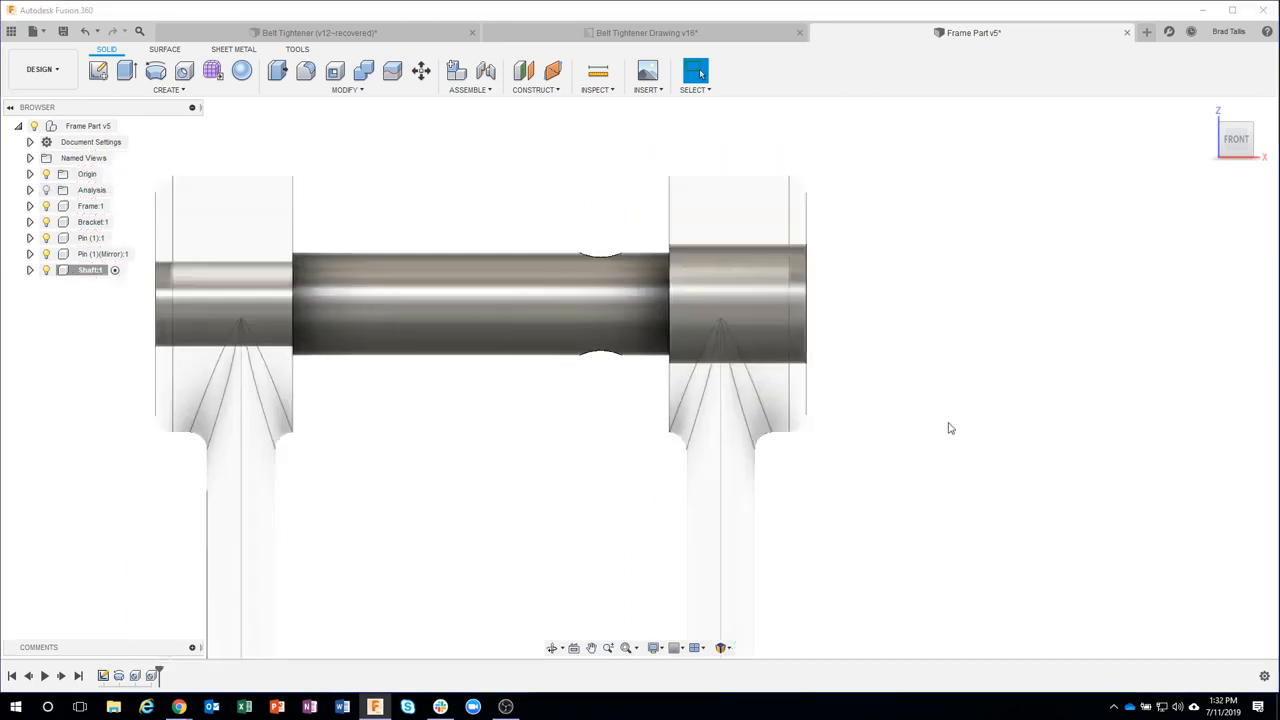
- Check the shaft sheet of the drawing for the end hole's pipe thread specification, and return to the drilled end face in the model
{"action": "left_click", "coordinate": [622, 38]}
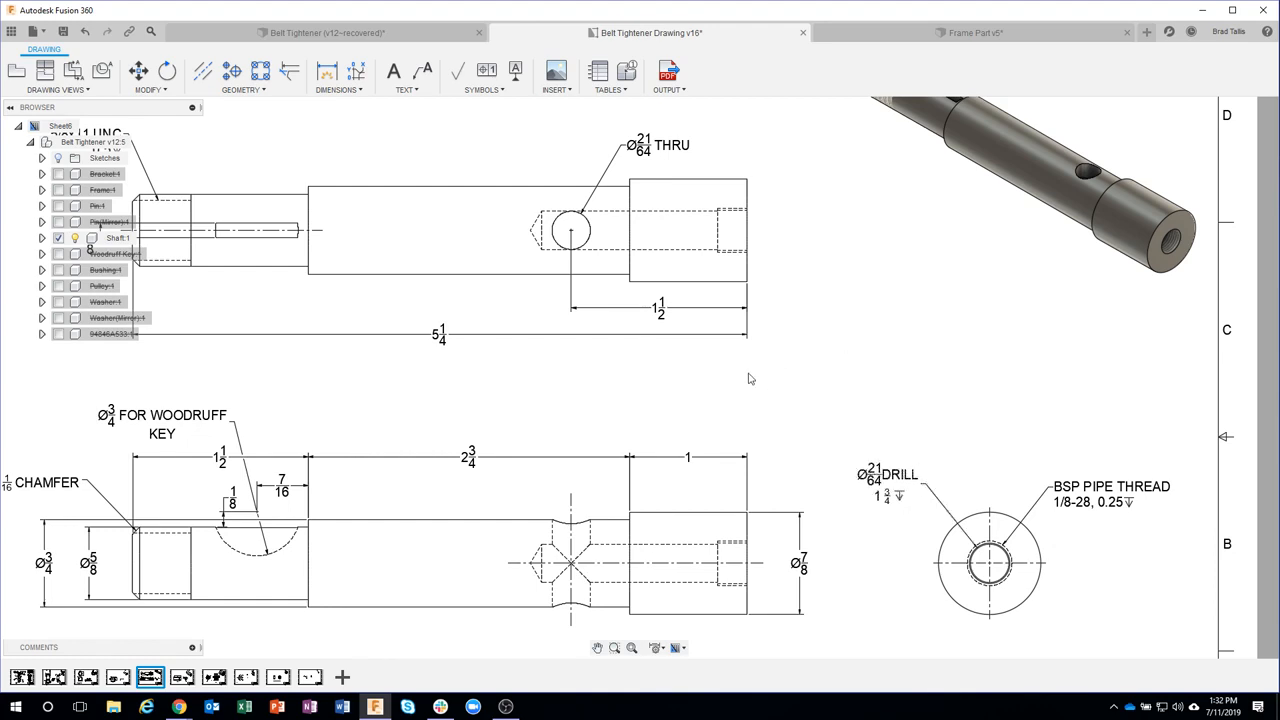
{"action": "left_click", "coordinate": [857, 30]}
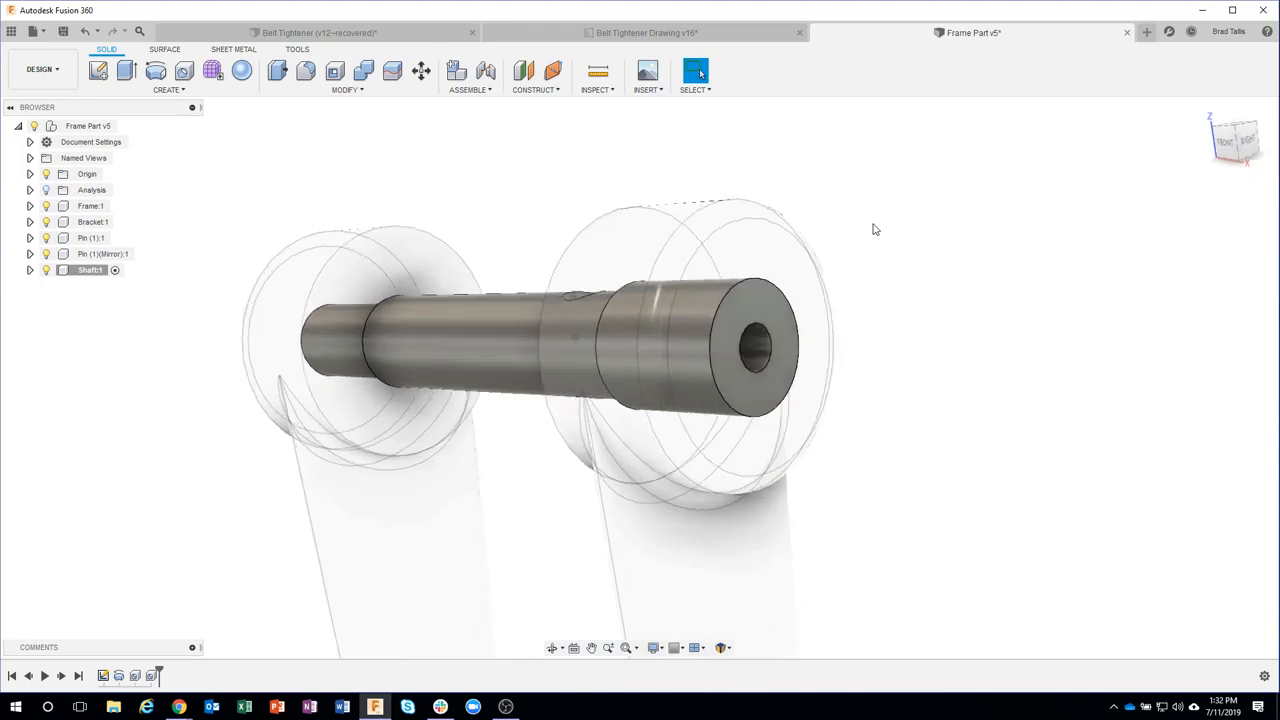
{"action": "scroll", "coordinate": [752, 267], "scroll_direction": "up", "scroll_amount": 8}
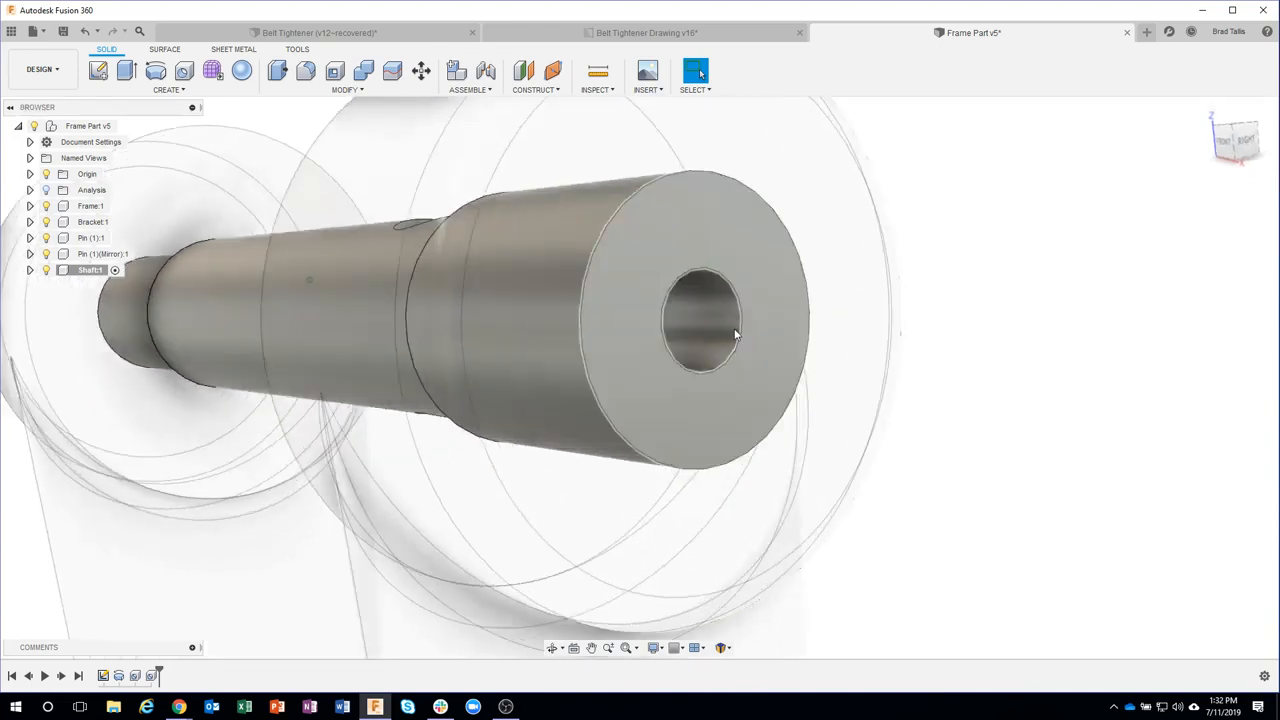
{"action": "middle_click_drag", "start_coordinate": [710, 320], "coordinate": [626, 358], "text": "shift"}
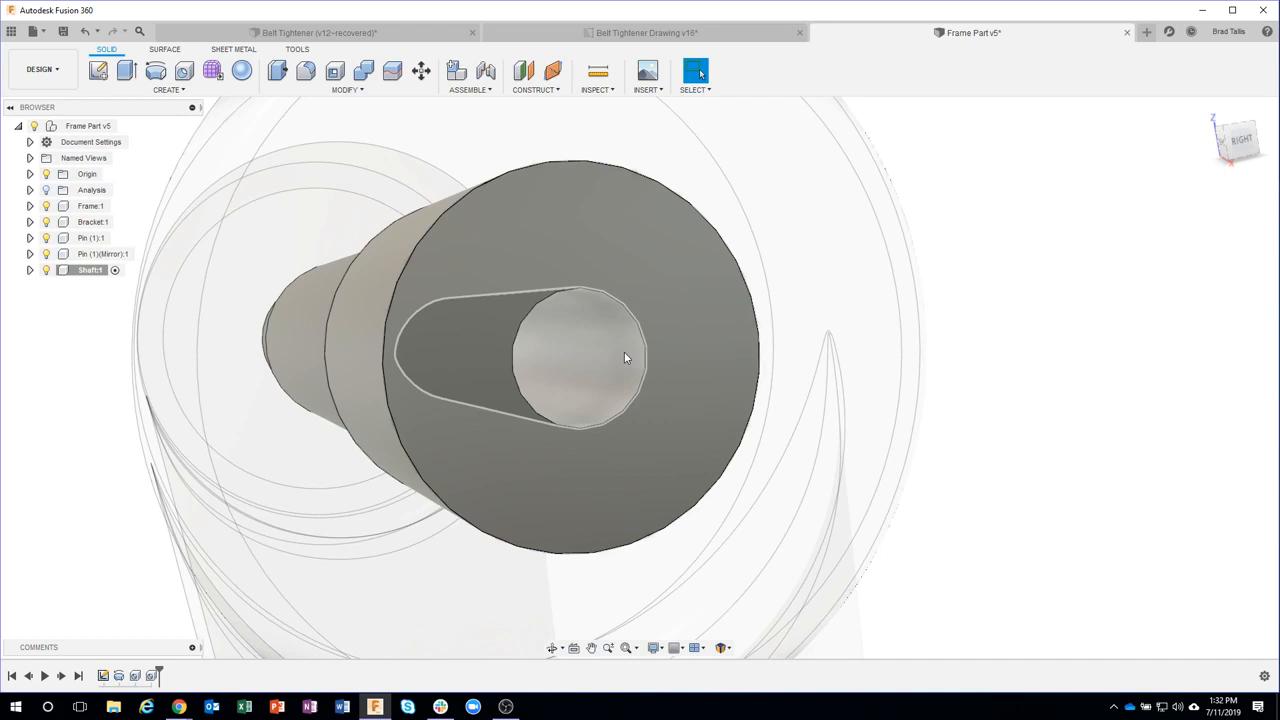
- Start a hole on the shaft's large end face, centre it on the existing bore, and widen it to about 0.448 in
{"action": "middle_click_drag", "start_coordinate": [500, 147], "coordinate": [339, 88], "text": "shift"}
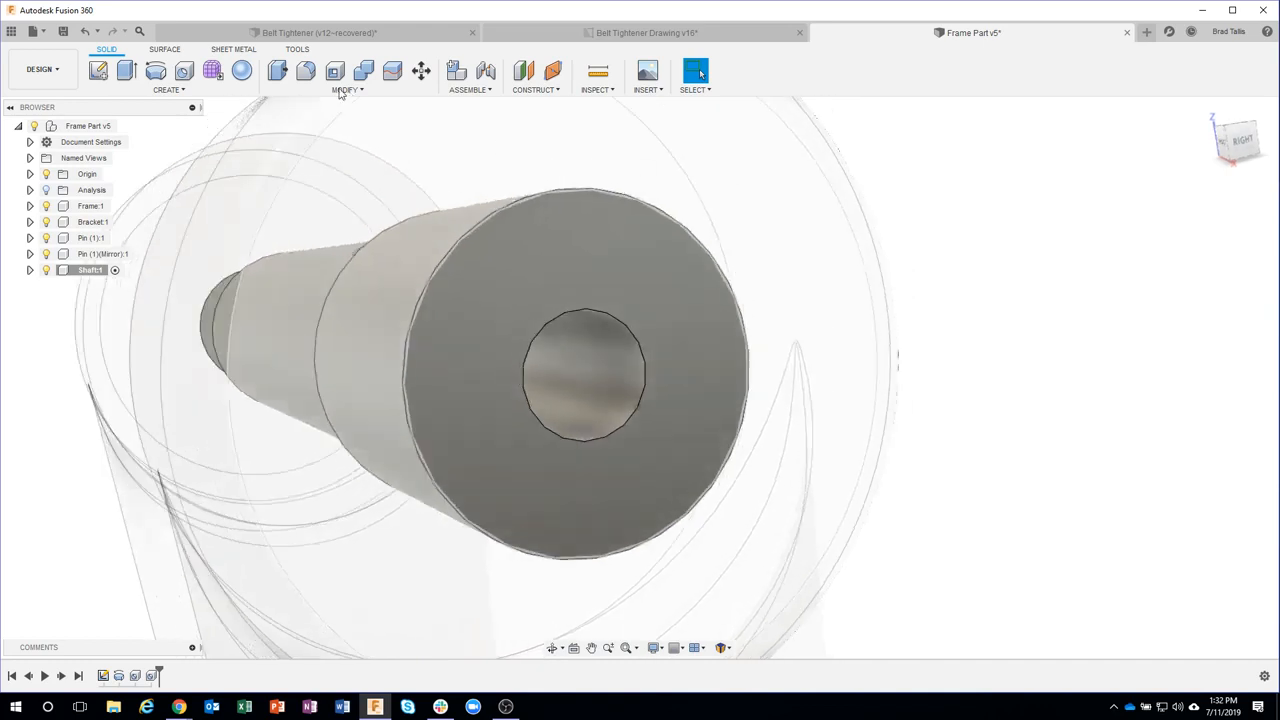
{"action": "left_click", "coordinate": [183, 75]}
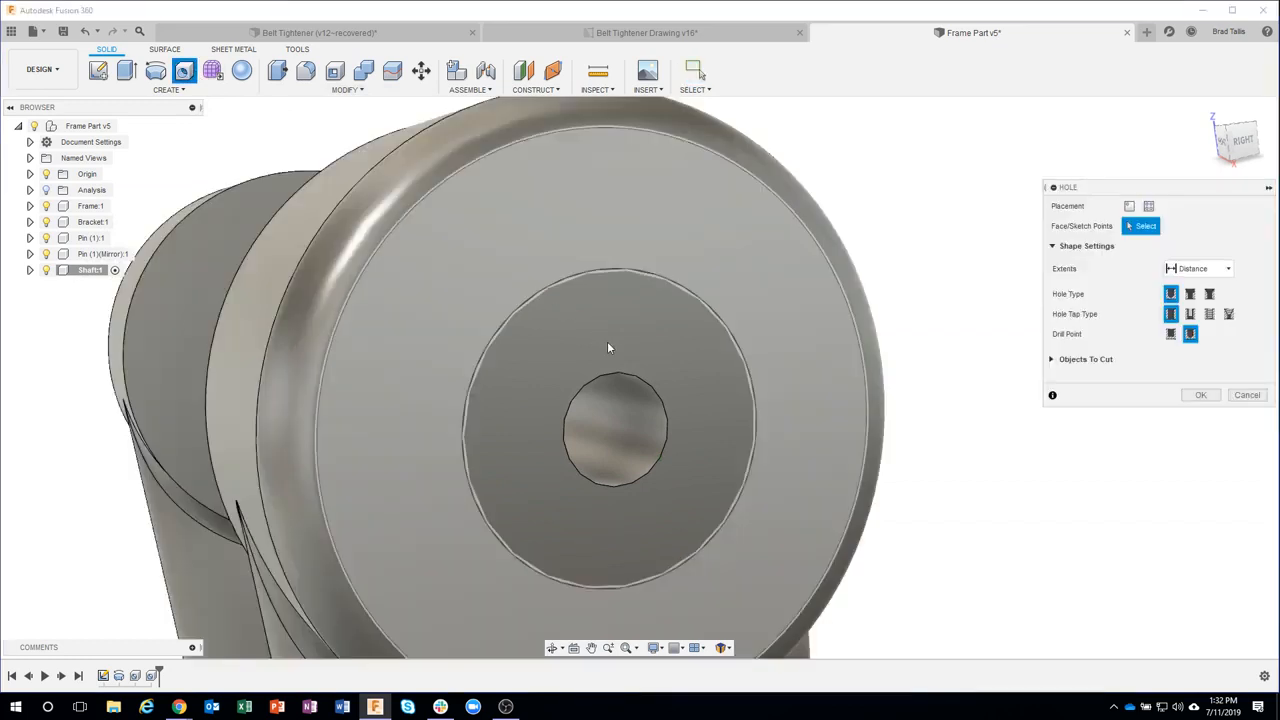
{"action": "left_click", "coordinate": [668, 354]}
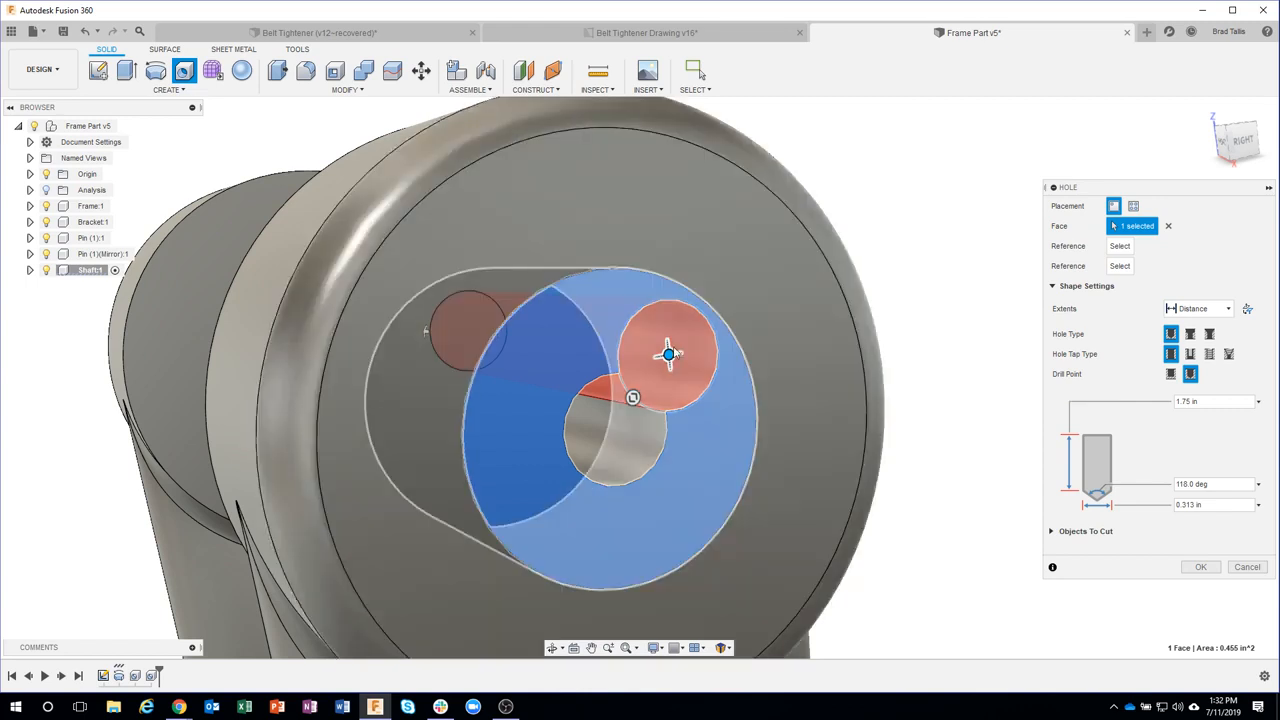
{"action": "left_click_drag", "start_coordinate": [668, 354], "coordinate": [615, 428]}
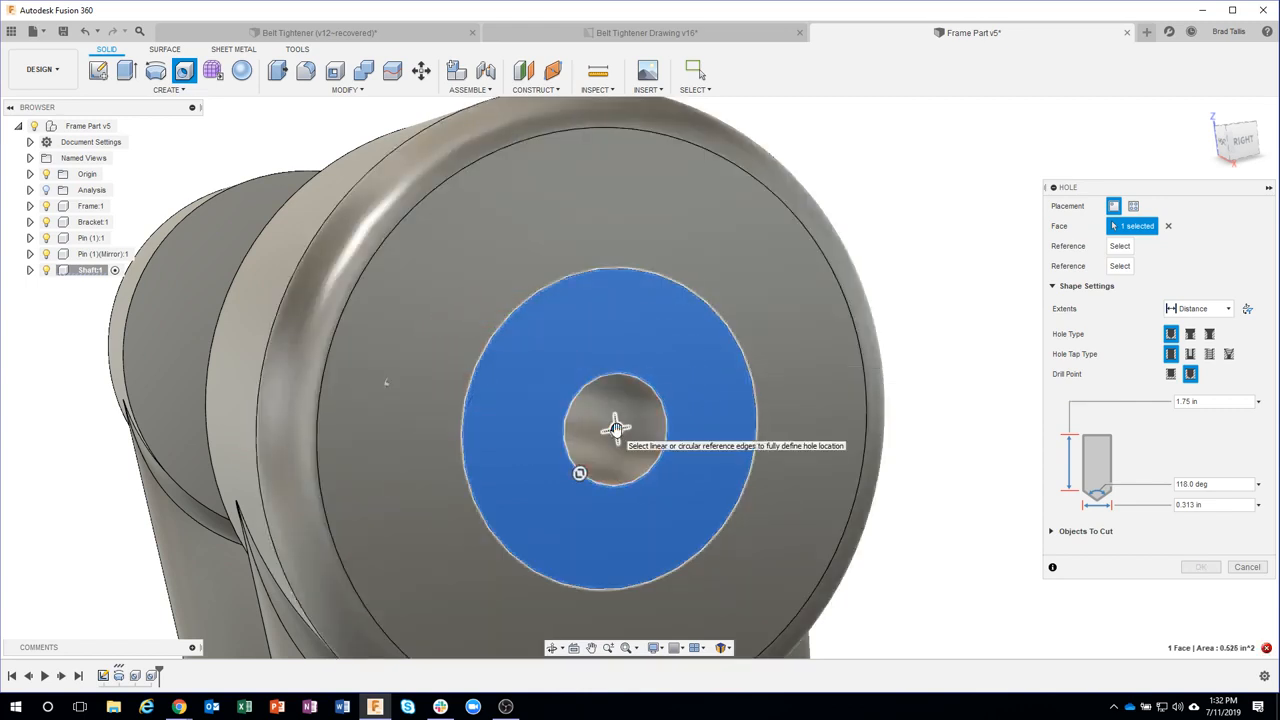
{"action": "middle_click_drag", "start_coordinate": [937, 471], "coordinate": [911, 449], "text": "shift"}
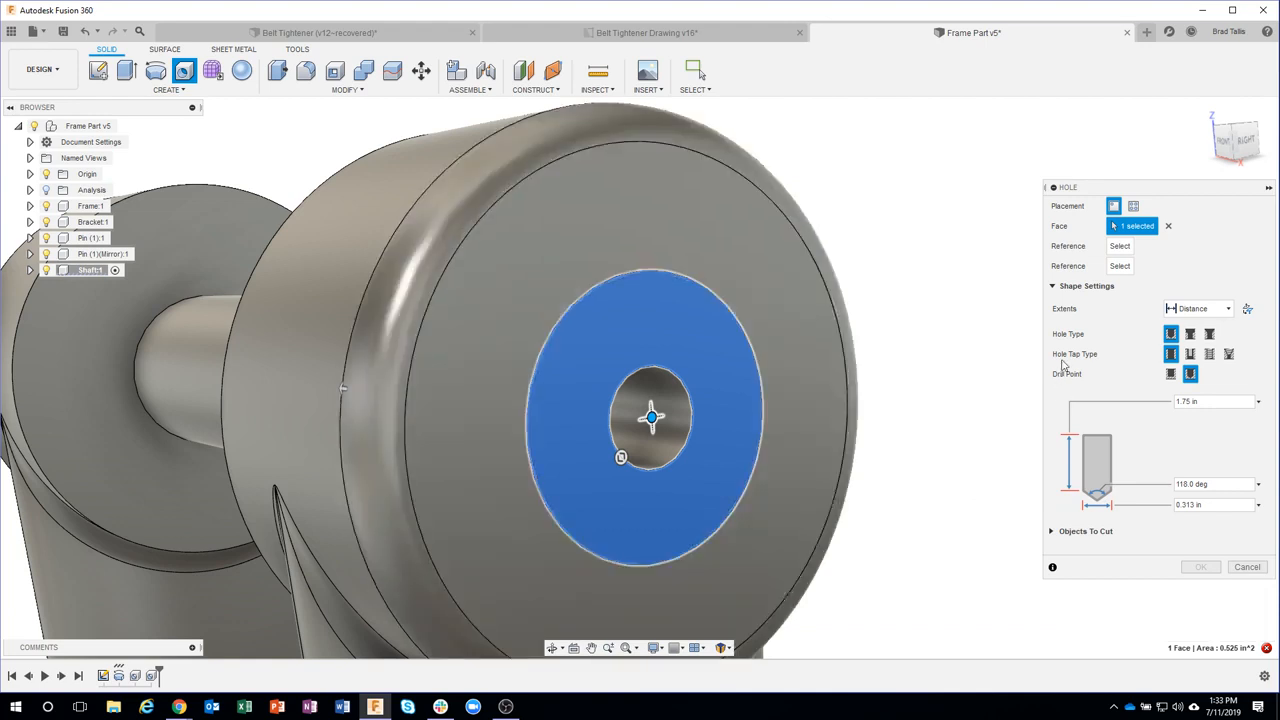
{"action": "left_click_drag", "start_coordinate": [621, 458], "coordinate": [606, 472]}
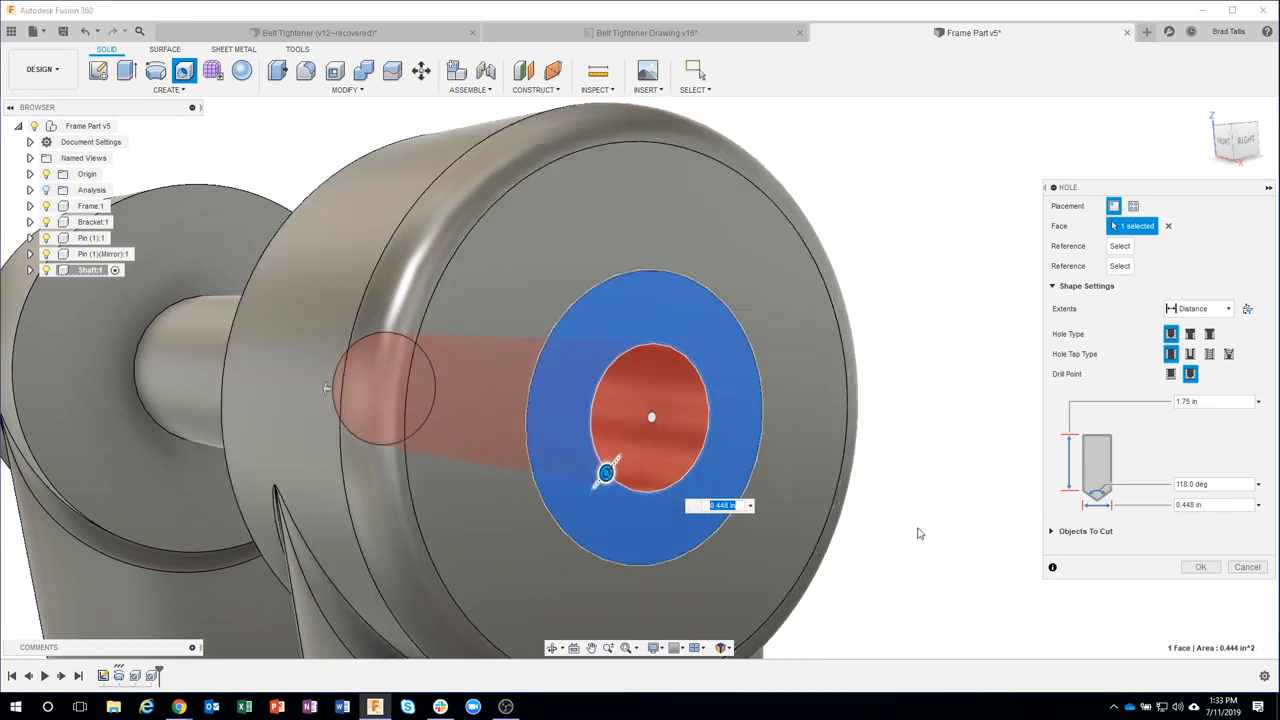
- Make the hole tapped with BSP Pipe Threads in size 1/8
{"action": "left_click", "coordinate": [1210, 355]}
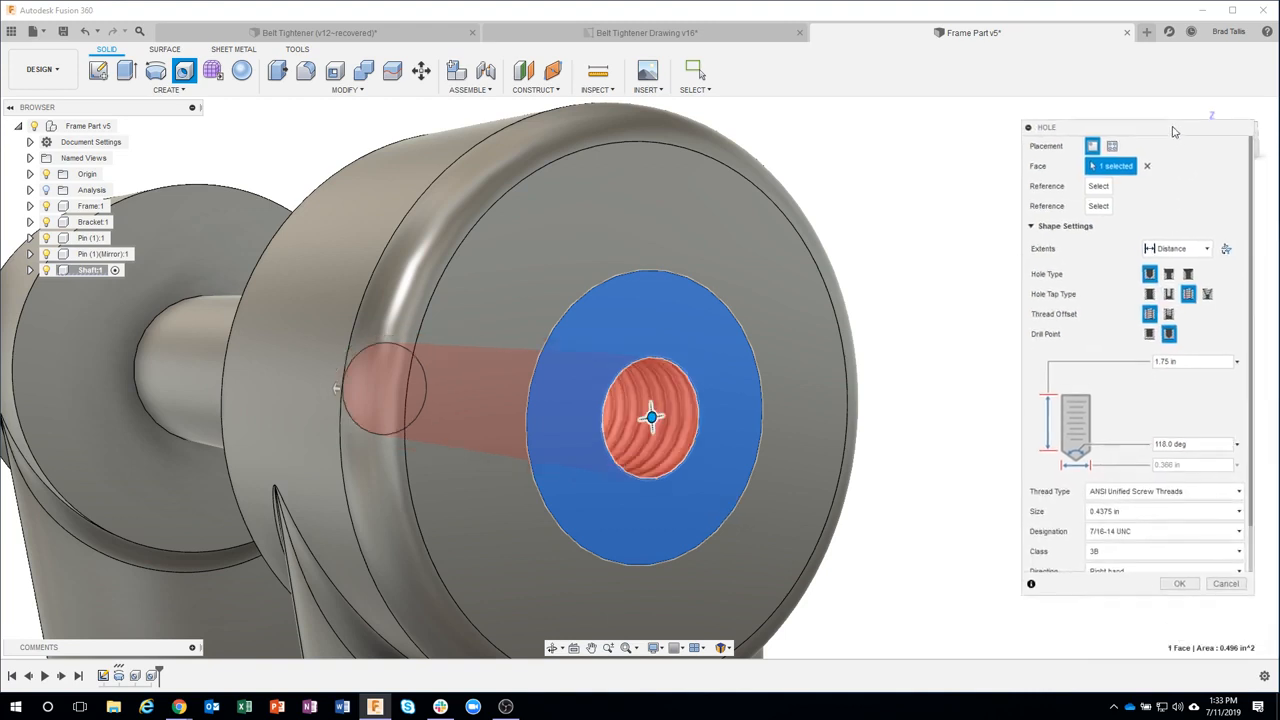
{"action": "scroll", "coordinate": [1250, 402], "scroll_direction": "down", "scroll_amount": 1}
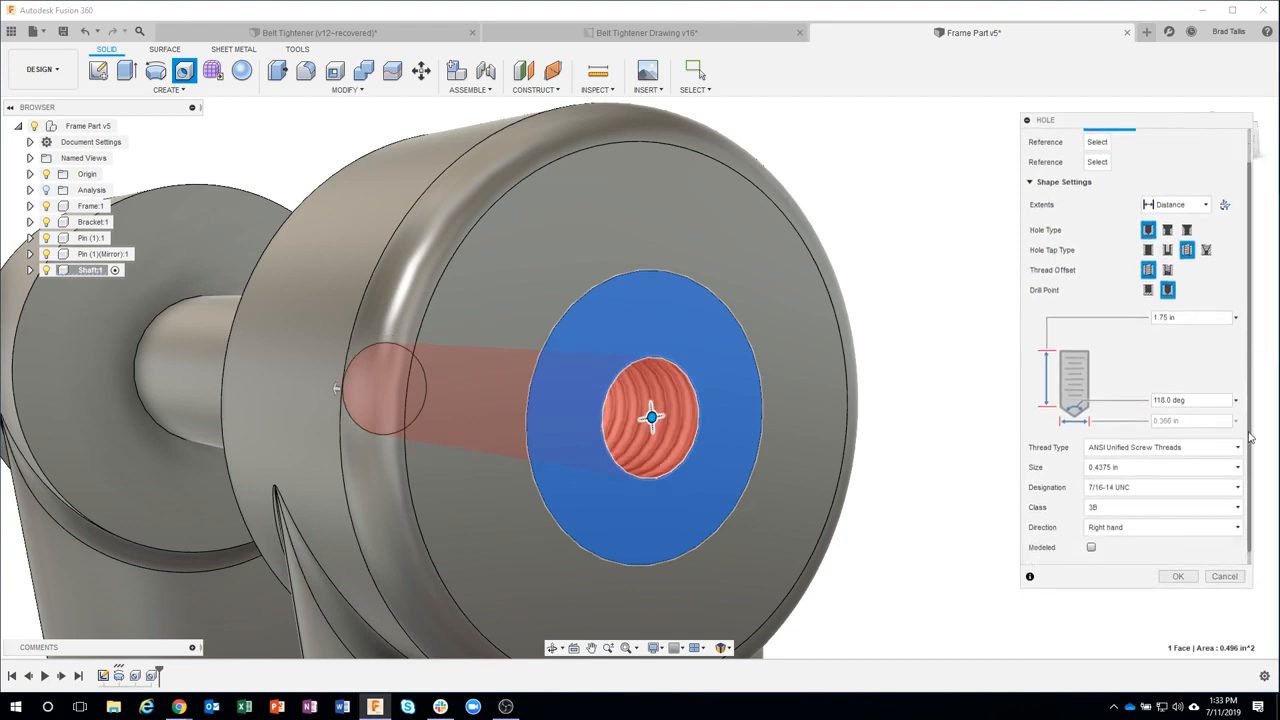
{"action": "left_click", "coordinate": [1155, 445]}
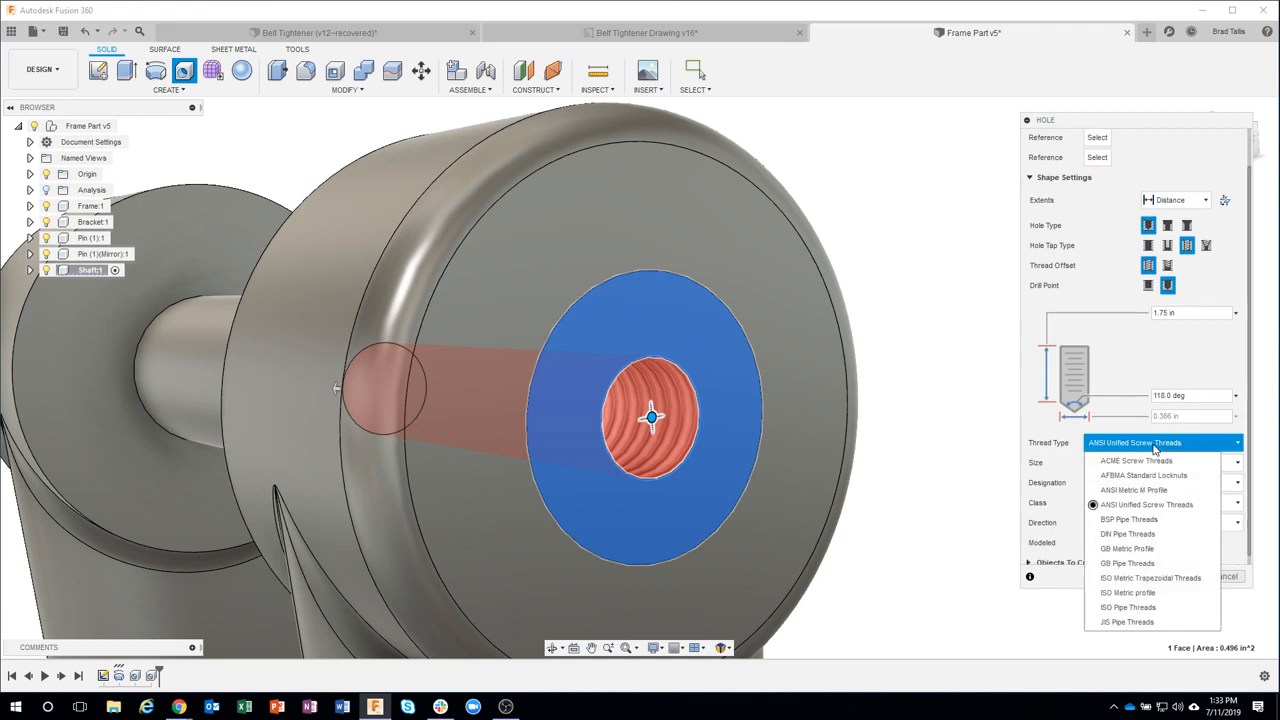
{"action": "left_click", "coordinate": [1121, 521]}
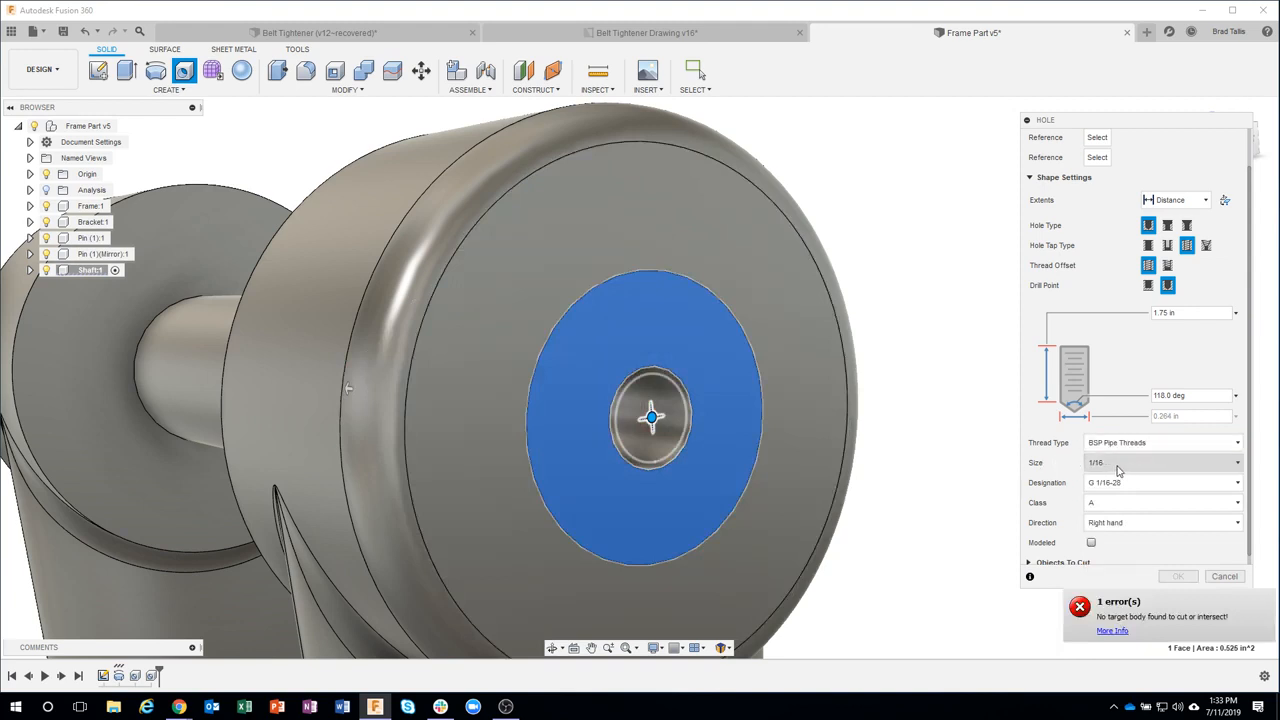
{"action": "left_click", "coordinate": [1117, 466]}
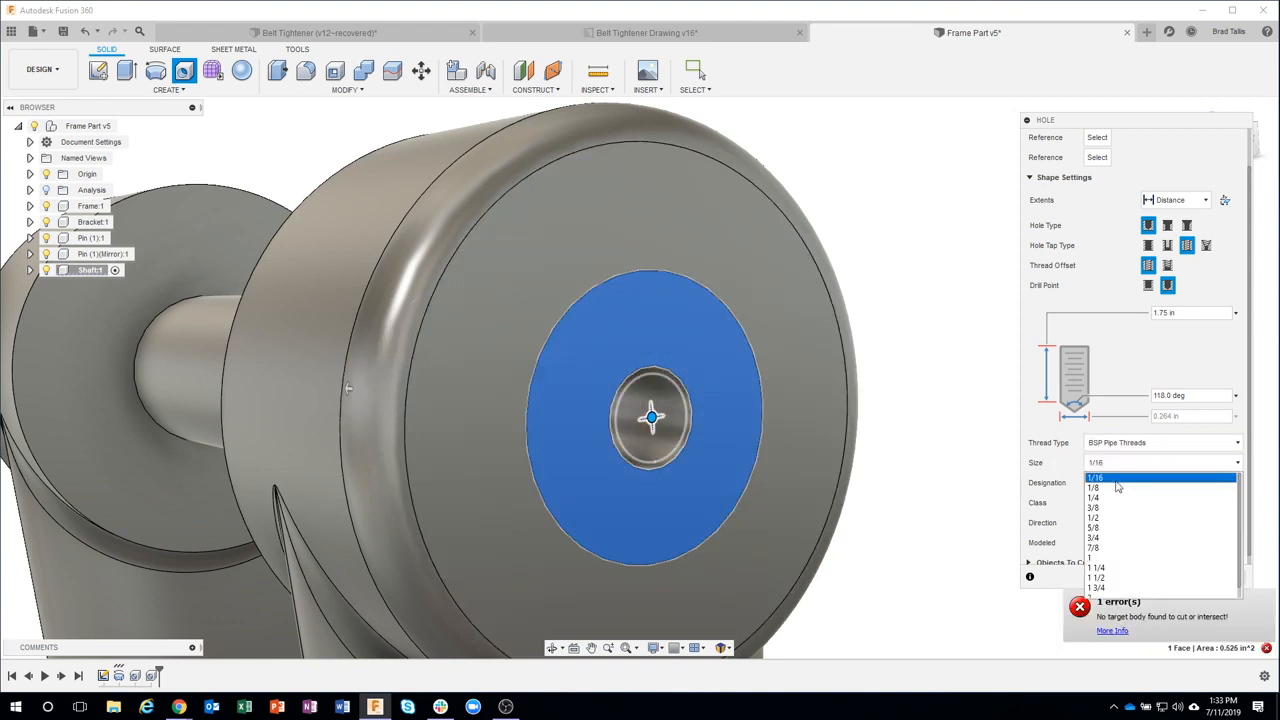
{"action": "left_click", "coordinate": [1117, 488]}
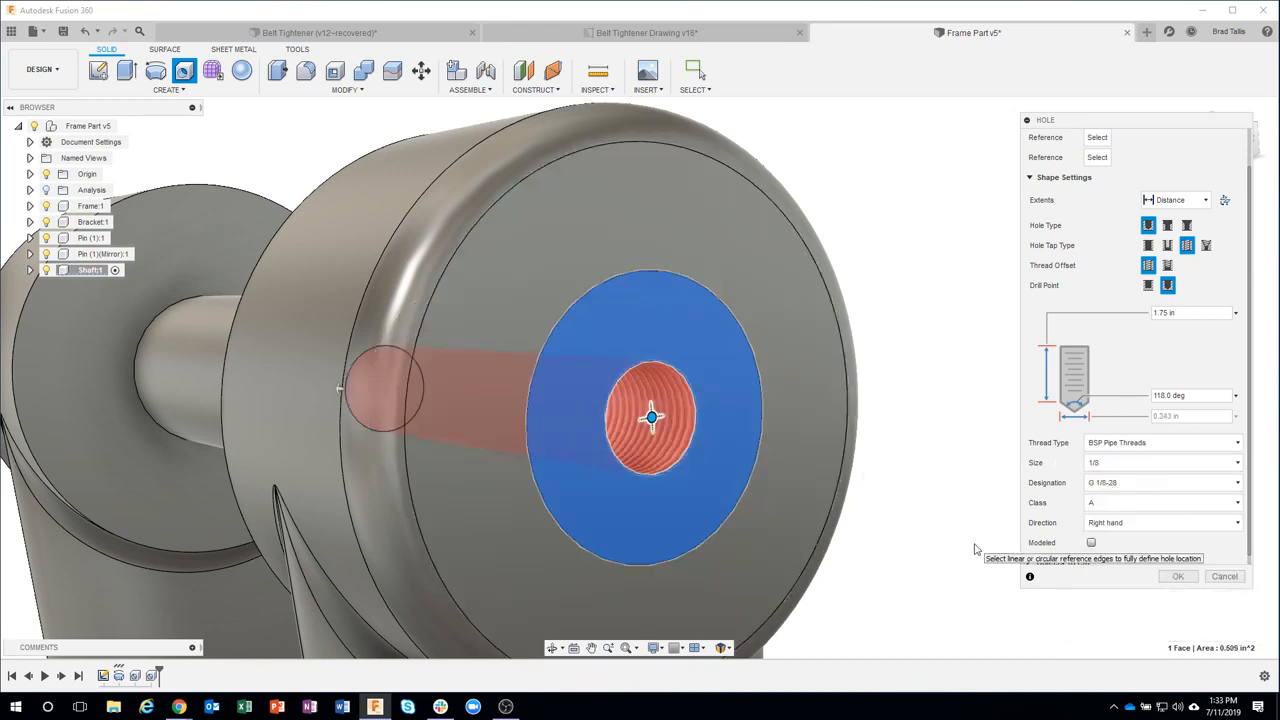
- Give the tapped hole a flat drill point and a 0.25 in depth, and create it
{"action": "left_click", "coordinate": [1148, 286]}
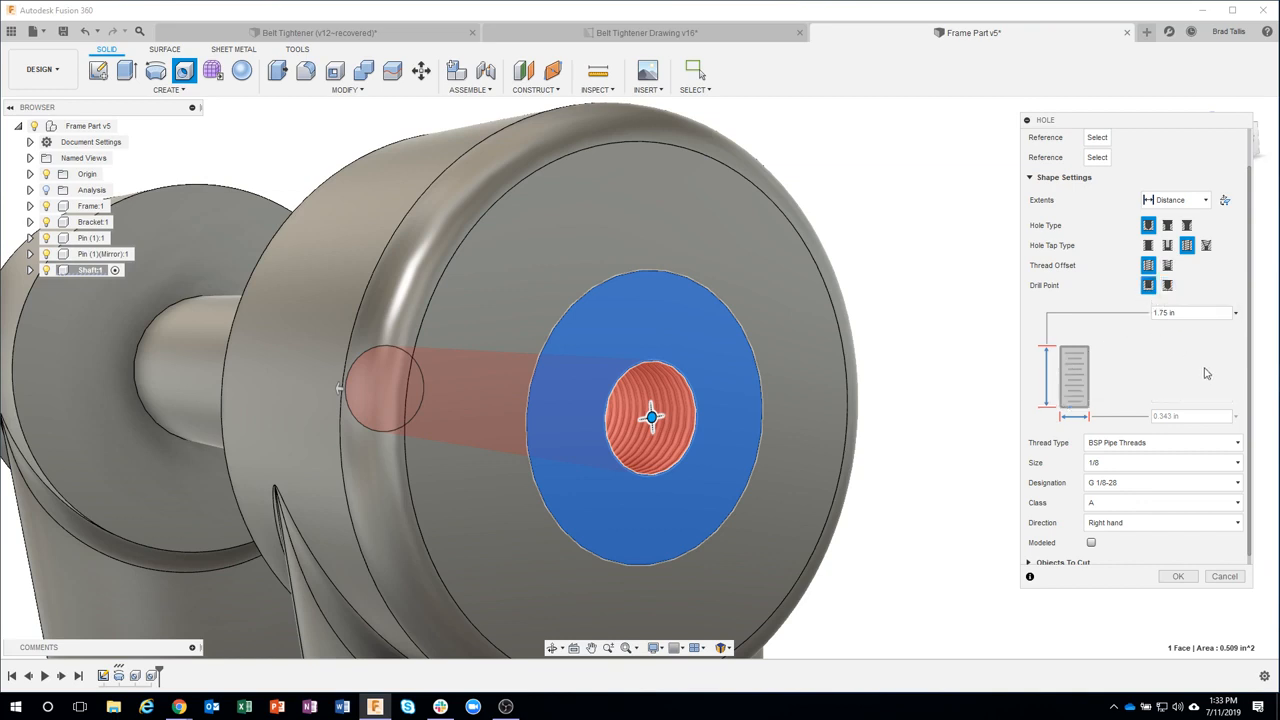
{"action": "left_click", "coordinate": [1136, 313]}
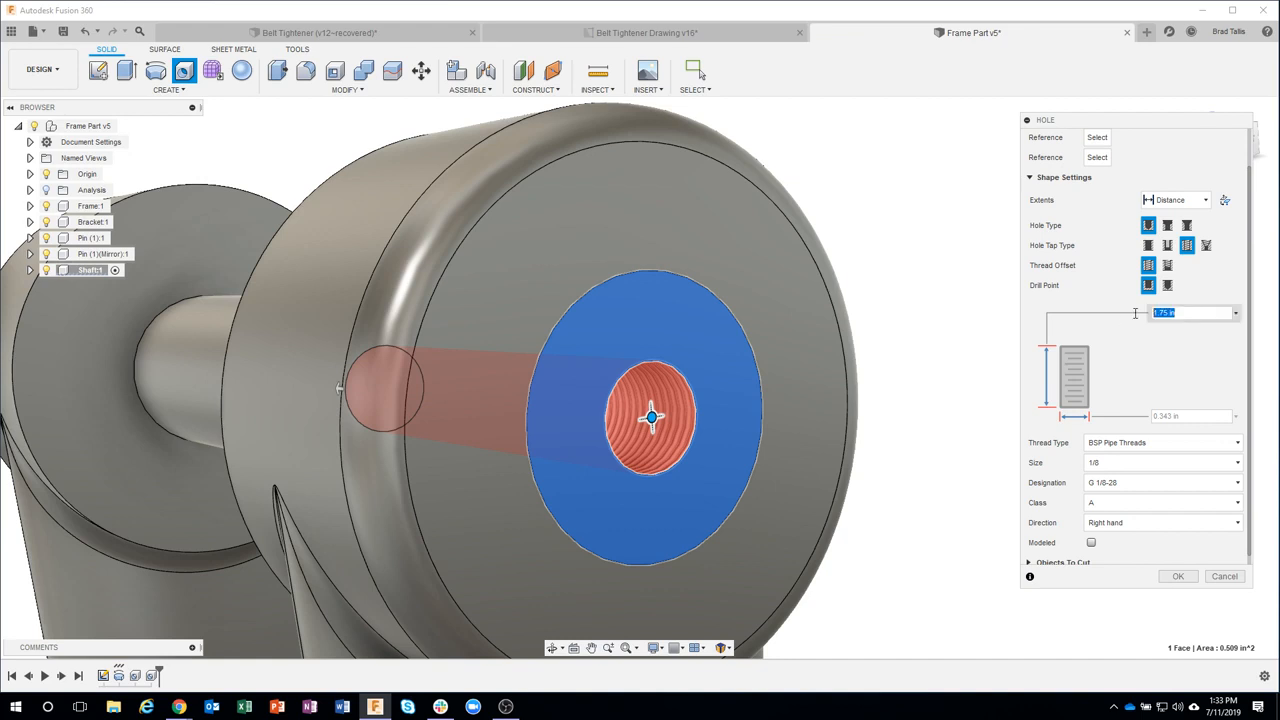
{"action": "type", "text": "25"}
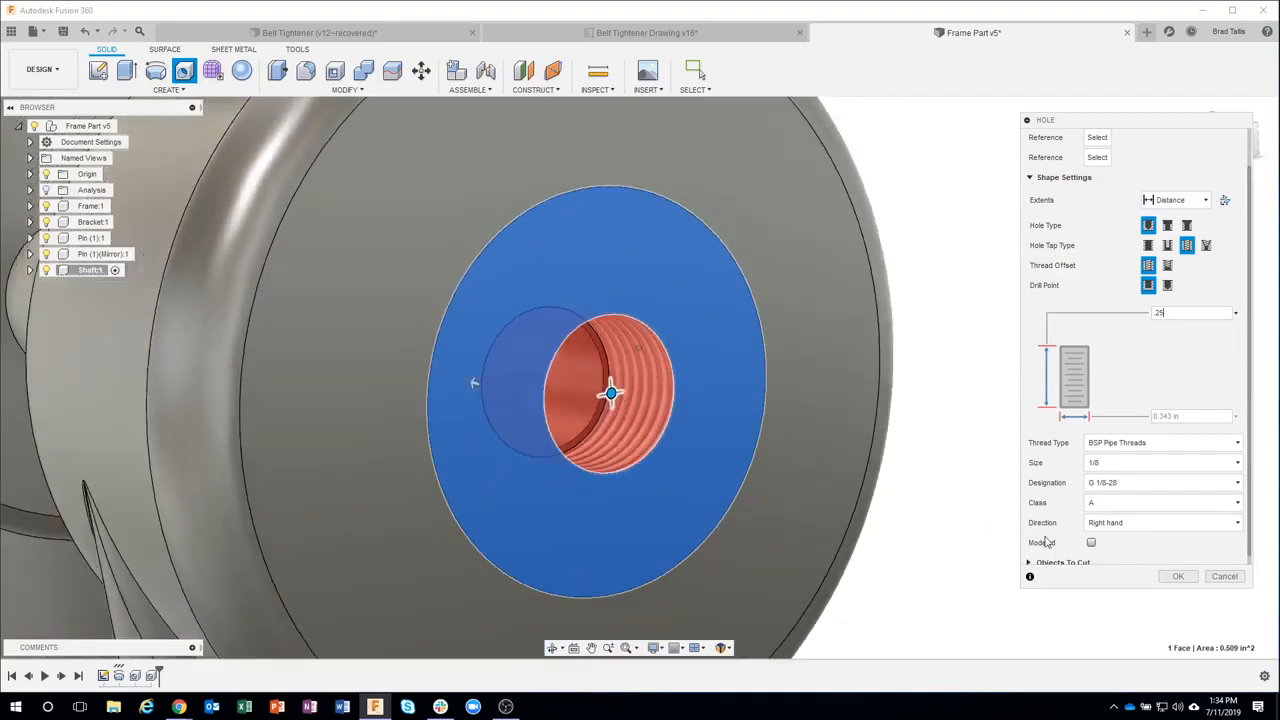
{"action": "left_click", "coordinate": [1177, 577]}
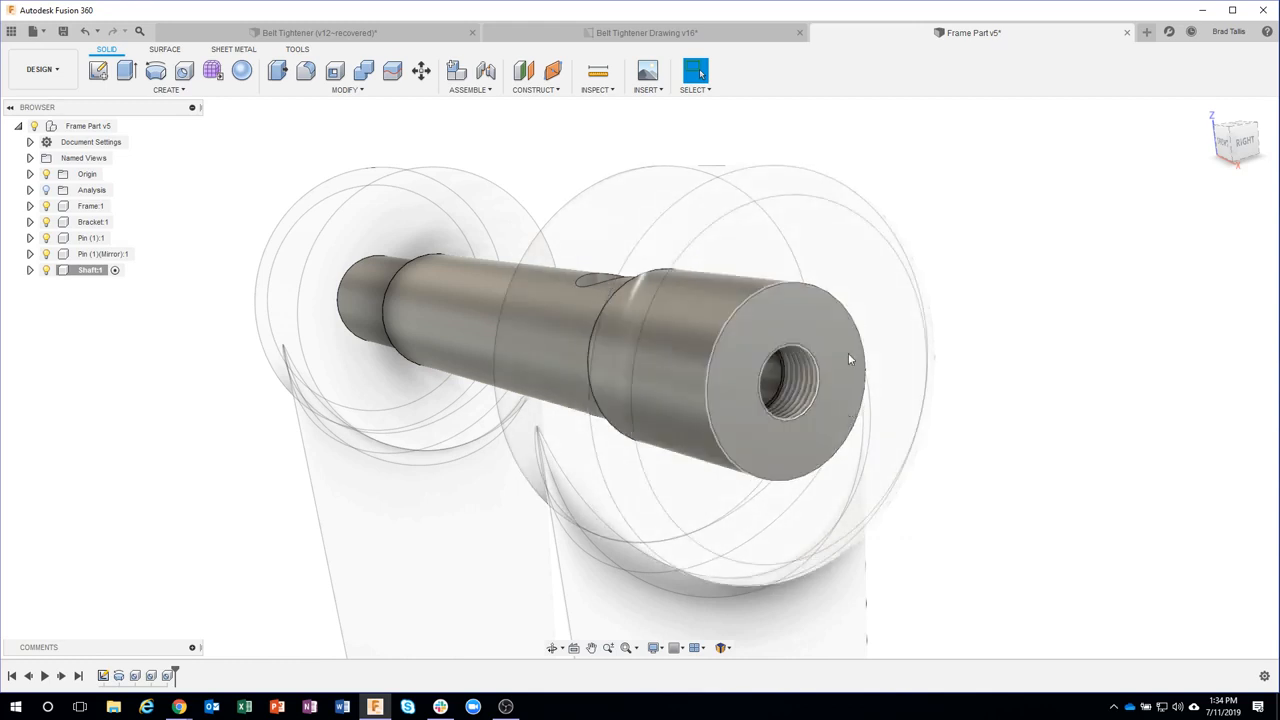
- Check the shaft's dimensions and Woodruff key callouts in the Belt Tightener Drawing, and return to the Frame Part design
{"action": "middle_click_drag", "start_coordinate": [1053, 480], "coordinate": [1037, 477], "text": "shift"}
{"action": "left_click", "coordinate": [630, 33]}
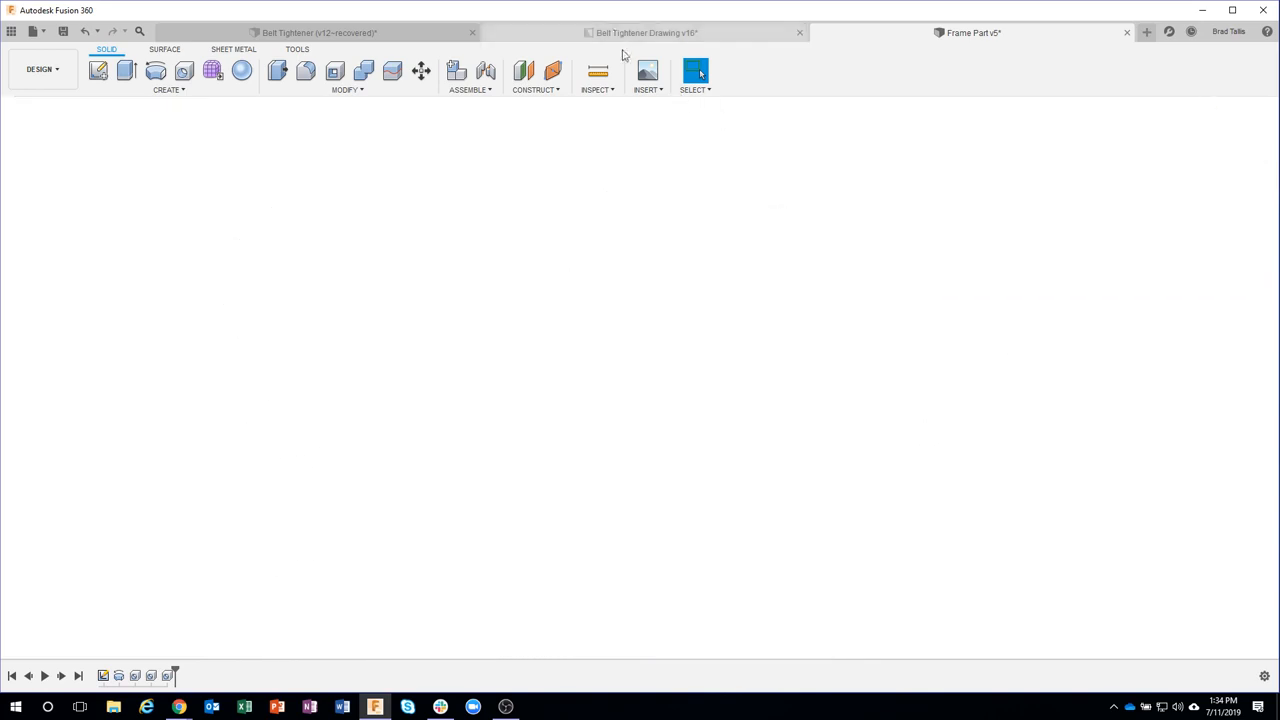
{"action": "middle_click_drag", "start_coordinate": [433, 402], "coordinate": [549, 374]}
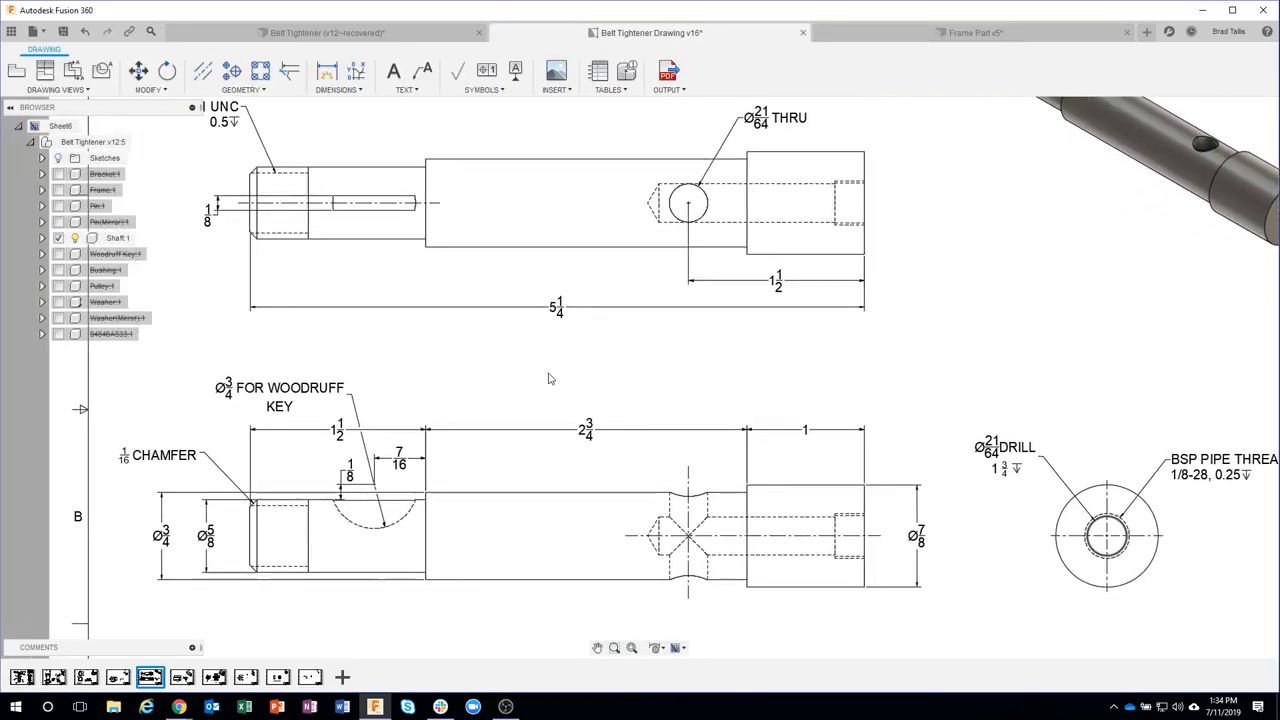
{"action": "scroll", "coordinate": [549, 374], "scroll_direction": "down", "scroll_amount": 1}
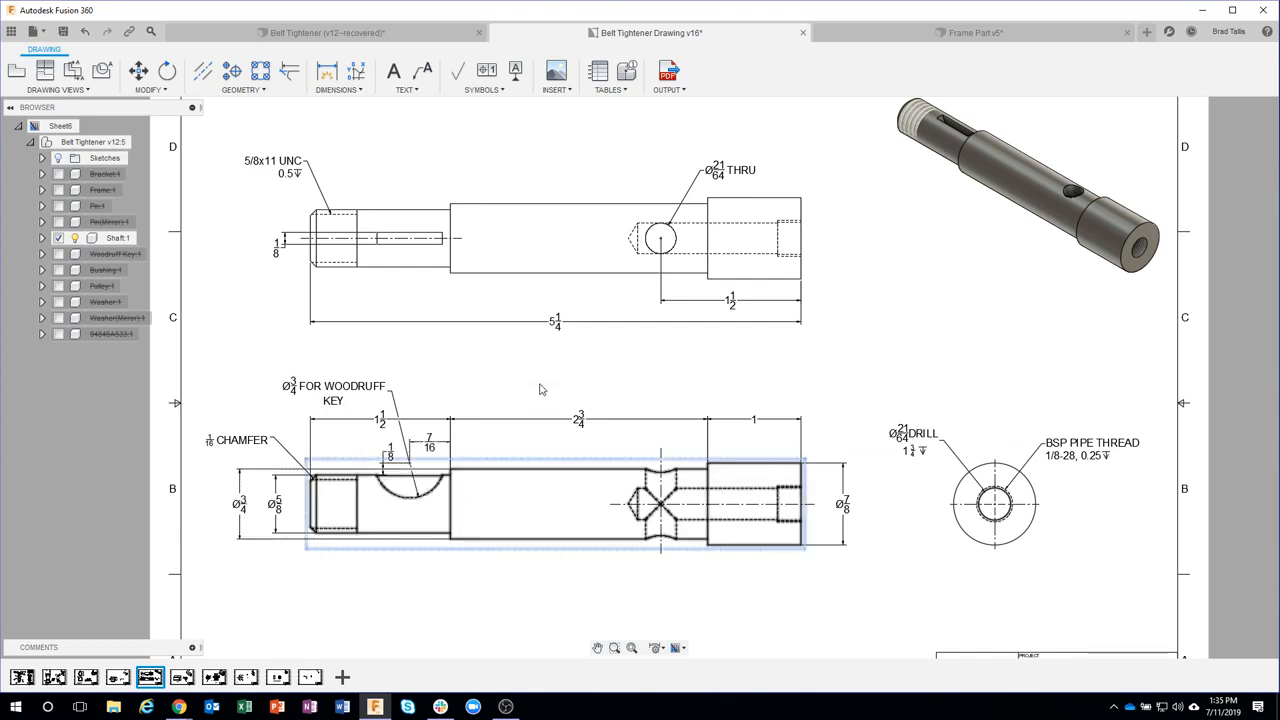
{"action": "left_click", "coordinate": [850, 37]}
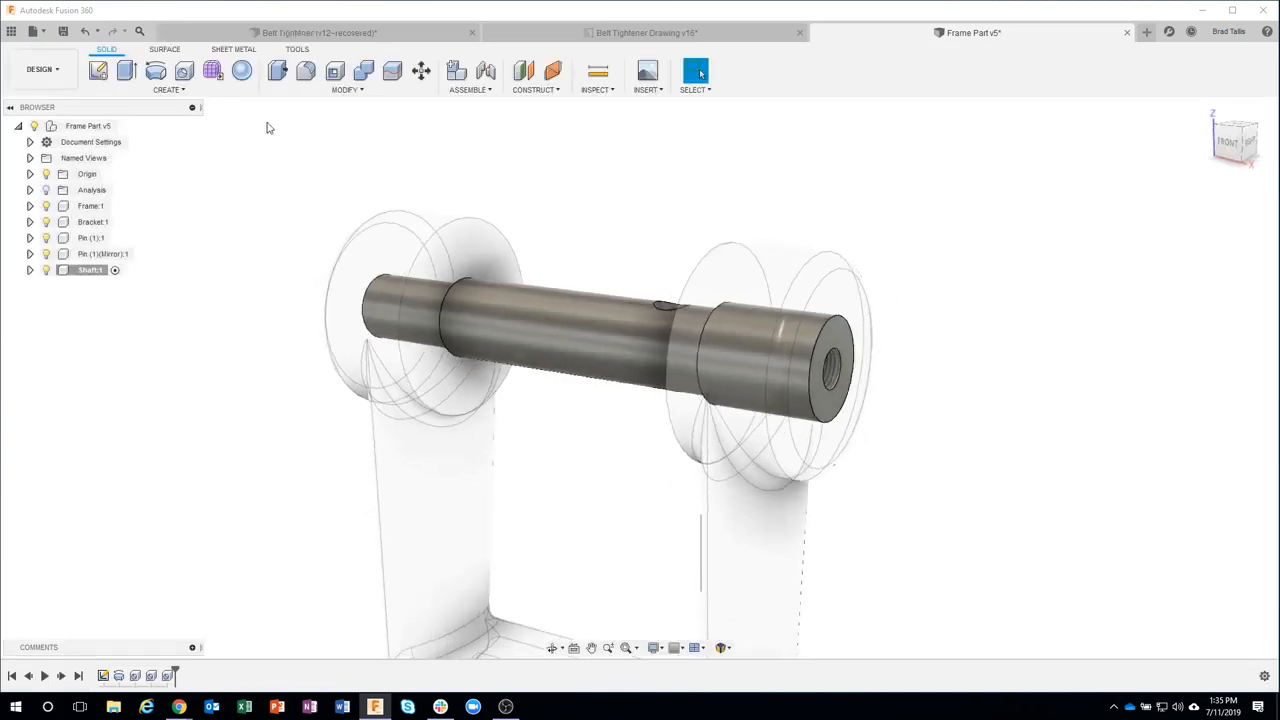
- Isolate the Shaft component so the other components are hidden
{"action": "left_click", "coordinate": [98, 70]}
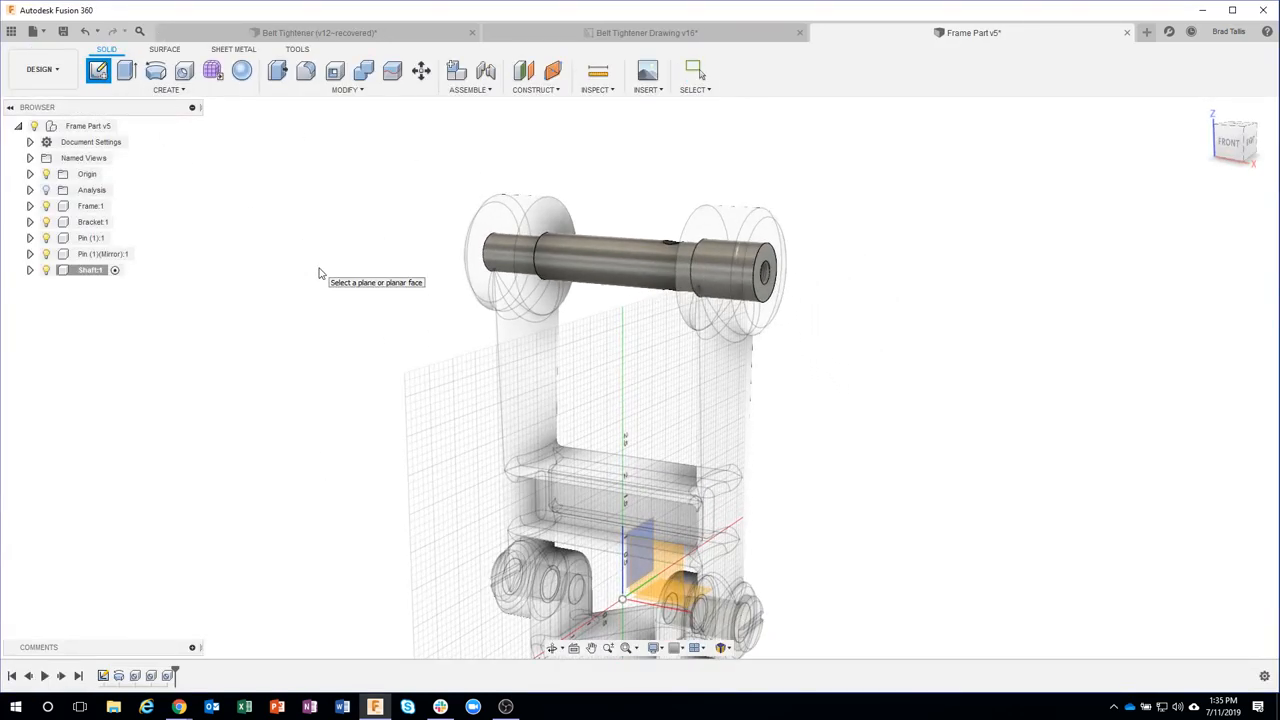
{"action": "key", "text": "Escape"}
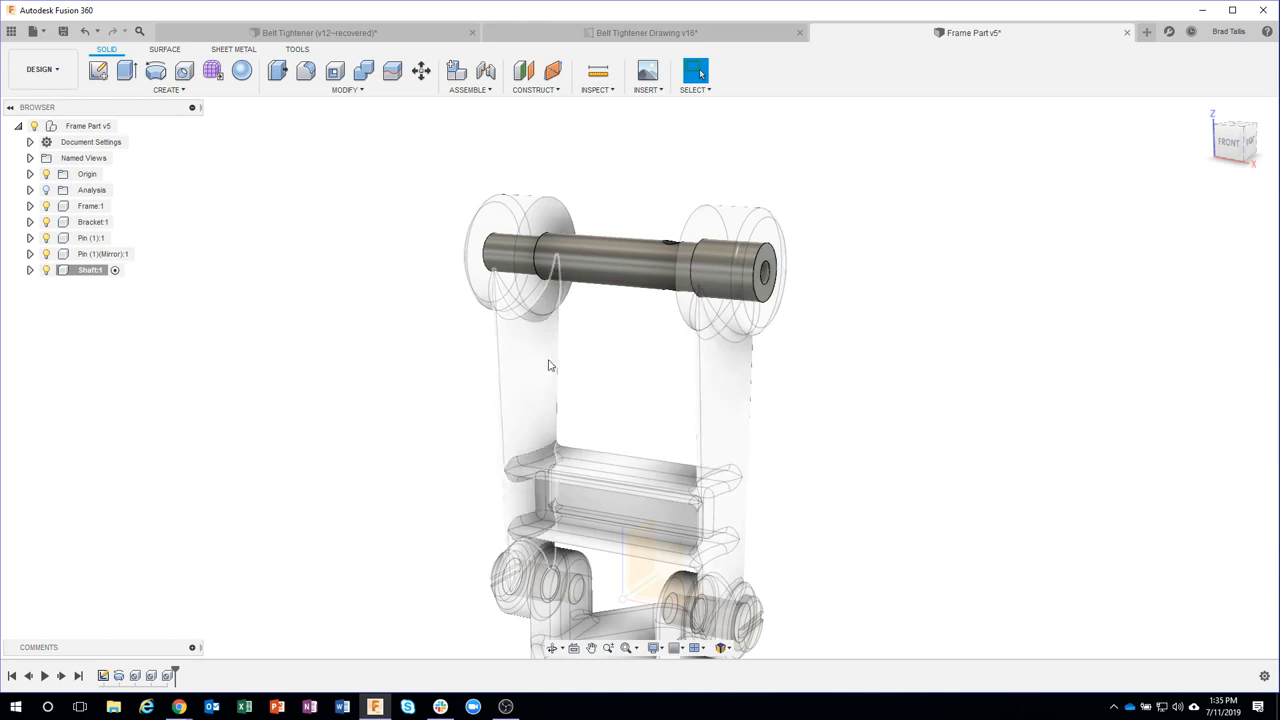
{"action": "scroll", "coordinate": [655, 290], "scroll_direction": "up", "scroll_amount": 3}
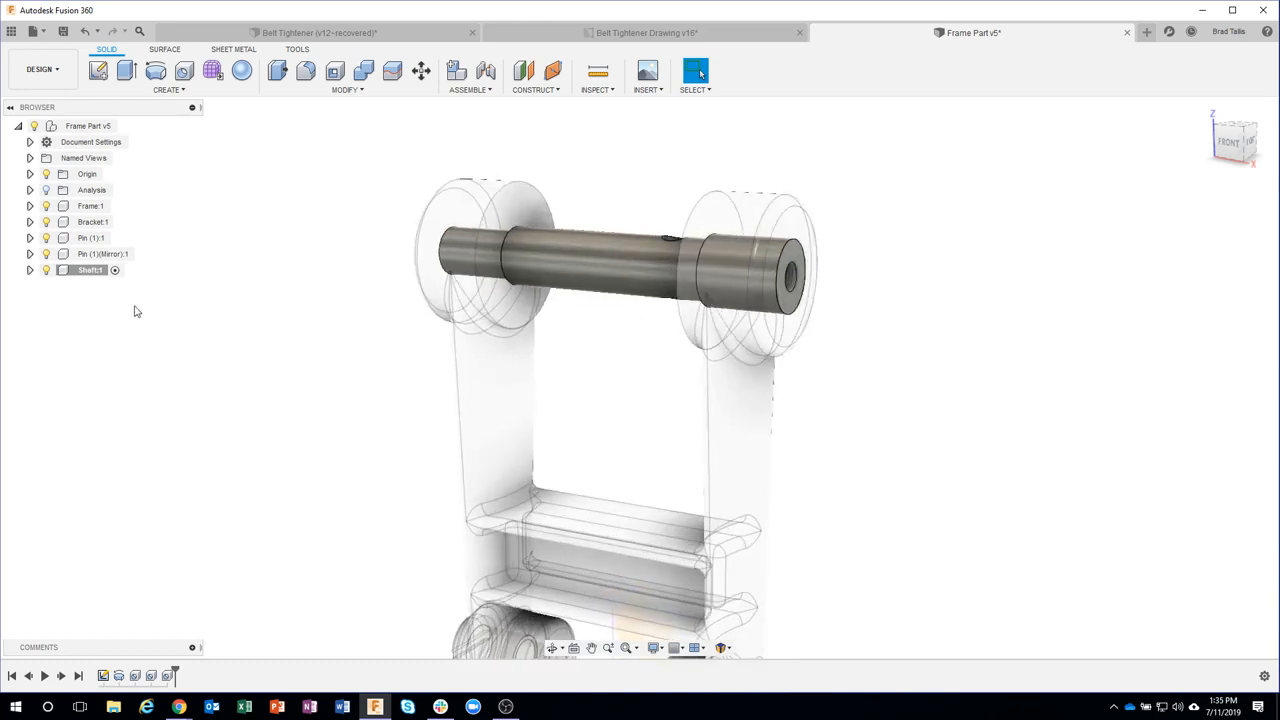
{"action": "right_click", "coordinate": [91, 272]}
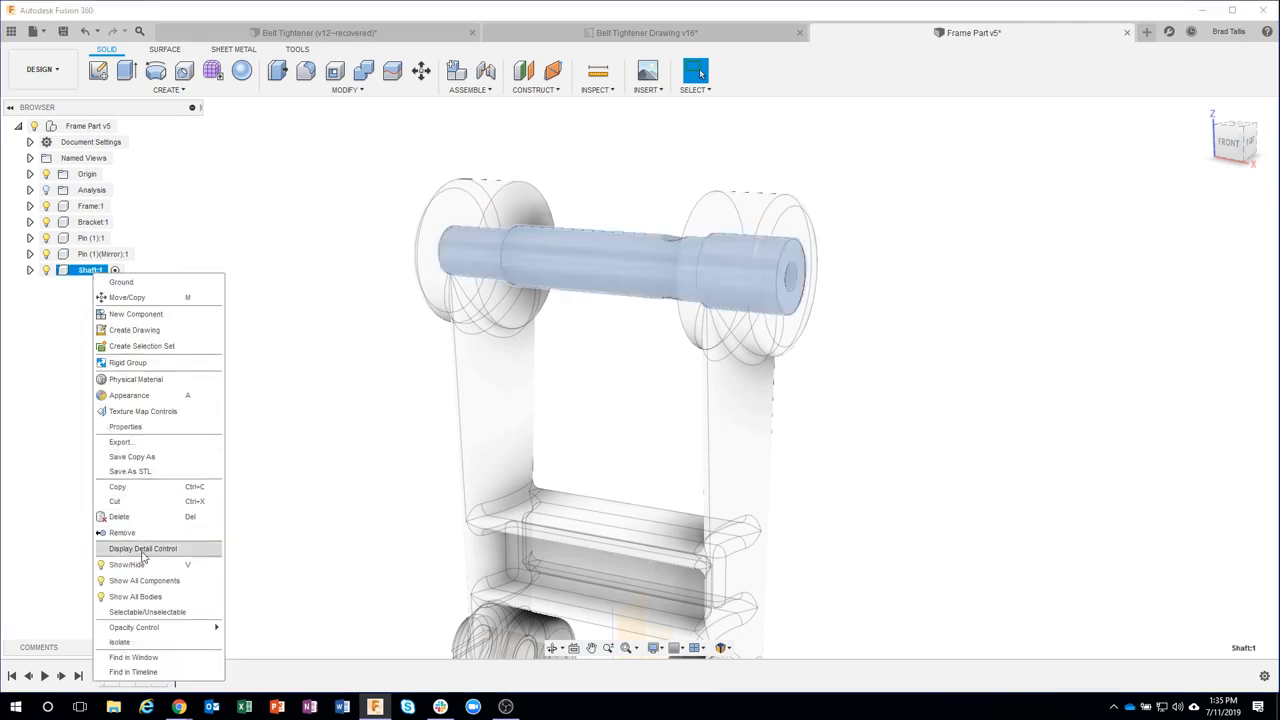
{"action": "left_click", "coordinate": [162, 646]}
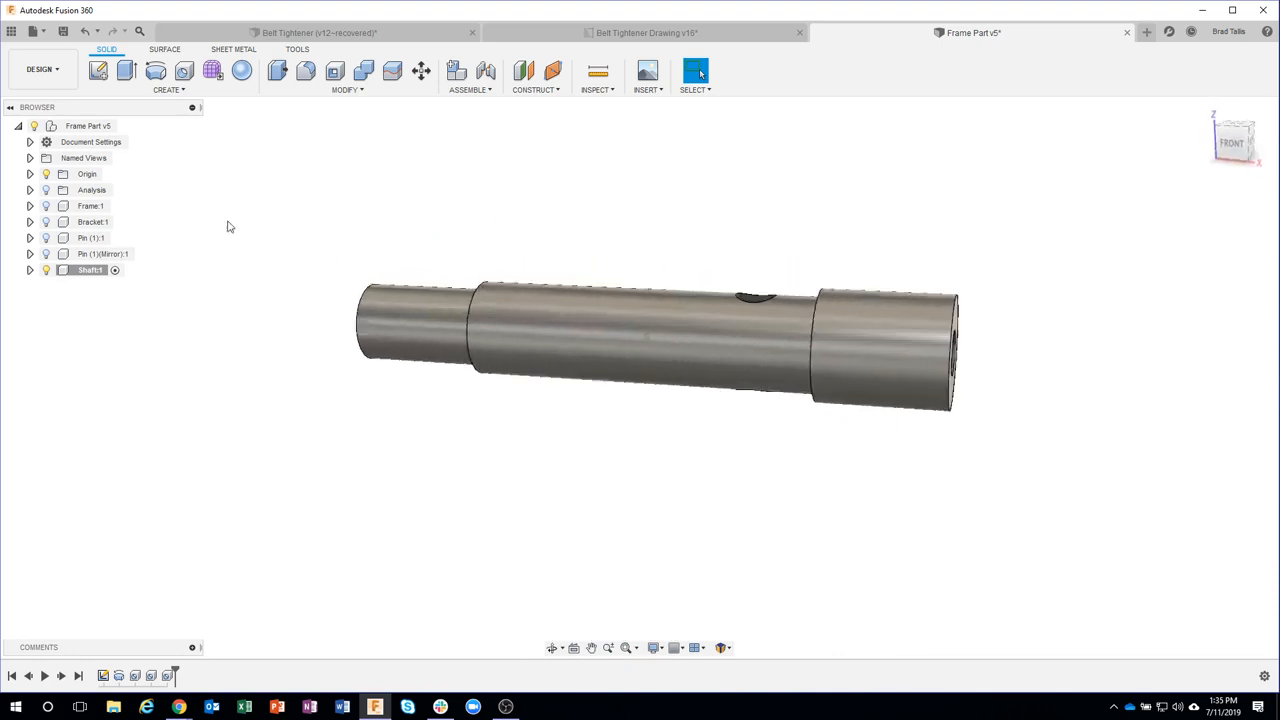
- Sketch a 3/4 in diameter circle on the front plane and move it over the upper edge of the shaft's narrow end
{"action": "left_click", "coordinate": [110, 76]}
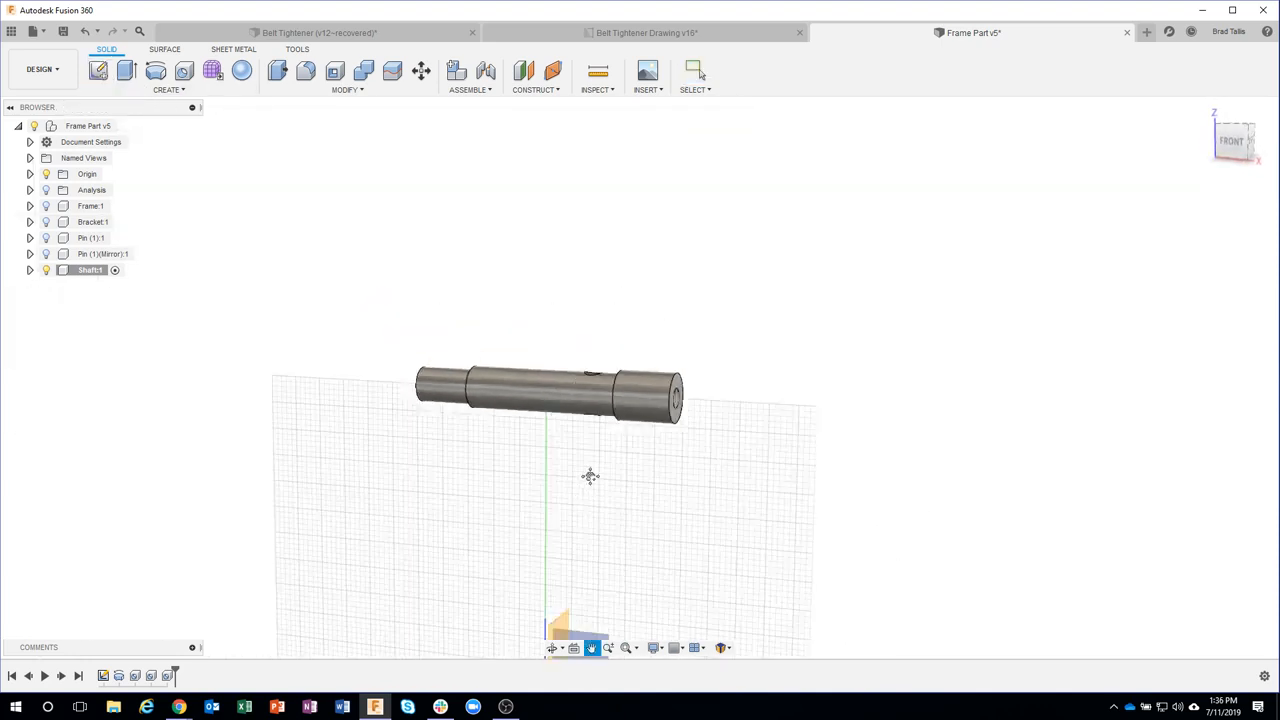
{"action": "left_click", "coordinate": [605, 530]}
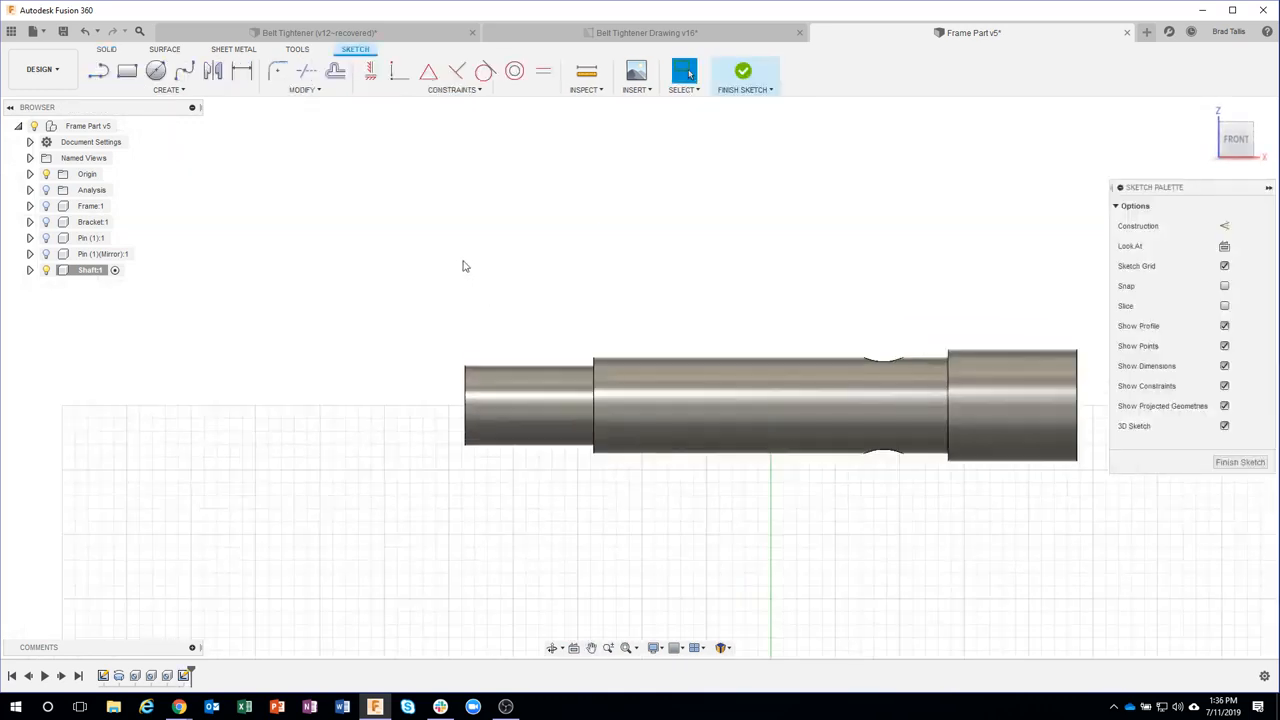
{"action": "left_click", "coordinate": [156, 71]}
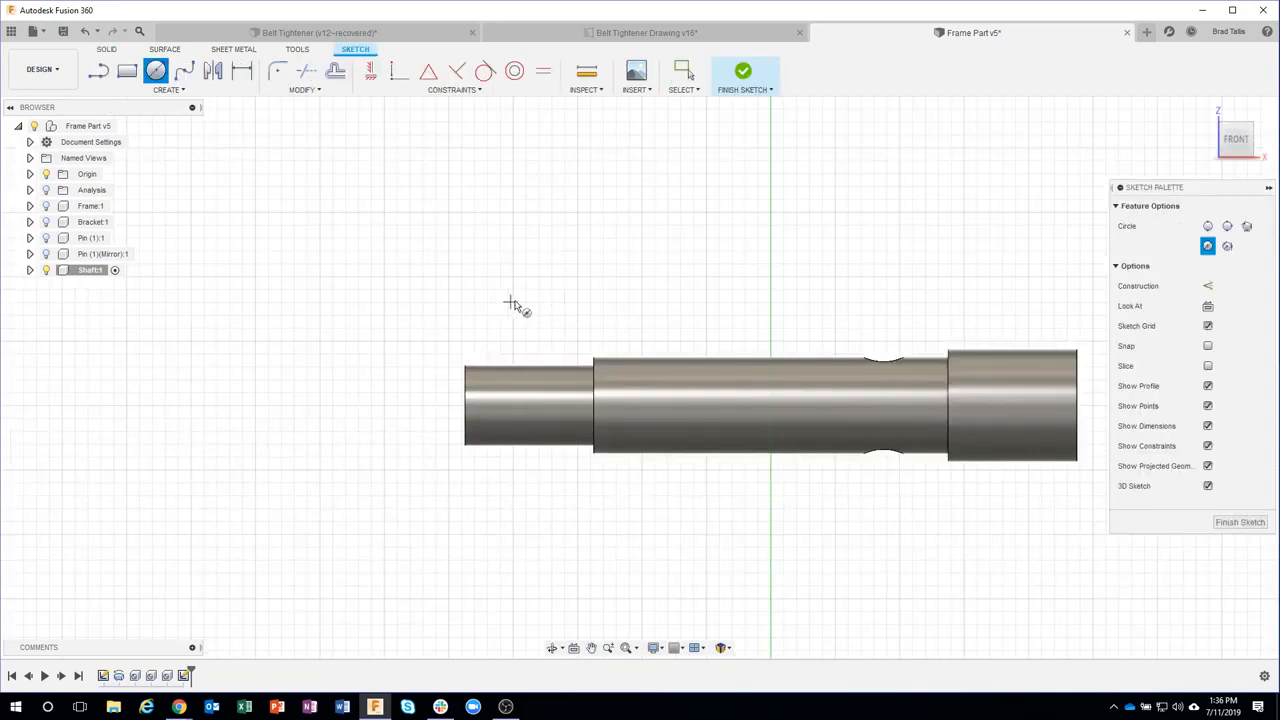
{"action": "left_click", "coordinate": [506, 296]}
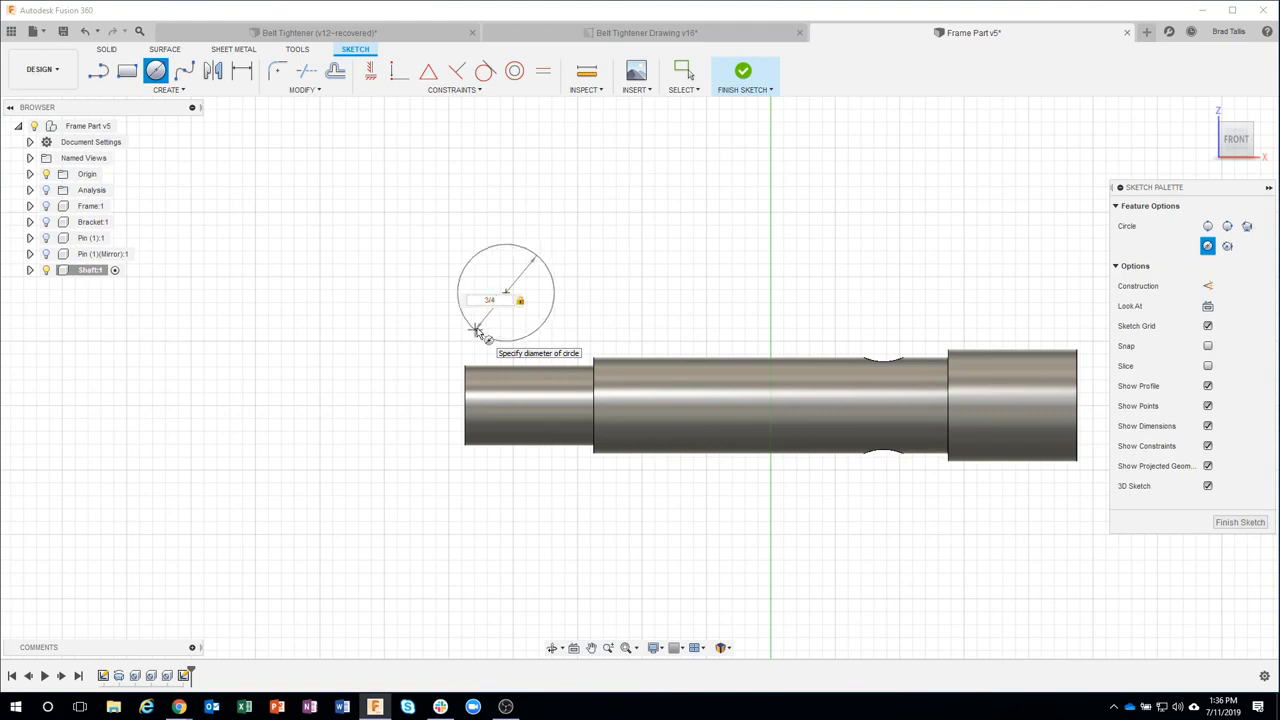
{"action": "left_click", "coordinate": [478, 333]}
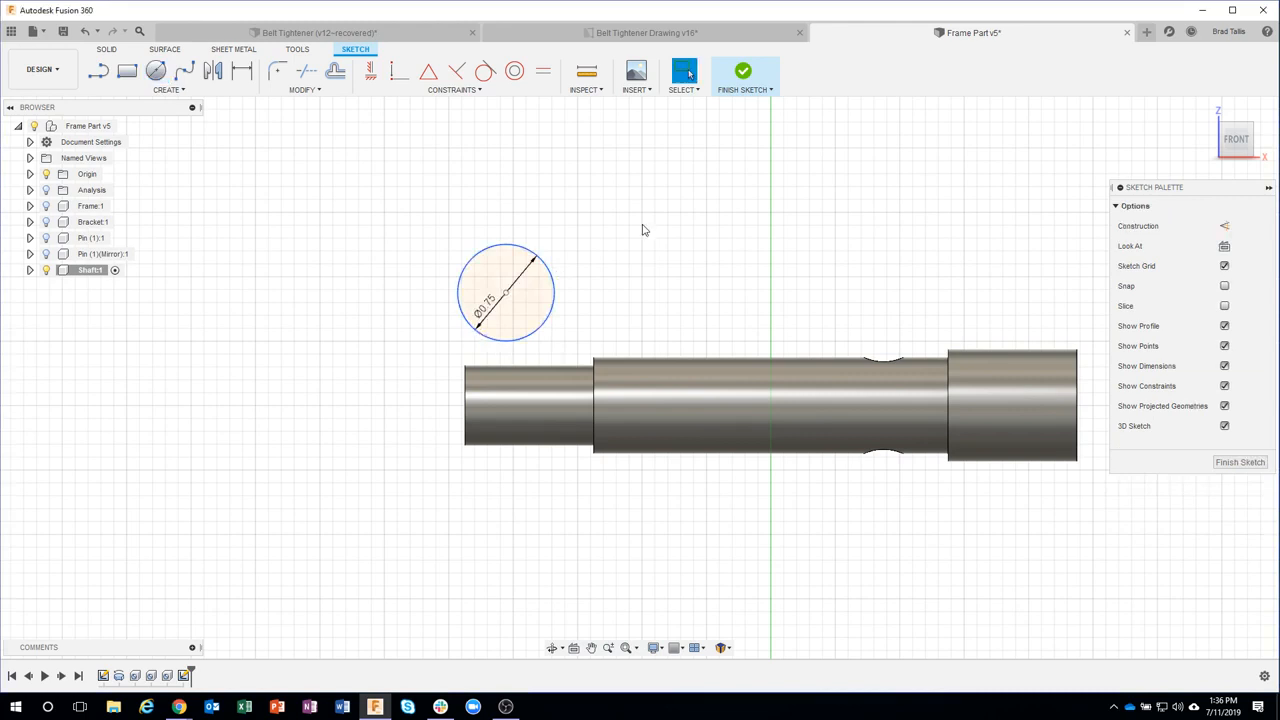
{"action": "scroll", "coordinate": [590, 232], "scroll_direction": "up", "scroll_amount": 2}
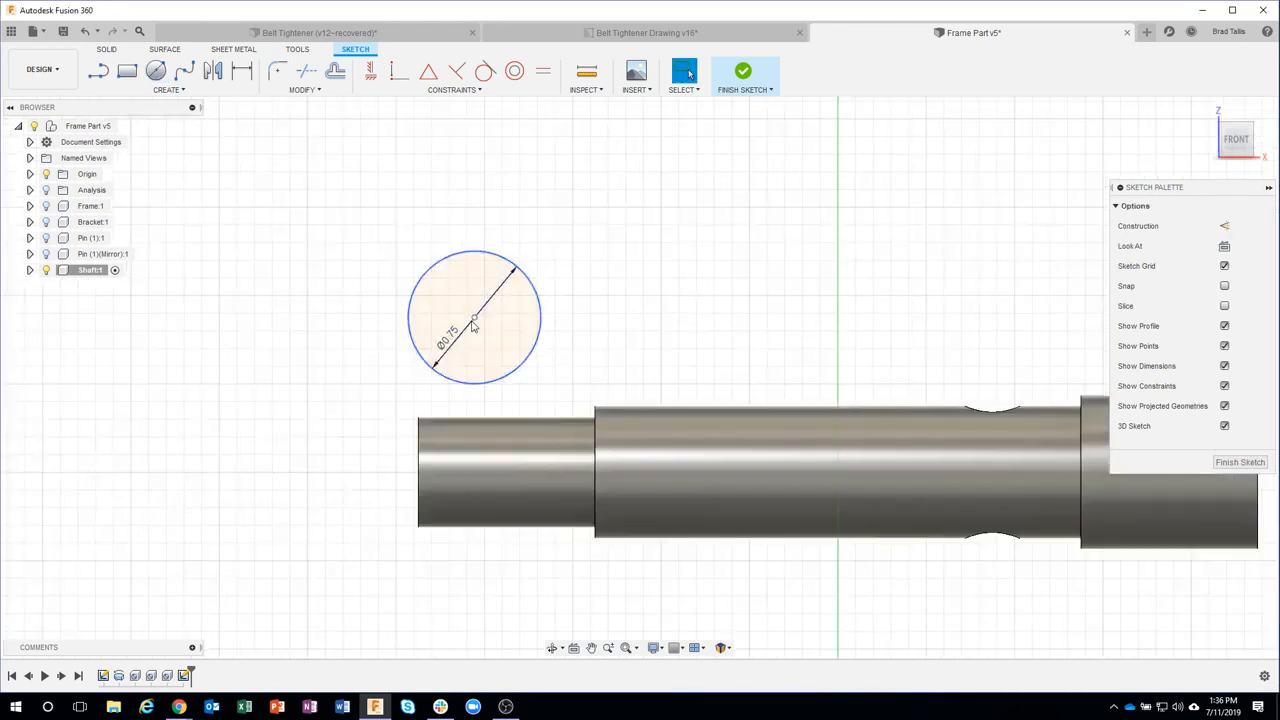
{"action": "left_click_drag", "start_coordinate": [475, 330], "coordinate": [498, 392]}
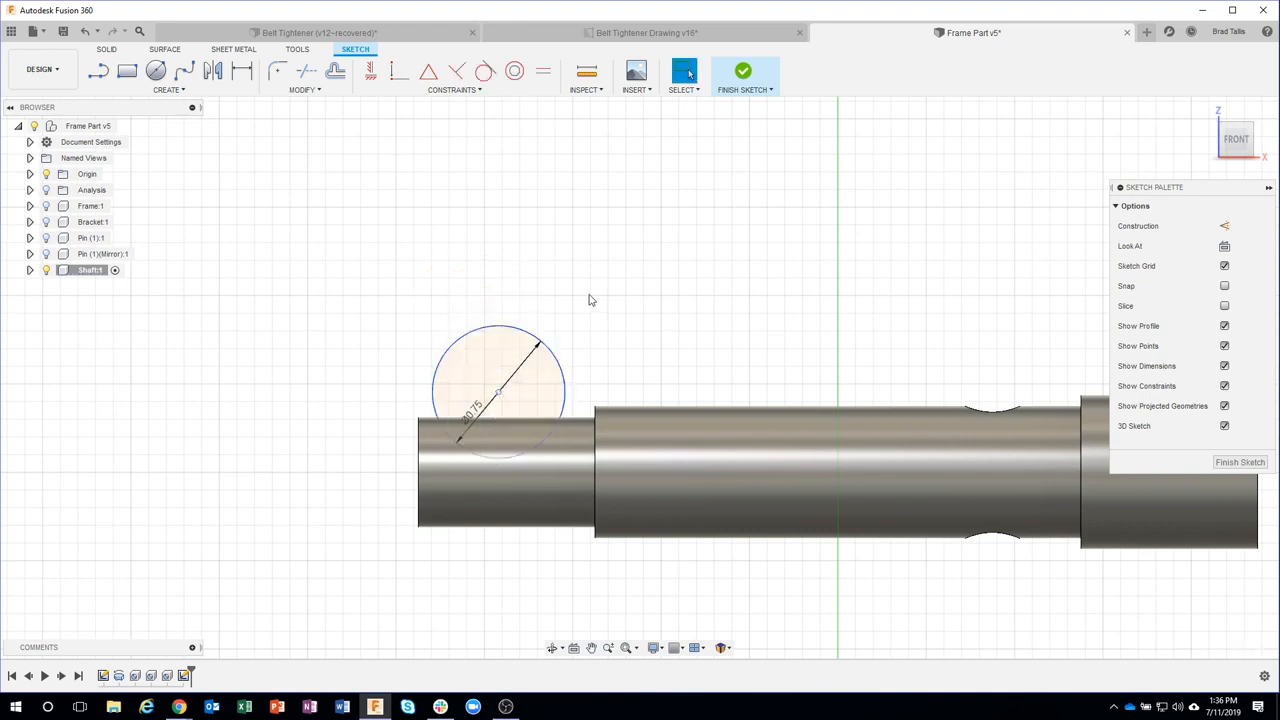
- Dimension the circle's centre 0.125 in vertically from the upper corner of the shoulder beside the shaft's narrow end
{"action": "left_click", "coordinate": [242, 71]}
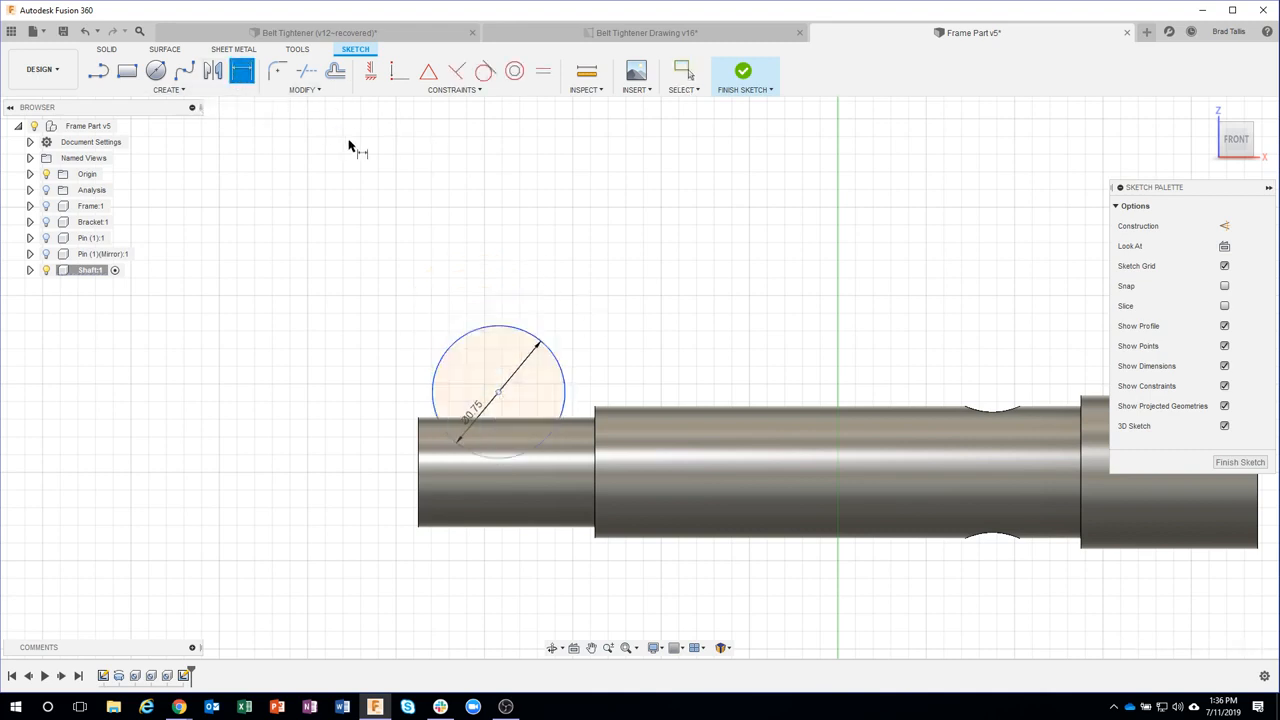
{"action": "left_click", "coordinate": [499, 393]}
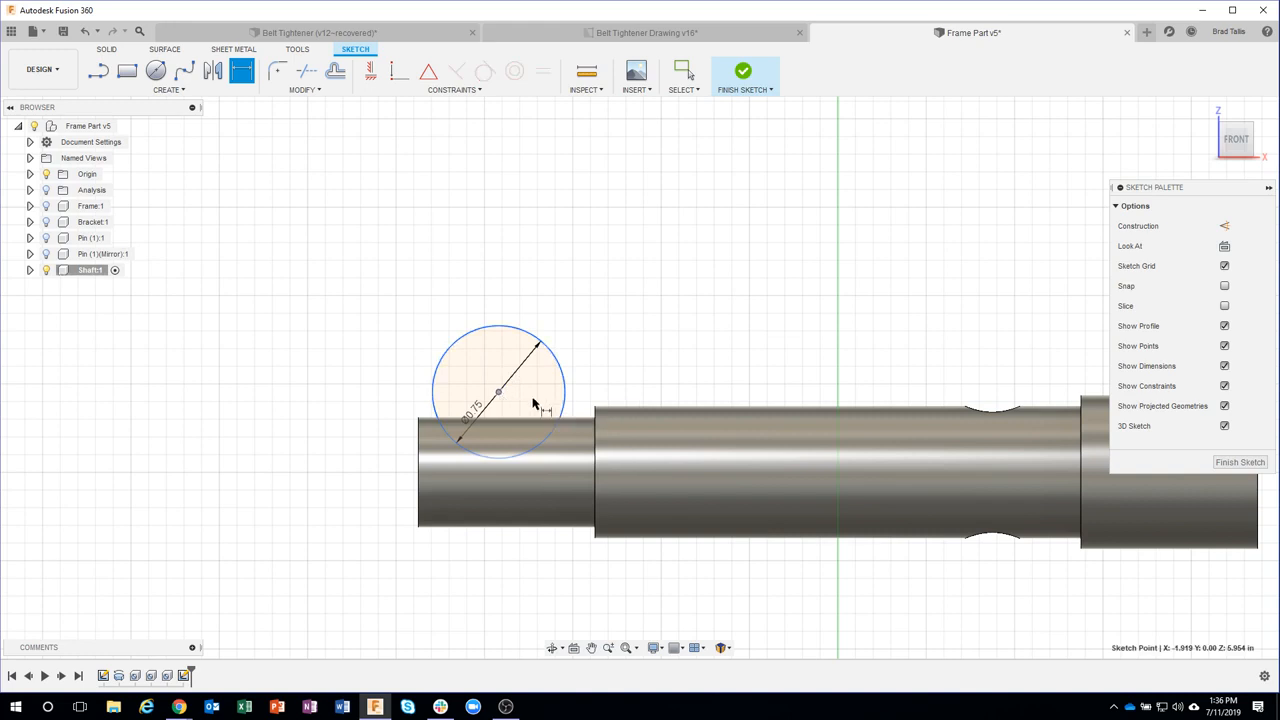
{"action": "left_click", "coordinate": [594, 409]}
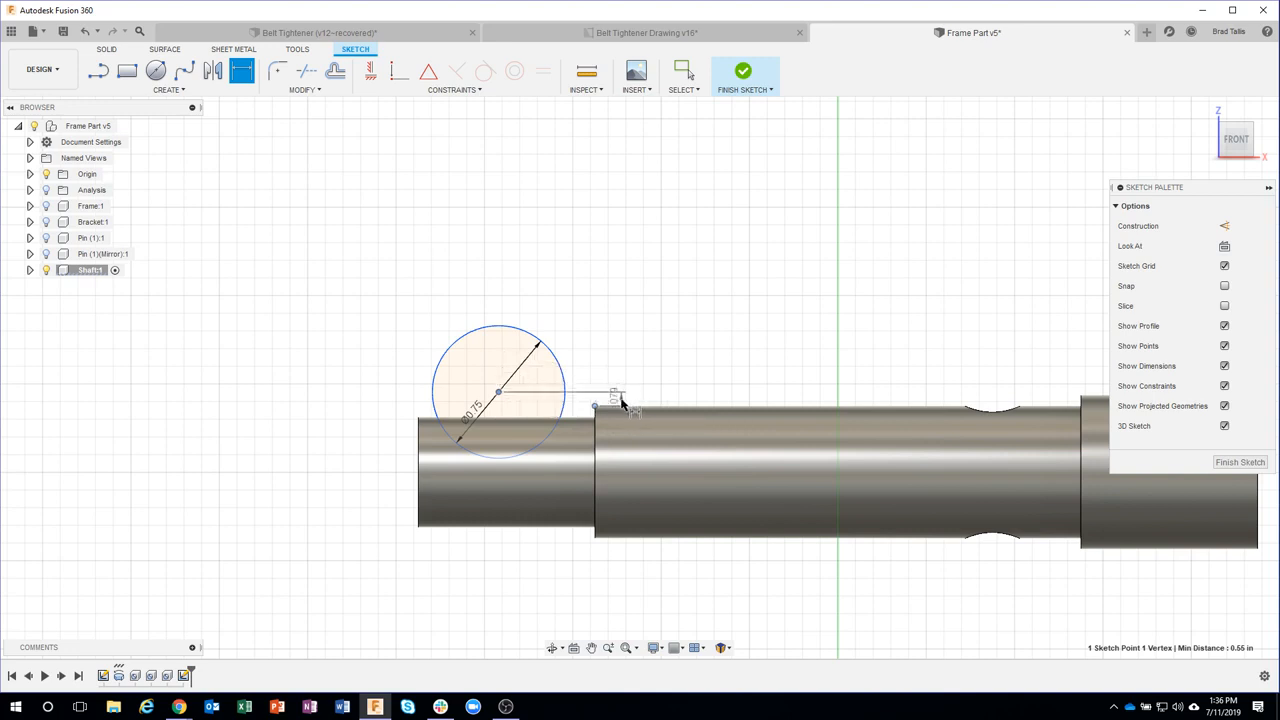
{"action": "left_click", "coordinate": [620, 401]}
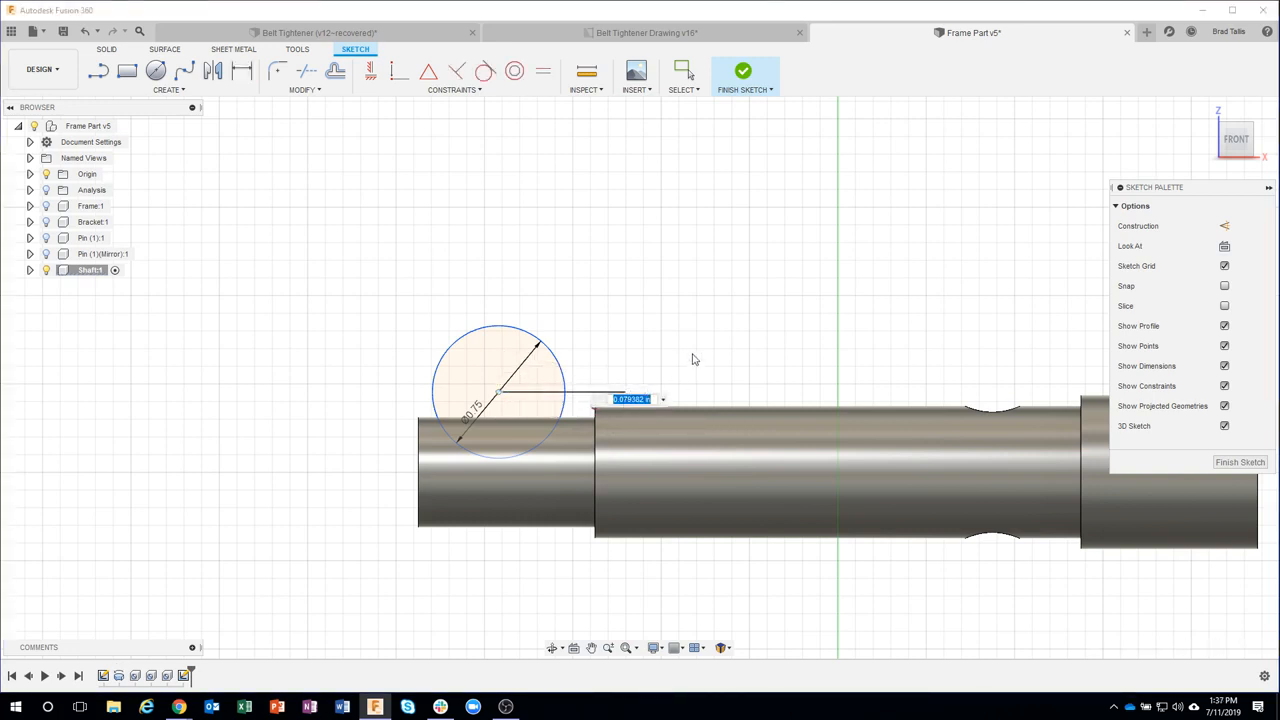
{"action": "type", "text": "125"}
{"action": "key", "text": "Return"}
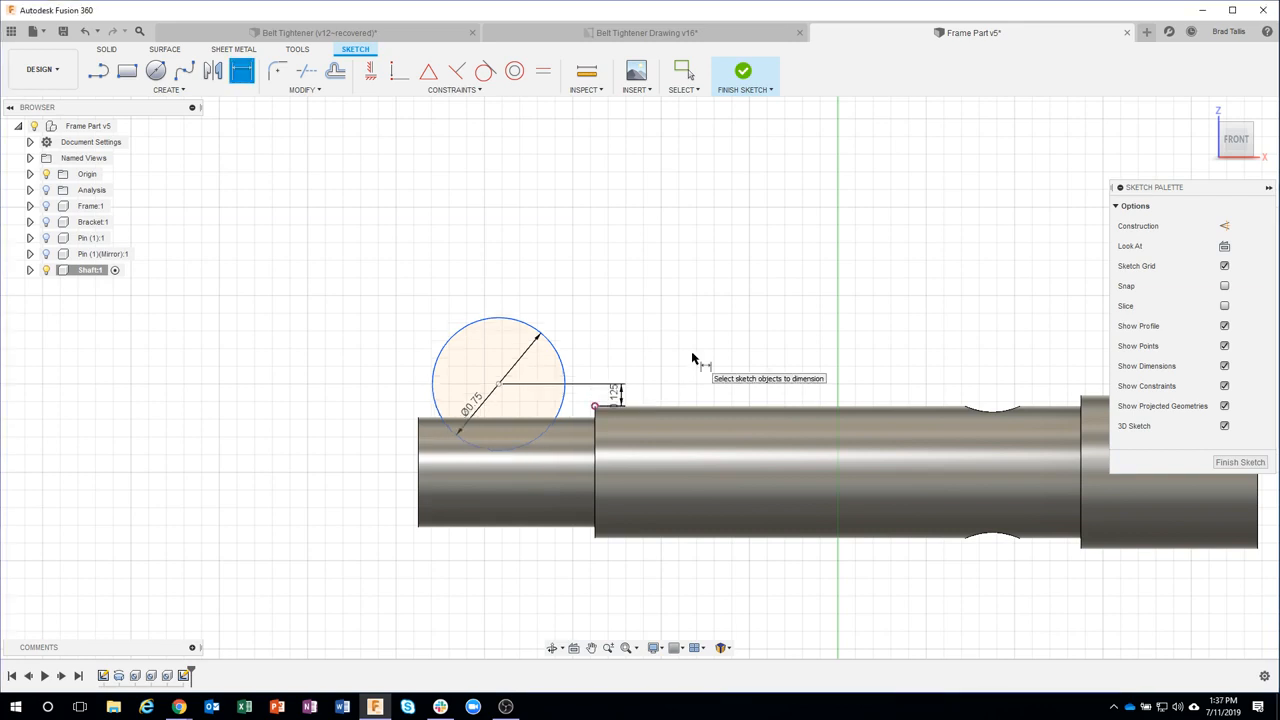
- Dimension the circle's centre 7/16 in horizontally from the same shoulder corner
{"action": "left_click", "coordinate": [499, 384]}
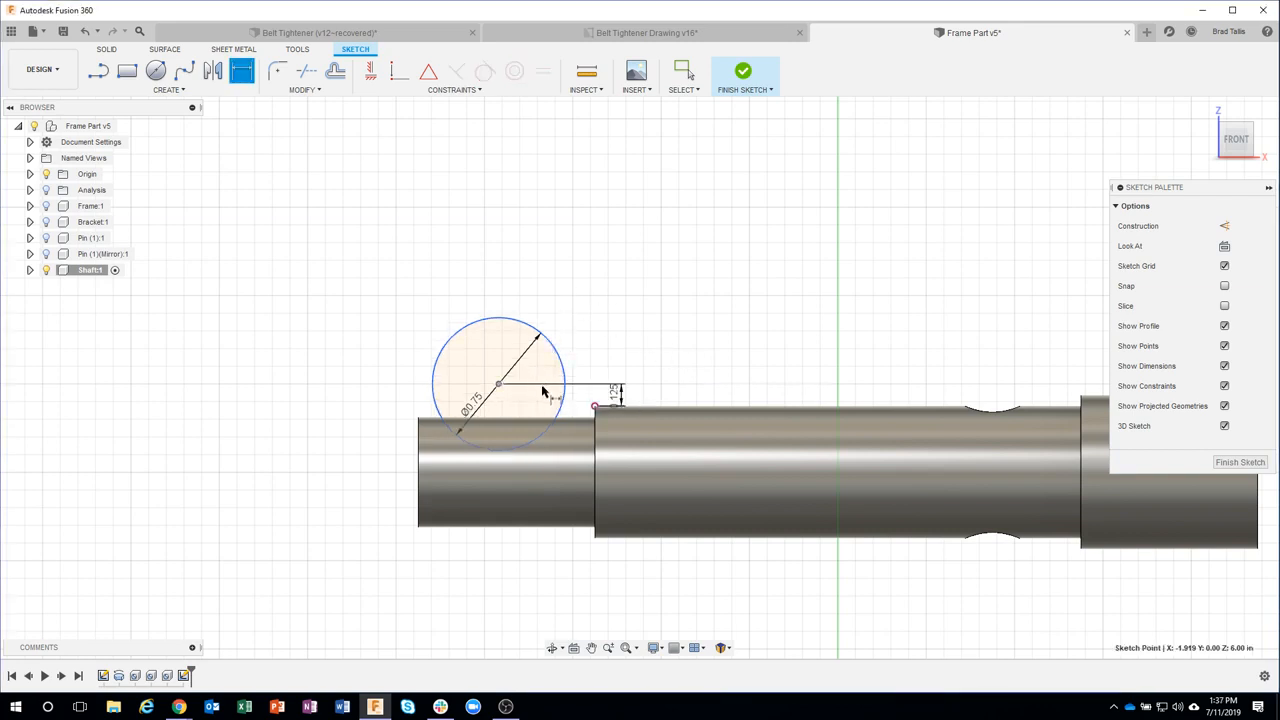
{"action": "left_click", "coordinate": [595, 406]}
{"action": "left_click", "coordinate": [552, 291]}
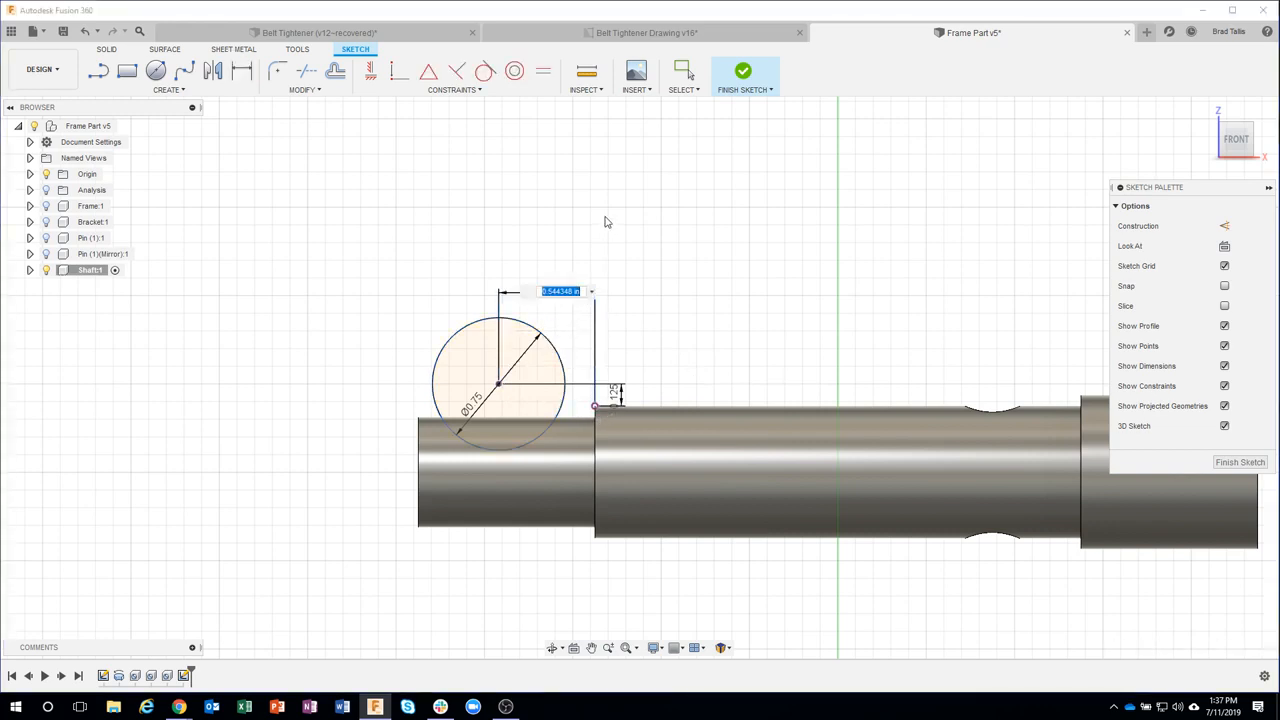
{"action": "type", "text": "7/16"}
{"action": "key", "text": "Return"}
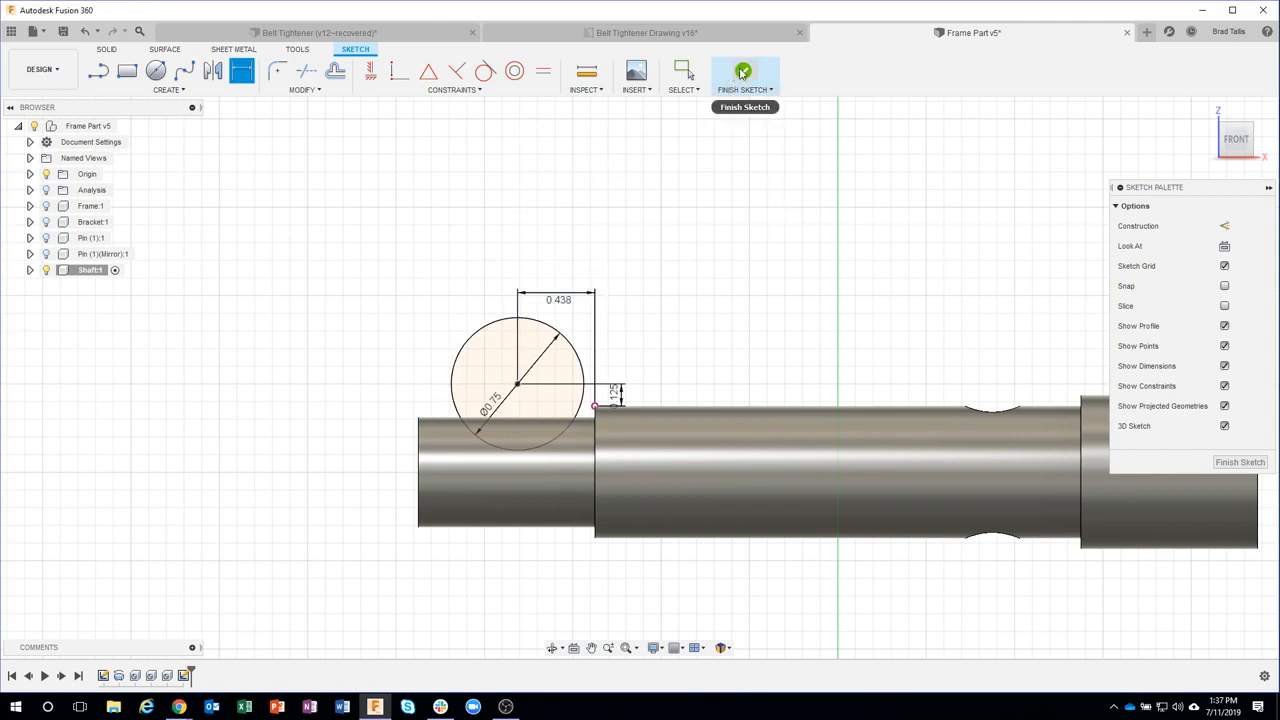
{"action": "key", "text": "Escape"}
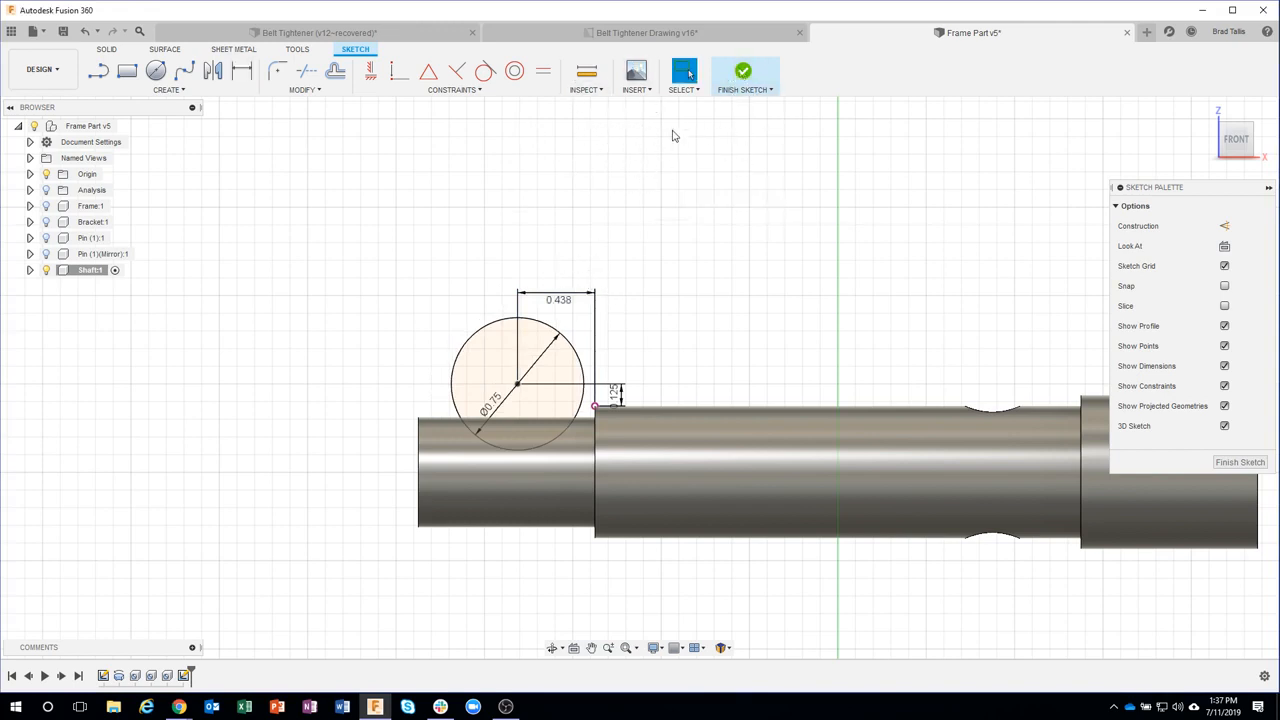
- Compare the key slot sketch with the Woodruff key dimensions in the Belt Tightener Drawing, and return to the Frame Part design
{"action": "left_click", "coordinate": [628, 40]}
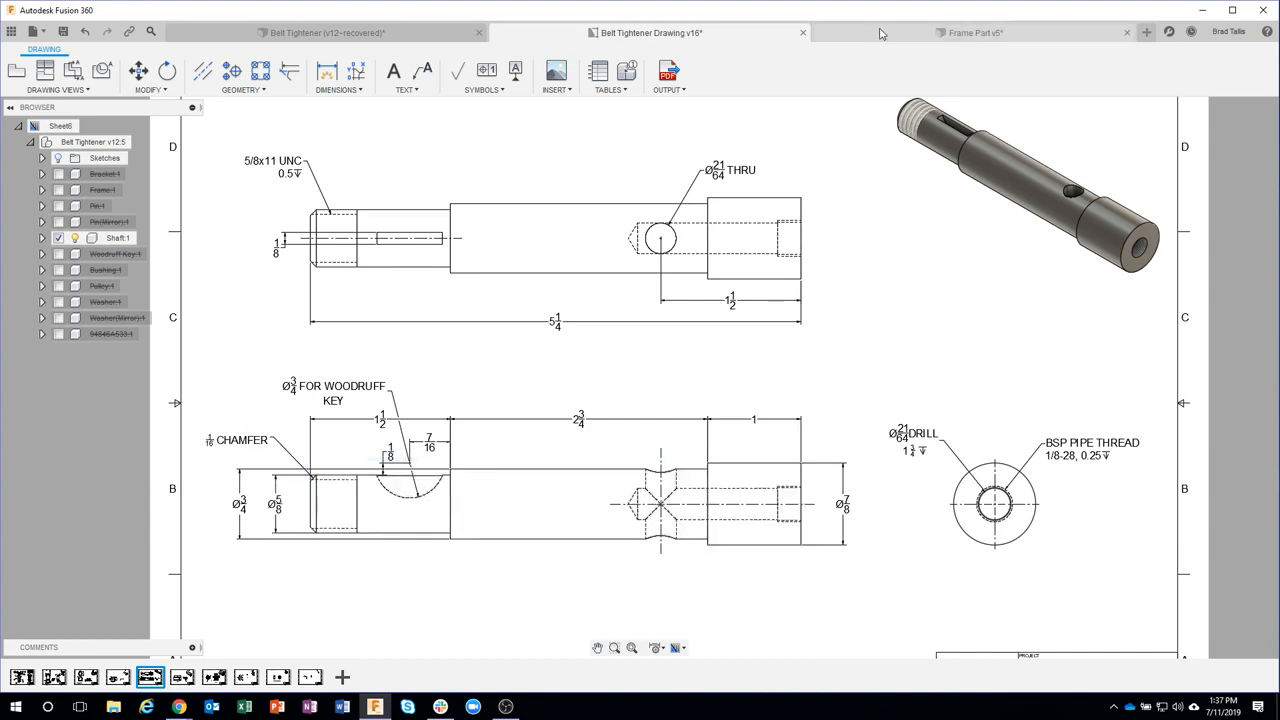
{"action": "left_click", "coordinate": [965, 33]}
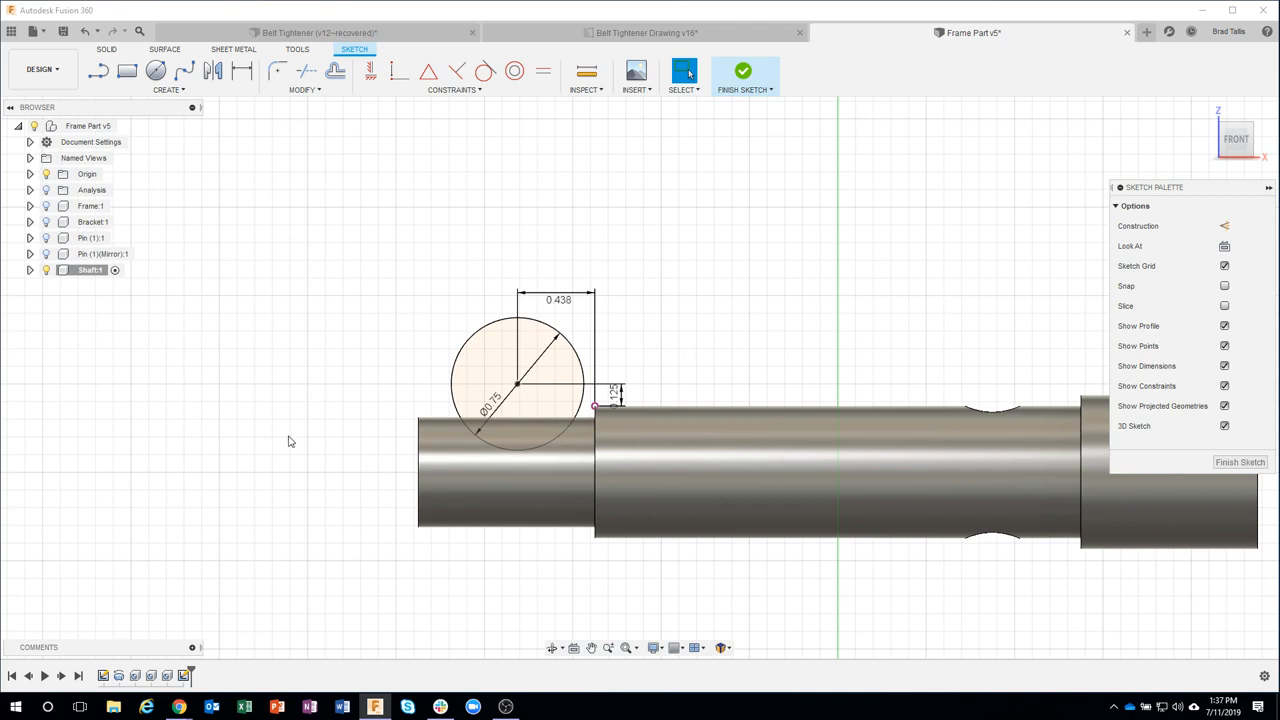
{"action": "left_click", "coordinate": [682, 32]}
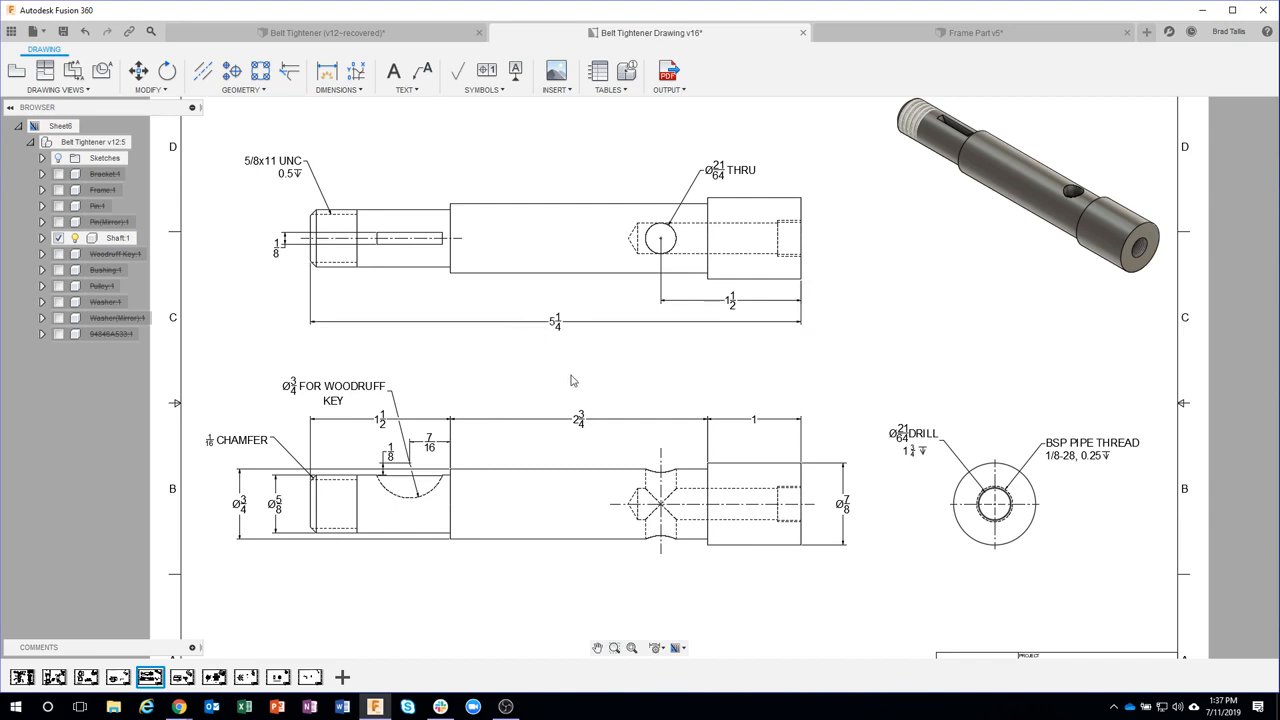
{"action": "left_click", "coordinate": [885, 40]}
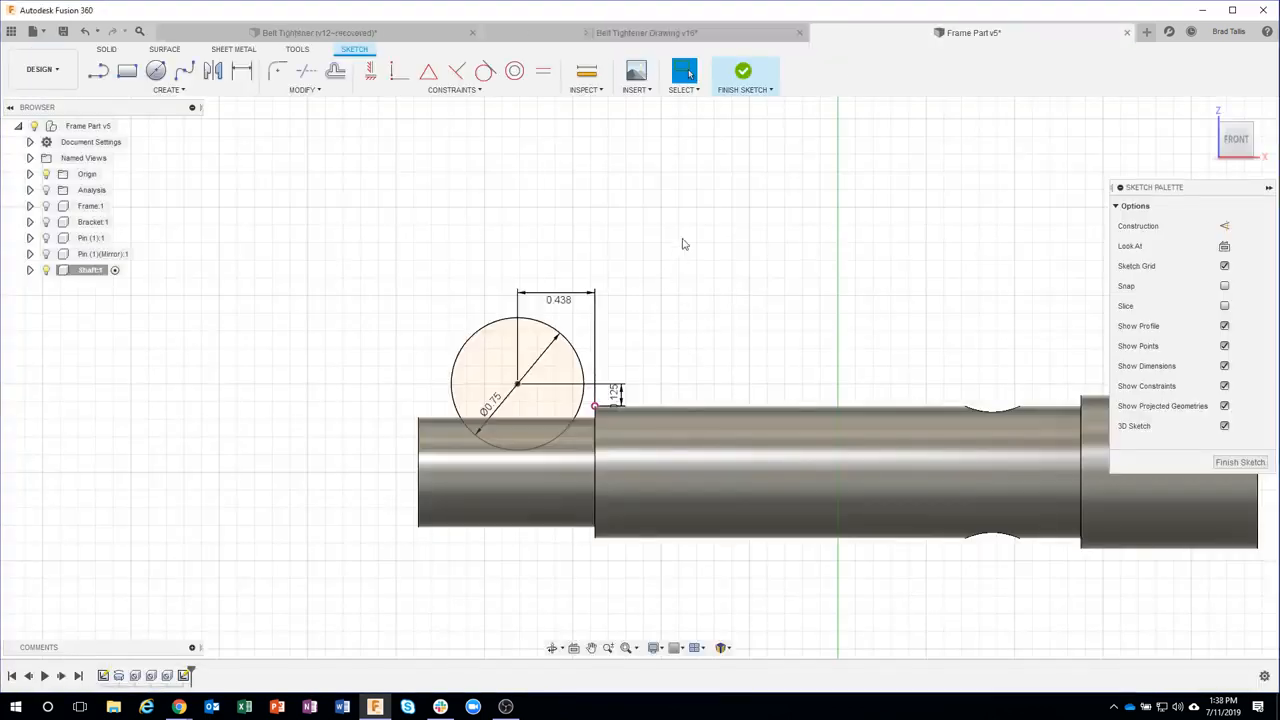
- Finish the sketch and extrude the circle as a one-sided cut about 0.203 in into the shaft's narrow end
{"action": "left_click", "coordinate": [746, 76]}
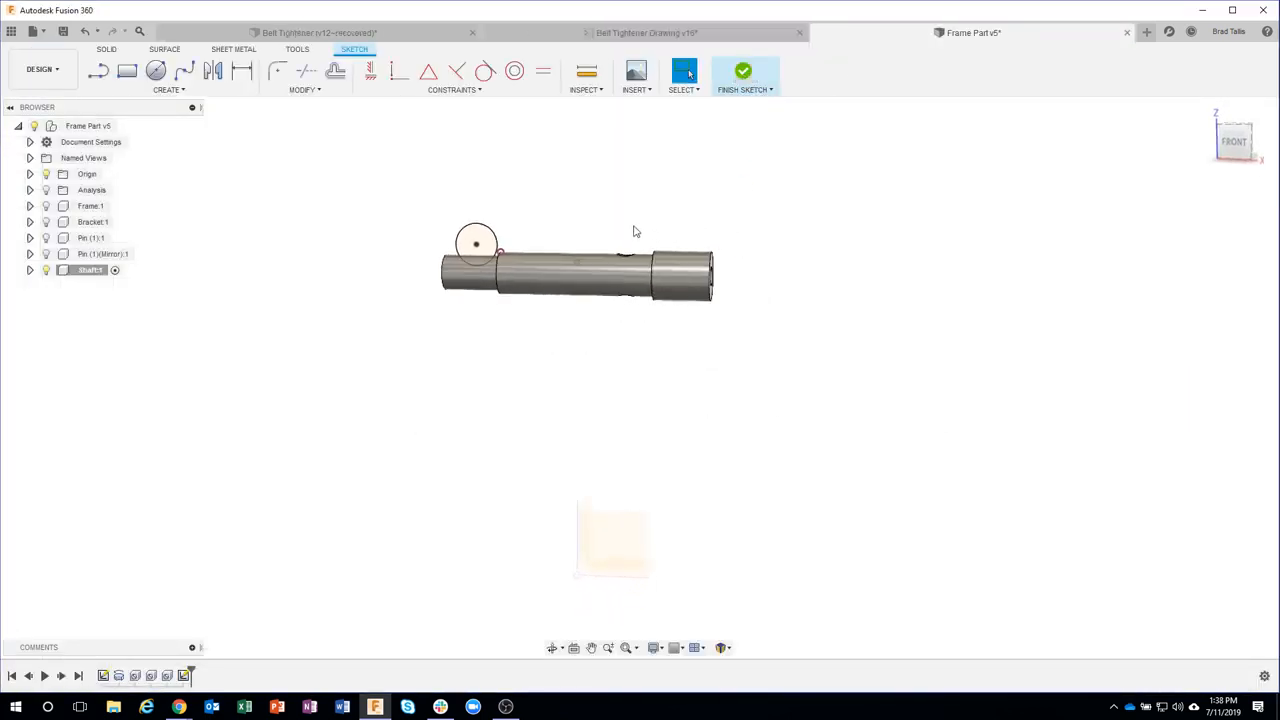
{"action": "scroll", "coordinate": [490, 285], "scroll_direction": "up", "scroll_amount": 5}
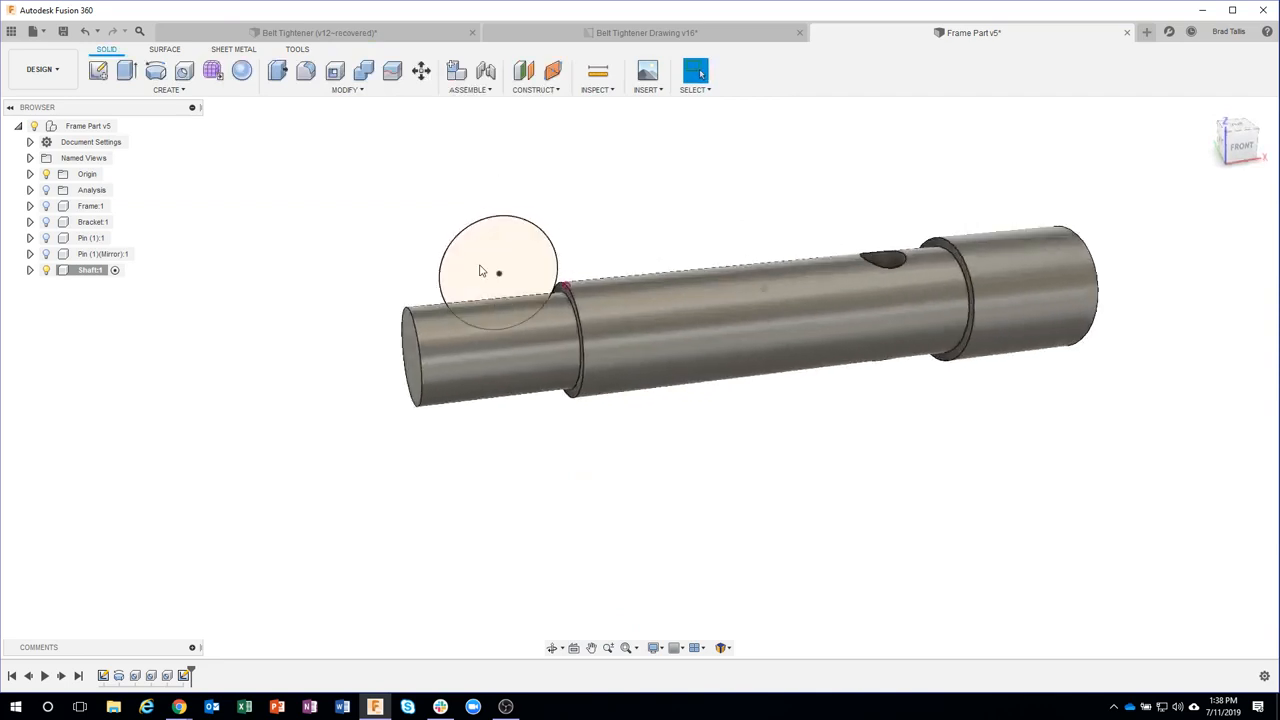
{"action": "right_click", "coordinate": [475, 267]}
{"action": "left_click", "coordinate": [470, 326]}
{"action": "scroll", "coordinate": [518, 381], "scroll_direction": "up", "scroll_amount": 5}
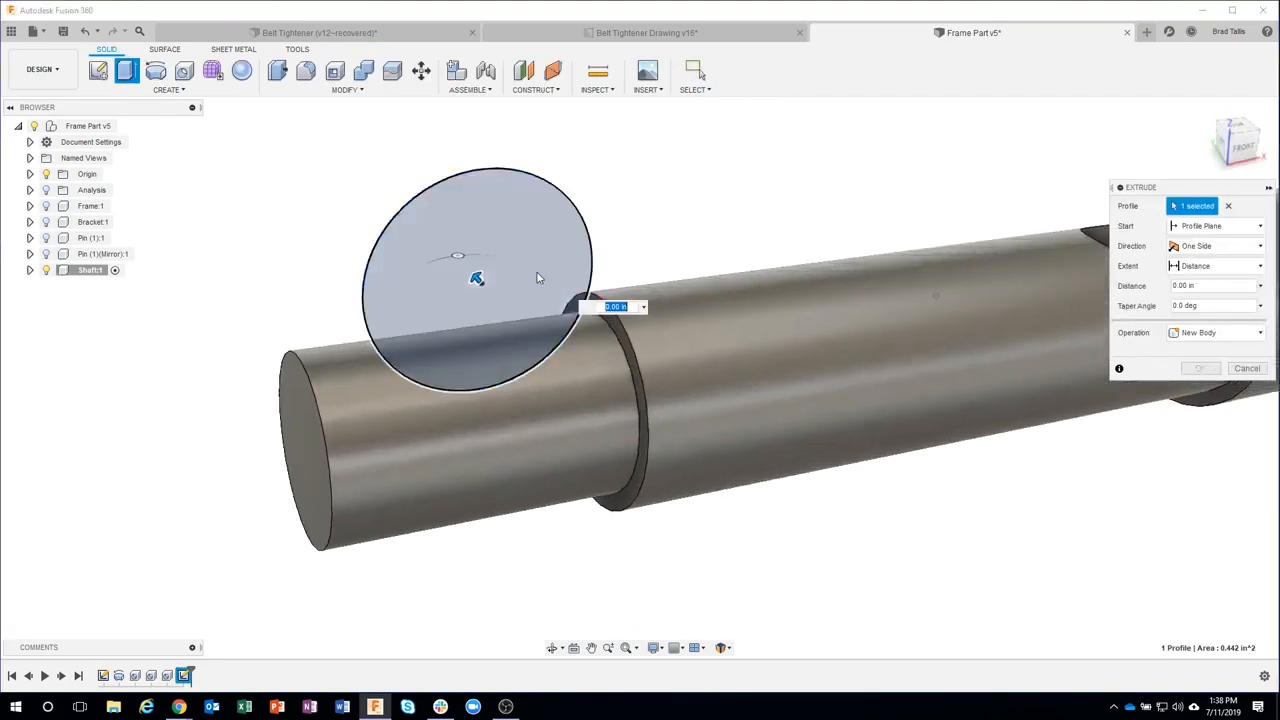
{"action": "middle_click_drag", "start_coordinate": [526, 352], "coordinate": [455, 140], "text": "shift"}
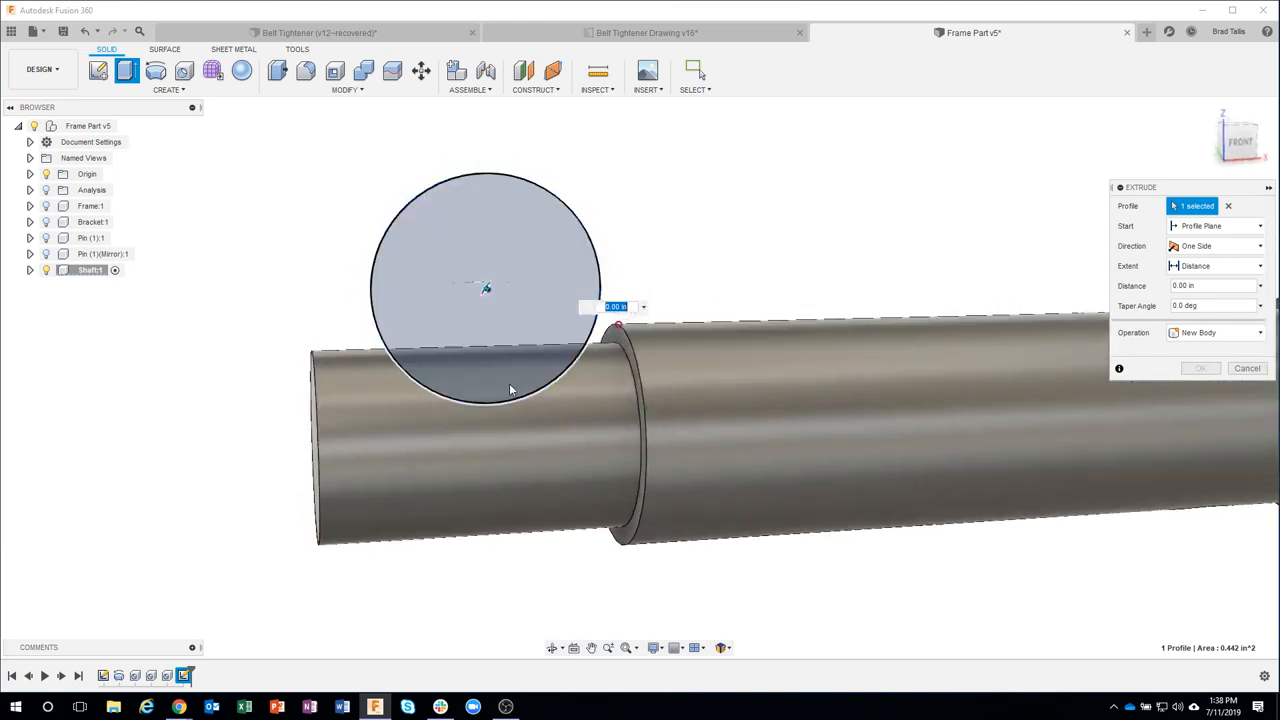
{"action": "middle_click_drag", "start_coordinate": [626, 336], "coordinate": [606, 349], "text": "shift"}
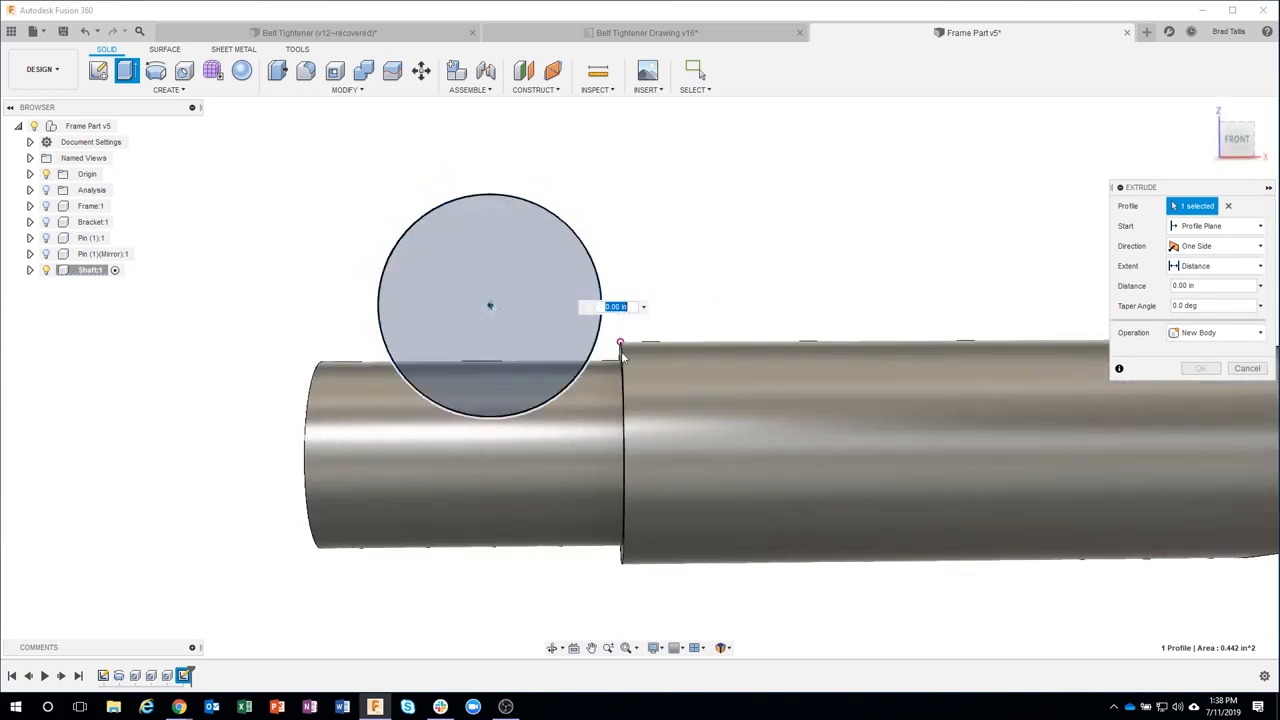
{"action": "middle_click_drag", "start_coordinate": [730, 255], "coordinate": [443, 286], "text": "shift"}
{"action": "left_click_drag", "start_coordinate": [450, 292], "coordinate": [498, 342]}
{"action": "middle_click_drag", "start_coordinate": [601, 322], "coordinate": [636, 168], "text": "shift"}
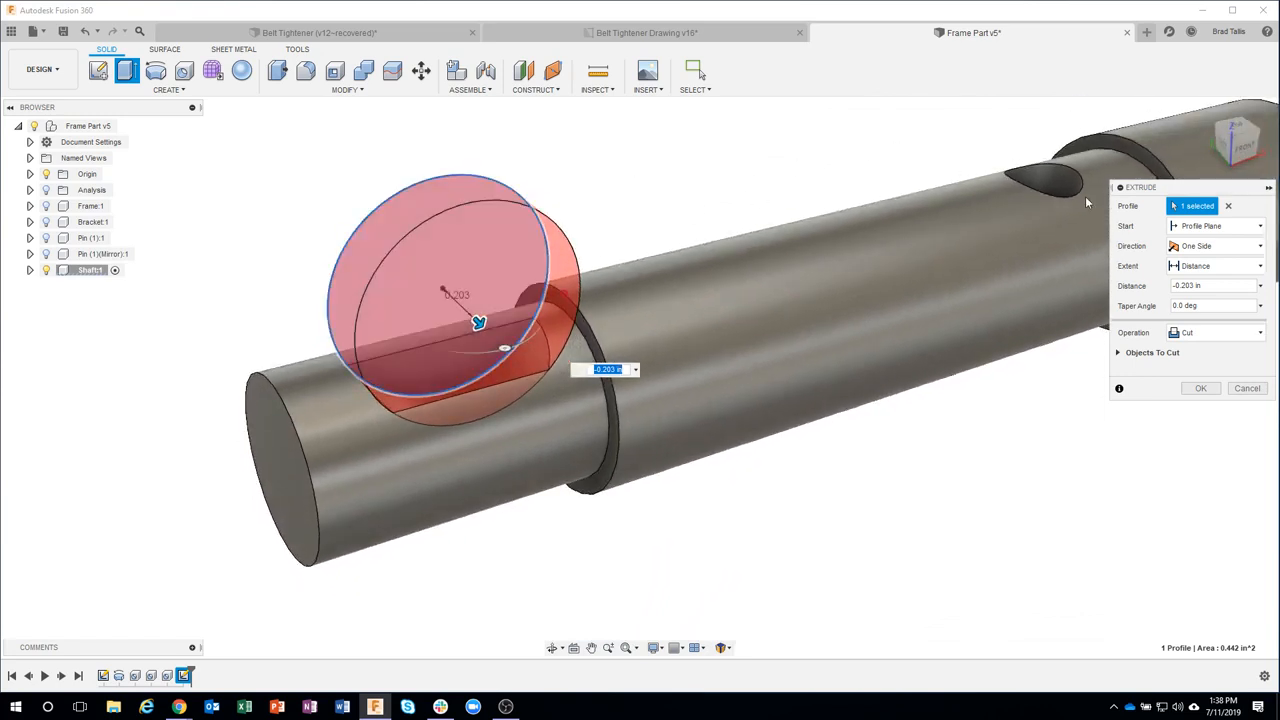
- Make the key slot cut symmetric with a whole-length distance of 0.125 in, and create it
{"action": "left_click", "coordinate": [1216, 254]}
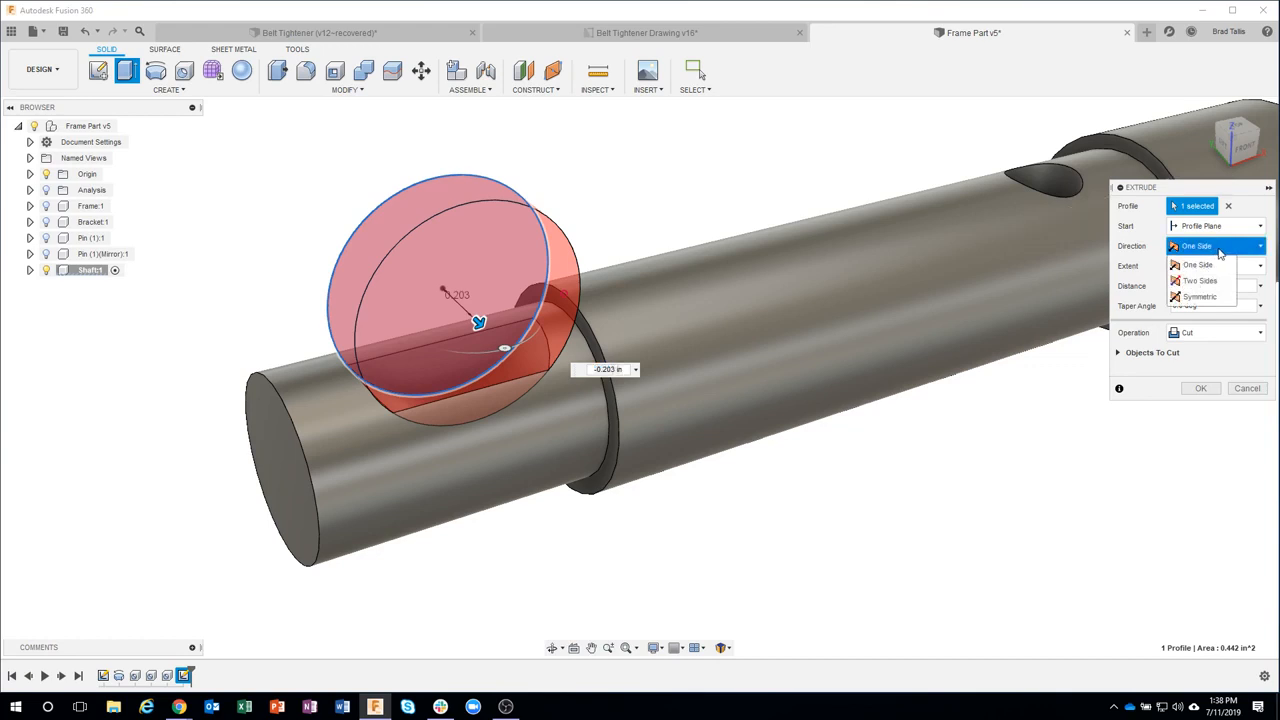
{"action": "left_click", "coordinate": [1200, 297]}
{"action": "middle_click_drag", "start_coordinate": [500, 215], "coordinate": [552, 335], "text": "shift"}
{"action": "mouse_move", "coordinate": [499, 377]}
{"action": "left_mouse_down"}
{"action": "mouse_move", "coordinate": [474, 346]}
{"action": "mouse_move", "coordinate": [492, 372]}
{"action": "mouse_move", "coordinate": [508, 358]}
{"action": "mouse_move", "coordinate": [498, 348]}
{"action": "mouse_move", "coordinate": [511, 356]}
{"action": "left_mouse_up"}
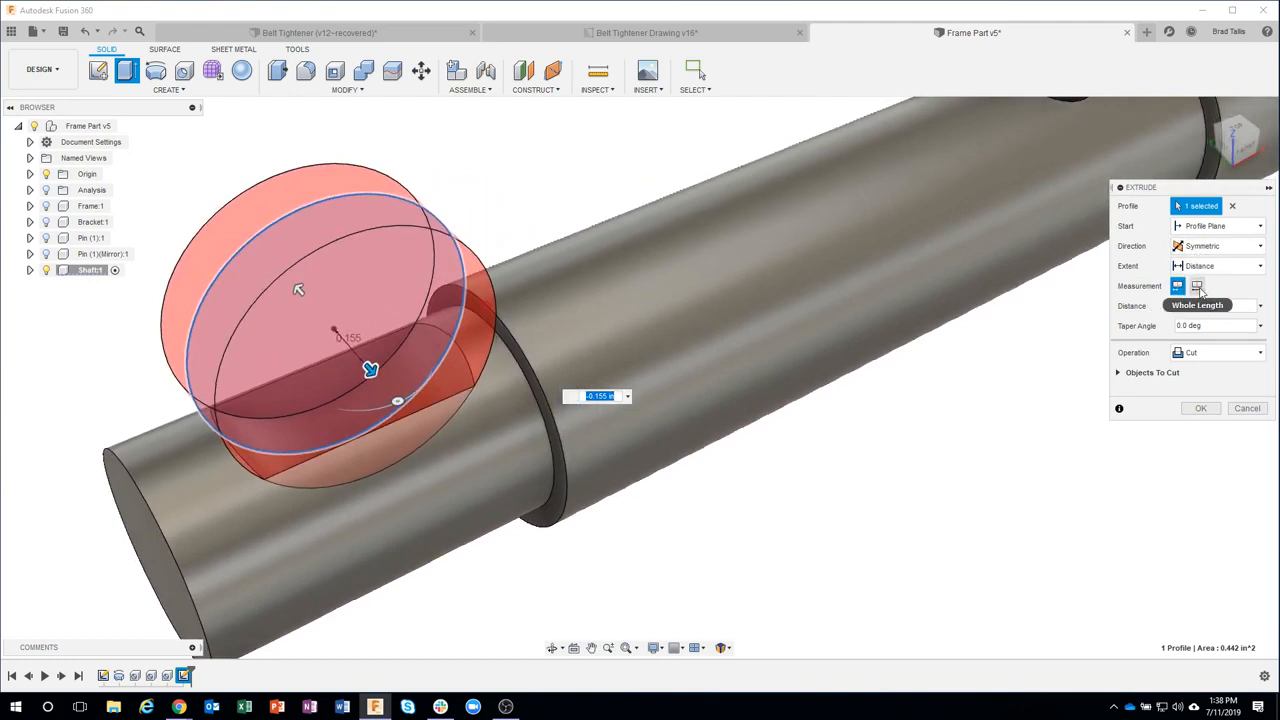
{"action": "left_click", "coordinate": [1198, 287]}
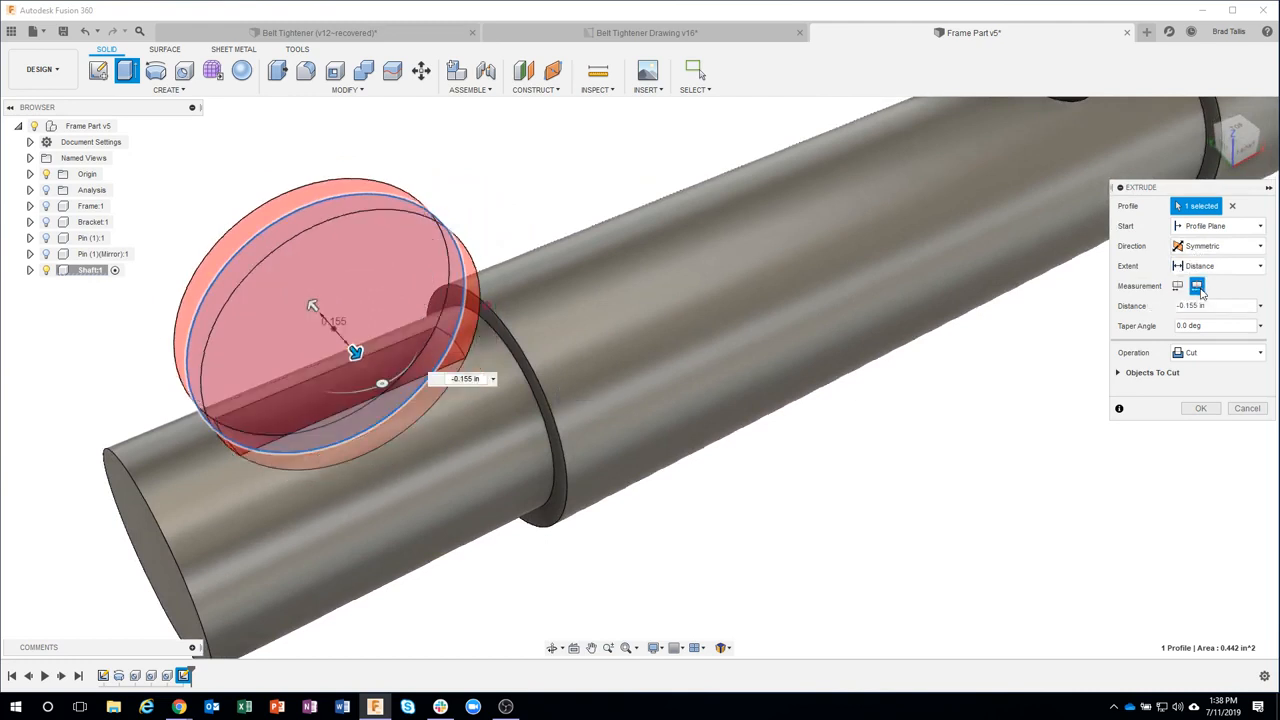
{"action": "middle_click_drag", "start_coordinate": [763, 407], "coordinate": [363, 319], "text": "shift"}
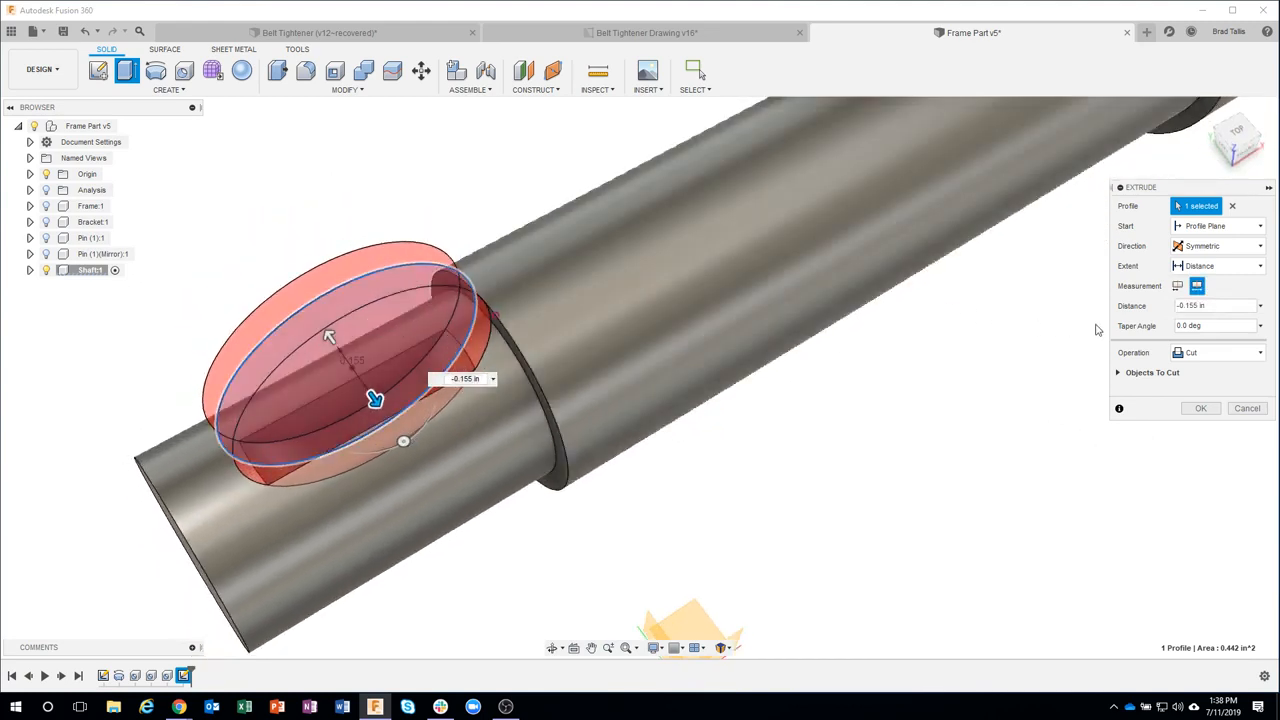
{"action": "left_click", "coordinate": [1195, 305]}
{"action": "key", "text": "BackSpace"}
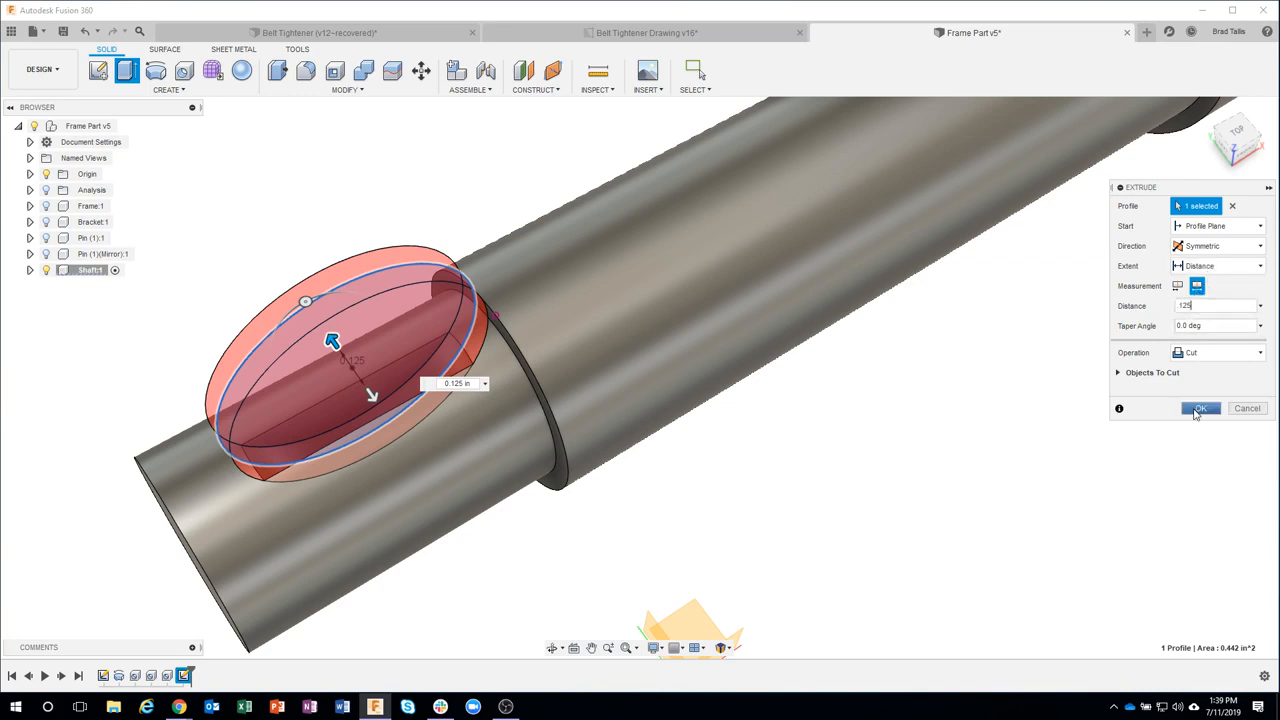
{"action": "left_click", "coordinate": [1199, 409]}
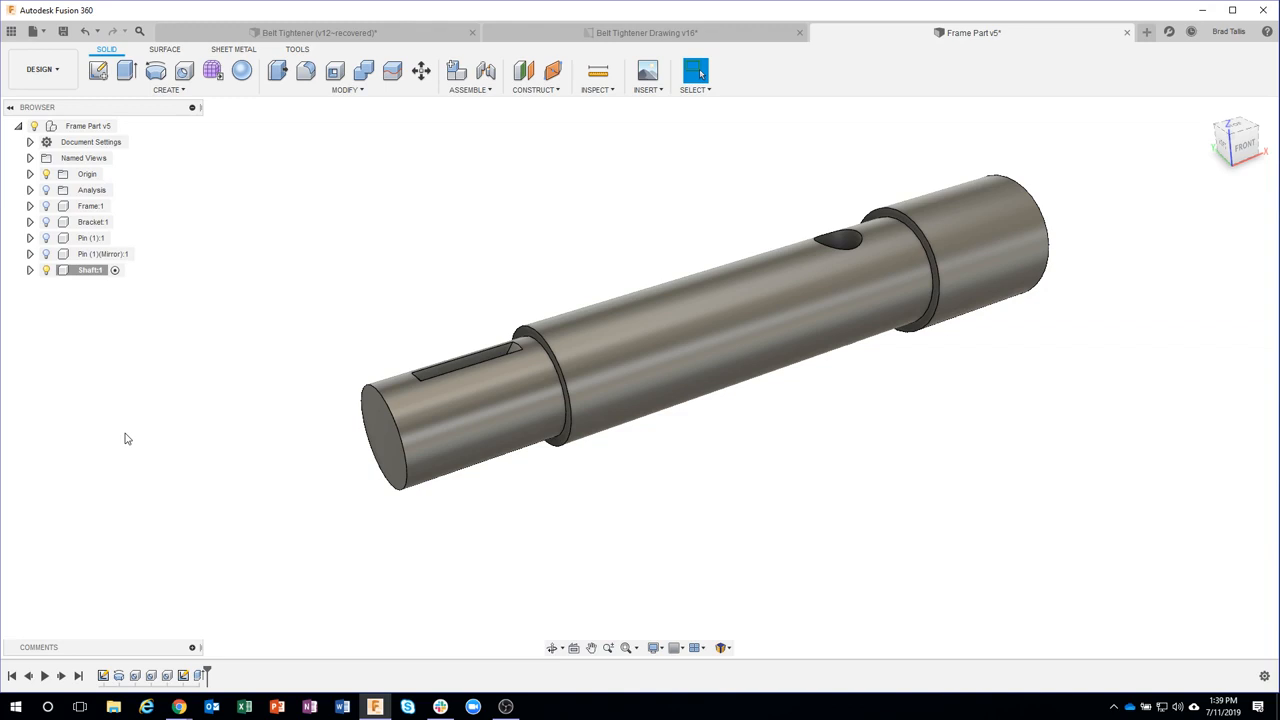
- Show all components of the Frame Part assembly again around the shaft
{"action": "right_click", "coordinate": [81, 272]}
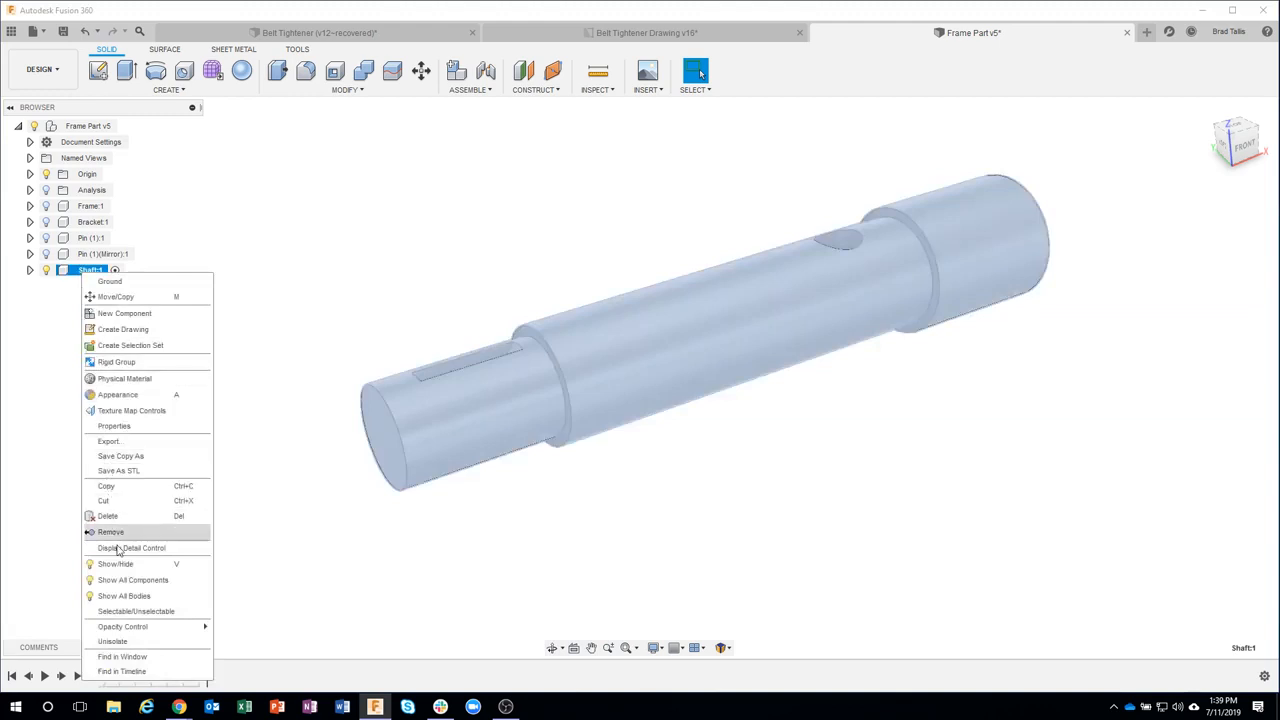
{"action": "left_click", "coordinate": [160, 581]}
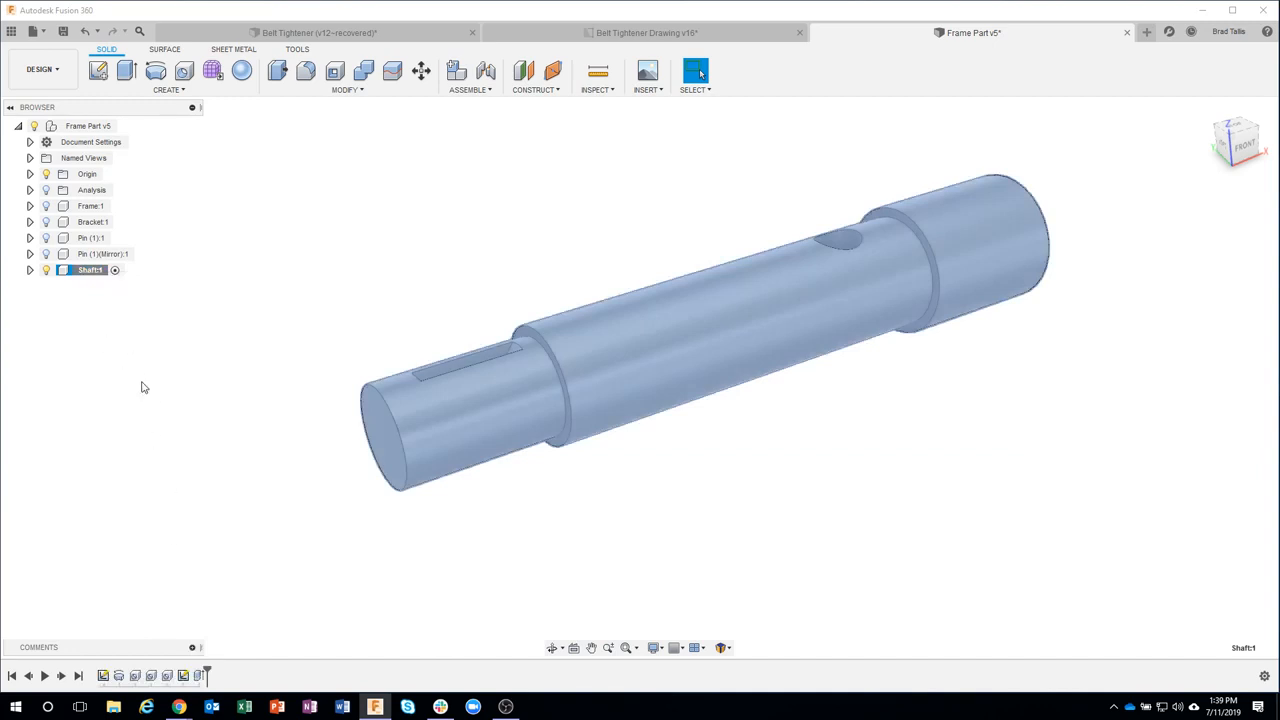
{"action": "right_click", "coordinate": [91, 277]}
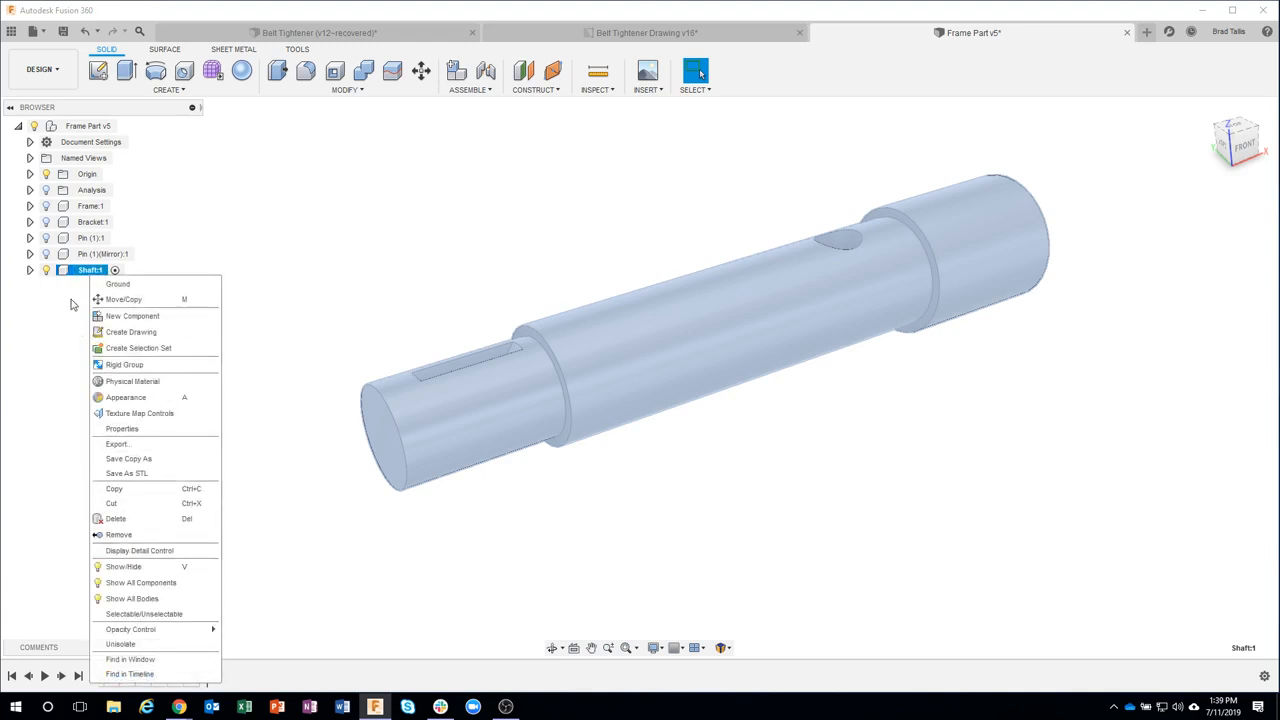
{"action": "left_click", "coordinate": [63, 330]}
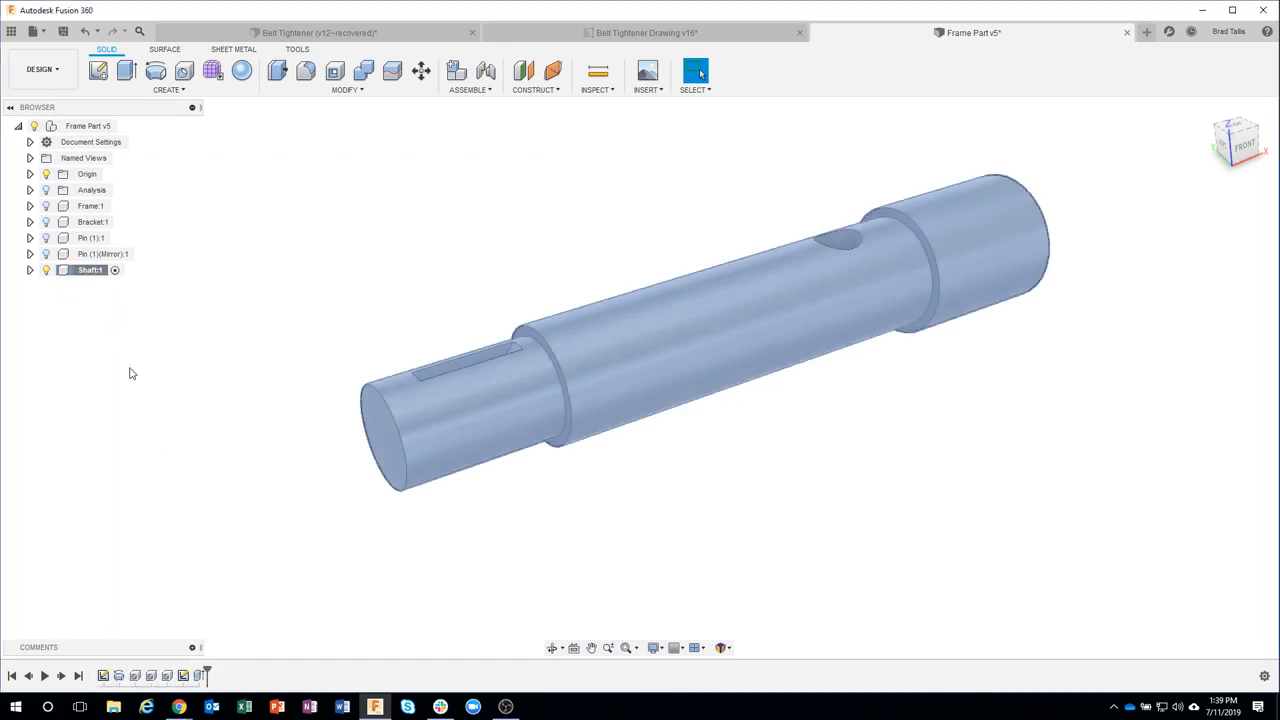
{"action": "right_click", "coordinate": [93, 131]}
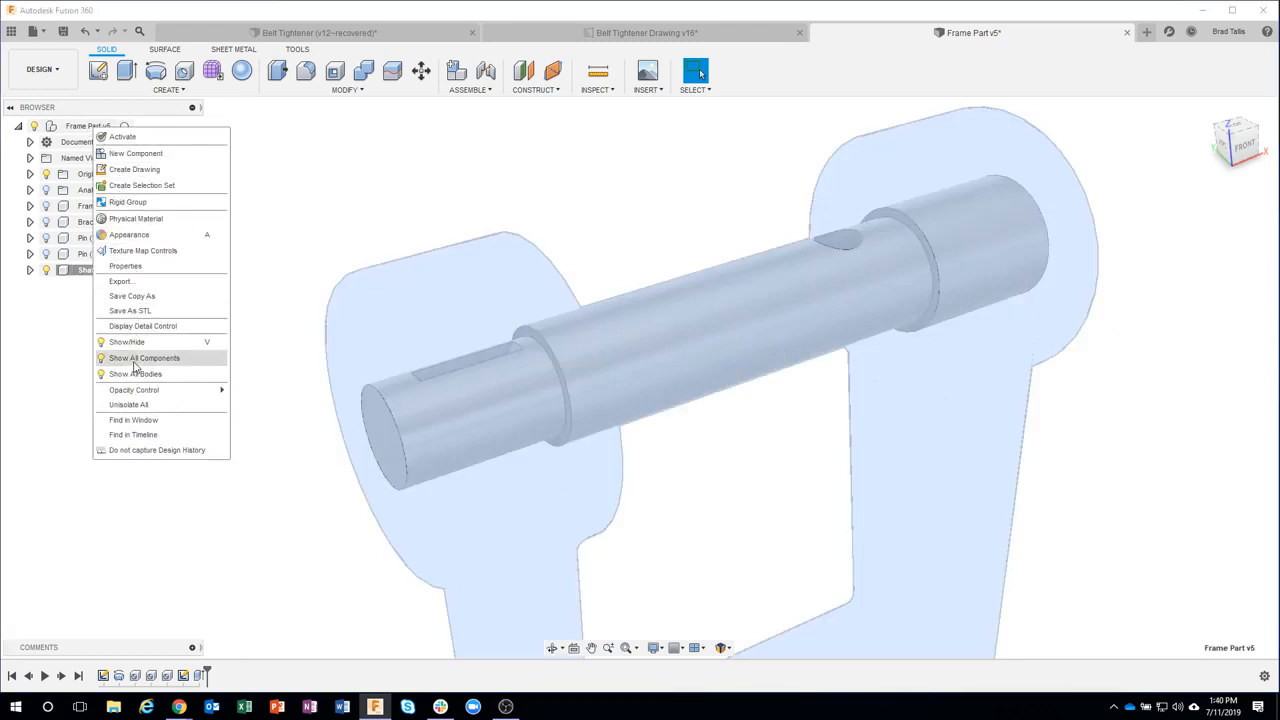
{"action": "left_click", "coordinate": [134, 359]}
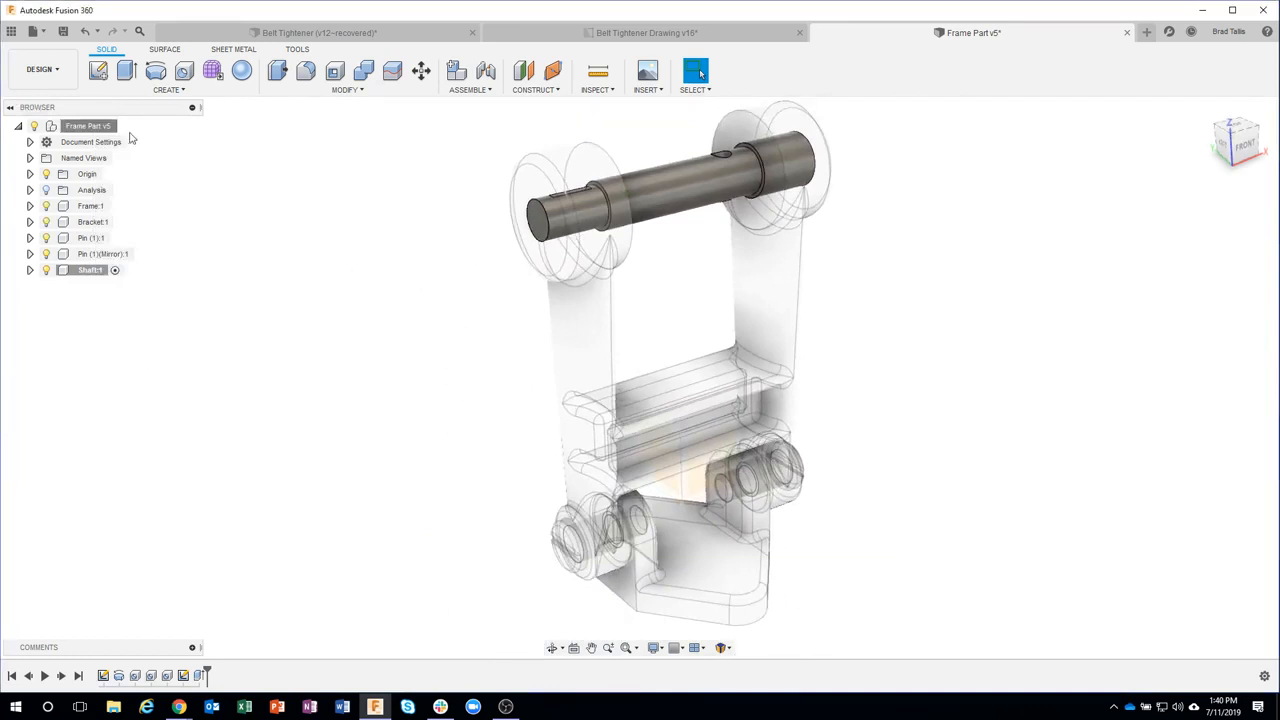
{"action": "right_click", "coordinate": [96, 272]}
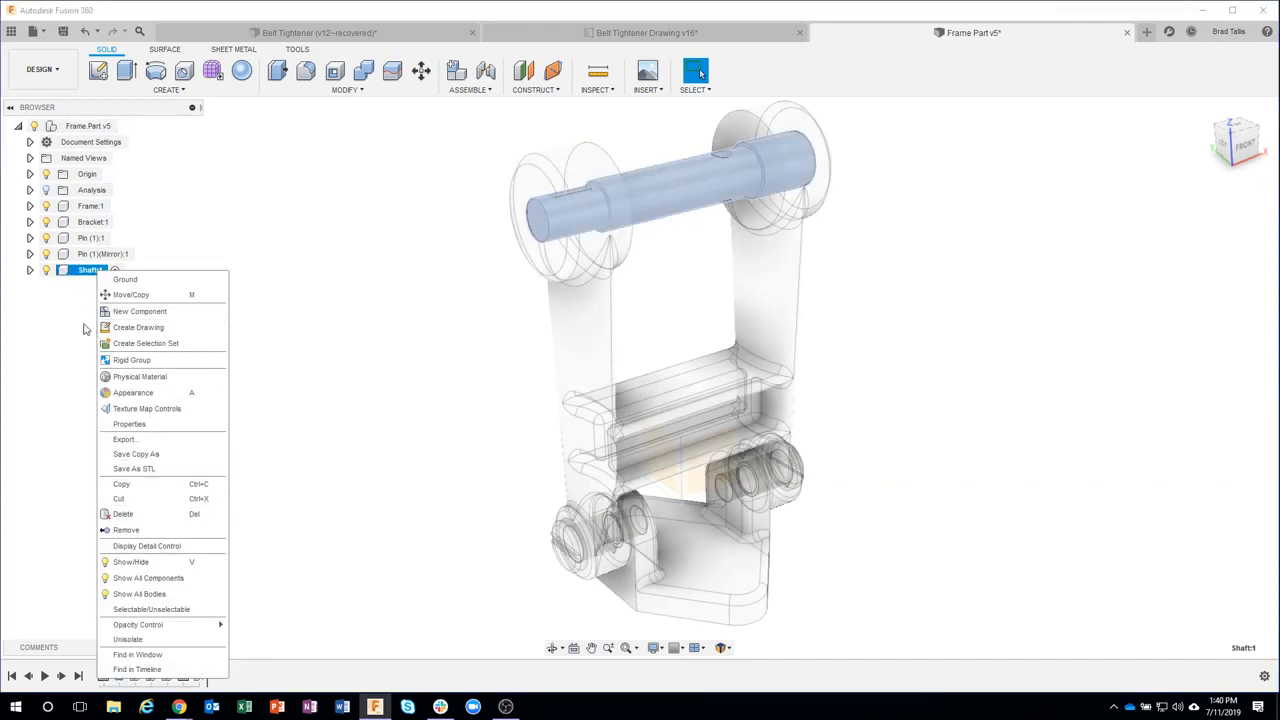
{"action": "left_click", "coordinate": [318, 230]}
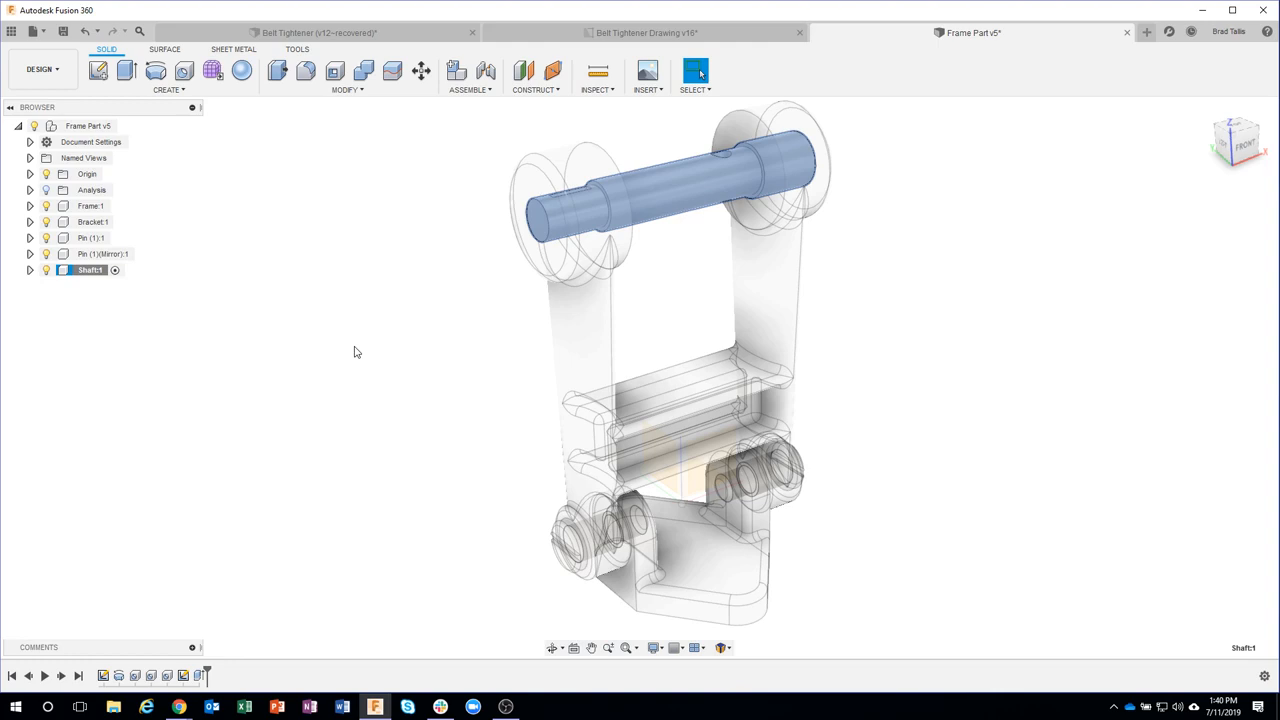
{"action": "right_click", "coordinate": [75, 129]}
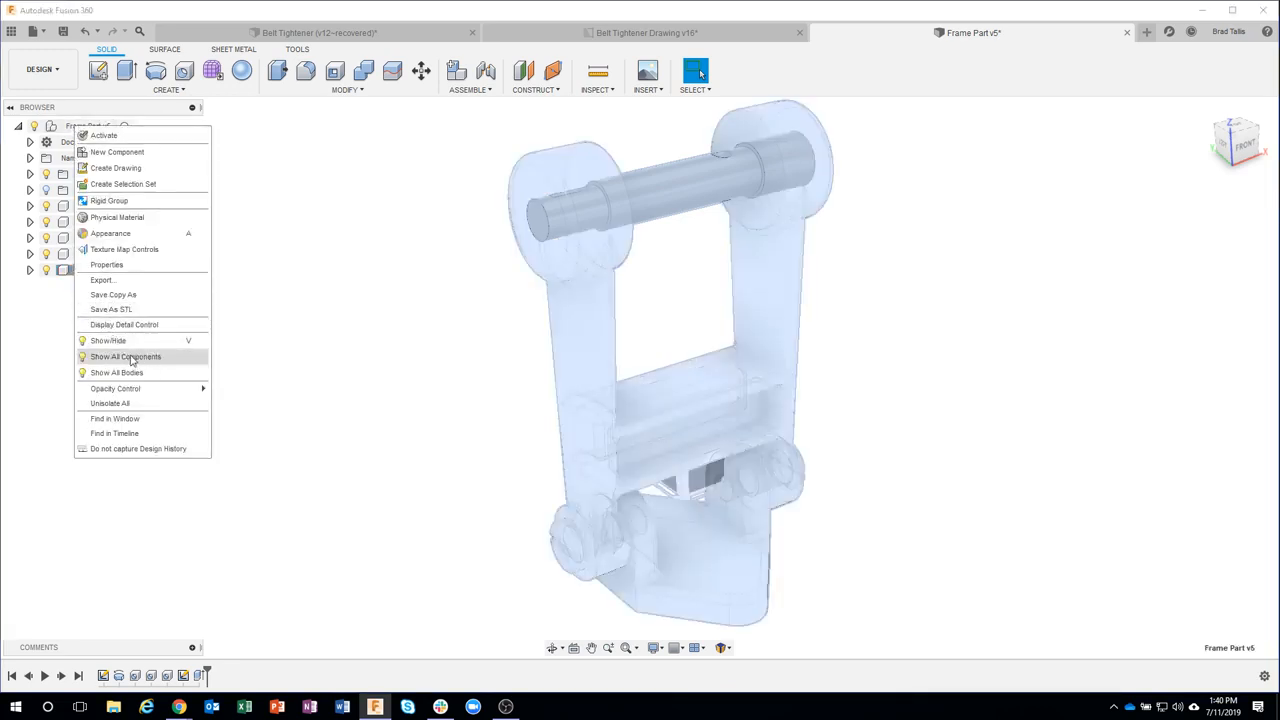
{"action": "left_click", "coordinate": [314, 297]}
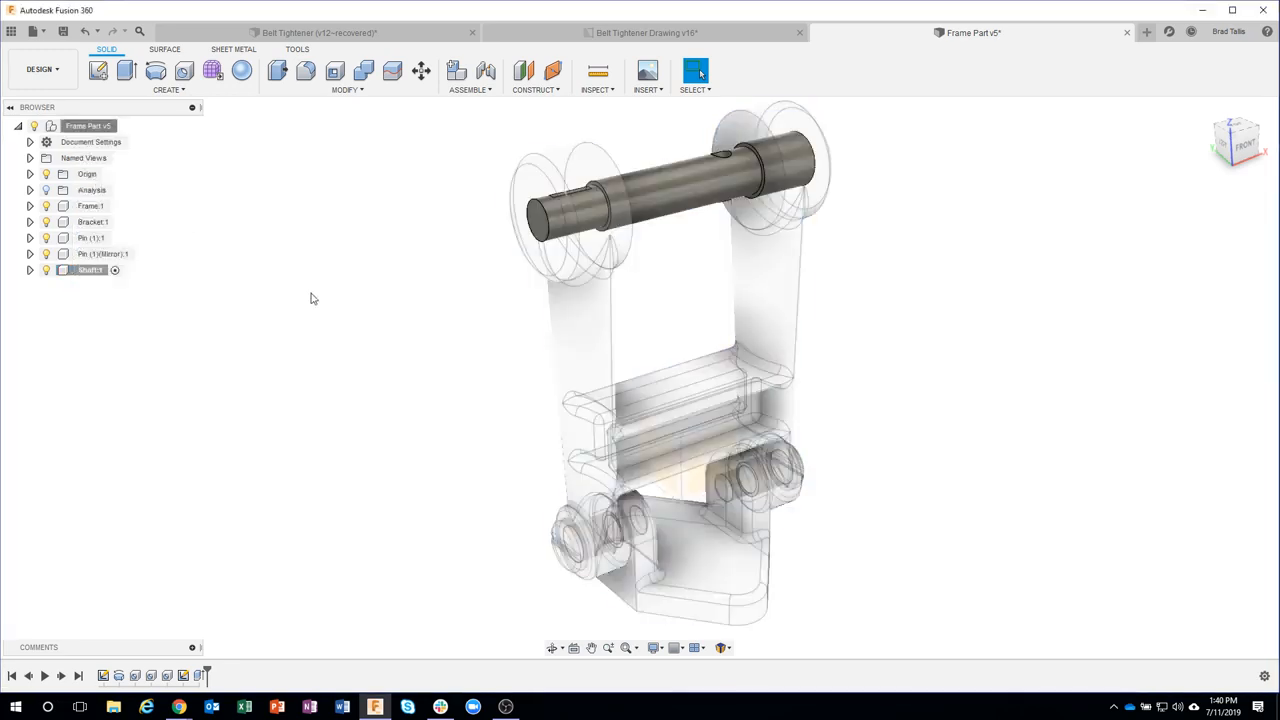
- Check the shaft's overall length in the Belt Tightener Drawing, and return to the Frame Part design
{"action": "mouse_move", "coordinate": [929, 395]}
{"action": "middle_mouse_down", "text": "shift"}
{"action": "mouse_move", "coordinate": [934, 383]}
{"action": "mouse_move", "coordinate": [891, 366]}
{"action": "mouse_move", "coordinate": [866, 274]}
{"action": "mouse_move", "coordinate": [722, 208]}
{"action": "middle_mouse_up", "text": "shift"}
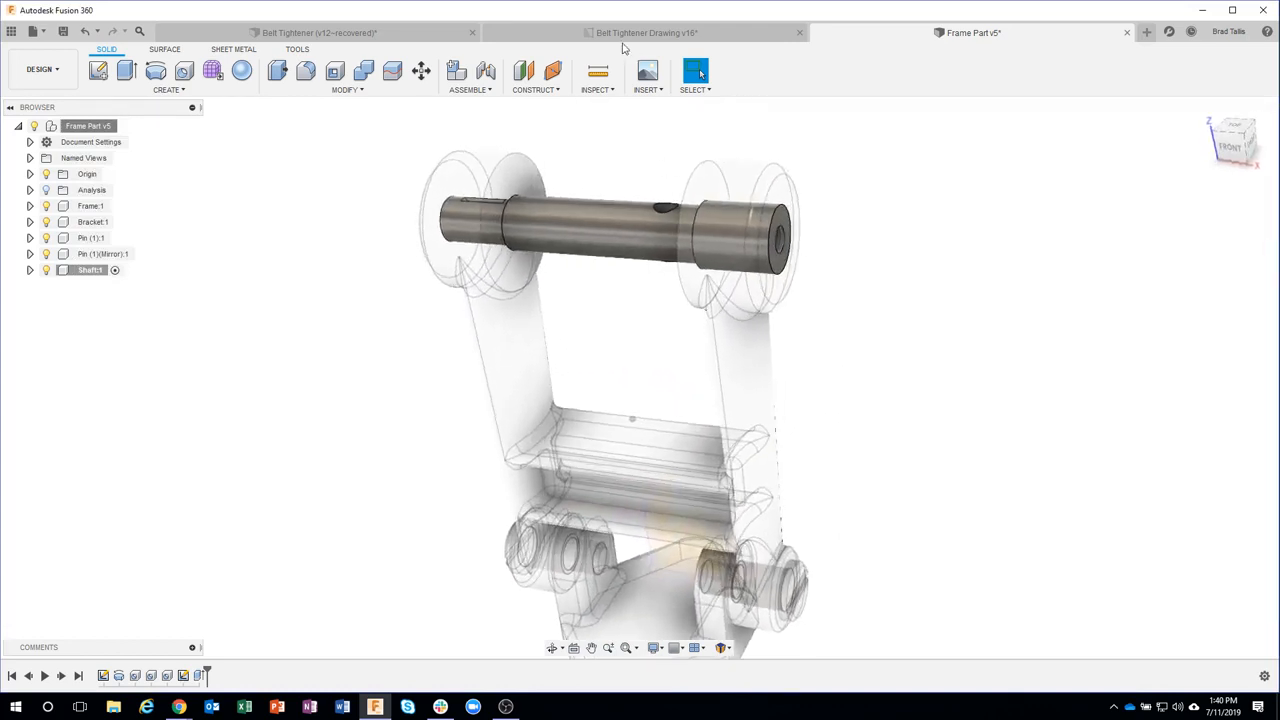
{"action": "left_click", "coordinate": [617, 40]}
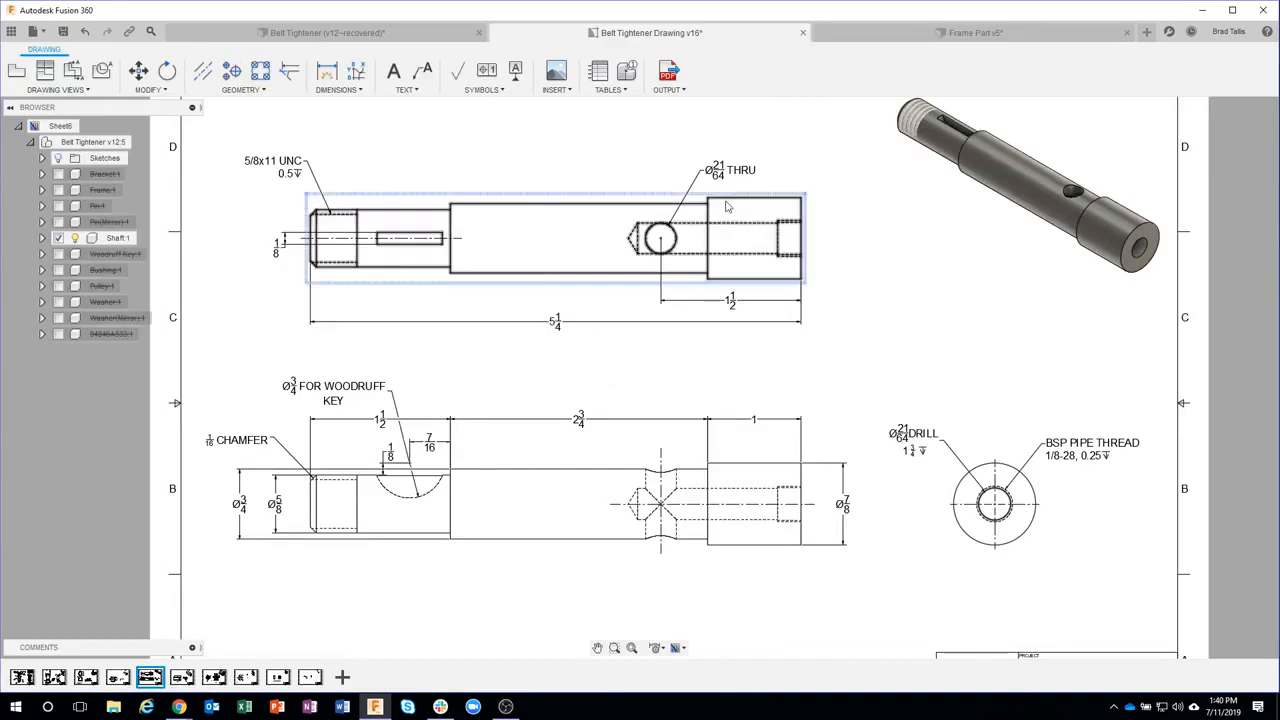
{"action": "left_click", "coordinate": [873, 35]}
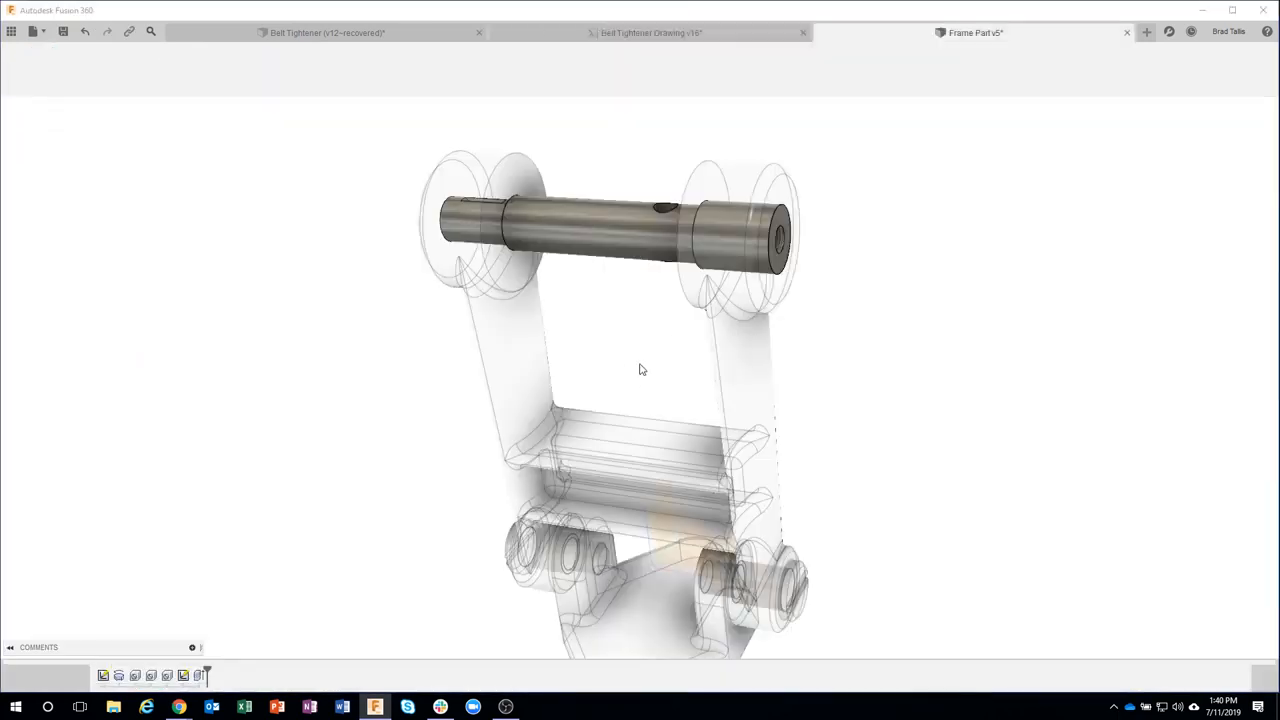
{"action": "middle_click_drag", "start_coordinate": [637, 366], "coordinate": [752, 272], "text": "shift"}
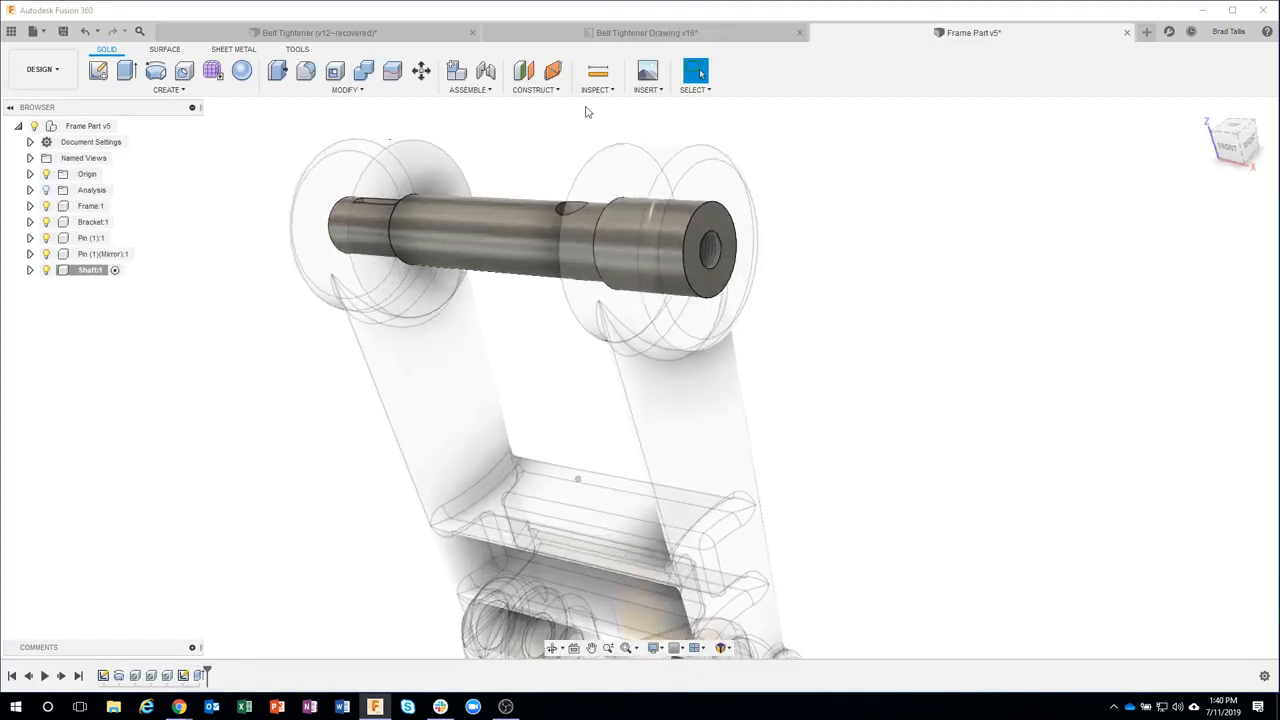
- Measure the distance between the shaft's two end faces
{"action": "left_click", "coordinate": [597, 73]}
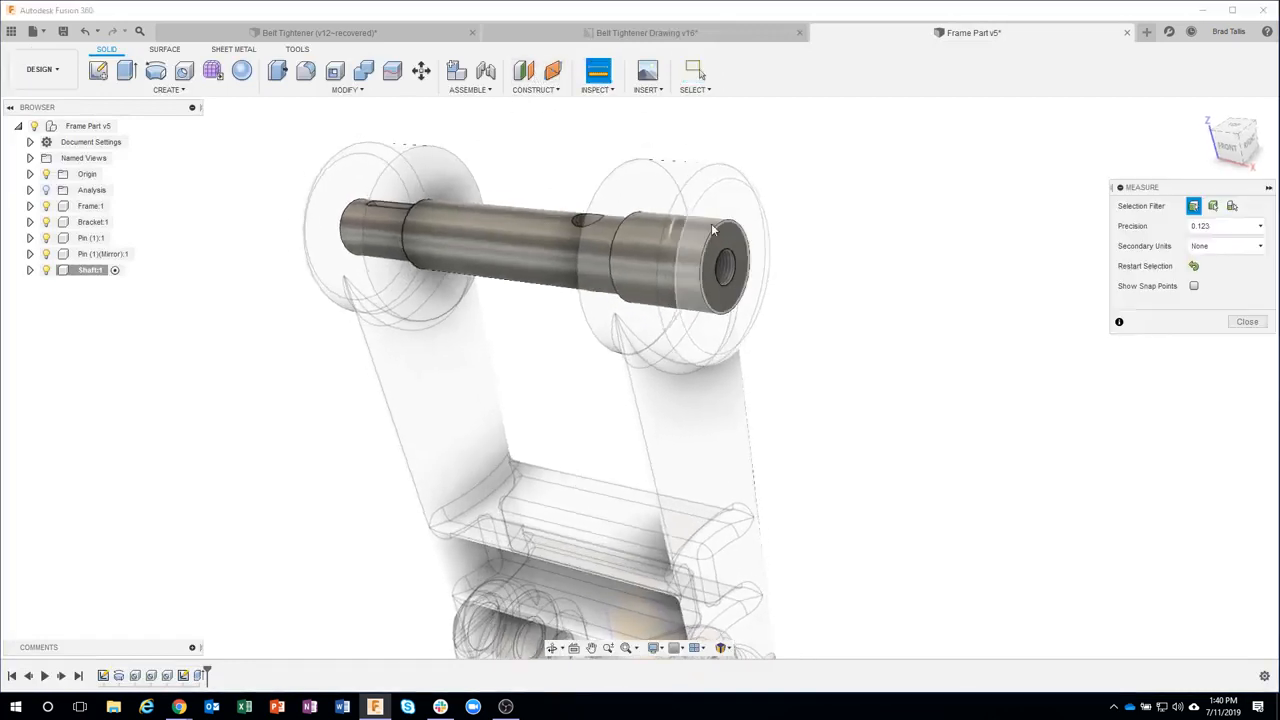
{"action": "left_click", "coordinate": [735, 262]}
{"action": "middle_click_drag", "start_coordinate": [735, 262], "coordinate": [333, 338], "text": "shift"}
{"action": "left_click", "coordinate": [334, 327]}
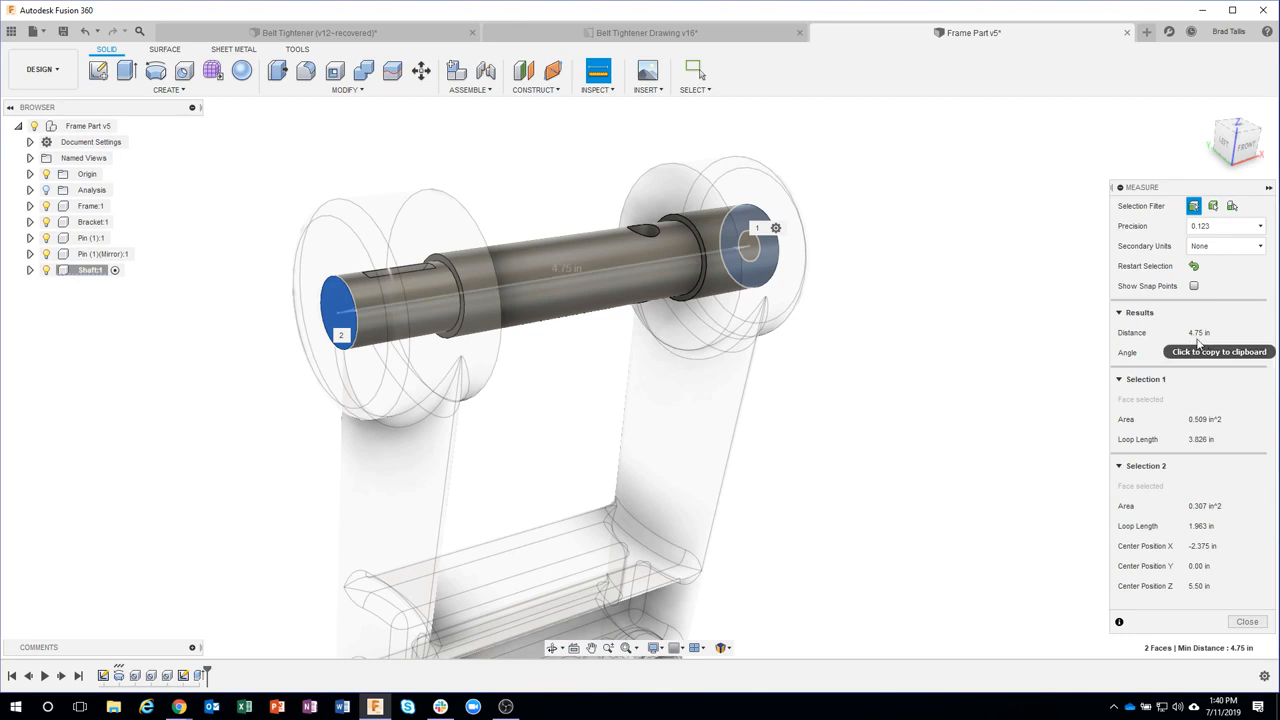
{"action": "left_click", "coordinate": [897, 400]}
{"action": "middle_click_drag", "start_coordinate": [897, 400], "coordinate": [623, 323], "text": "shift"}
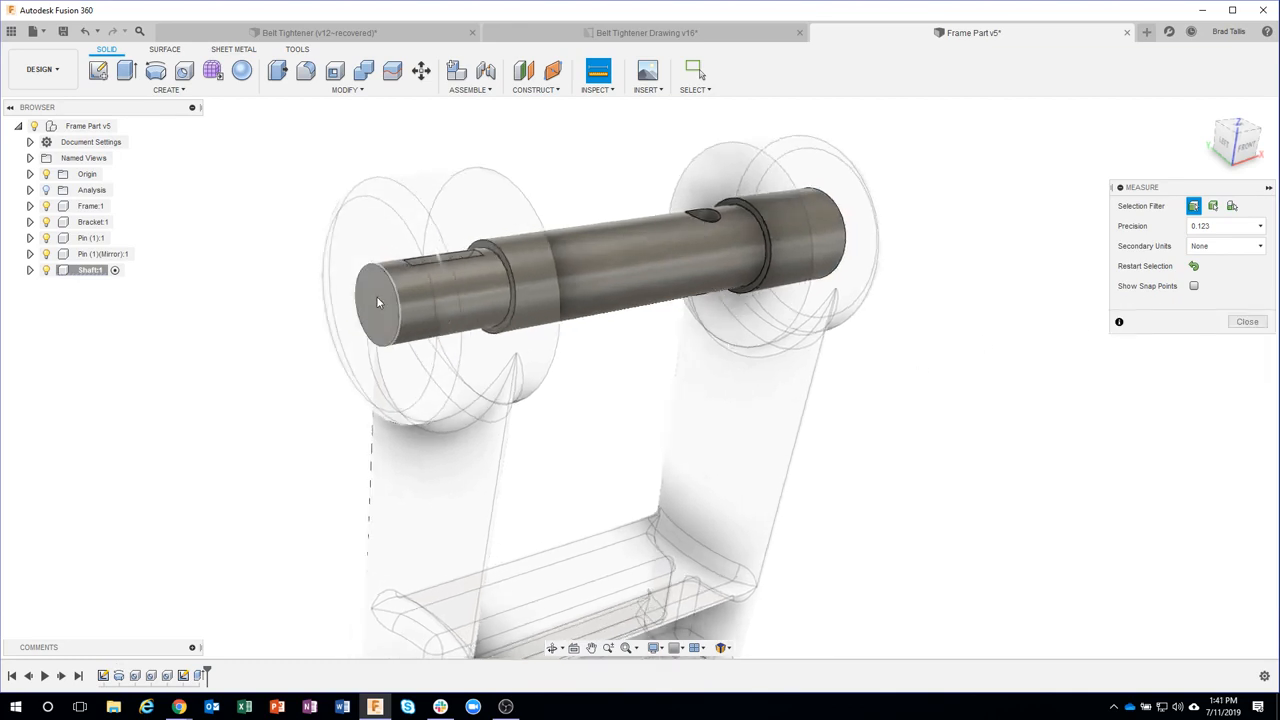
{"action": "left_click", "coordinate": [1240, 322]}
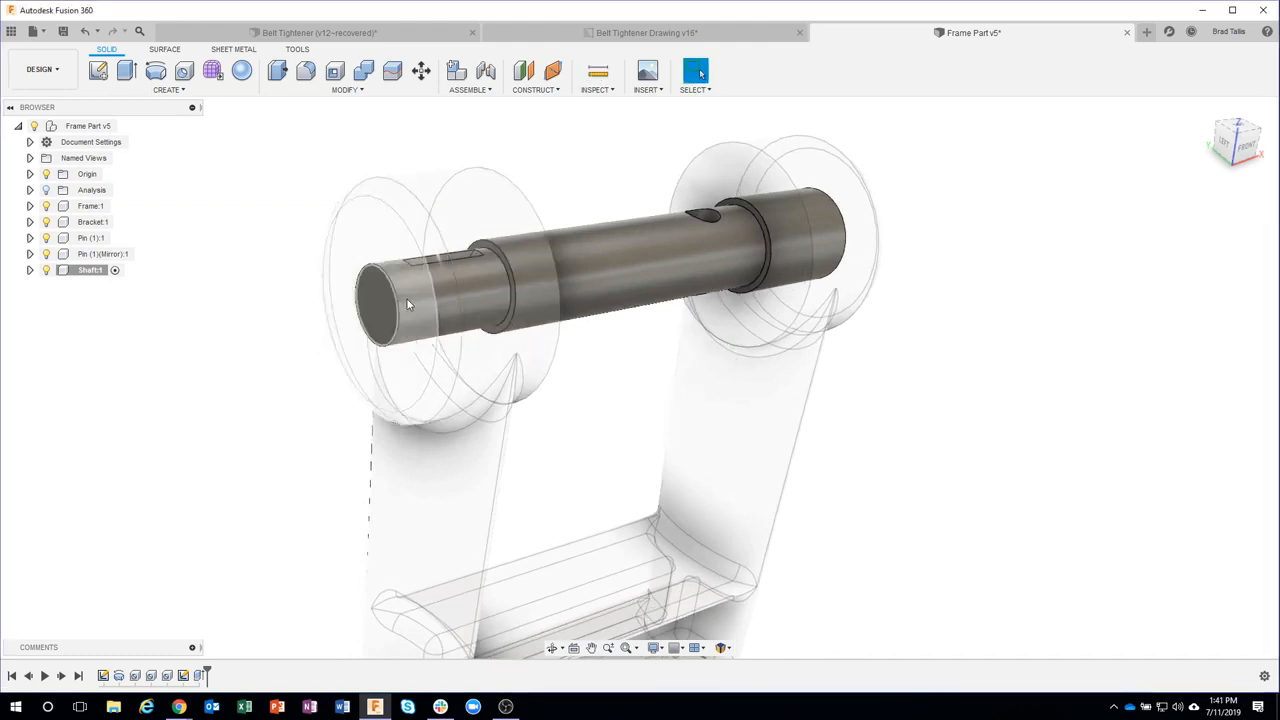
- Start an offset of the shaft's narrow end face, pulling it outward about 1.1 in
{"action": "left_click", "coordinate": [376, 293]}
{"action": "right_click", "coordinate": [377, 299]}
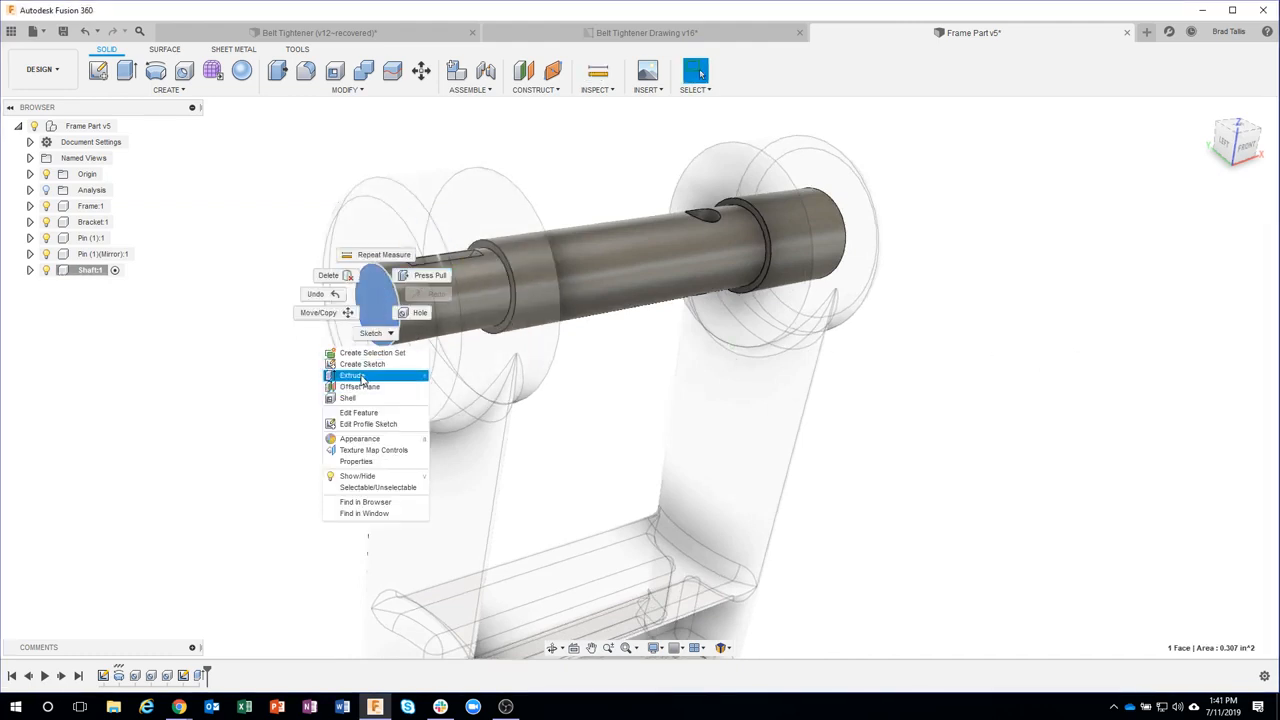
{"action": "left_click", "coordinate": [430, 276]}
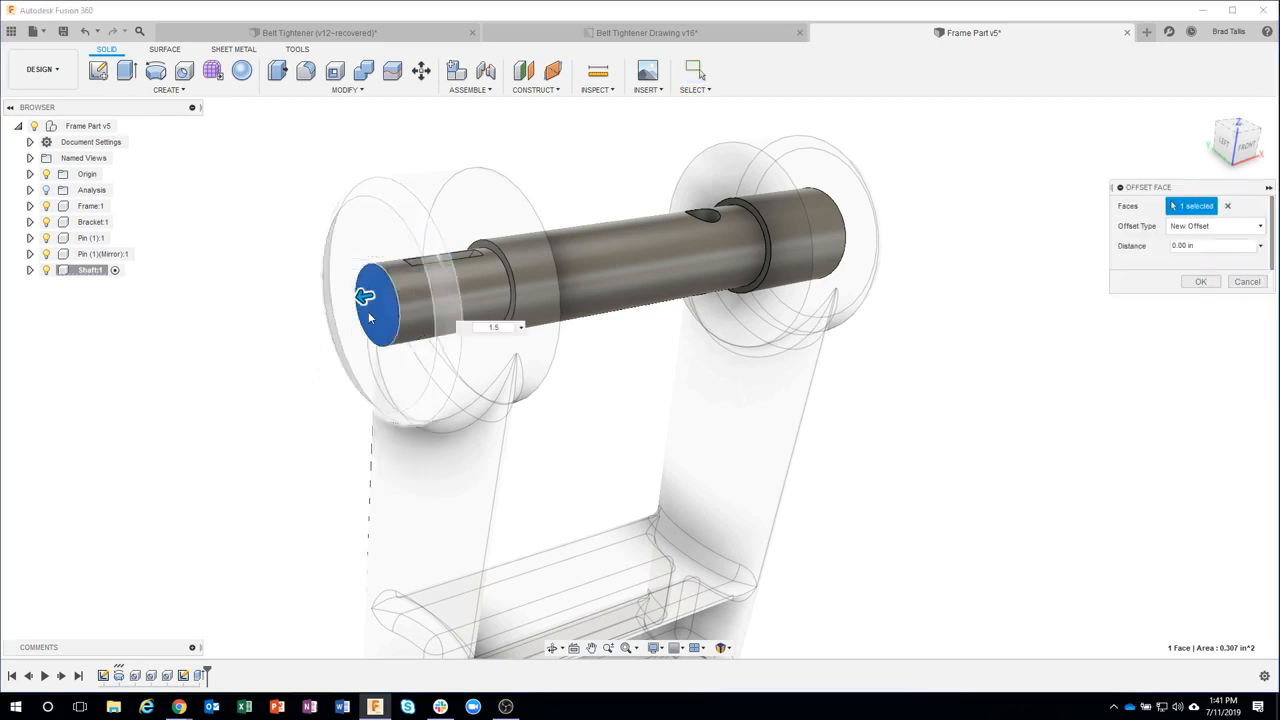
{"action": "left_click_drag", "start_coordinate": [365, 296], "coordinate": [225, 318]}
{"action": "middle_click_drag", "start_coordinate": [403, 463], "coordinate": [285, 450], "text": "shift"}
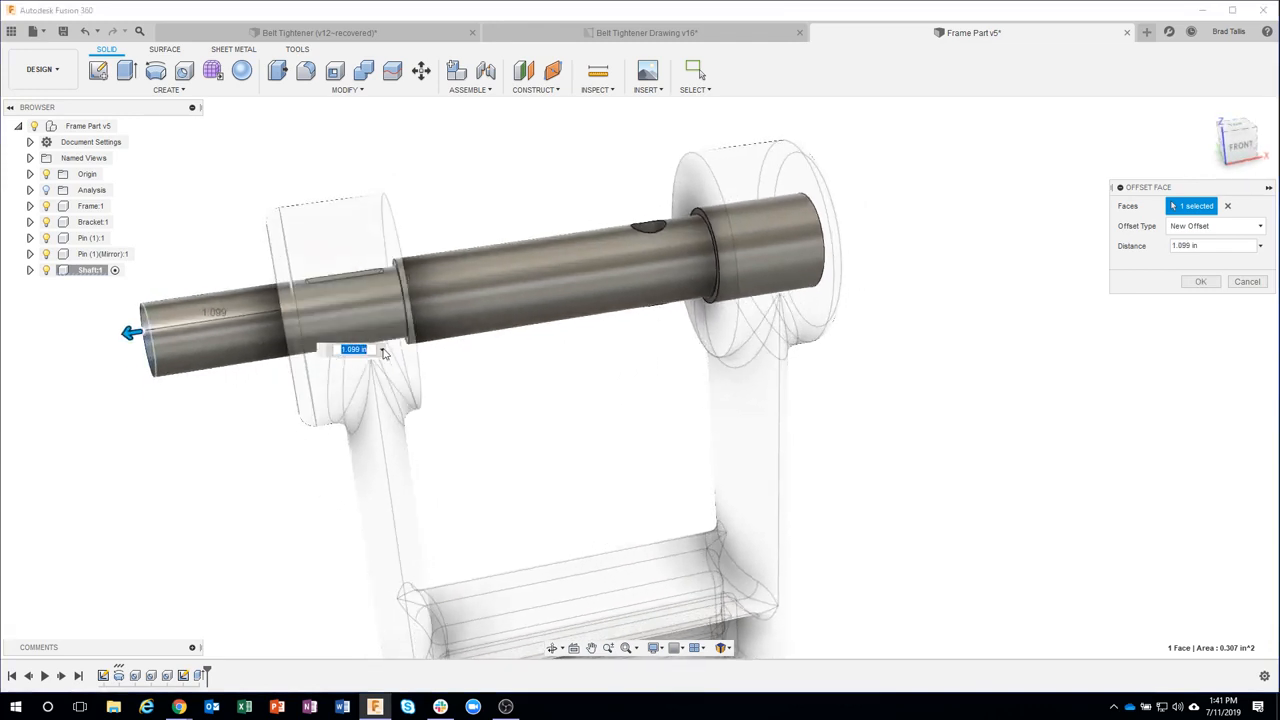
- Reference the offset from the shaft's opposite end face, set the distance to 5.25 in, and apply it
{"action": "left_click", "coordinate": [381, 349]}
{"action": "left_click", "coordinate": [370, 453]}
{"action": "middle_click_drag", "start_coordinate": [479, 452], "coordinate": [745, 228], "text": "shift"}
{"action": "left_click", "coordinate": [736, 228]}
{"action": "middle_click_drag", "start_coordinate": [528, 321], "coordinate": [400, 345], "text": "shift"}
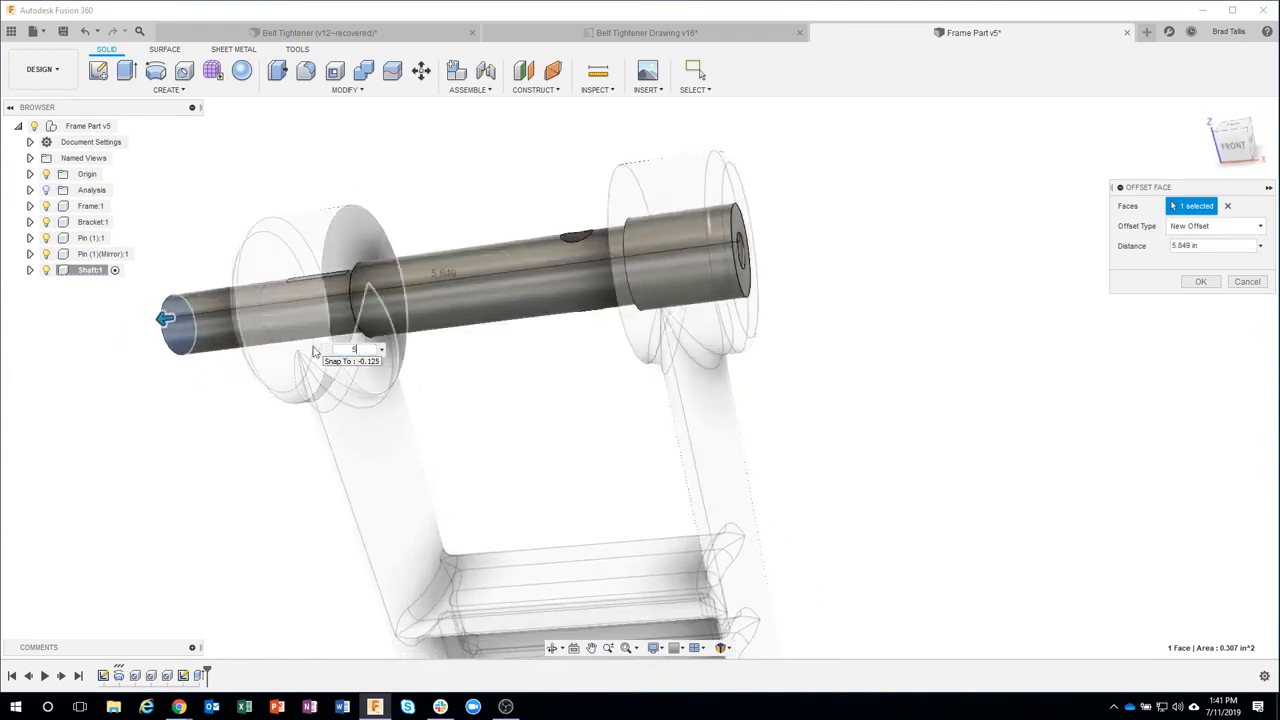
{"action": "type", "text": ".25"}
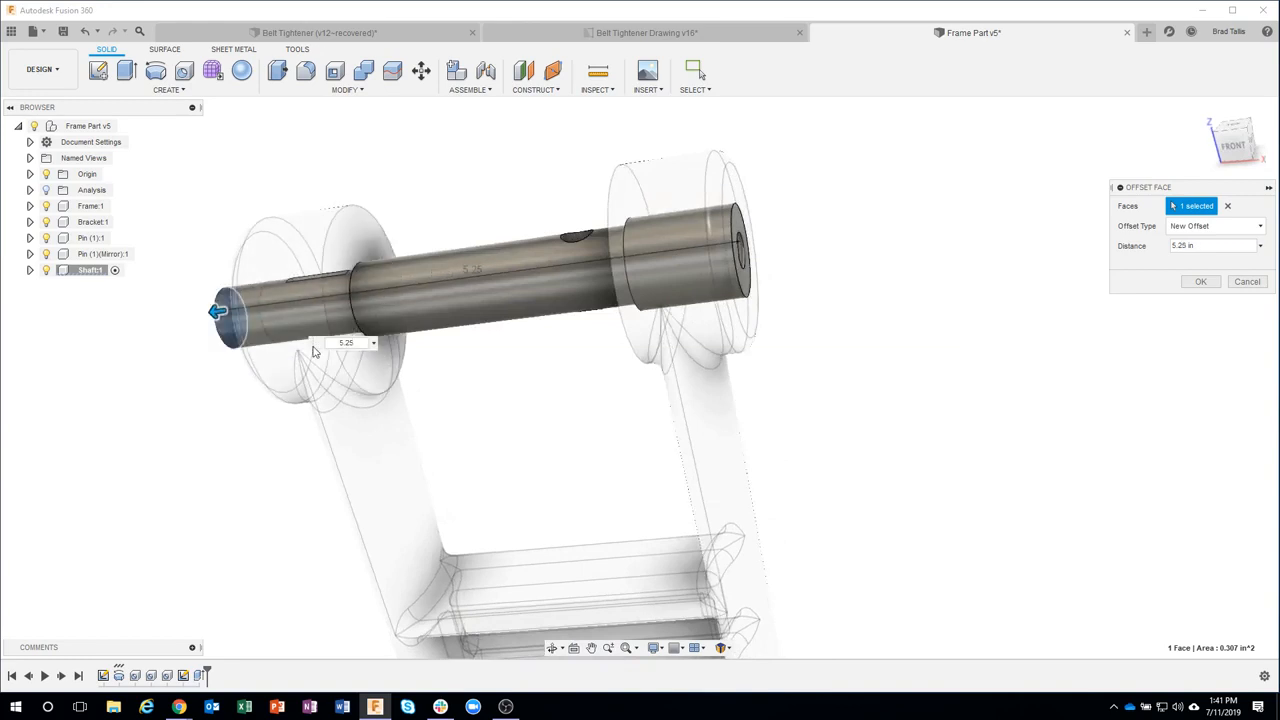
{"action": "key", "text": "Return"}
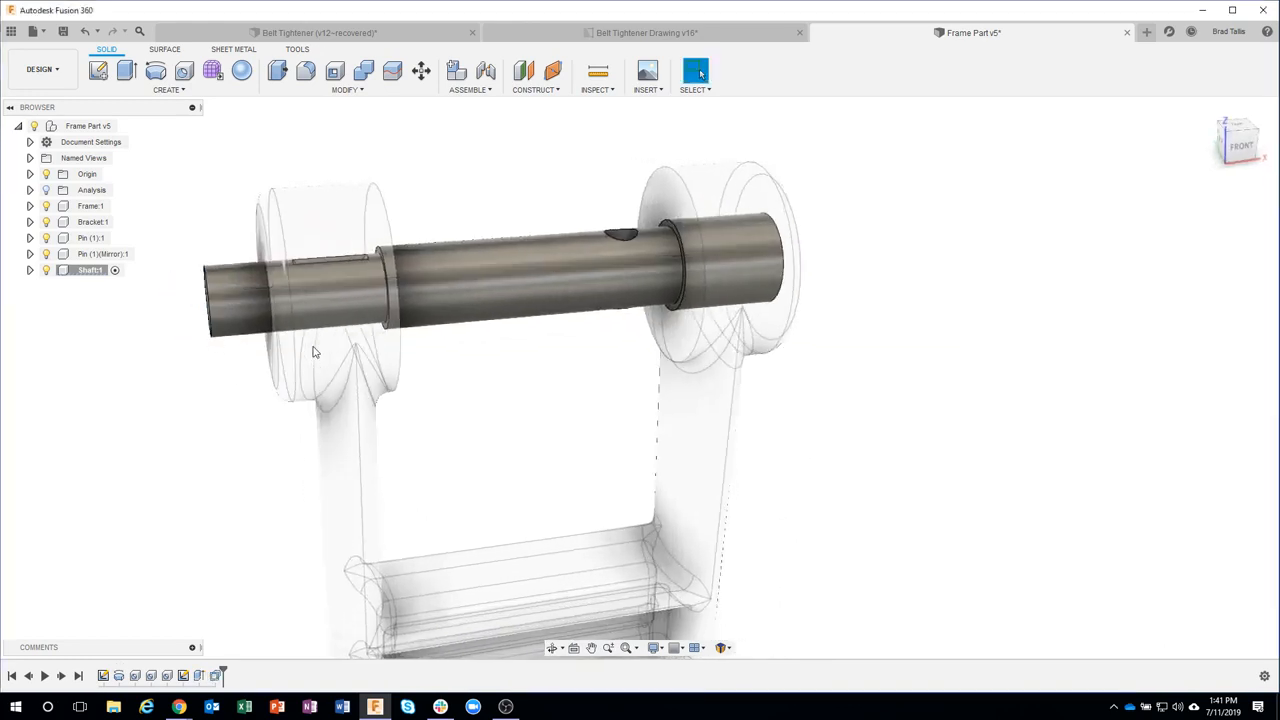
{"action": "middle_click_drag", "start_coordinate": [310, 294], "coordinate": [368, 264], "text": "shift"}
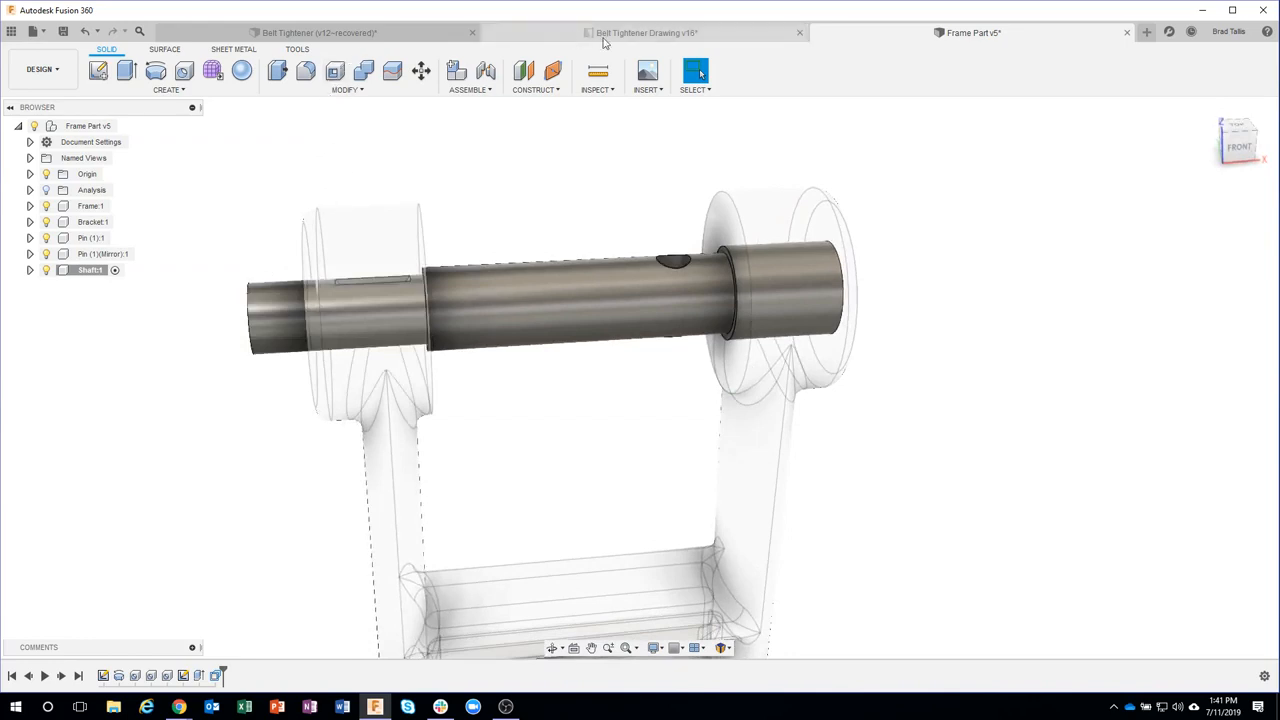
- Examine how the shaft's narrow end sits in the full Belt Tightener assembly, and return to the Frame Part design
{"action": "left_click", "coordinate": [411, 35]}
{"action": "scroll", "coordinate": [446, 398], "scroll_direction": "down", "scroll_amount": 5}
{"action": "middle_click_drag", "start_coordinate": [356, 262], "coordinate": [500, 468]}
{"action": "mouse_move", "coordinate": [401, 261]}
{"action": "middle_mouse_down", "text": "shift"}
{"action": "mouse_move", "coordinate": [414, 242]}
{"action": "mouse_move", "coordinate": [398, 281]}
{"action": "middle_mouse_up", "text": "shift"}
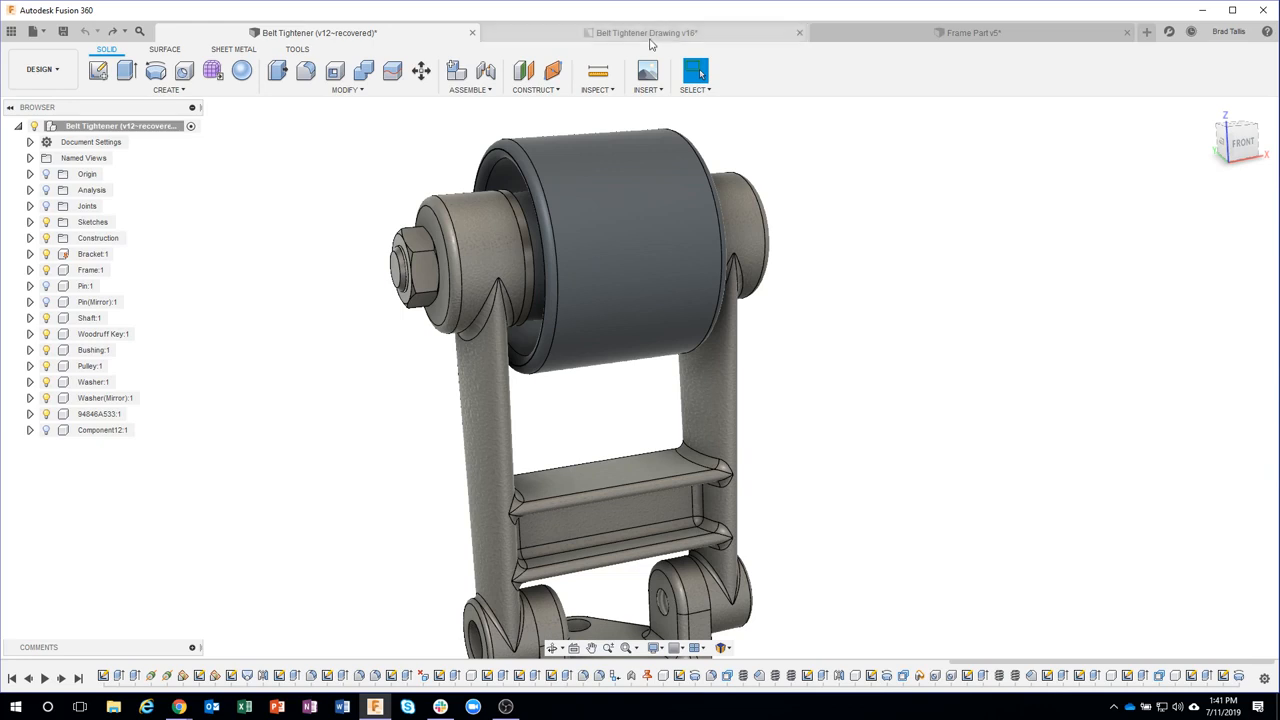
{"action": "left_click", "coordinate": [871, 38]}
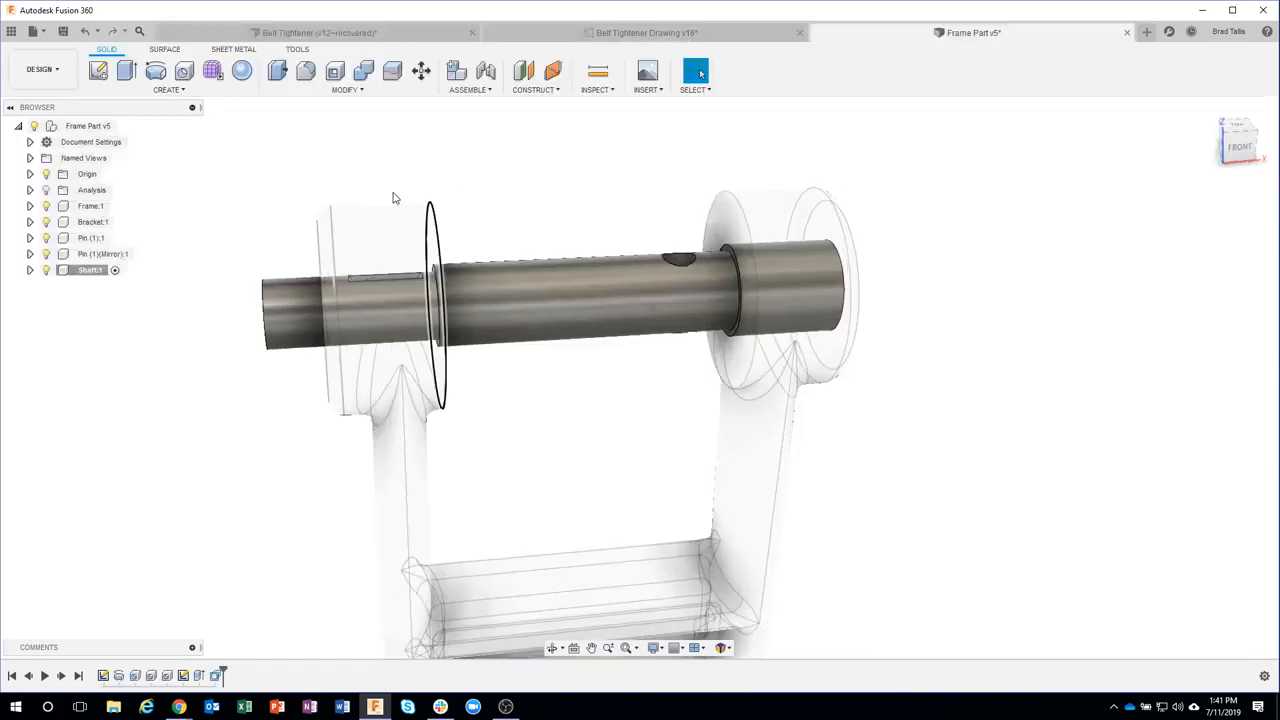
{"action": "middle_click_drag", "start_coordinate": [396, 199], "coordinate": [332, 181], "text": "shift"}
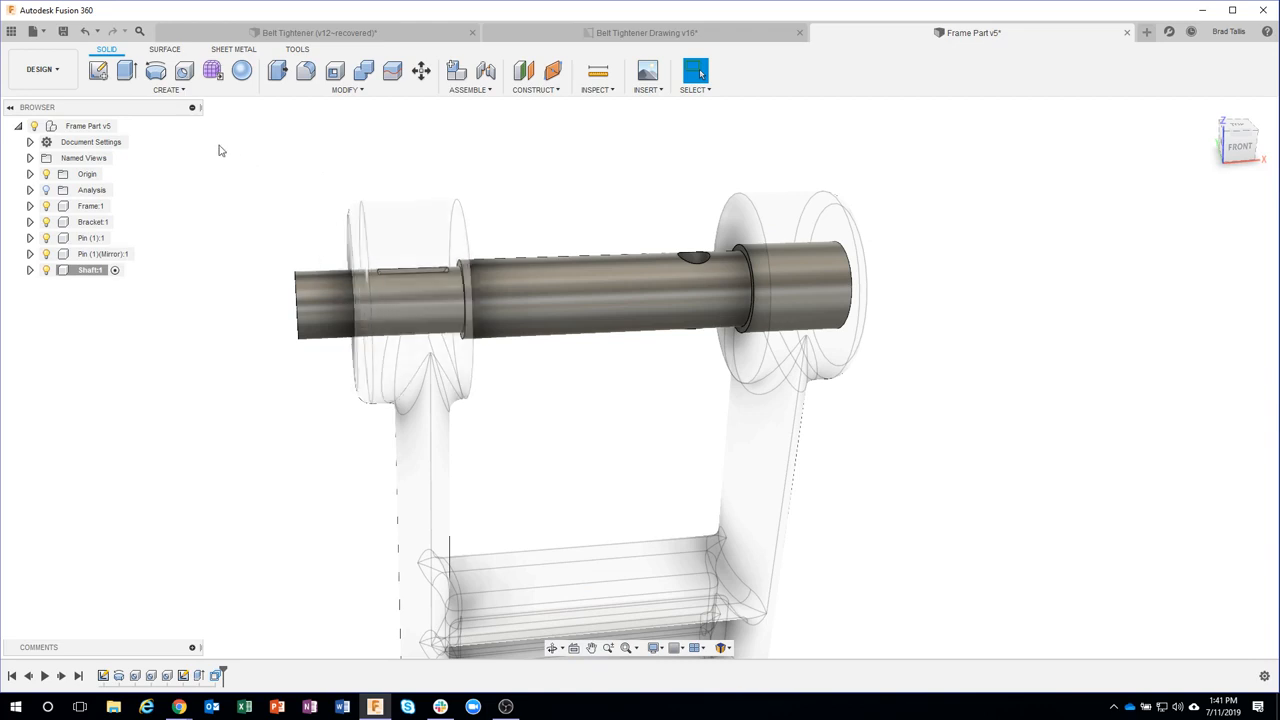
- Undo the end face offset and open the shaft's original profile sketch for editing
{"action": "left_click", "coordinate": [83, 32]}
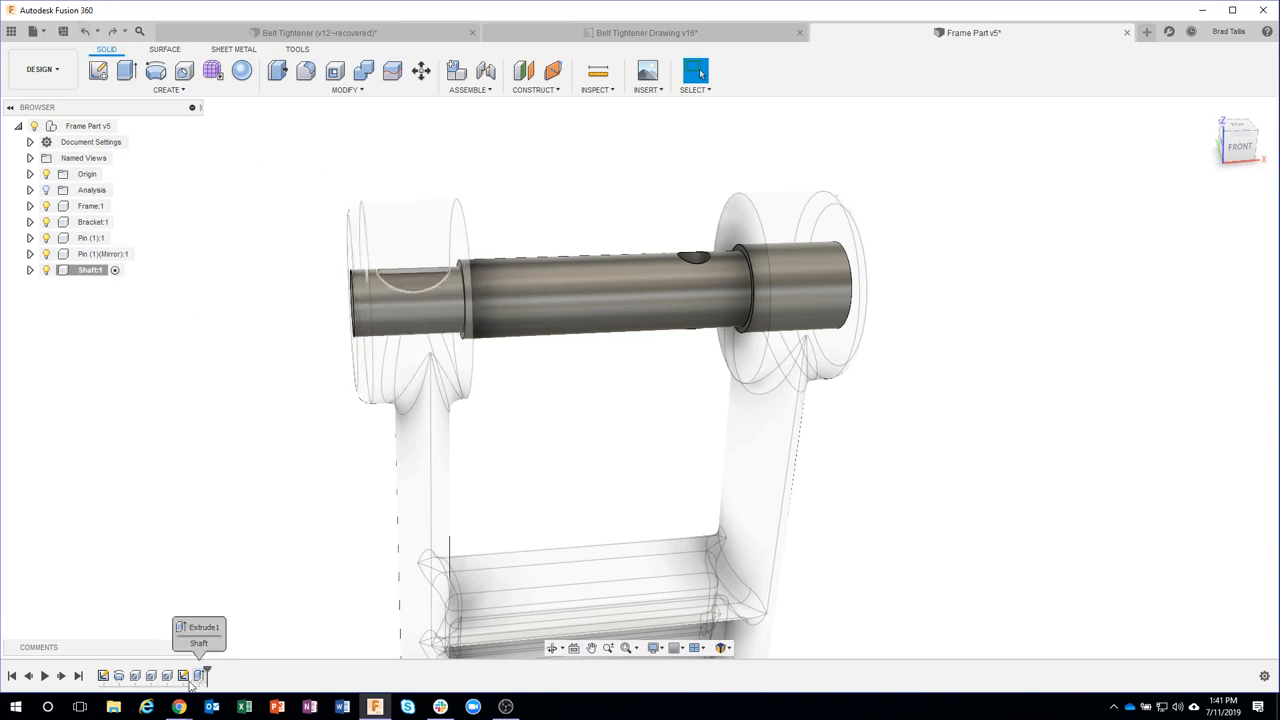
{"action": "double_click", "coordinate": [103, 676]}
{"action": "mouse_move", "coordinate": [211, 337]}
{"action": "middle_mouse_down"}
{"action": "mouse_move", "coordinate": [260, 412]}
{"action": "mouse_move", "coordinate": [276, 515]}
{"action": "middle_mouse_up"}
{"action": "scroll", "coordinate": [269, 337], "scroll_direction": "up", "scroll_amount": 4}
{"action": "middle_click_drag", "start_coordinate": [336, 277], "coordinate": [253, 348]}
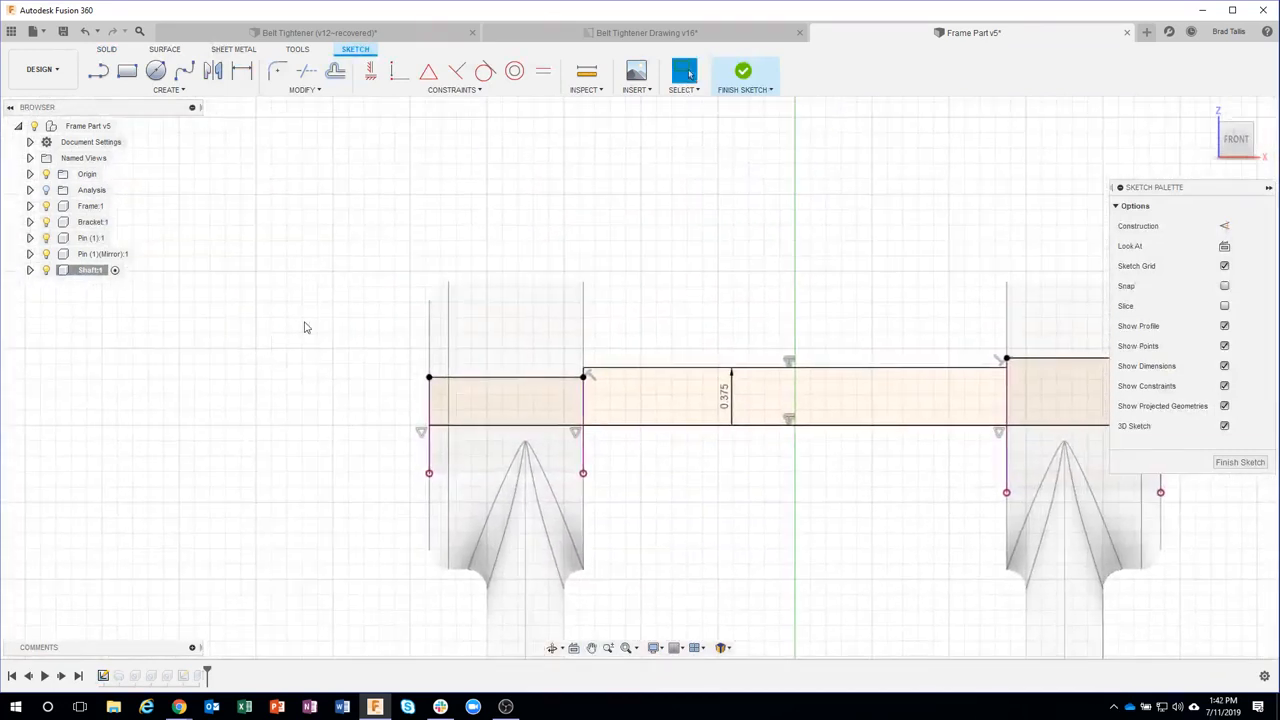
- Draw a rectangle about 0.58 by 0.313 in extending the profile outward from its narrow end, down to the shaft axis
{"action": "left_click", "coordinate": [127, 72]}
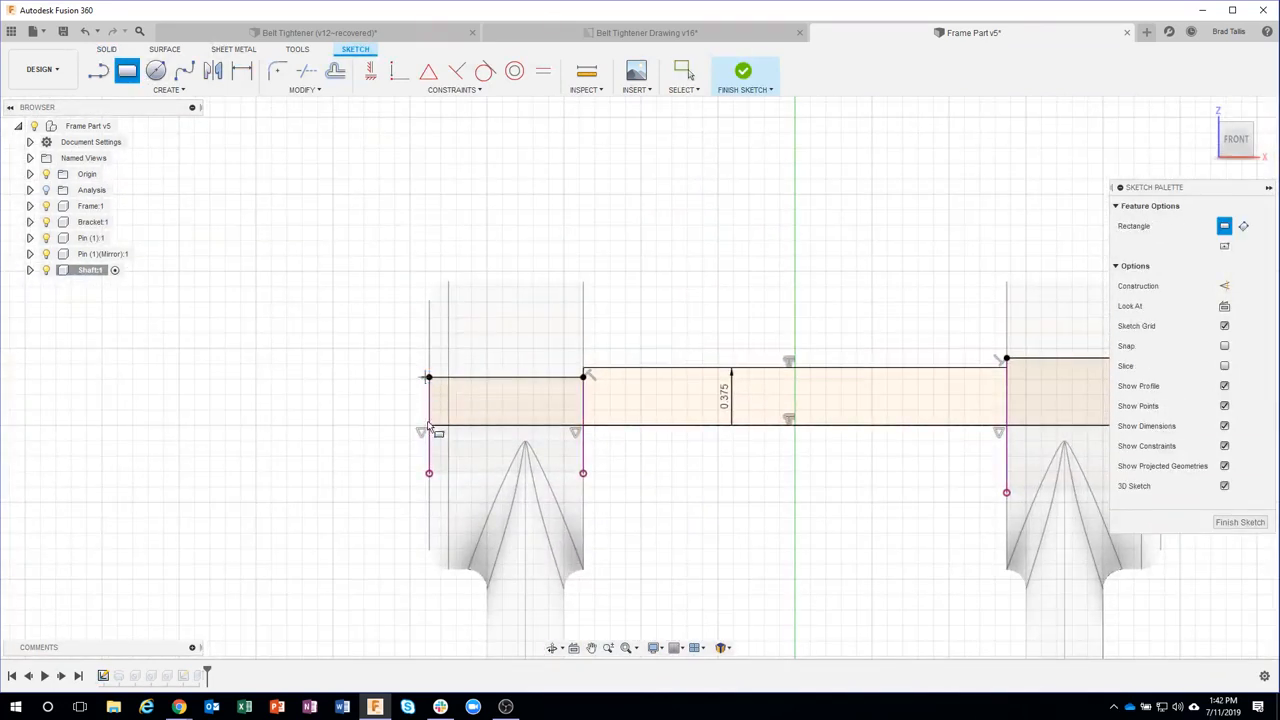
{"action": "left_click", "coordinate": [429, 377]}
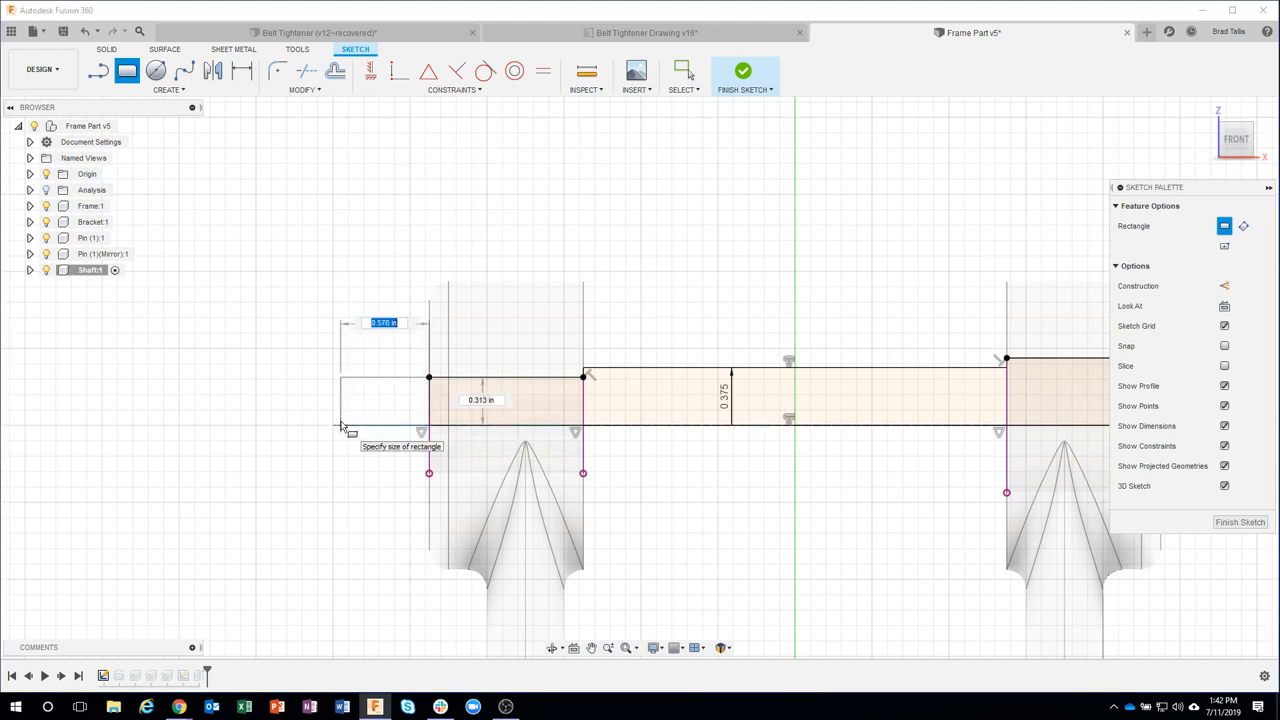
{"action": "left_click", "coordinate": [341, 426]}
- Dimension the profile's overall length between its outermost end lines as 5.25 in, and finish the sketch
{"action": "scroll", "coordinate": [338, 532], "scroll_direction": "down", "scroll_amount": 3}
{"action": "middle_click_drag", "start_coordinate": [340, 516], "coordinate": [258, 521]}
{"action": "left_click", "coordinate": [241, 70]}
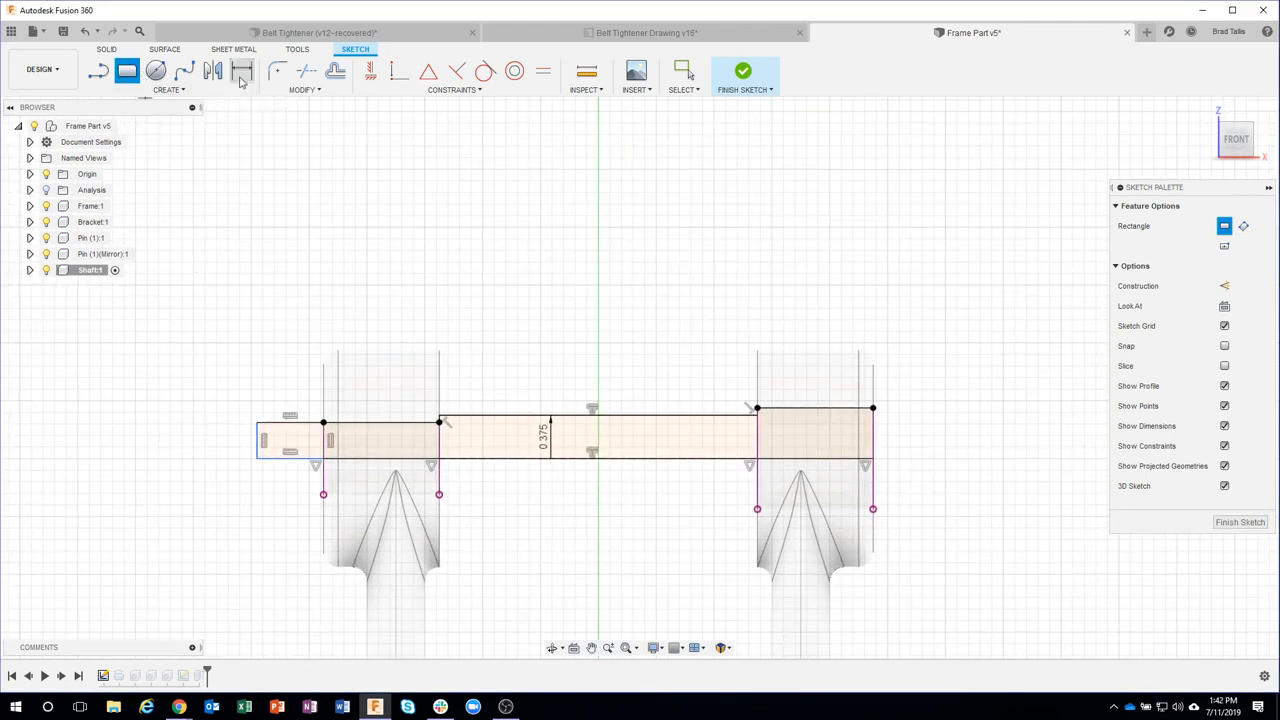
{"action": "left_click", "coordinate": [258, 437]}
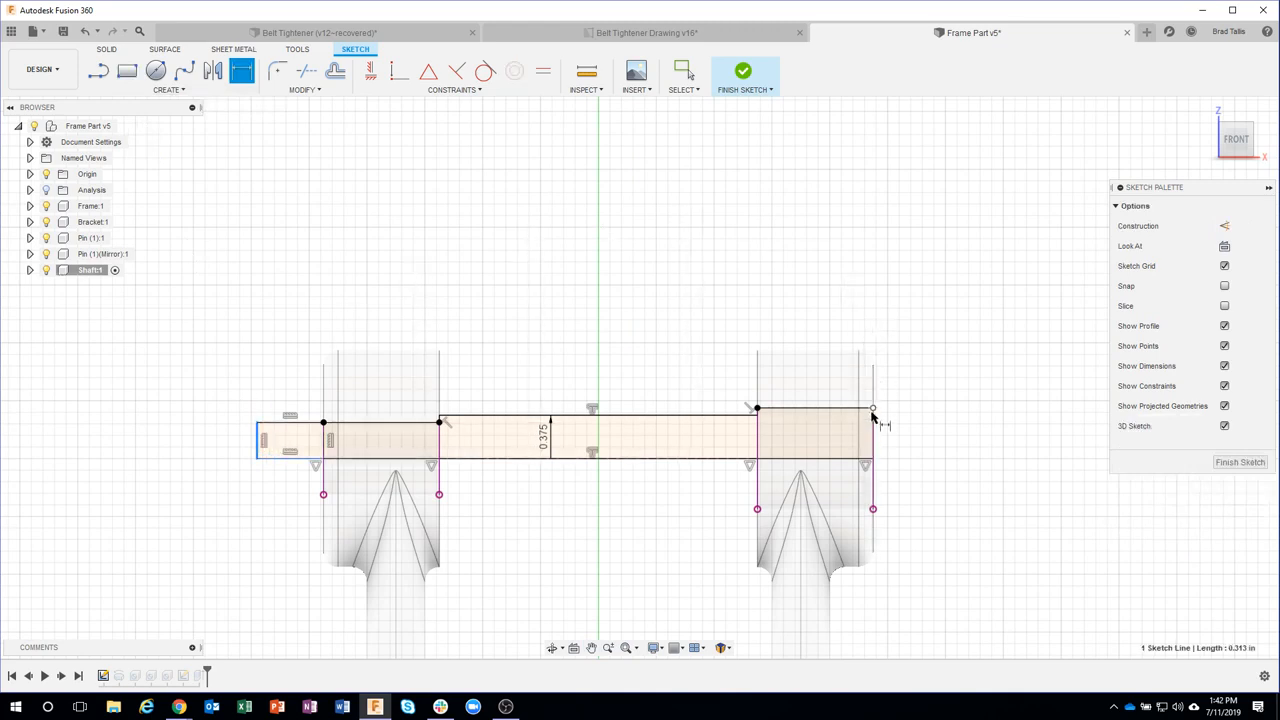
{"action": "left_click", "coordinate": [872, 430]}
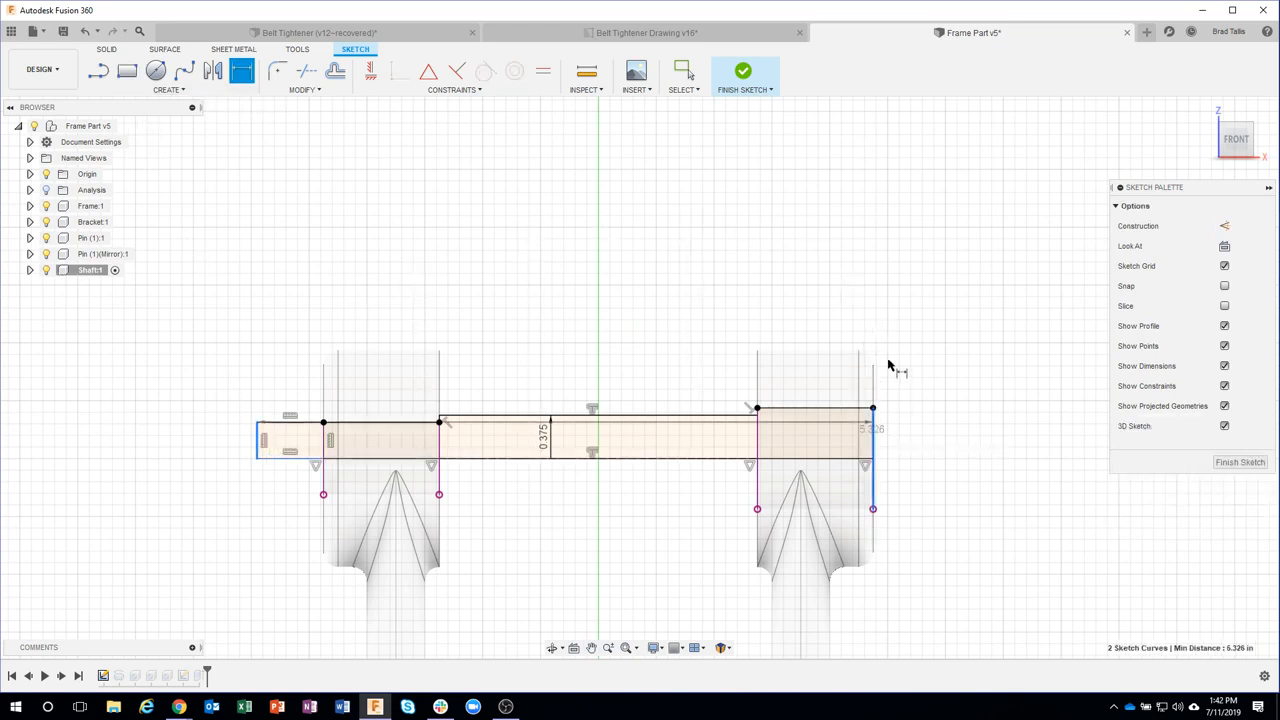
{"action": "left_click", "coordinate": [592, 288]}
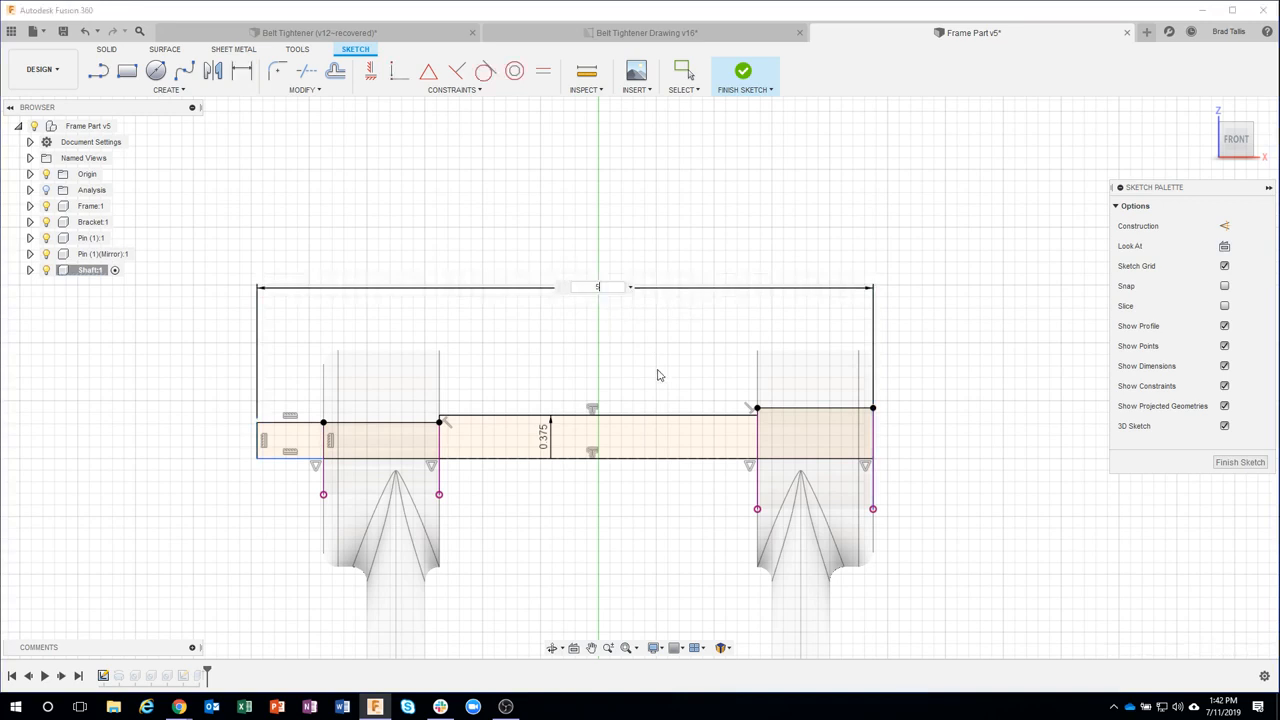
{"action": "type", "text": "5.25"}
{"action": "key", "text": "Return"}
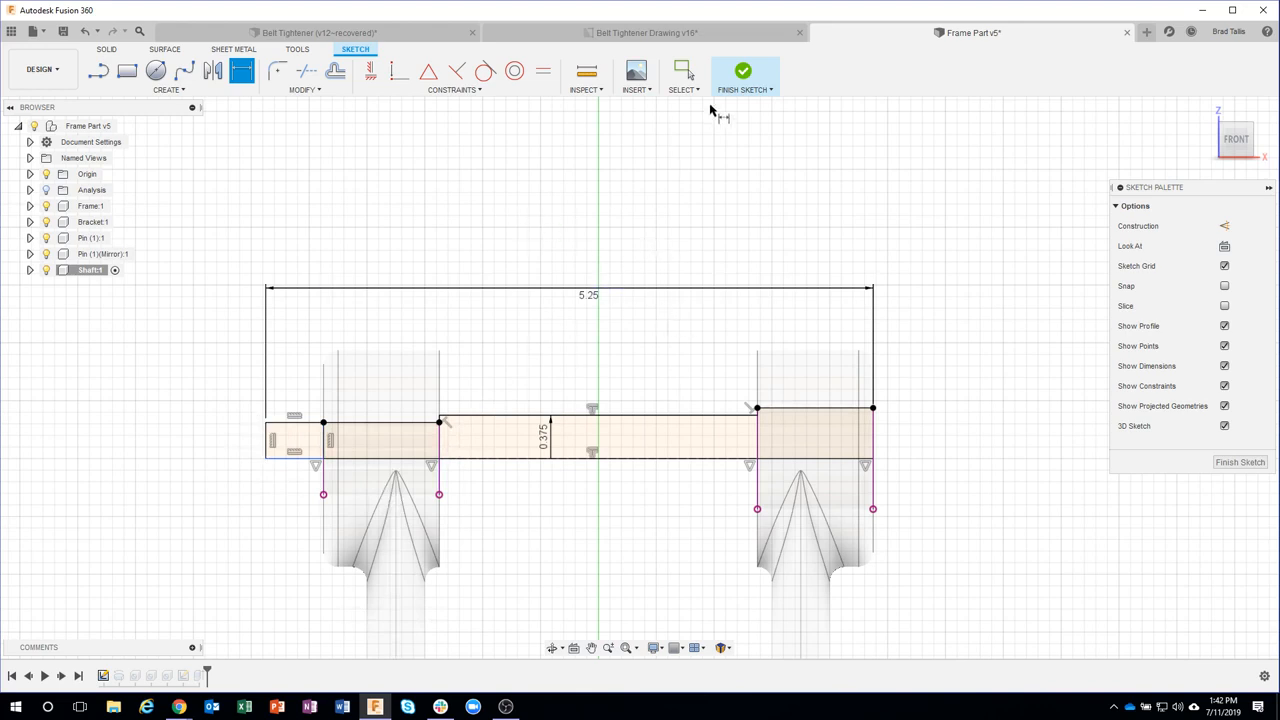
{"action": "left_click", "coordinate": [743, 72]}
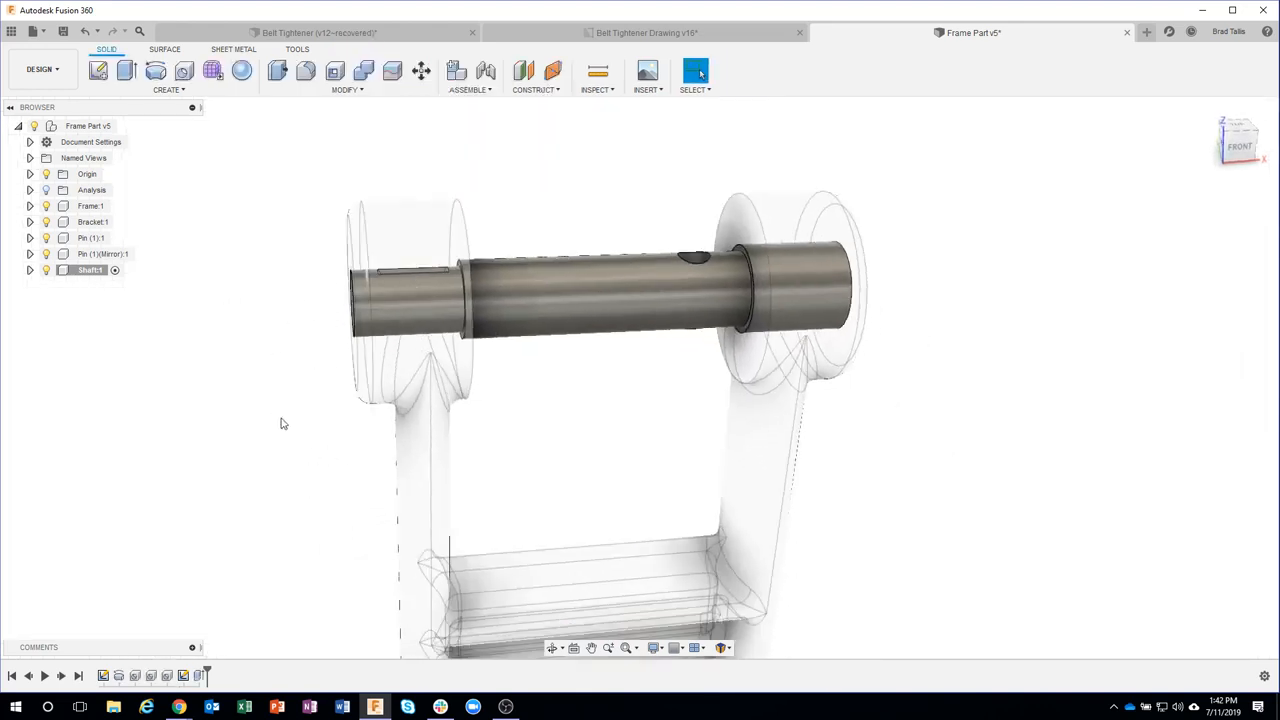
- Edit the shaft's revolve feature to include the new end rectangle as an additional profile
{"action": "double_click", "coordinate": [119, 676]}
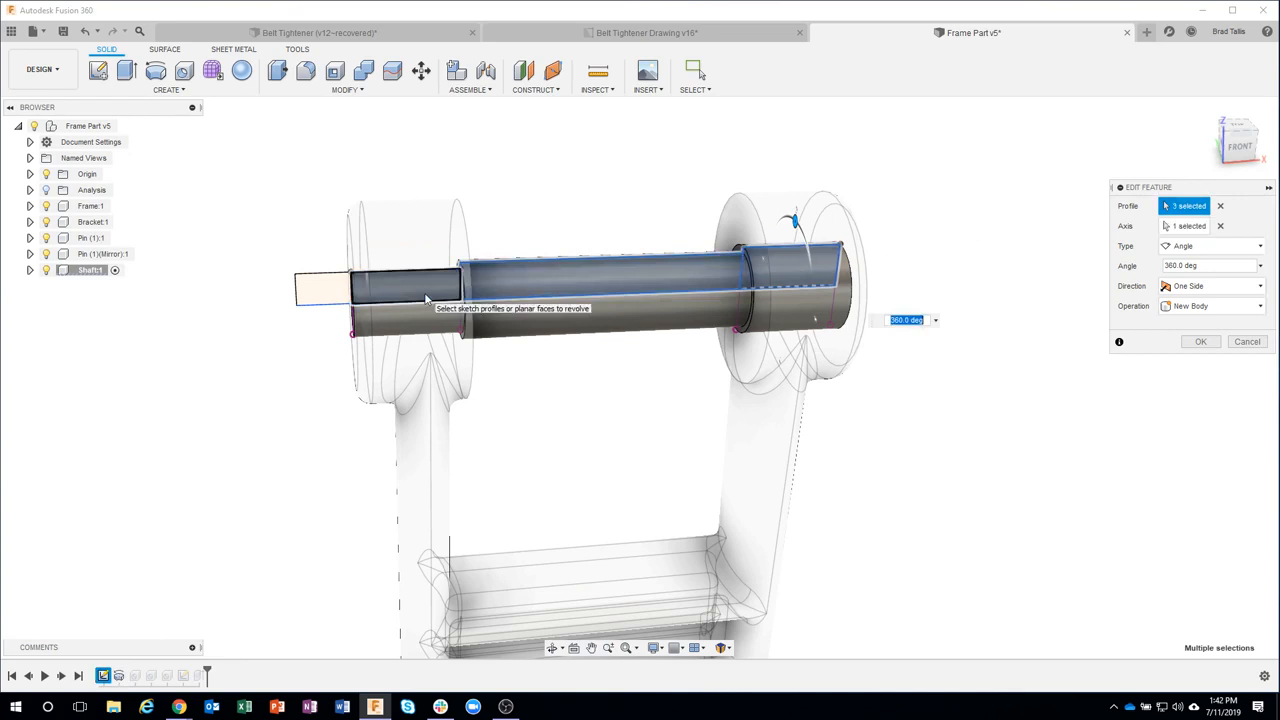
{"action": "left_click", "coordinate": [332, 294], "text": "ctrl"}
{"action": "left_click", "coordinate": [332, 294]}
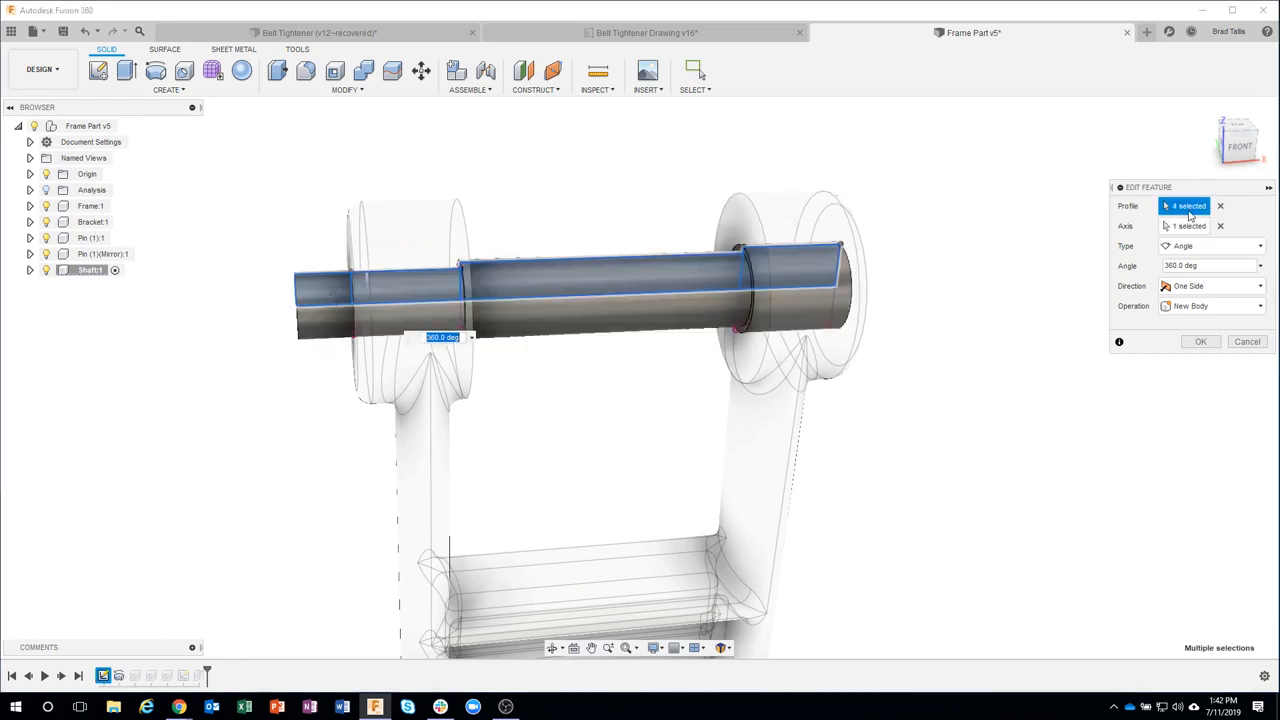
{"action": "left_click", "coordinate": [1199, 341]}
{"action": "middle_click_drag", "start_coordinate": [977, 507], "coordinate": [989, 449], "text": "shift"}
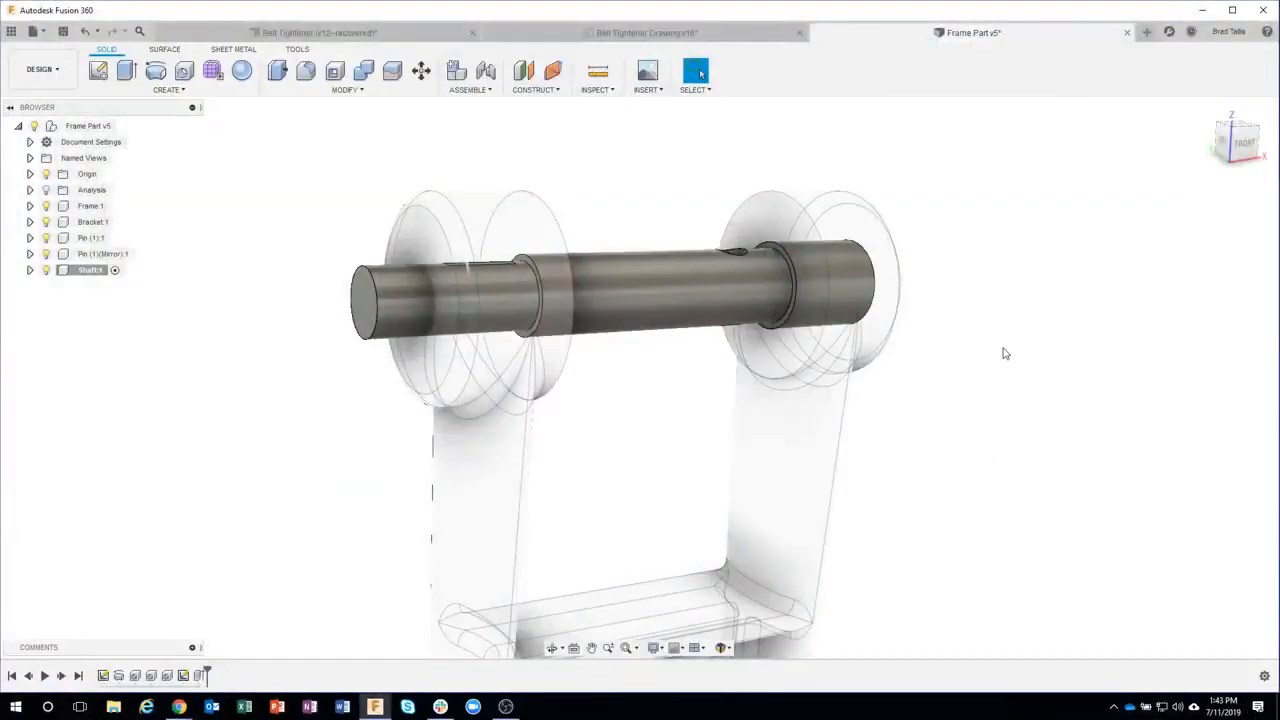
- Add a right-hand 5/8-11 UNC thread 0.5 in long to the shaft's narrow cylindrical end, starting at the end face
{"action": "middle_click_drag", "start_coordinate": [1003, 354], "coordinate": [226, 200], "text": "shift"}
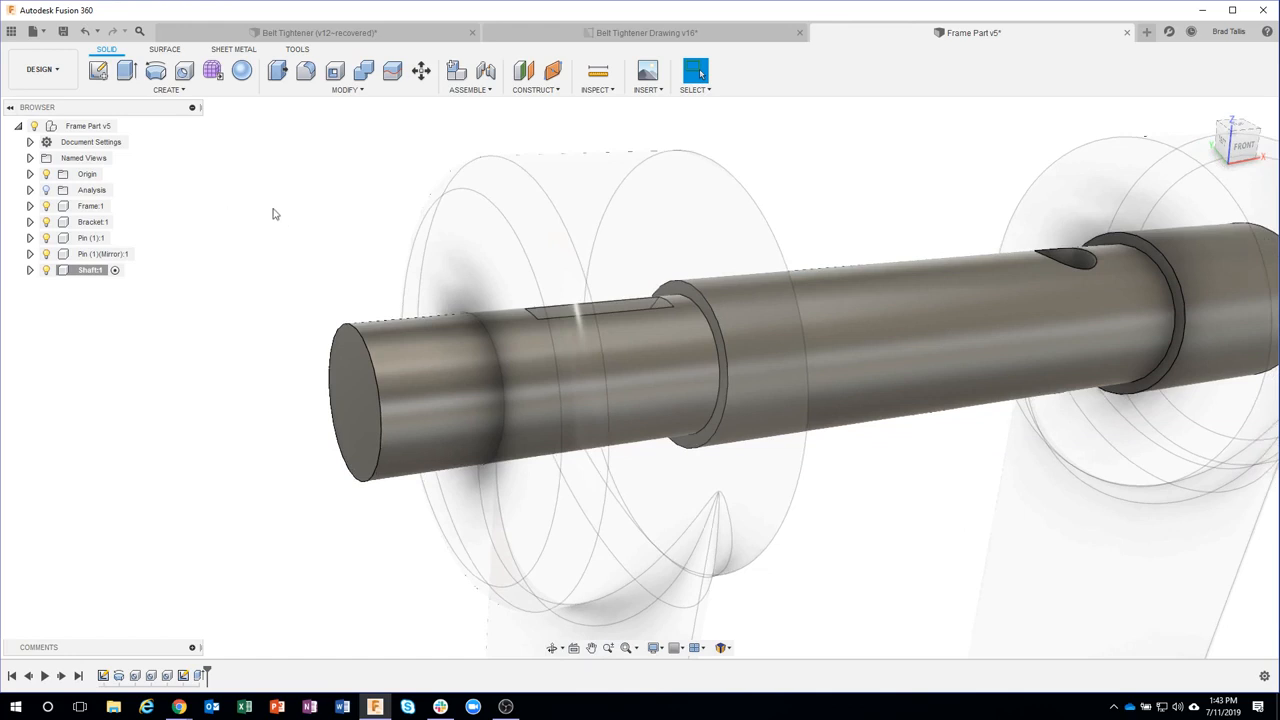
{"action": "left_click", "coordinate": [185, 92]}
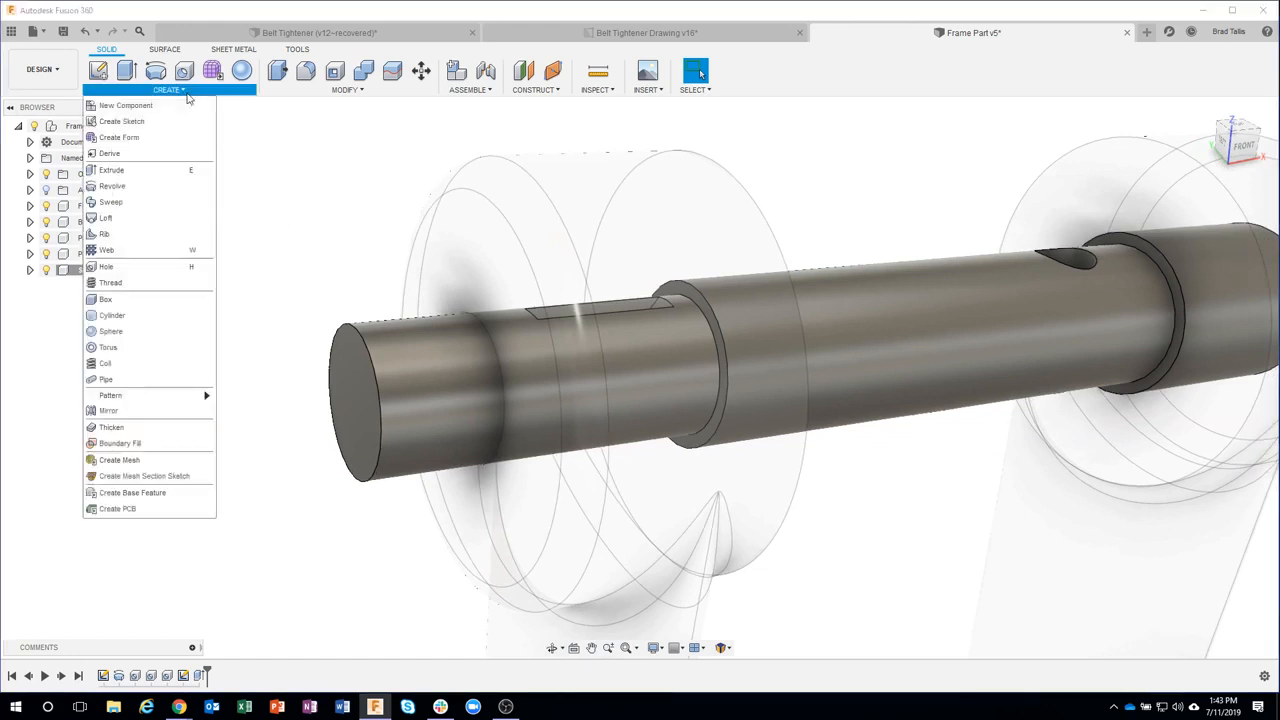
{"action": "middle_click_drag", "start_coordinate": [548, 222], "coordinate": [512, 238], "text": "shift"}
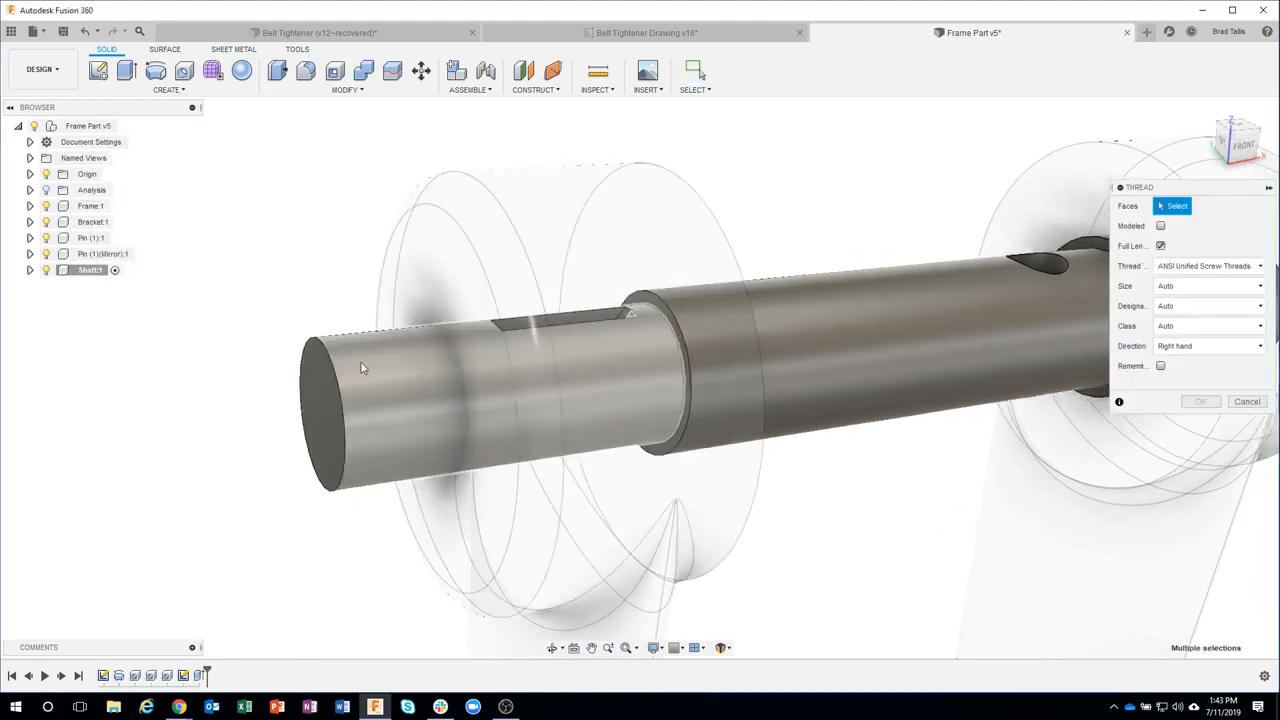
{"action": "left_click", "coordinate": [361, 368]}
{"action": "middle_click_drag", "start_coordinate": [186, 426], "coordinate": [441, 449], "text": "shift"}
{"action": "middle_click_drag", "start_coordinate": [227, 364], "coordinate": [430, 290], "text": "shift"}
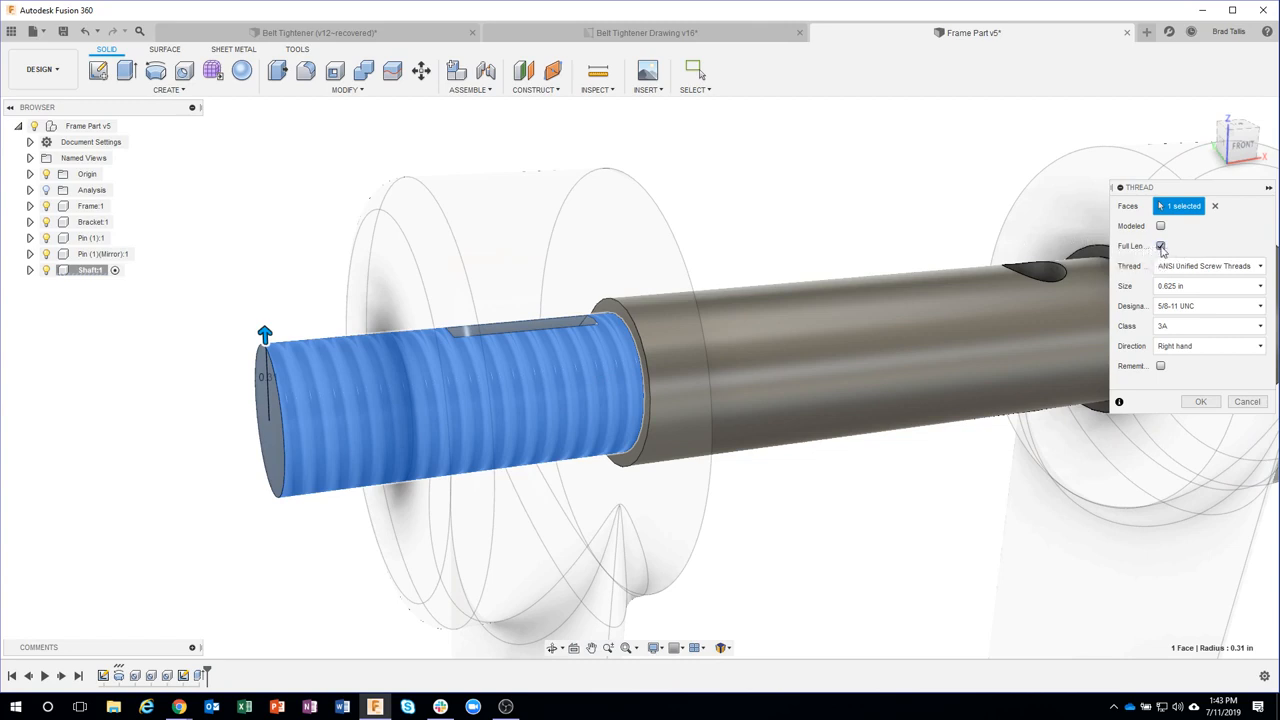
{"action": "left_click", "coordinate": [1162, 250]}
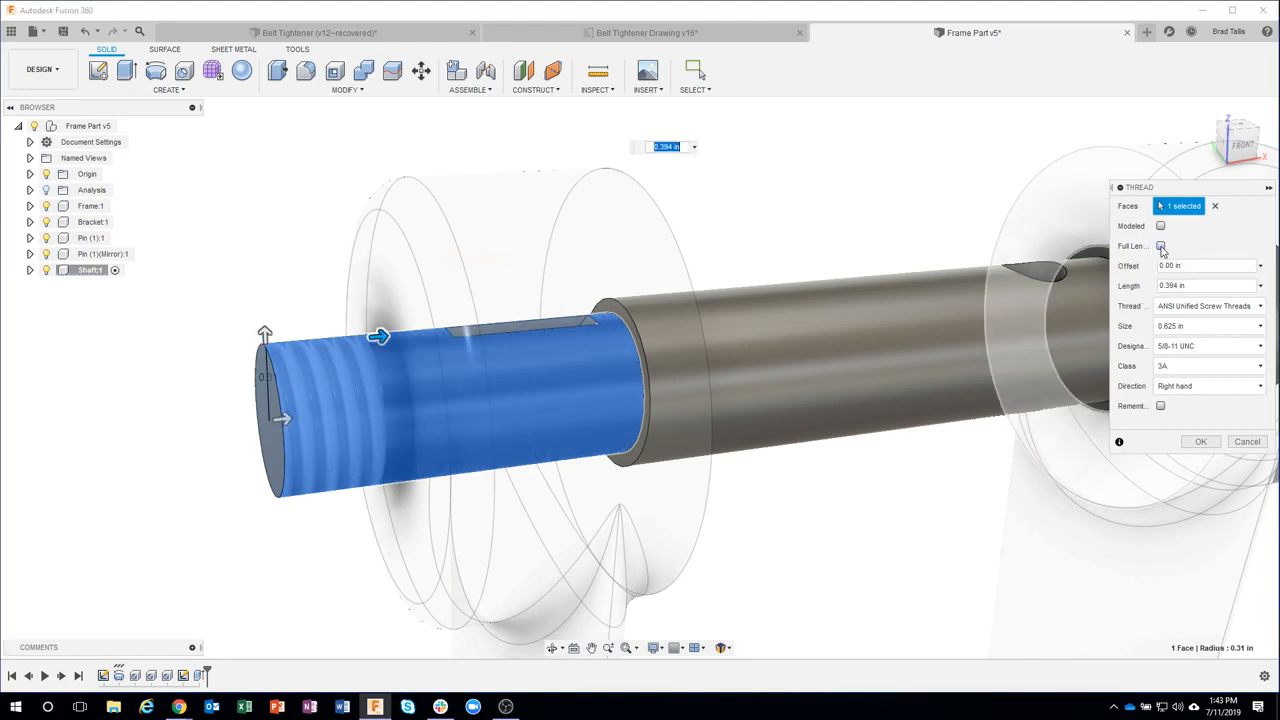
{"action": "left_click_drag", "start_coordinate": [380, 336], "coordinate": [342, 338]}
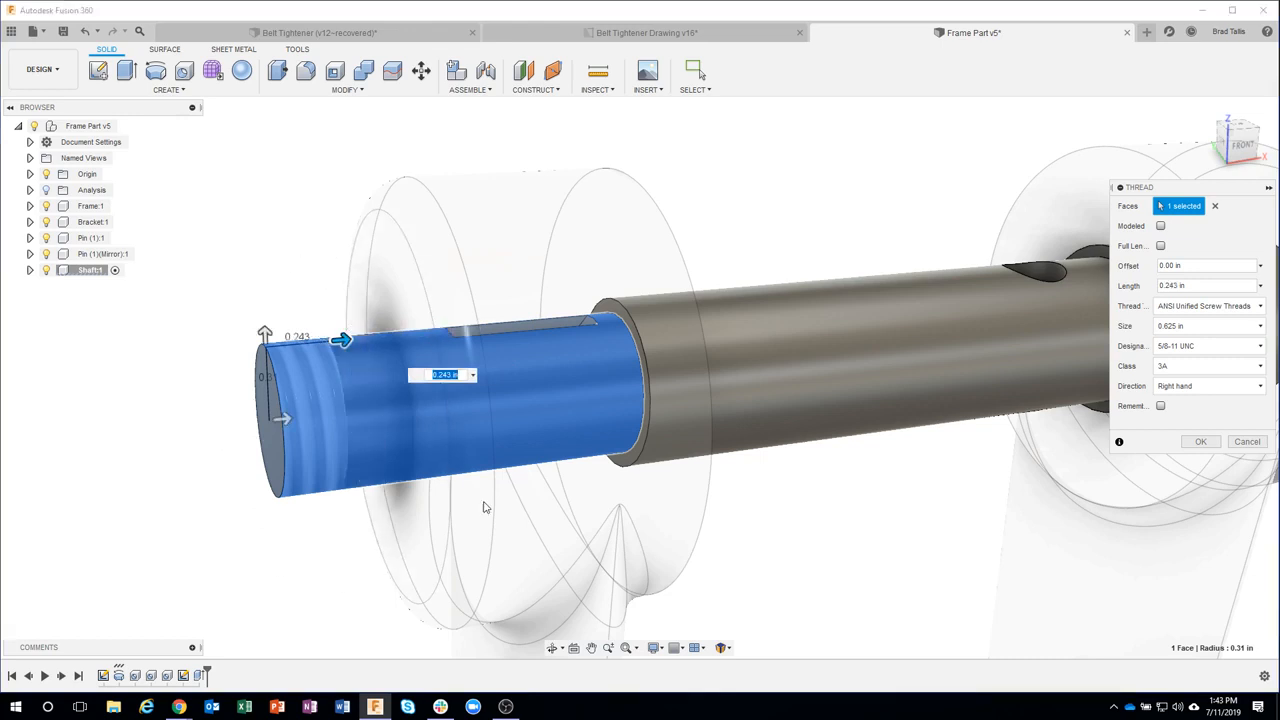
{"action": "left_click", "coordinate": [1203, 287]}
{"action": "type", "text": ".5"}
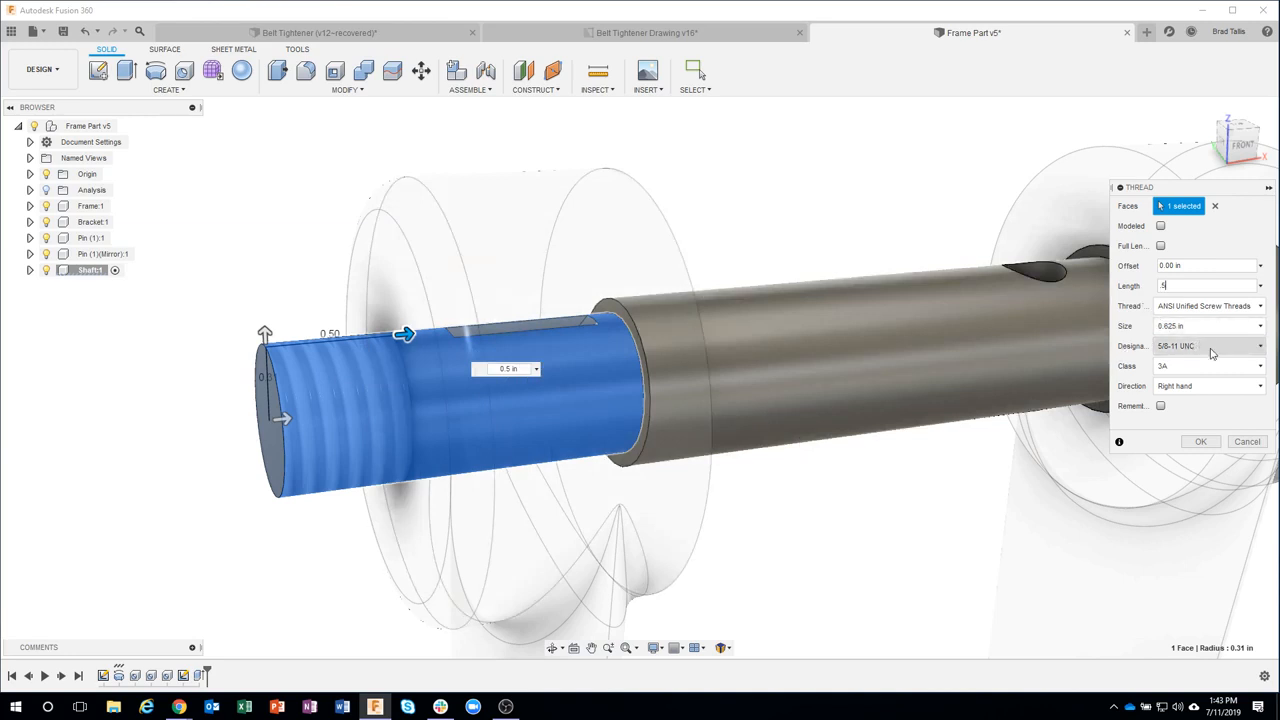
{"action": "left_click", "coordinate": [1248, 350]}
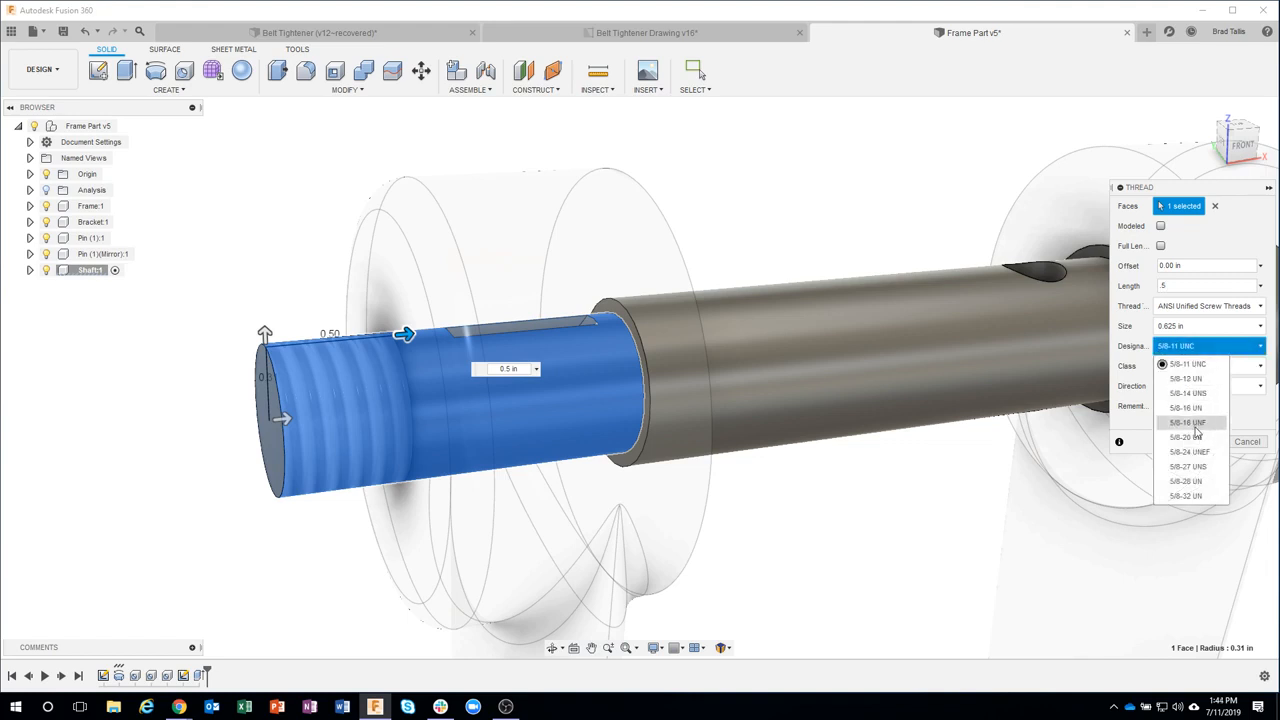
{"action": "left_click", "coordinate": [1206, 350]}
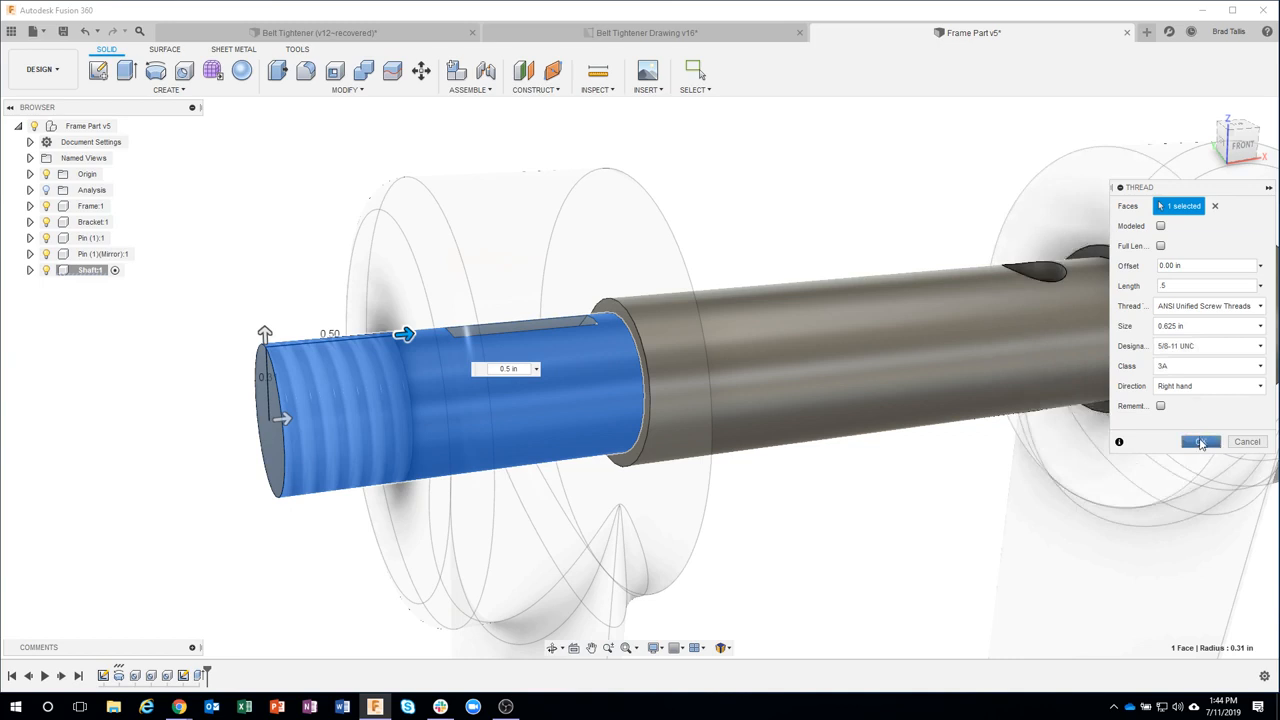
{"action": "left_click", "coordinate": [1201, 443]}
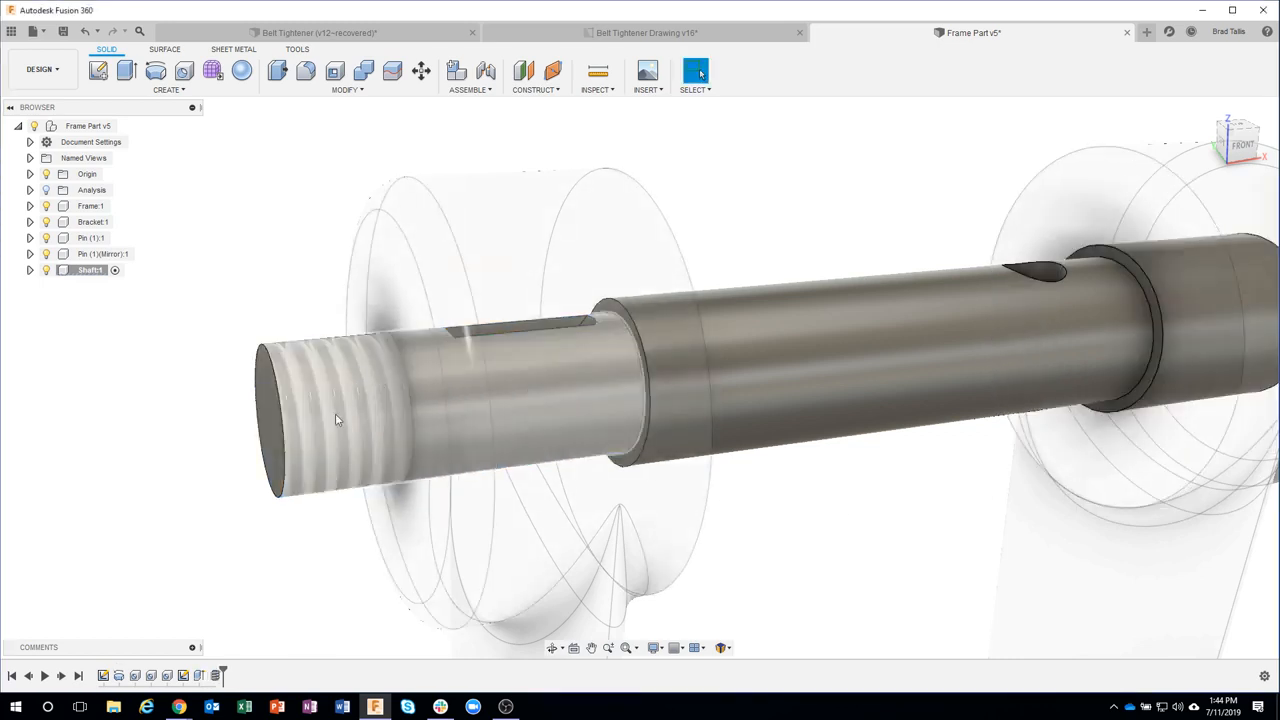
- Edit the end thread to try modeled geometry, and switch it back to the cosmetic representation
{"action": "scroll", "coordinate": [223, 358], "scroll_direction": "up", "scroll_amount": 5}
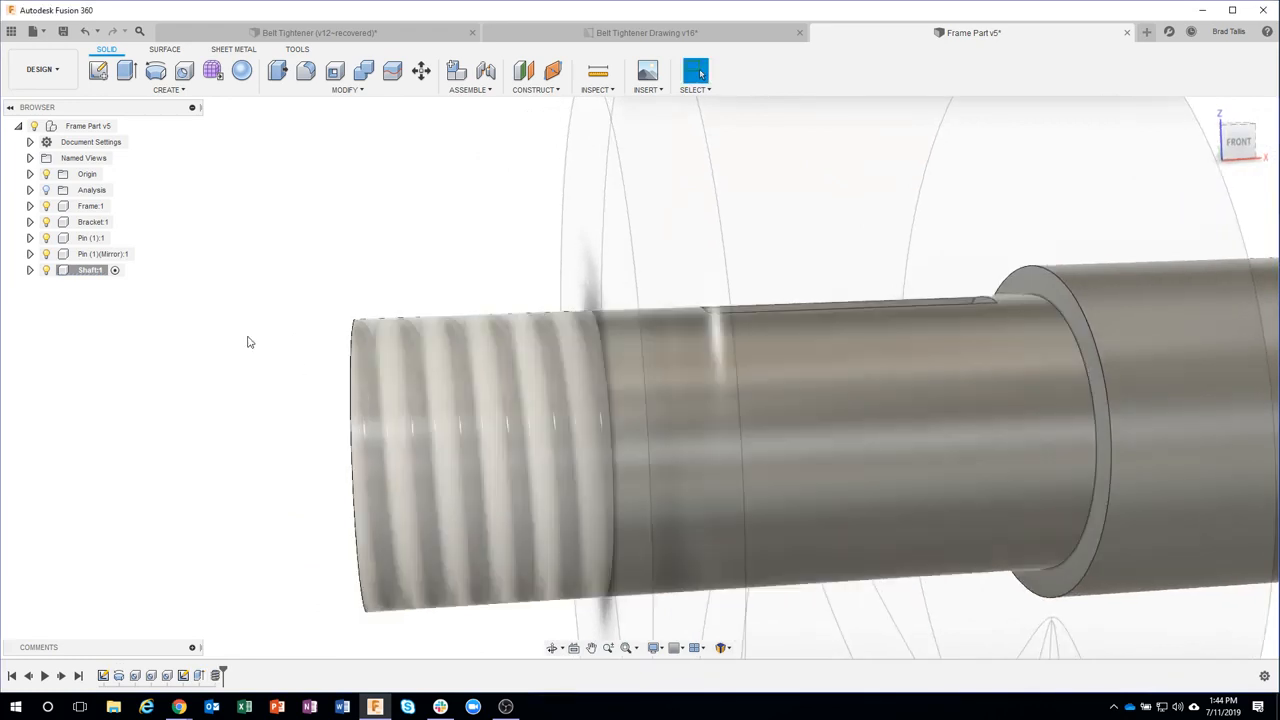
{"action": "scroll", "coordinate": [250, 342], "scroll_direction": "down", "scroll_amount": 1}
{"action": "scroll", "coordinate": [250, 342], "scroll_direction": "down", "scroll_amount": 2}
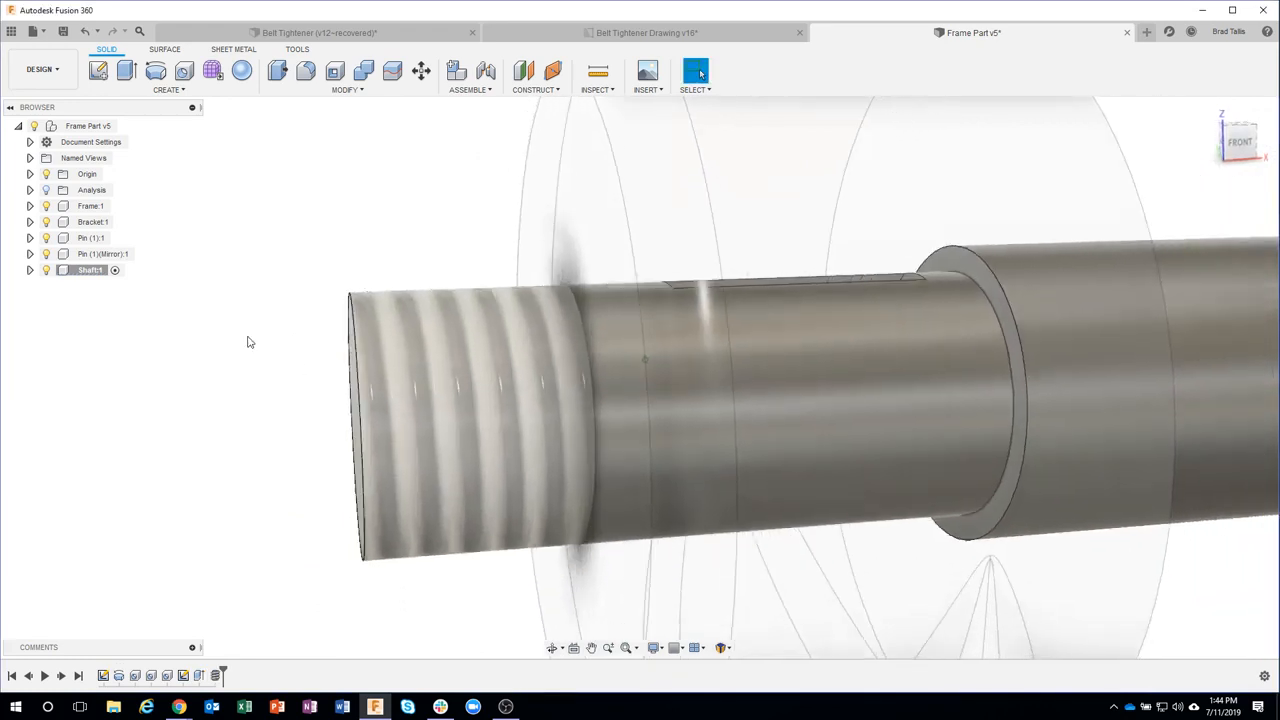
{"action": "right_click", "coordinate": [215, 675]}
{"action": "left_click", "coordinate": [248, 556]}
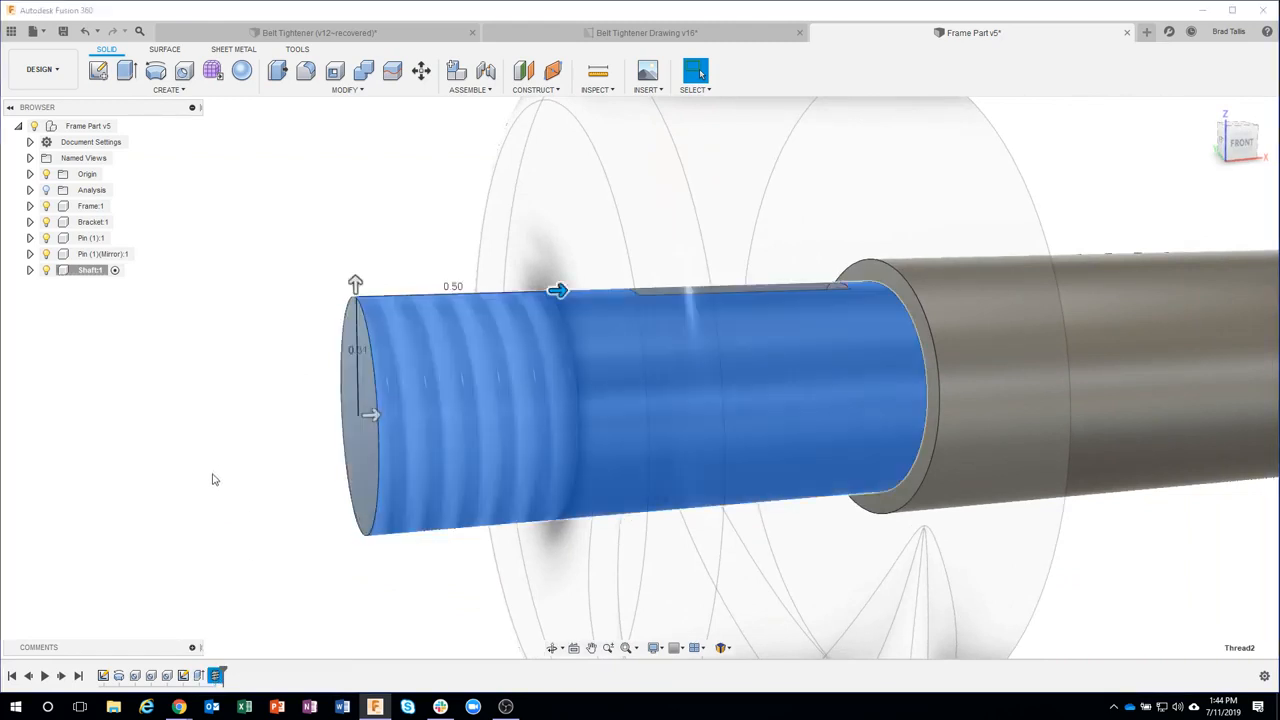
{"action": "left_click", "coordinate": [1160, 226]}
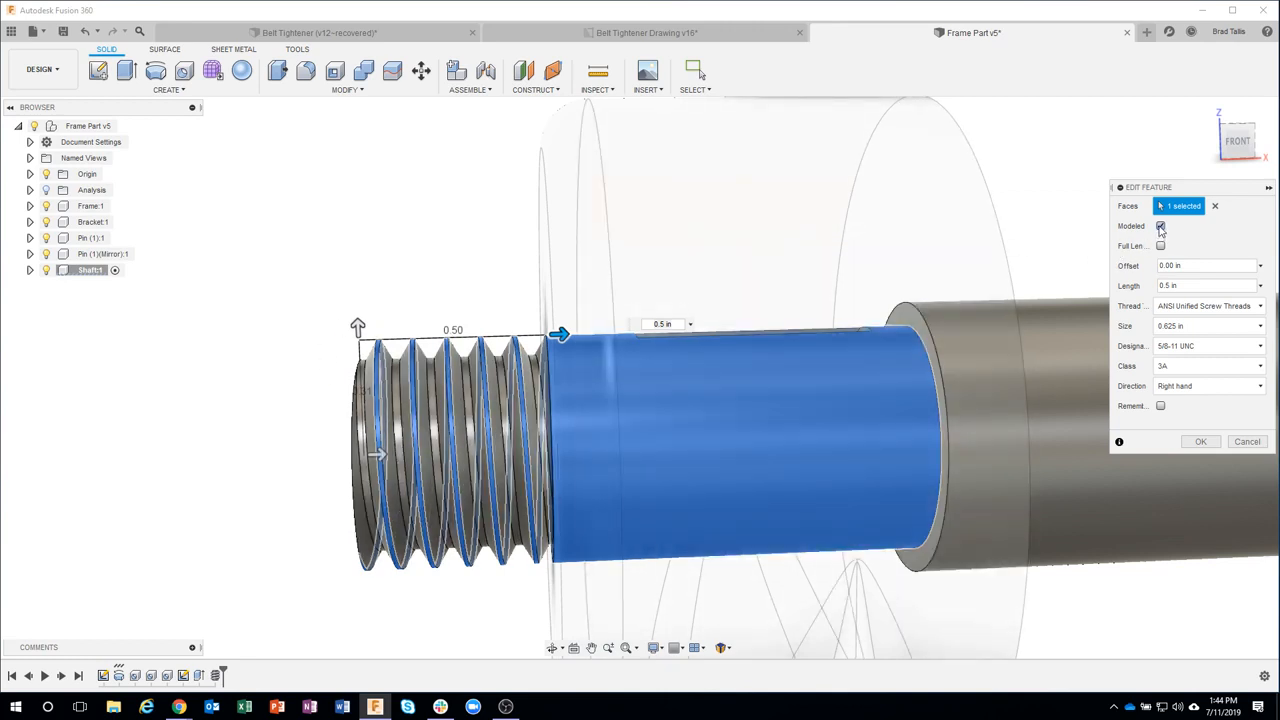
{"action": "left_click", "coordinate": [1160, 226]}
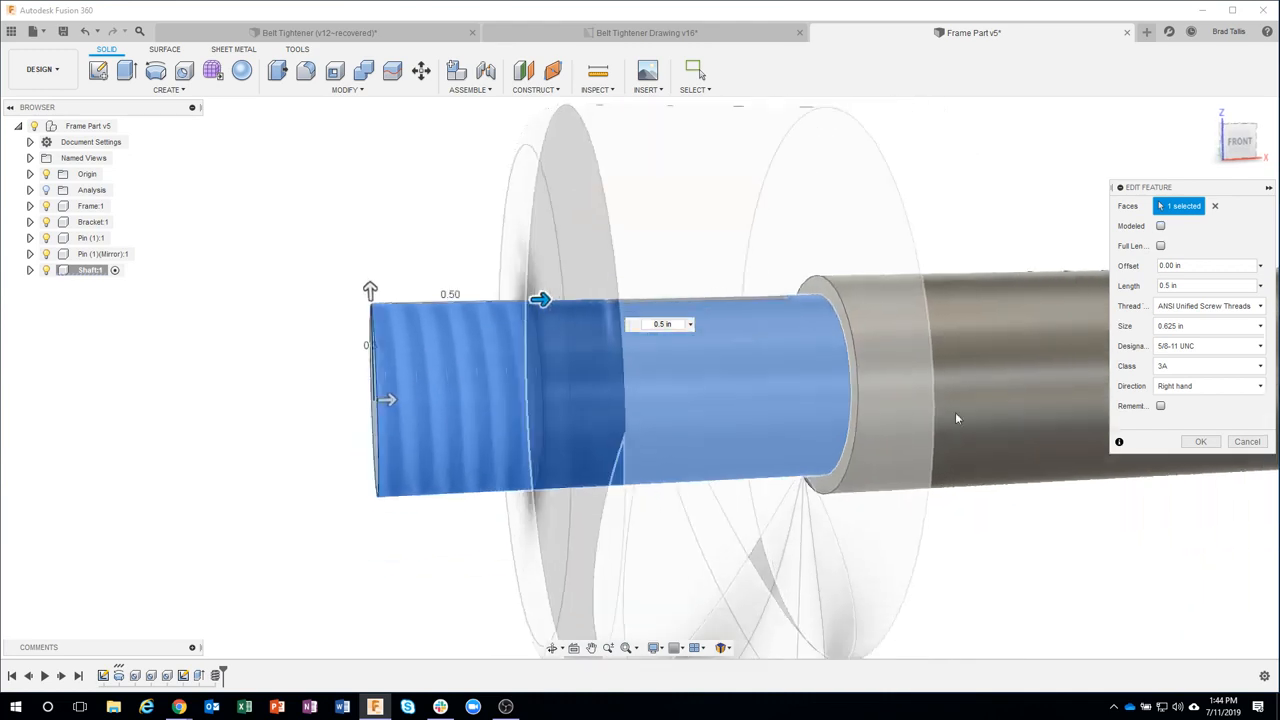
{"action": "left_click", "coordinate": [1200, 441]}
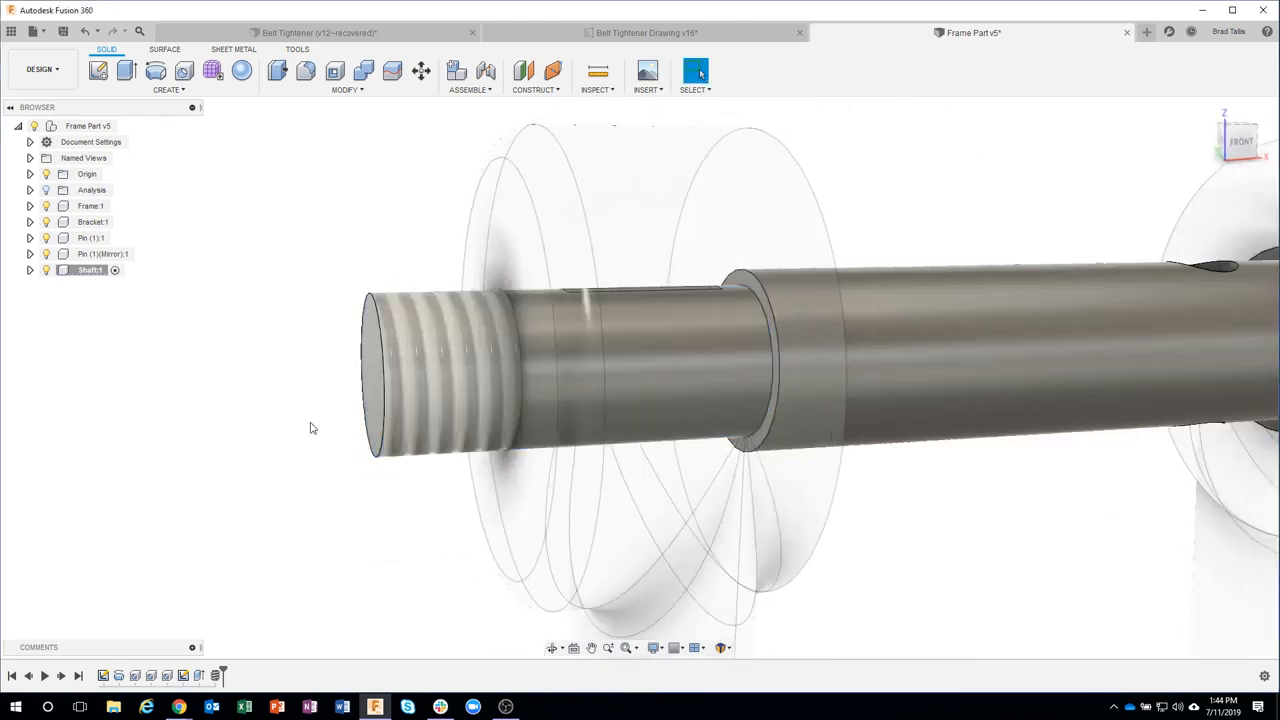
- Chamfer the outer edge of the shaft's threaded end with an equal distance of 1/16 in
{"action": "scroll", "coordinate": [258, 417], "scroll_direction": "down", "scroll_amount": 3}
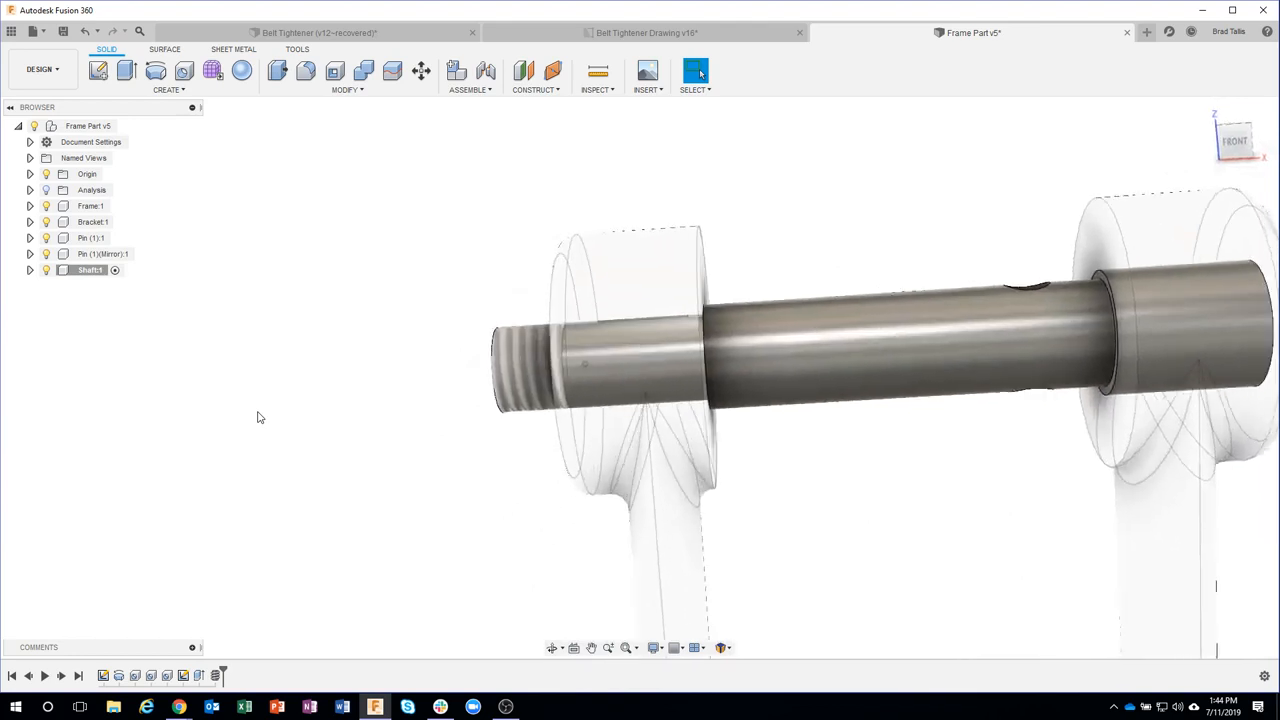
{"action": "scroll", "coordinate": [258, 417], "scroll_direction": "down", "scroll_amount": 2}
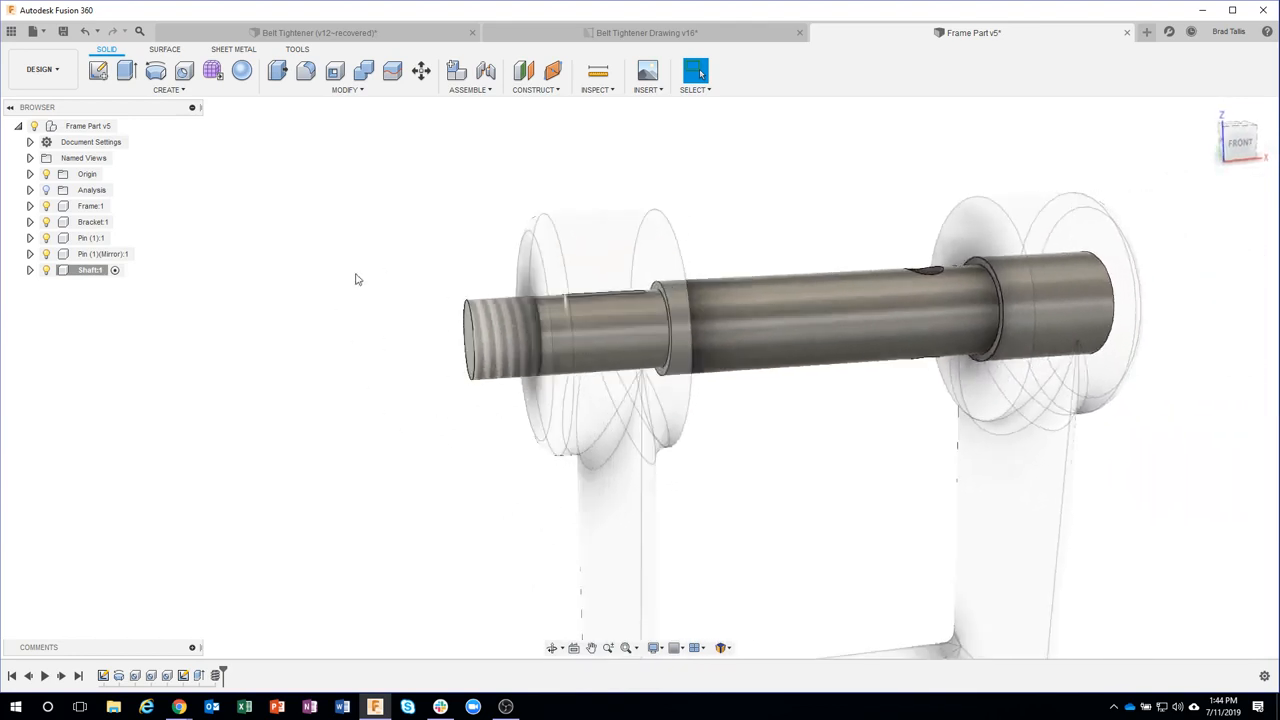
{"action": "scroll", "coordinate": [321, 387], "scroll_direction": "down", "scroll_amount": 2}
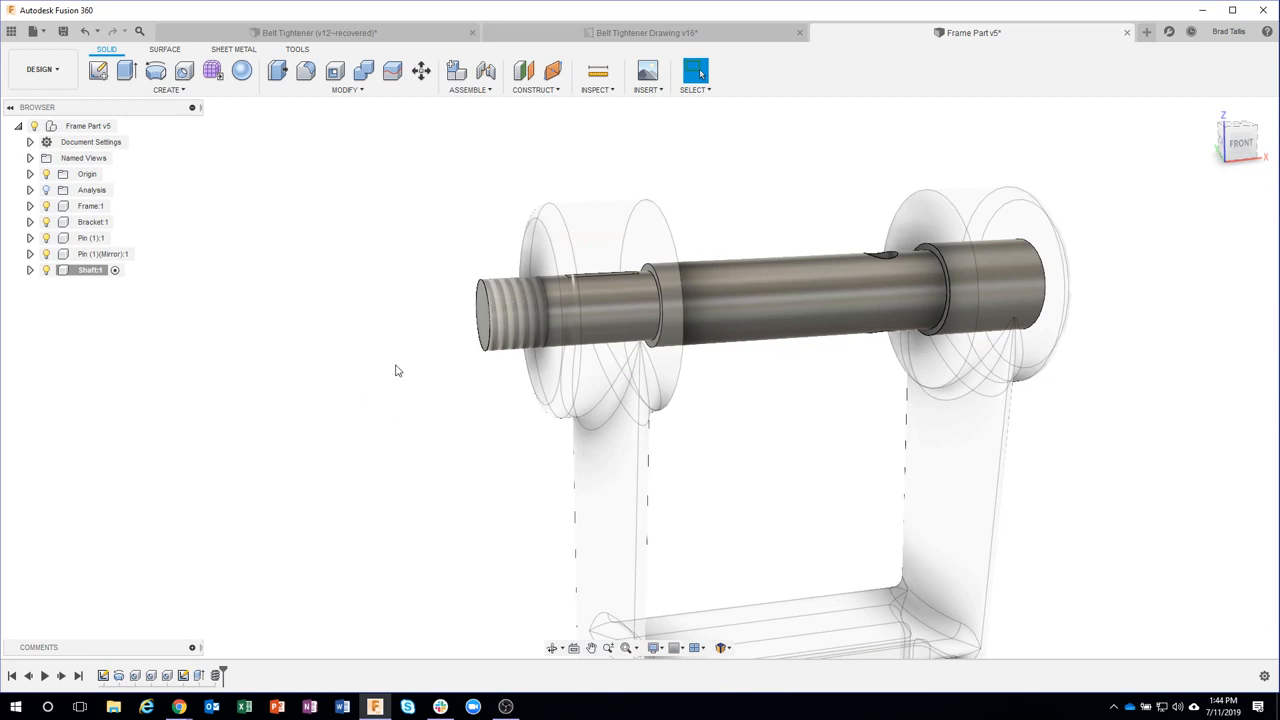
{"action": "scroll", "coordinate": [330, 358], "scroll_direction": "down", "scroll_amount": 4}
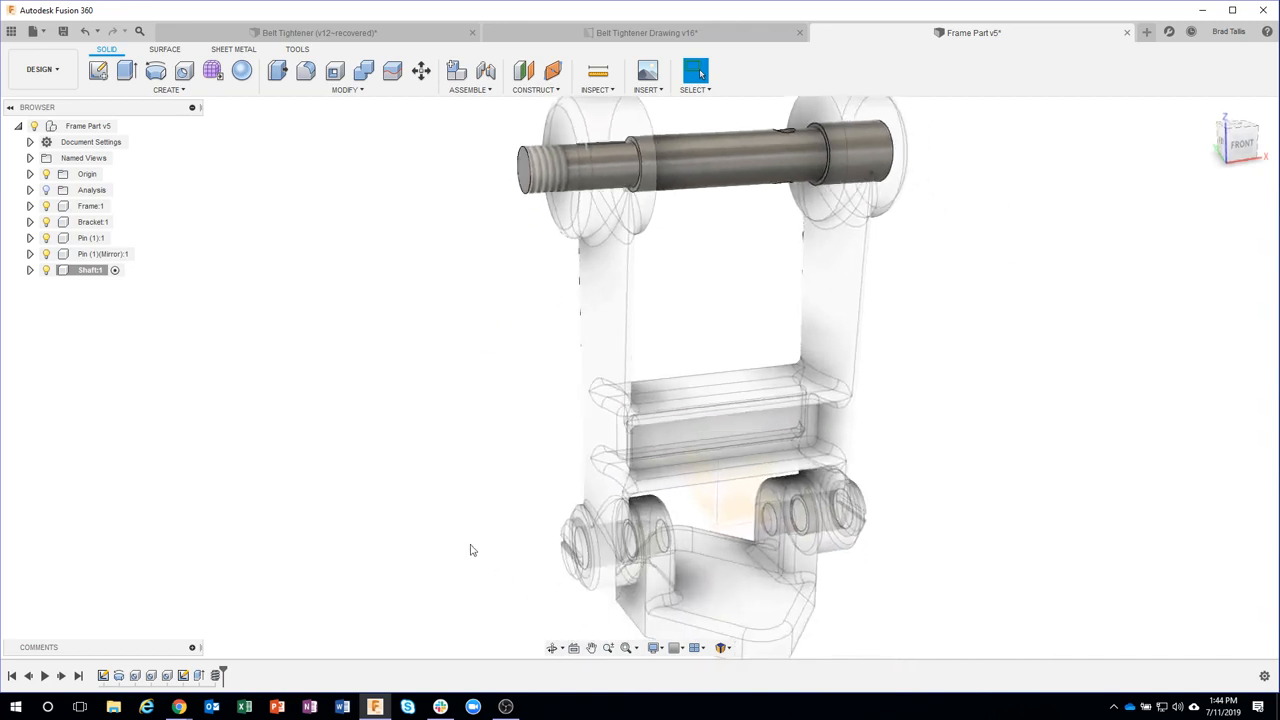
{"action": "middle_click_drag", "start_coordinate": [459, 184], "coordinate": [420, 355]}
{"action": "scroll", "coordinate": [431, 248], "scroll_direction": "up", "scroll_amount": 3}
{"action": "middle_click_drag", "start_coordinate": [400, 313], "coordinate": [357, 277]}
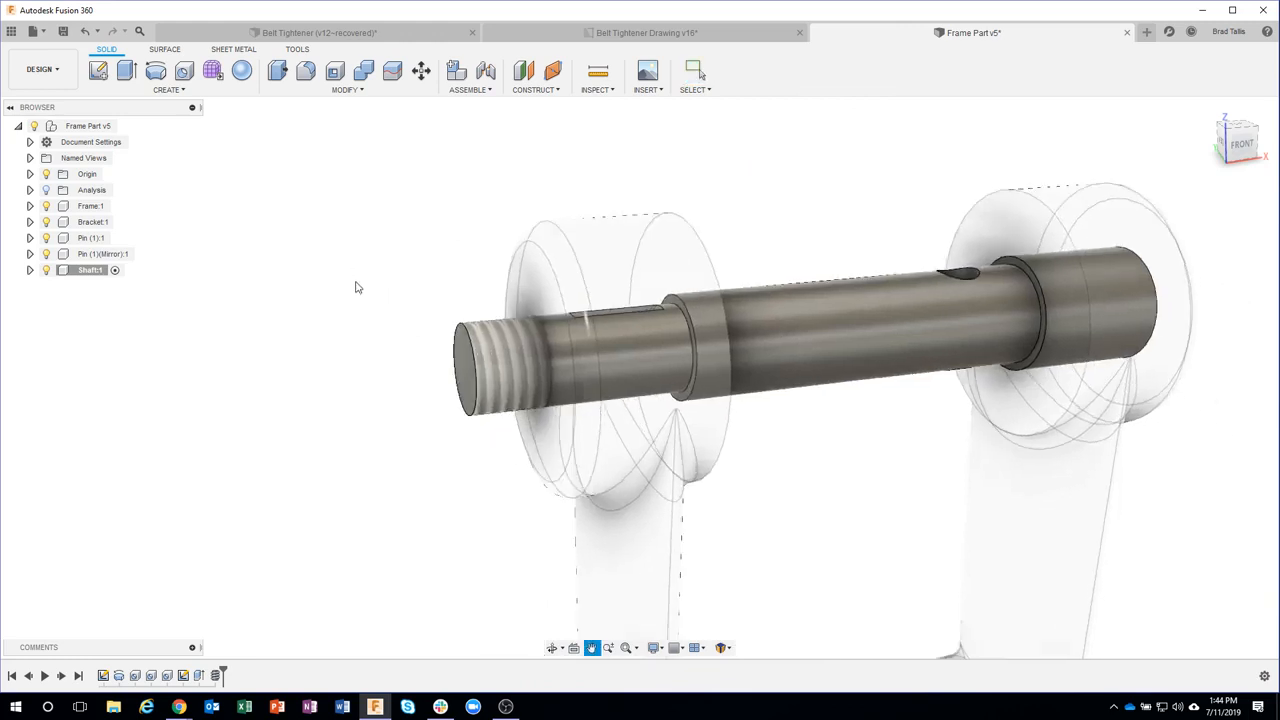
{"action": "scroll", "coordinate": [357, 277], "scroll_direction": "up", "scroll_amount": 3}
{"action": "right_click", "coordinate": [589, 385]}
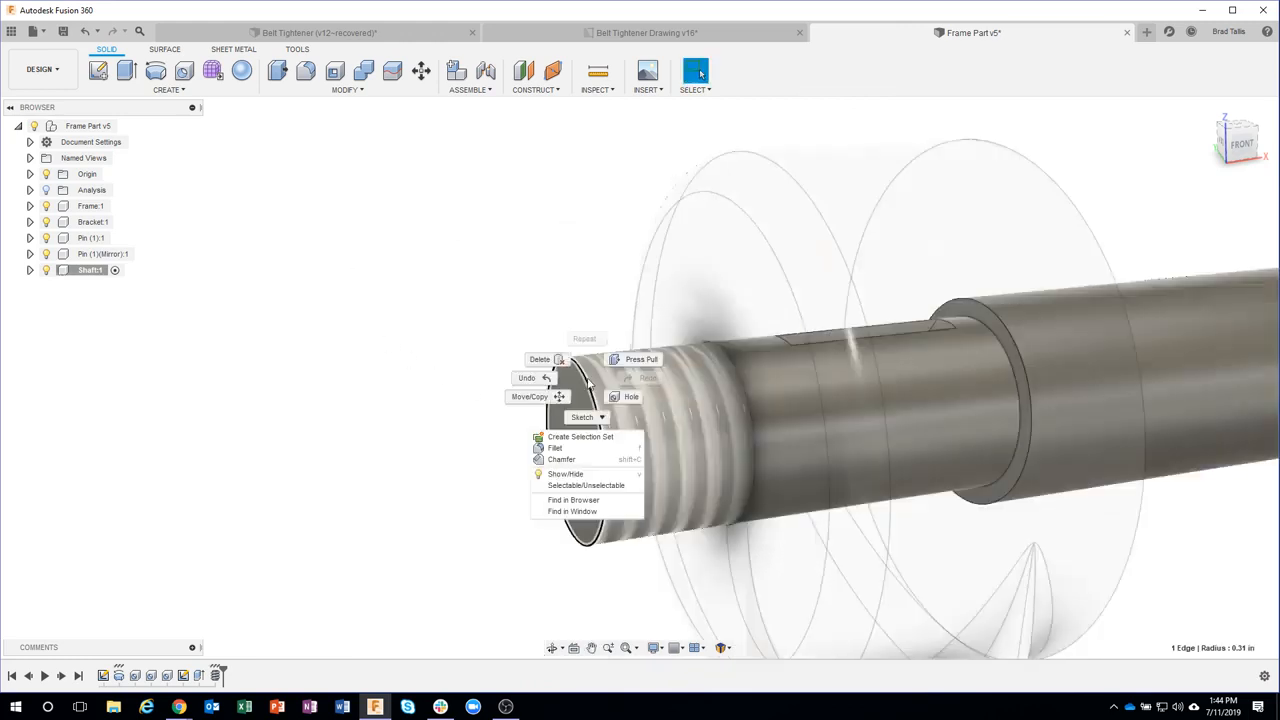
{"action": "left_click", "coordinate": [562, 459]}
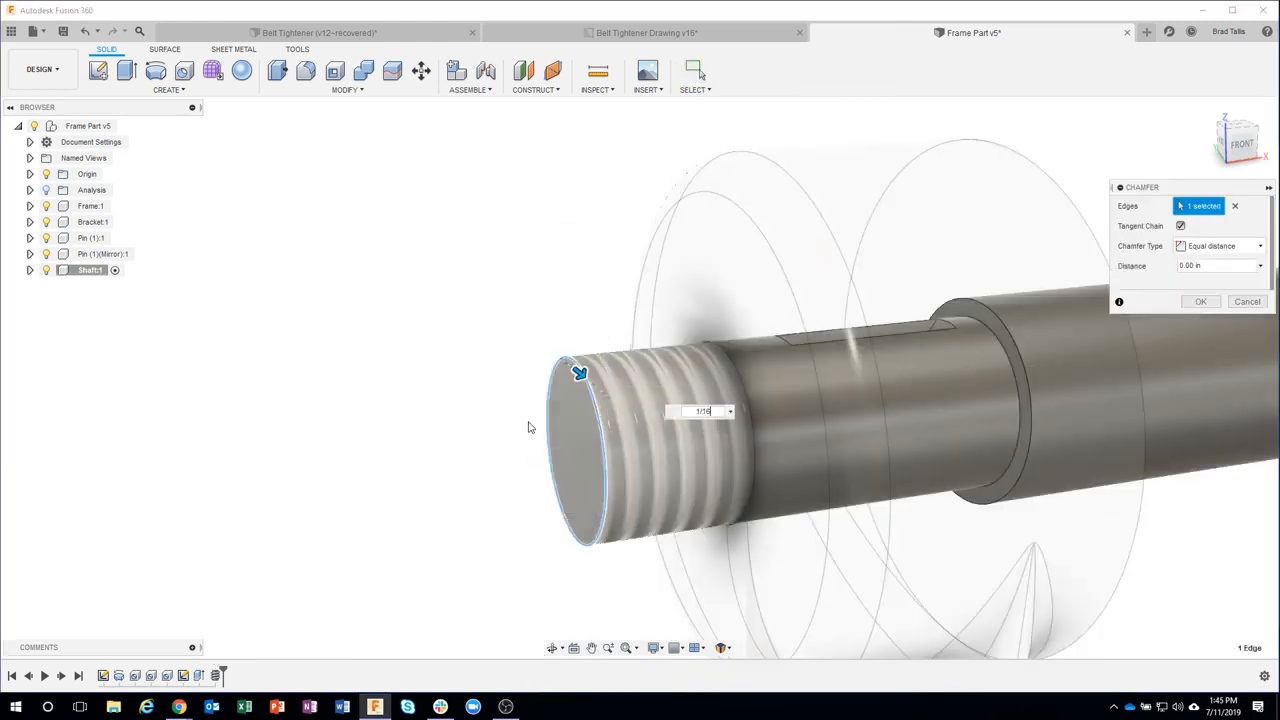
{"action": "left_click", "coordinate": [1213, 265]}
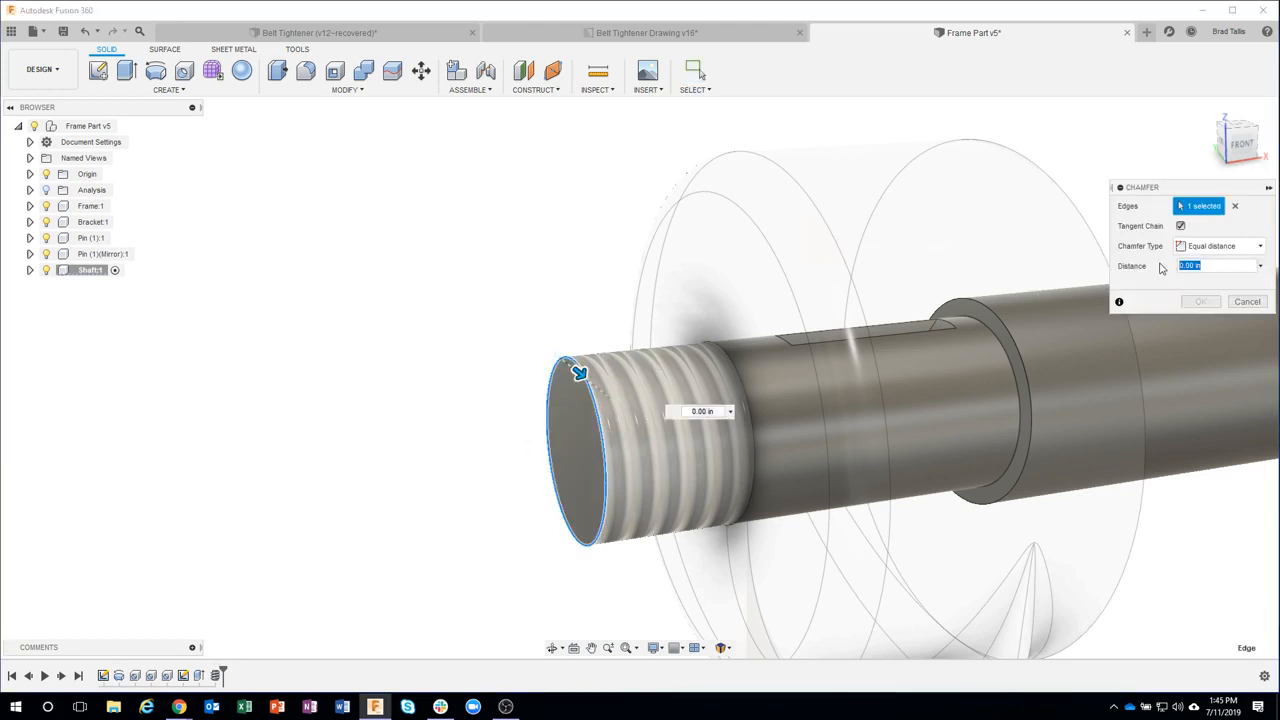
{"action": "type", "text": "1/16"}
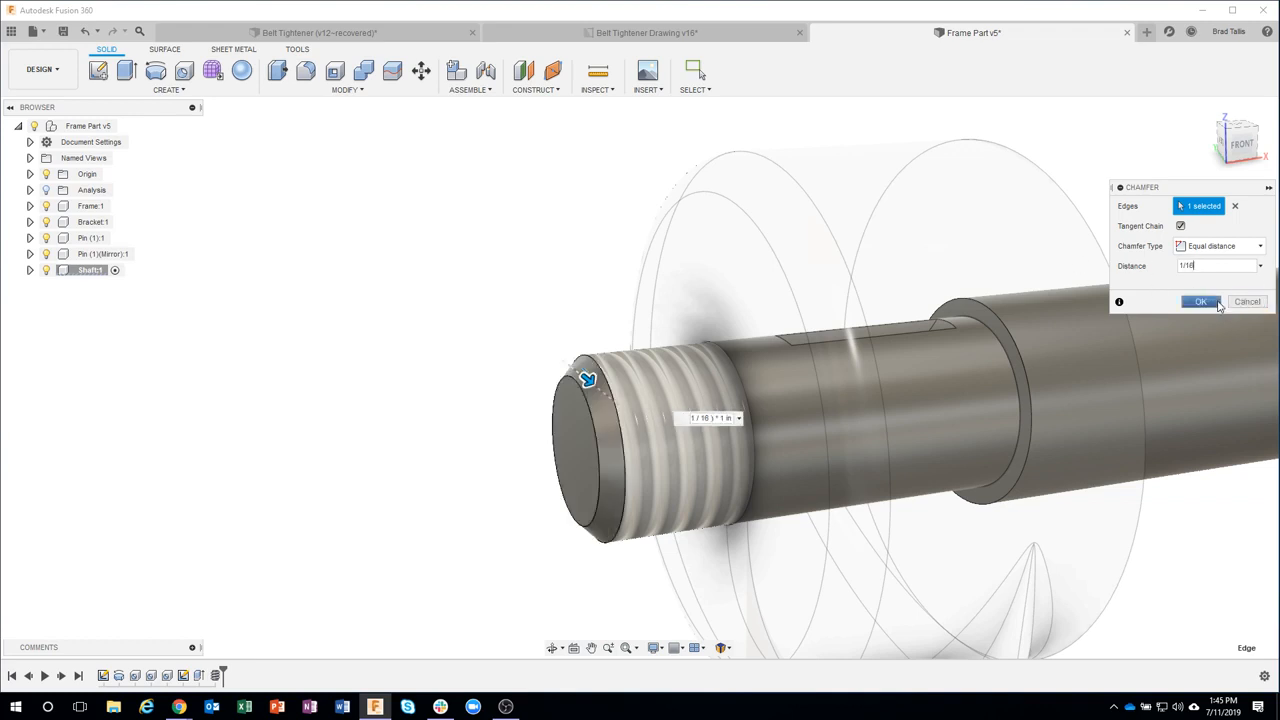
{"action": "key", "text": "Return"}
- Switch to the Belt Tightener drawing and review the shaft, bushing, pulley and washer sheets, ending on the bushing sheet
{"action": "scroll", "coordinate": [451, 395], "scroll_direction": "down", "scroll_amount": 4}
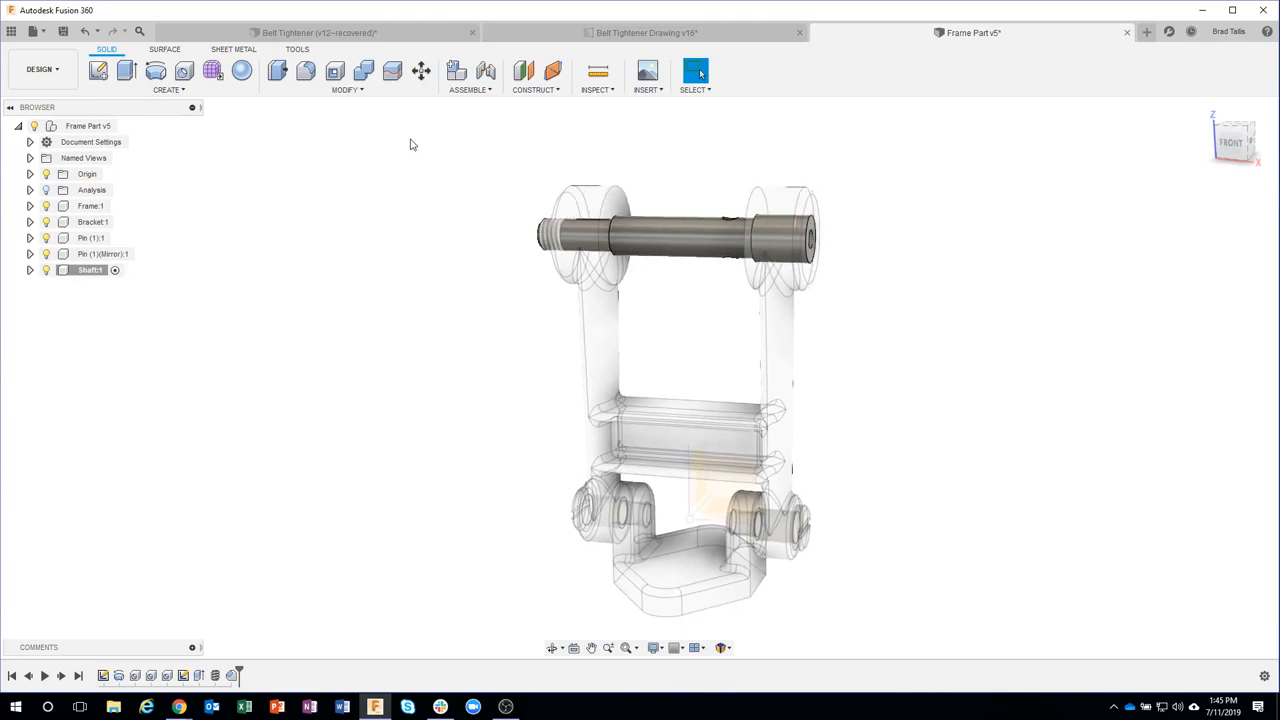
{"action": "left_click", "coordinate": [545, 33]}
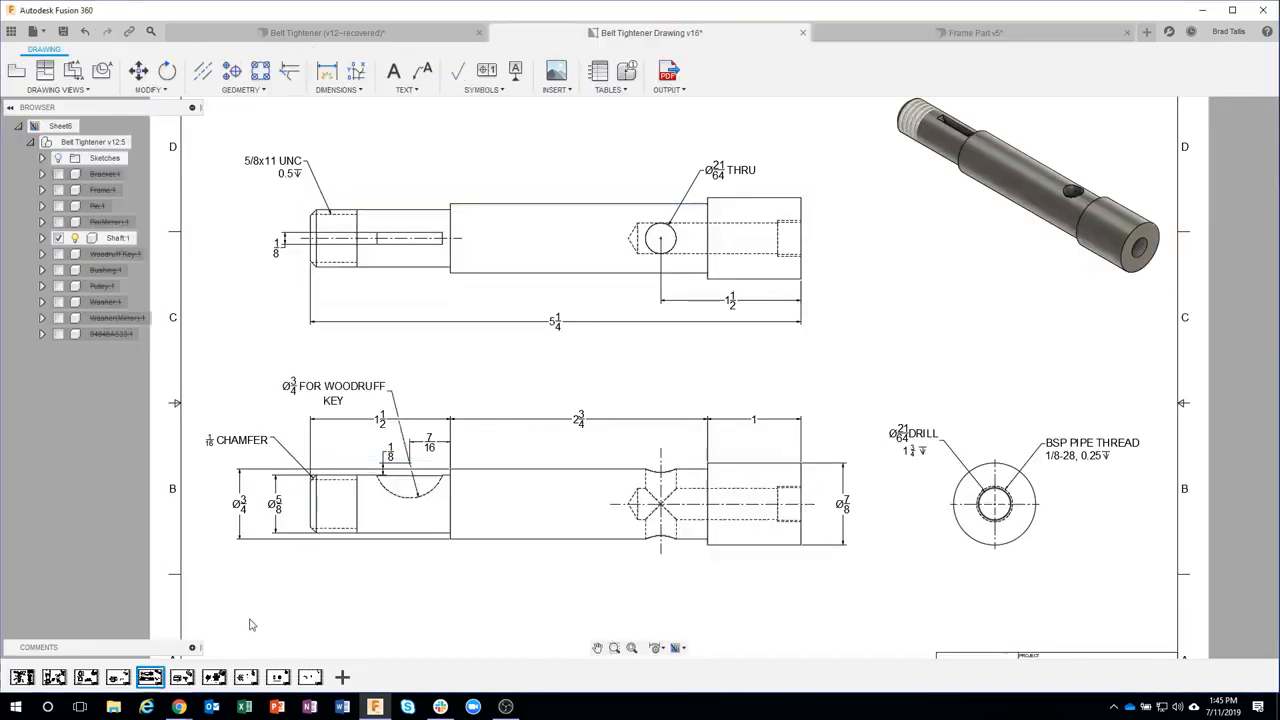
{"action": "left_click", "coordinate": [186, 678]}
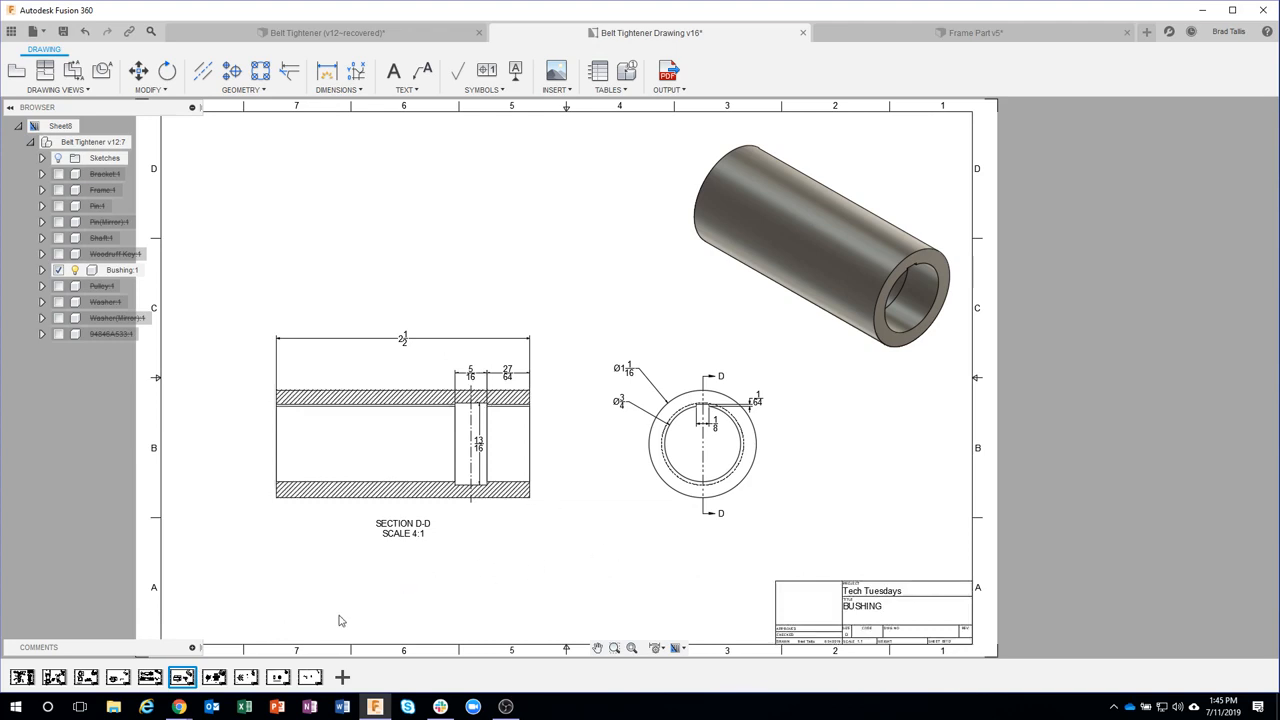
{"action": "left_click", "coordinate": [216, 678]}
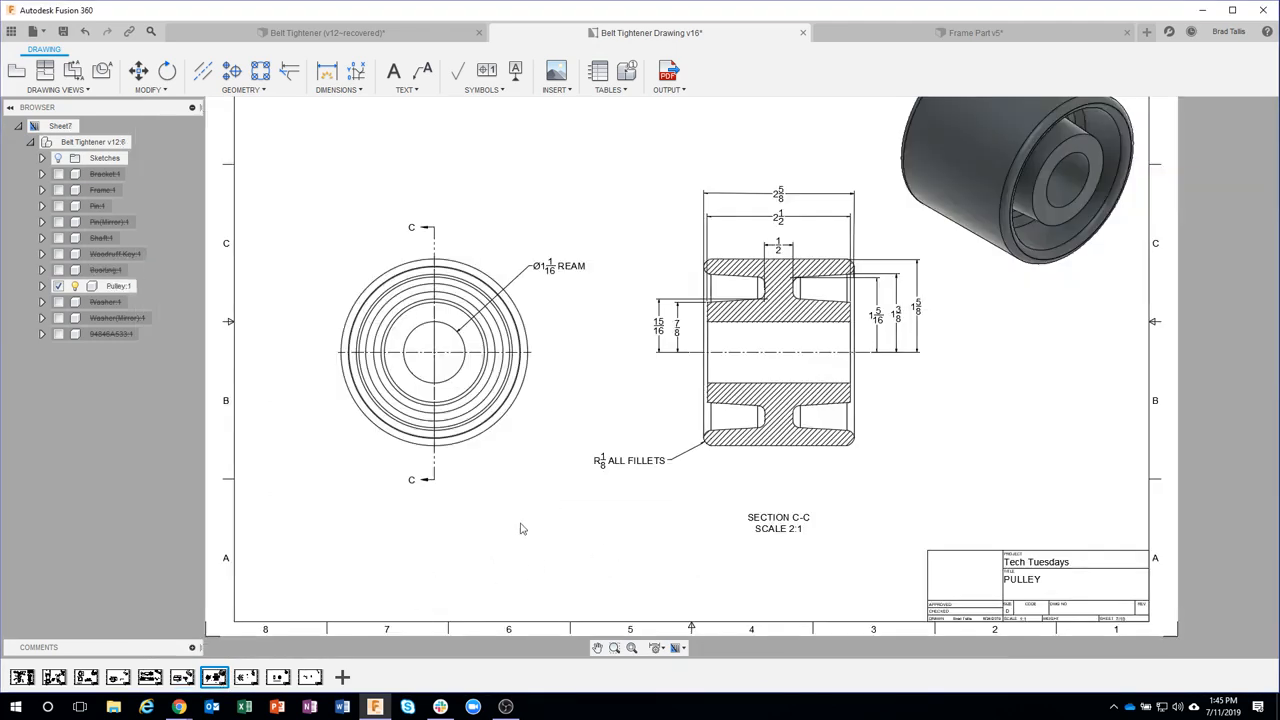
{"action": "left_click", "coordinate": [246, 678]}
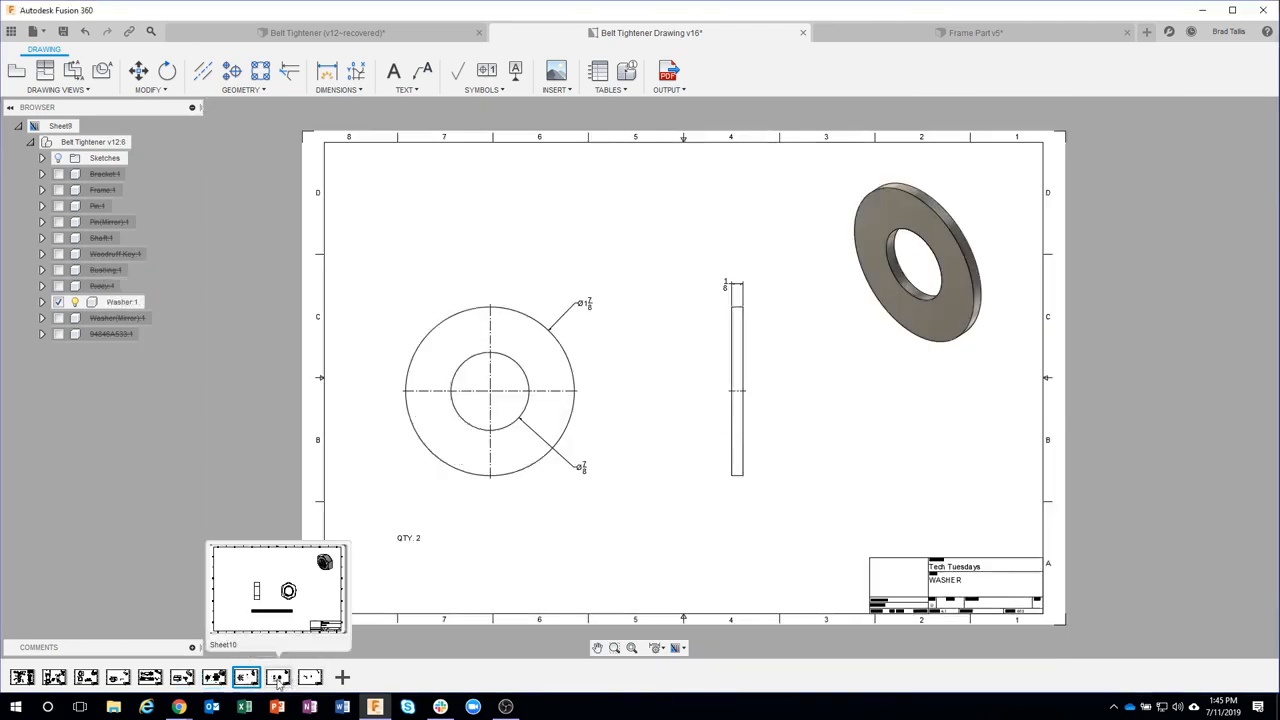
{"action": "left_click", "coordinate": [214, 678]}
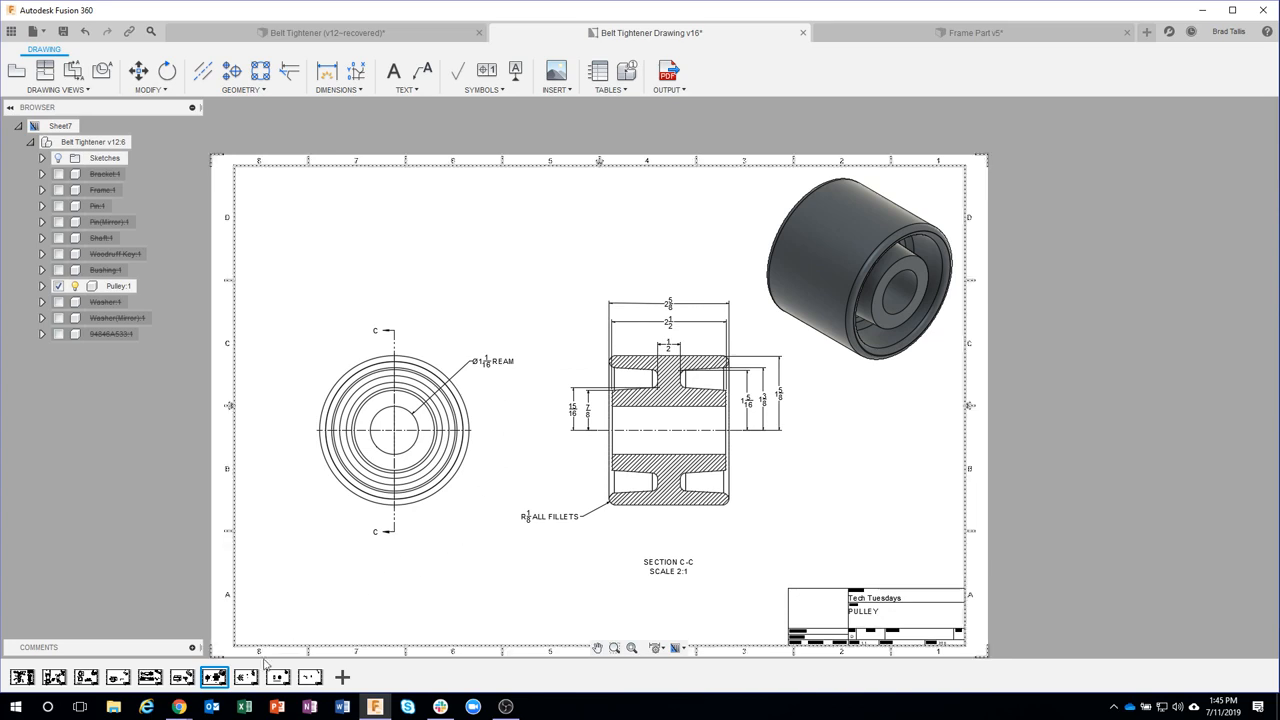
{"action": "left_click", "coordinate": [182, 677]}
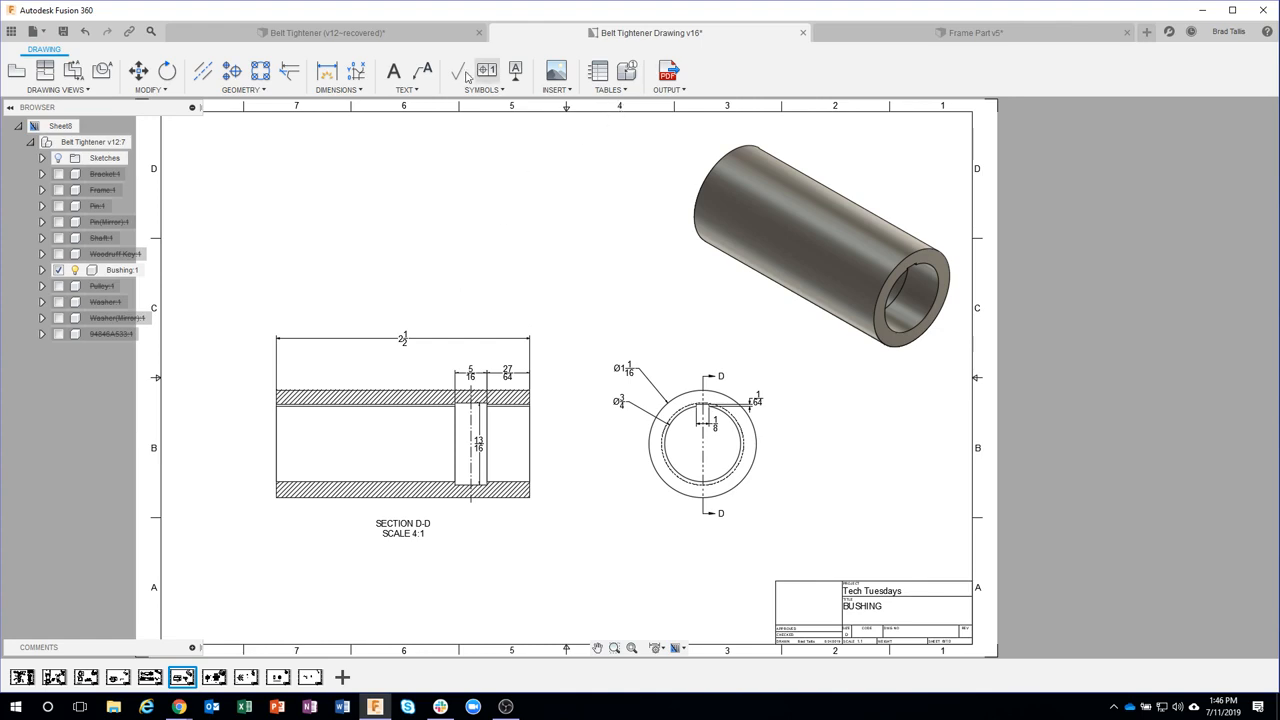
- Return to the Frame Part design, add a new component under the top-level assembly and rename it Bushing
{"action": "left_click", "coordinate": [851, 34]}
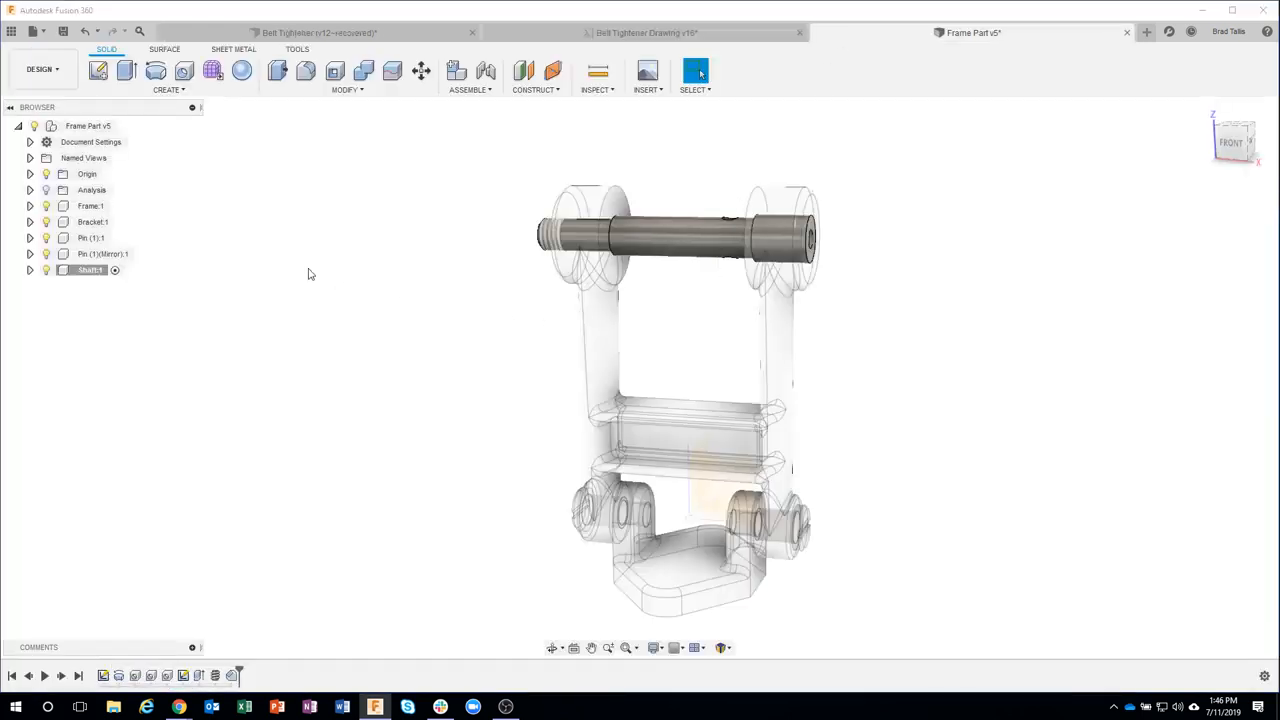
{"action": "right_click", "coordinate": [87, 126]}
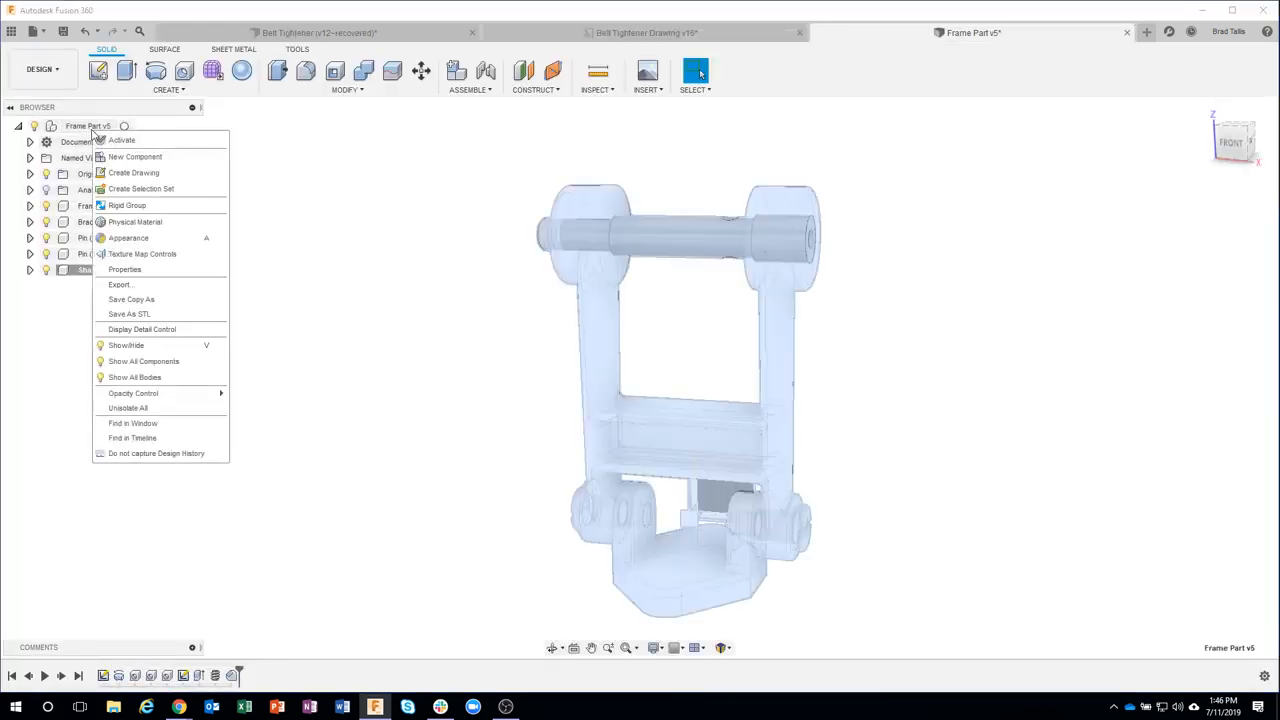
{"action": "left_click", "coordinate": [118, 157]}
{"action": "left_click", "coordinate": [100, 289]}
{"action": "double_click", "coordinate": [99, 290]}
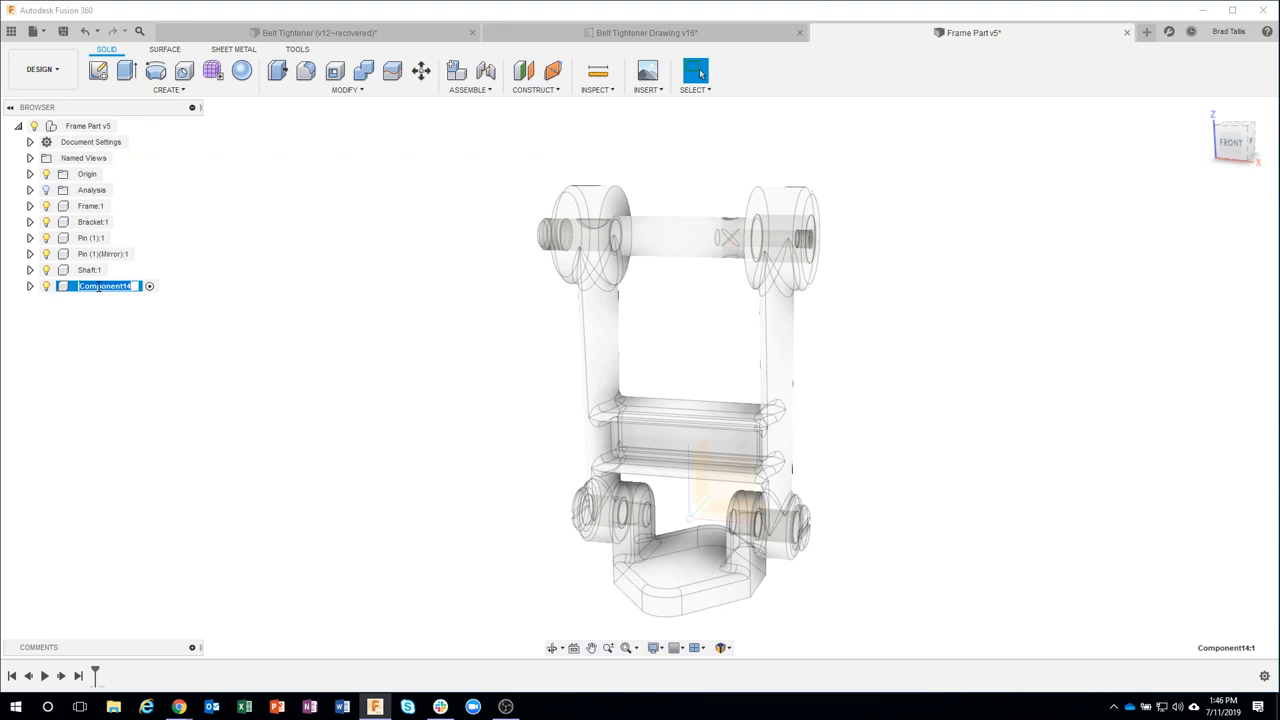
{"action": "type", "text": "Bushing"}
{"action": "key", "text": "Return"}
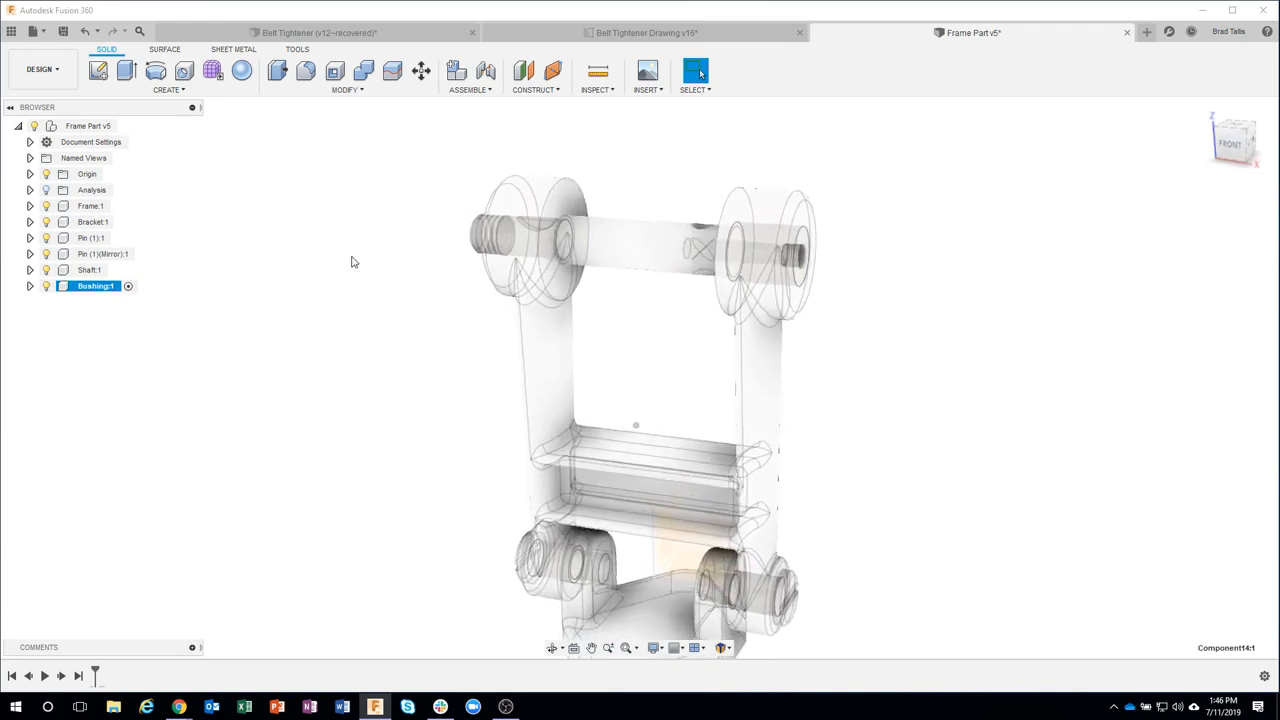
- Start a sketch on the bushing's vertical YZ origin plane and project the shaft's middle cylindrical face into it as a linked circle
{"action": "left_click", "coordinate": [98, 73]}
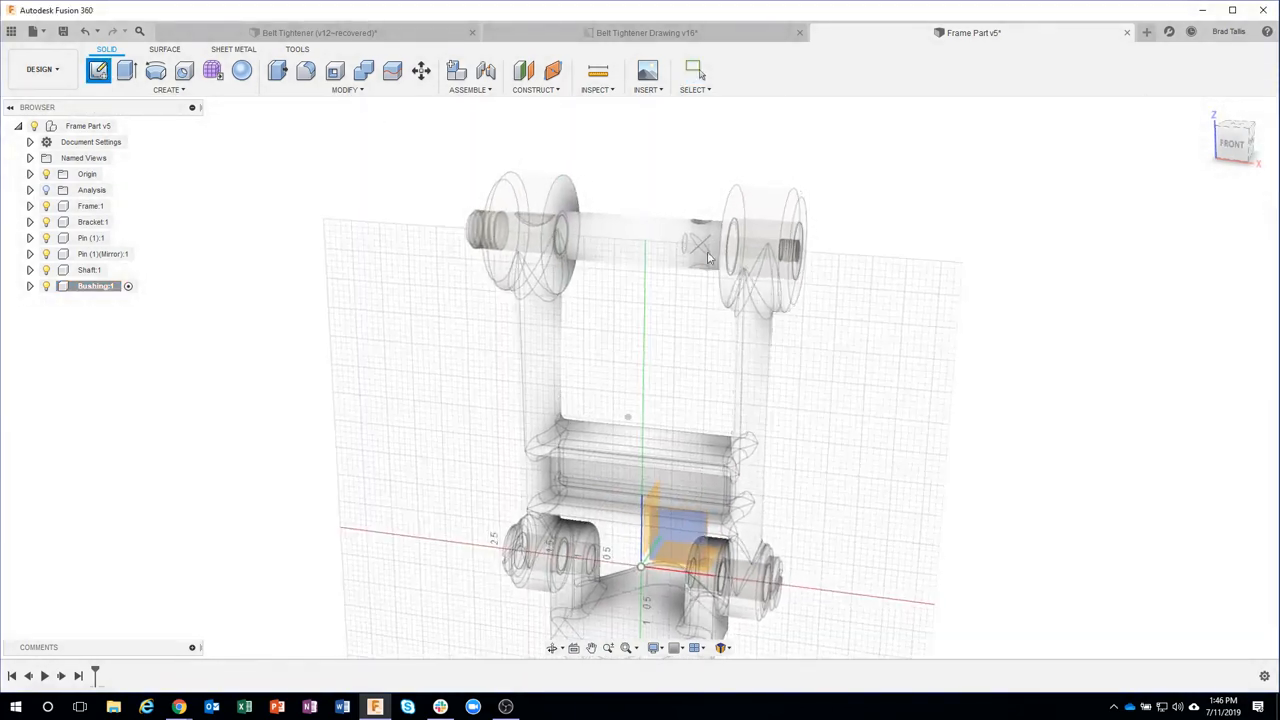
{"action": "left_click", "coordinate": [641, 510]}
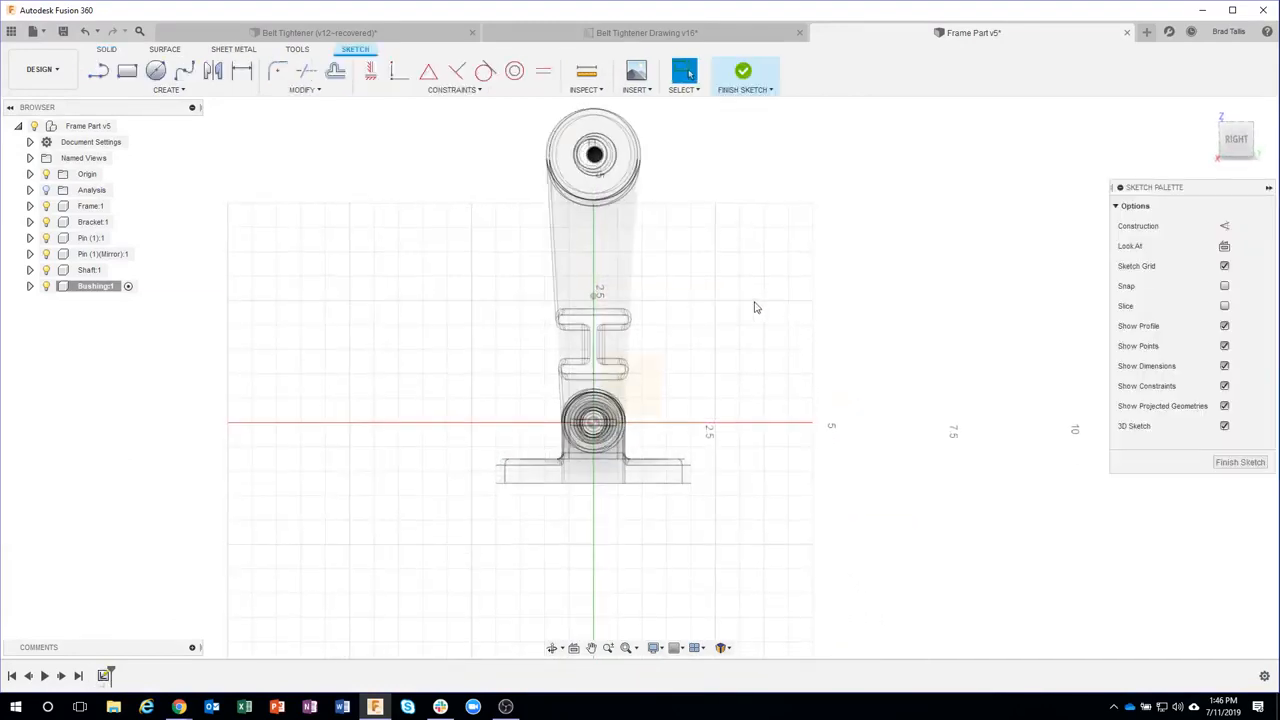
{"action": "scroll", "coordinate": [617, 166], "scroll_direction": "up", "scroll_amount": 5}
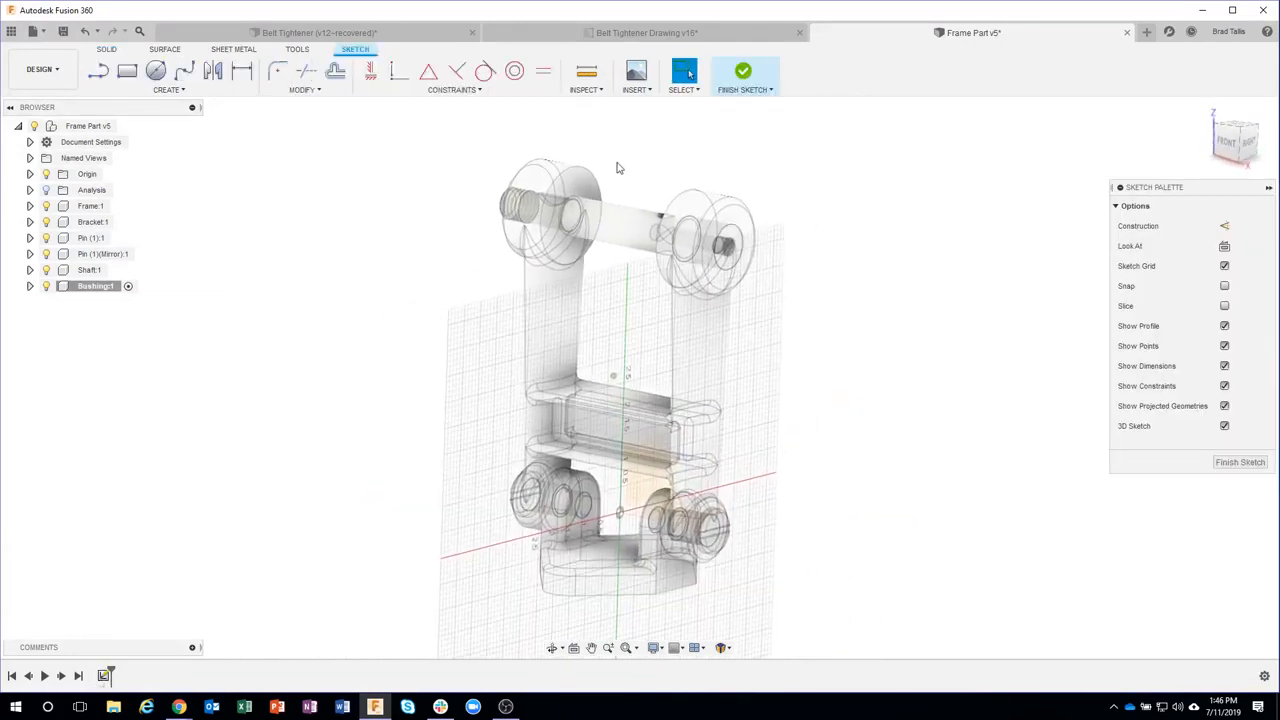
{"action": "scroll", "coordinate": [617, 203], "scroll_direction": "up", "scroll_amount": 5}
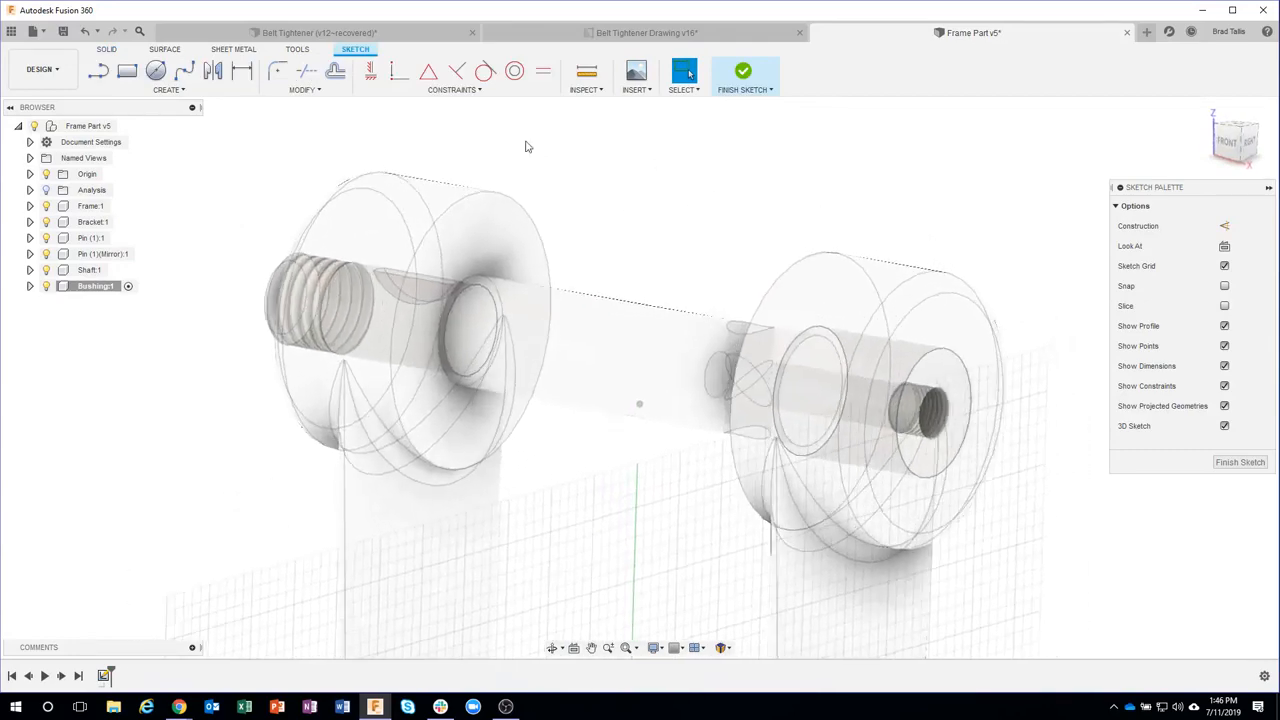
{"action": "left_click", "coordinate": [168, 89]}
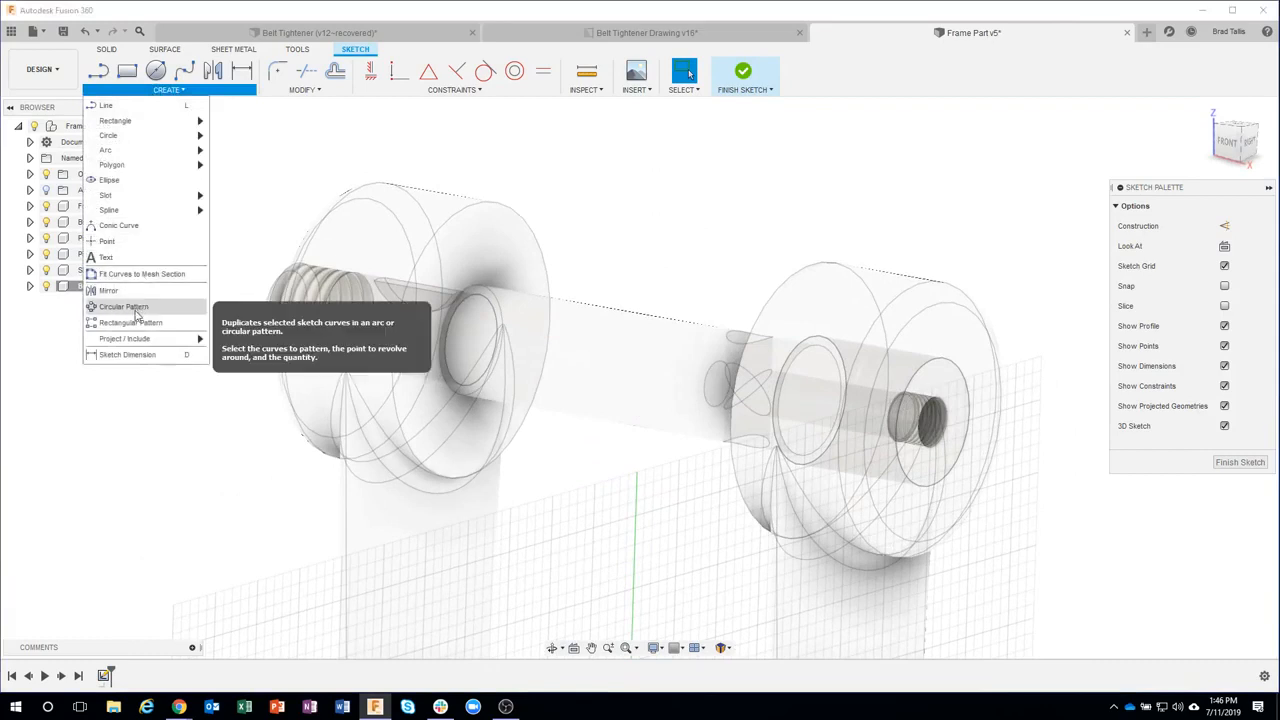
{"action": "mouse_move", "coordinate": [135, 340]}
{"action": "left_click", "coordinate": [229, 342]}
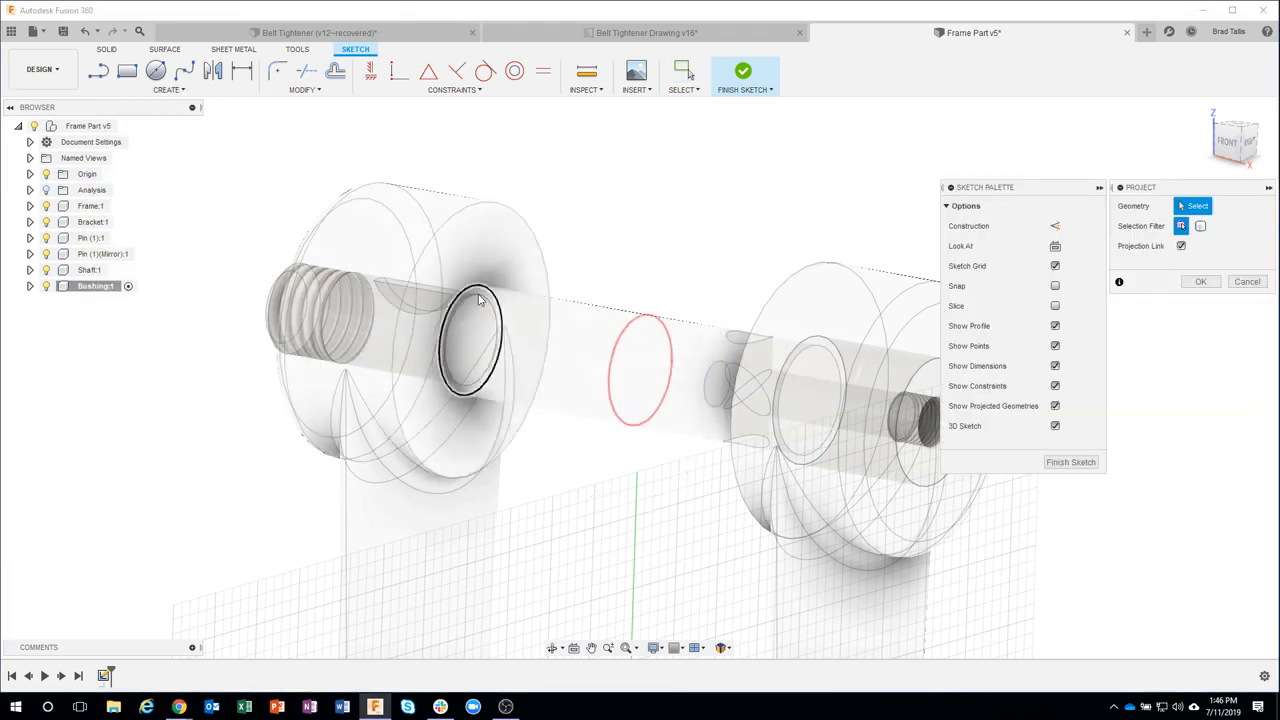
{"action": "left_click", "coordinate": [569, 345]}
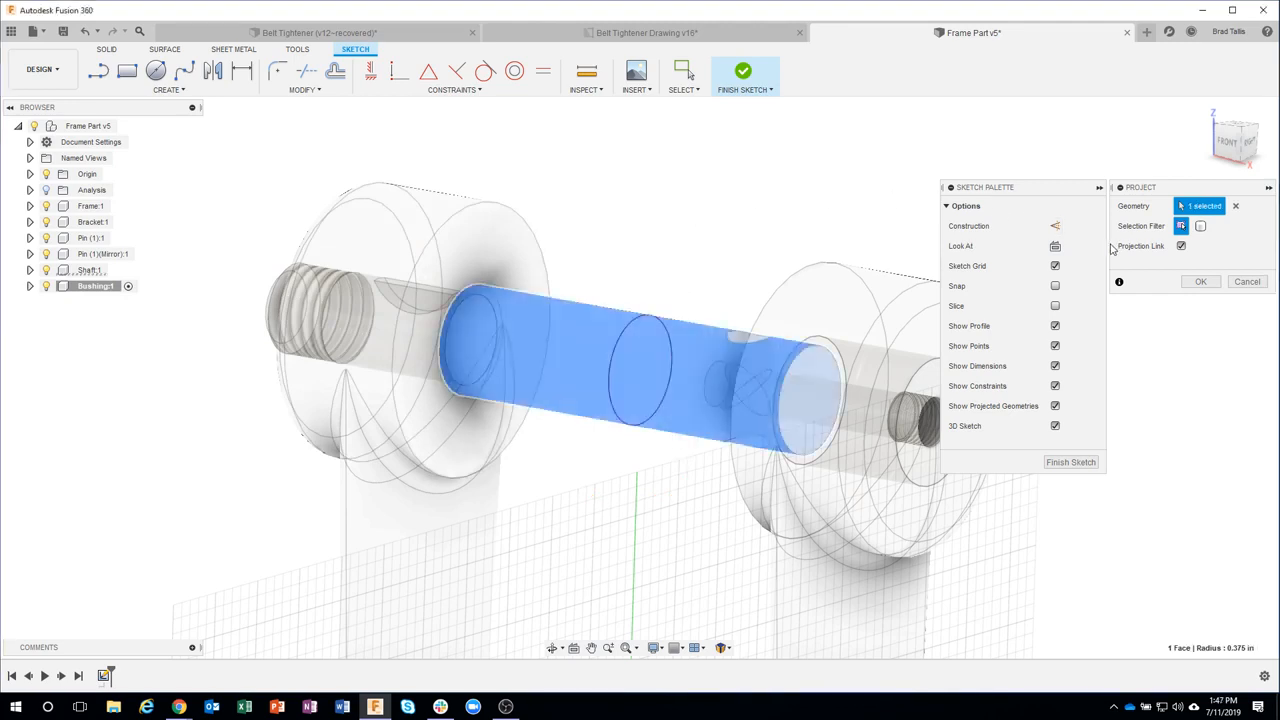
{"action": "left_click", "coordinate": [1201, 281]}
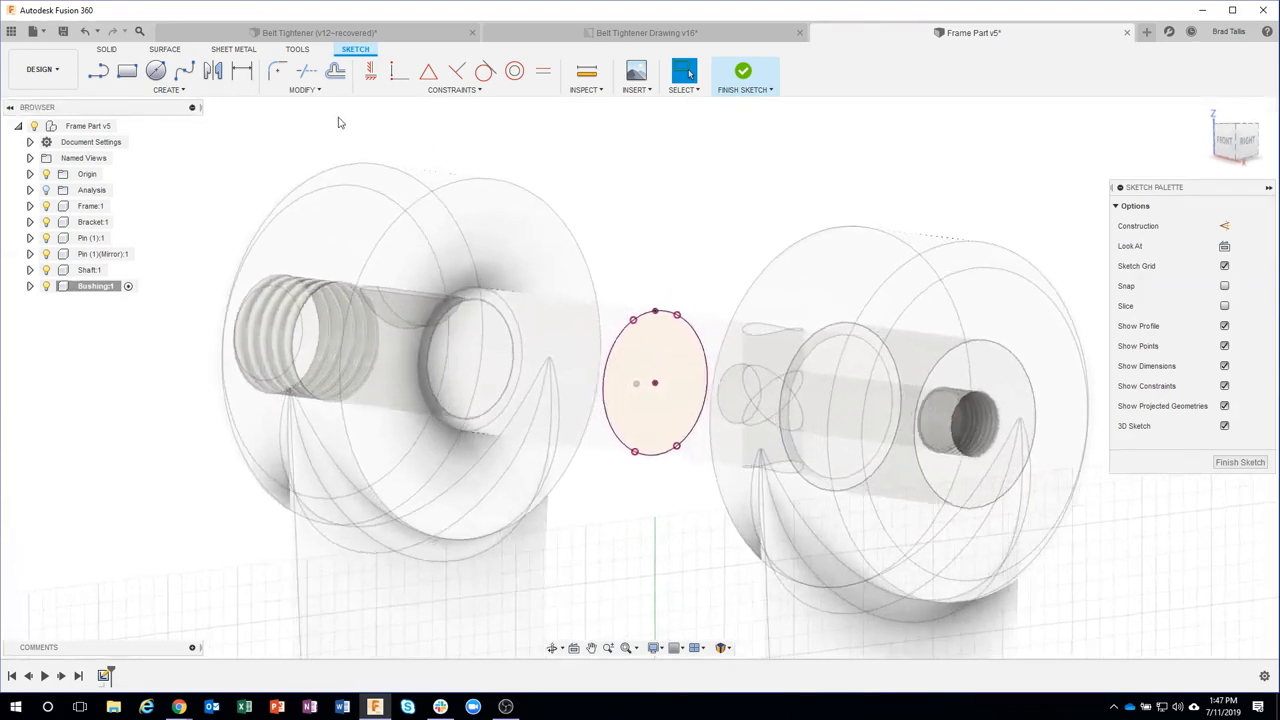
- Draw a 1 1/16 in diameter circle concentric with the projected shaft circle and finish the sketch
{"action": "left_click", "coordinate": [155, 70]}
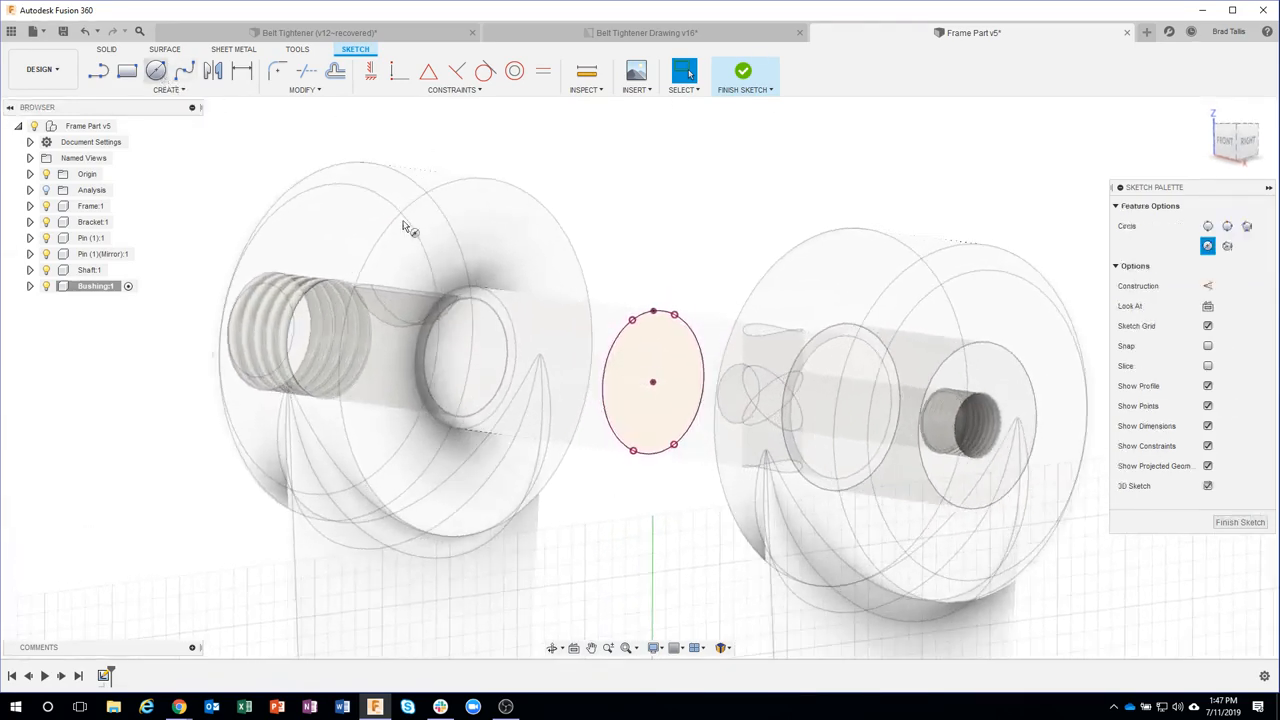
{"action": "left_click", "coordinate": [653, 385]}
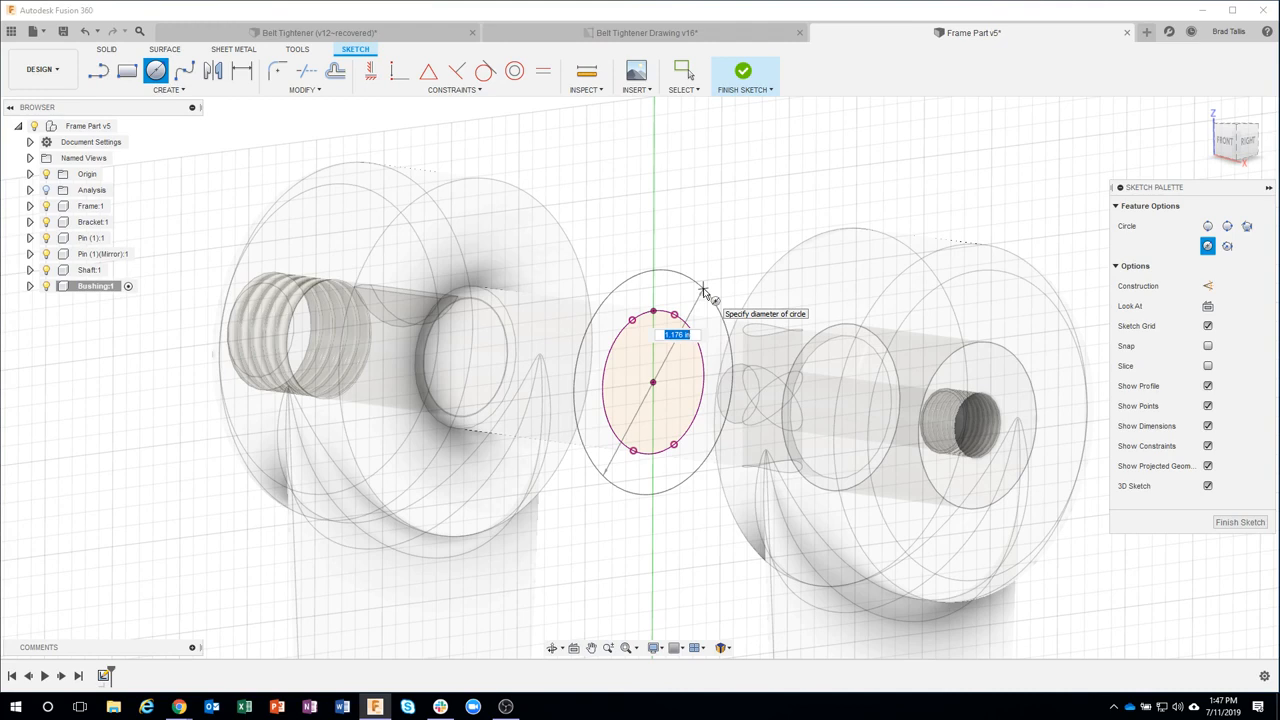
{"action": "type", "text": "1.1"}
{"action": "type", "text": "/16"}
{"action": "key", "text": "Tab"}
{"action": "key", "text": "Return"}
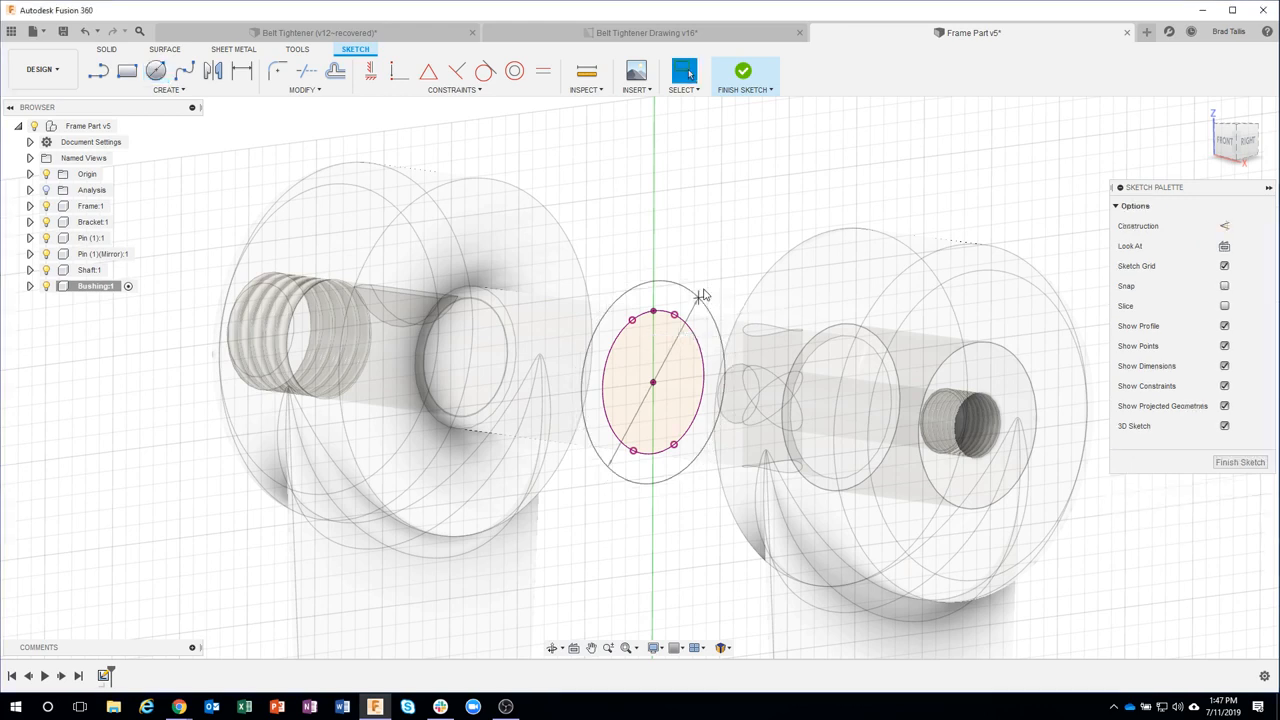
{"action": "left_click", "coordinate": [743, 73]}
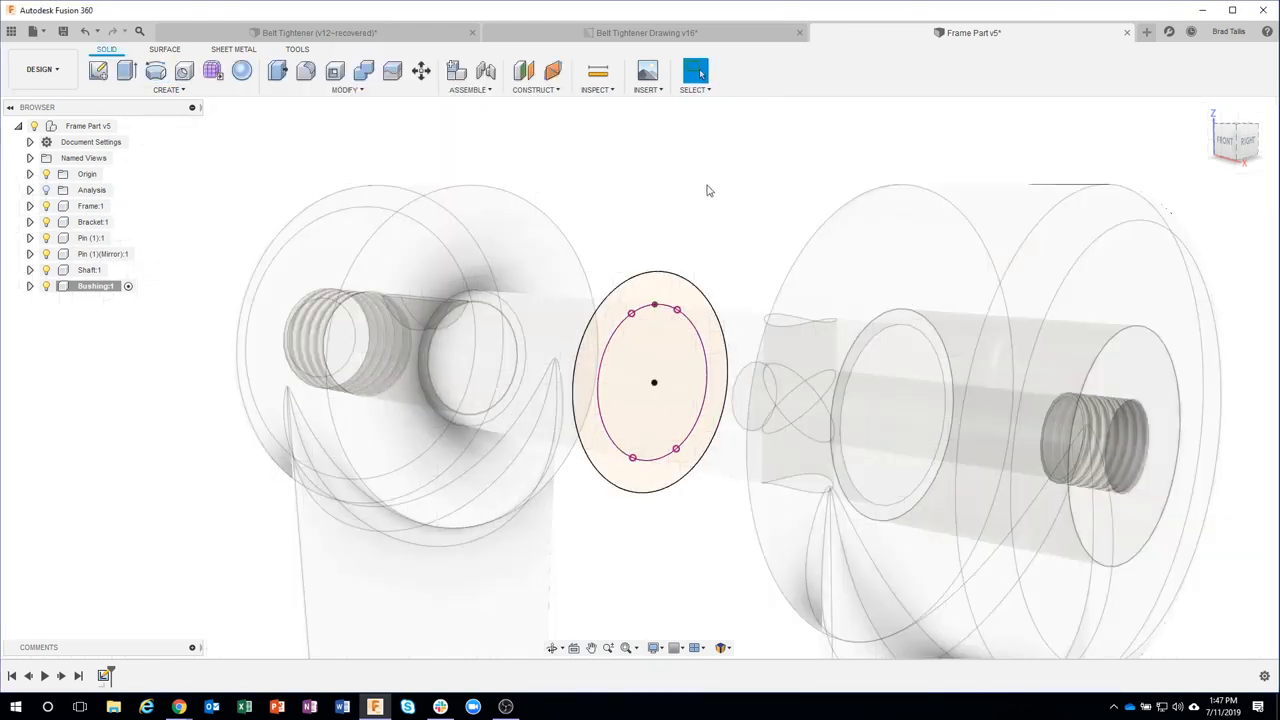
- Reopen the bushing sketch for editing and examine the keyway dimensions on the bushing sheet of the Belt Tightener drawing
{"action": "double_click", "coordinate": [106, 676]}
{"action": "mouse_move", "coordinate": [749, 380]}
{"action": "middle_mouse_down", "text": "shift"}
{"action": "mouse_move", "coordinate": [477, 311]}
{"action": "mouse_move", "coordinate": [430, 320]}
{"action": "middle_mouse_up", "text": "shift"}
{"action": "scroll", "coordinate": [459, 229], "scroll_direction": "up", "scroll_amount": 5}
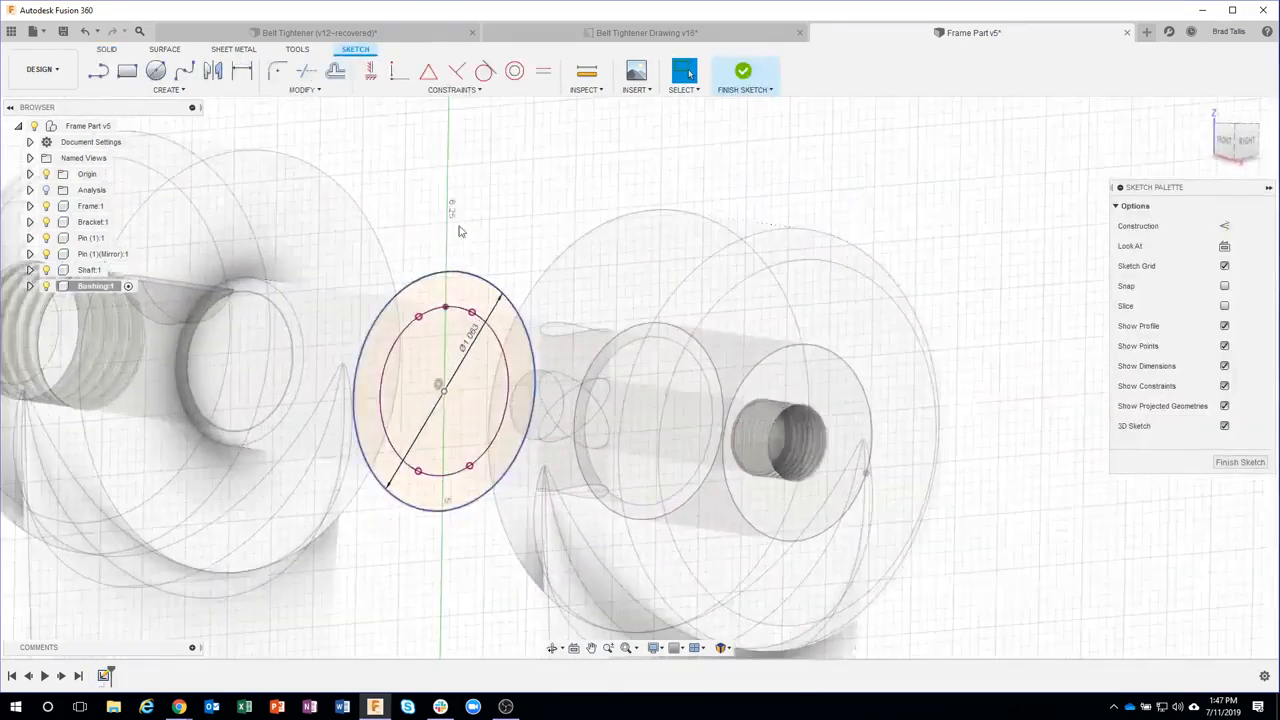
{"action": "left_click", "coordinate": [590, 33]}
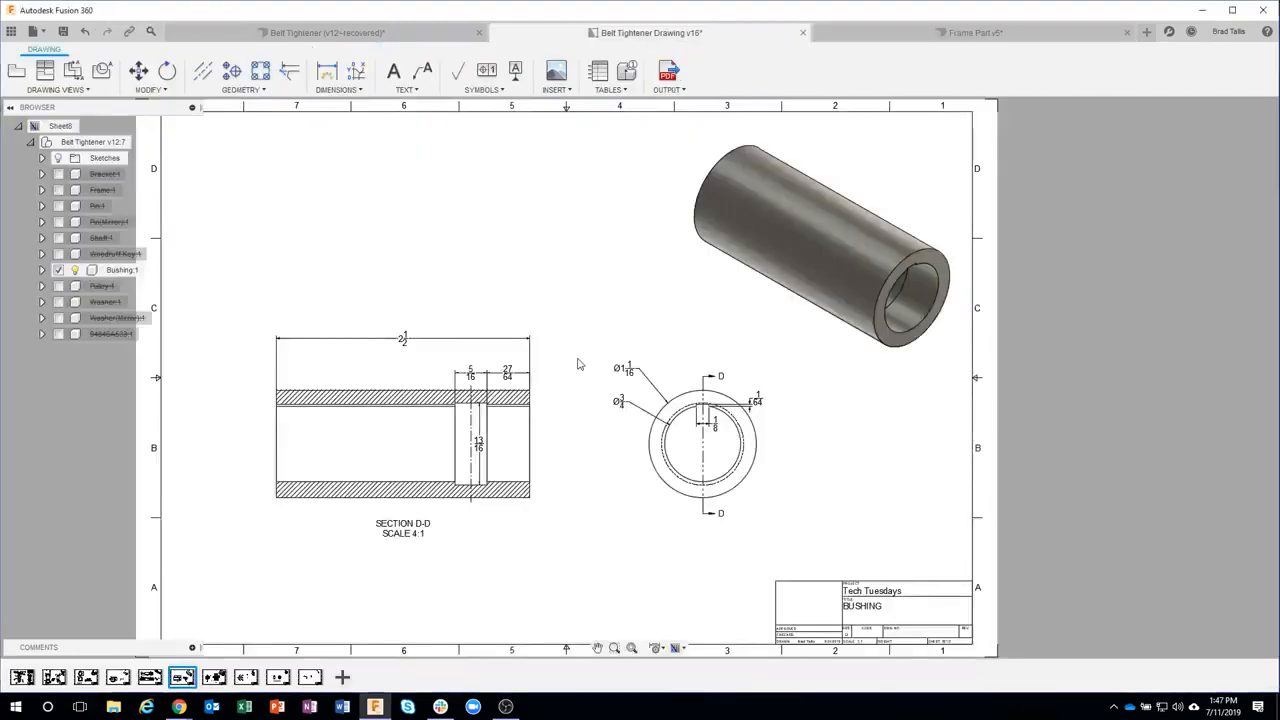
{"action": "scroll", "coordinate": [705, 410], "scroll_direction": "up", "scroll_amount": 3}
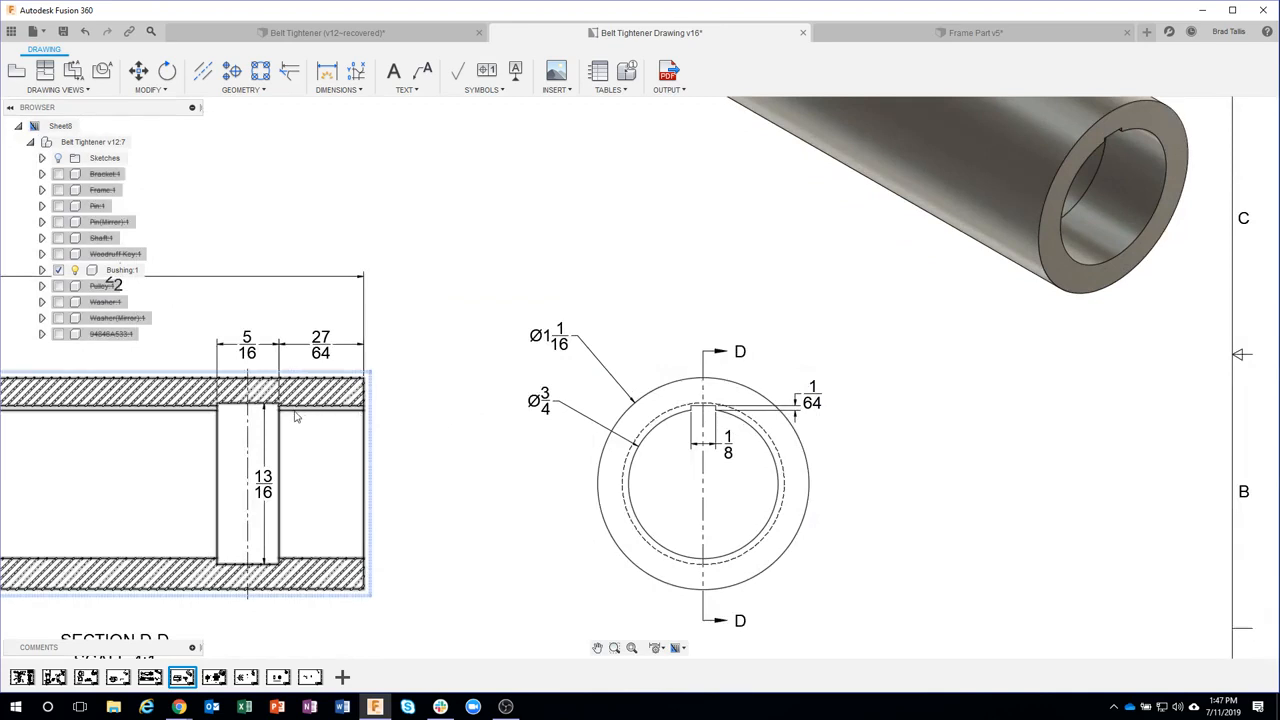
{"action": "middle_click_drag", "start_coordinate": [284, 446], "coordinate": [432, 449]}
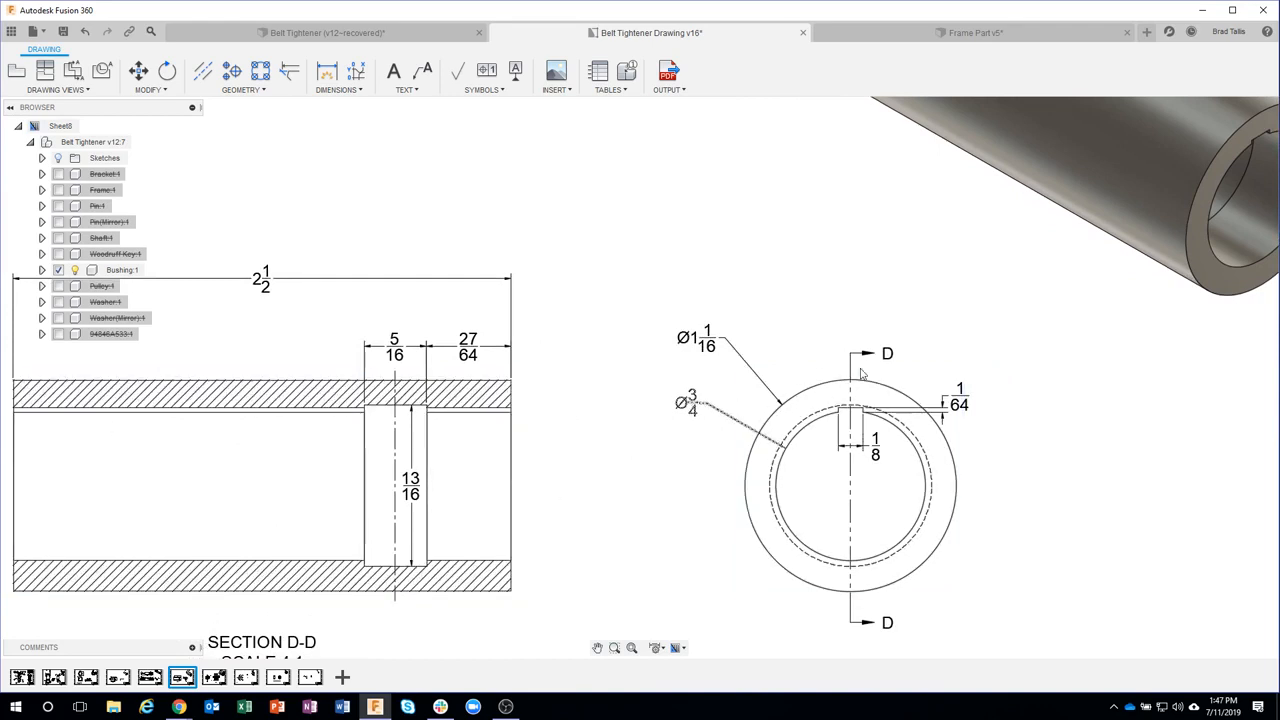
{"action": "scroll", "coordinate": [915, 370], "scroll_direction": "down", "scroll_amount": 5}
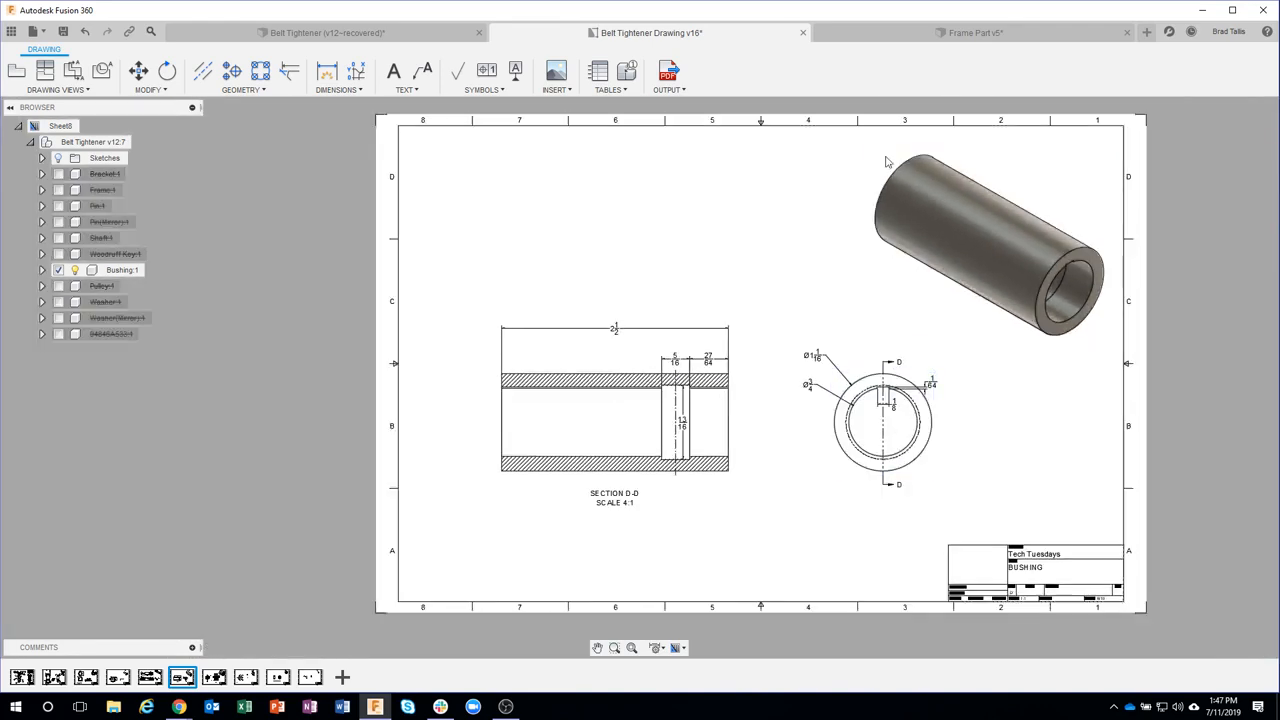
{"action": "left_click", "coordinate": [915, 36]}
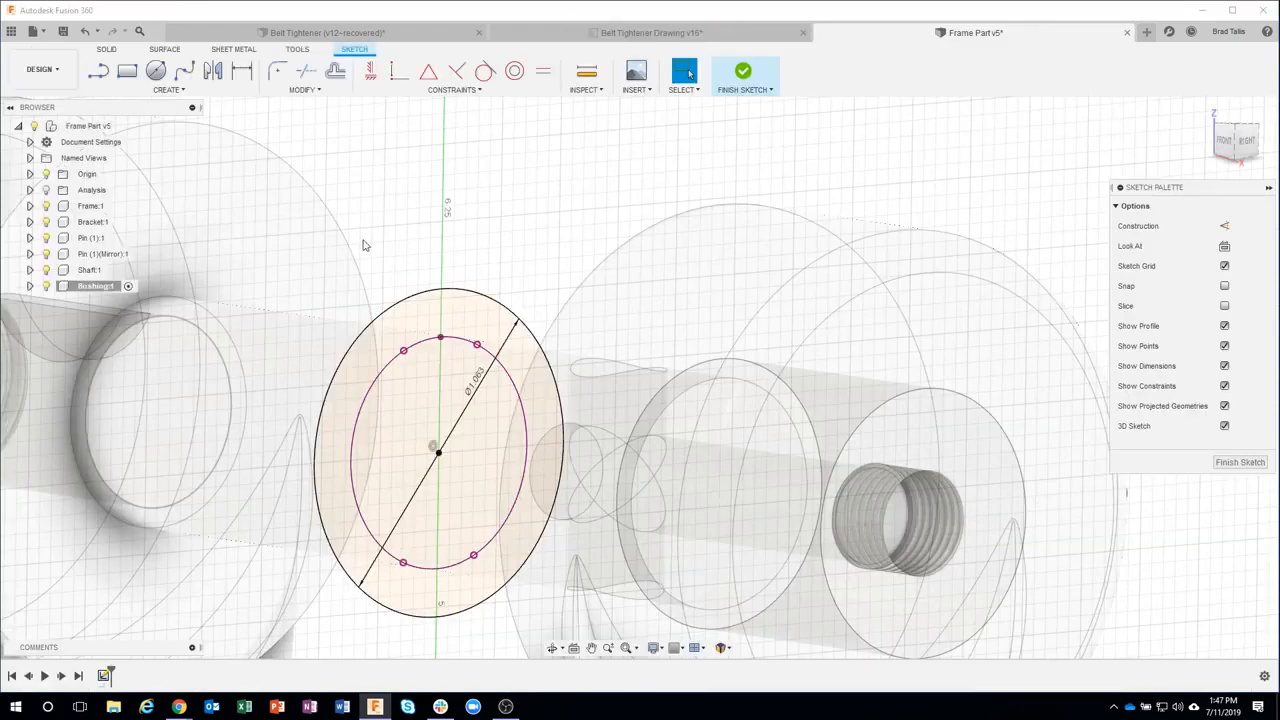
- Sketch a center rectangle 0.125 in wide and 1/32 in high for the keyway, centred on the projected circle's uppermost point
{"action": "left_click", "coordinate": [127, 70]}
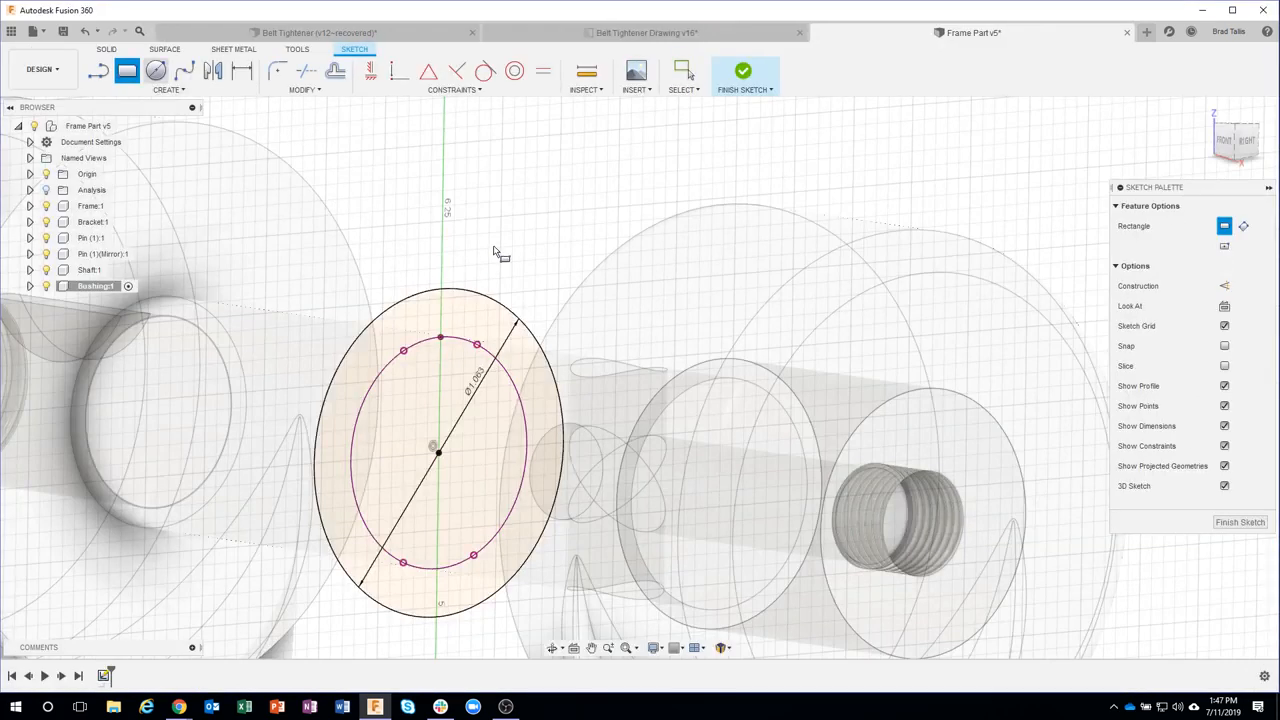
{"action": "left_click", "coordinate": [1225, 248]}
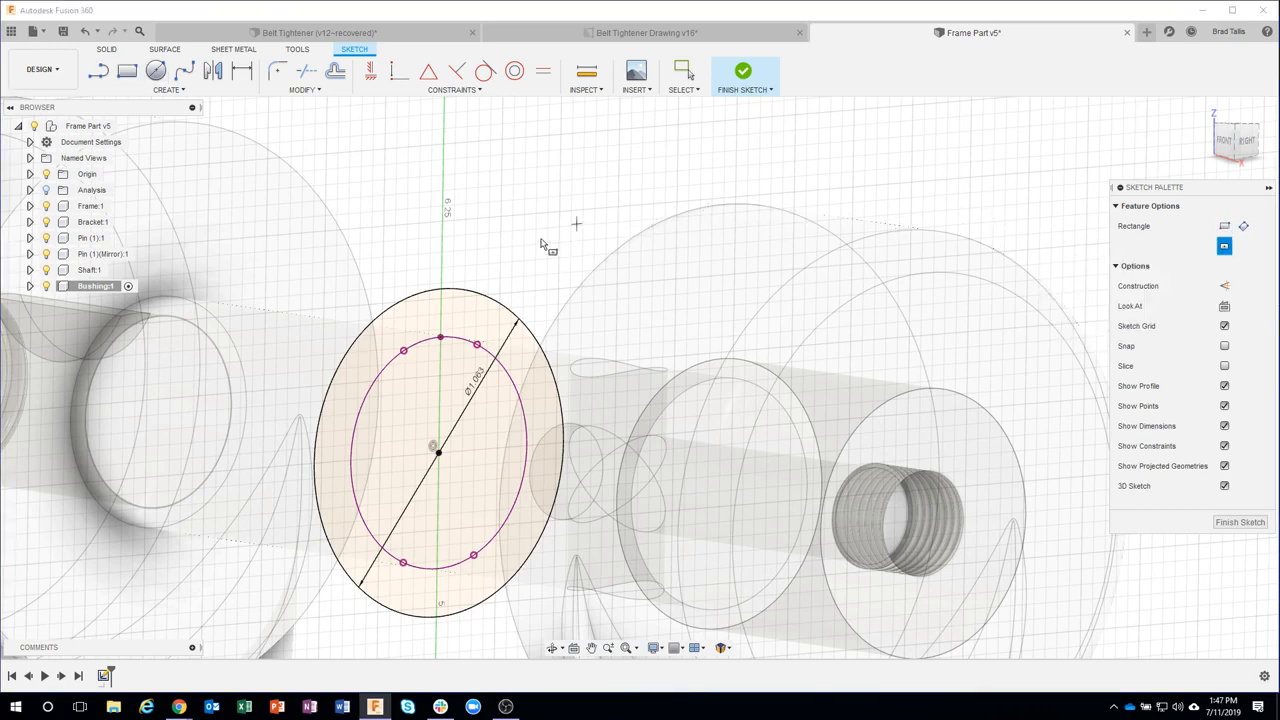
{"action": "scroll", "coordinate": [540, 243], "scroll_direction": "up", "scroll_amount": 3}
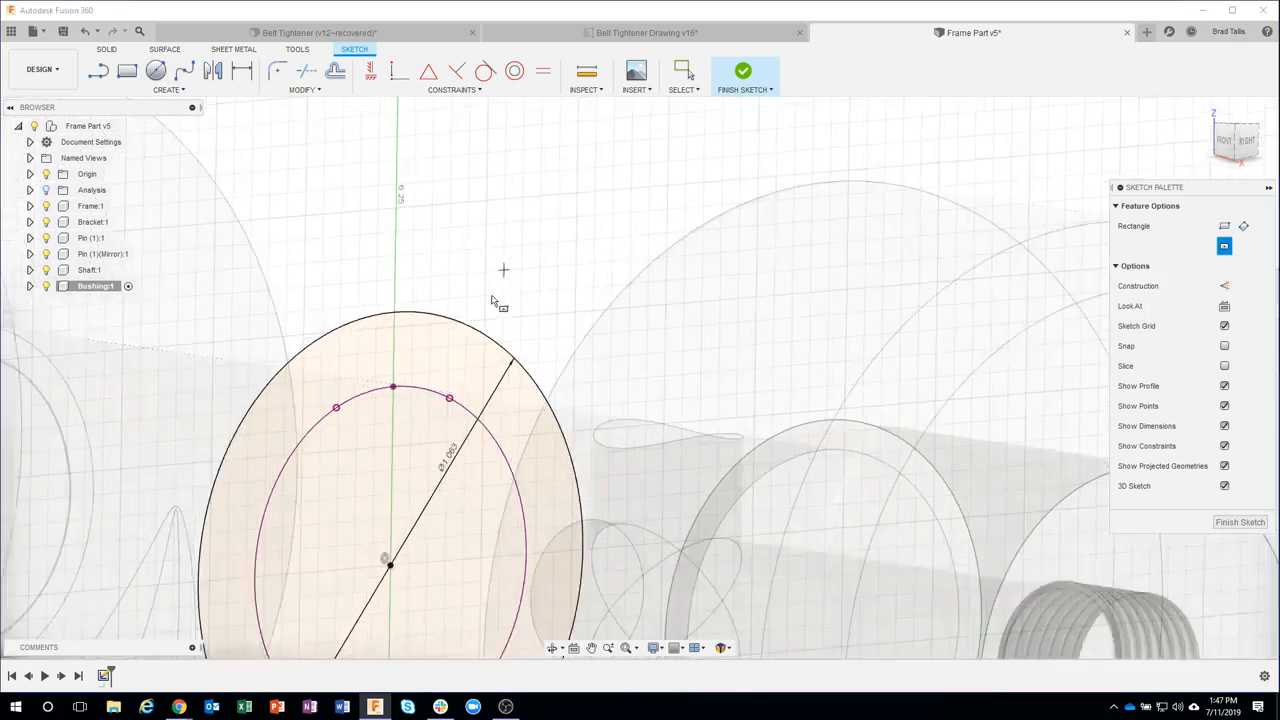
{"action": "left_click", "coordinate": [392, 388]}
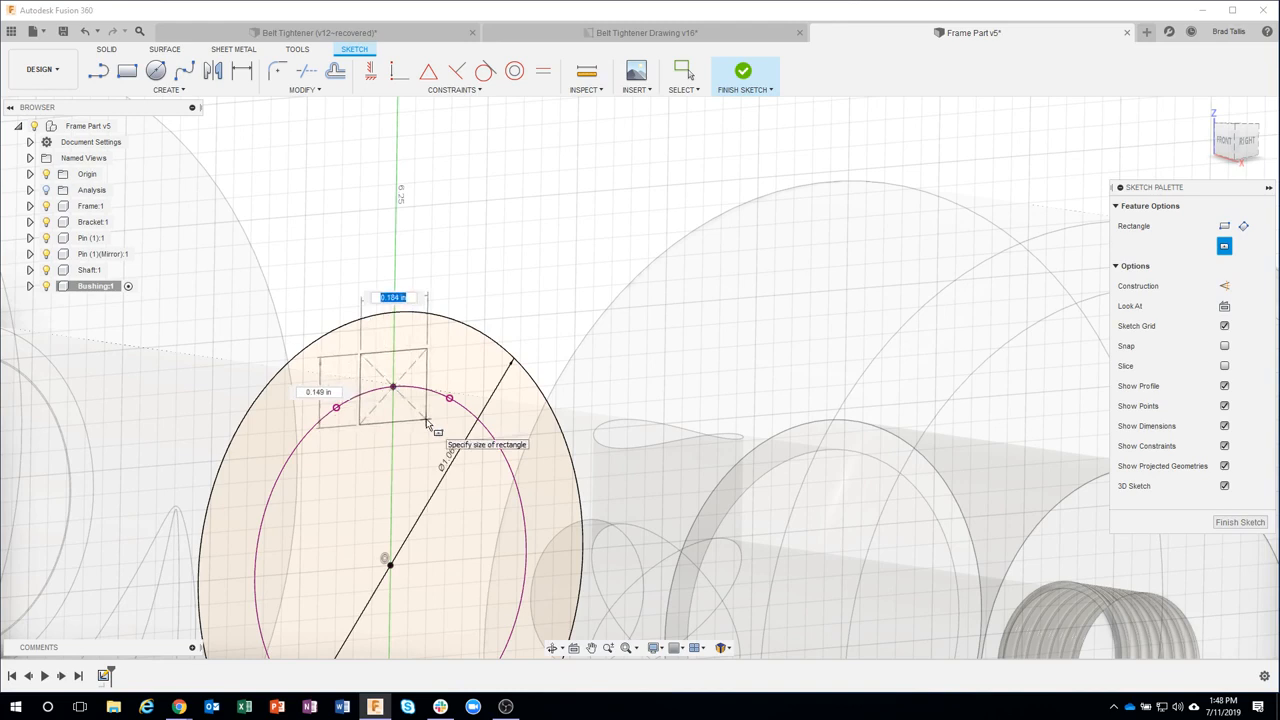
{"action": "type", "text": ".126"}
{"action": "key", "text": "Tab"}
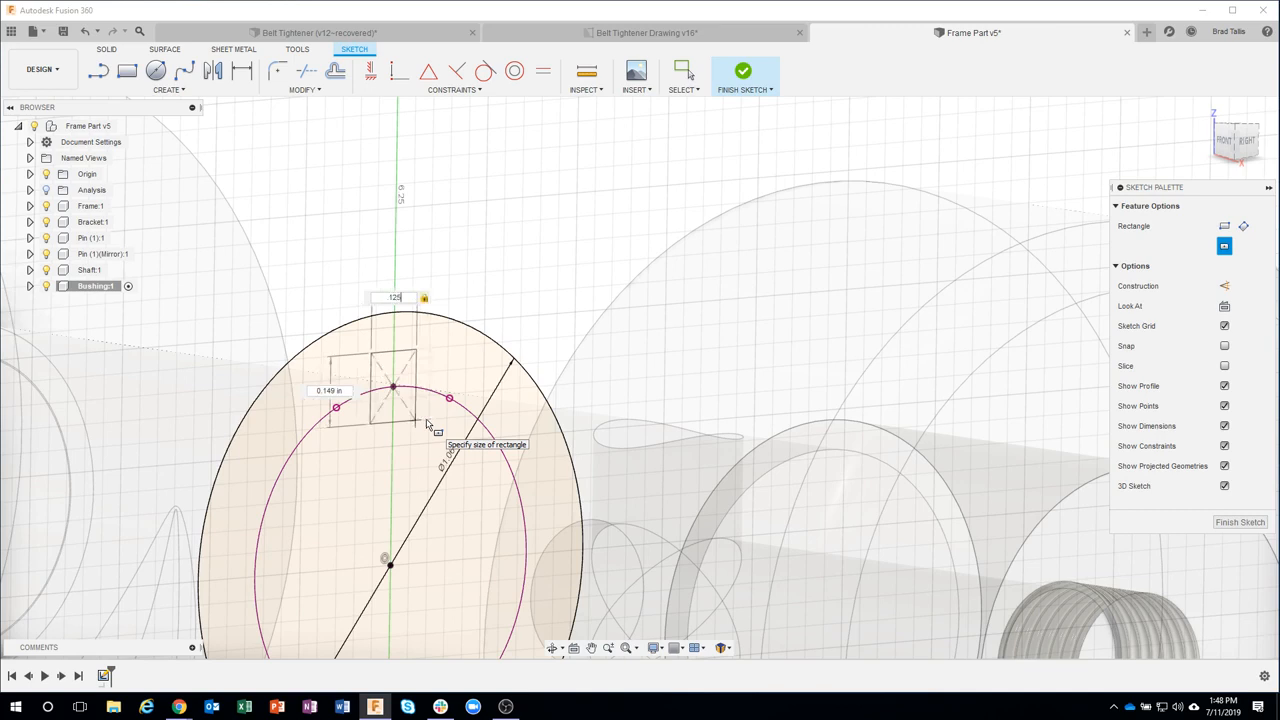
{"action": "key", "text": "Tab"}
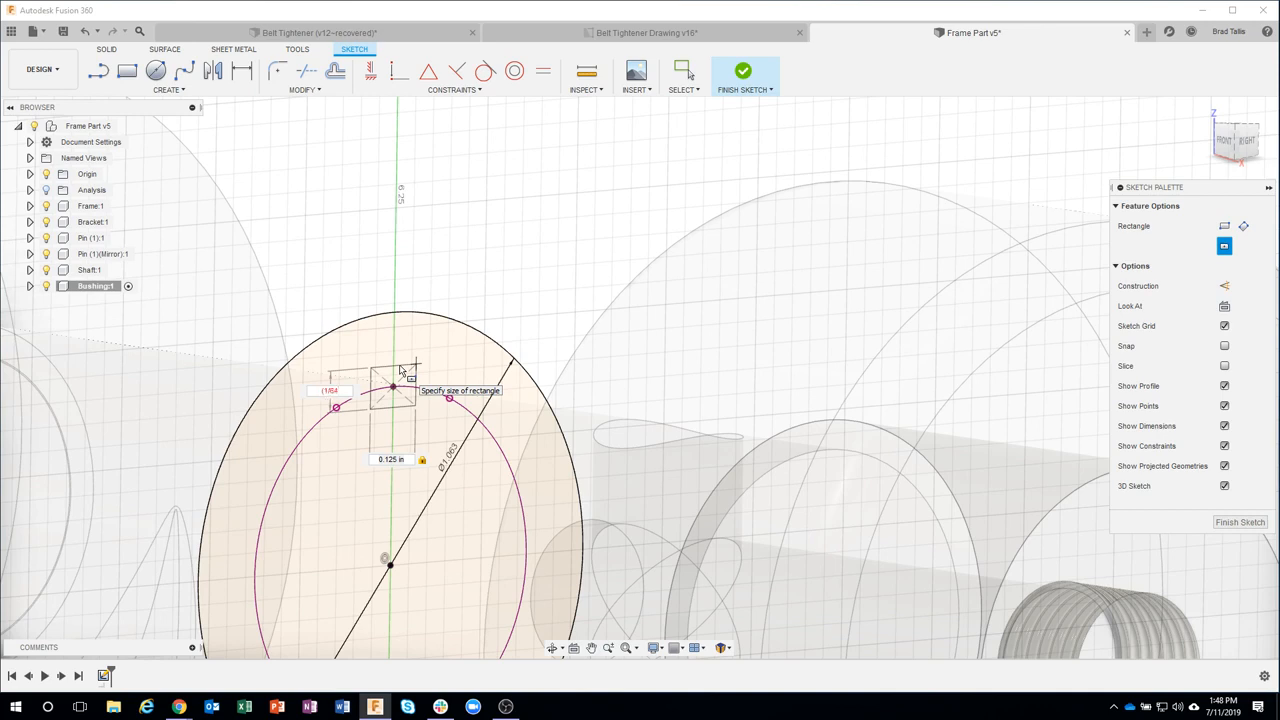
{"action": "key", "text": "Tab"}
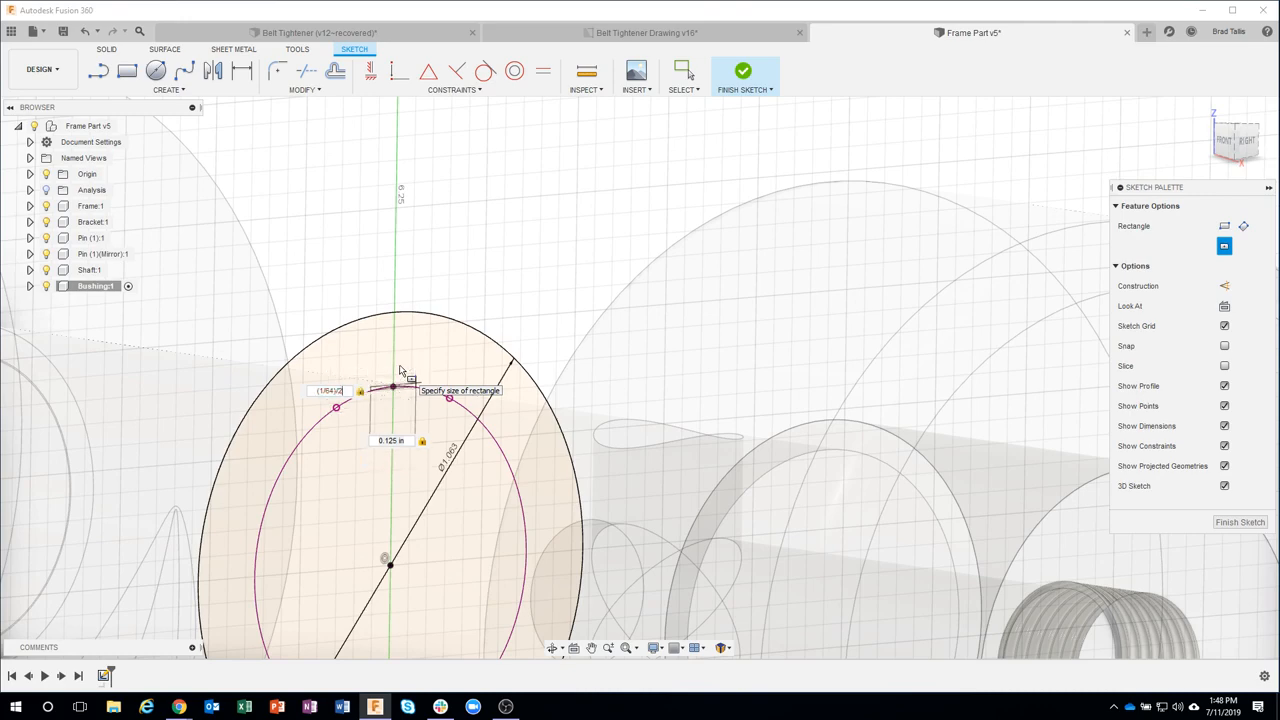
{"action": "scroll", "coordinate": [399, 371], "scroll_direction": "up", "scroll_amount": 4}
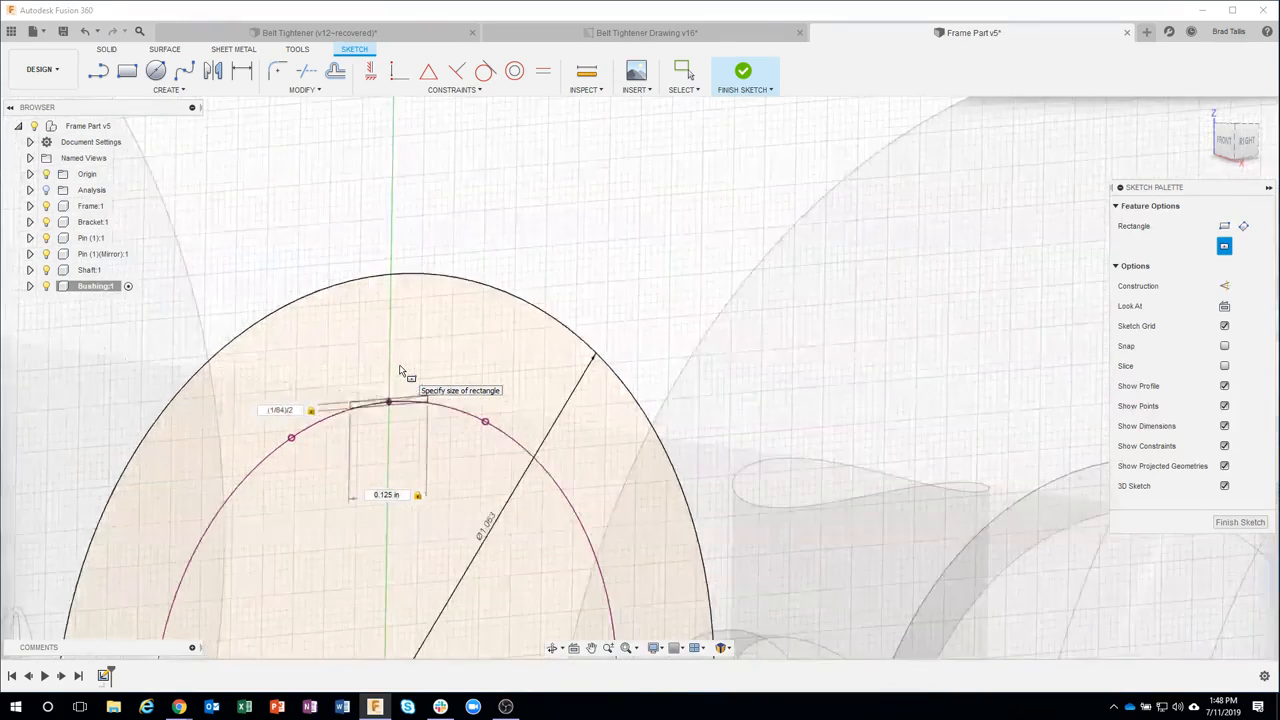
{"action": "scroll", "coordinate": [399, 371], "scroll_direction": "up", "scroll_amount": 1}
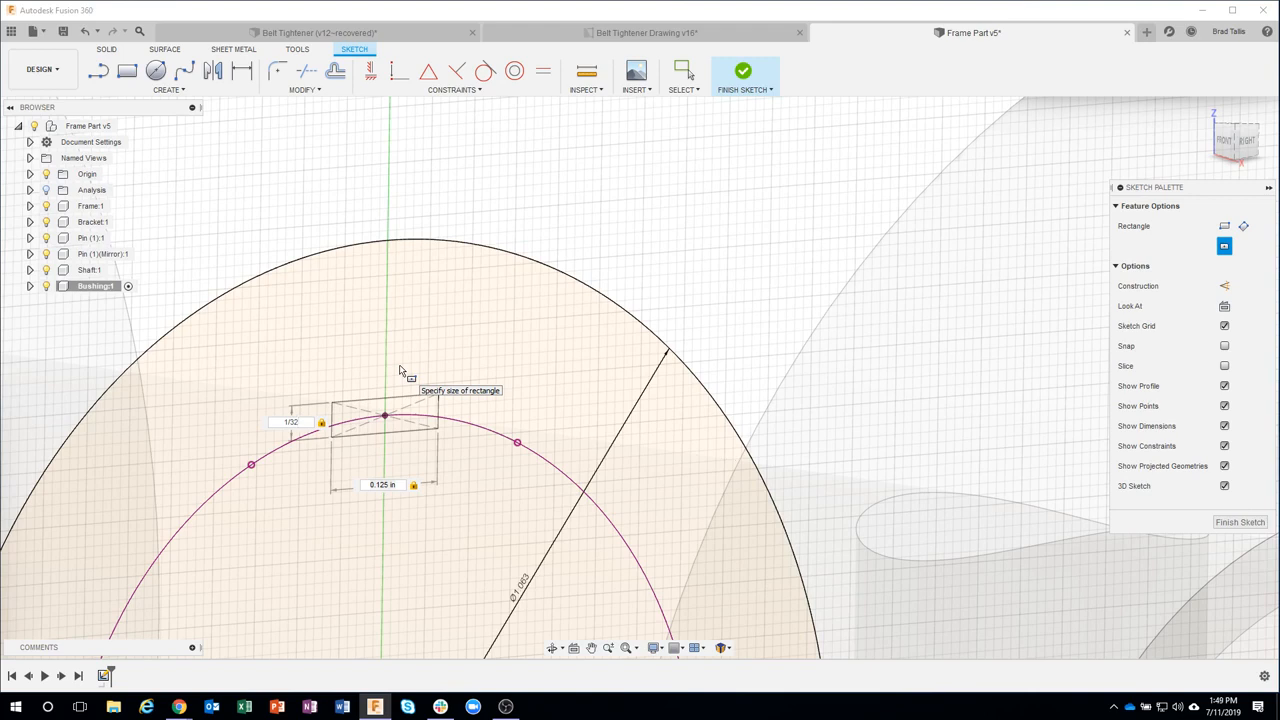
{"action": "key", "text": "Return"}
{"action": "key", "text": "Escape"}
- Finish the bushing sketch and check the ring-shaped profile between the two circles by selecting it, leaving nothing selected
{"action": "mouse_move", "coordinate": [754, 337]}
{"action": "middle_mouse_down", "text": "shift"}
{"action": "mouse_move", "coordinate": [749, 363]}
{"action": "mouse_move", "coordinate": [720, 343]}
{"action": "mouse_move", "coordinate": [580, 355]}
{"action": "middle_mouse_up", "text": "shift"}
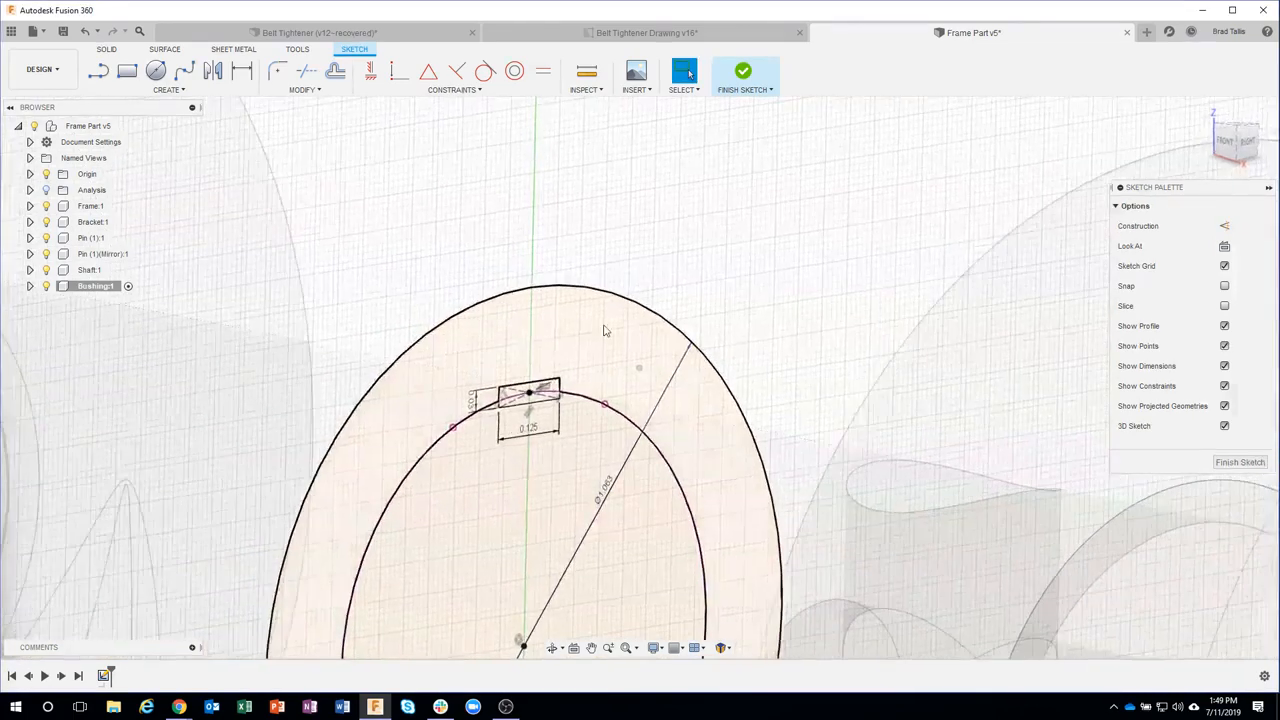
{"action": "scroll", "coordinate": [686, 211], "scroll_direction": "down", "scroll_amount": 2}
{"action": "left_click", "coordinate": [743, 76]}
{"action": "scroll", "coordinate": [620, 260], "scroll_direction": "down", "scroll_amount": 6}
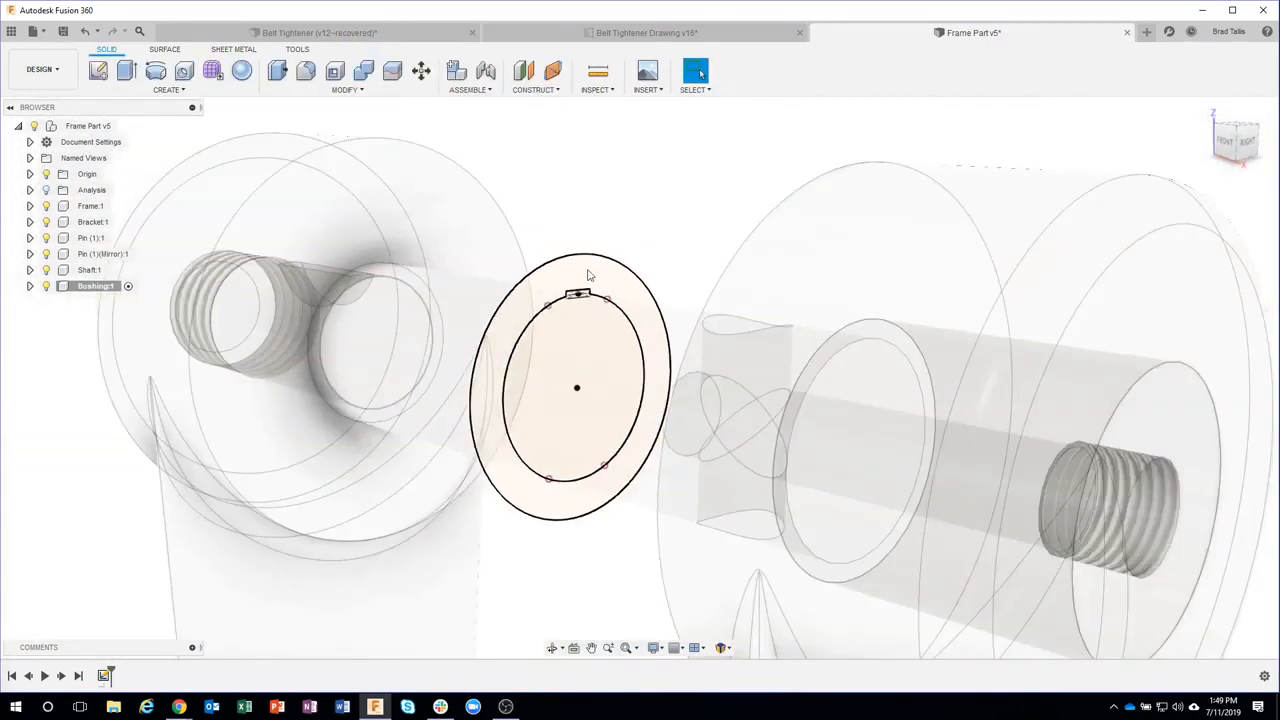
{"action": "left_click", "coordinate": [589, 275]}
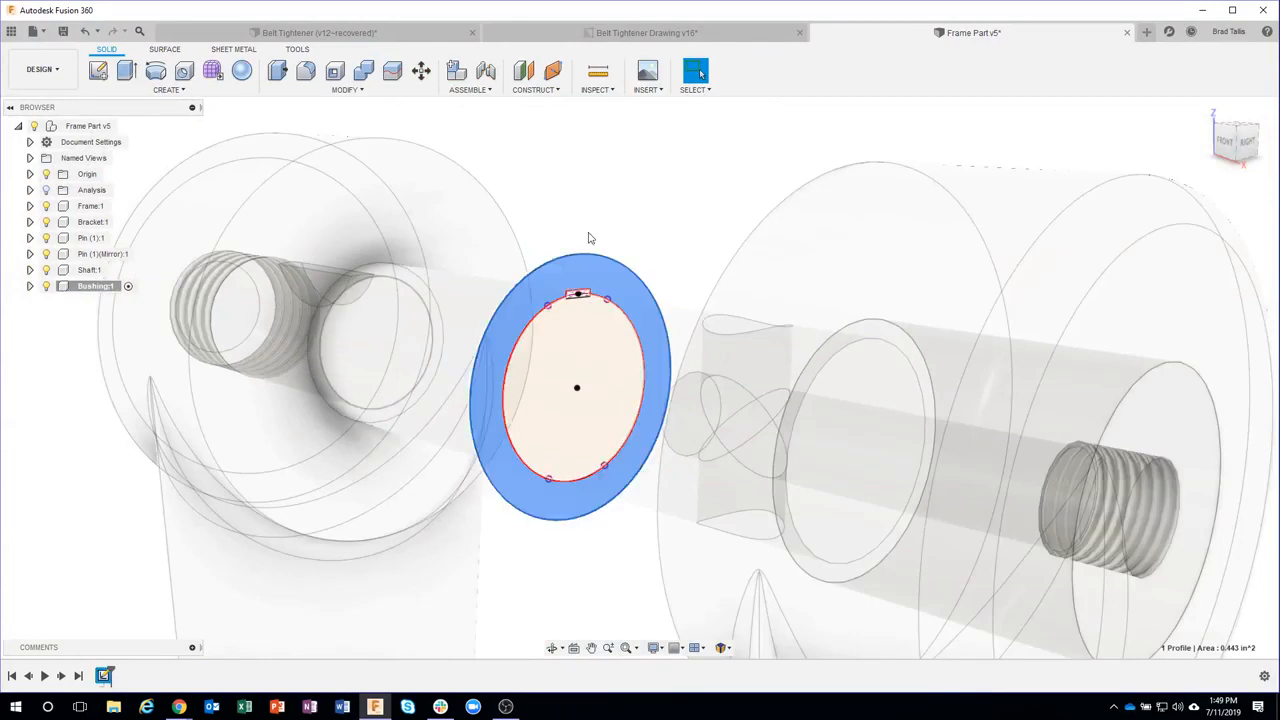
{"action": "left_click", "coordinate": [595, 232]}
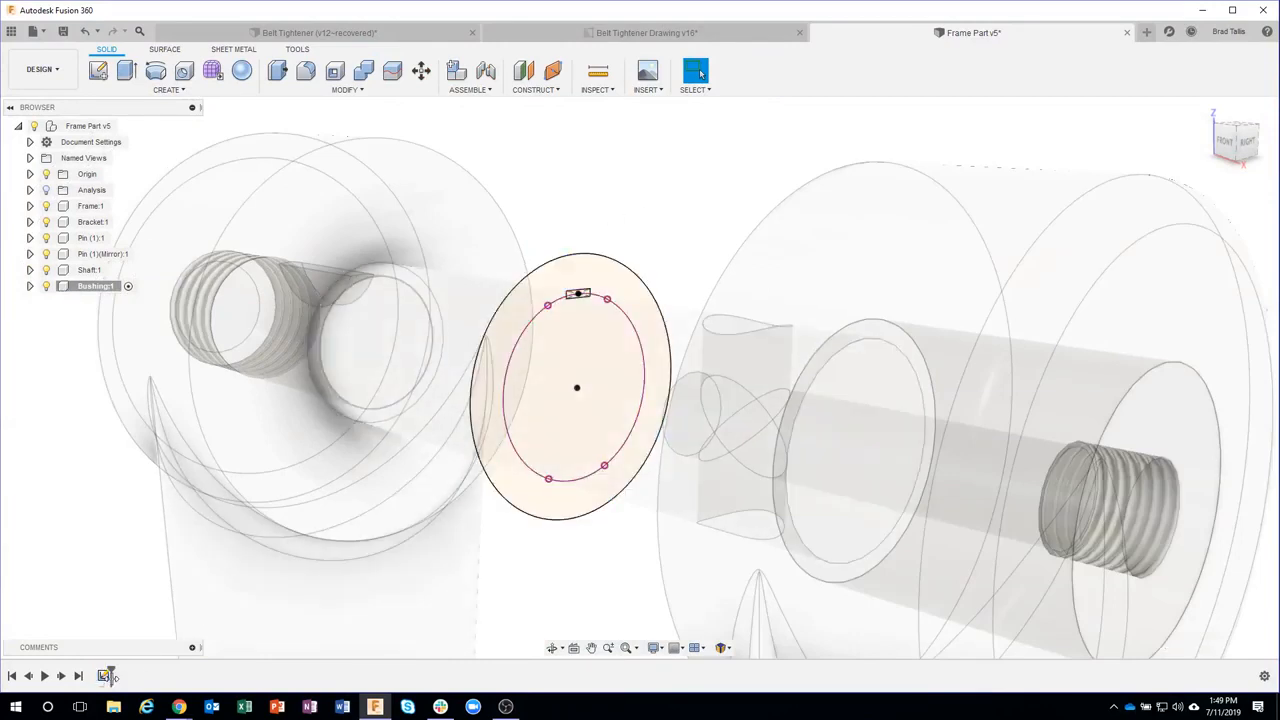
- Reopen the bushing sketch and extrude its ring-shaped profile, leaving out the bore and keyway, to about 0.448 in as a new body
{"action": "double_click", "coordinate": [104, 676]}
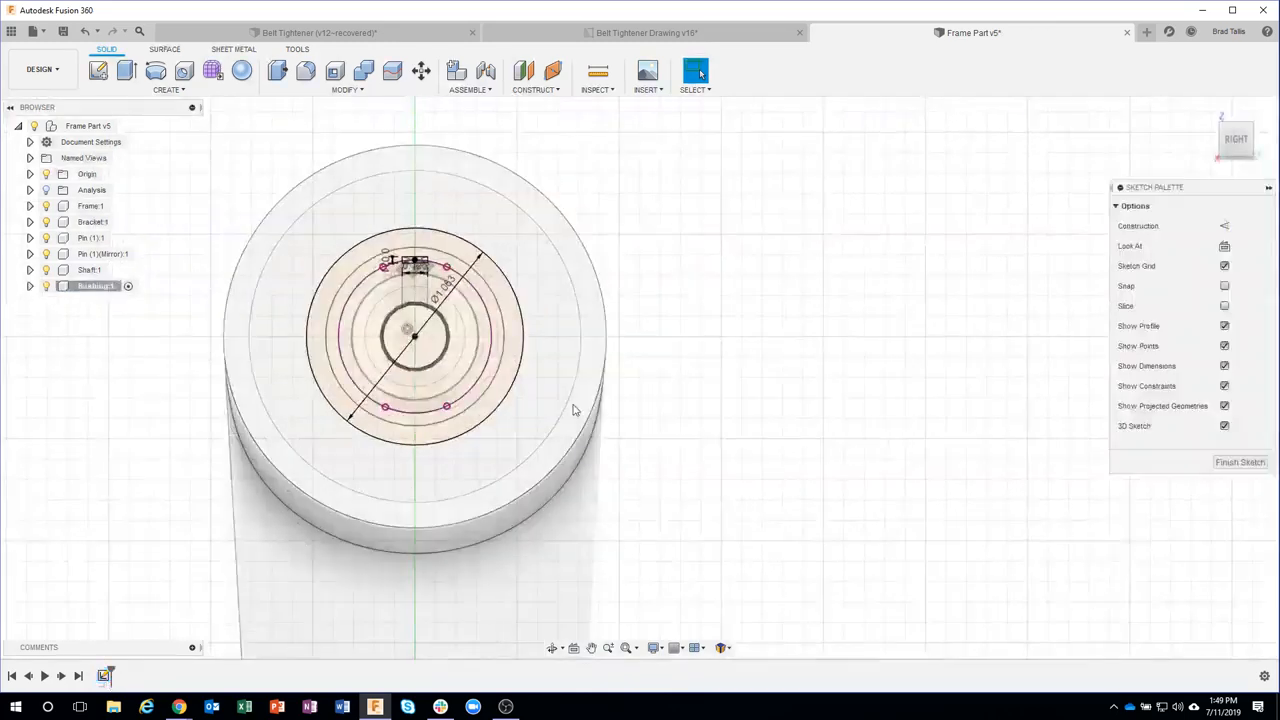
{"action": "middle_click_drag", "start_coordinate": [332, 313], "coordinate": [575, 405]}
{"action": "scroll", "coordinate": [493, 293], "scroll_direction": "up", "scroll_amount": 3}
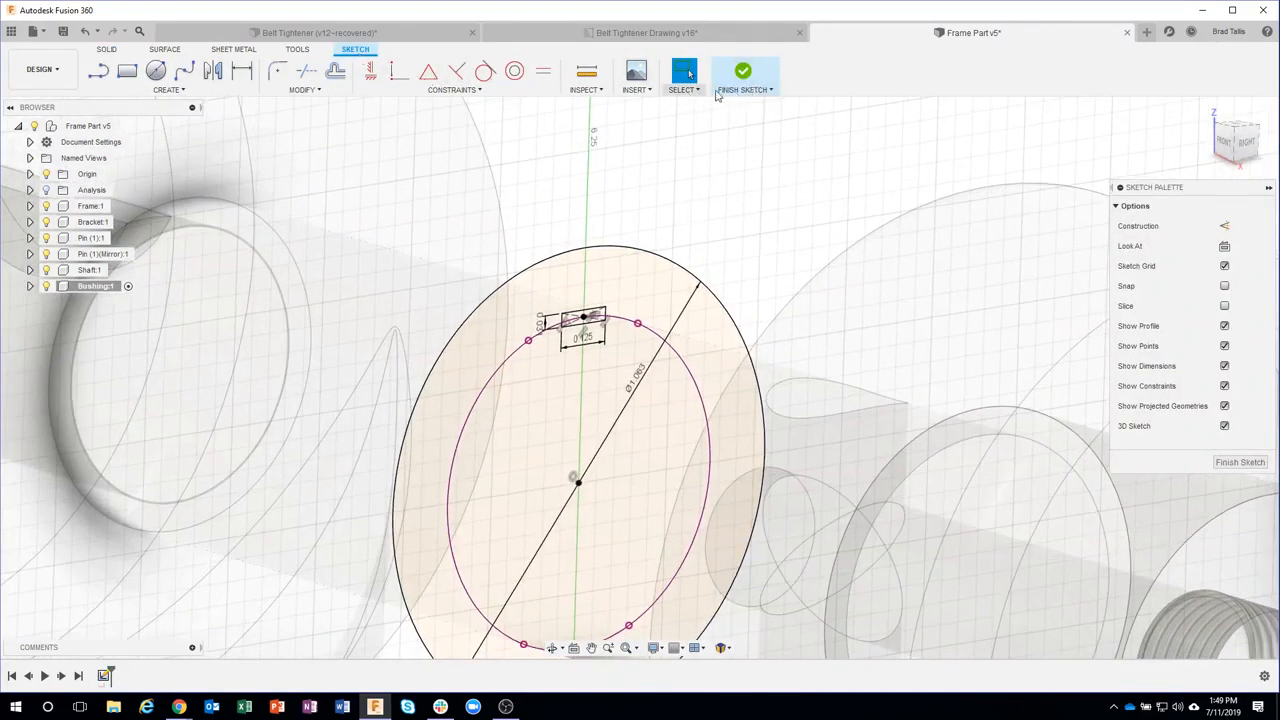
{"action": "middle_click_drag", "start_coordinate": [643, 248], "coordinate": [649, 237], "text": "shift"}
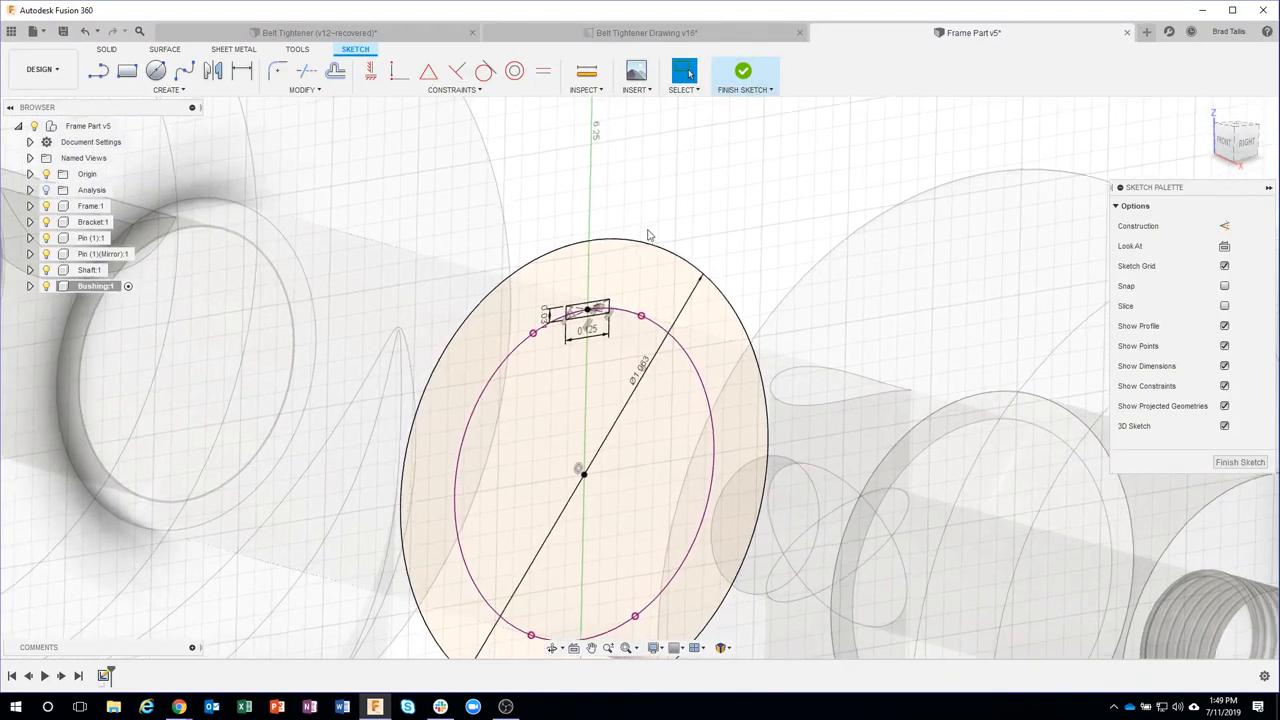
{"action": "left_click", "coordinate": [628, 286]}
{"action": "right_click", "coordinate": [628, 283]}
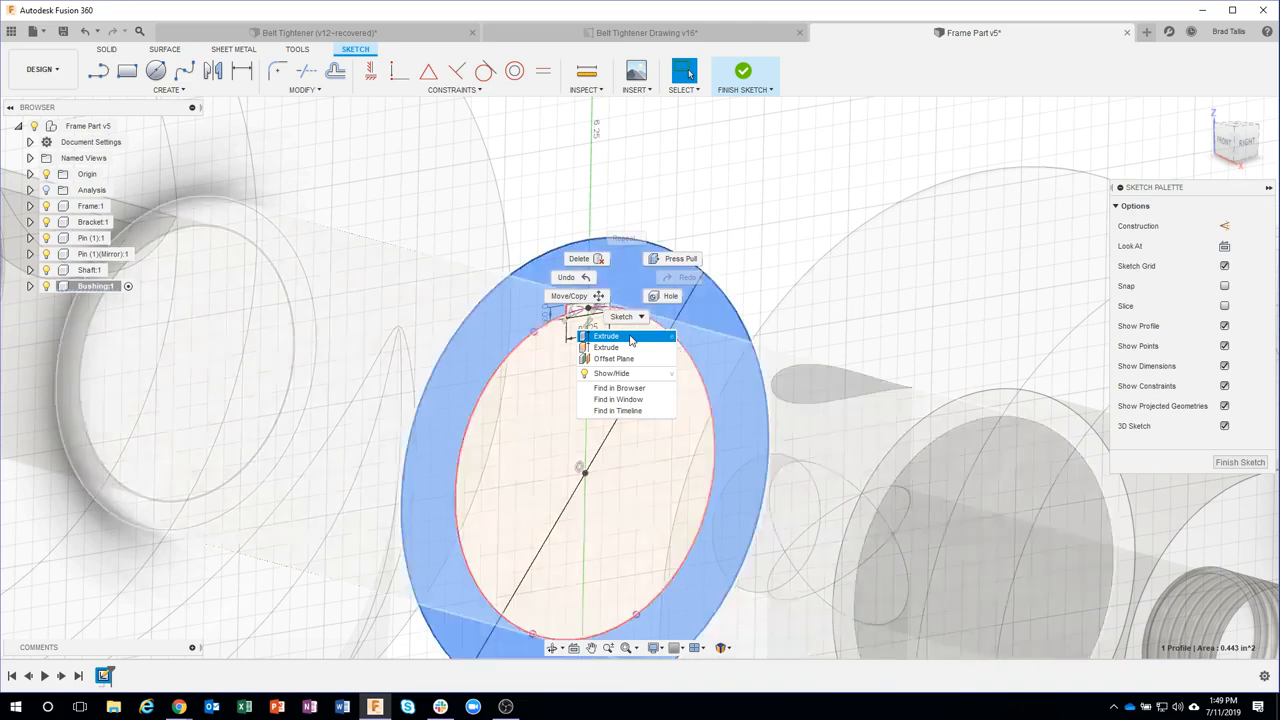
{"action": "left_click", "coordinate": [630, 338]}
{"action": "scroll", "coordinate": [627, 420], "scroll_direction": "down", "scroll_amount": 3}
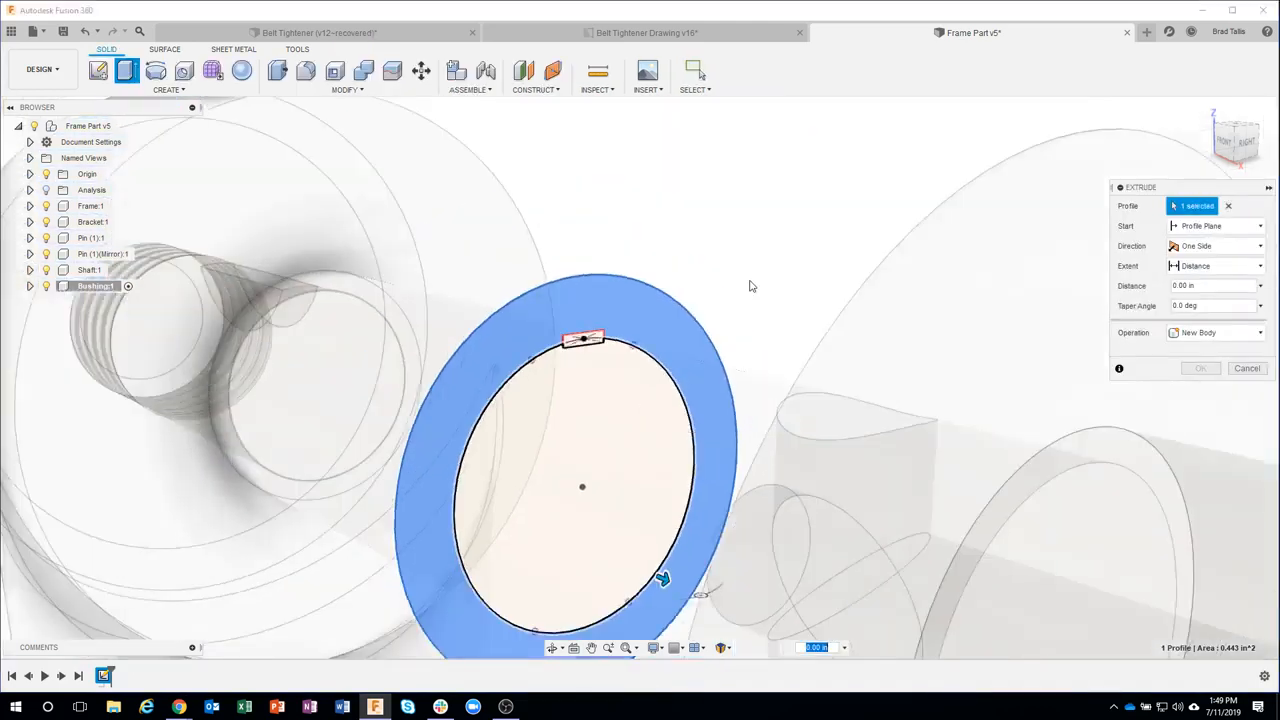
{"action": "middle_click_drag", "start_coordinate": [647, 294], "coordinate": [825, 229], "text": "shift"}
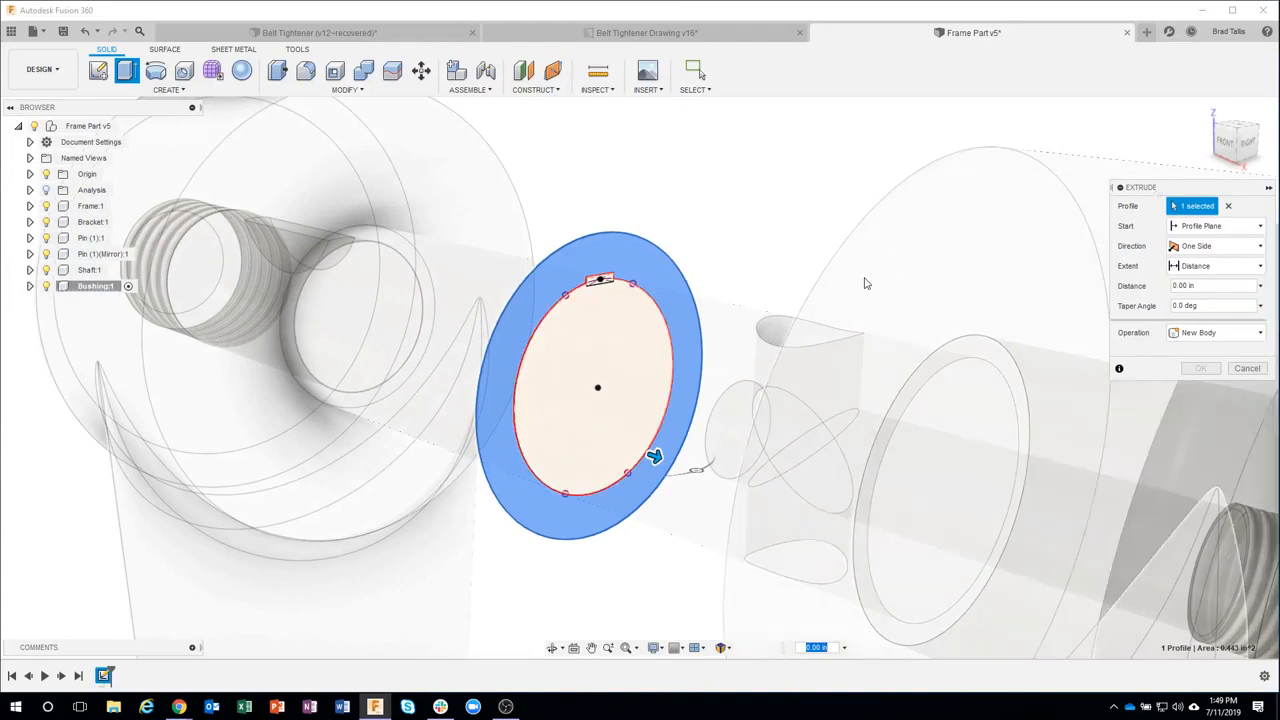
{"action": "left_click_drag", "start_coordinate": [653, 455], "coordinate": [550, 422]}
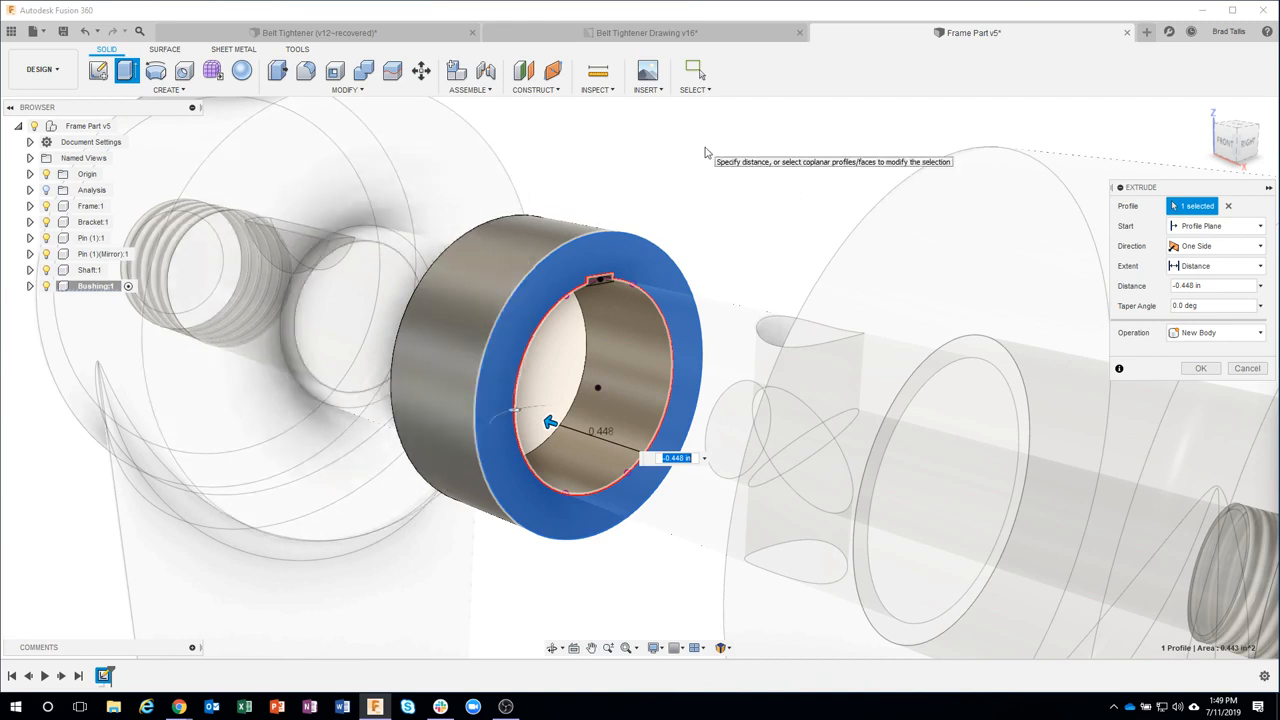
- Make the bushing extrusion symmetric with whole-length measurement, set its distance to 2.5 in and complete it as a new body
{"action": "scroll", "coordinate": [703, 246], "scroll_direction": "down", "scroll_amount": 3}
{"action": "middle_click_drag", "start_coordinate": [703, 243], "coordinate": [671, 223], "text": "shift"}
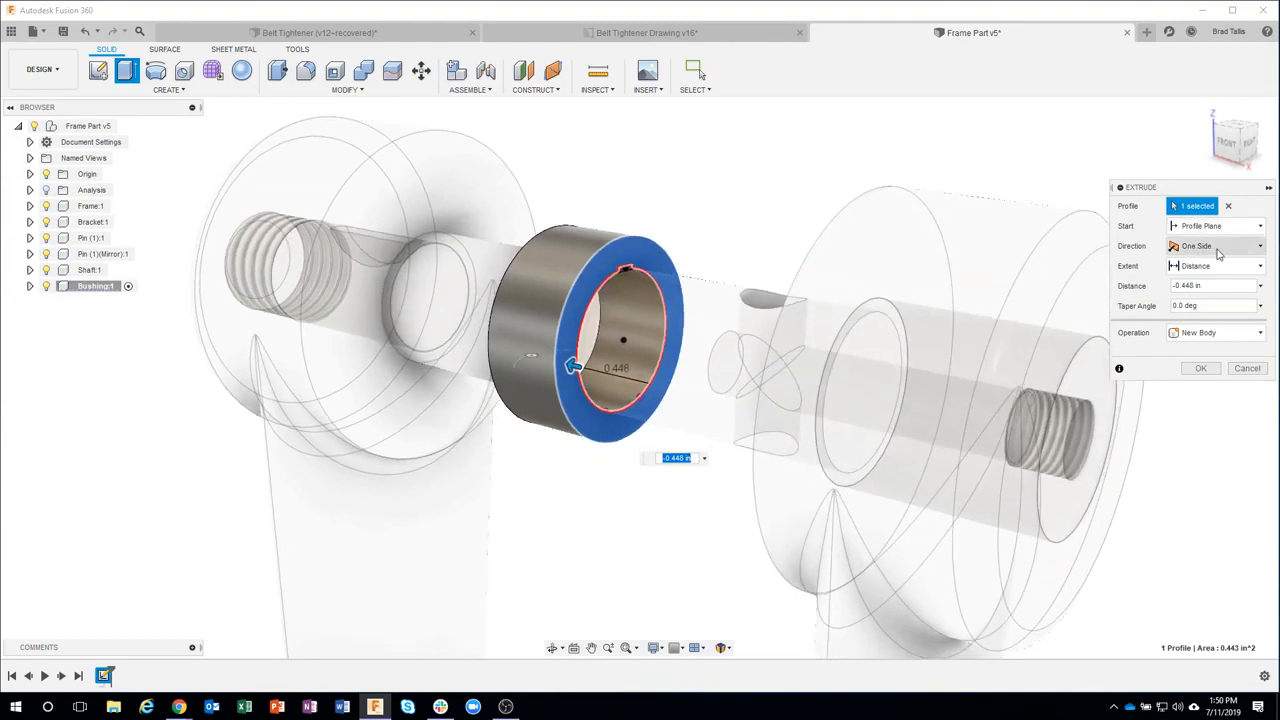
{"action": "left_click", "coordinate": [1218, 254]}
{"action": "left_click", "coordinate": [1217, 297]}
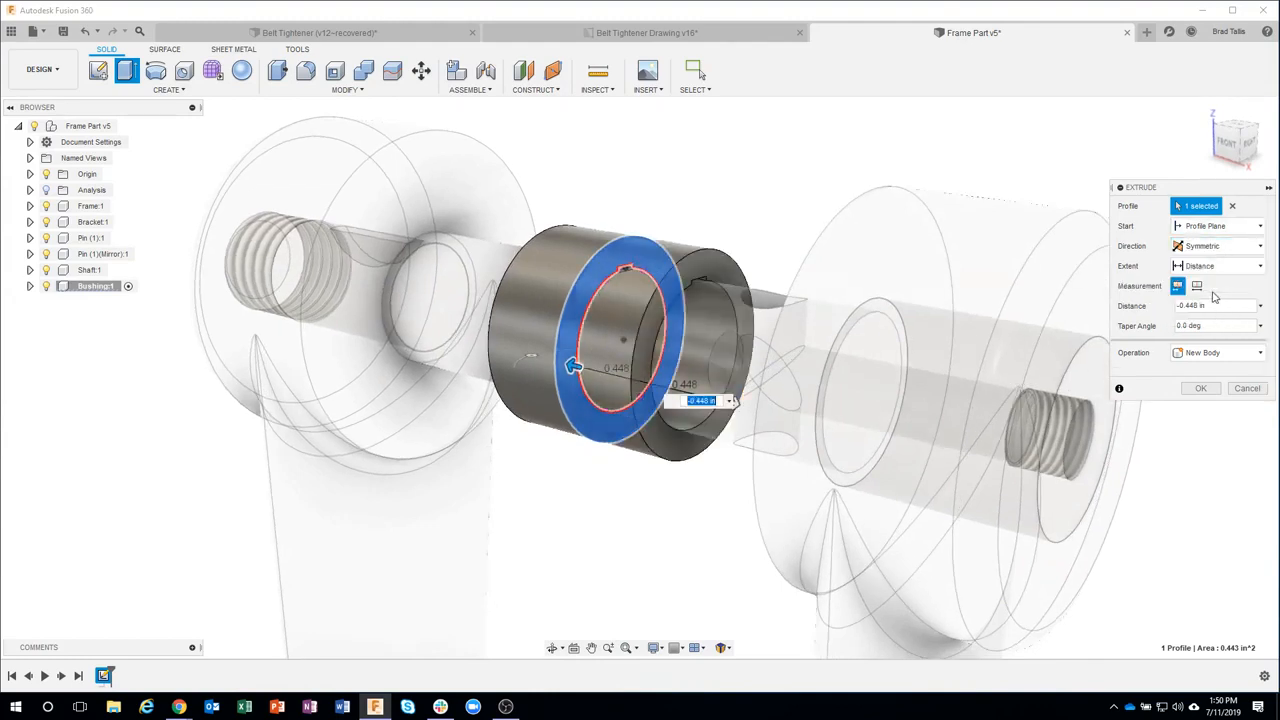
{"action": "left_click", "coordinate": [1198, 287]}
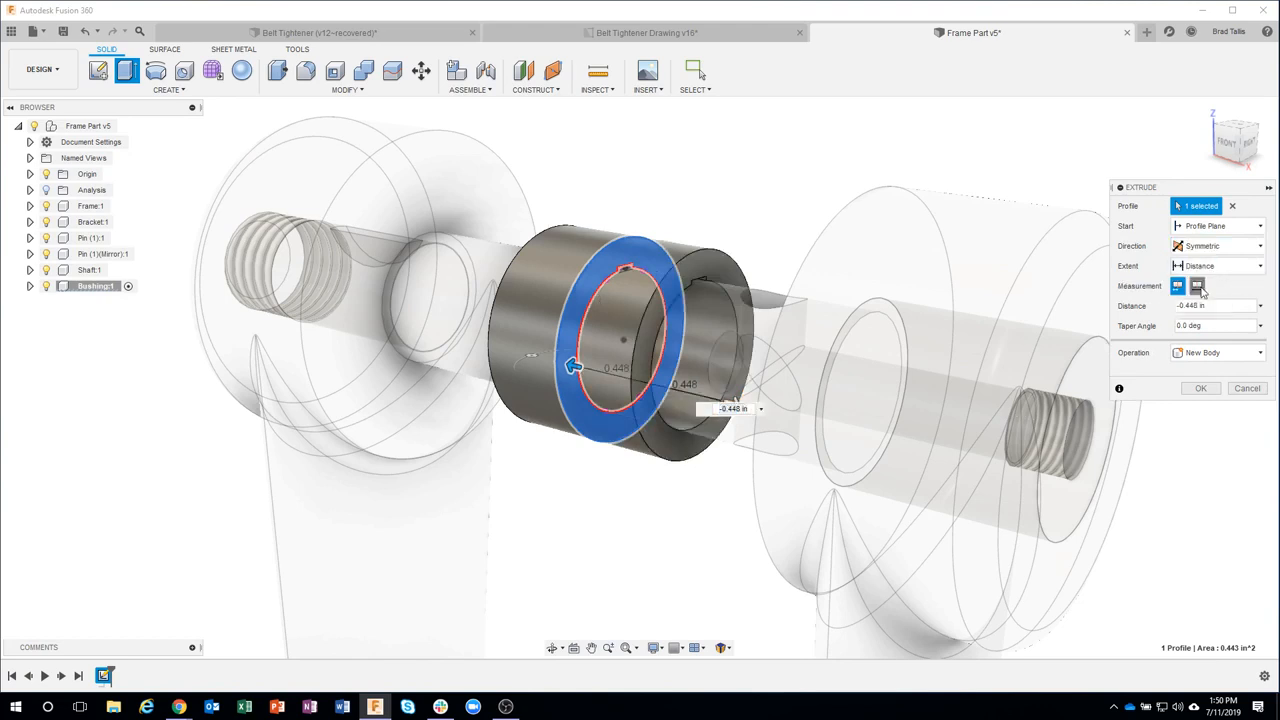
{"action": "left_click", "coordinate": [1180, 306]}
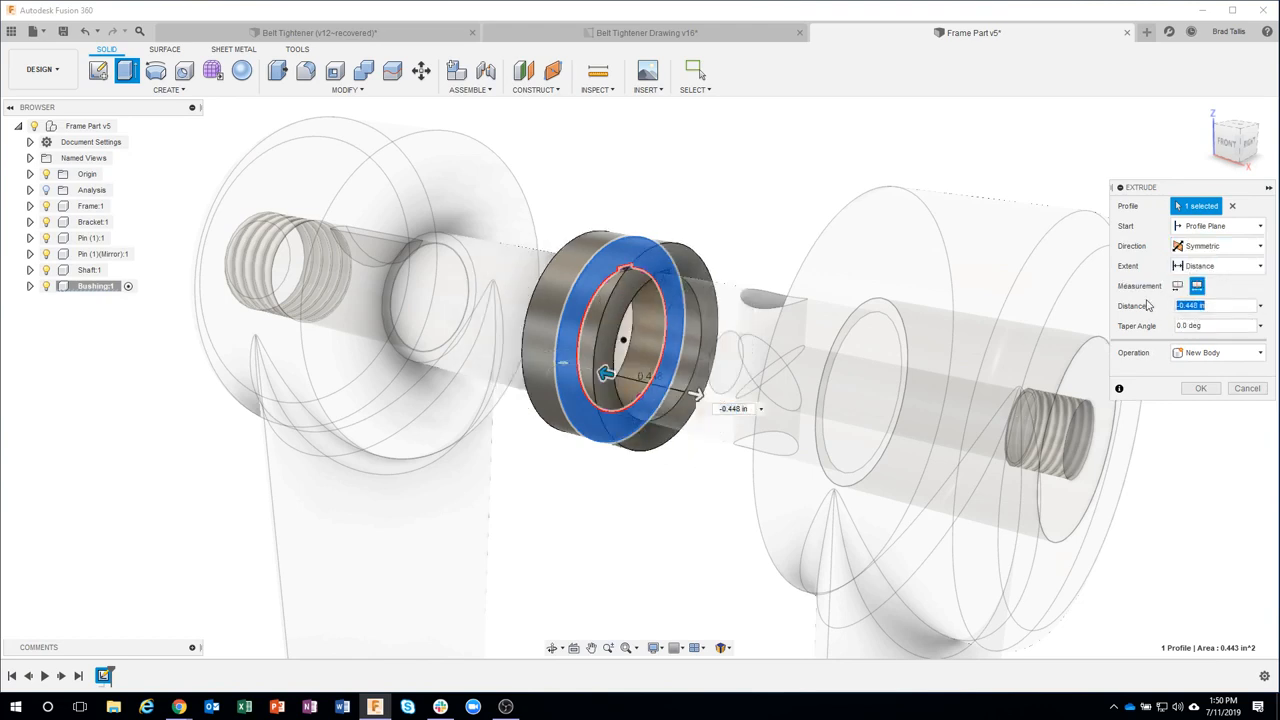
{"action": "type", "text": "2"}
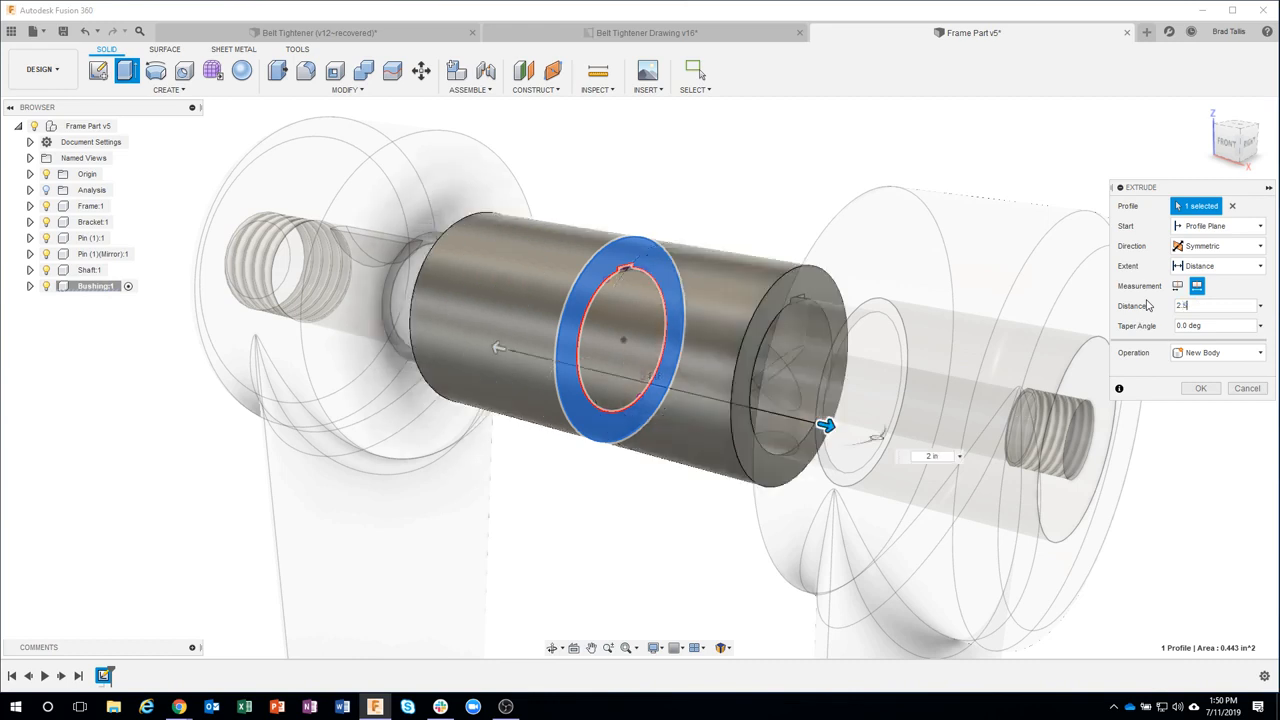
{"action": "type", "text": ".5"}
{"action": "middle_click_drag", "start_coordinate": [1097, 273], "coordinate": [763, 348], "text": "shift"}
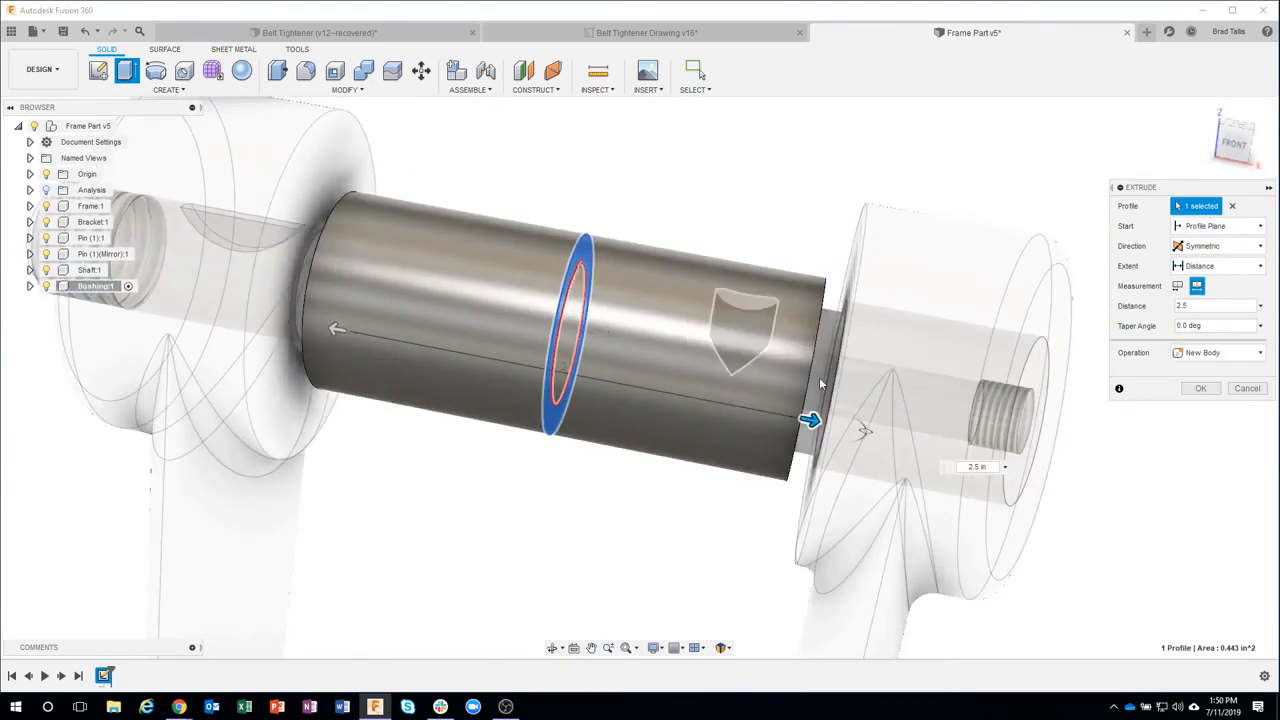
{"action": "middle_click_drag", "start_coordinate": [348, 272], "coordinate": [1190, 398], "text": "shift"}
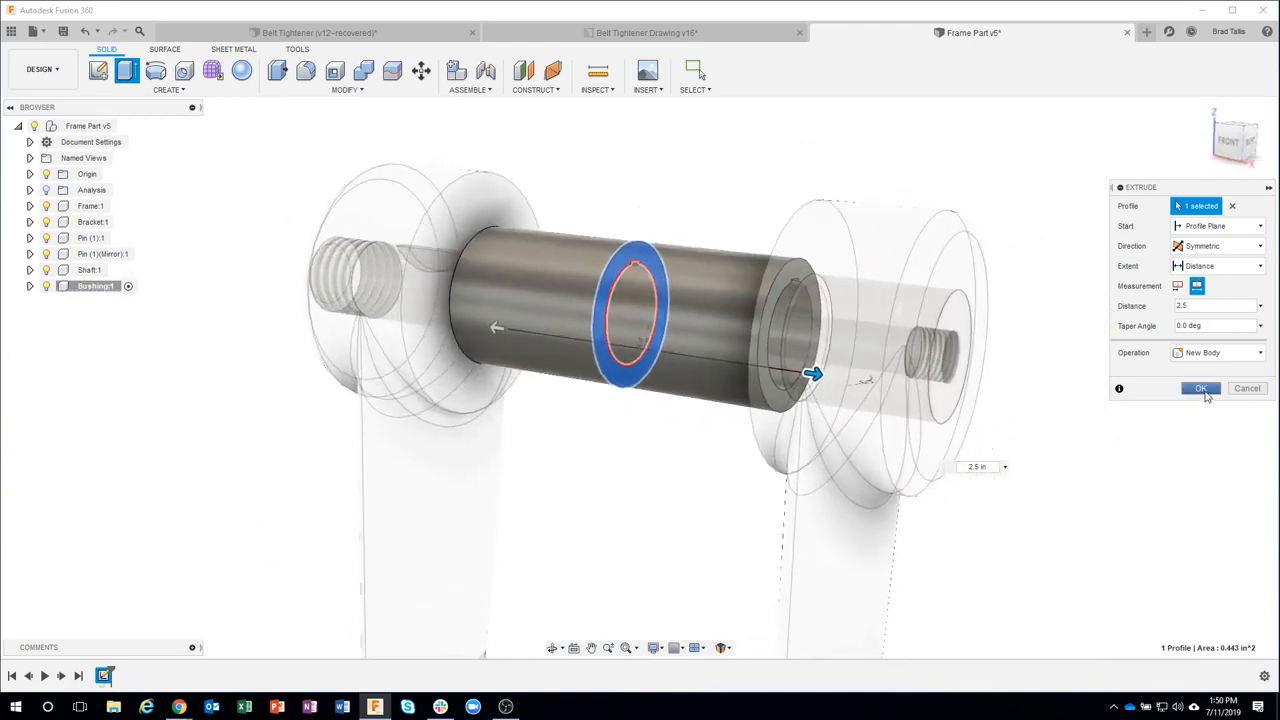
{"action": "left_click", "coordinate": [1201, 389]}
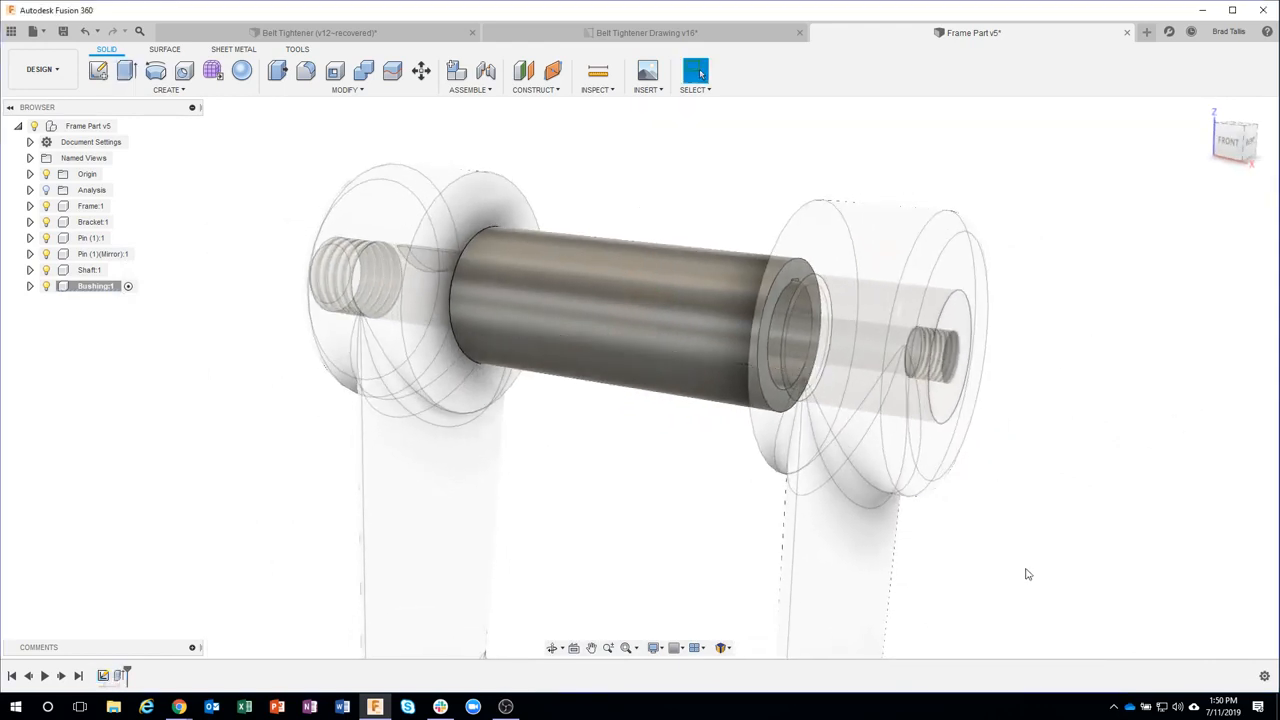
- Isolate the bushing component so that the other parts are hidden, and clear the selection
{"action": "middle_click_drag", "start_coordinate": [689, 440], "coordinate": [660, 363], "text": "shift"}
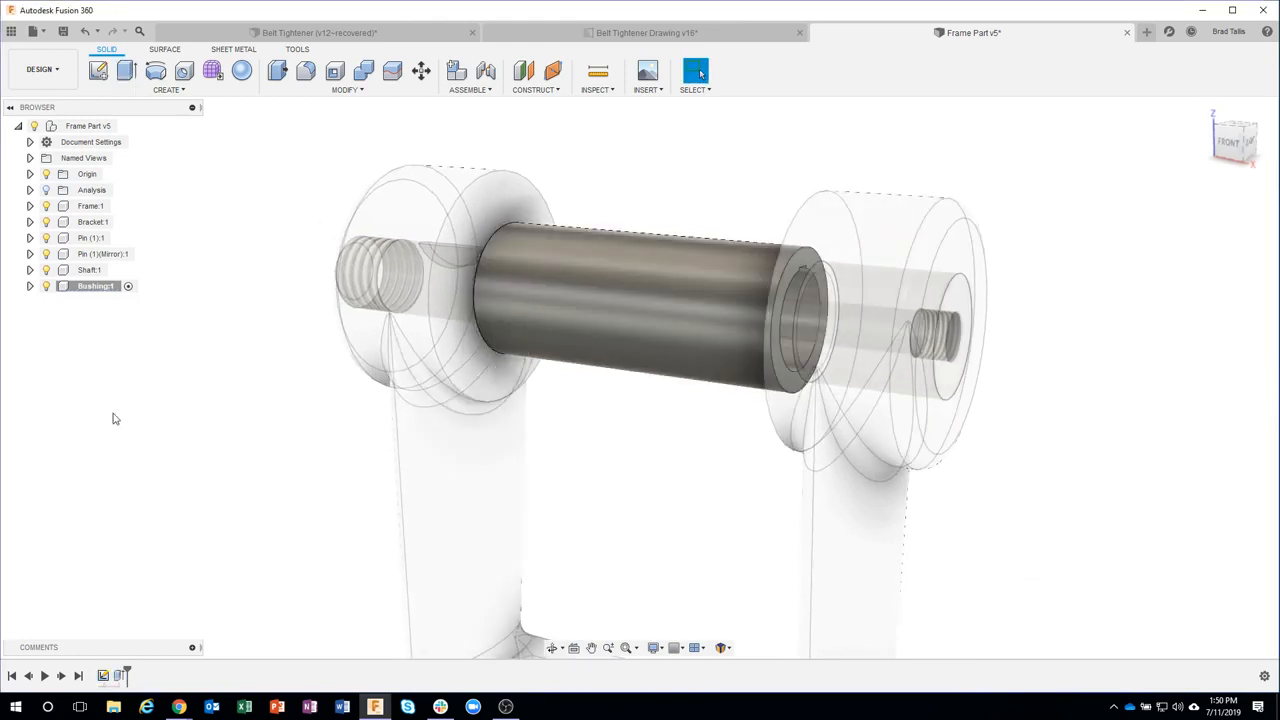
{"action": "right_click", "coordinate": [95, 294]}
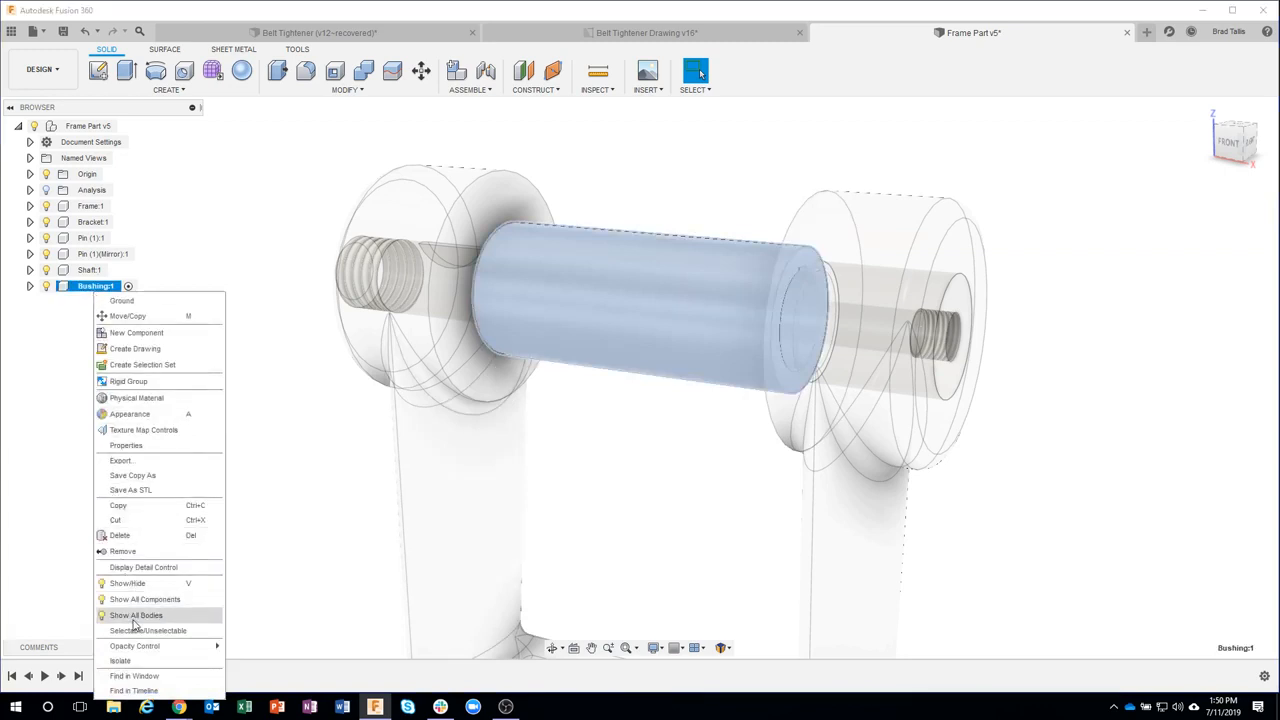
{"action": "left_click", "coordinate": [144, 662]}
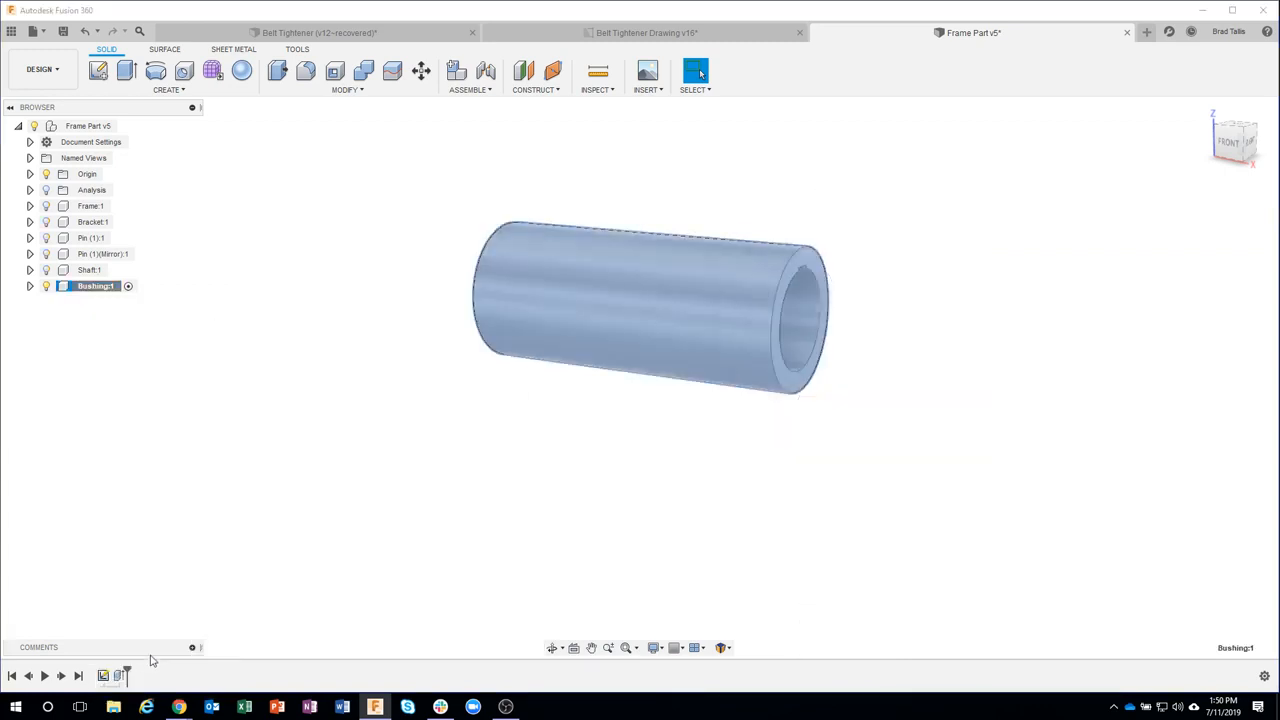
{"action": "left_click", "coordinate": [309, 473]}
{"action": "middle_click_drag", "start_coordinate": [740, 550], "coordinate": [564, 527], "text": "shift"}
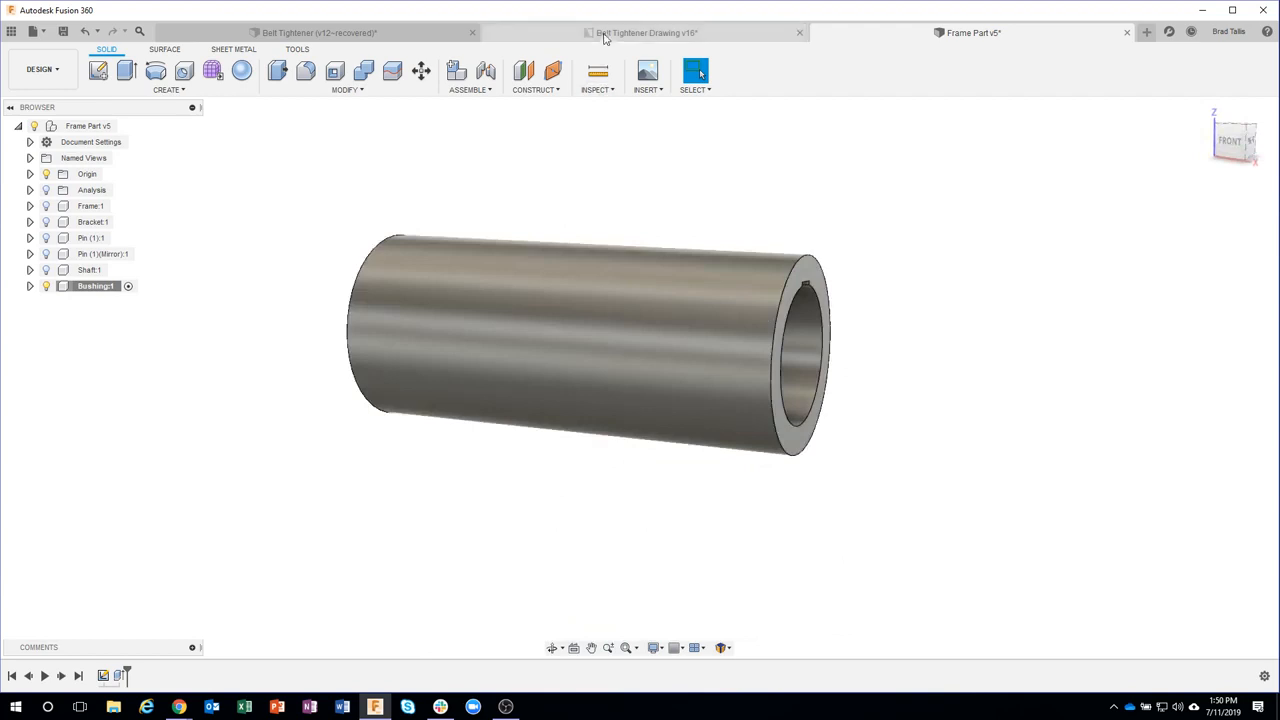
- Check the internal groove dimensions in section D-D of the bushing drawing, and start a sketch on the bushing's ring-shaped end face
{"action": "left_click", "coordinate": [610, 33]}
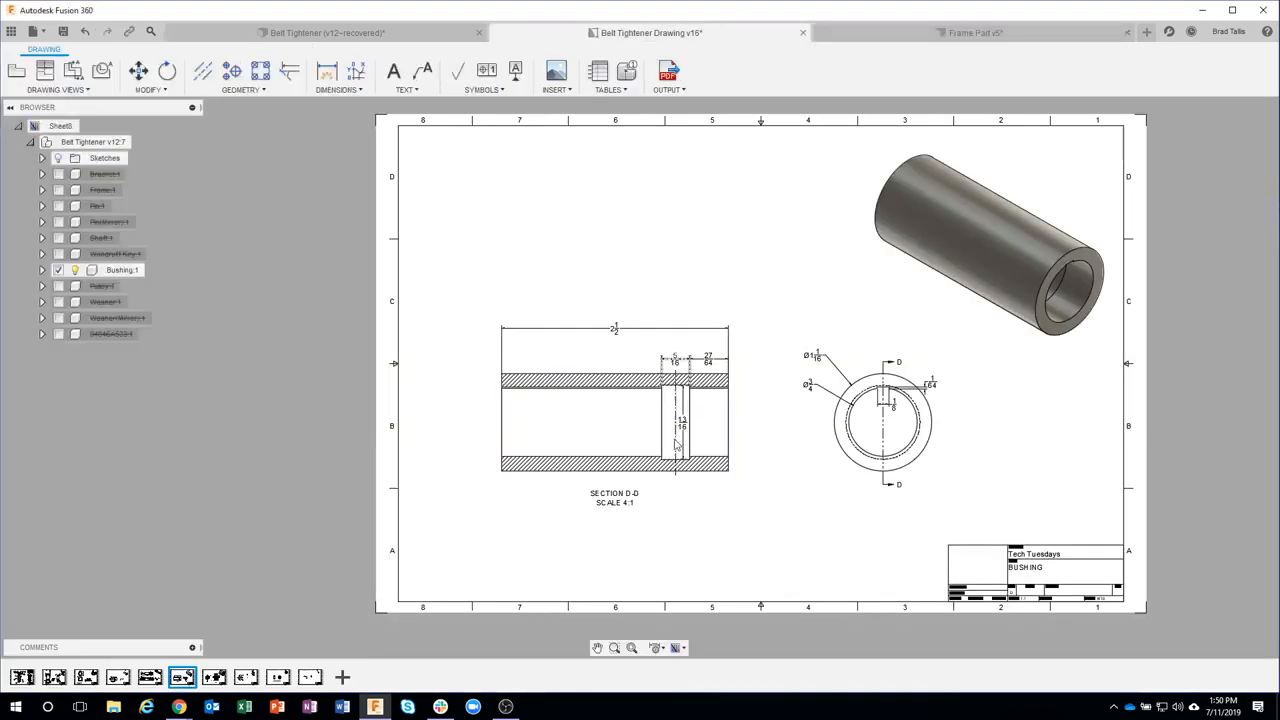
{"action": "scroll", "coordinate": [716, 505], "scroll_direction": "up", "scroll_amount": 2}
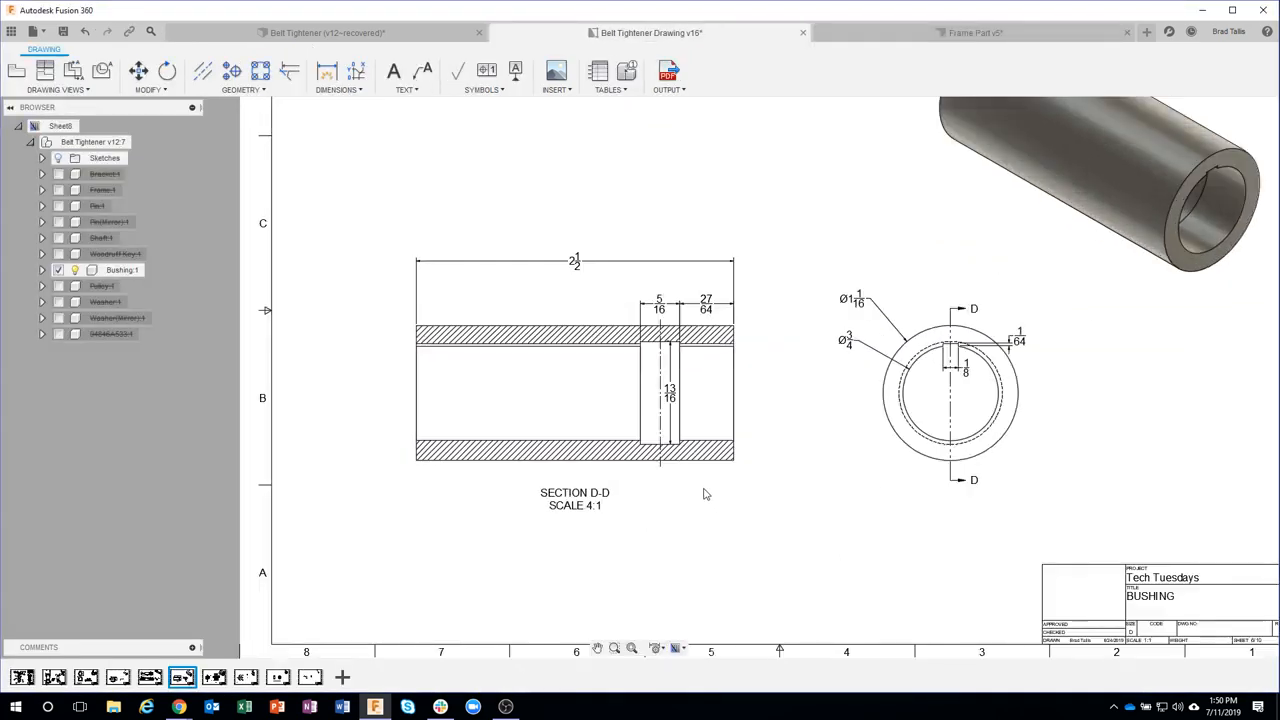
{"action": "middle_click_drag", "start_coordinate": [749, 475], "coordinate": [712, 507]}
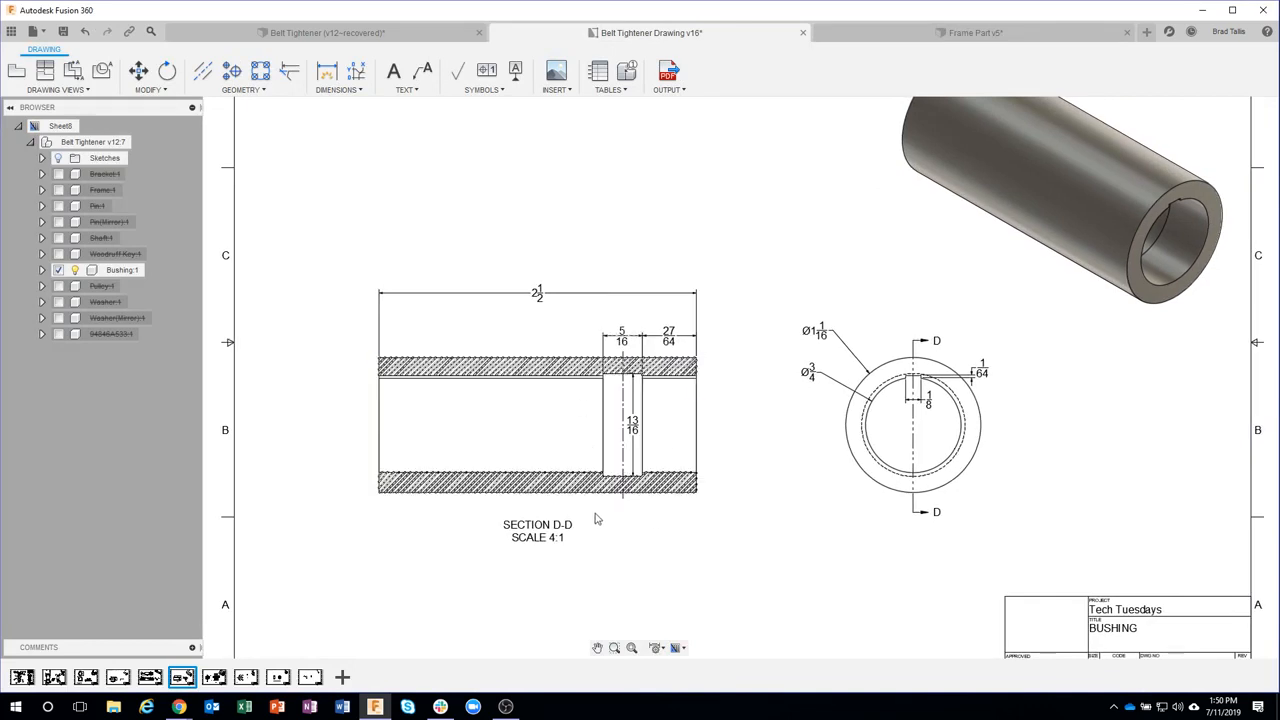
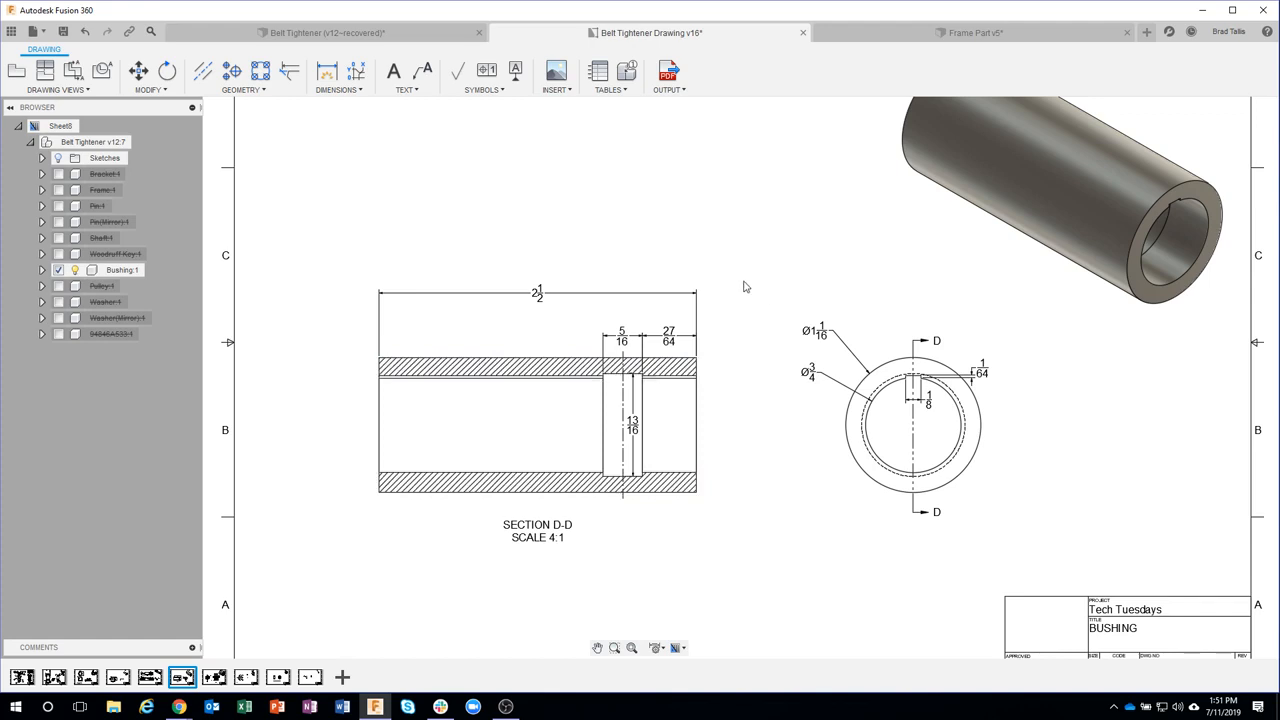
{"action": "left_click", "coordinate": [870, 34]}
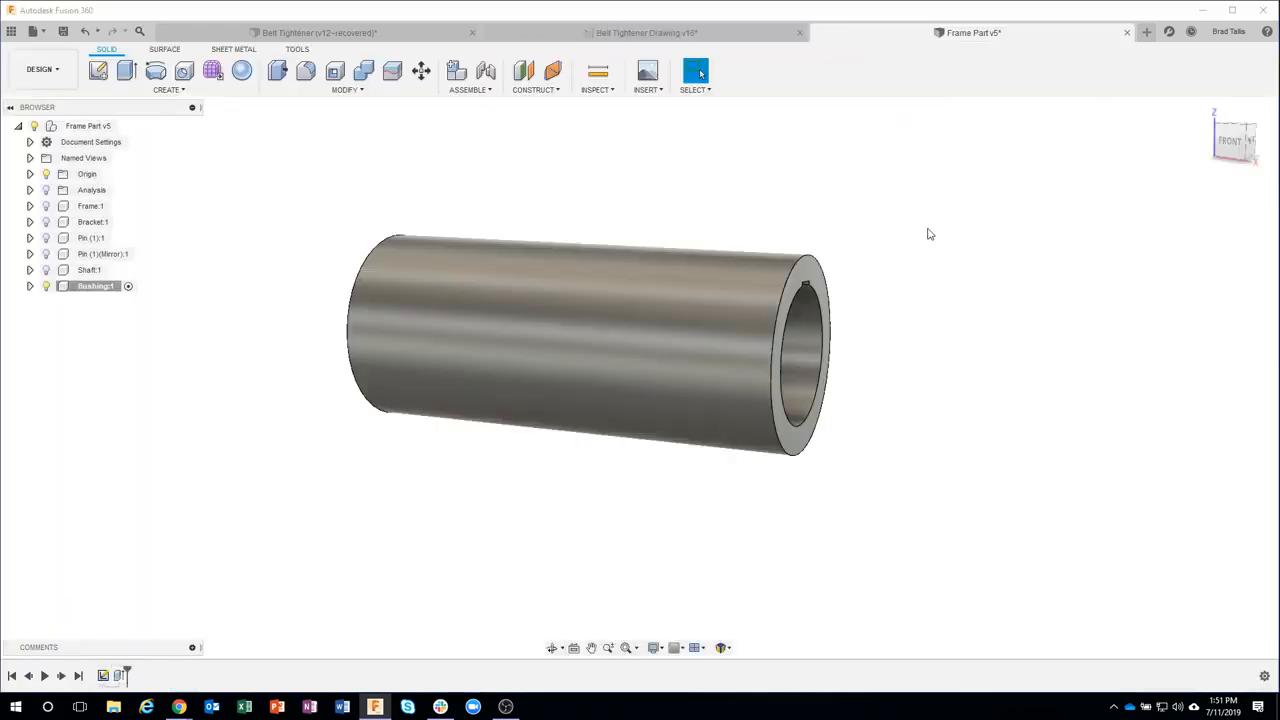
{"action": "middle_click_drag", "start_coordinate": [928, 230], "coordinate": [922, 230], "text": "shift"}
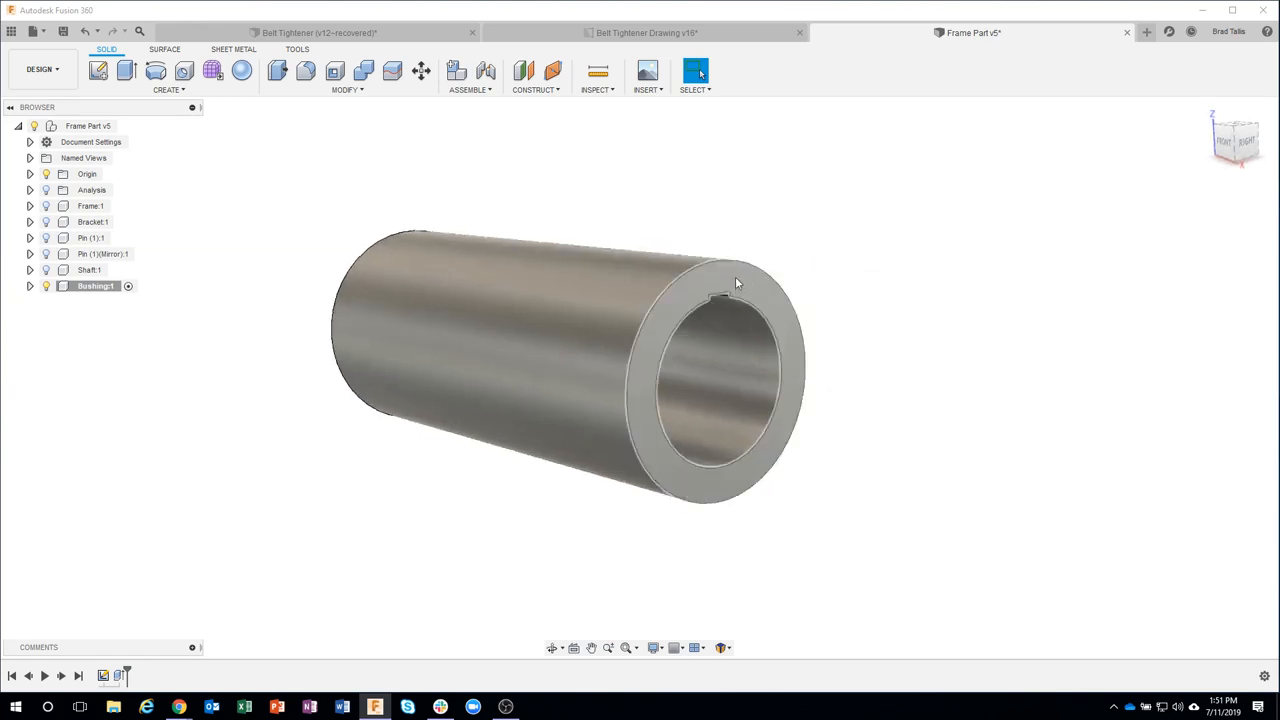
{"action": "left_click", "coordinate": [686, 286]}
{"action": "right_click", "coordinate": [686, 288]}
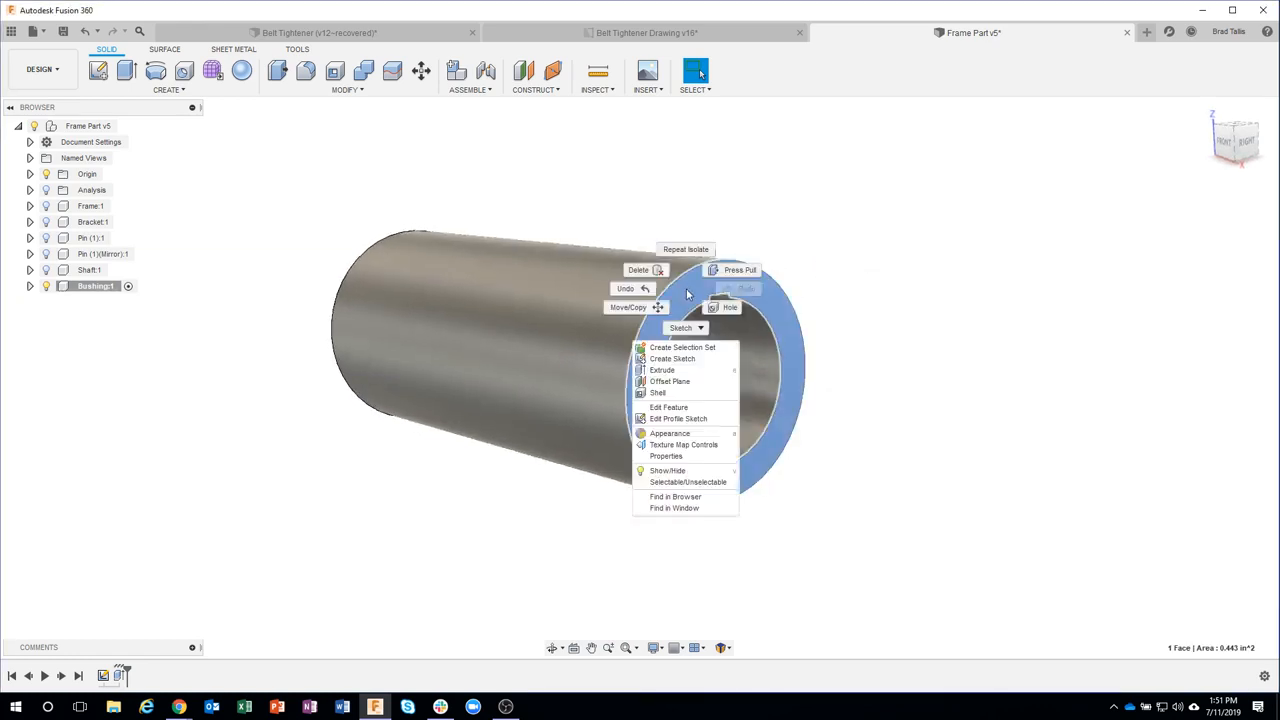
{"action": "left_click", "coordinate": [688, 359]}
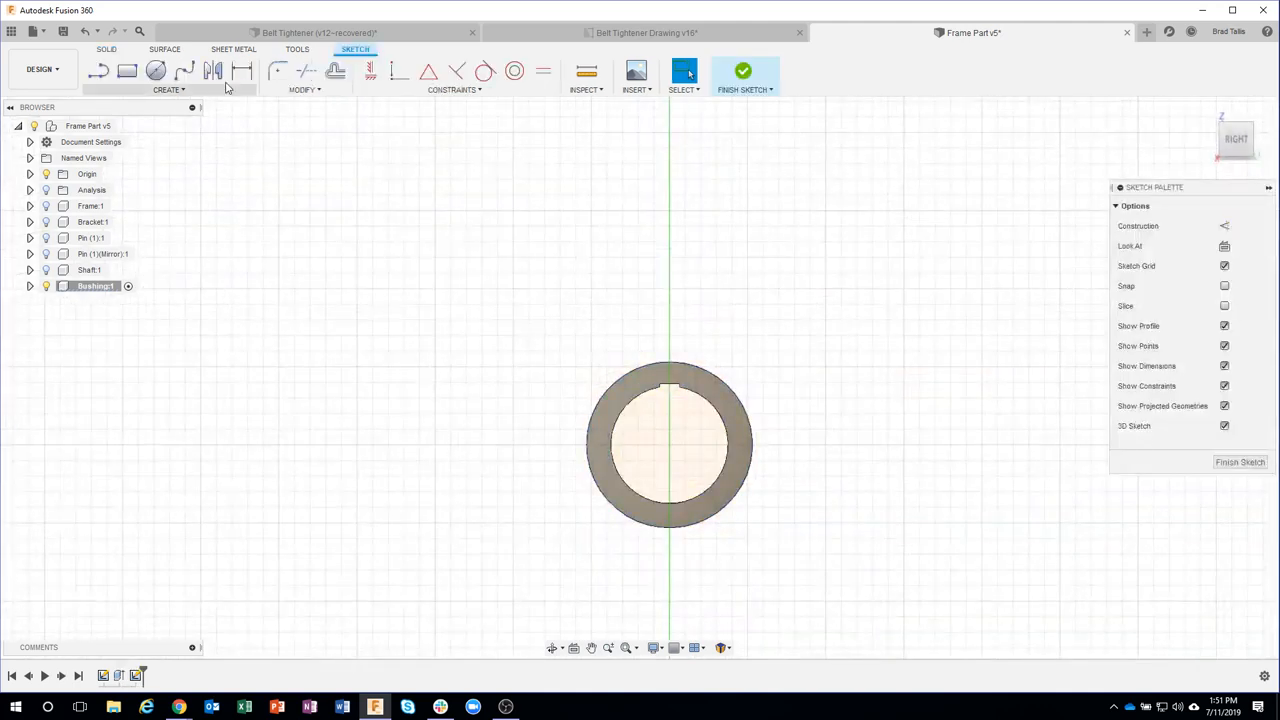
- Draw a 13/16 in diameter circle centred on the bushing bore and finish the sketch
{"action": "left_click", "coordinate": [155, 70]}
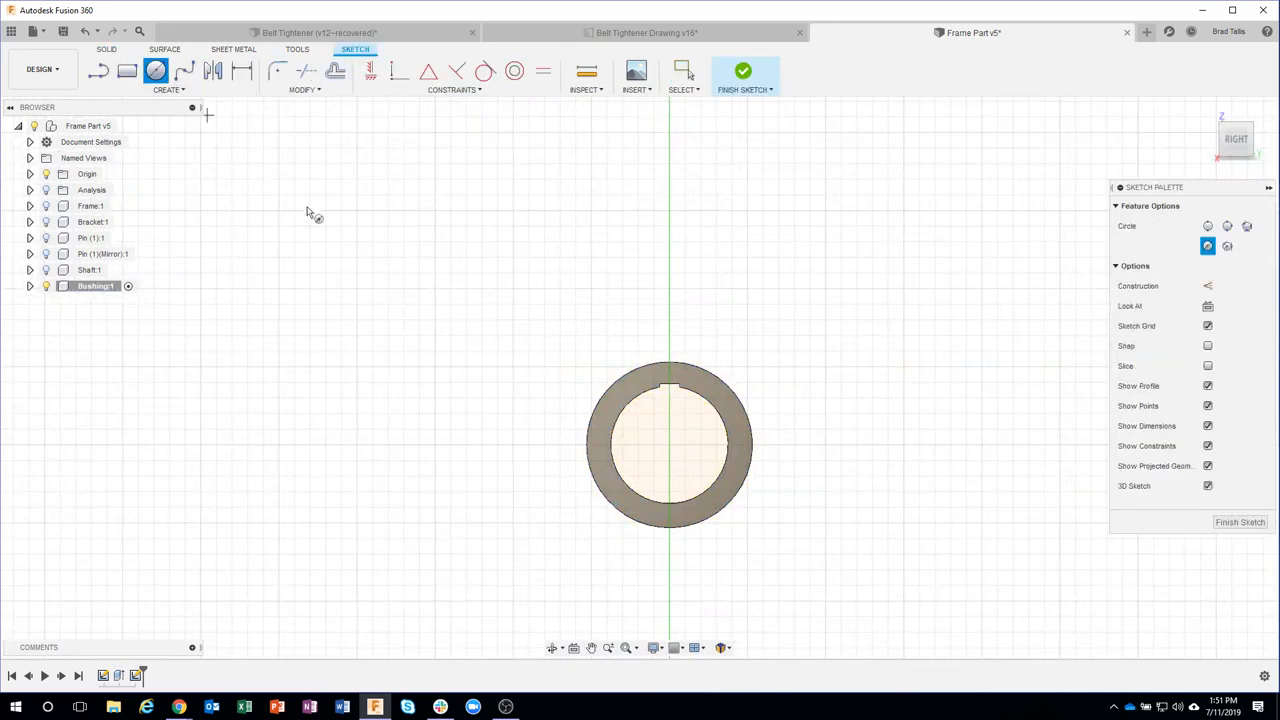
{"action": "left_click", "coordinate": [669, 446]}
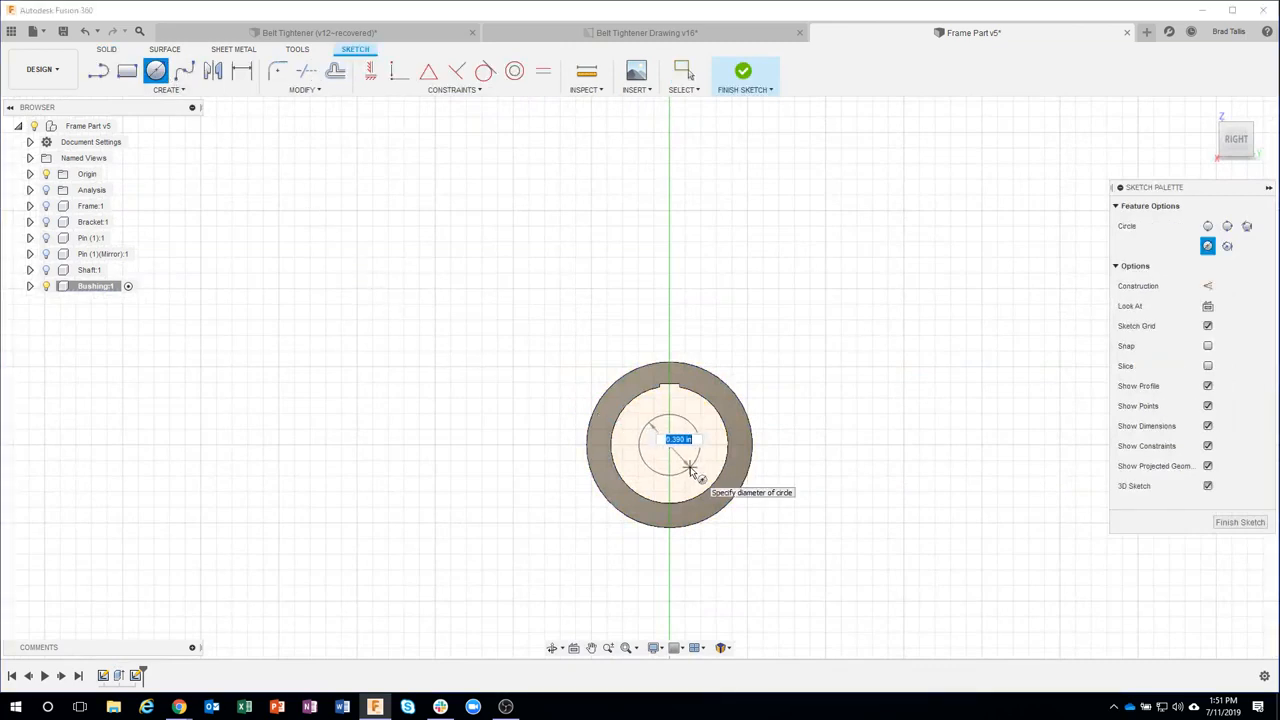
{"action": "type", "text": "13/16"}
{"action": "key", "text": "Return"}
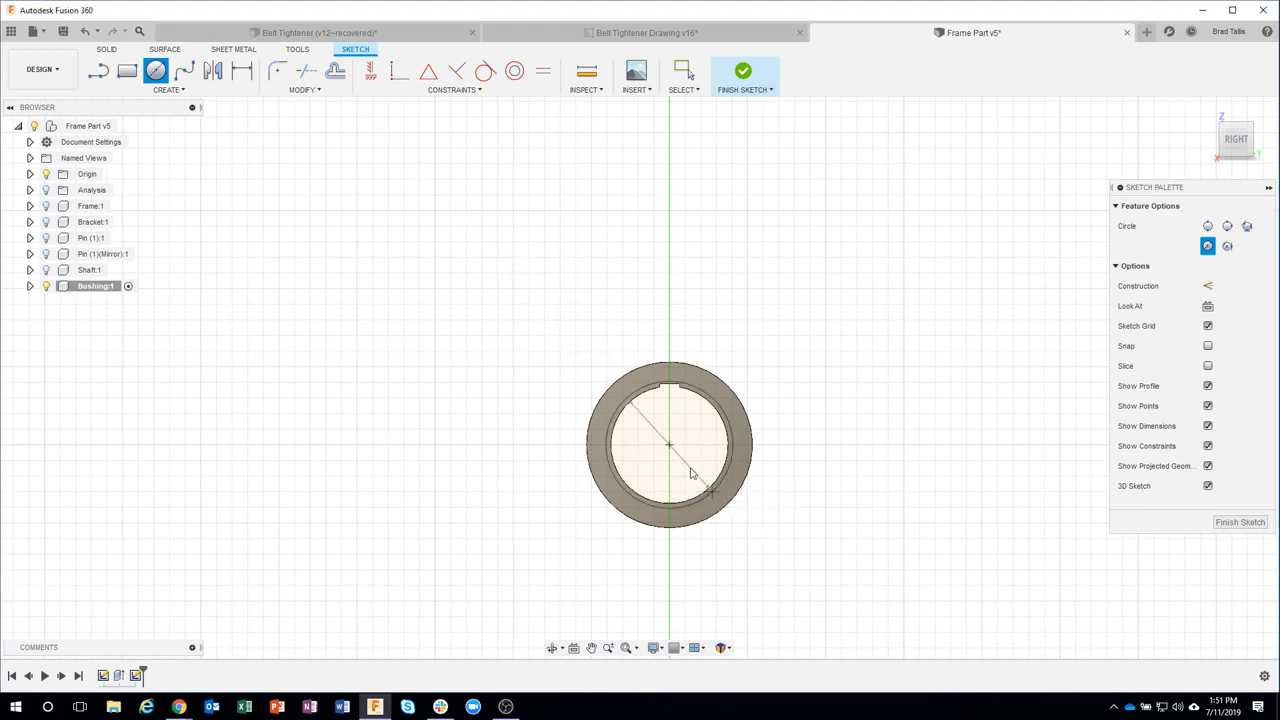
{"action": "key", "text": "Escape"}
{"action": "scroll", "coordinate": [730, 475], "scroll_direction": "up", "scroll_amount": 3}
{"action": "scroll", "coordinate": [785, 425], "scroll_direction": "up", "scroll_amount": 1}
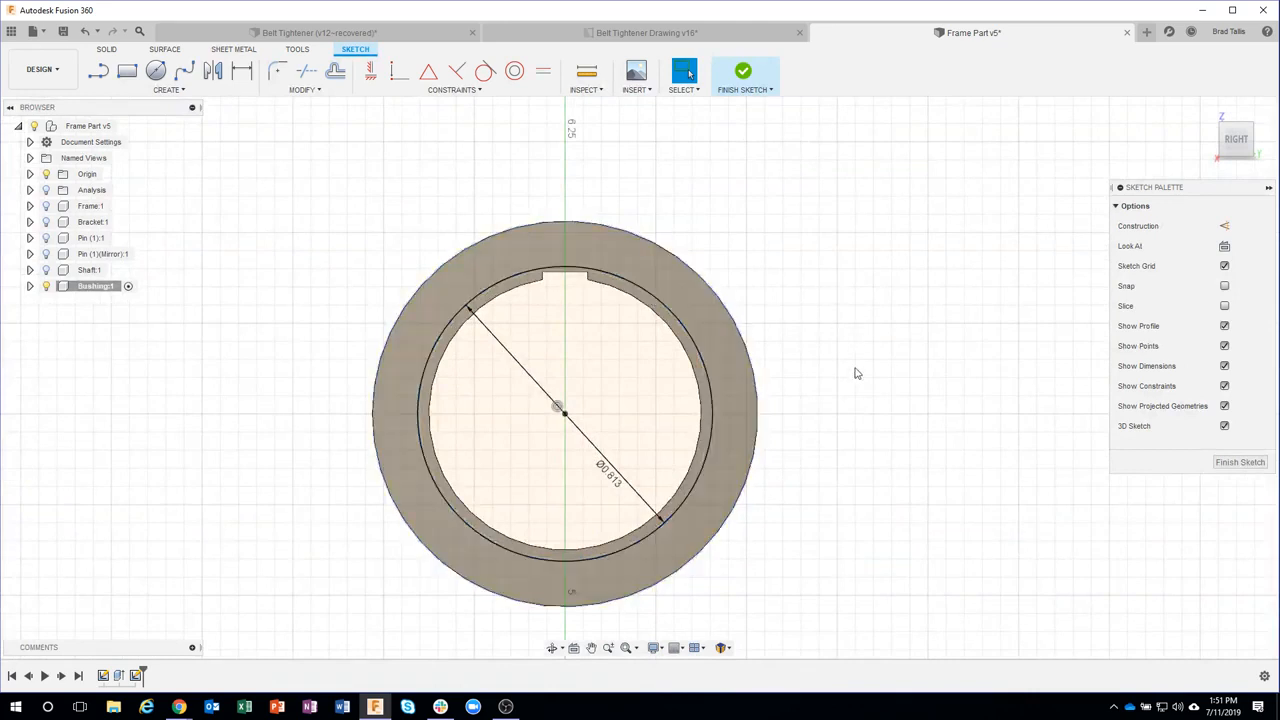
{"action": "mouse_move", "coordinate": [853, 373]}
{"action": "middle_mouse_down", "text": "shift"}
{"action": "mouse_move", "coordinate": [829, 362]}
{"action": "mouse_move", "coordinate": [838, 250]}
{"action": "middle_mouse_up", "text": "shift"}
{"action": "left_click", "coordinate": [743, 72]}
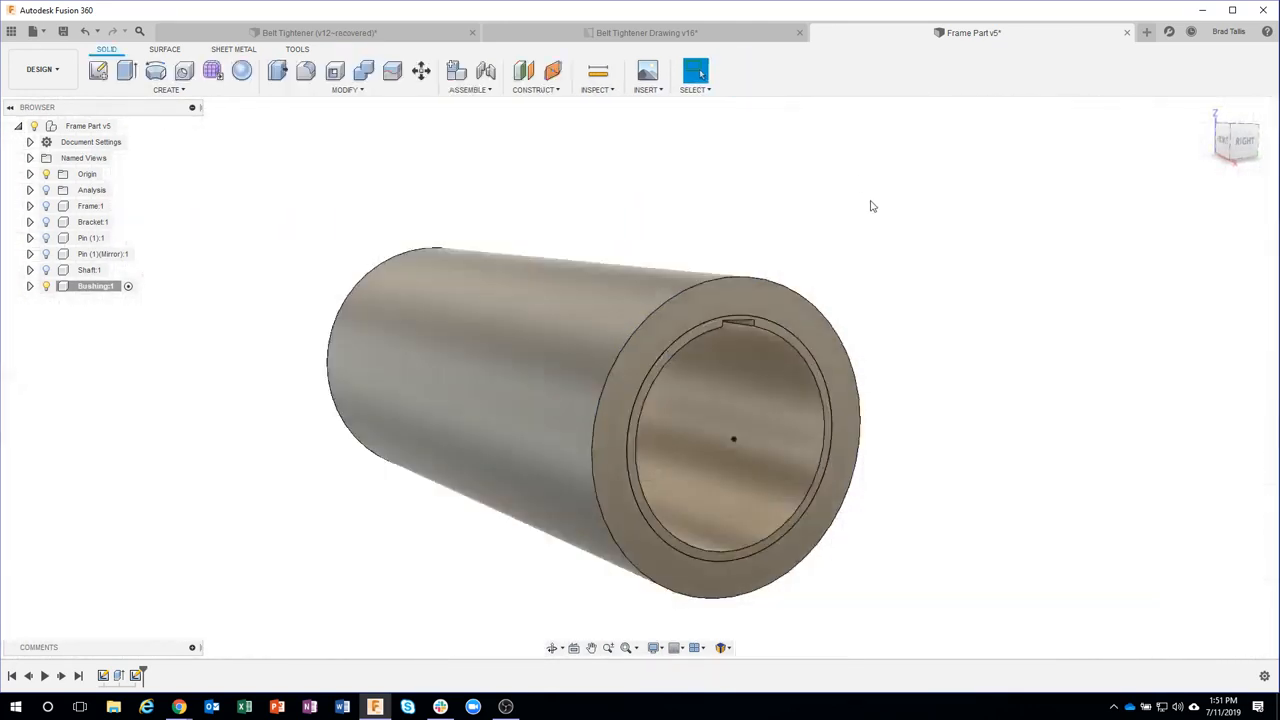
- Select both profiles inside the groove circle and begin extruding them about 0.182 in into the bushing as a cut
{"action": "middle_click_drag", "start_coordinate": [938, 320], "coordinate": [854, 318], "text": "shift"}
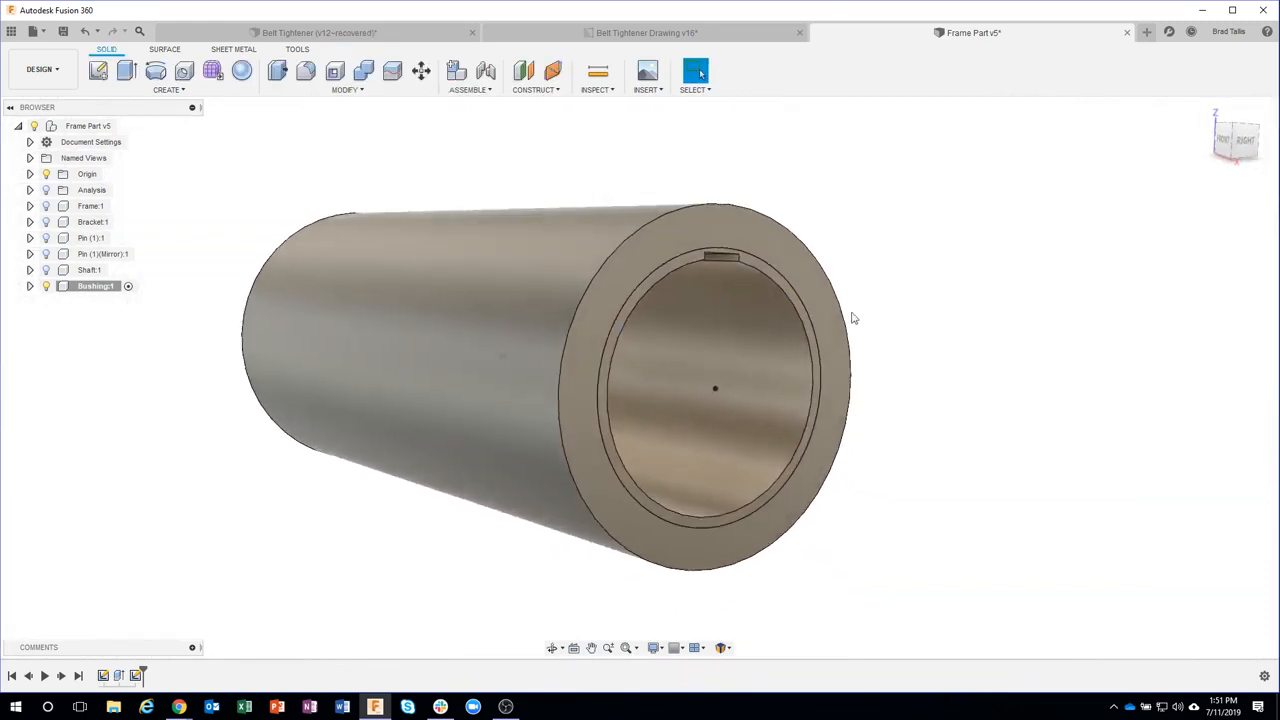
{"action": "scroll", "coordinate": [678, 262], "scroll_direction": "up", "scroll_amount": 2}
{"action": "left_click", "coordinate": [678, 265]}
{"action": "left_click", "coordinate": [706, 290]}
{"action": "scroll", "coordinate": [1108, 321], "scroll_direction": "down", "scroll_amount": 3}
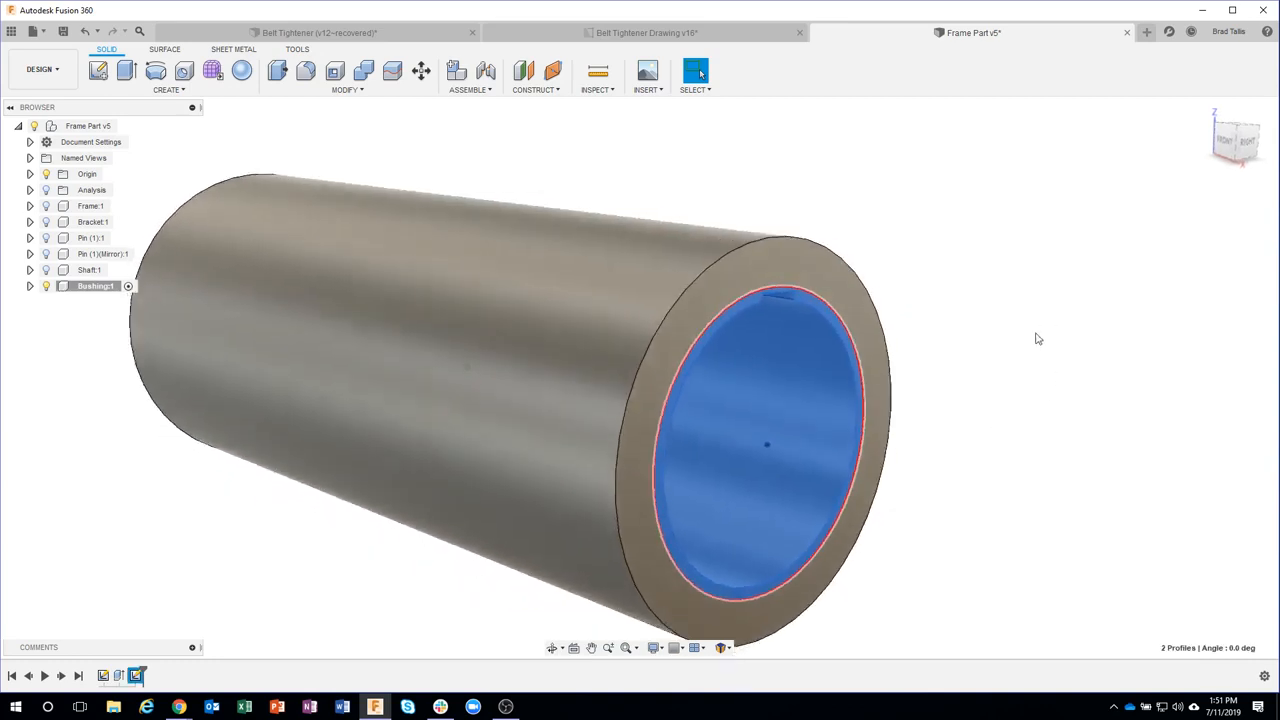
{"action": "right_click", "coordinate": [738, 331]}
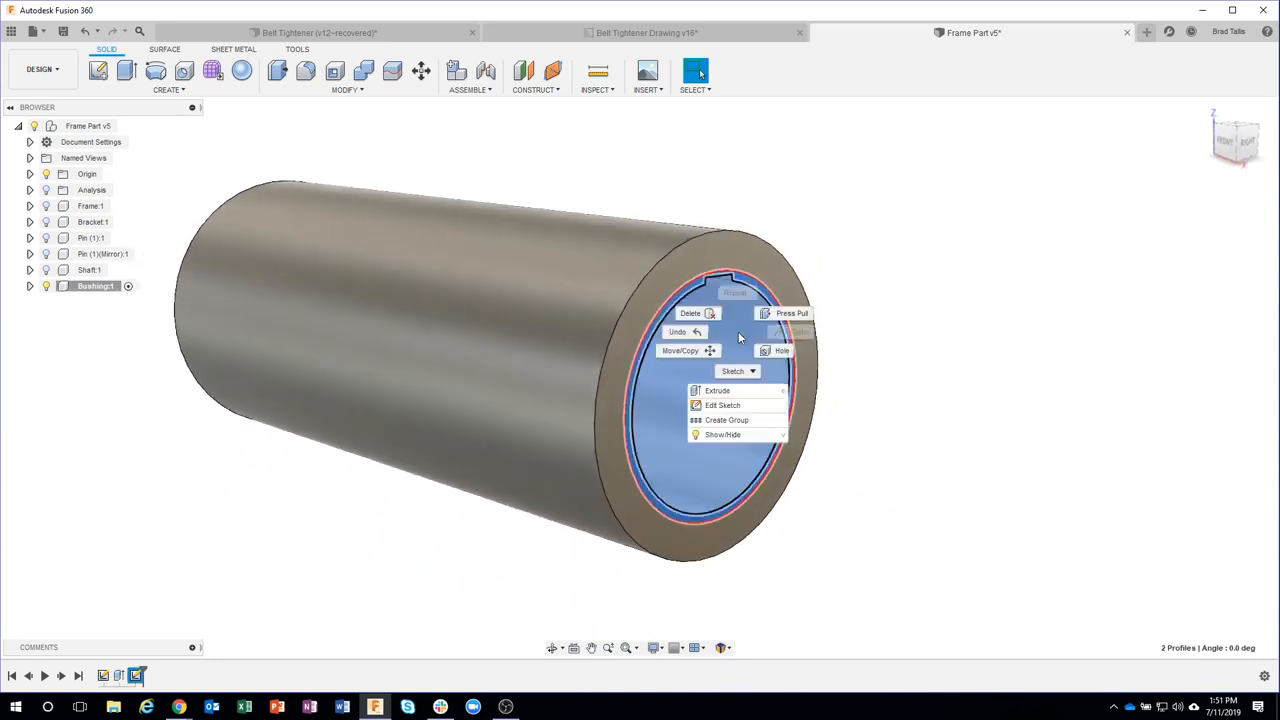
{"action": "left_click", "coordinate": [740, 392]}
{"action": "middle_click_drag", "start_coordinate": [925, 377], "coordinate": [948, 378], "text": "shift"}
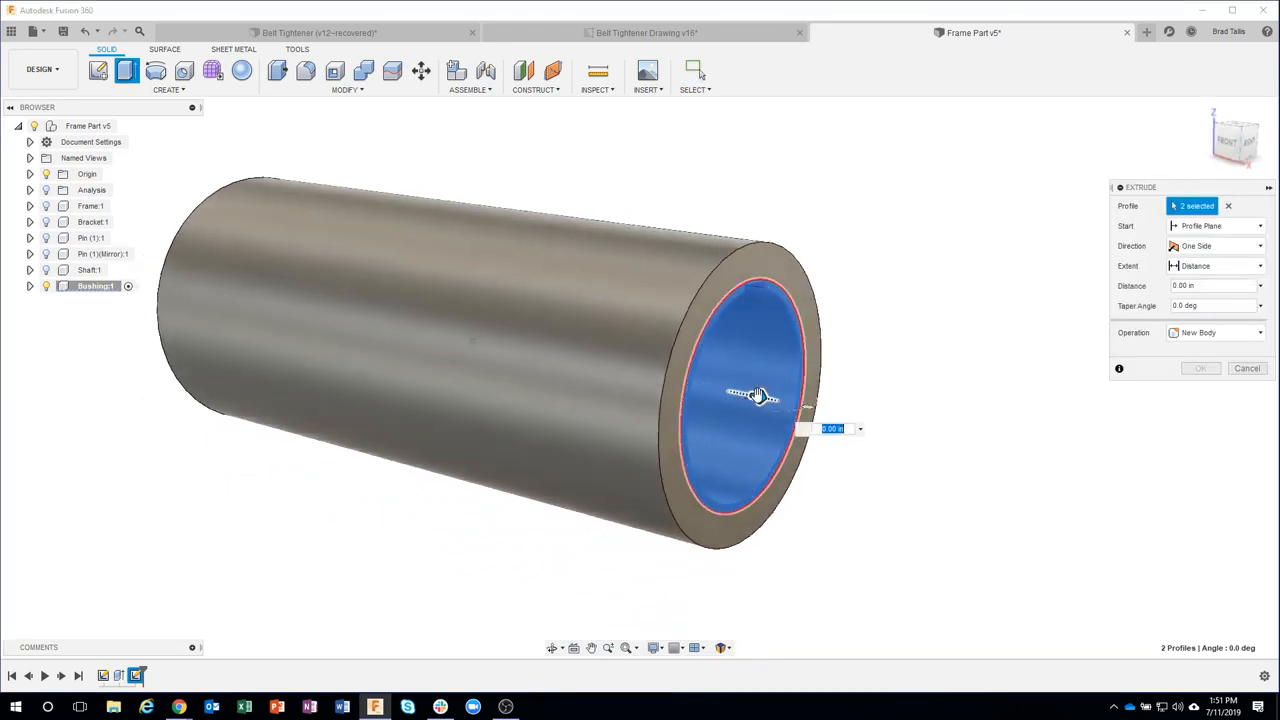
{"action": "left_click_drag", "start_coordinate": [762, 399], "coordinate": [704, 389]}
{"action": "middle_click_drag", "start_coordinate": [790, 286], "coordinate": [876, 404], "text": "shift"}
{"action": "middle_click_drag", "start_coordinate": [980, 531], "coordinate": [1042, 320], "text": "shift"}
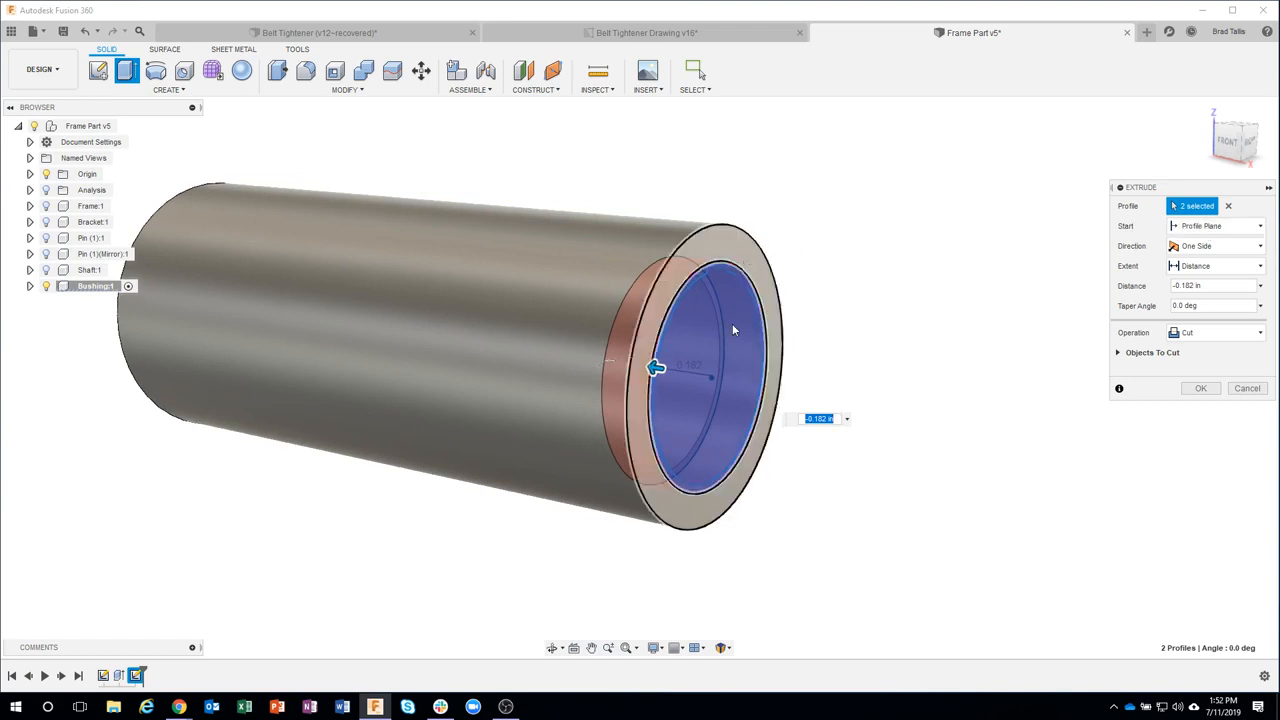
- Start the groove cut from a plane offset -7/16 in, set its distance to -5/16 in and complete it
{"action": "left_click", "coordinate": [1228, 228]}
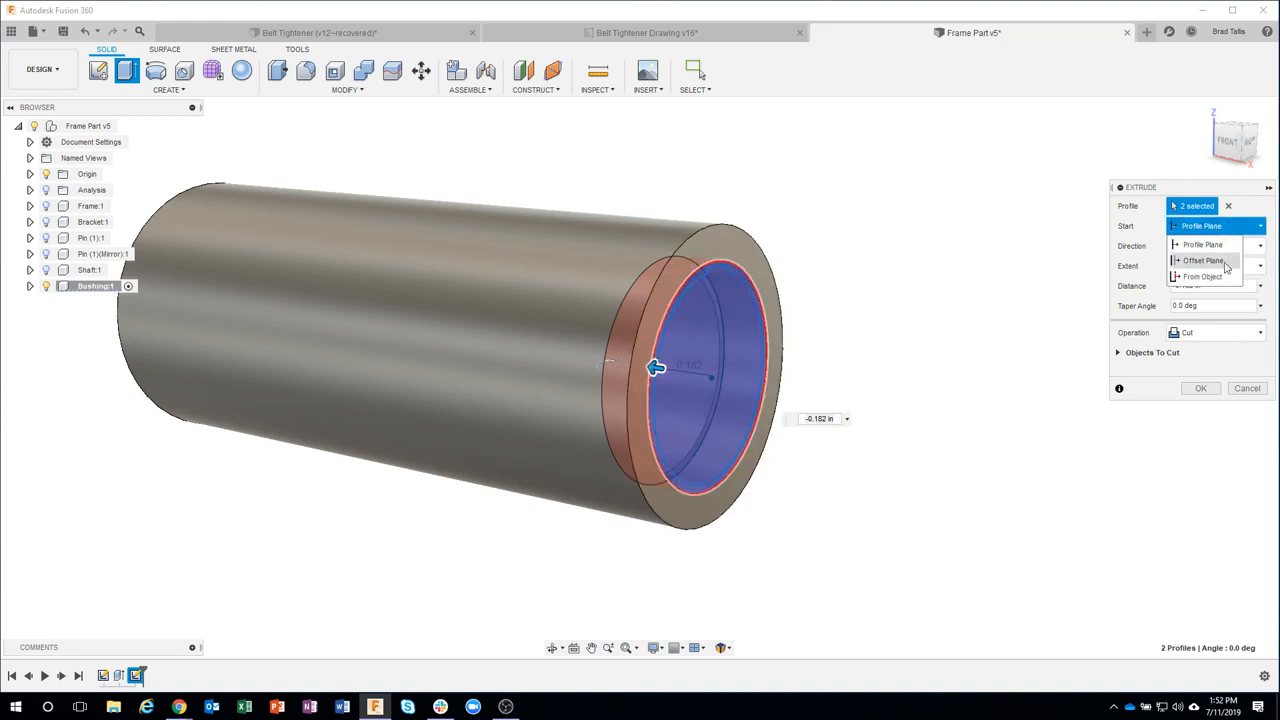
{"action": "left_click", "coordinate": [1205, 260]}
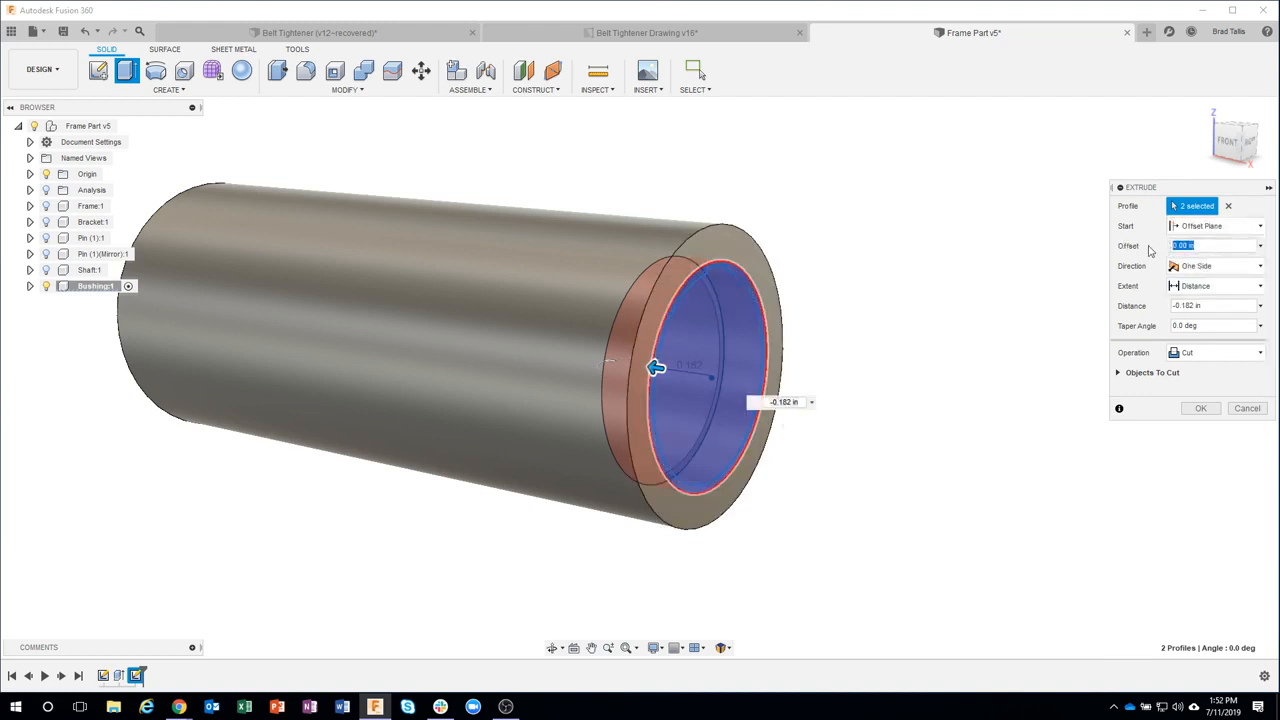
{"action": "type", "text": "7/16"}
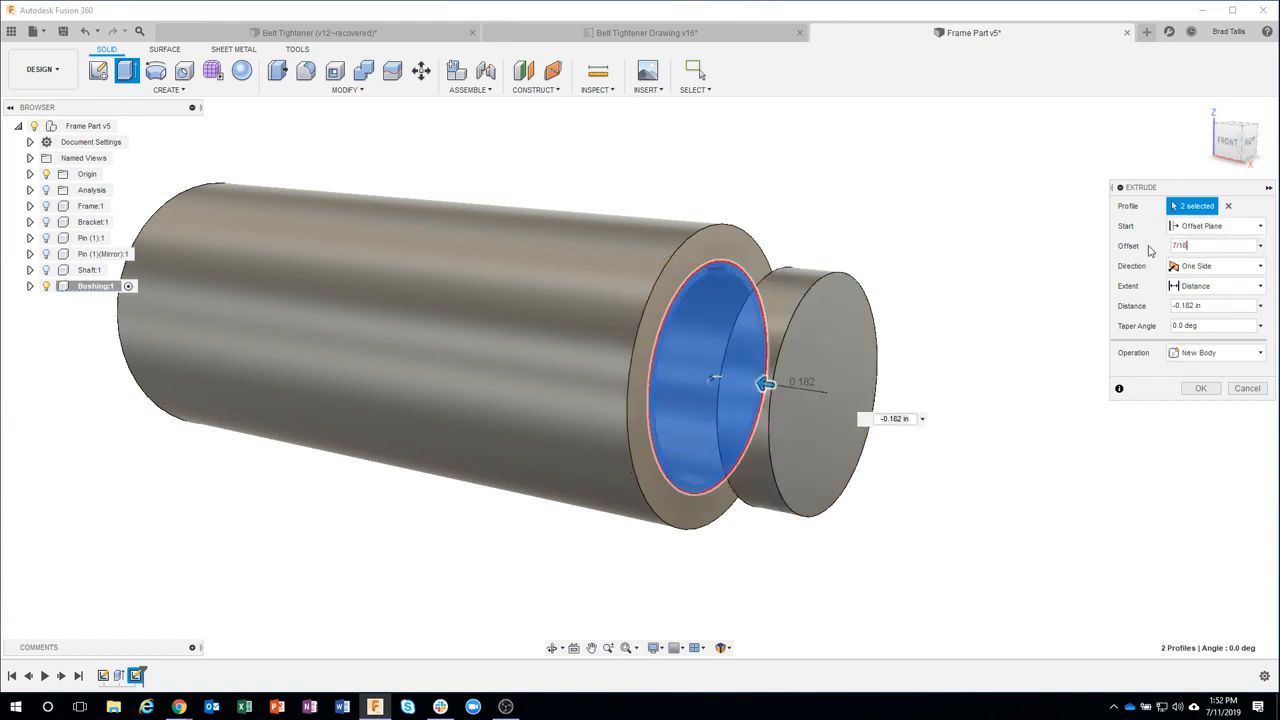
{"action": "middle_click_drag", "start_coordinate": [941, 352], "coordinate": [1010, 305], "text": "shift"}
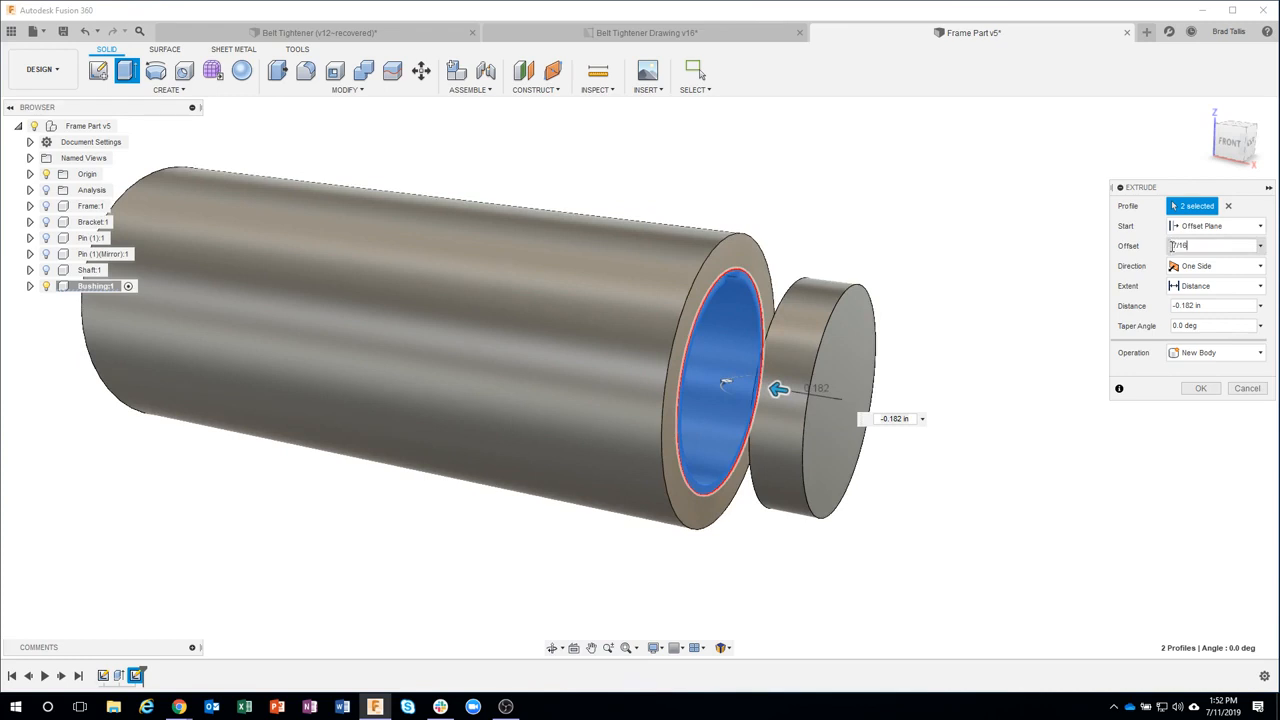
{"action": "type", "text": "-"}
{"action": "middle_click_drag", "start_coordinate": [1076, 231], "coordinate": [764, 207], "text": "shift"}
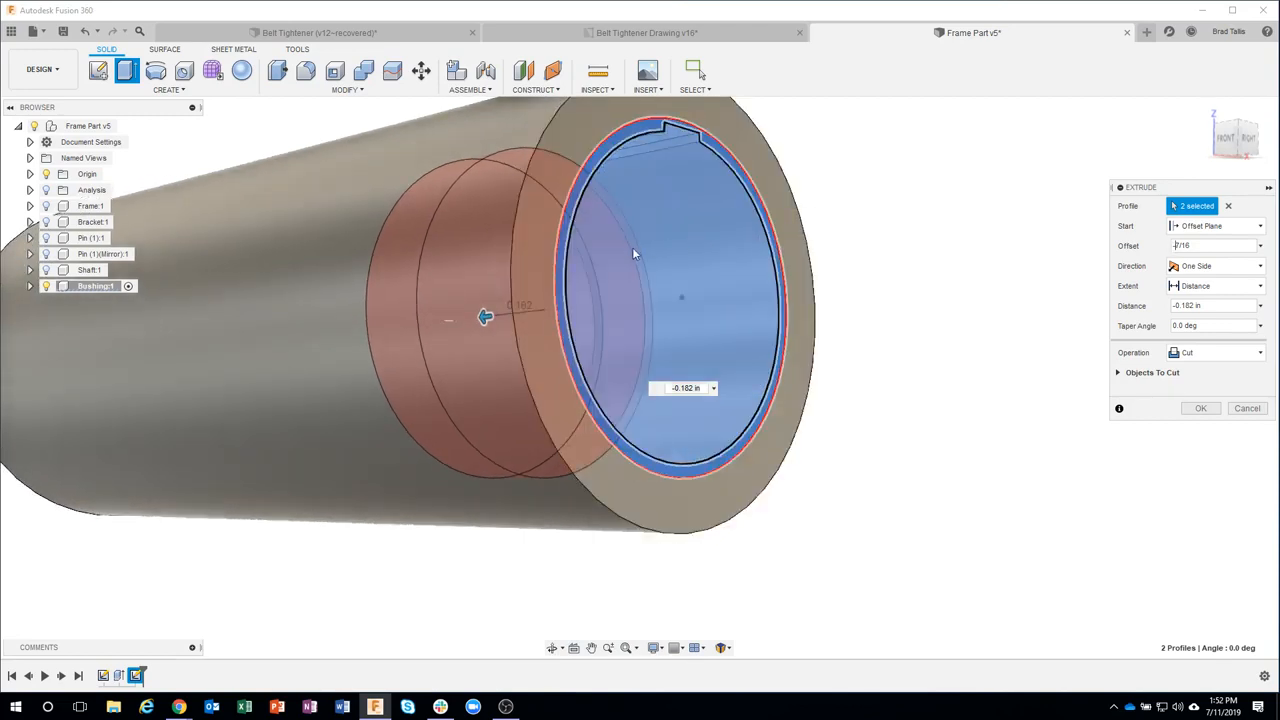
{"action": "type", "text": "-5/16"}
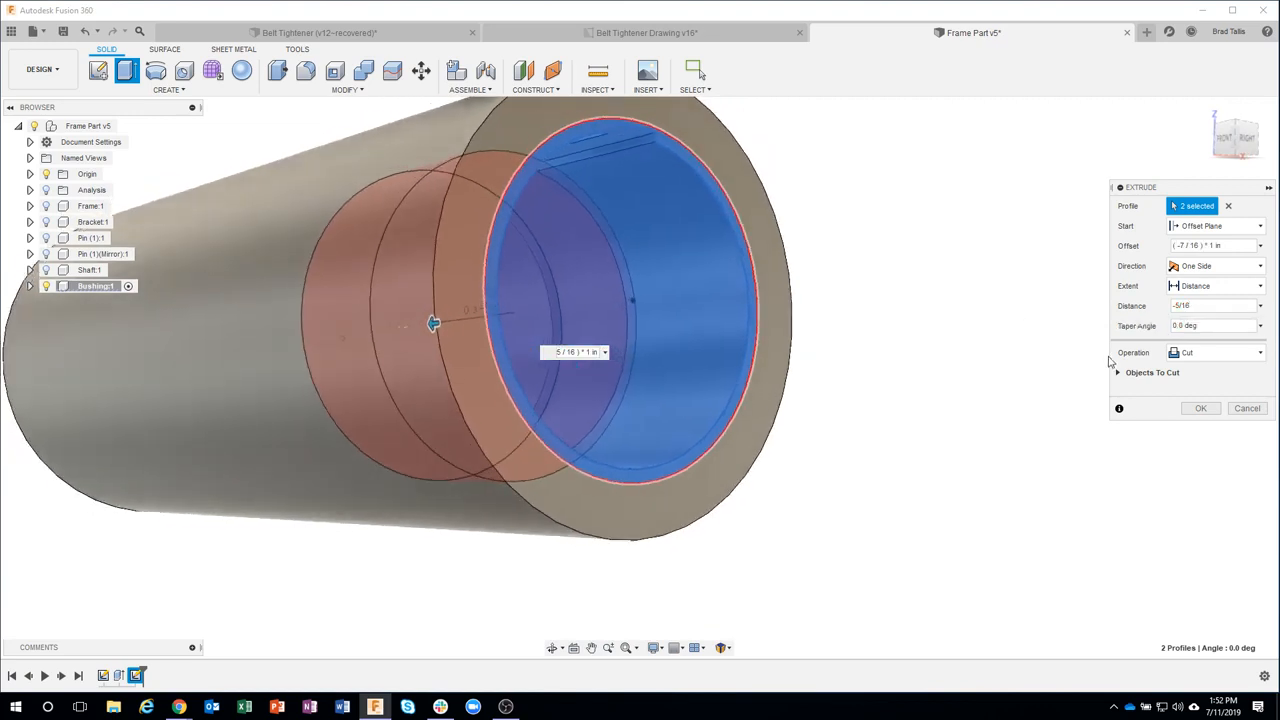
{"action": "left_click", "coordinate": [1200, 408]}
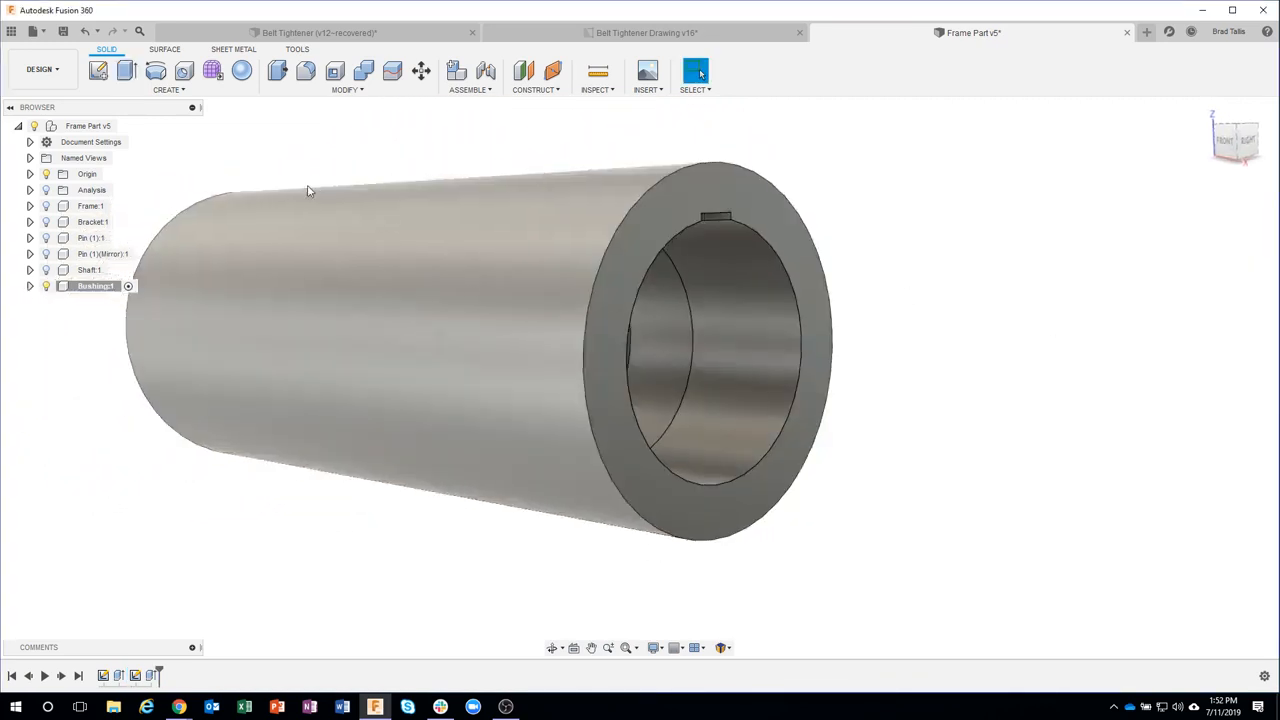
- Show the section analysis to inspect the groove inside the bushing, and hide it again
{"action": "left_click", "coordinate": [46, 190]}
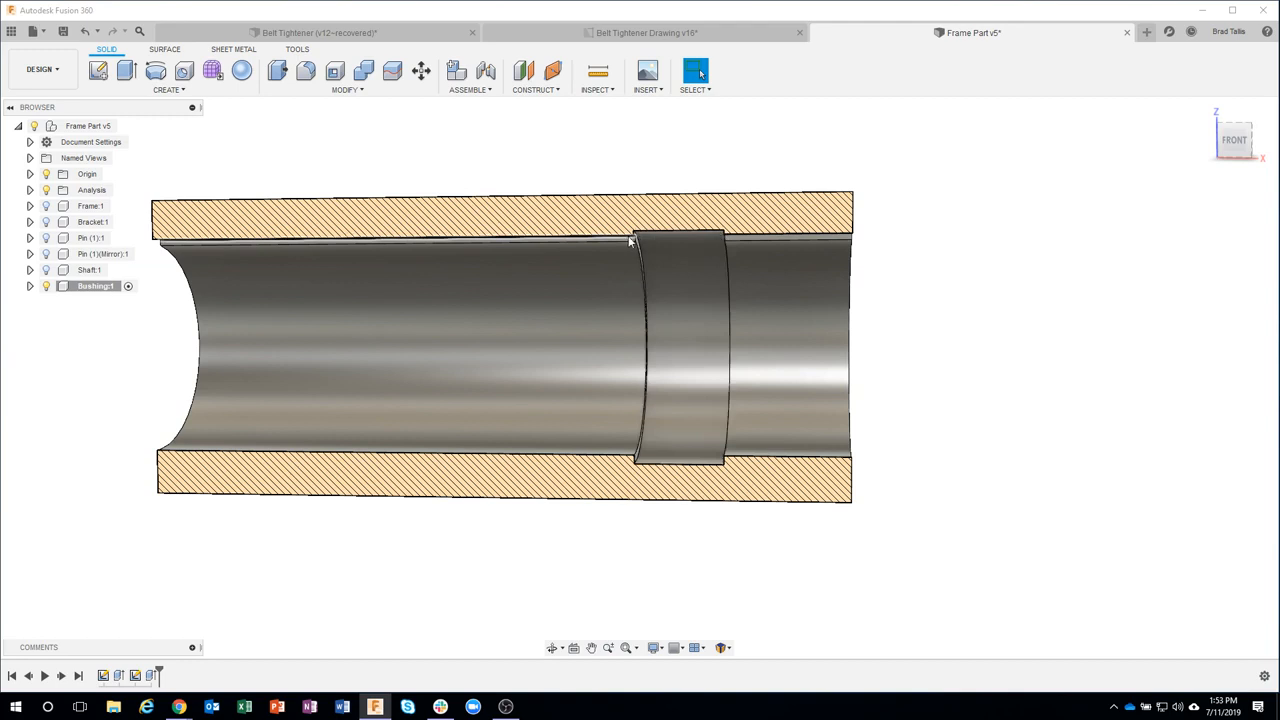
{"action": "middle_click_drag", "start_coordinate": [480, 238], "coordinate": [365, 250], "text": "shift"}
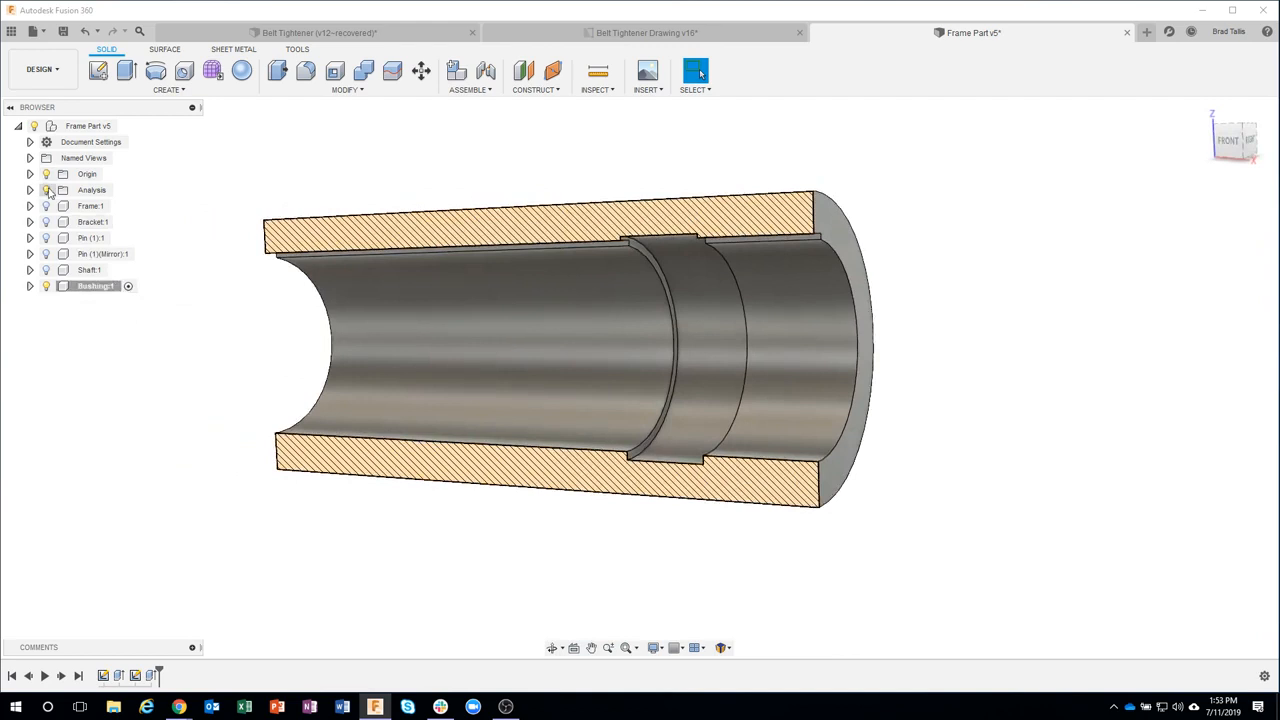
{"action": "left_click", "coordinate": [47, 191]}
{"action": "middle_click_drag", "start_coordinate": [796, 392], "coordinate": [648, 357], "text": "shift"}
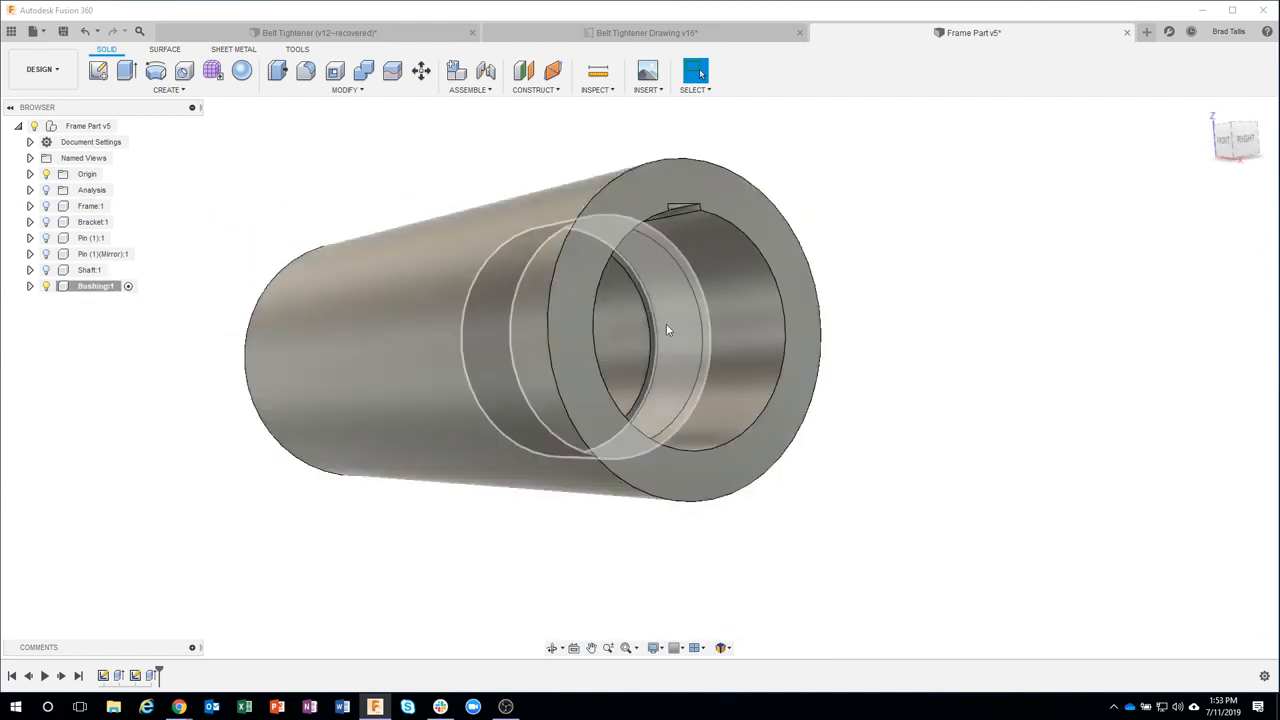
{"action": "middle_click_drag", "start_coordinate": [952, 507], "coordinate": [857, 391], "text": "shift"}
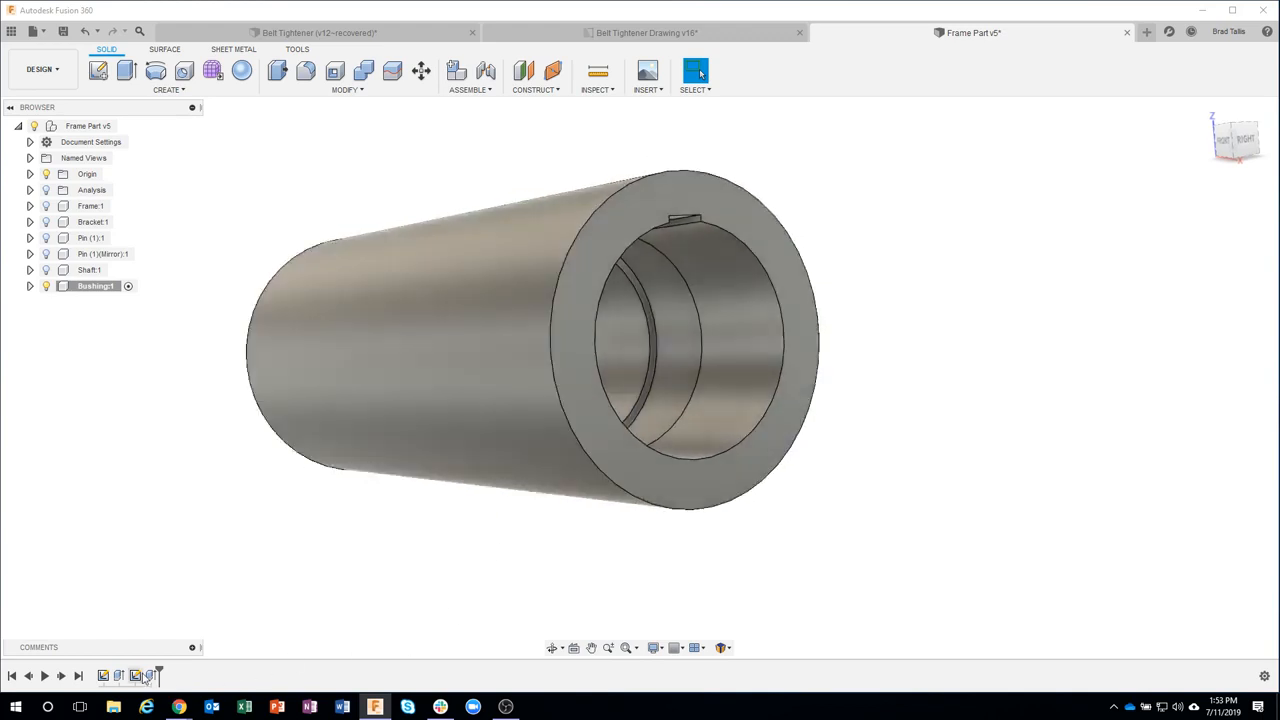
- Reopen the groove cut feature to review its start offset and distance, and close it without changes
{"action": "left_click", "coordinate": [144, 678]}
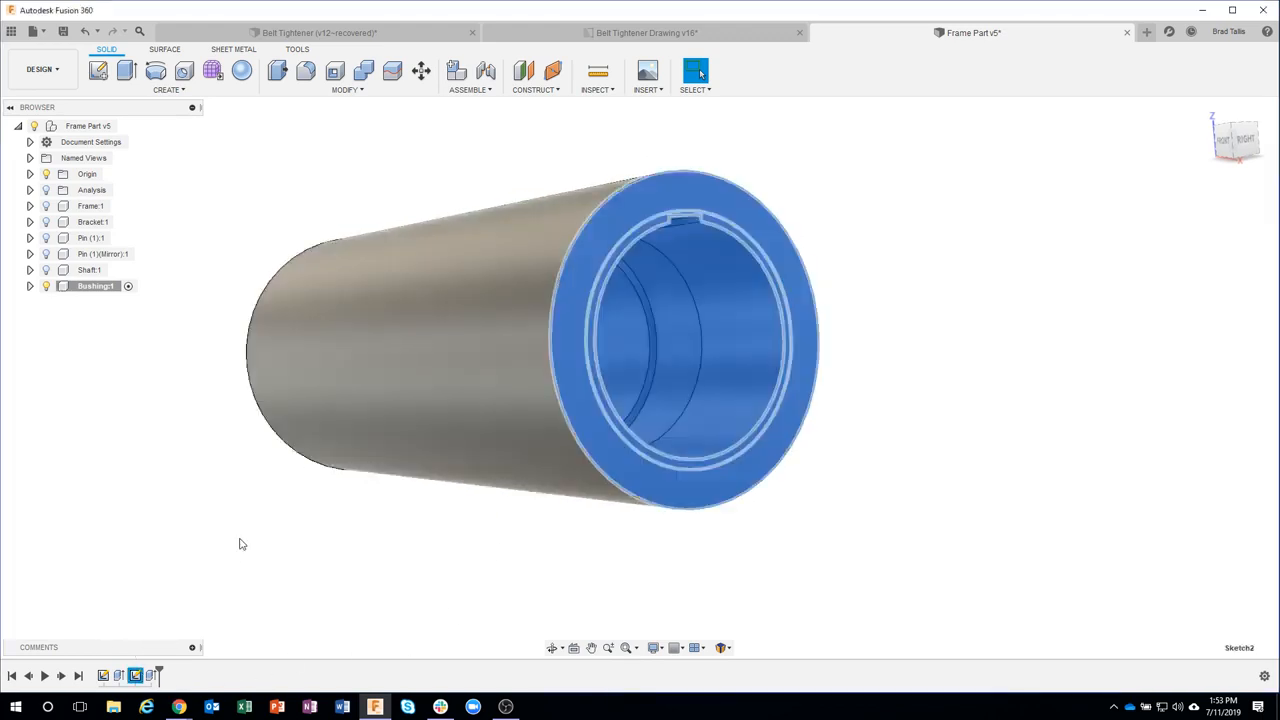
{"action": "double_click", "coordinate": [155, 680]}
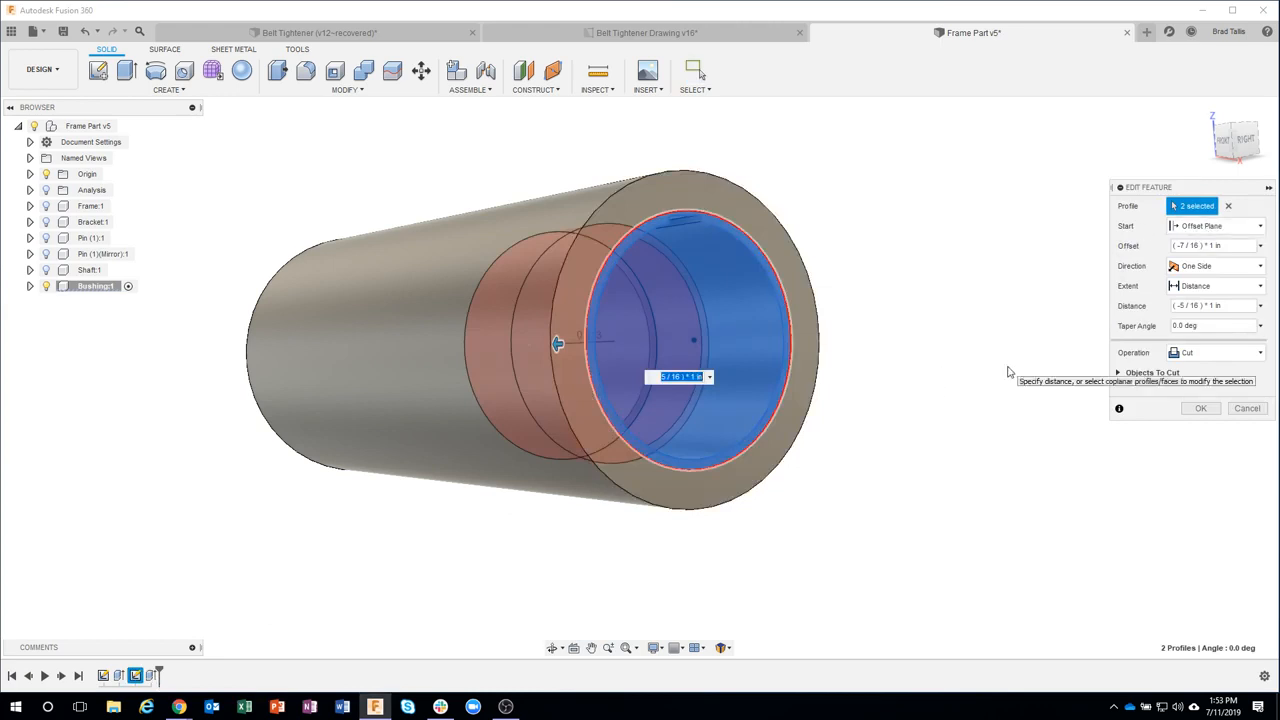
{"action": "middle_click_drag", "start_coordinate": [1008, 372], "coordinate": [1003, 370], "text": "shift"}
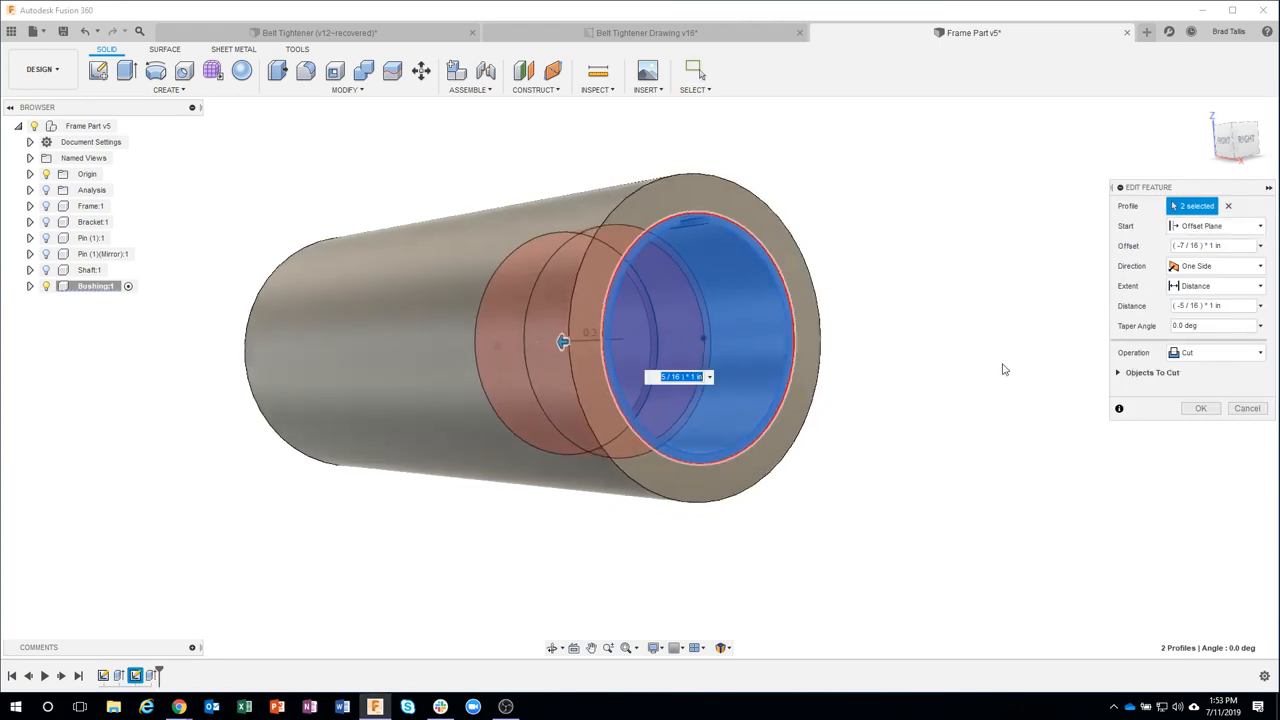
{"action": "left_click", "coordinate": [1246, 410]}
- Show all components of the assembly, clear the selection and activate the top-level Frame Part component
{"action": "scroll", "coordinate": [159, 442], "scroll_direction": "down", "scroll_amount": 2}
{"action": "scroll", "coordinate": [209, 314], "scroll_direction": "down", "scroll_amount": 4}
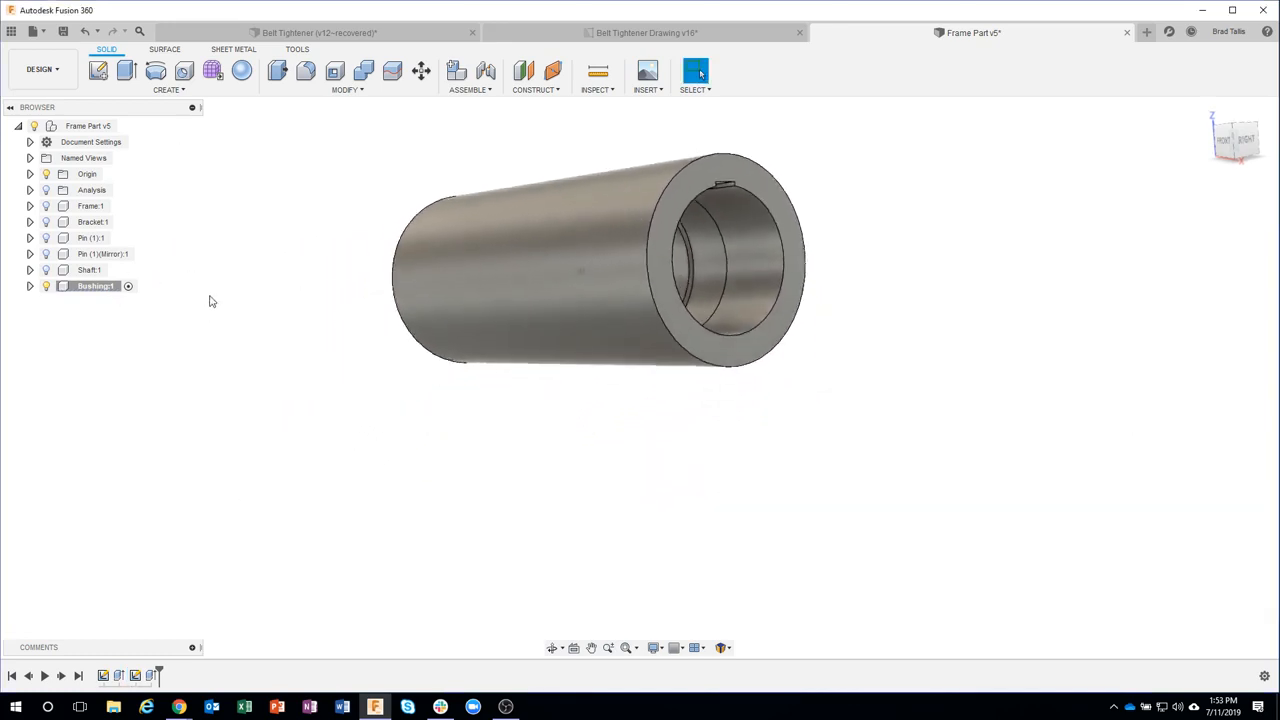
{"action": "right_click", "coordinate": [82, 125]}
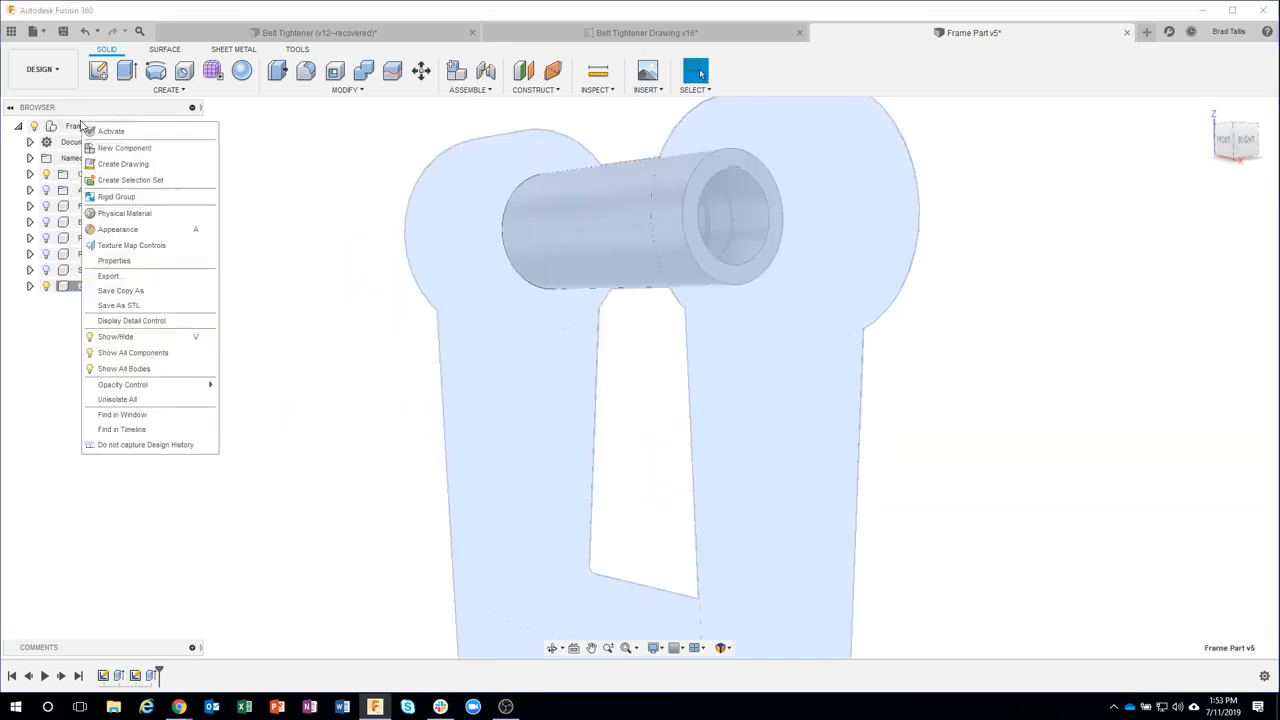
{"action": "left_click", "coordinate": [136, 352]}
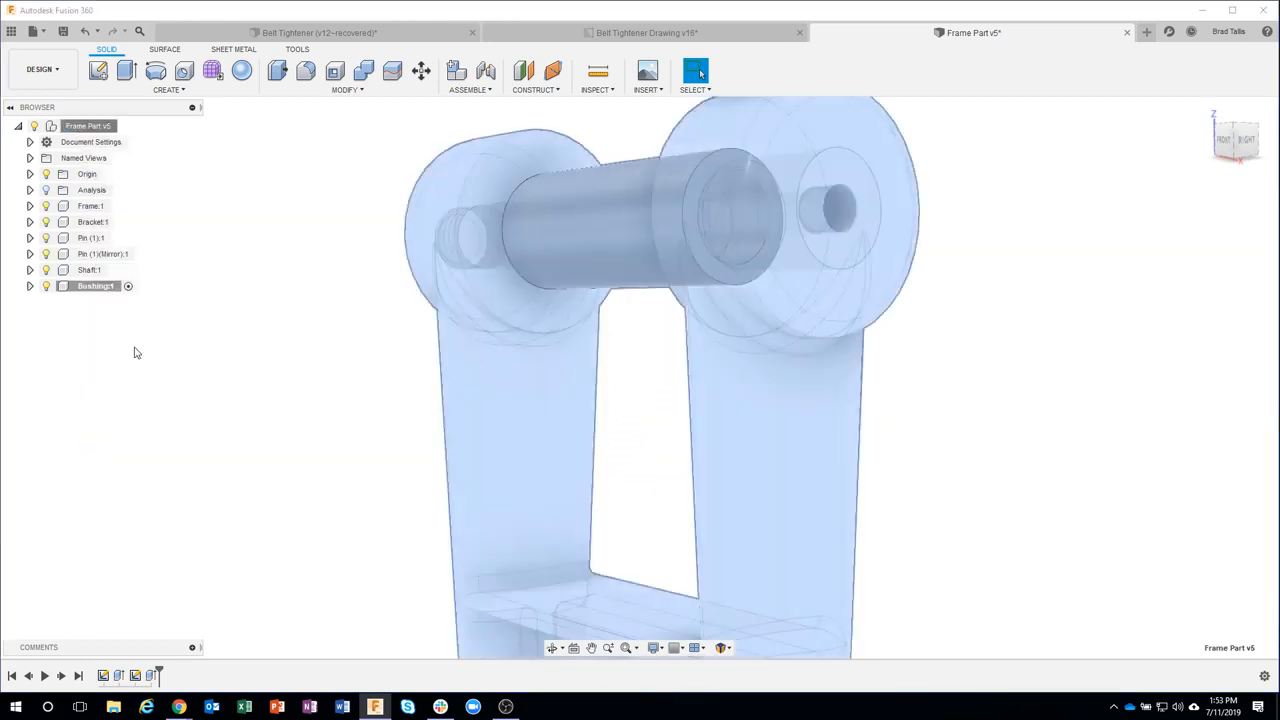
{"action": "scroll", "coordinate": [223, 457], "scroll_direction": "down", "scroll_amount": 3}
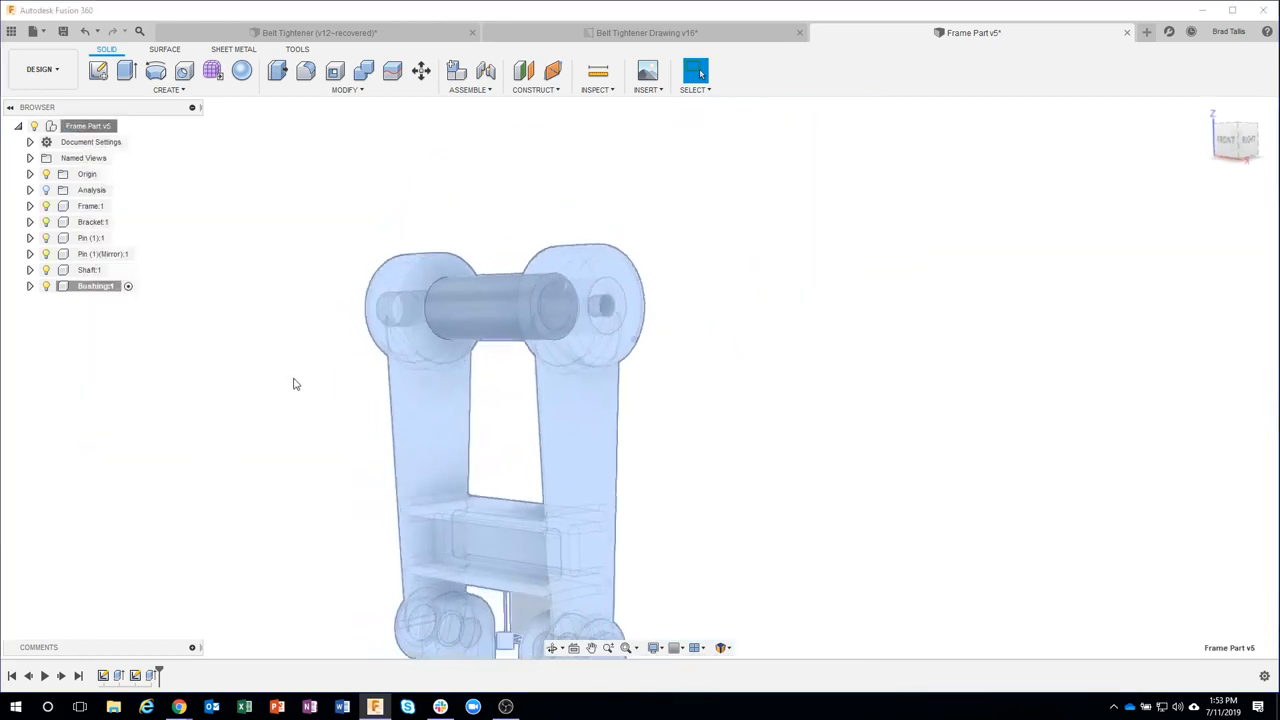
{"action": "left_click", "coordinate": [286, 355]}
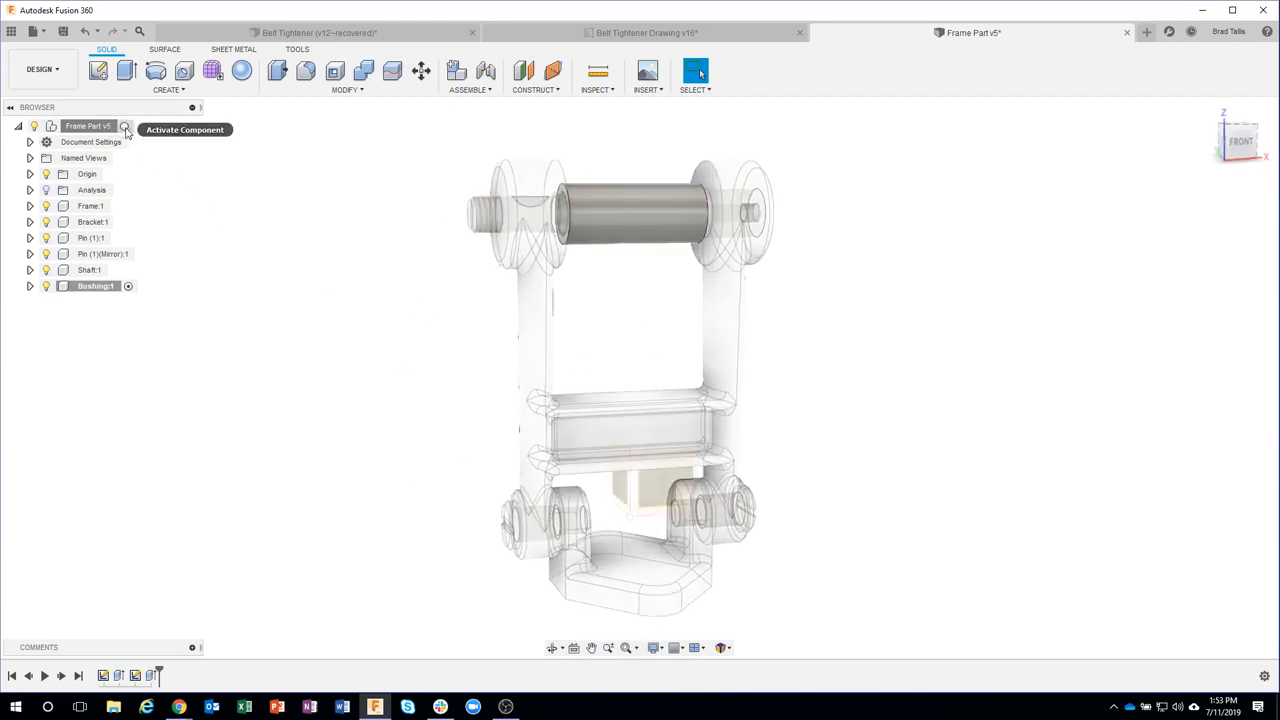
{"action": "left_click", "coordinate": [125, 127]}
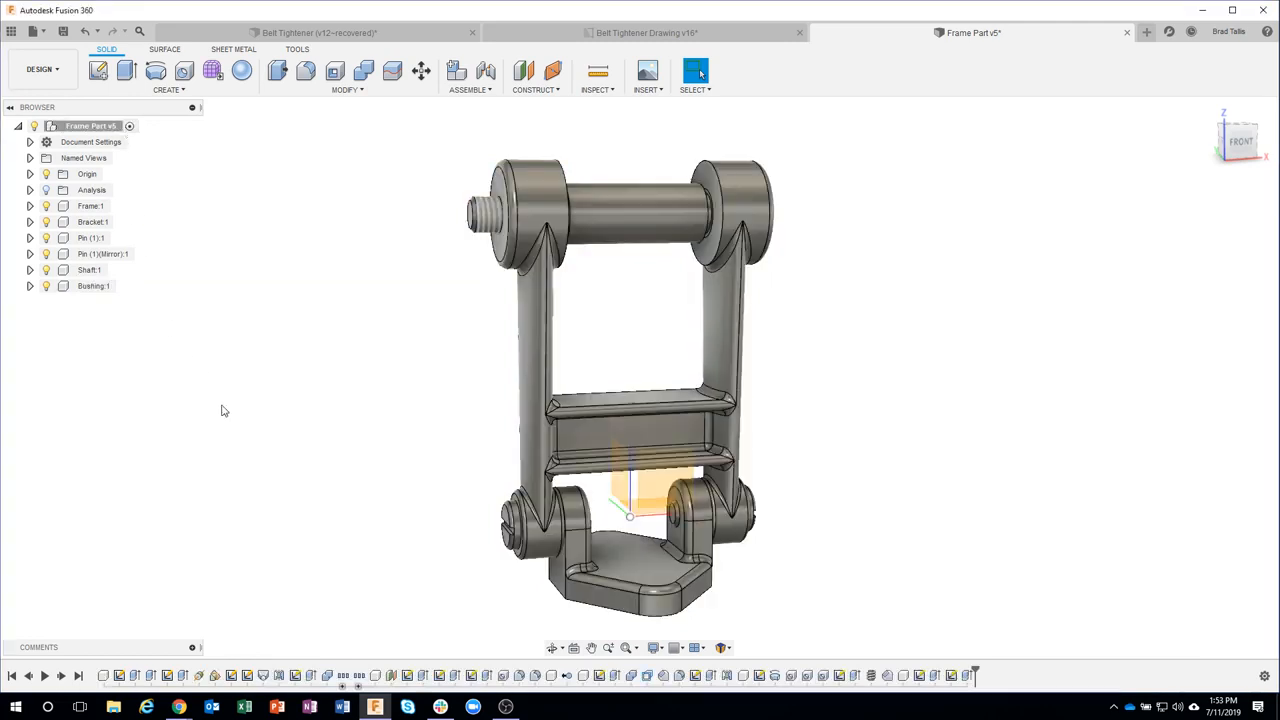
- Show the section analysis on the whole assembly and look at it squarely from the front
{"action": "middle_click_drag", "start_coordinate": [372, 331], "coordinate": [284, 380], "text": "shift"}
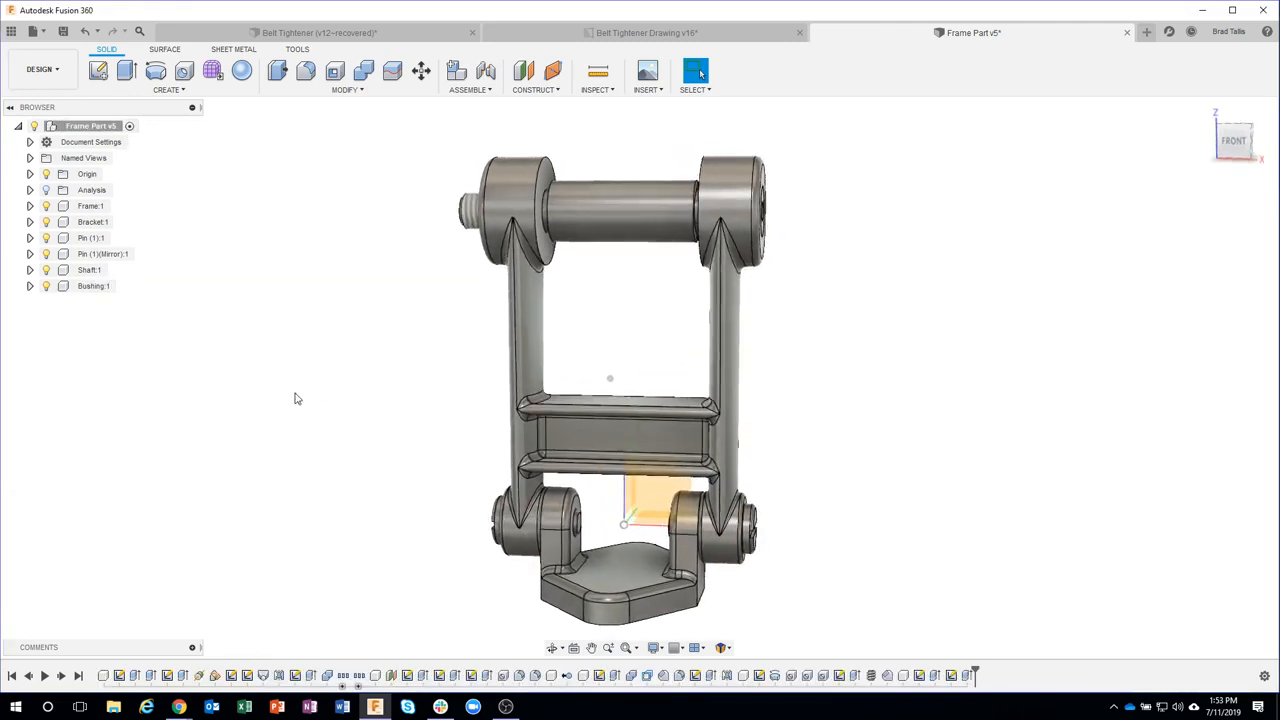
{"action": "middle_click_drag", "start_coordinate": [455, 516], "coordinate": [631, 253], "text": "shift"}
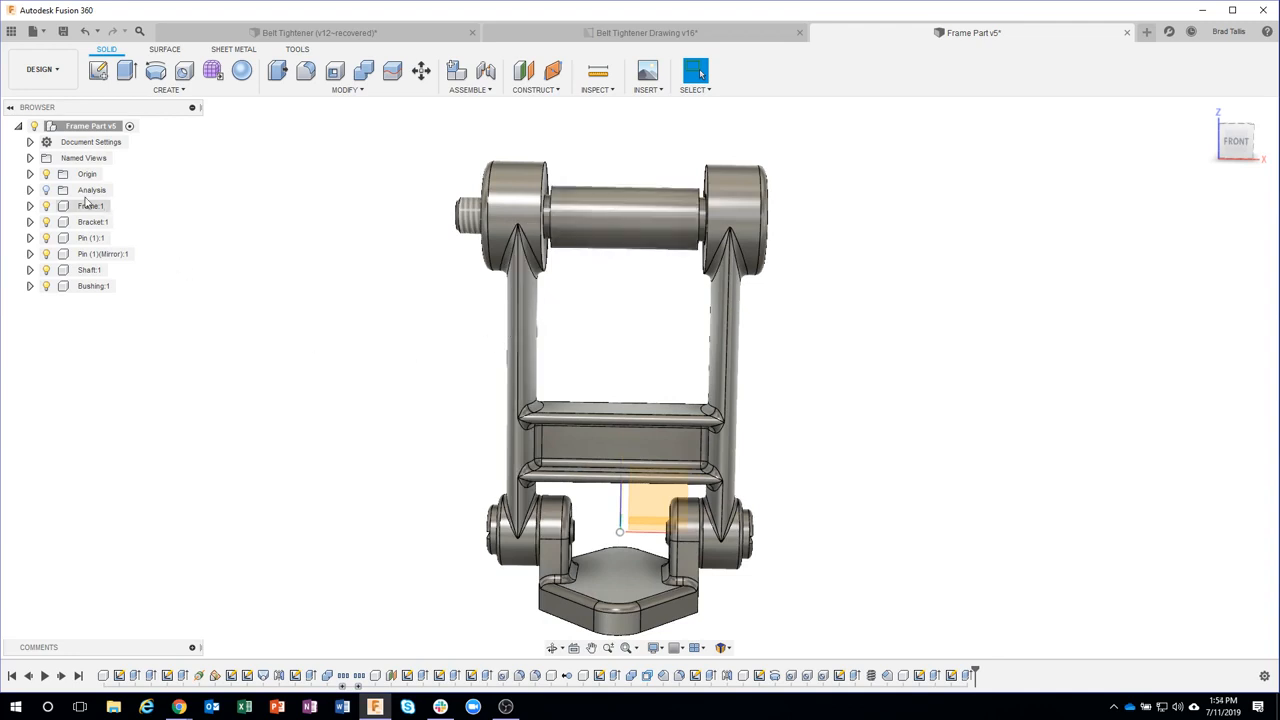
{"action": "left_click", "coordinate": [46, 190]}
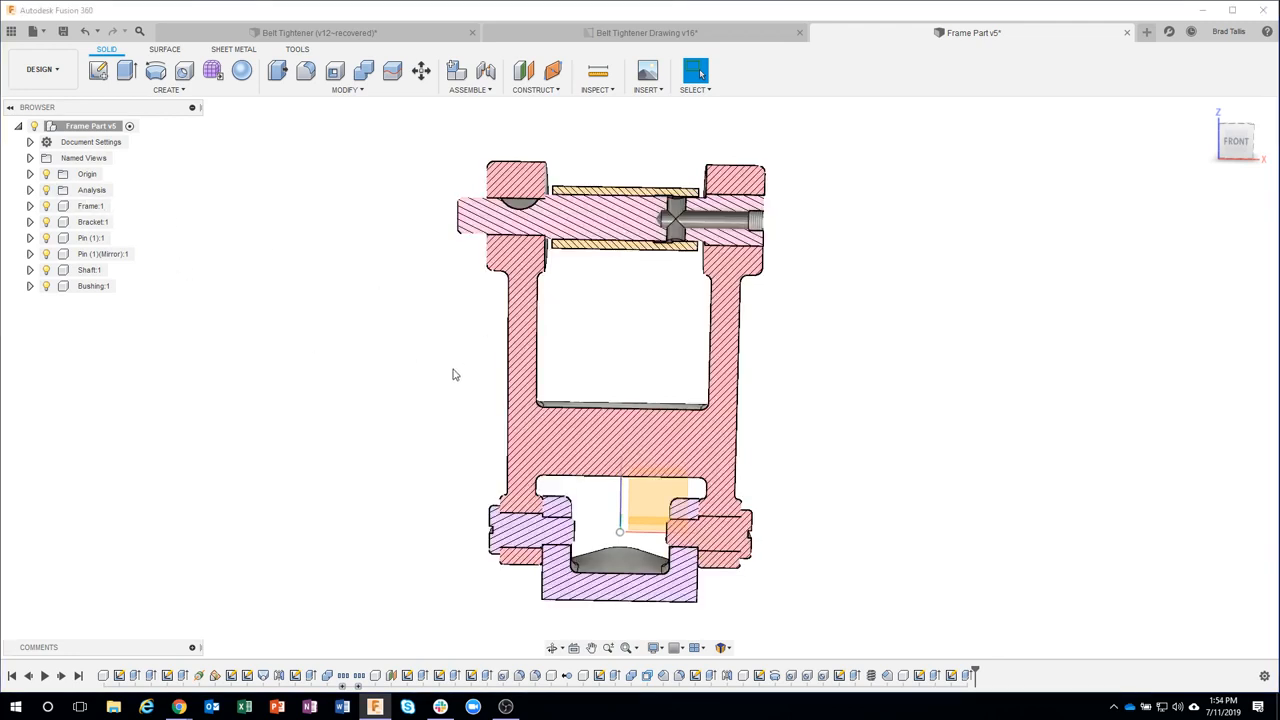
{"action": "left_click", "coordinate": [1236, 141]}
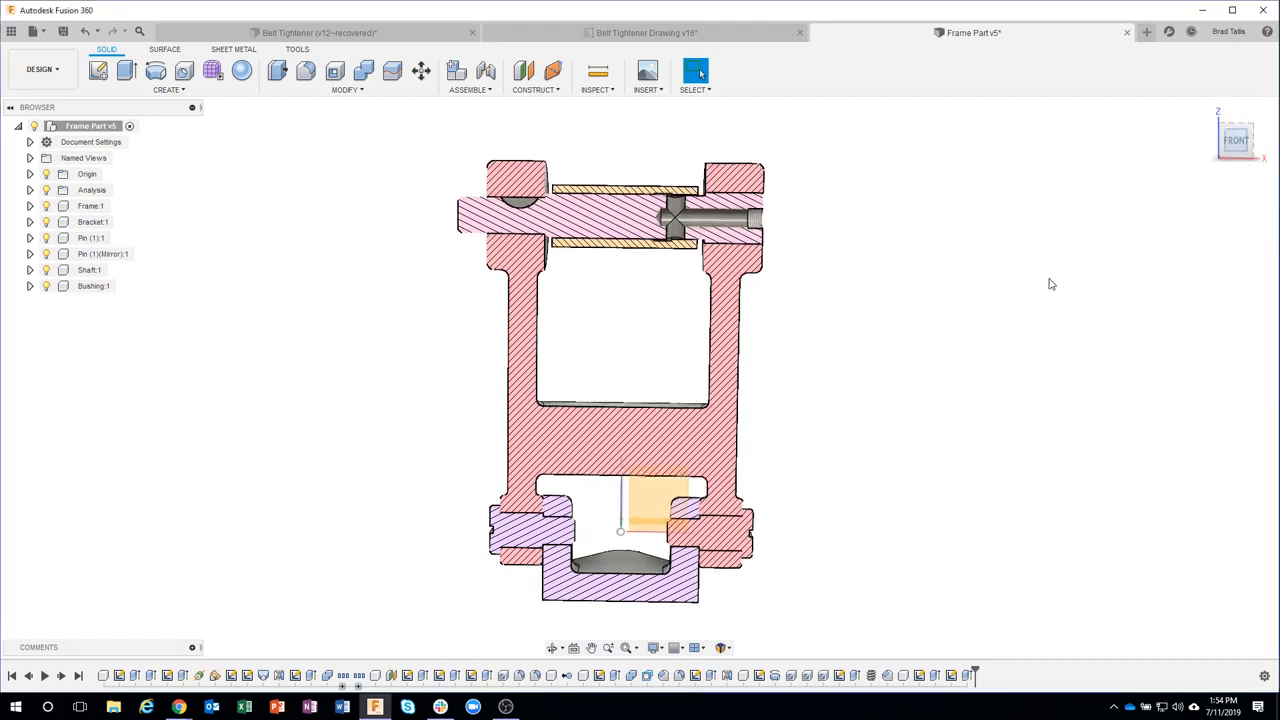
- Examine the sectioned assembly from the bracket and pins up to the shaft, its oil passages and the grooved bushing
{"action": "scroll", "coordinate": [540, 592], "scroll_direction": "up", "scroll_amount": 5}
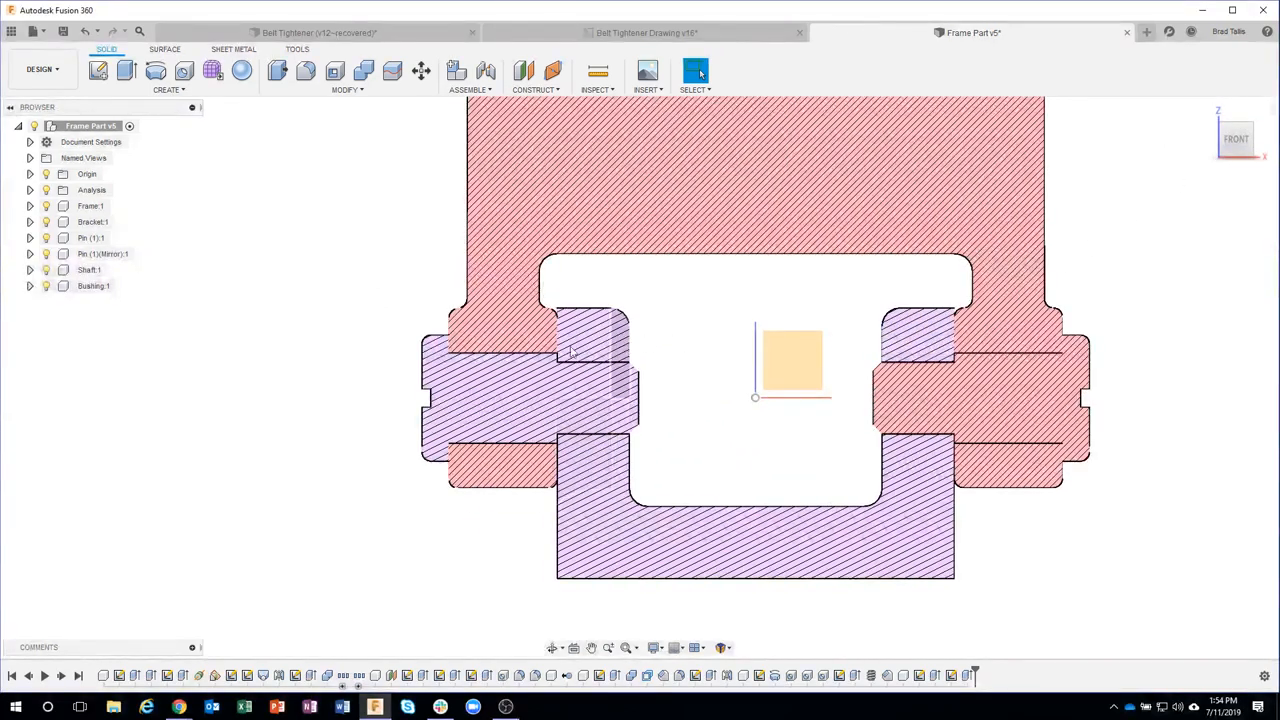
{"action": "middle_click_drag", "start_coordinate": [731, 317], "coordinate": [709, 403]}
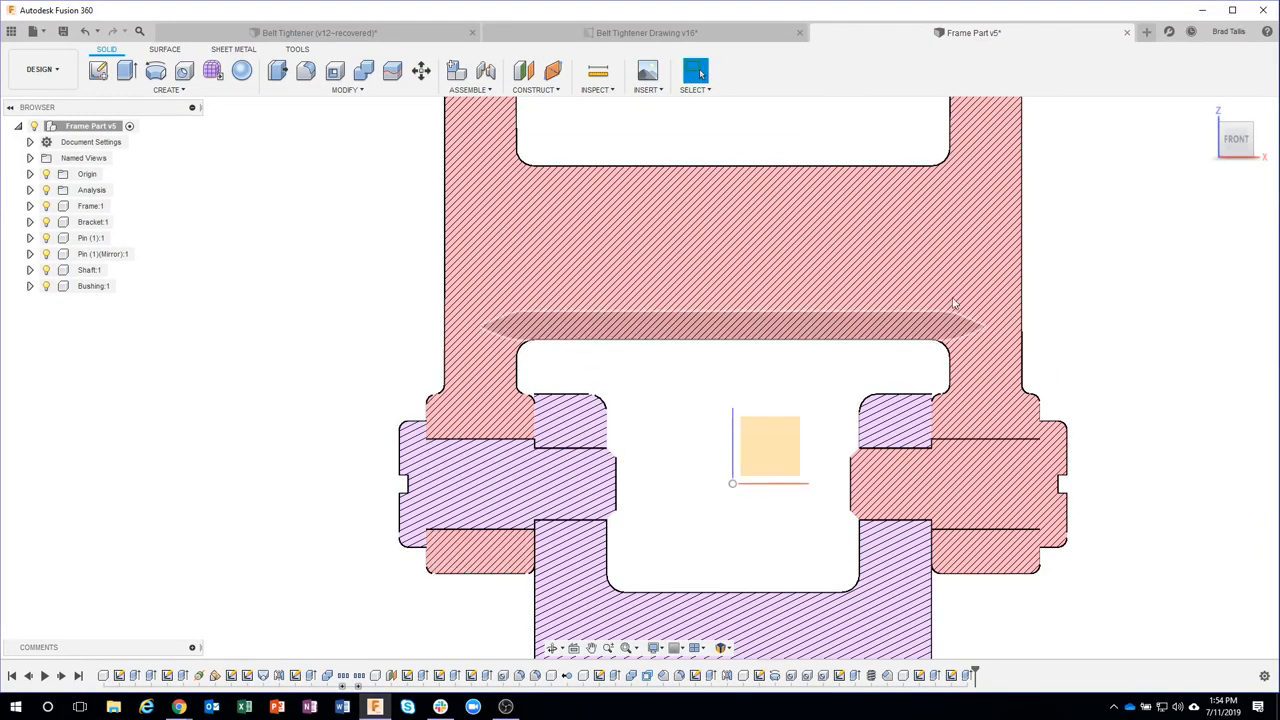
{"action": "middle_click_drag", "start_coordinate": [816, 343], "coordinate": [793, 460]}
{"action": "middle_click_drag", "start_coordinate": [802, 250], "coordinate": [811, 440]}
{"action": "middle_click_drag", "start_coordinate": [792, 304], "coordinate": [792, 462]}
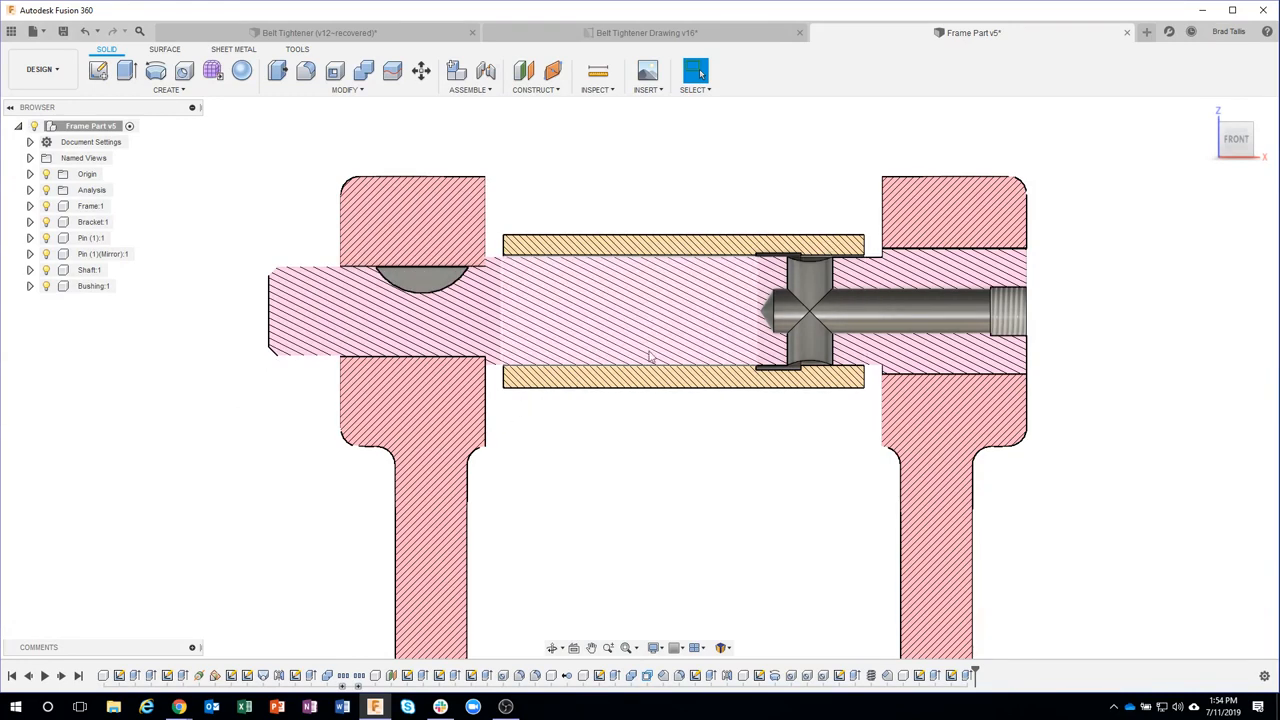
{"action": "scroll", "coordinate": [1130, 328], "scroll_direction": "up", "scroll_amount": 1}
{"action": "scroll", "coordinate": [1130, 328], "scroll_direction": "up", "scroll_amount": 1}
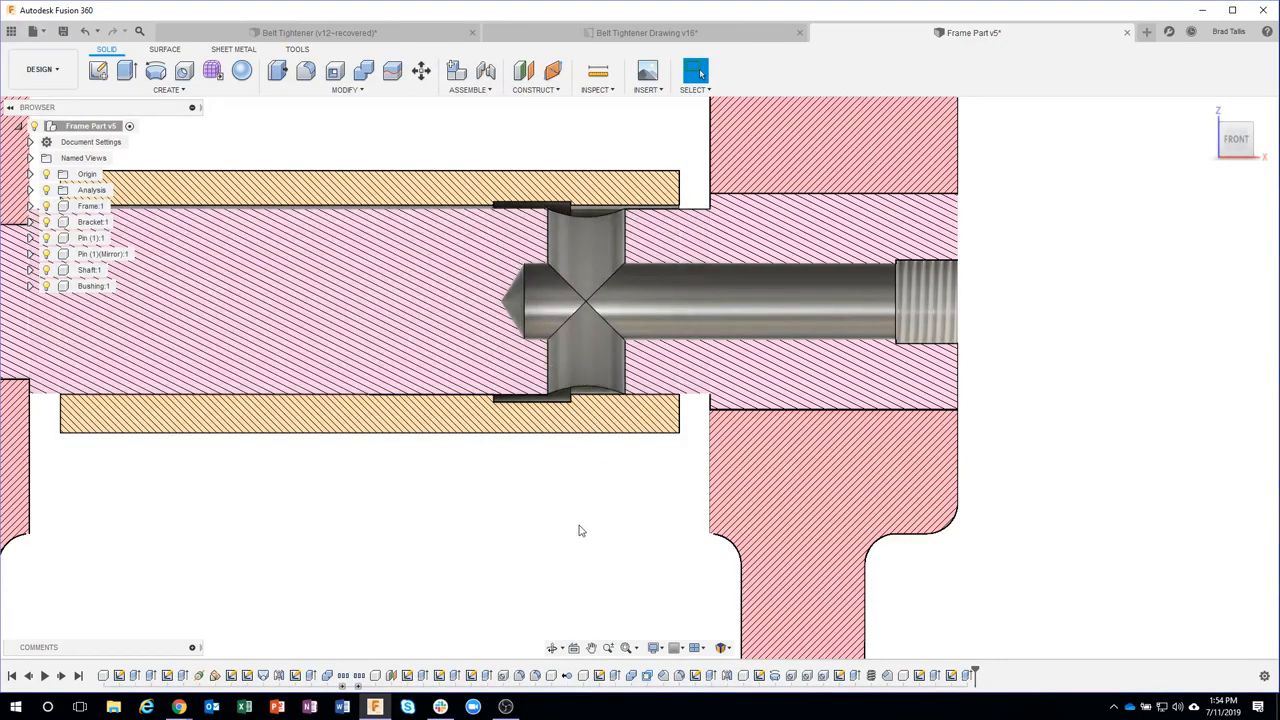
{"action": "scroll", "coordinate": [580, 531], "scroll_direction": "down", "scroll_amount": 1}
{"action": "scroll", "coordinate": [580, 530], "scroll_direction": "down", "scroll_amount": 1}
{"action": "middle_click_drag", "start_coordinate": [517, 557], "coordinate": [695, 552]}
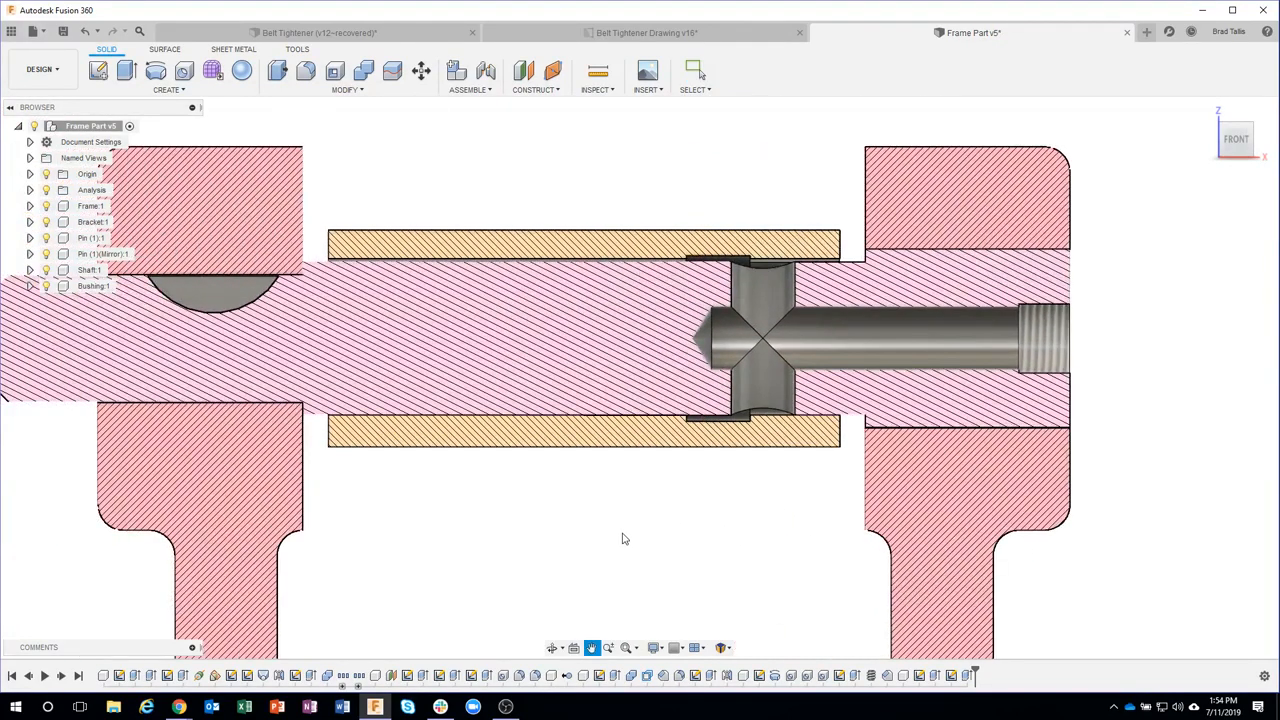
{"action": "scroll", "coordinate": [629, 533], "scroll_direction": "down", "scroll_amount": 3}
{"action": "middle_click_drag", "start_coordinate": [628, 530], "coordinate": [714, 428]}
{"action": "scroll", "coordinate": [479, 411], "scroll_direction": "down", "scroll_amount": 1}
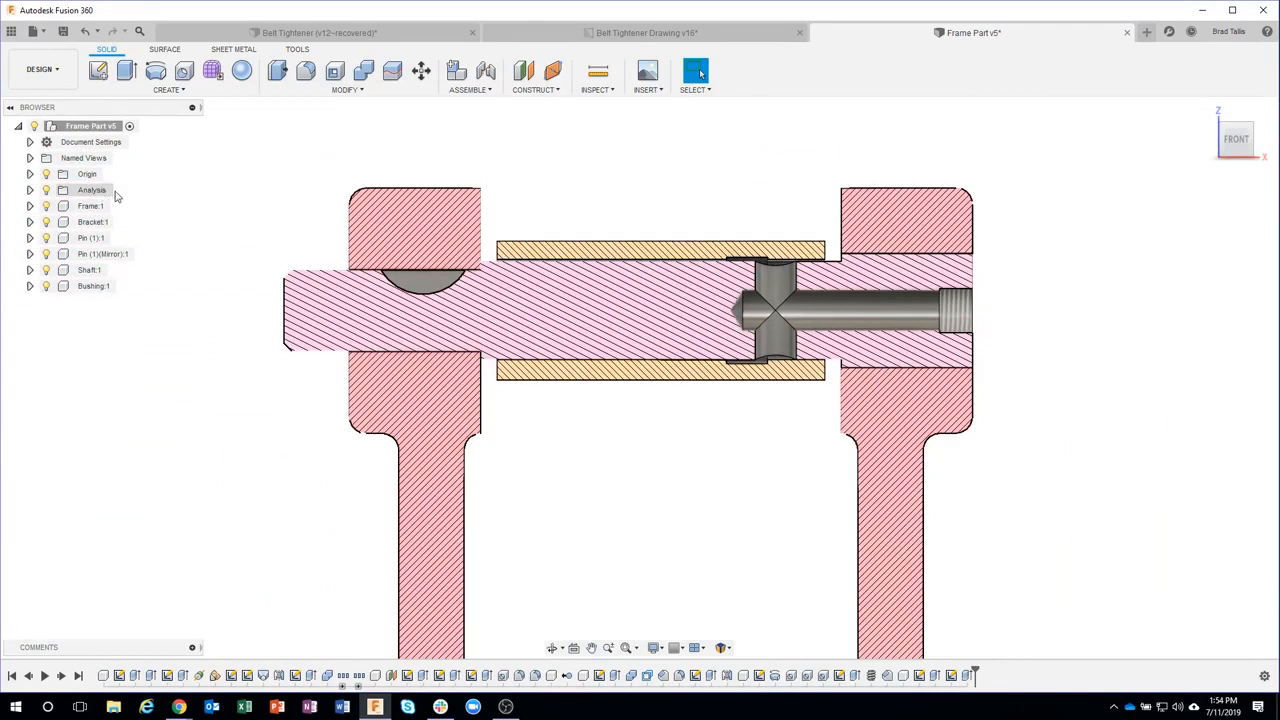
- Turn off the display of the section analysis and delete Section1 from the assembly
{"action": "left_click", "coordinate": [46, 191]}
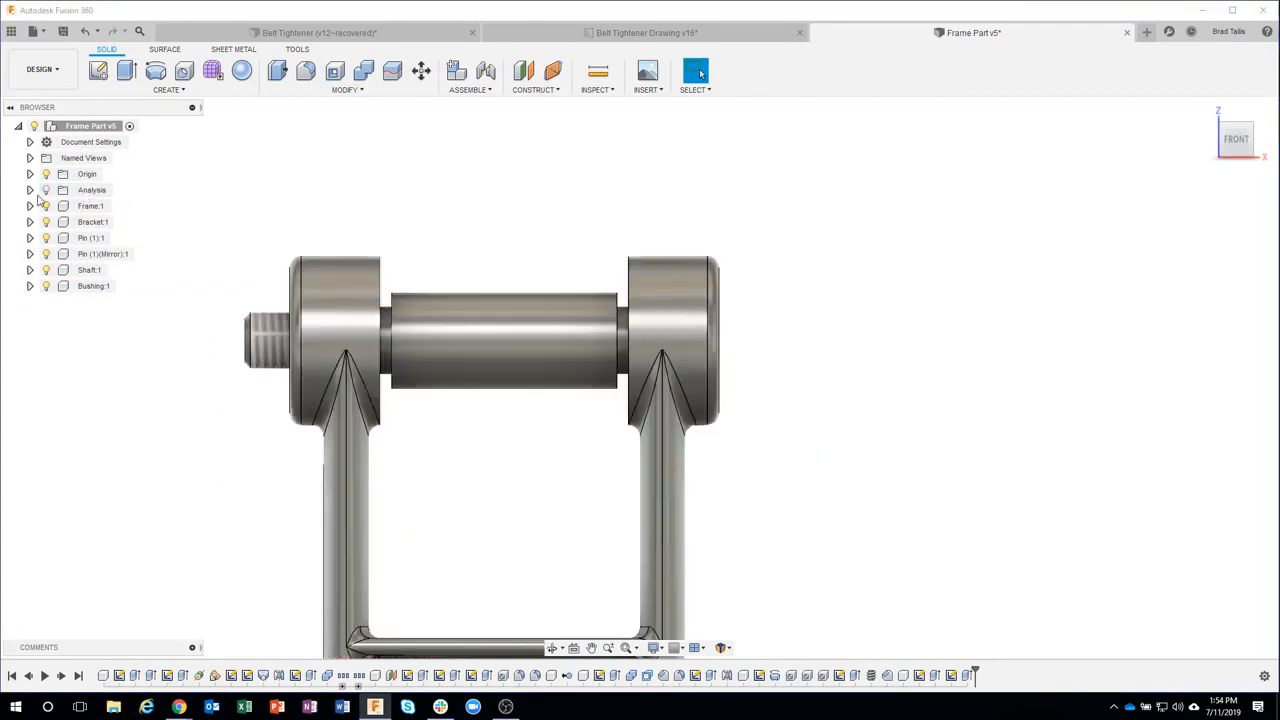
{"action": "left_click", "coordinate": [30, 190]}
{"action": "right_click", "coordinate": [96, 209]}
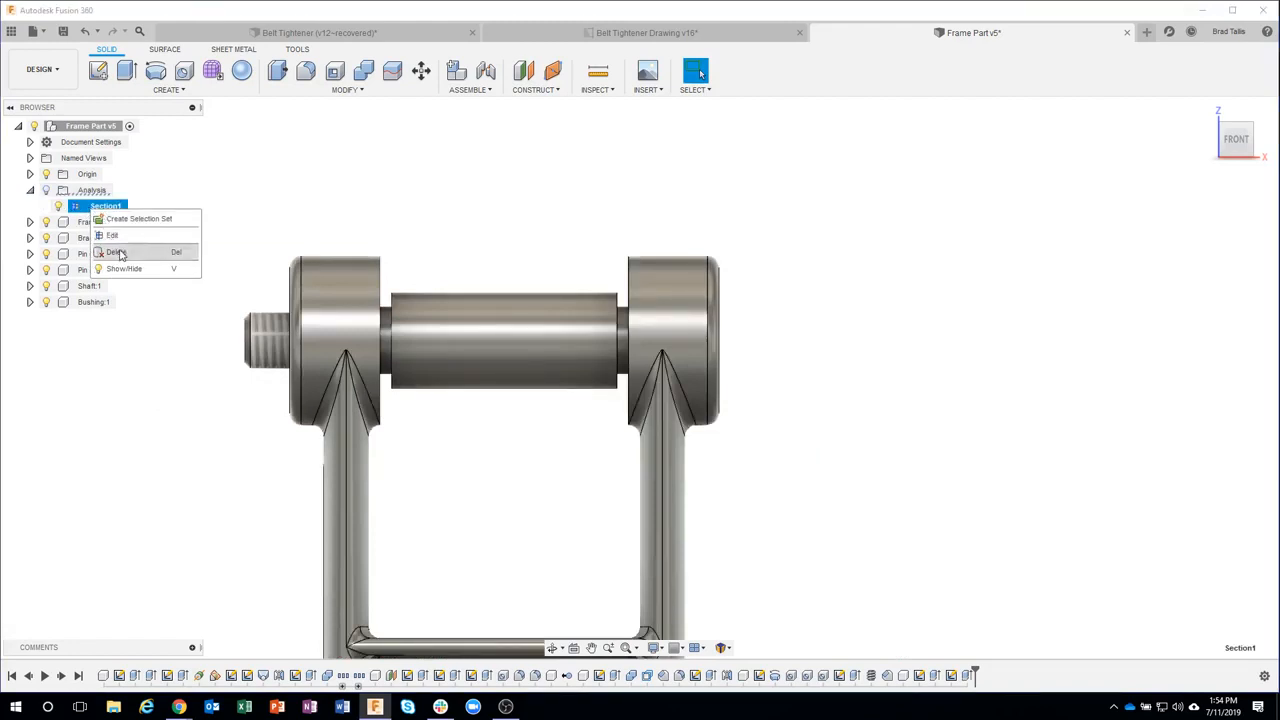
{"action": "left_click", "coordinate": [118, 252]}
- Create a section analysis from the horizontal origin plane, try out its cut offset, and leave it cutting through the two pins
{"action": "middle_click_drag", "start_coordinate": [825, 407], "coordinate": [853, 283], "text": "shift"}
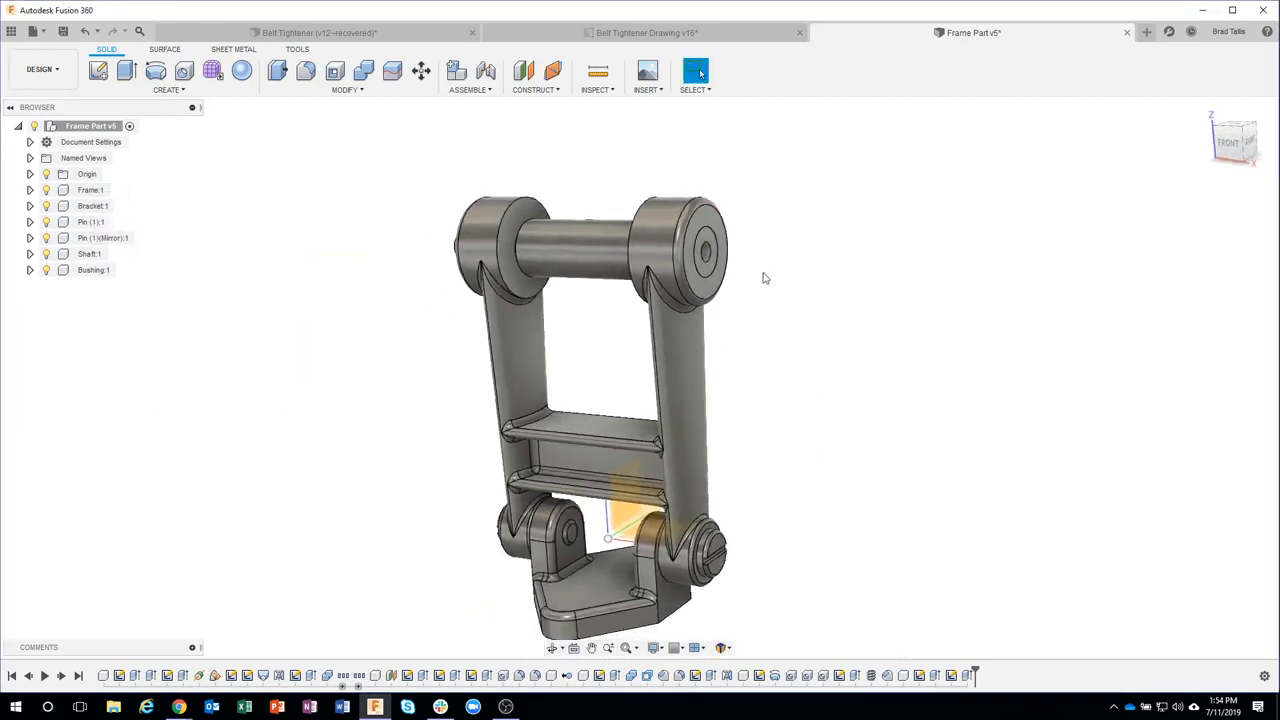
{"action": "left_click", "coordinate": [596, 90]}
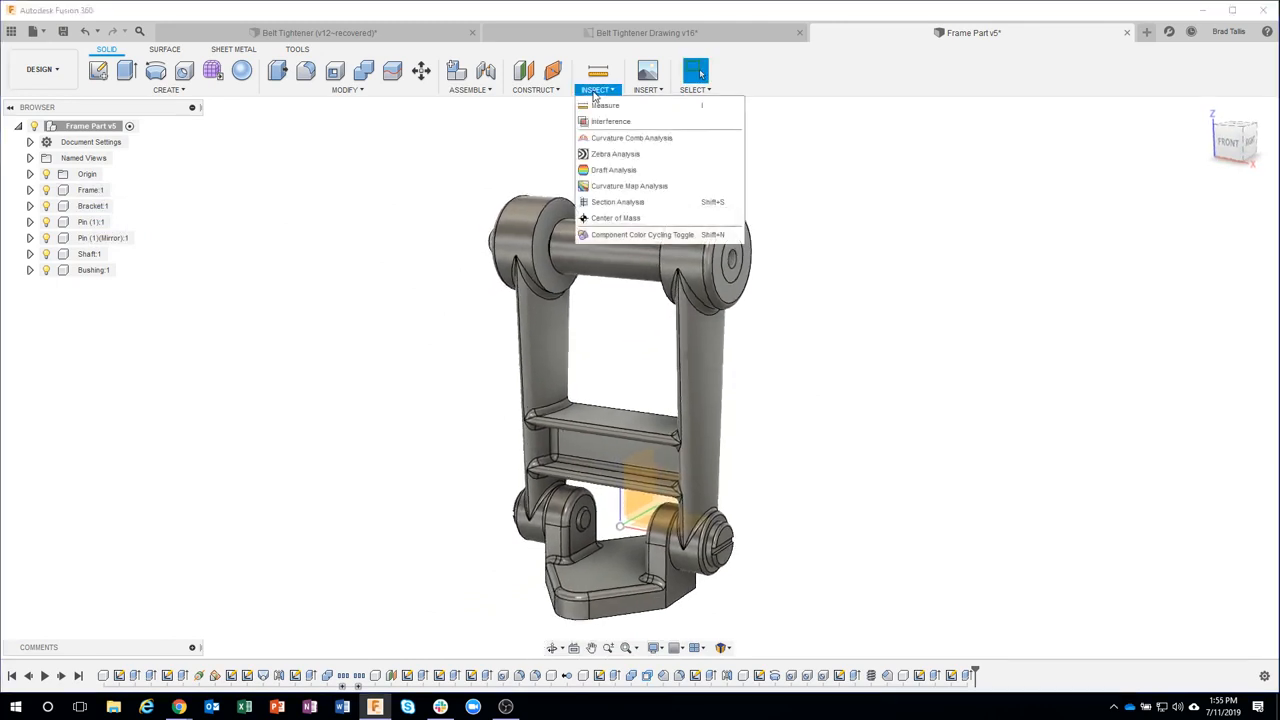
{"action": "left_click", "coordinate": [618, 203]}
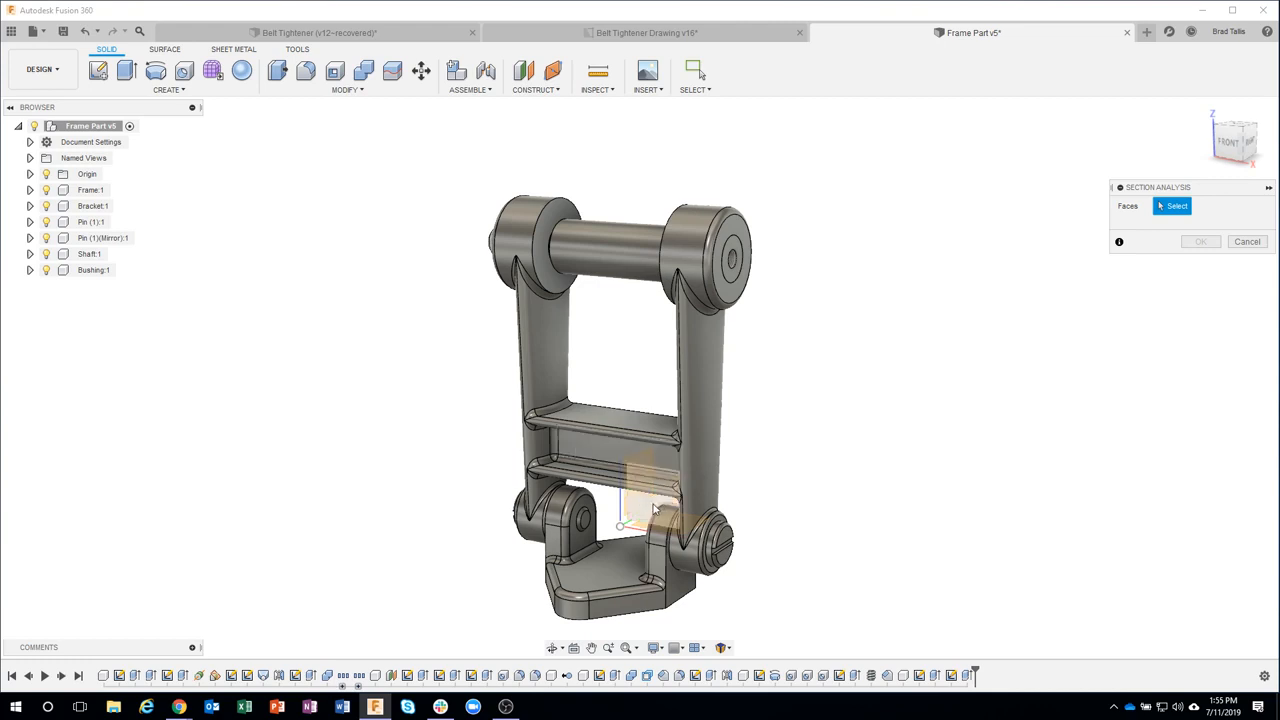
{"action": "scroll", "coordinate": [650, 490], "scroll_direction": "up", "scroll_amount": 3}
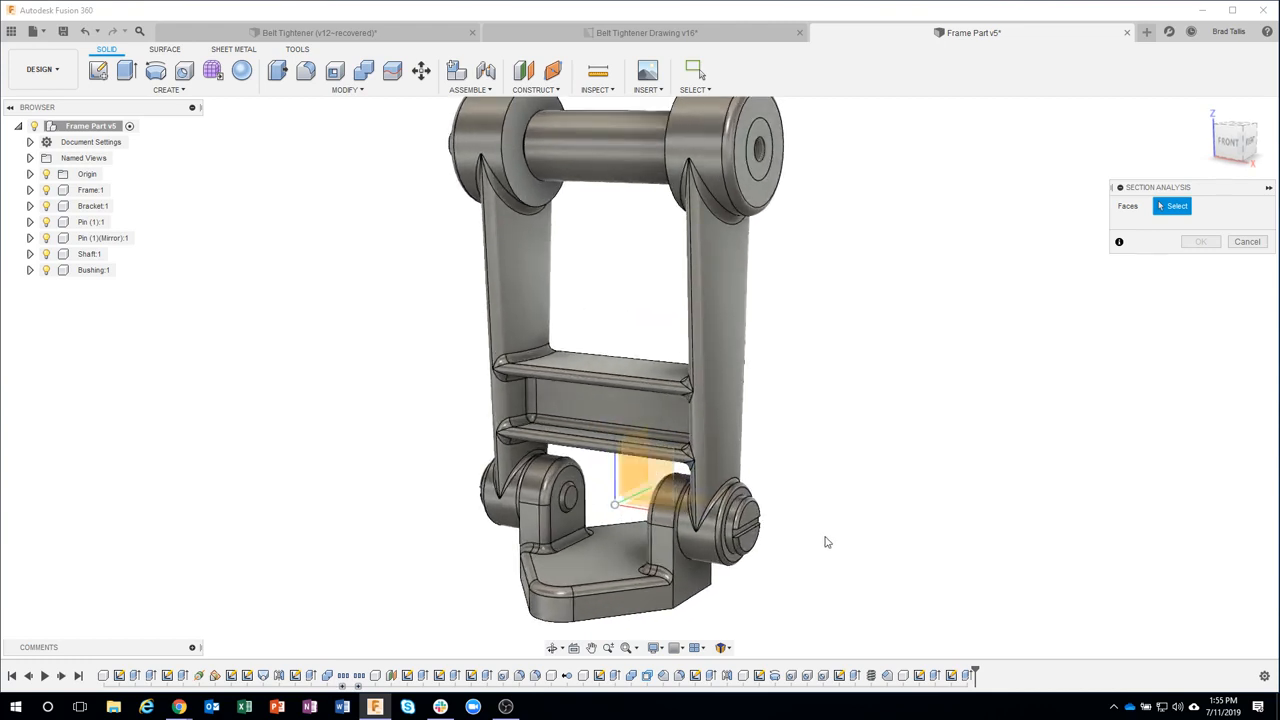
{"action": "left_click", "coordinate": [660, 474]}
{"action": "middle_click_drag", "start_coordinate": [867, 414], "coordinate": [728, 312], "text": "shift"}
{"action": "left_click_drag", "start_coordinate": [639, 459], "coordinate": [602, 544]}
{"action": "middle_click_drag", "start_coordinate": [602, 544], "coordinate": [602, 494], "text": "shift"}
{"action": "left_click_drag", "start_coordinate": [603, 493], "coordinate": [621, 512]}
{"action": "left_click", "coordinate": [1203, 344]}
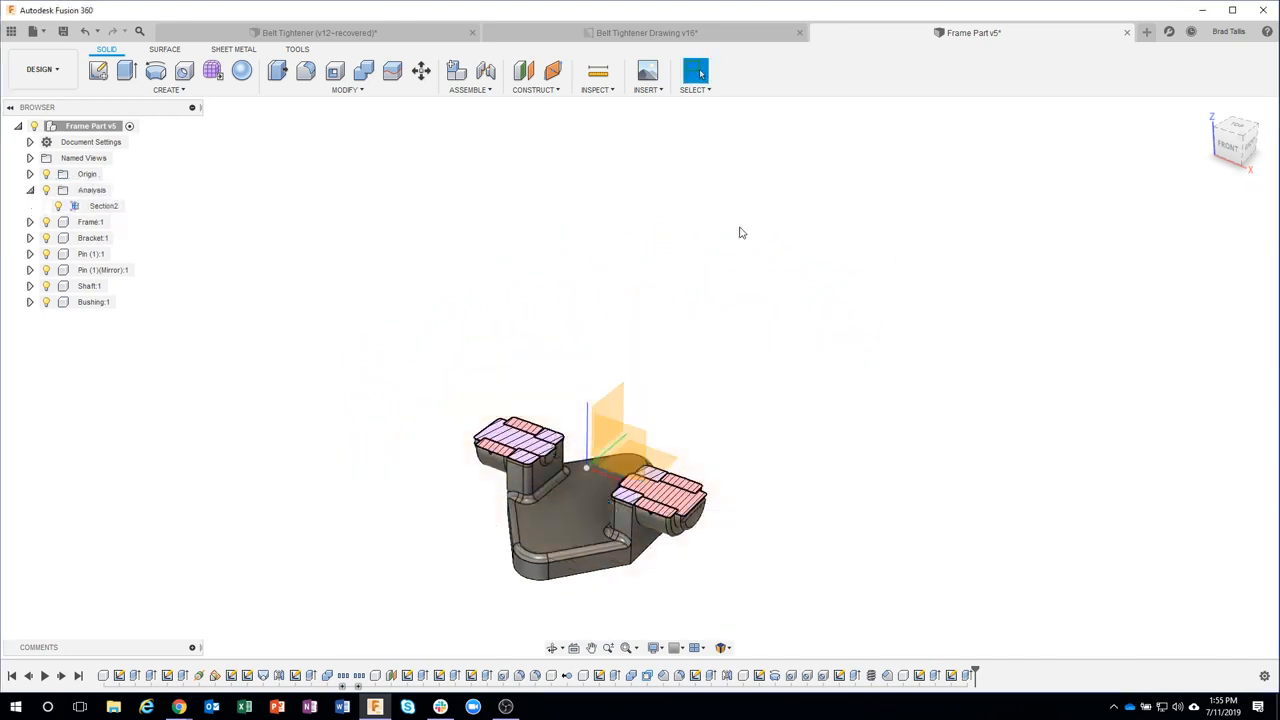
- Add a second section analysis on the XZ plane with a 0.00 in distance, keeping component colors and hatching
{"action": "left_click", "coordinate": [597, 89]}
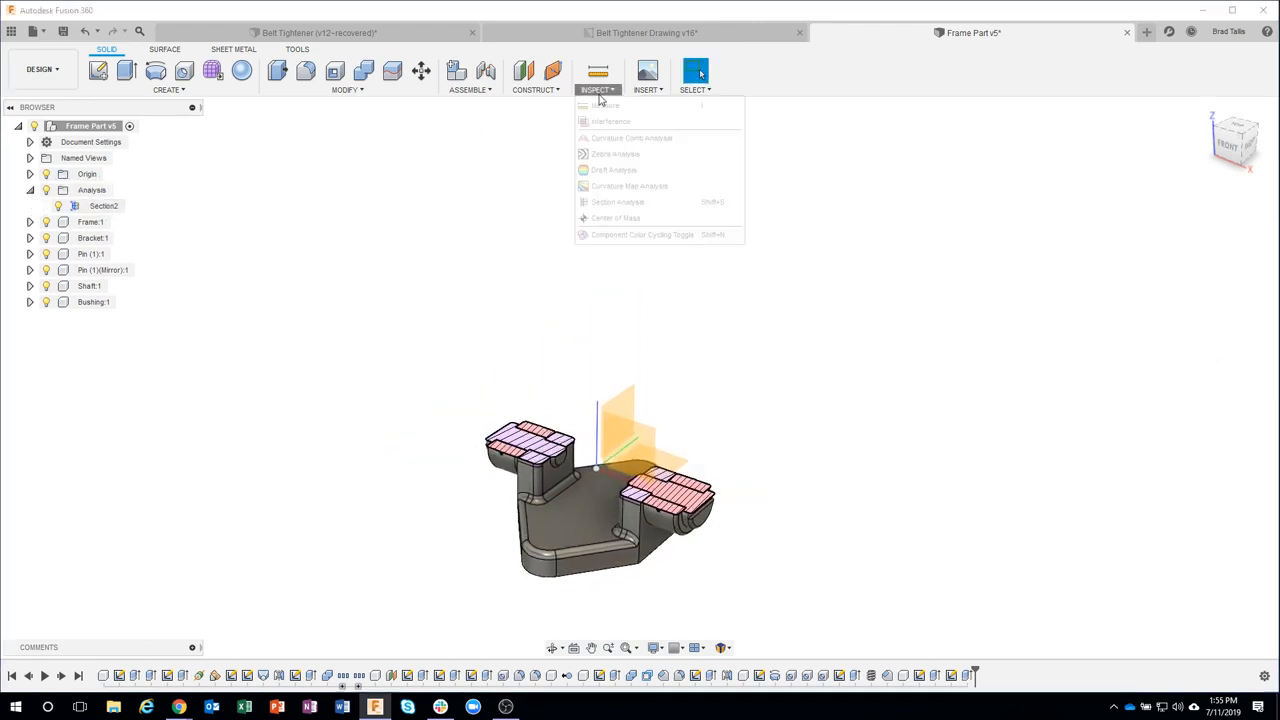
{"action": "left_click", "coordinate": [610, 202]}
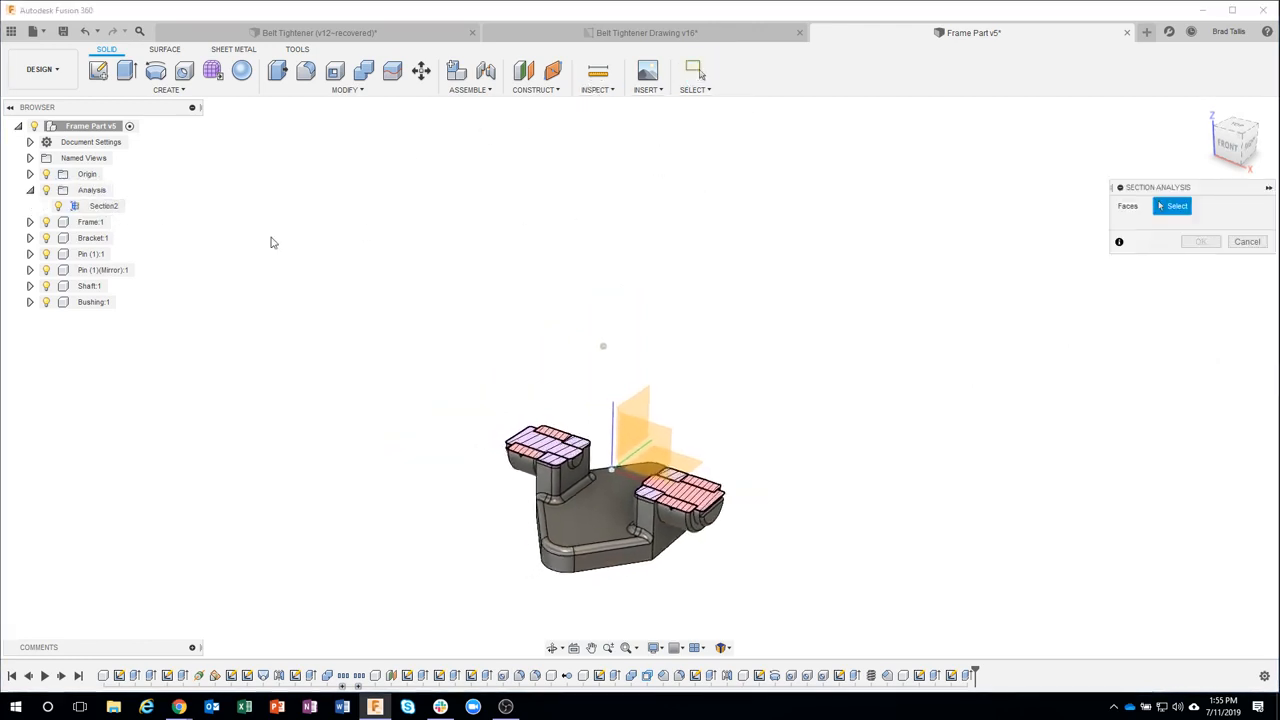
{"action": "left_click", "coordinate": [661, 433]}
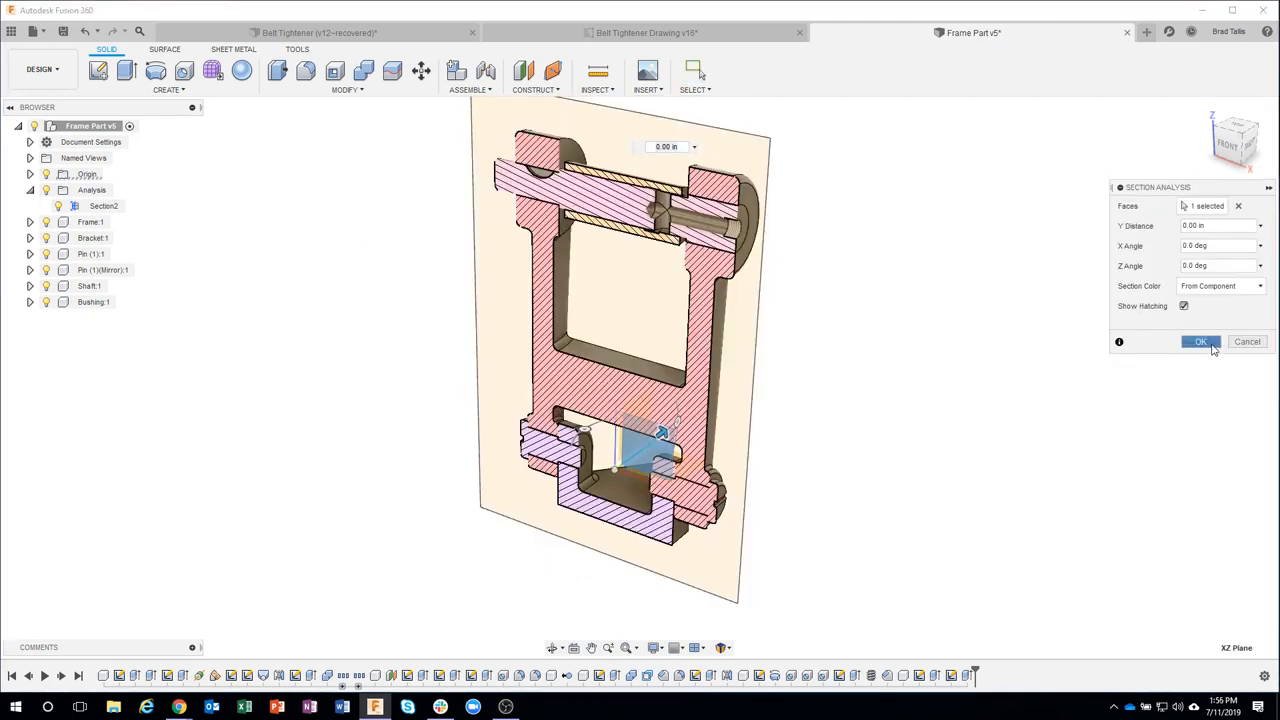
{"action": "left_click", "coordinate": [1201, 342]}
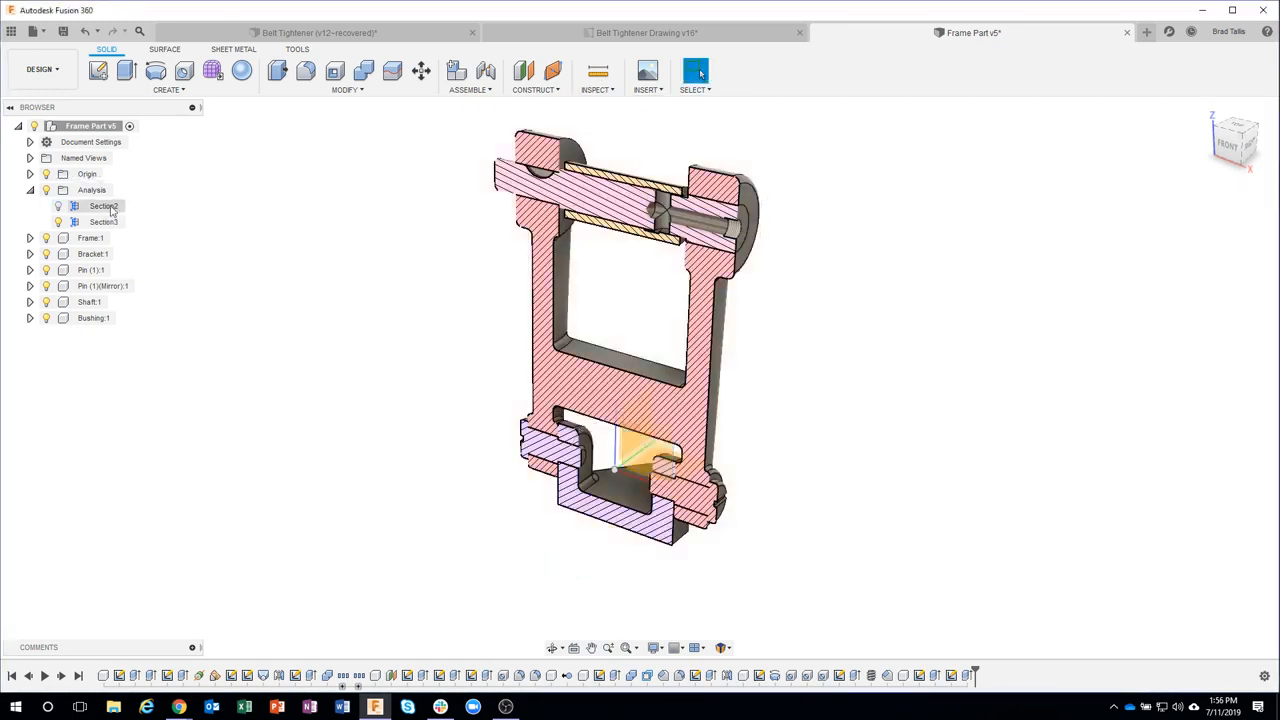
- Switch the display back and forth between the horizontal and the XZ-plane section to compare them, ending on the XZ-plane section
{"action": "left_click", "coordinate": [58, 206]}
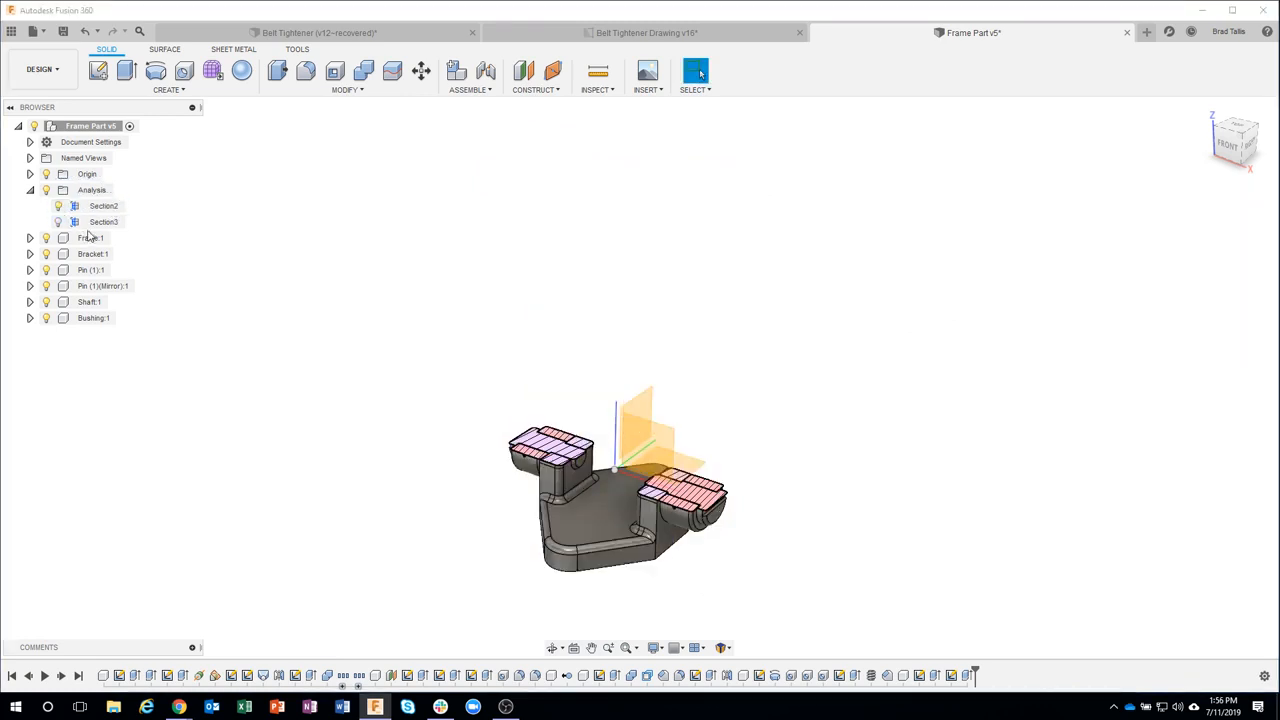
{"action": "left_click", "coordinate": [64, 222]}
{"action": "left_click", "coordinate": [58, 222]}
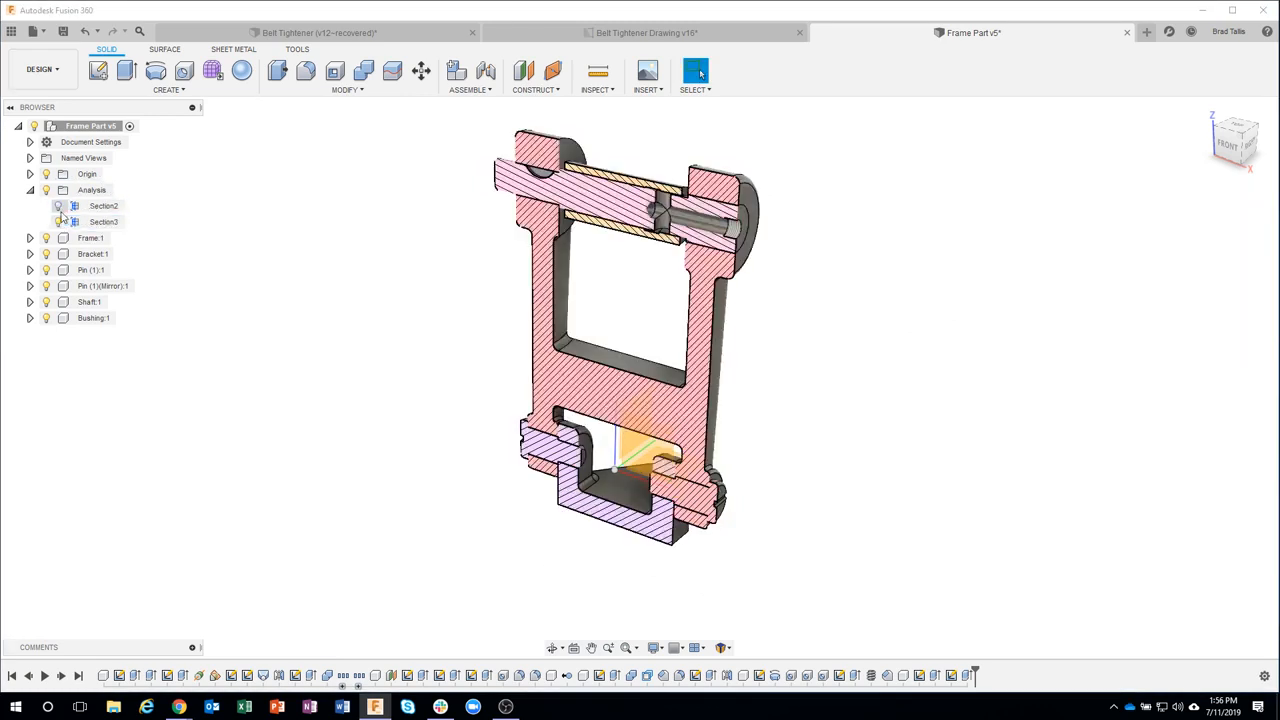
{"action": "left_click", "coordinate": [61, 207]}
{"action": "left_click", "coordinate": [59, 206]}
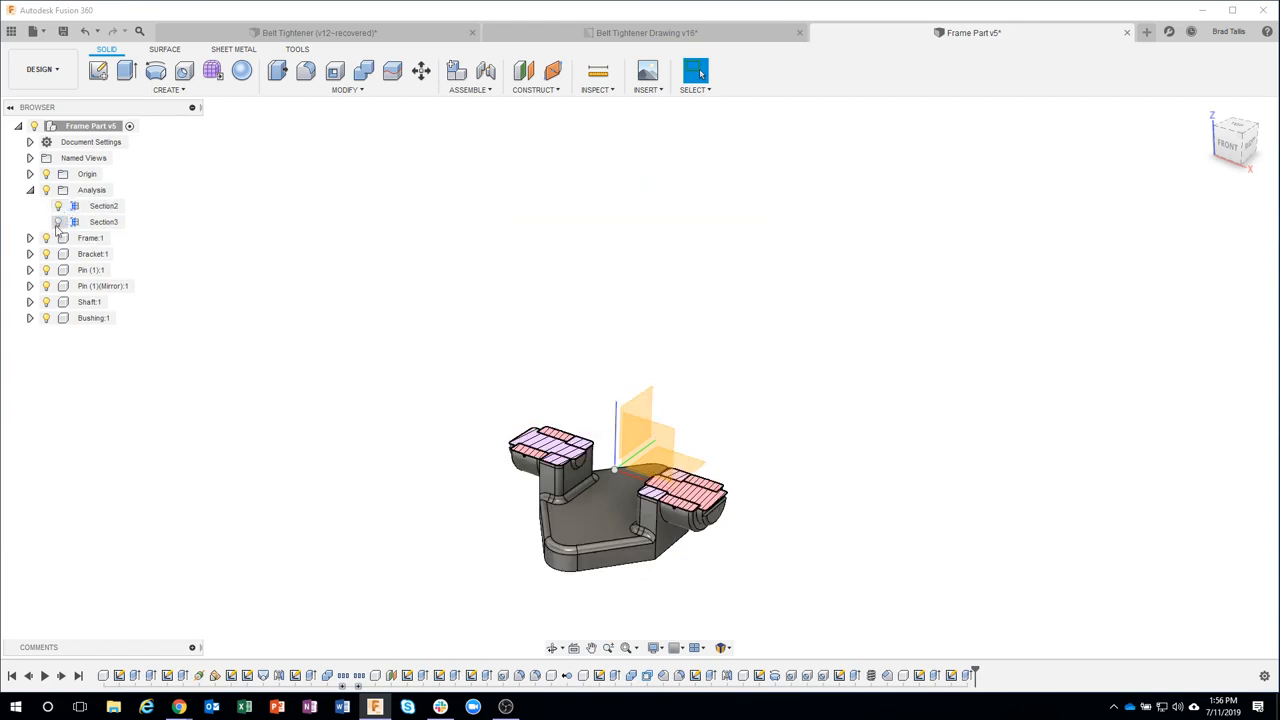
{"action": "left_click", "coordinate": [57, 222]}
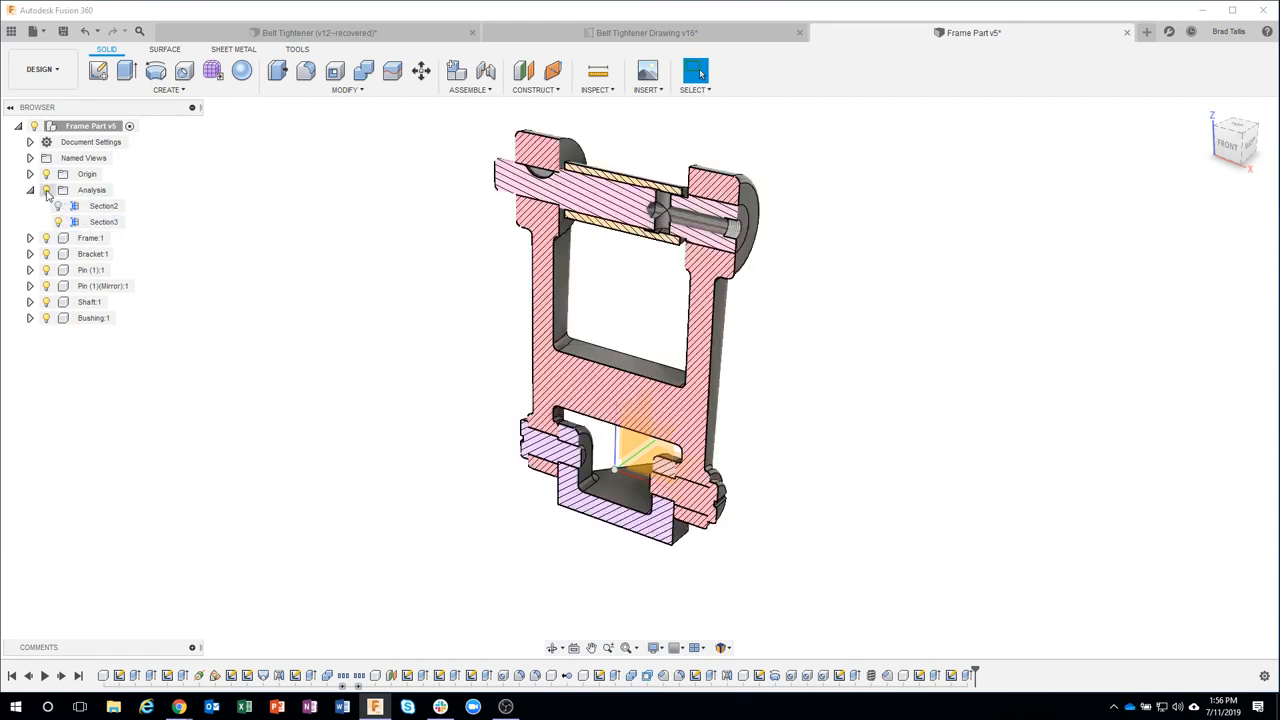
- Toggle the visibility of all section analyses together and leave them hidden so the whole assembly is shown uncut
{"action": "left_click", "coordinate": [46, 192]}
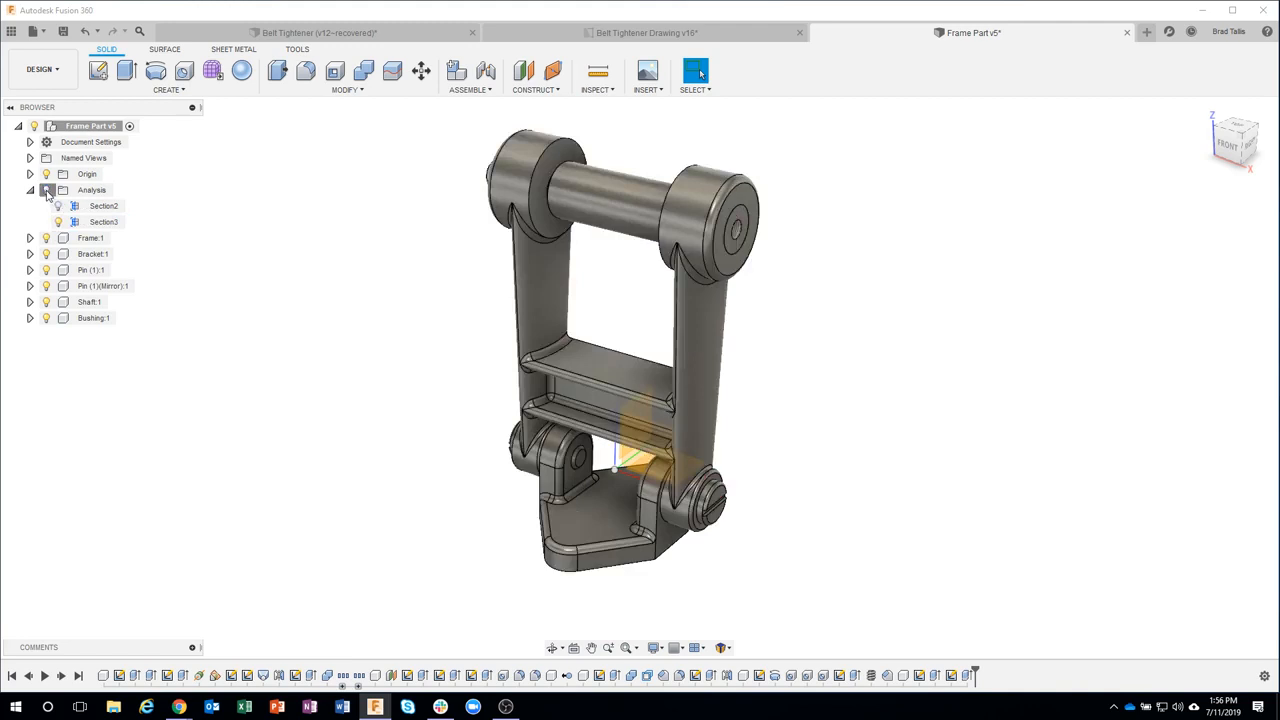
{"action": "left_click", "coordinate": [46, 192]}
{"action": "left_click", "coordinate": [46, 192]}
{"action": "middle_click_drag", "start_coordinate": [381, 358], "coordinate": [376, 358], "text": "shift"}
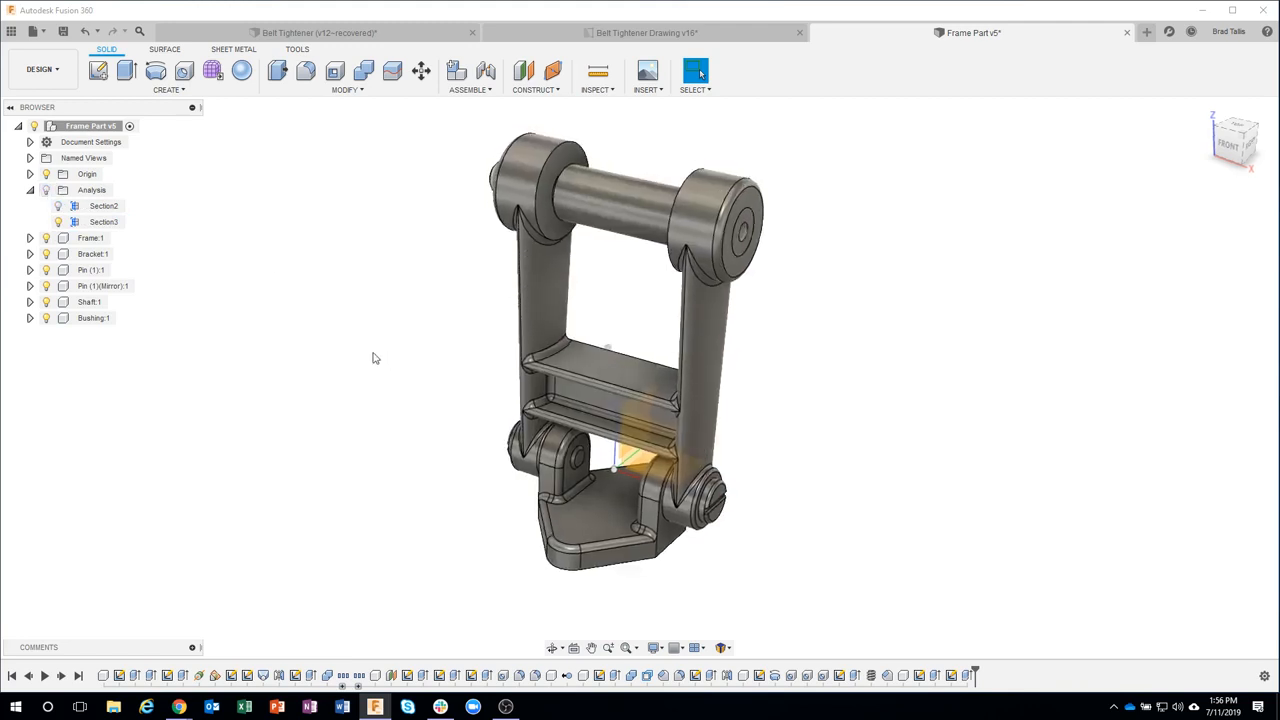